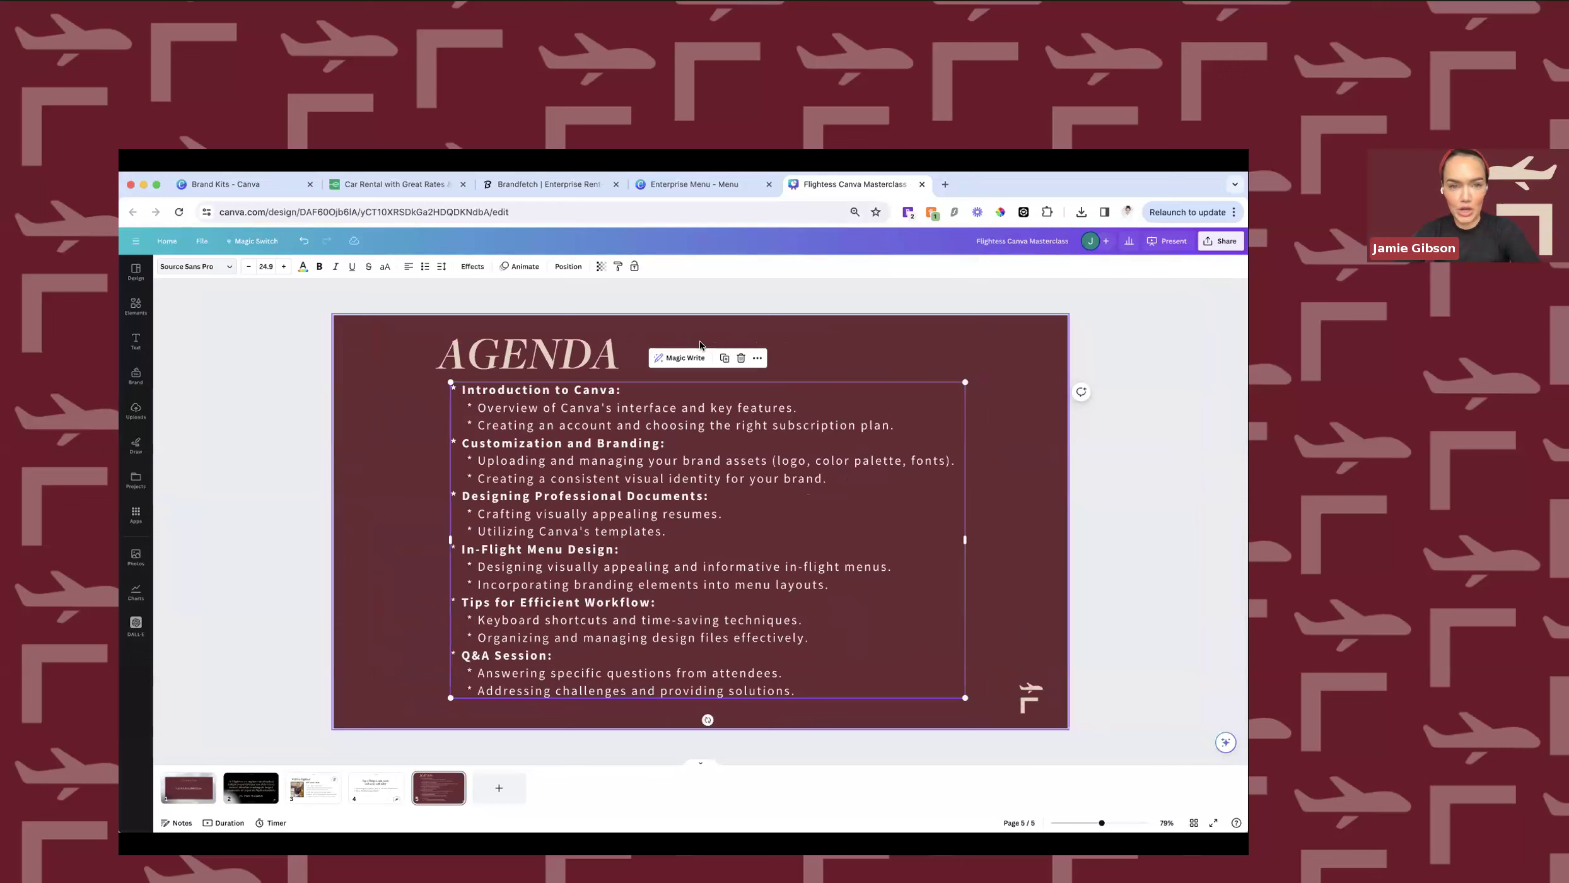
Lock the airplane logo in the slide's lower corner.
click(1030, 697)
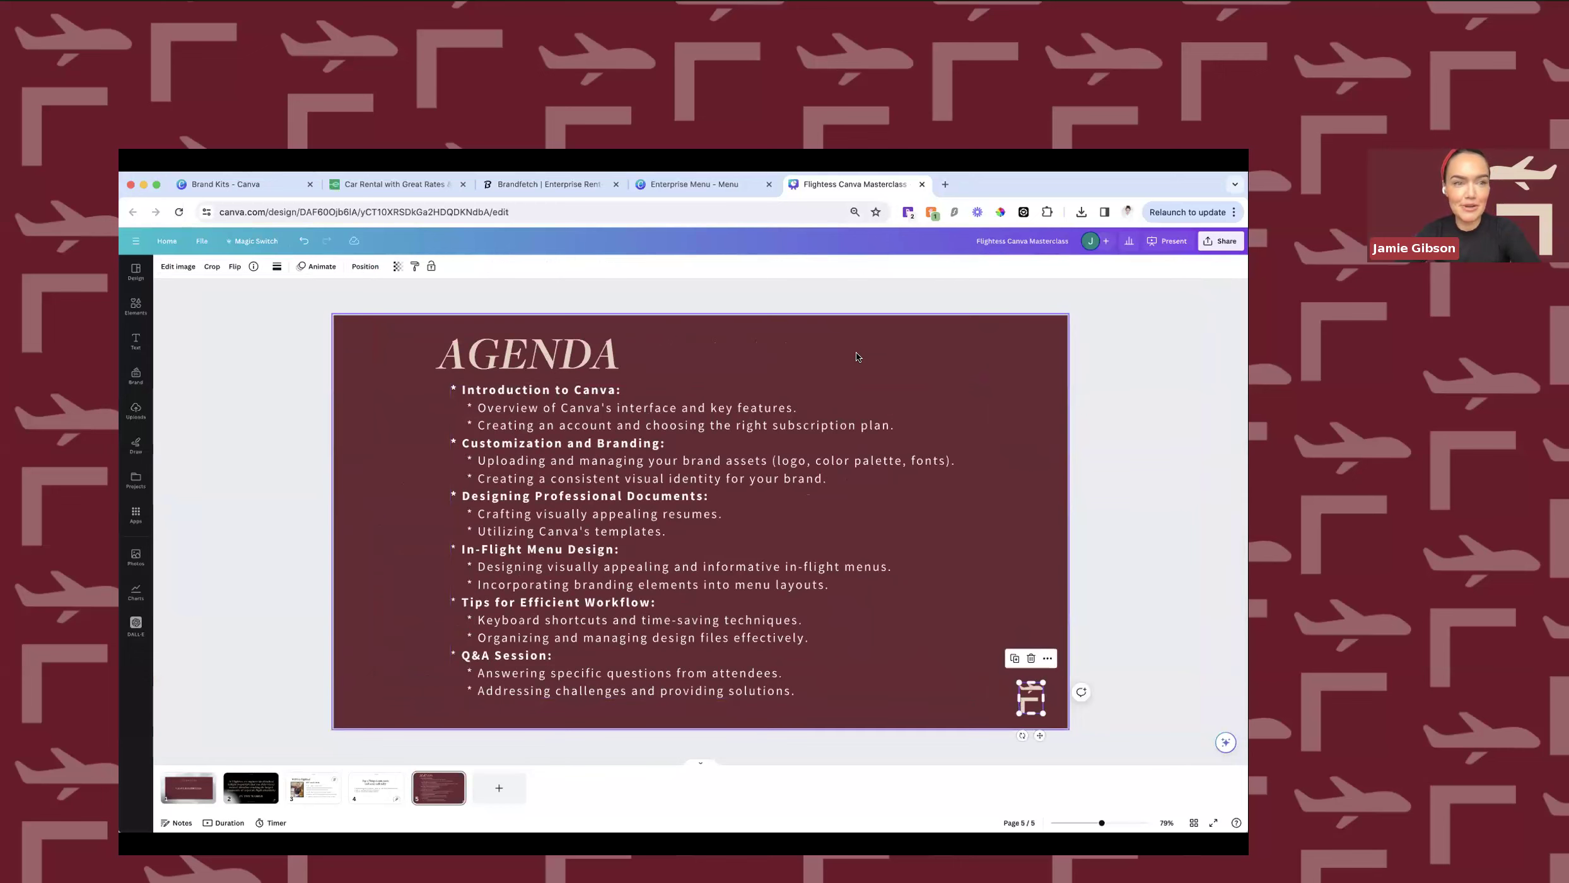
click(856, 410)
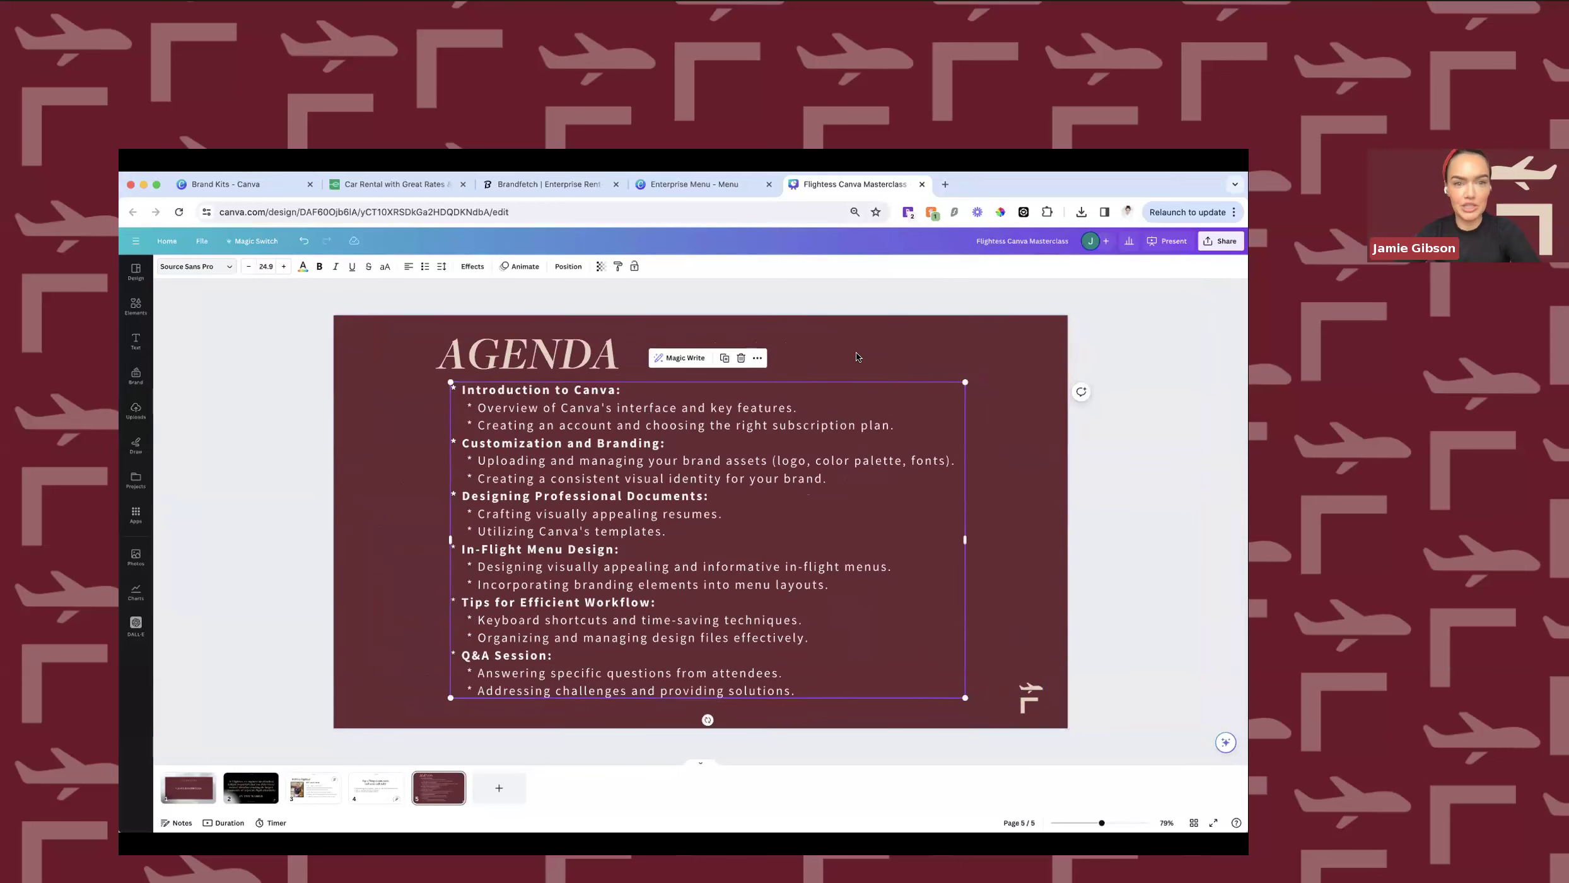
click(1034, 699)
click(1034, 699)
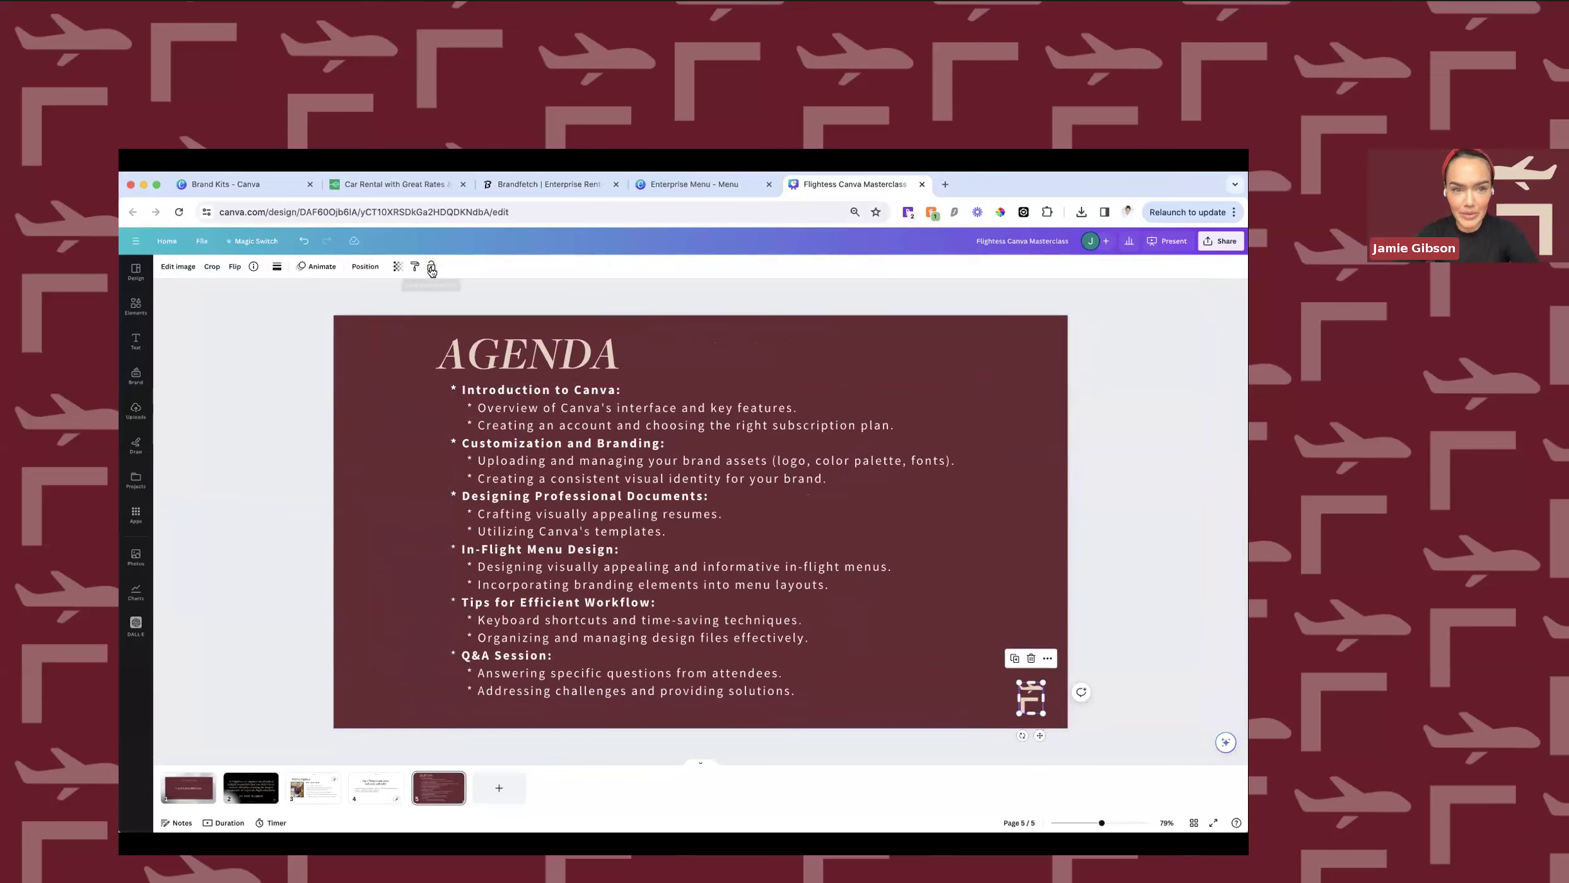
click(432, 267)
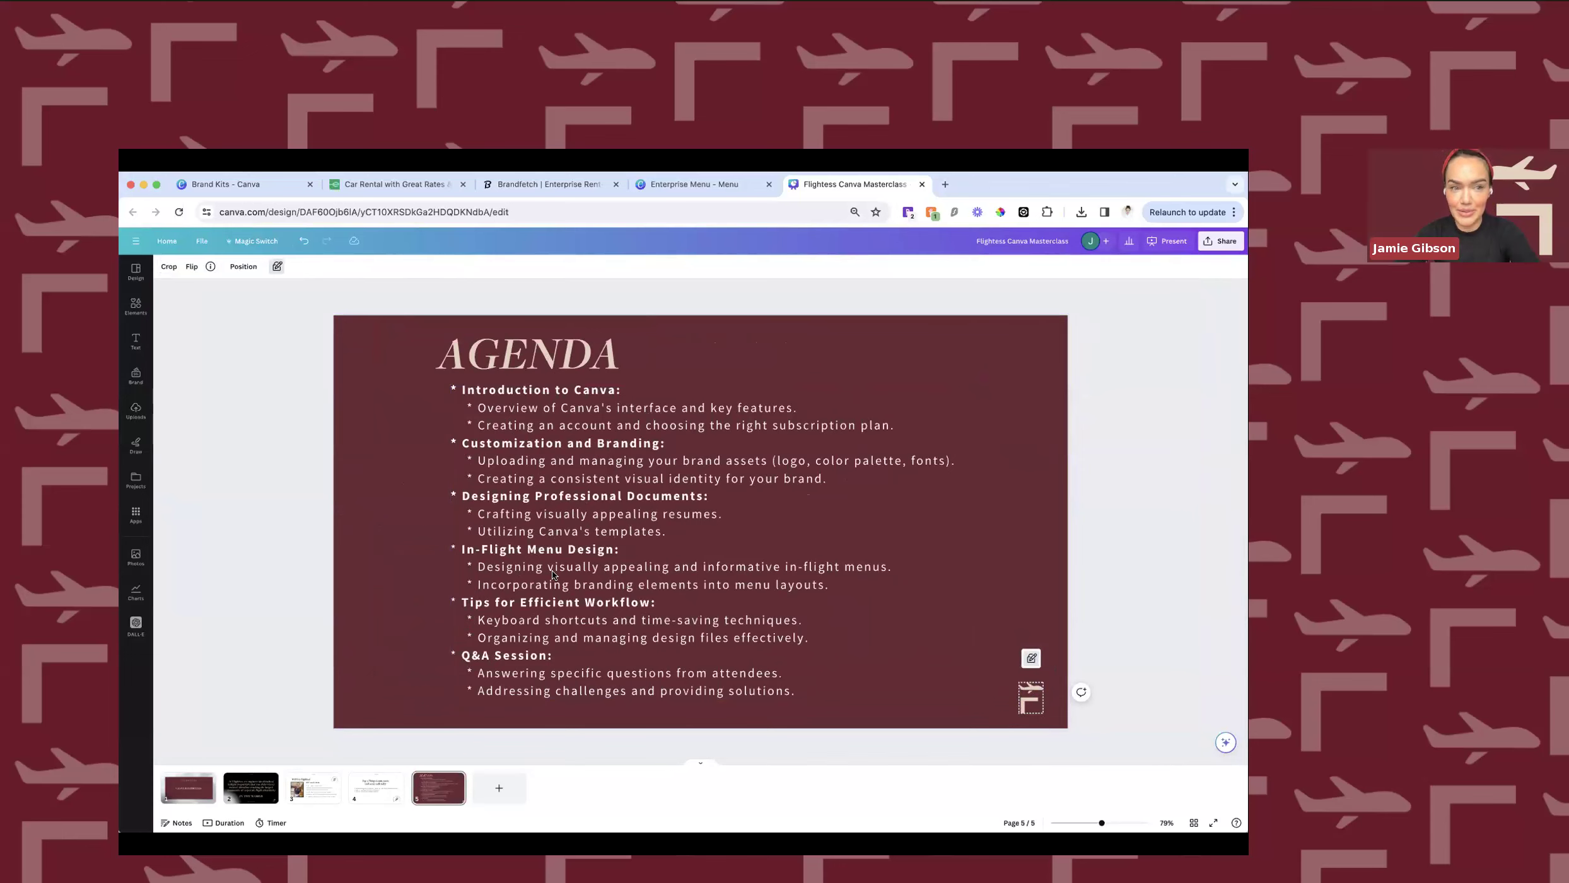
Shift the AGENDA title and the bulleted agenda list slightly on the slide.
click(947, 690)
drag(535, 362, 571, 437)
click(1032, 700)
drag(630, 637, 723, 722)
drag(607, 430, 482, 366)
drag(506, 490, 493, 442)
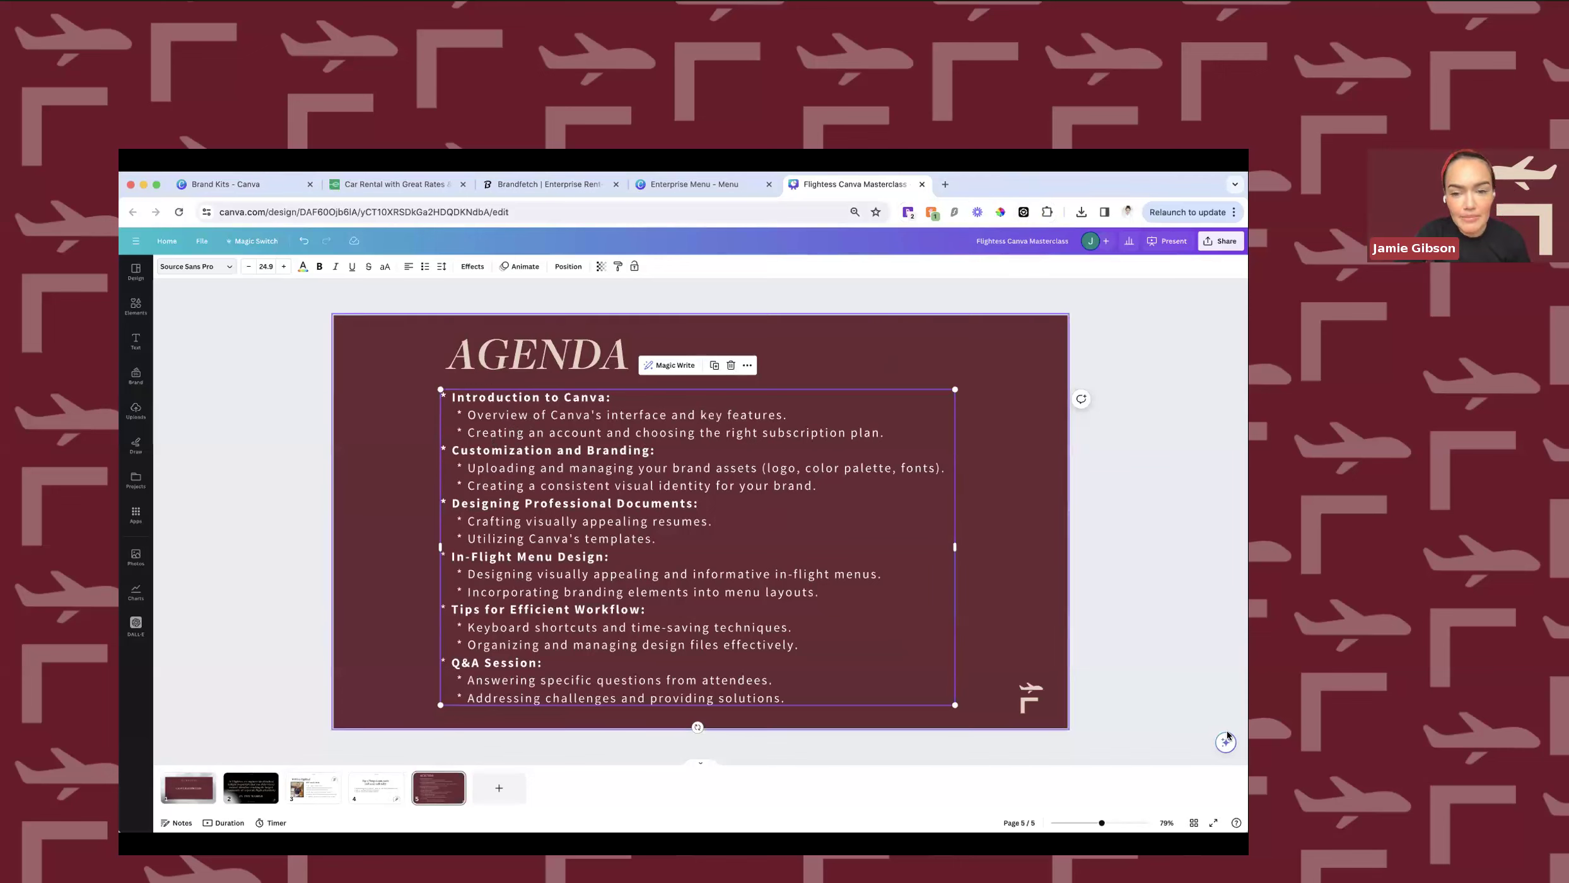
Unlock the airplane logo and nudge the agenda list slightly upward.
click(1030, 696)
click(277, 267)
click(232, 266)
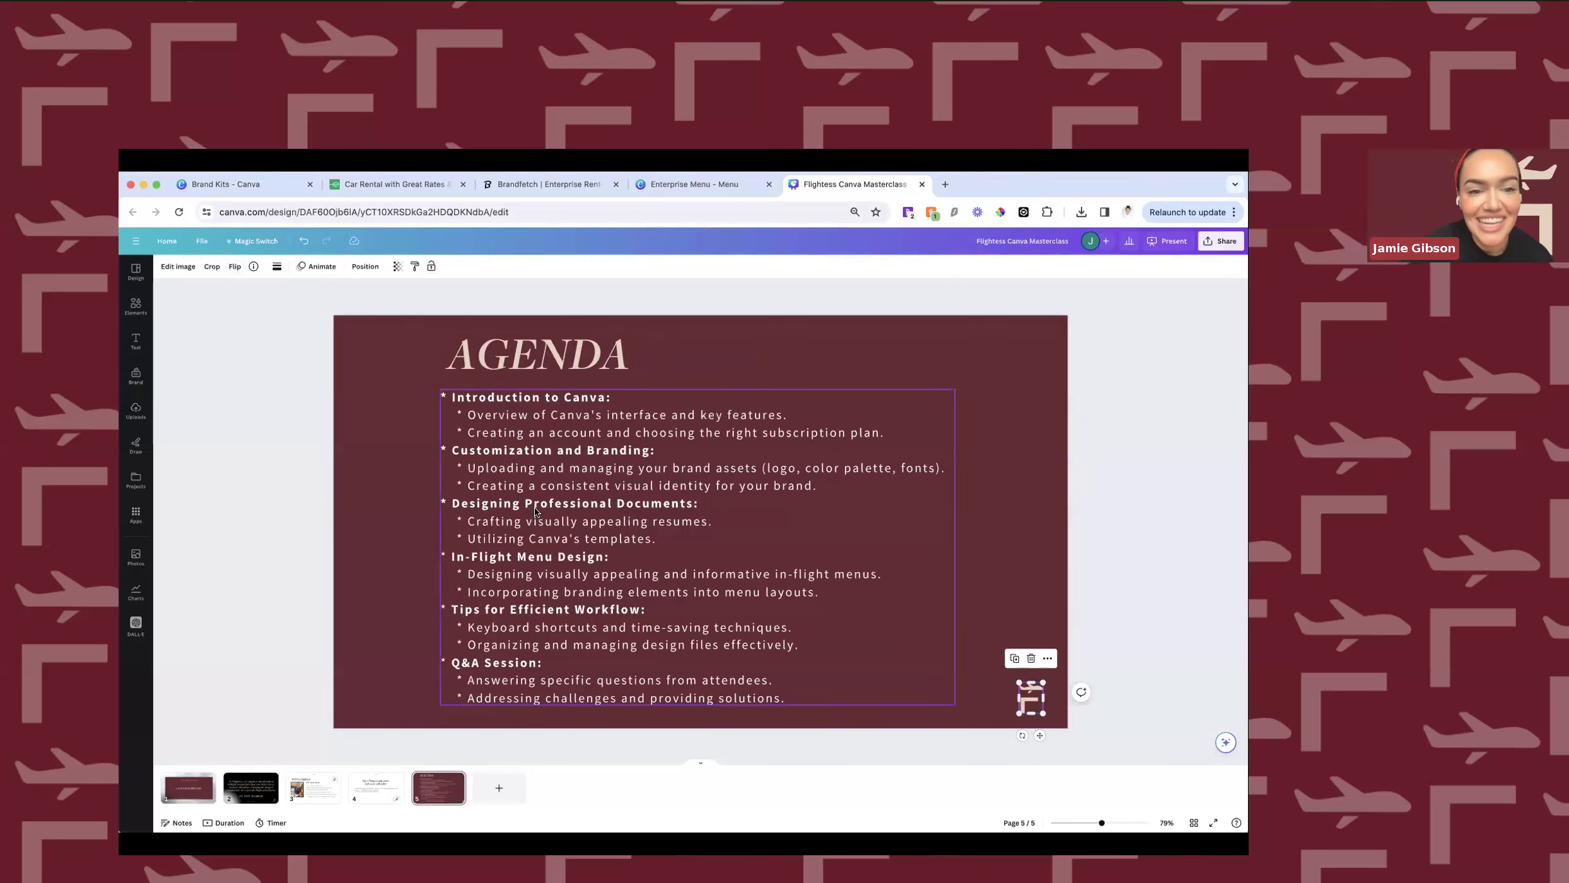
drag(533, 511, 533, 506)
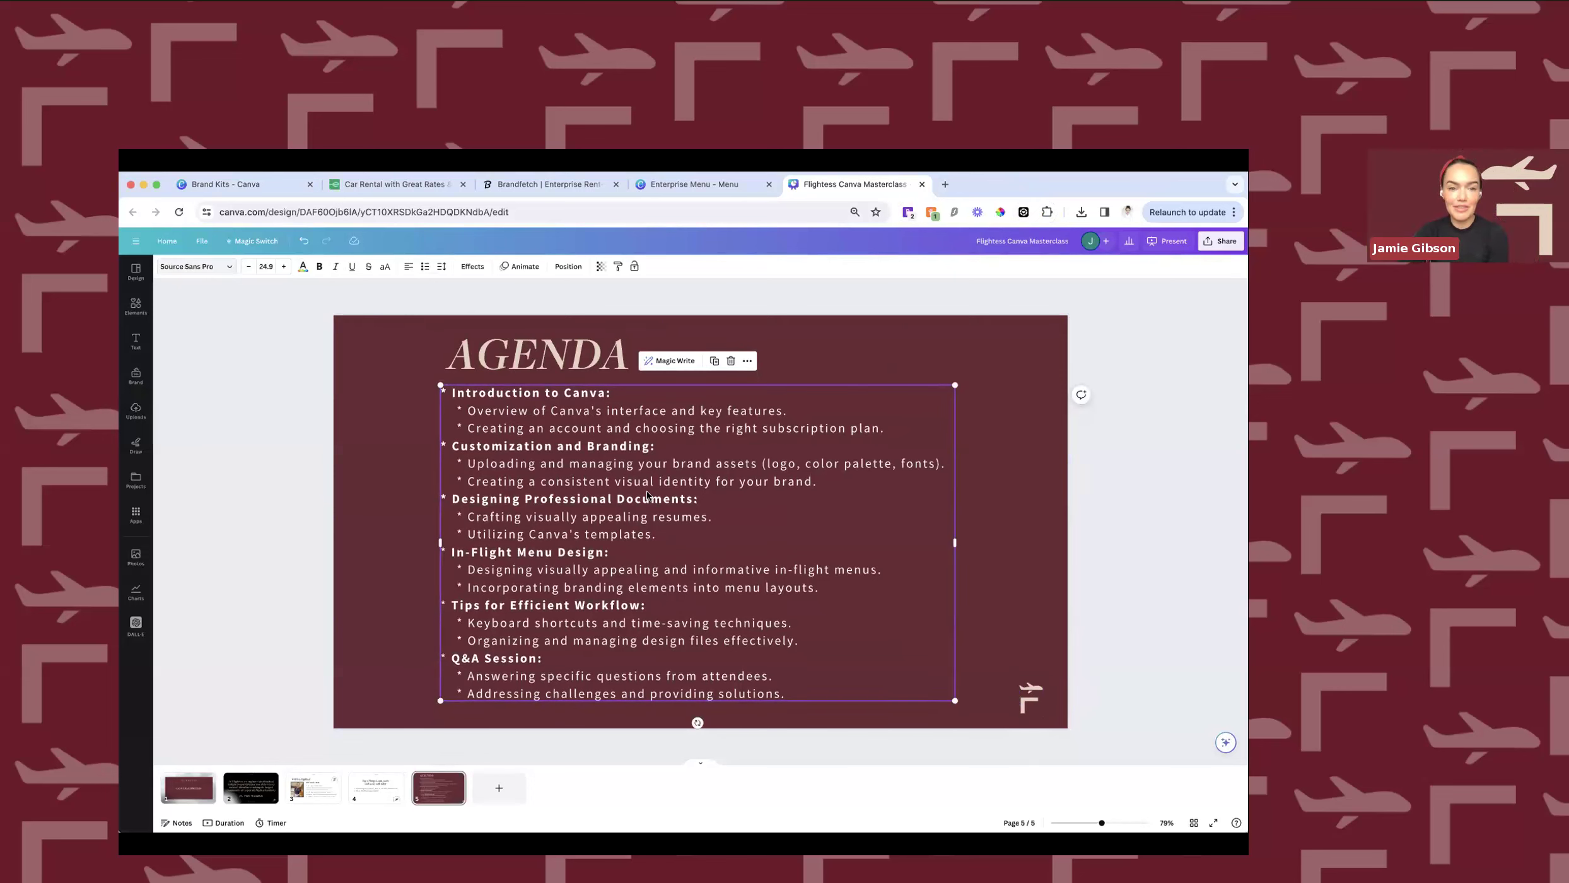
Copy the word "Introduction" from the first agenda heading and paste it as a separate text box beside the AGENDA title.
click(480, 430)
double_click(476, 395)
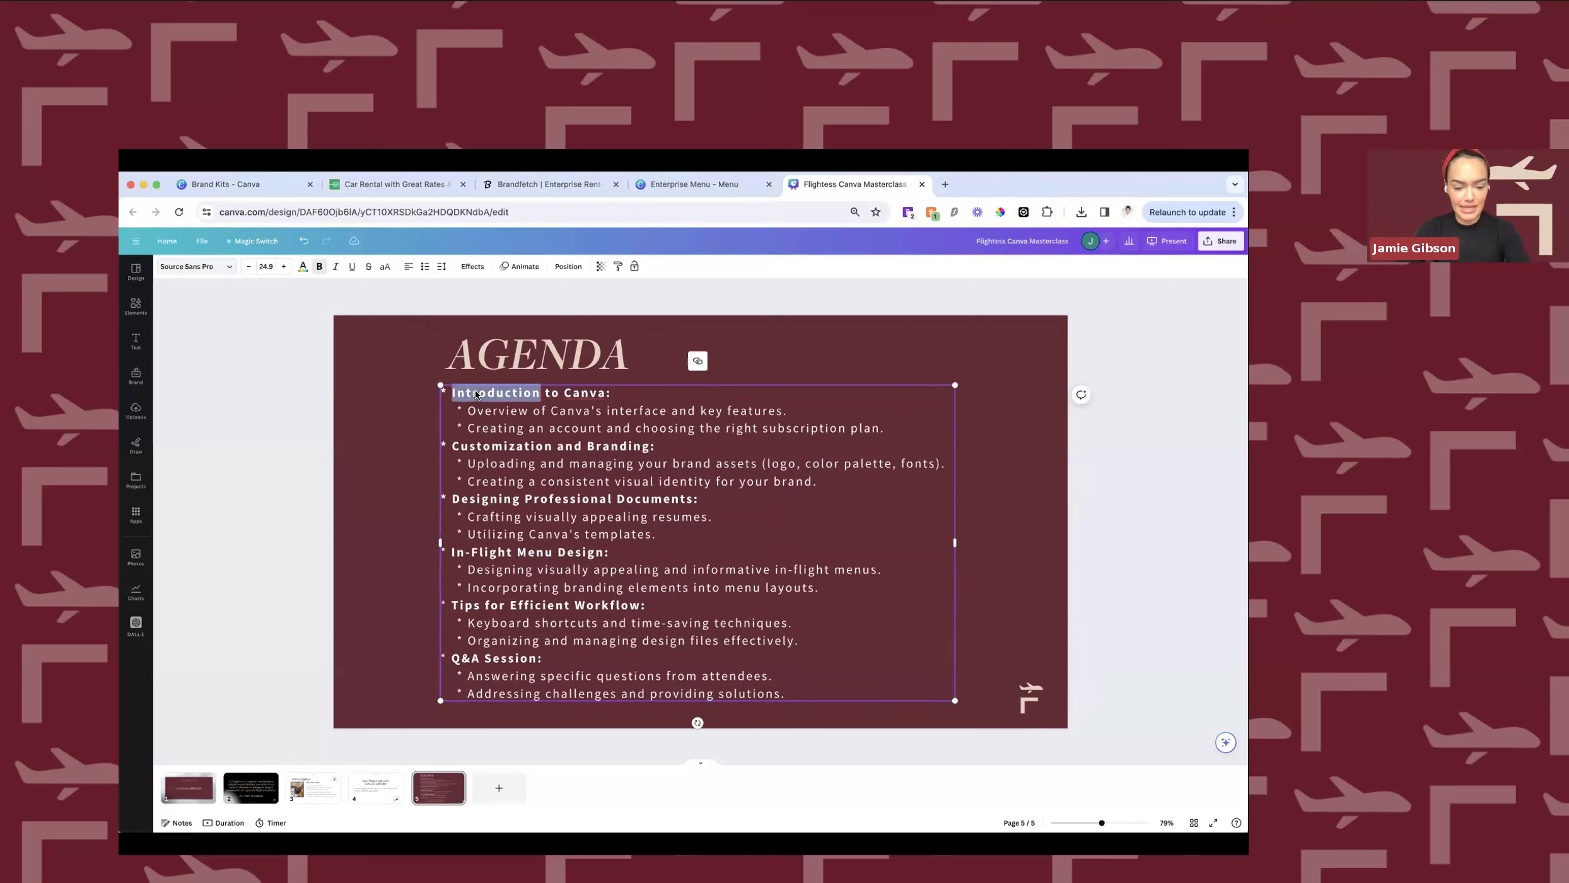
click(571, 410)
double_click(531, 392)
key(super+c)
click(756, 336)
key(super+v)
drag(710, 551, 766, 391)
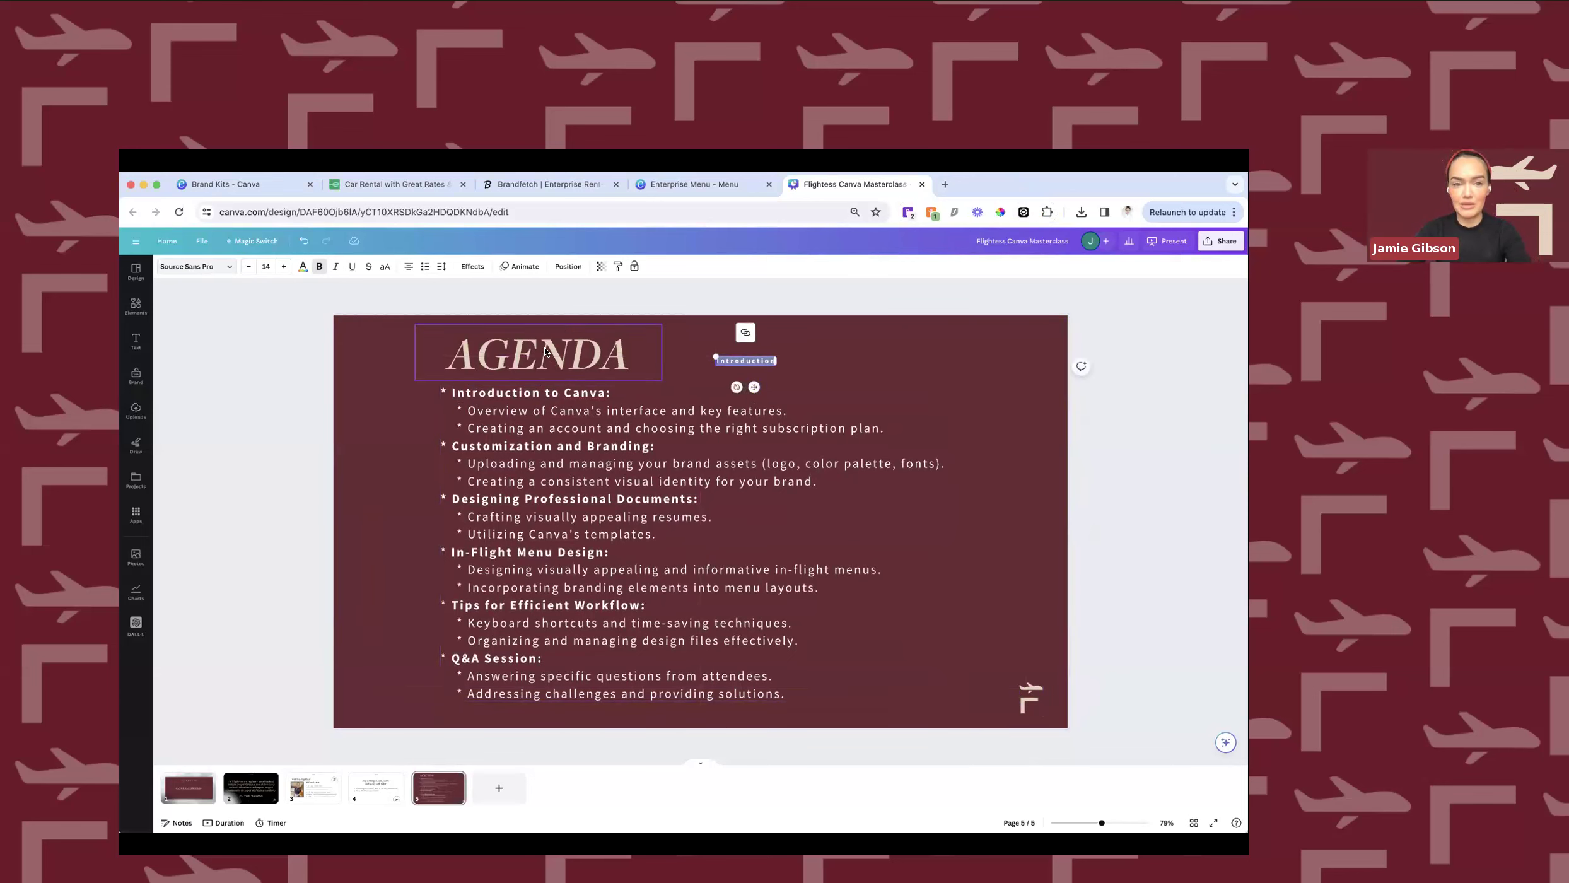
Copy the AGENDA title's text style onto the separate "Introduction" text and move it clear of the title.
click(609, 349)
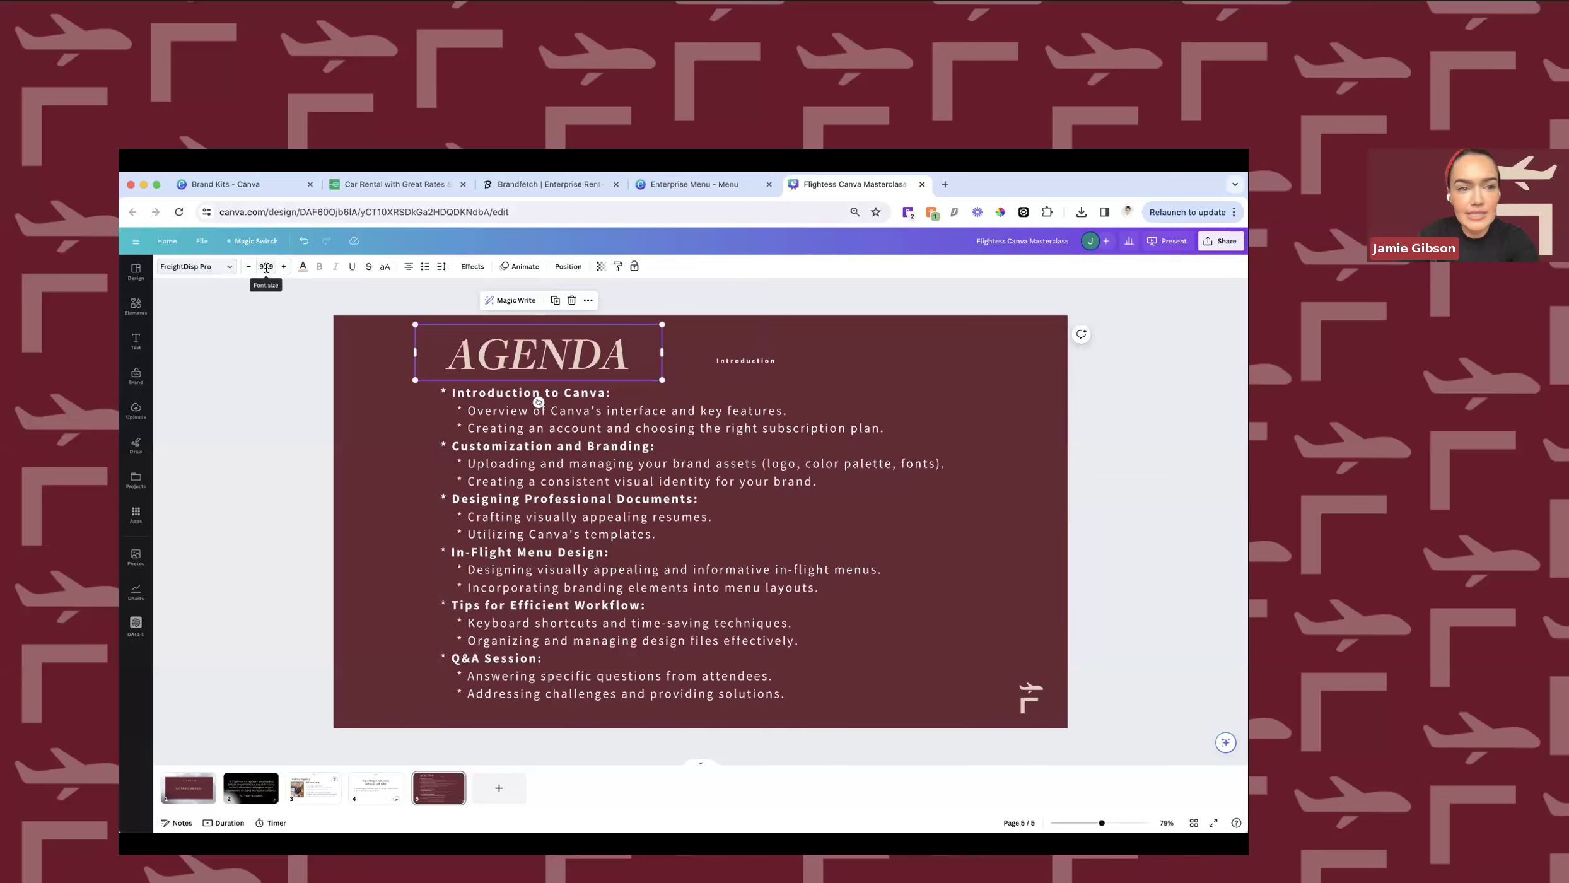
click(303, 267)
click(477, 266)
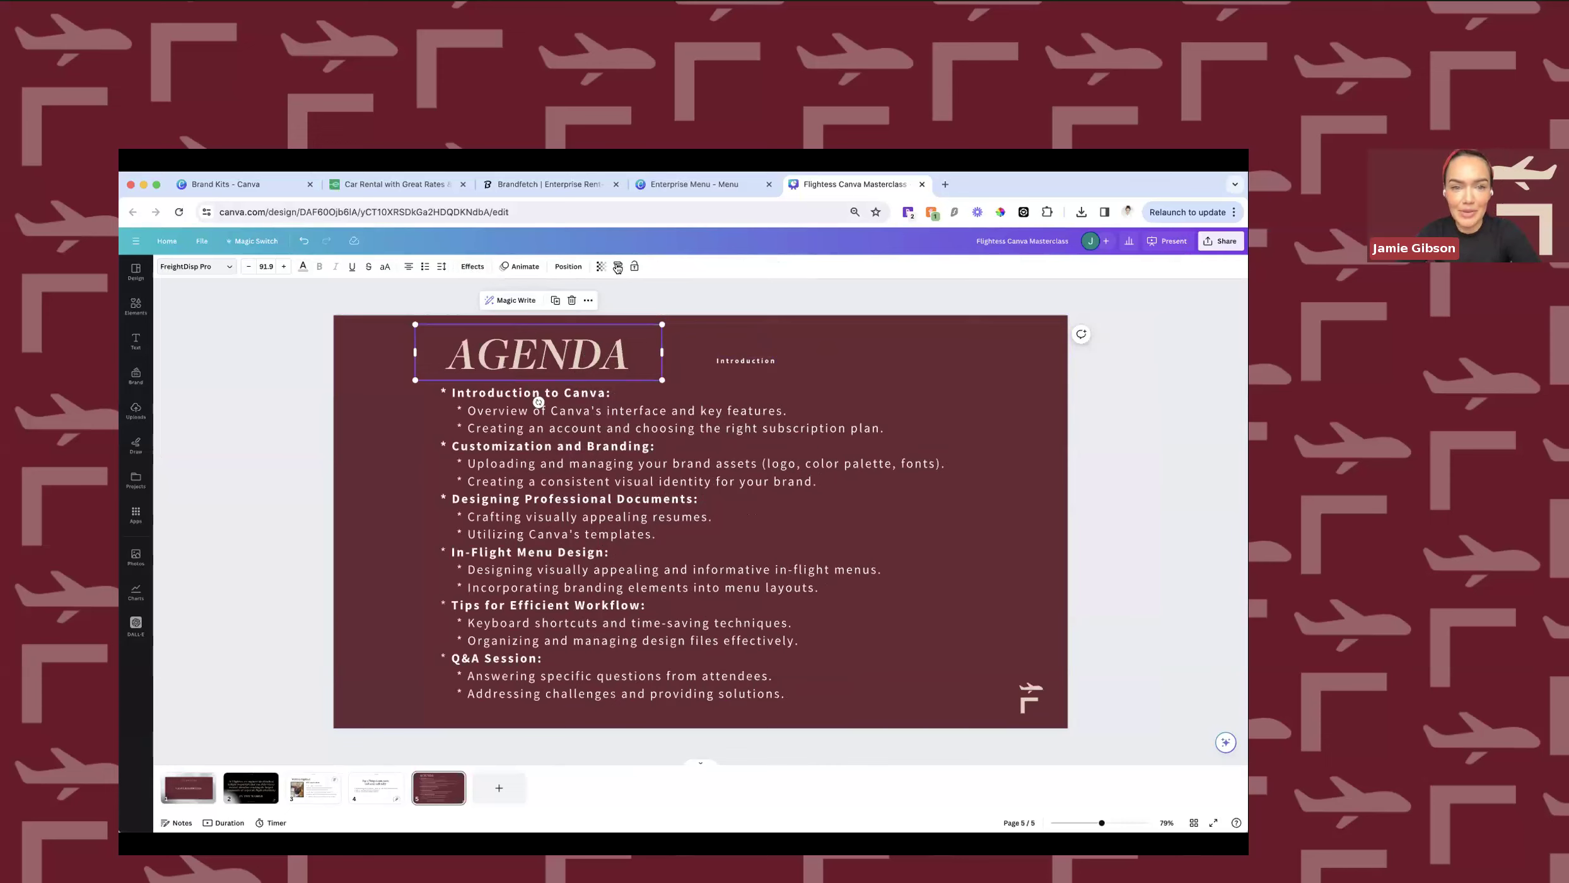
click(618, 268)
click(745, 361)
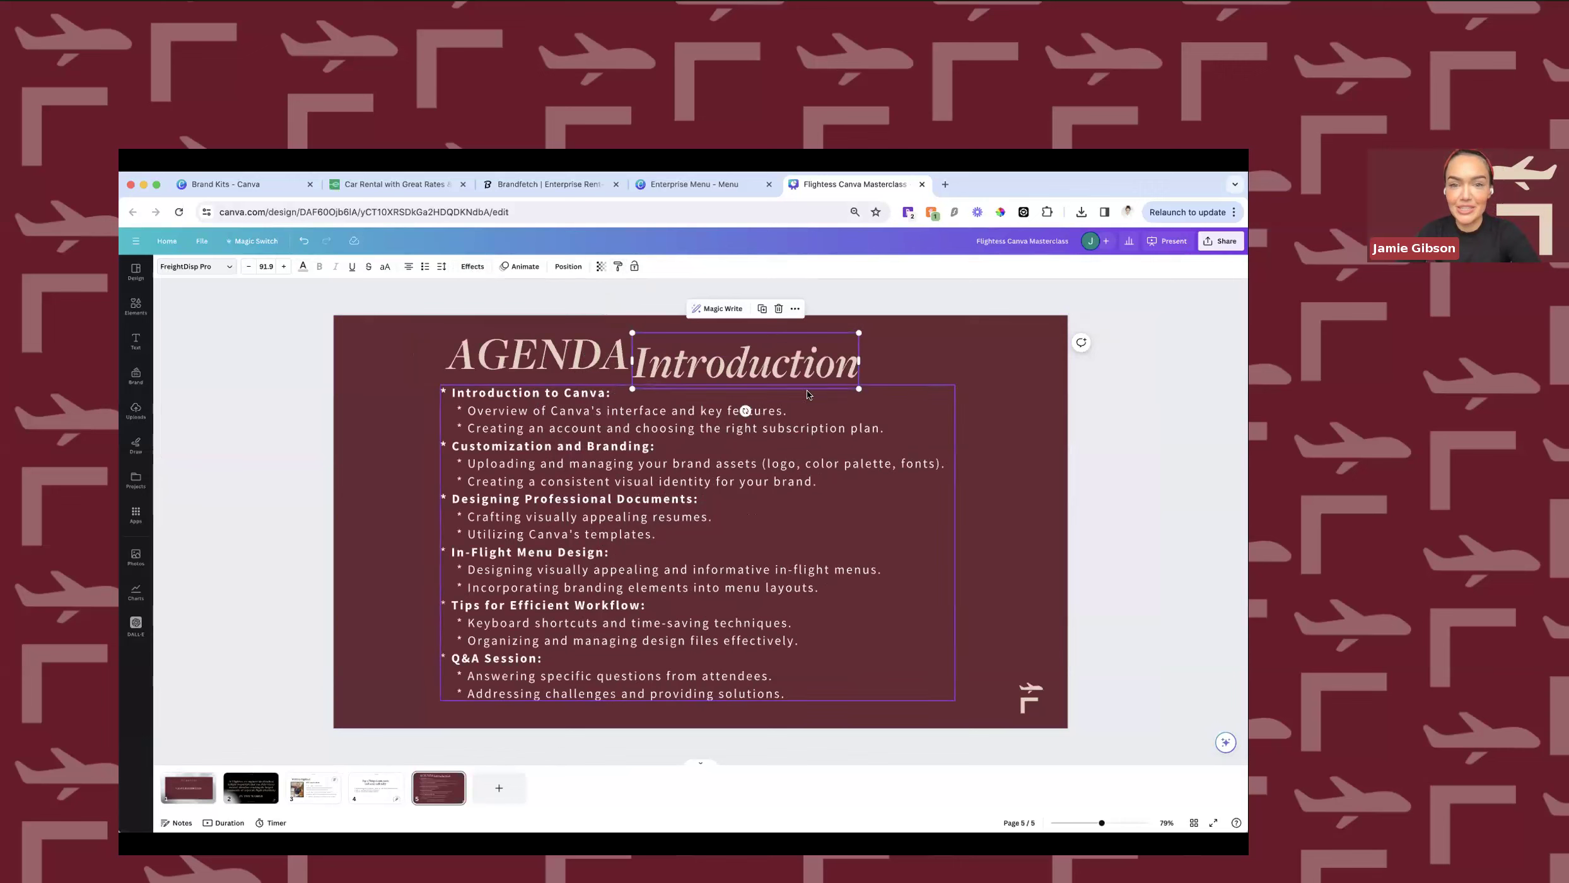
click(915, 355)
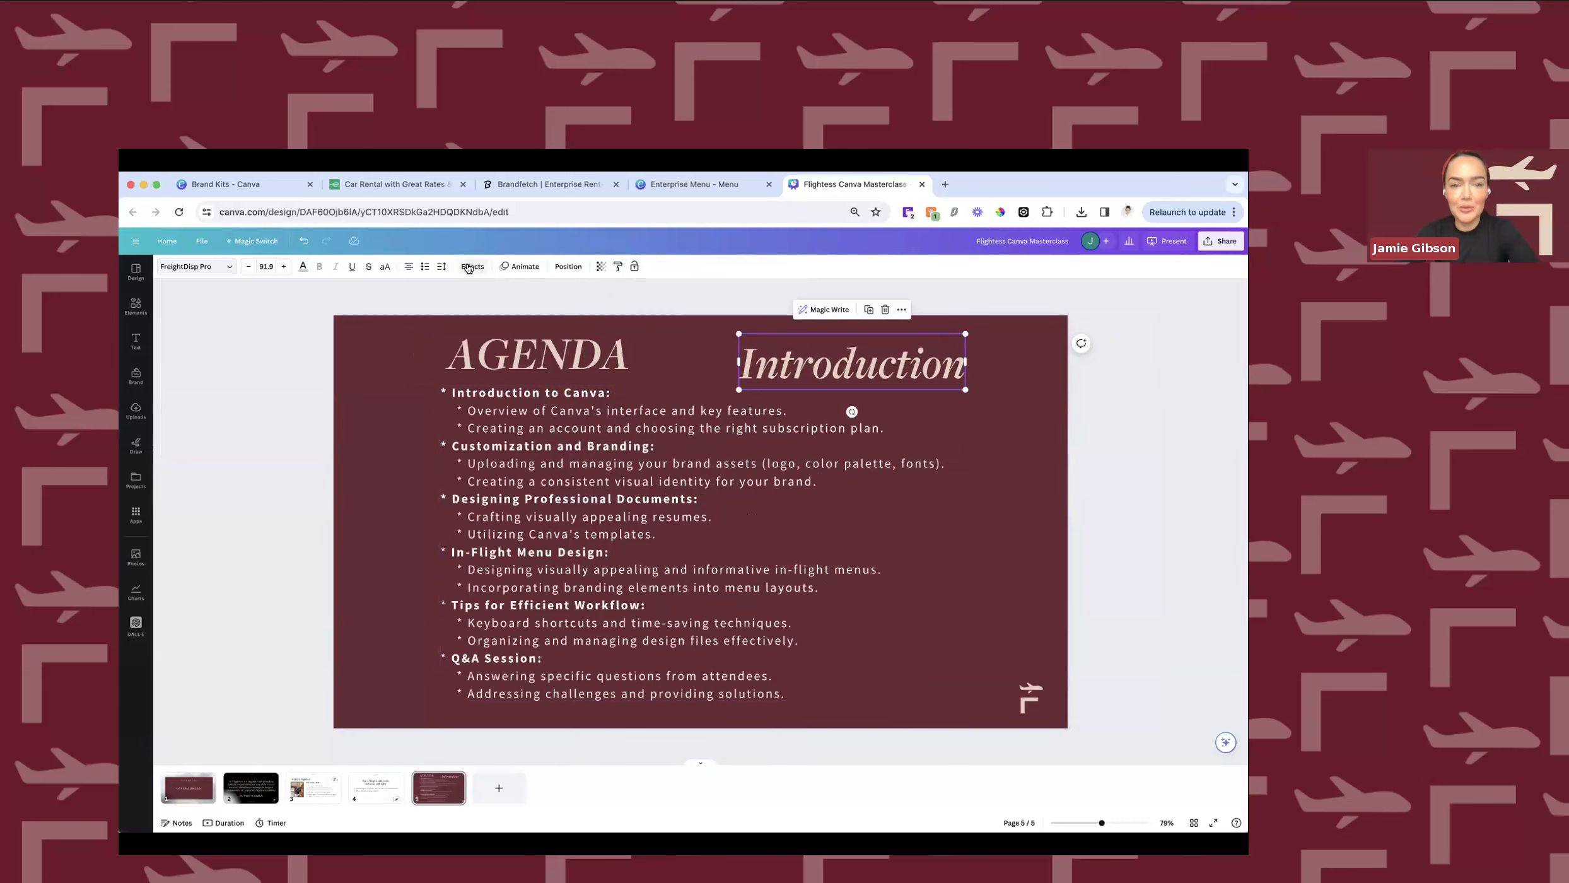
Move the agenda list off-centre and center it horizontally on the page with the page alignment options.
click(568, 267)
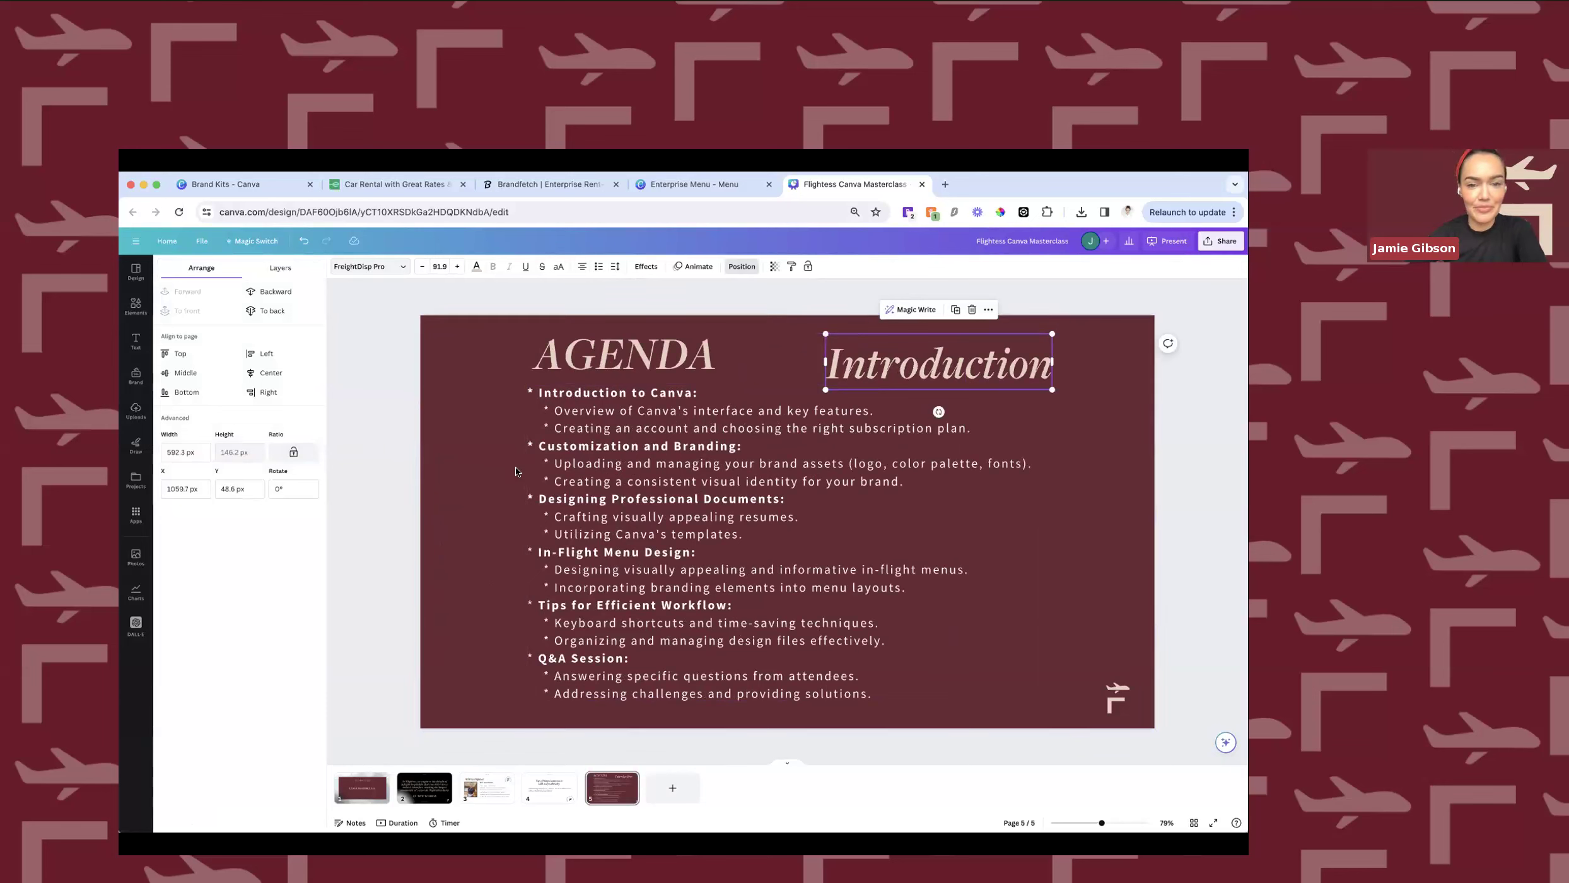
click(617, 491)
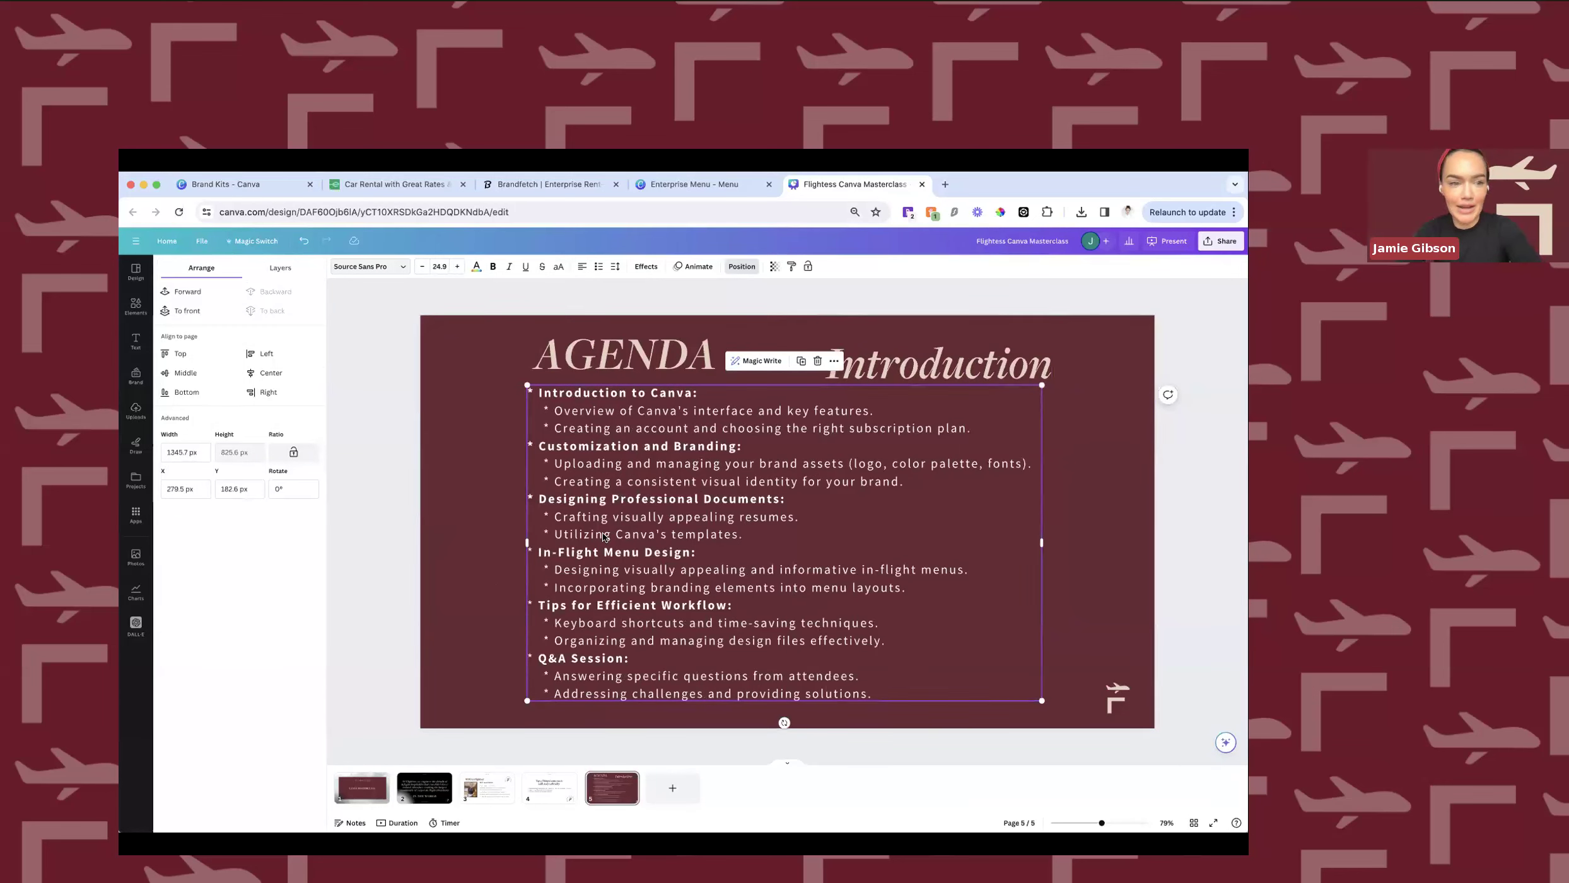
drag(580, 486, 523, 486)
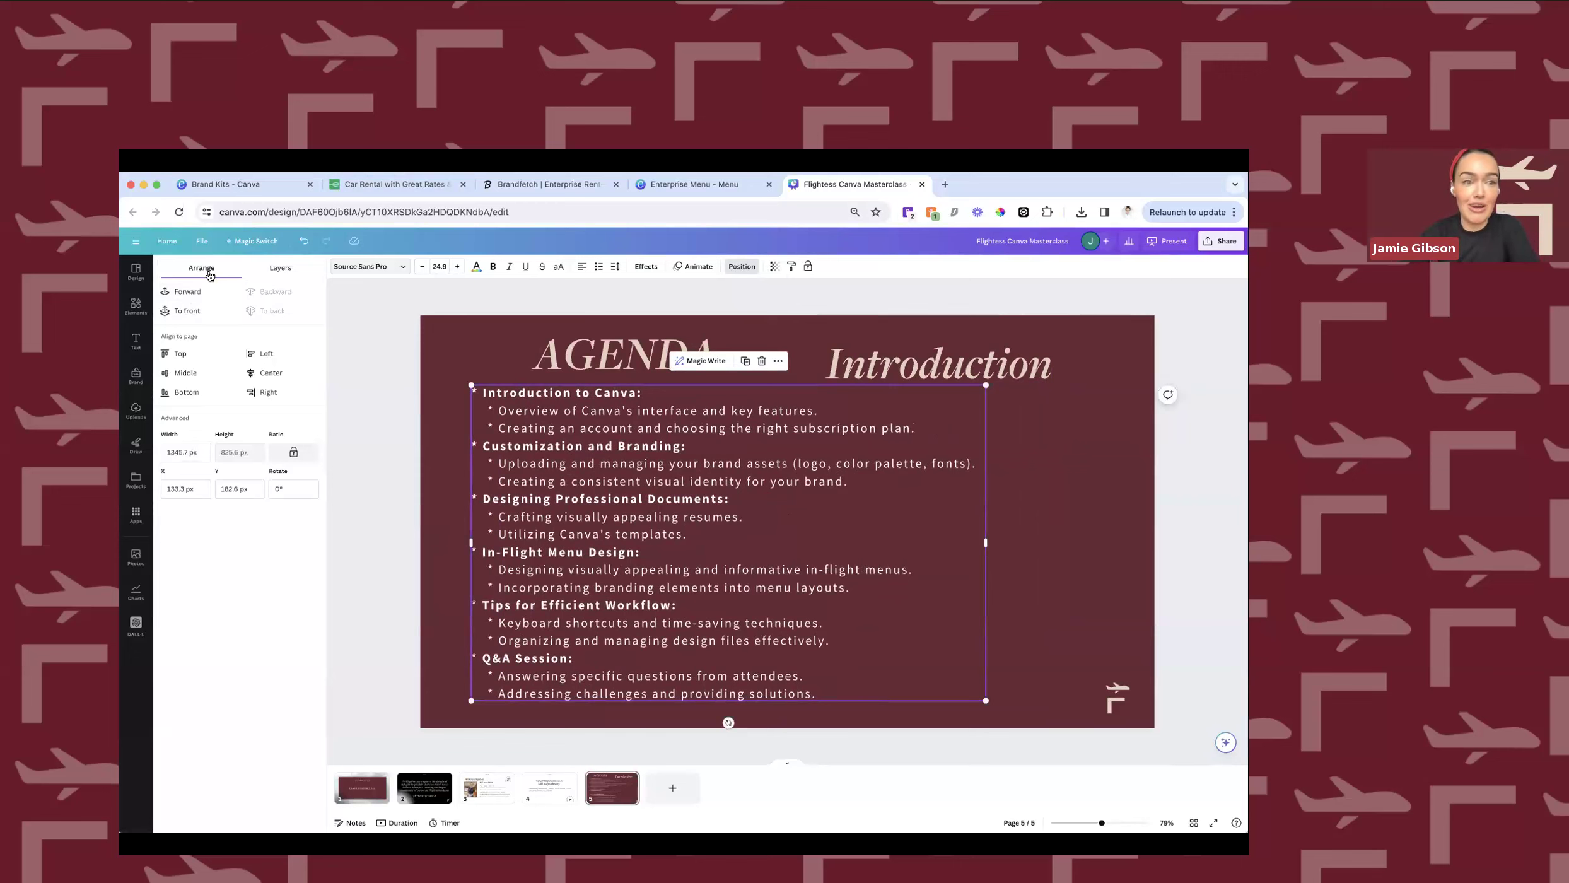
click(277, 272)
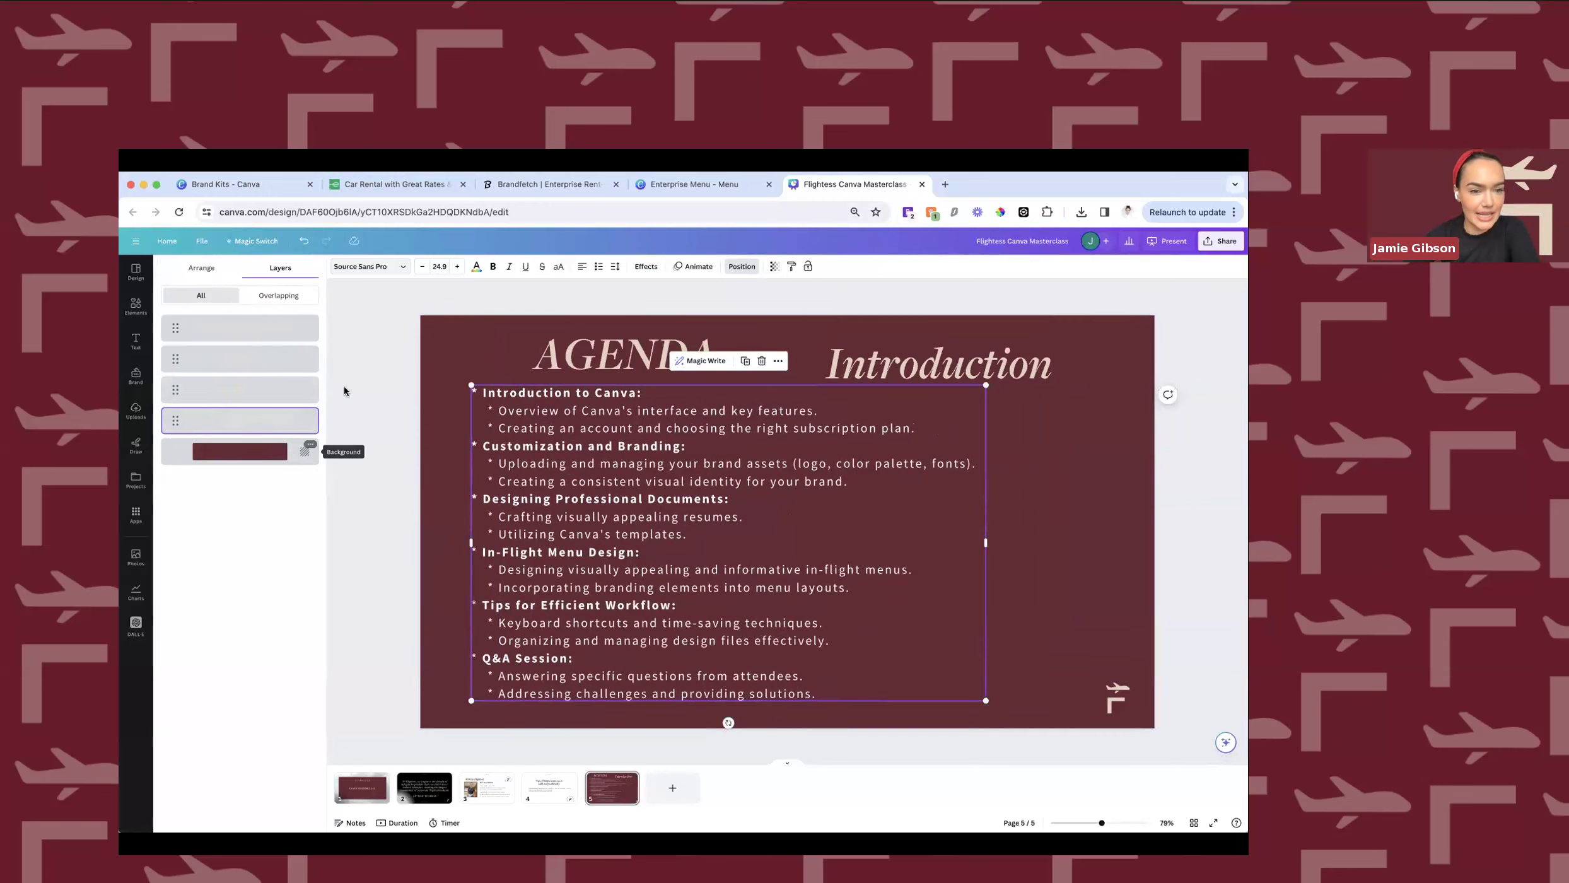
click(201, 268)
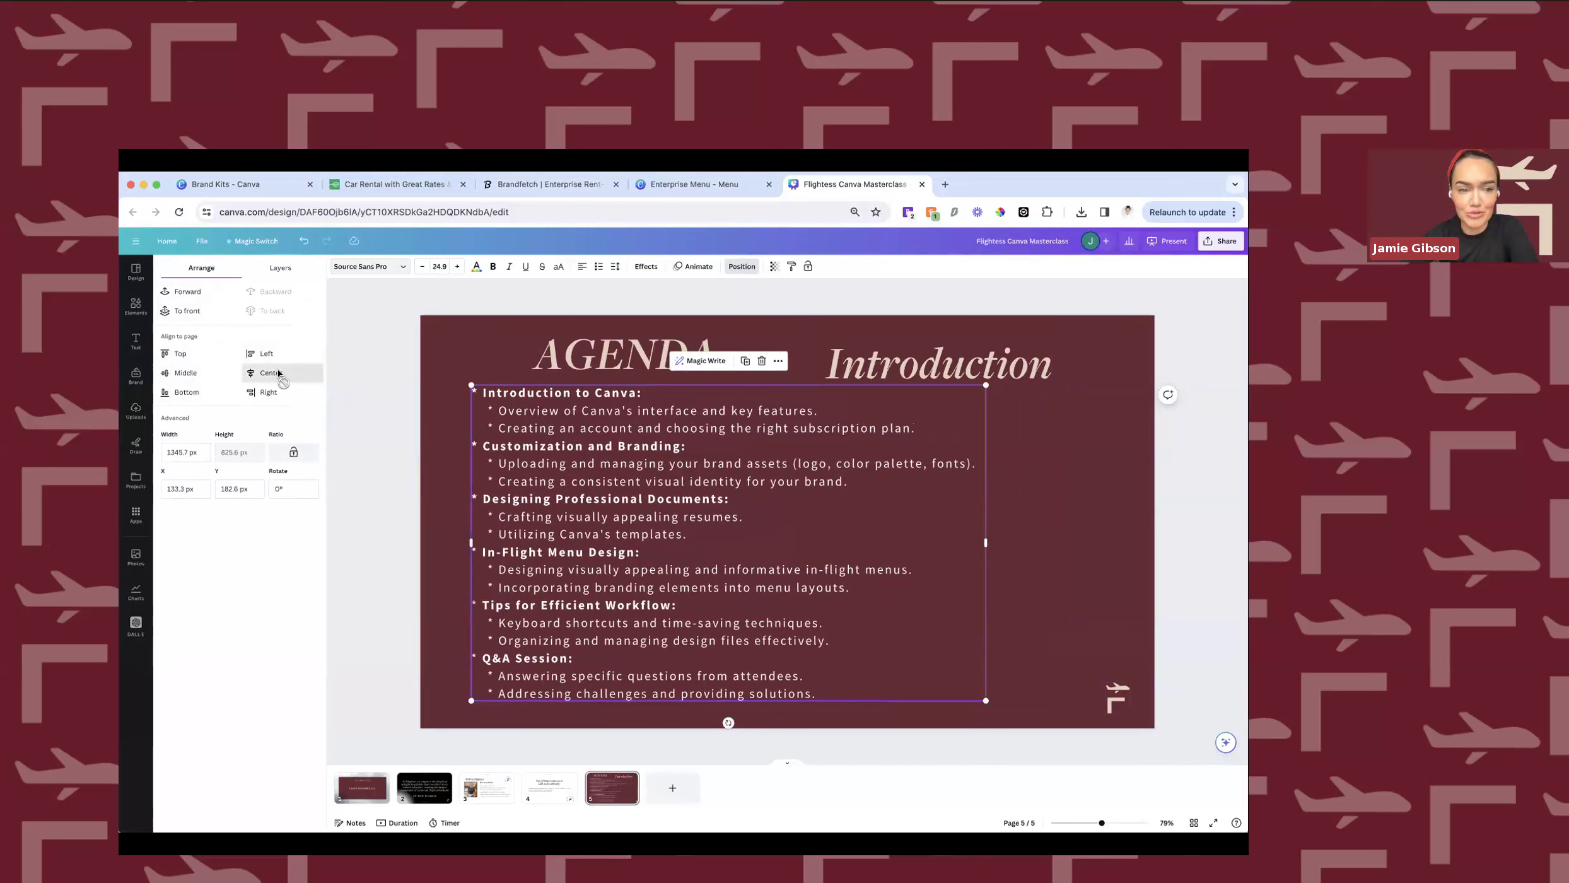
click(278, 372)
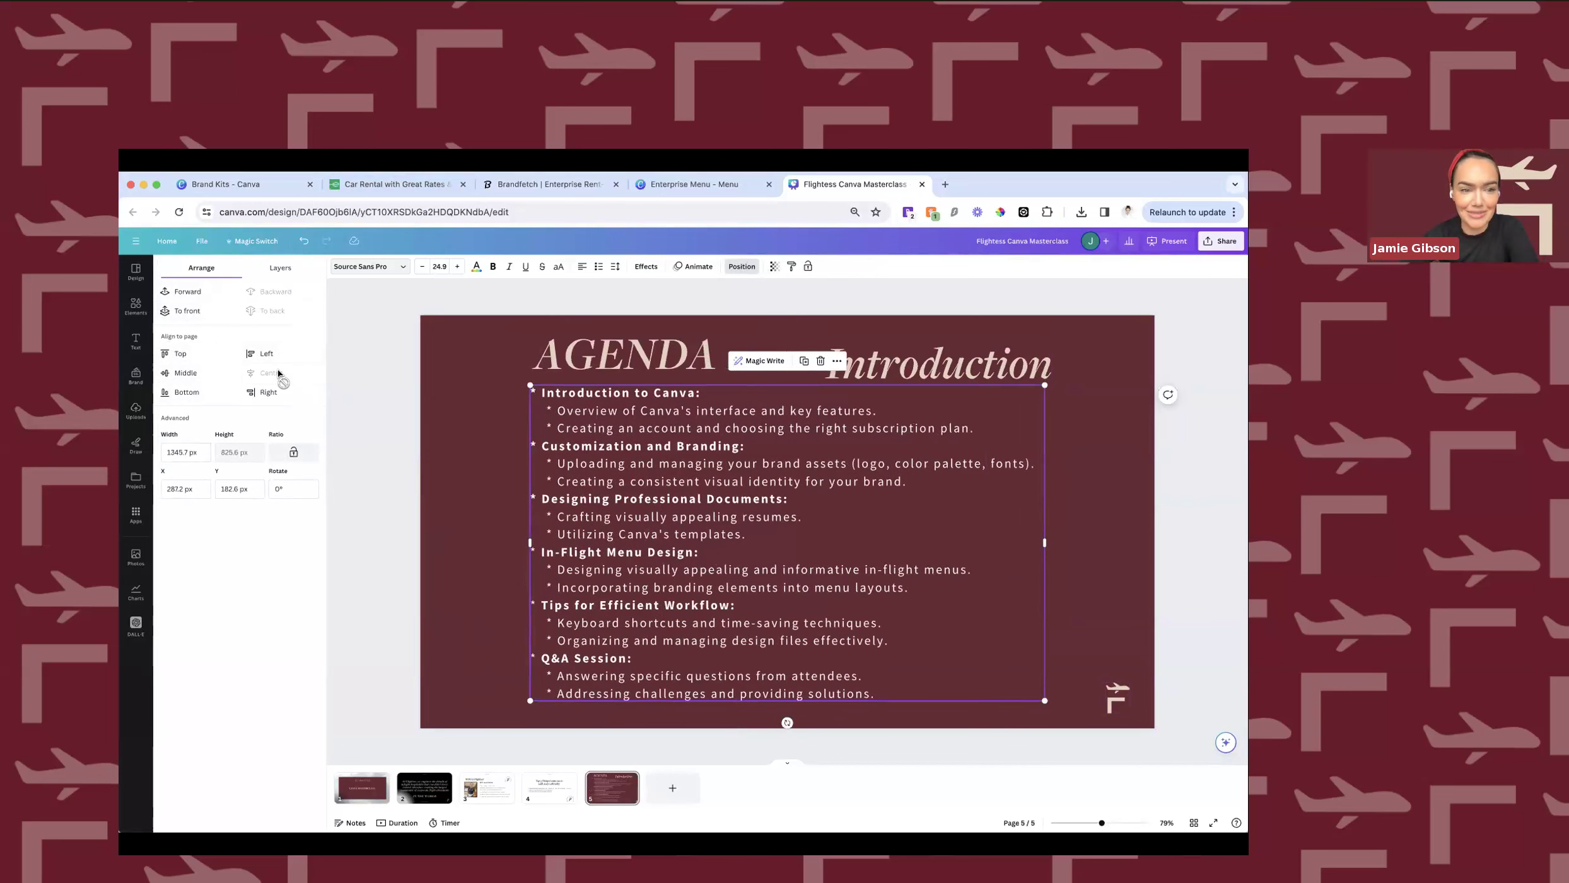
Try the top and middle page alignments on the agenda list, and place it just below the titles at about Y 203 px.
click(199, 355)
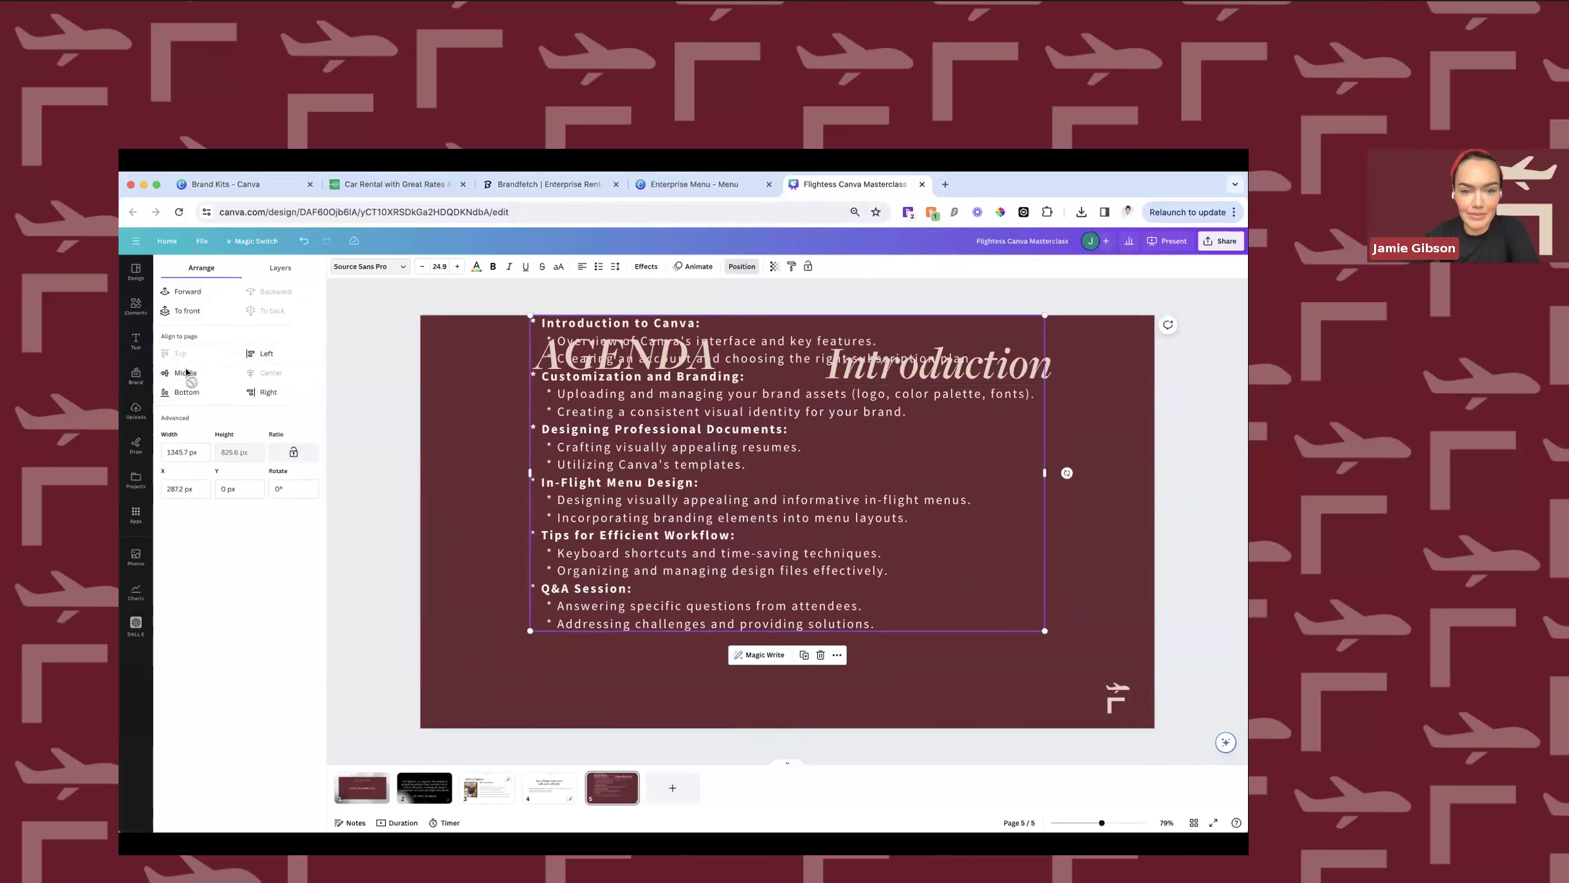
click(206, 374)
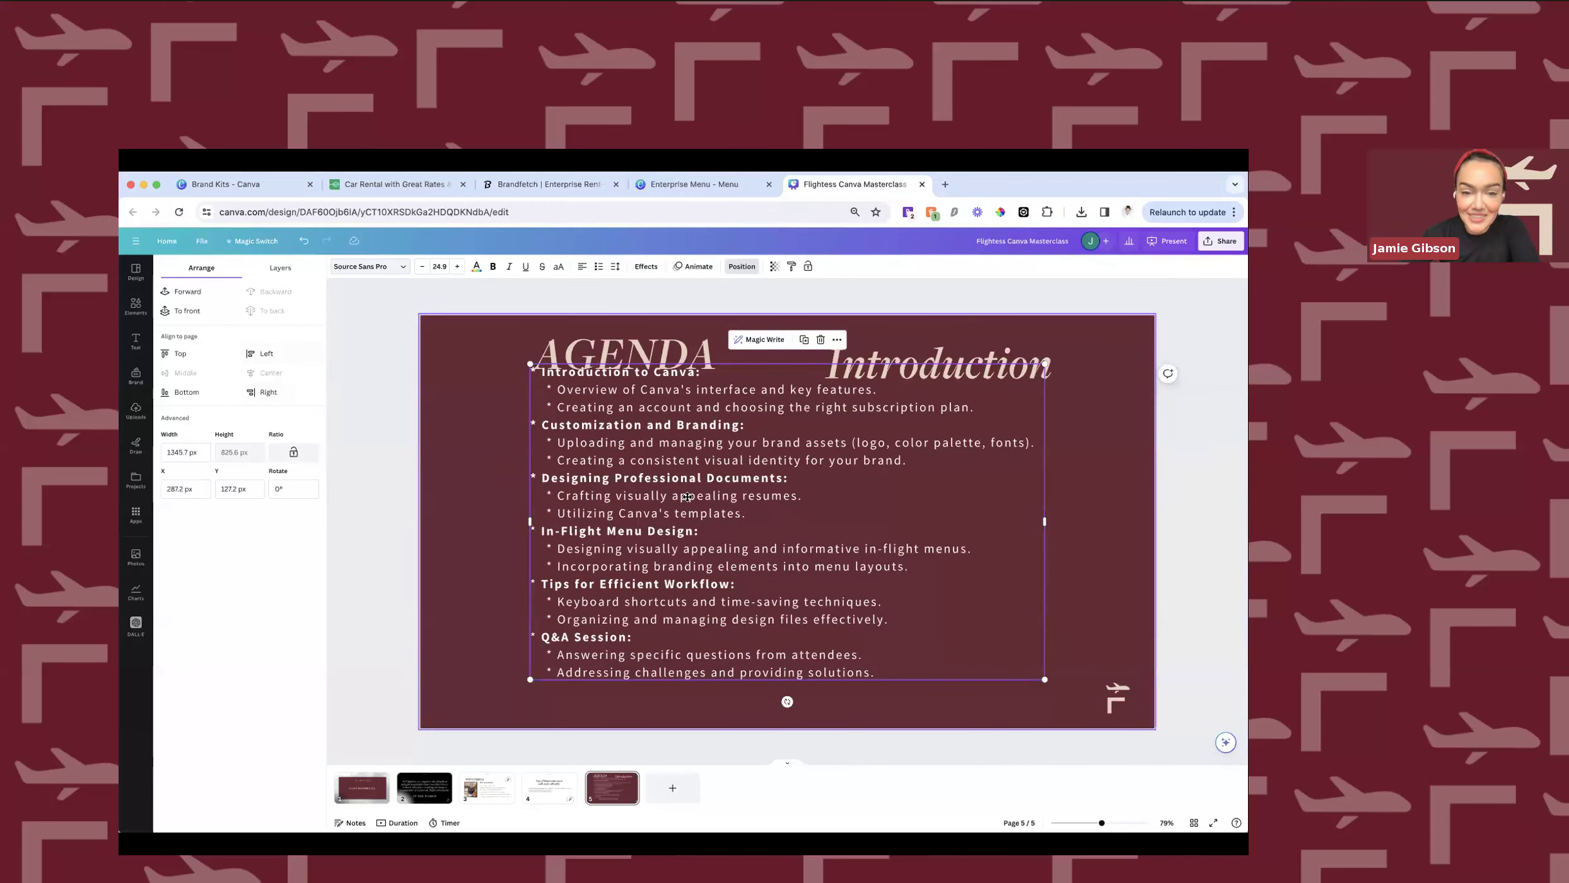
drag(687, 495, 687, 524)
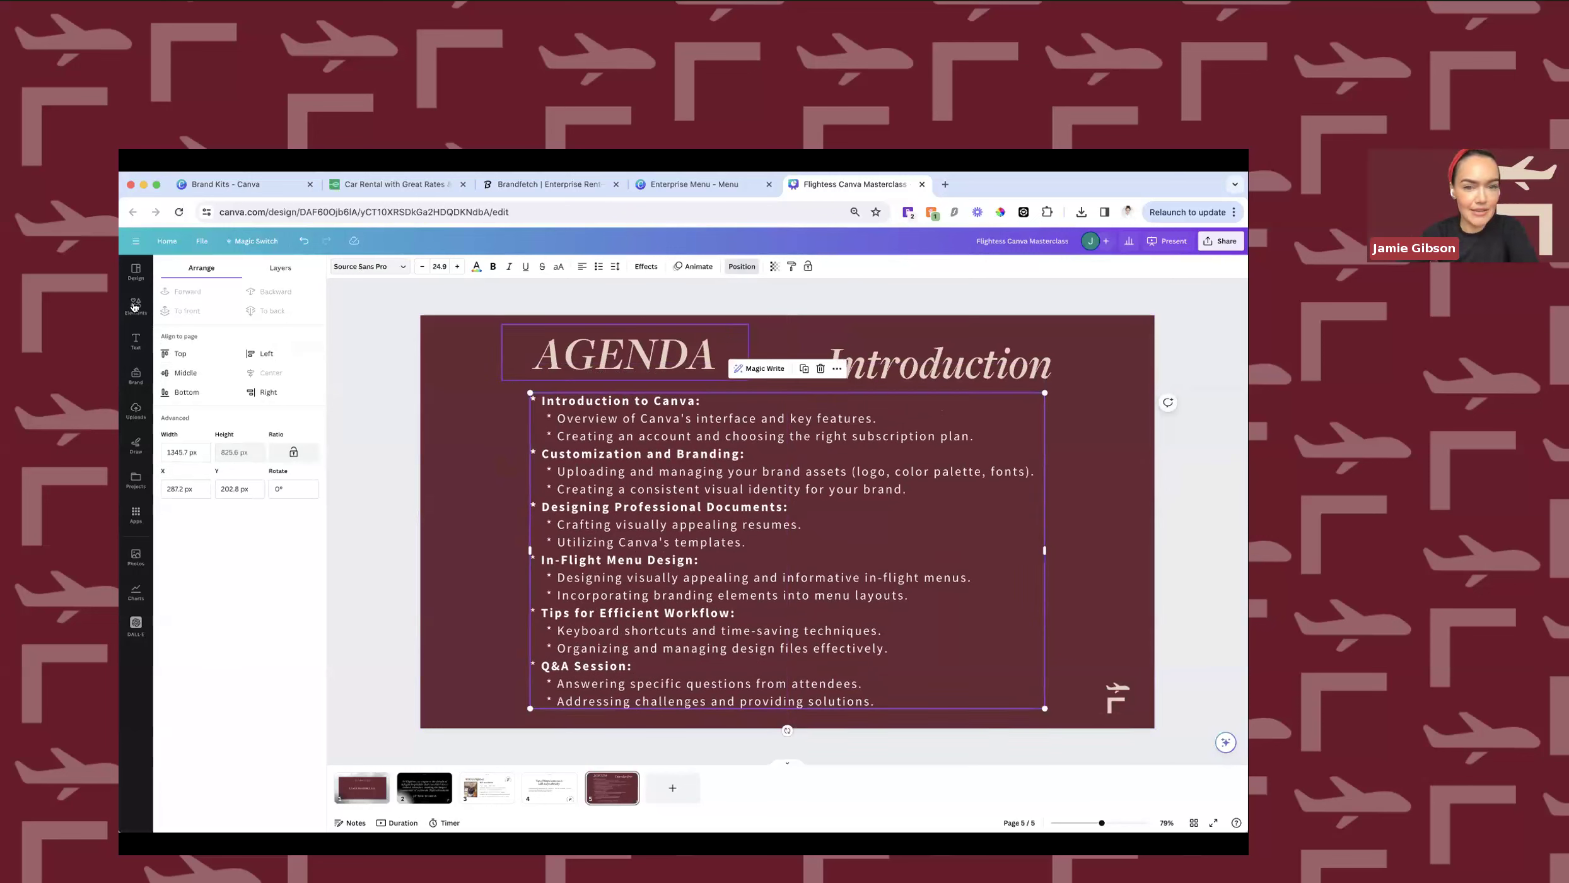
Add a square shape and enlarge it to about 1514 by 880 px over the agenda list.
click(468, 373)
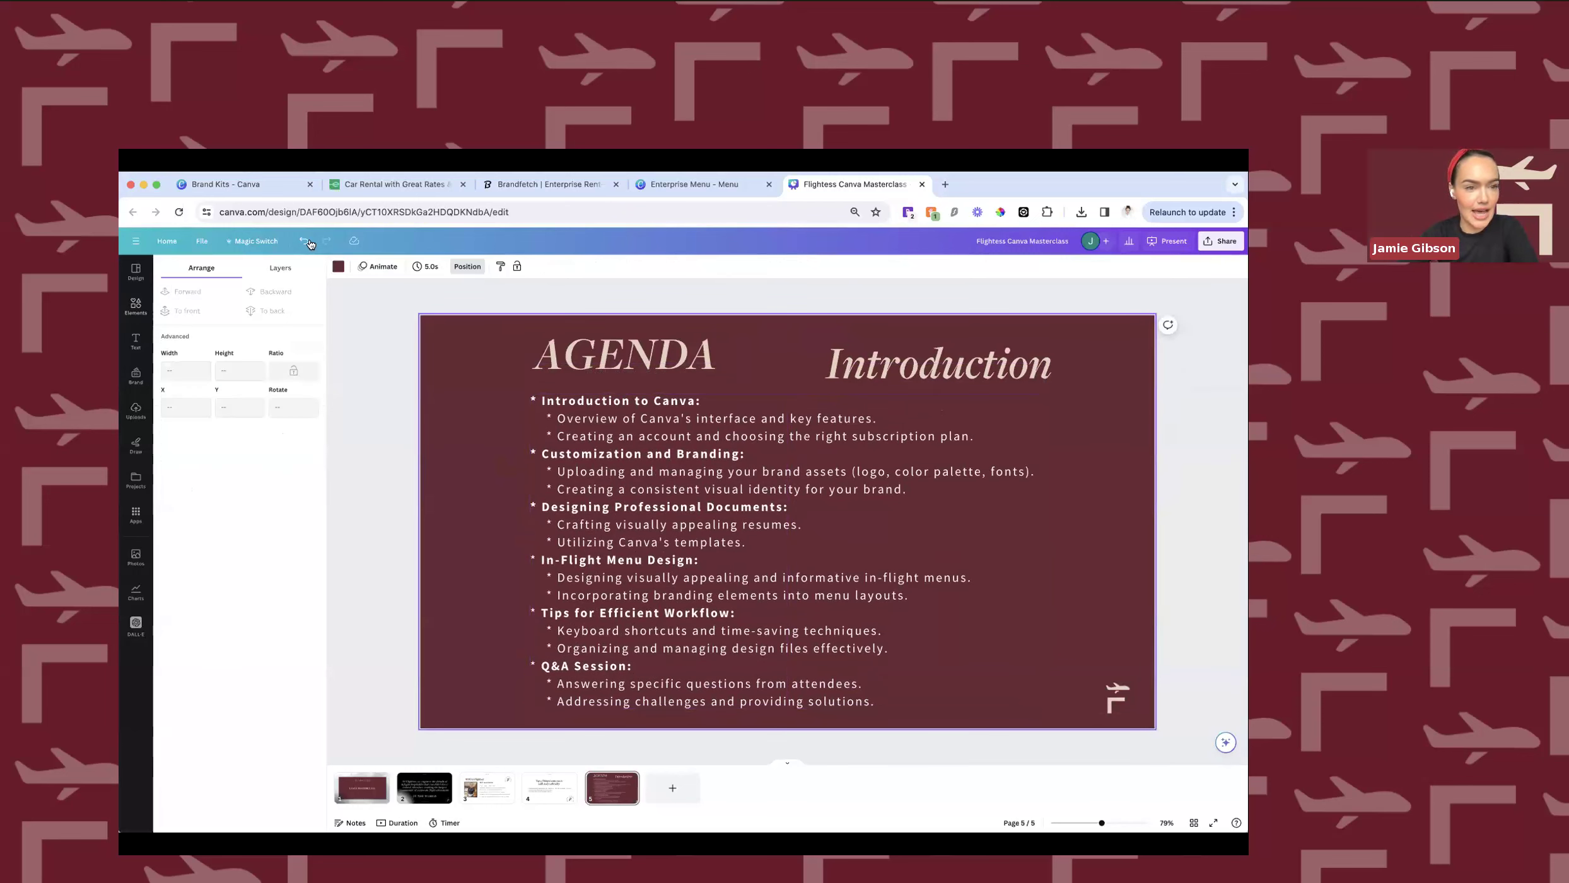
click(280, 267)
click(136, 307)
click(197, 373)
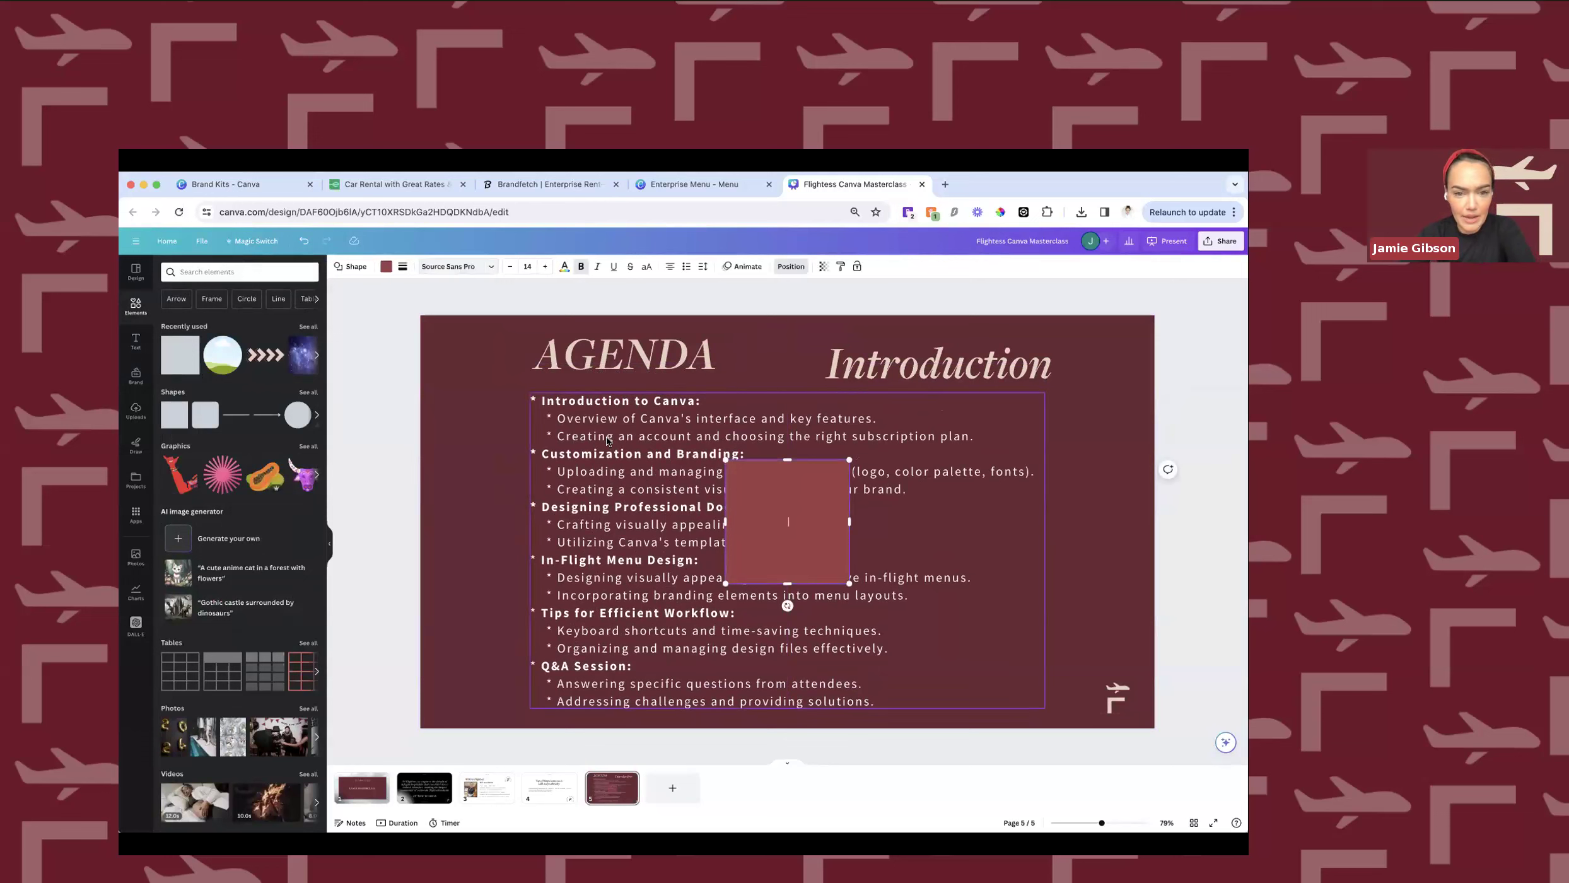
click(1098, 453)
drag(787, 522, 1081, 460)
drag(792, 714, 791, 717)
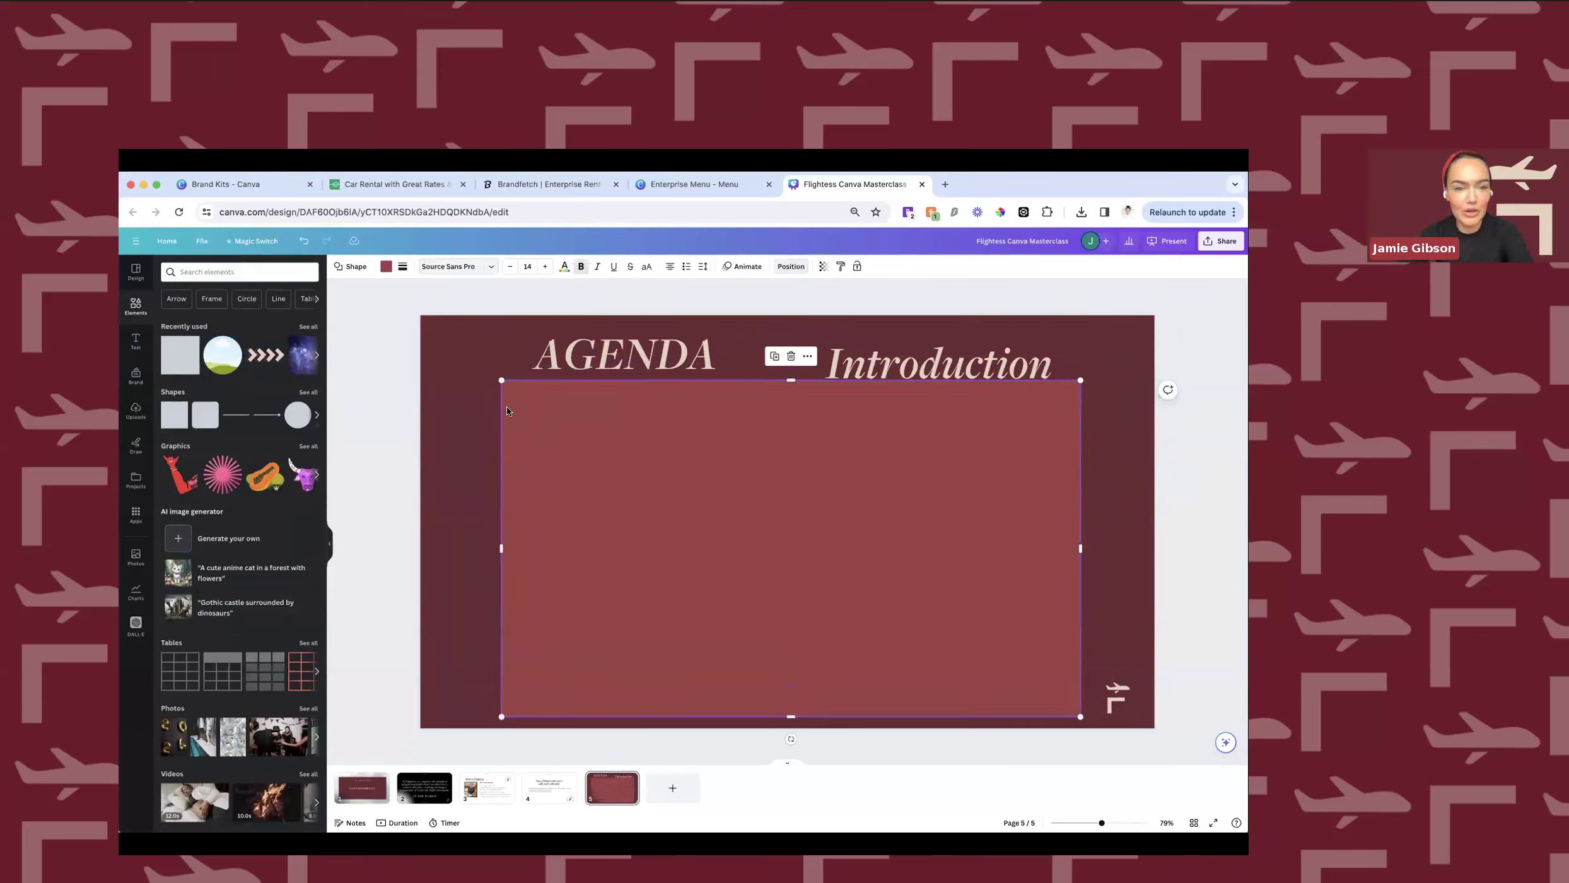
Reorder the slide's layers so the red rectangle sits directly above the background, behind the agenda list.
click(693, 295)
click(776, 429)
click(791, 267)
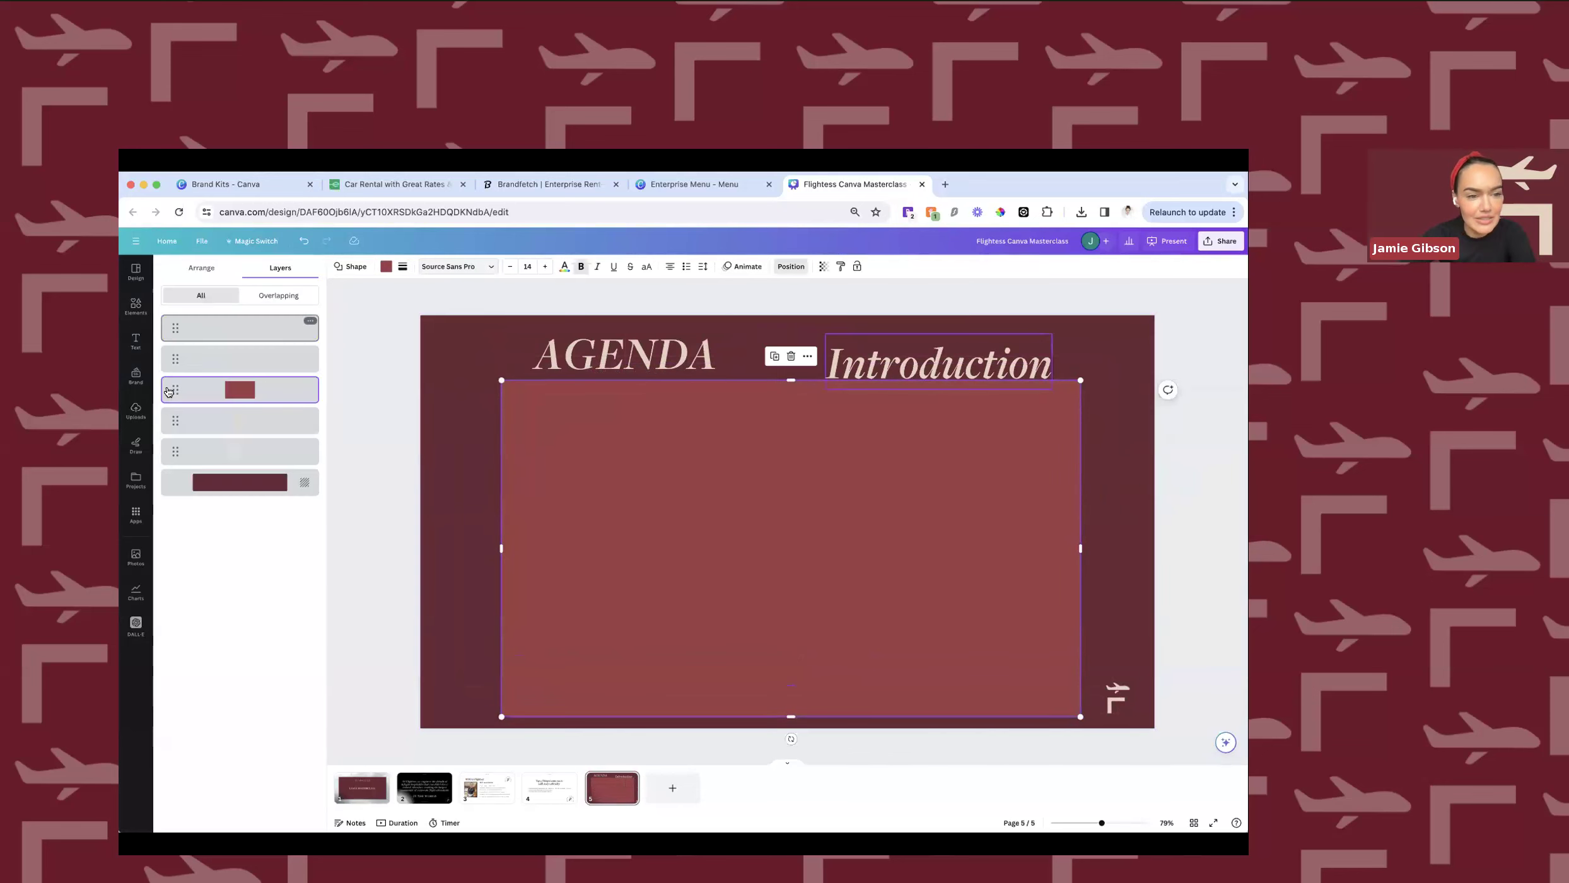
drag(175, 390, 176, 452)
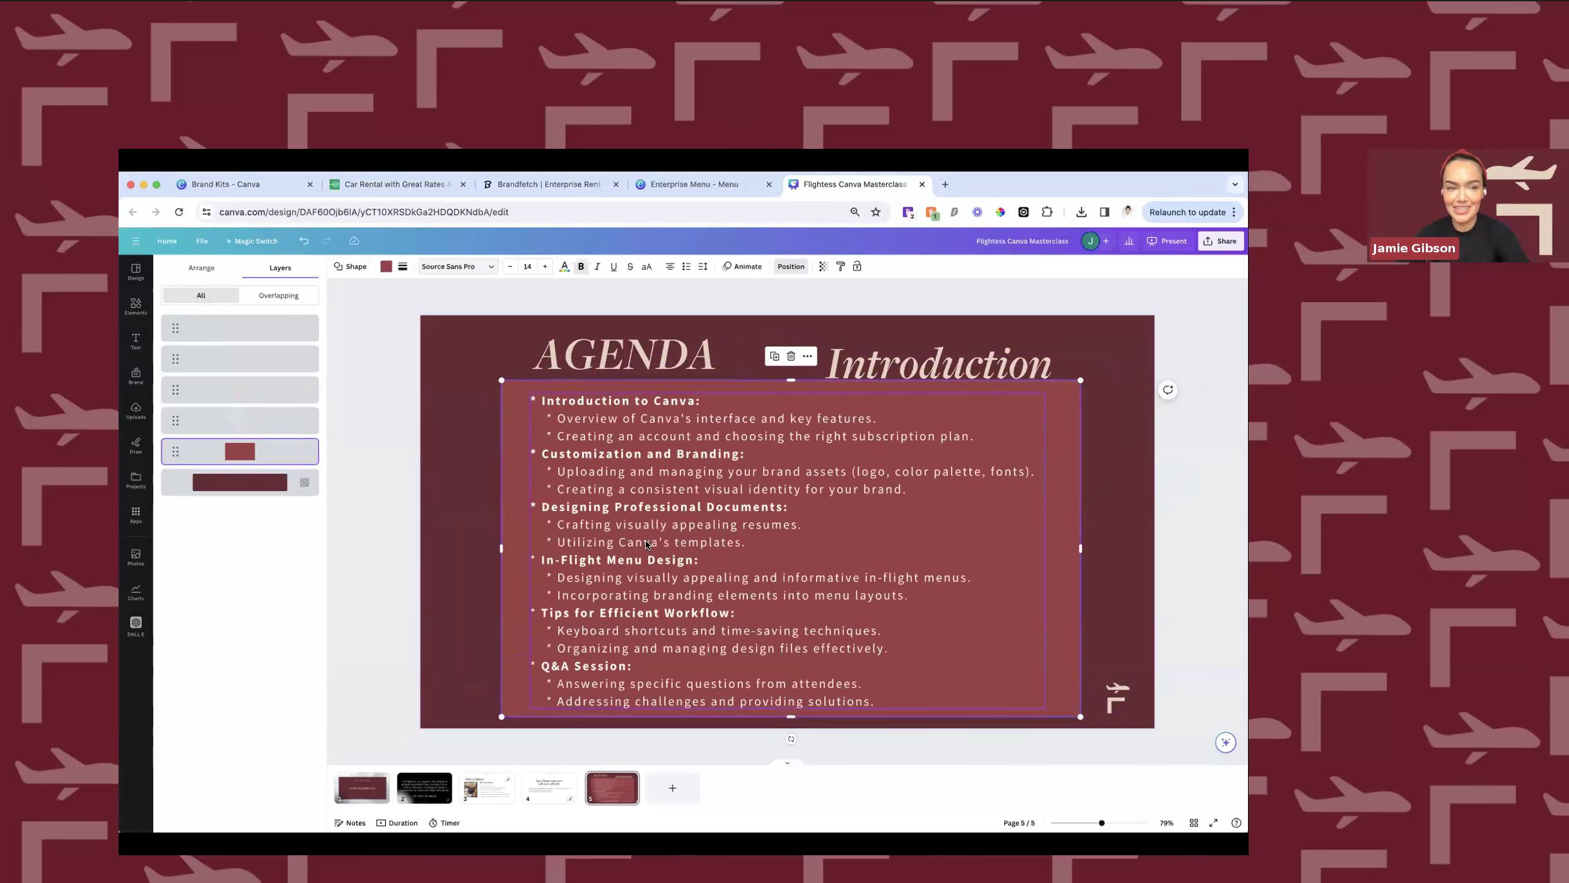
Bring the red rectangle to the front and send it to the back again.
click(201, 267)
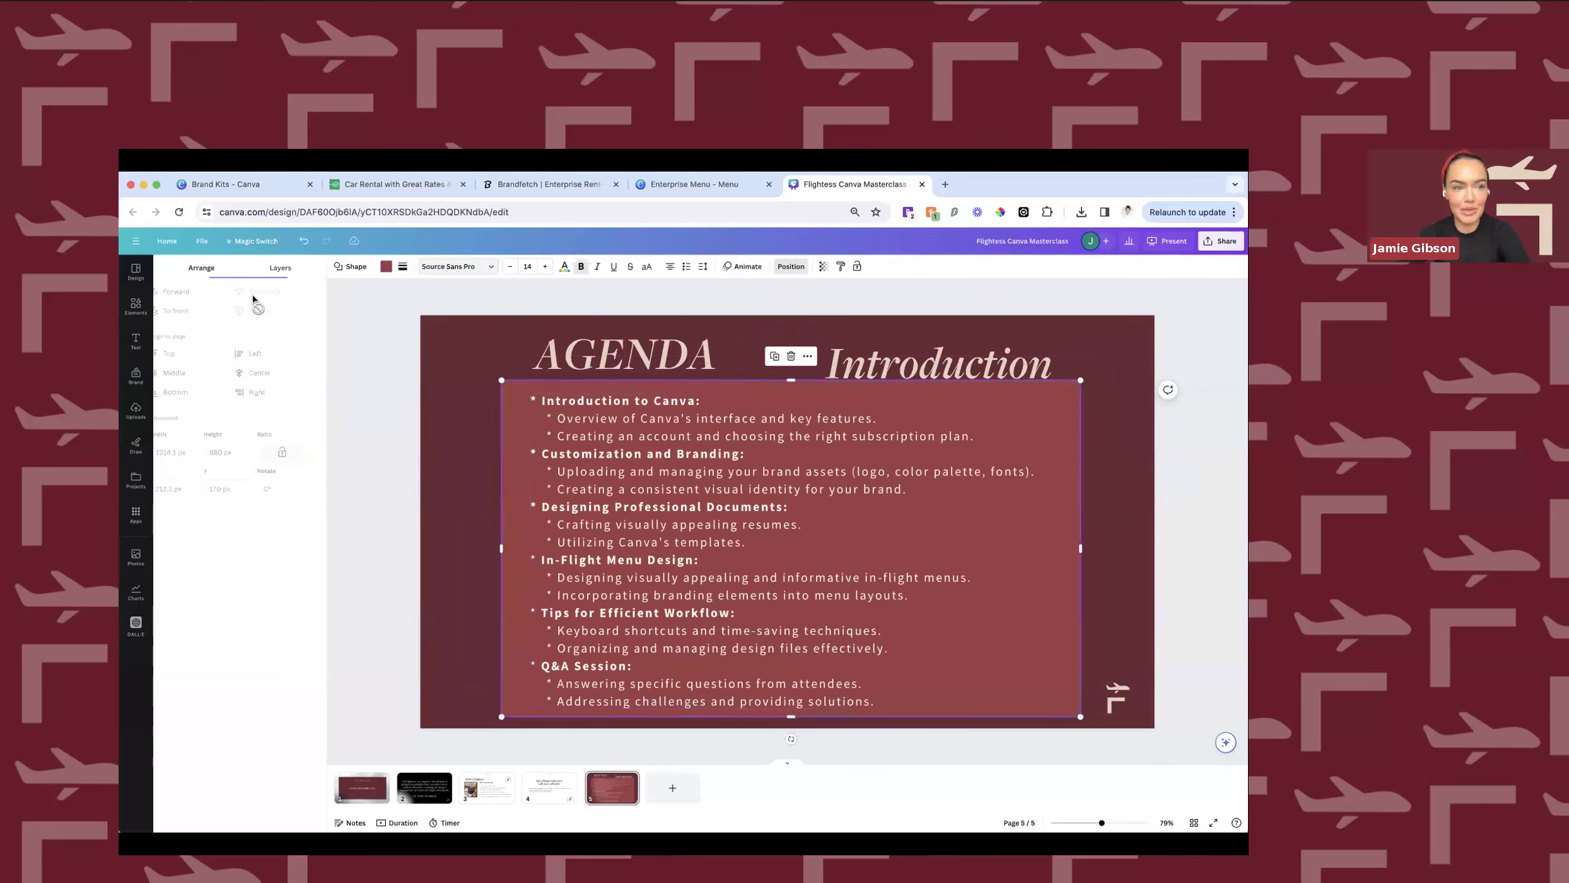
click(199, 311)
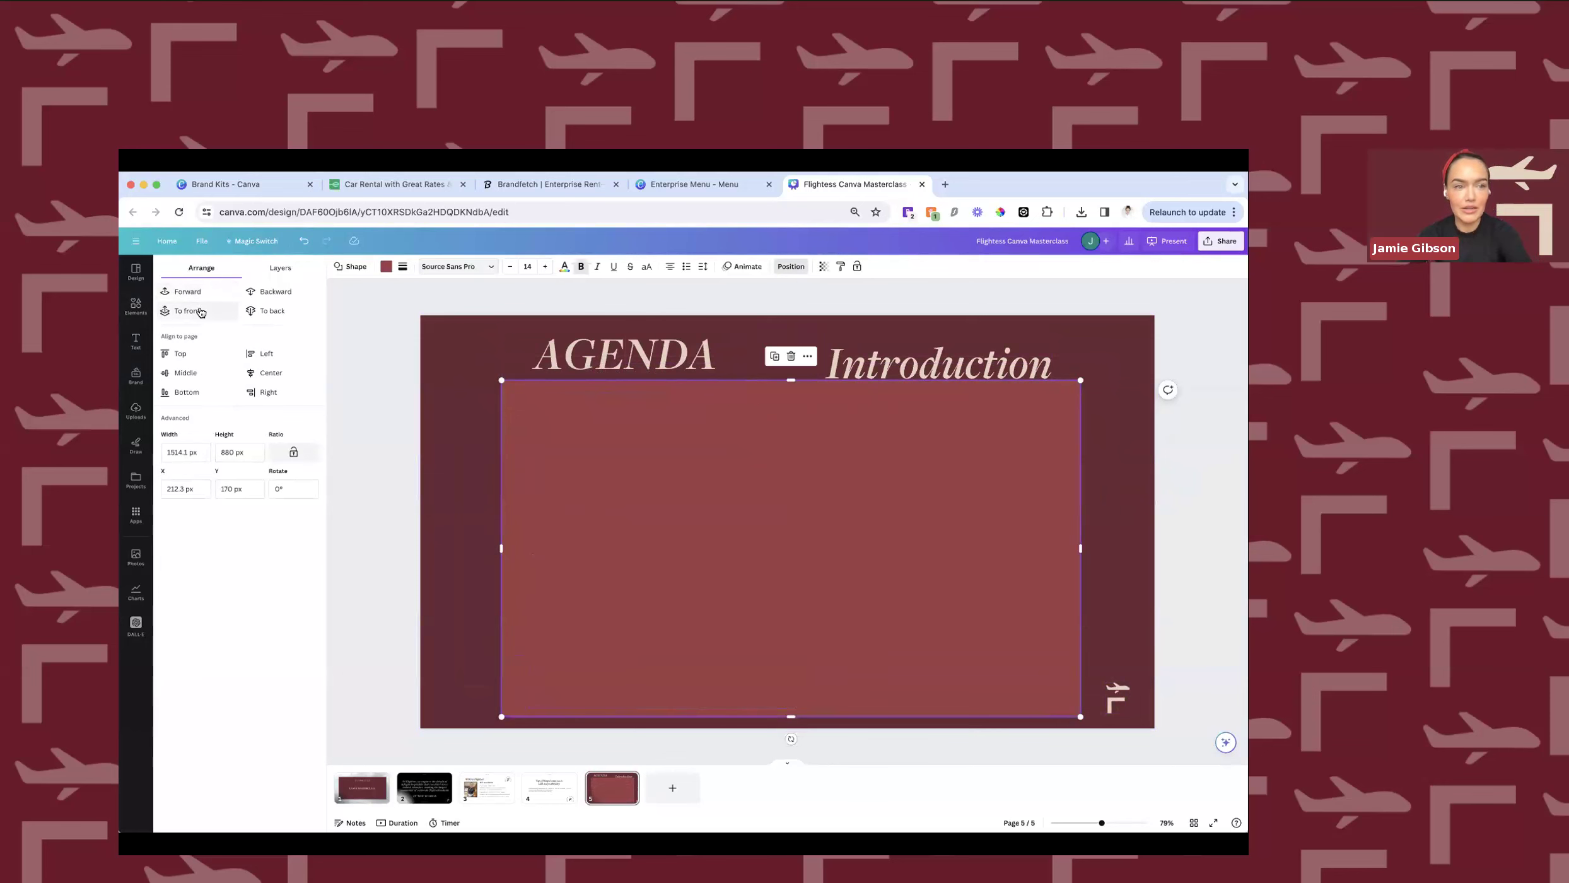
click(256, 311)
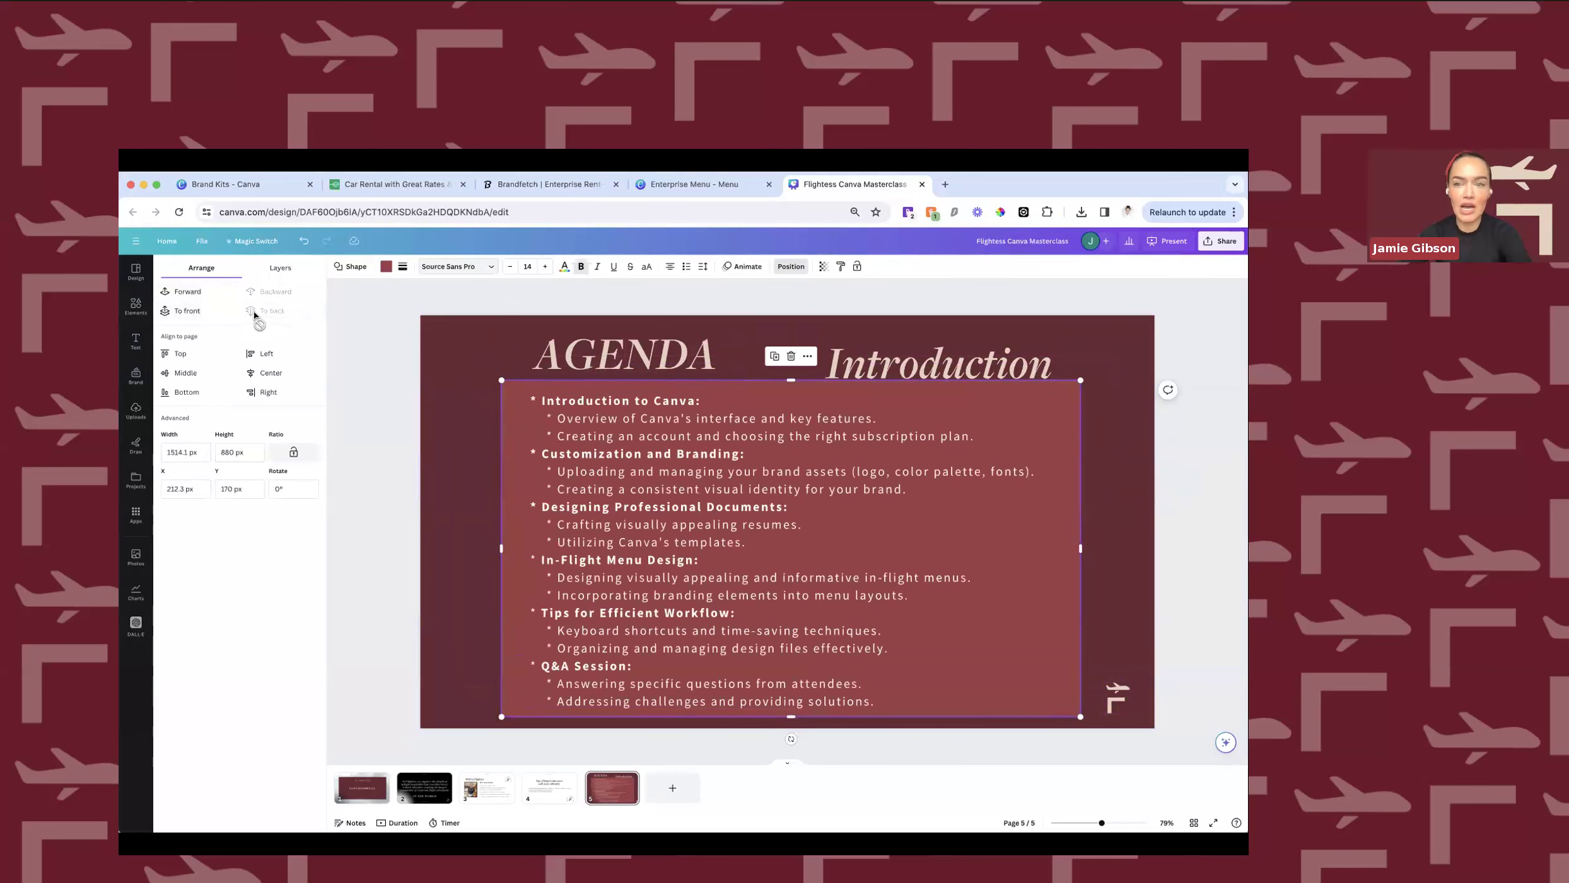
click(280, 268)
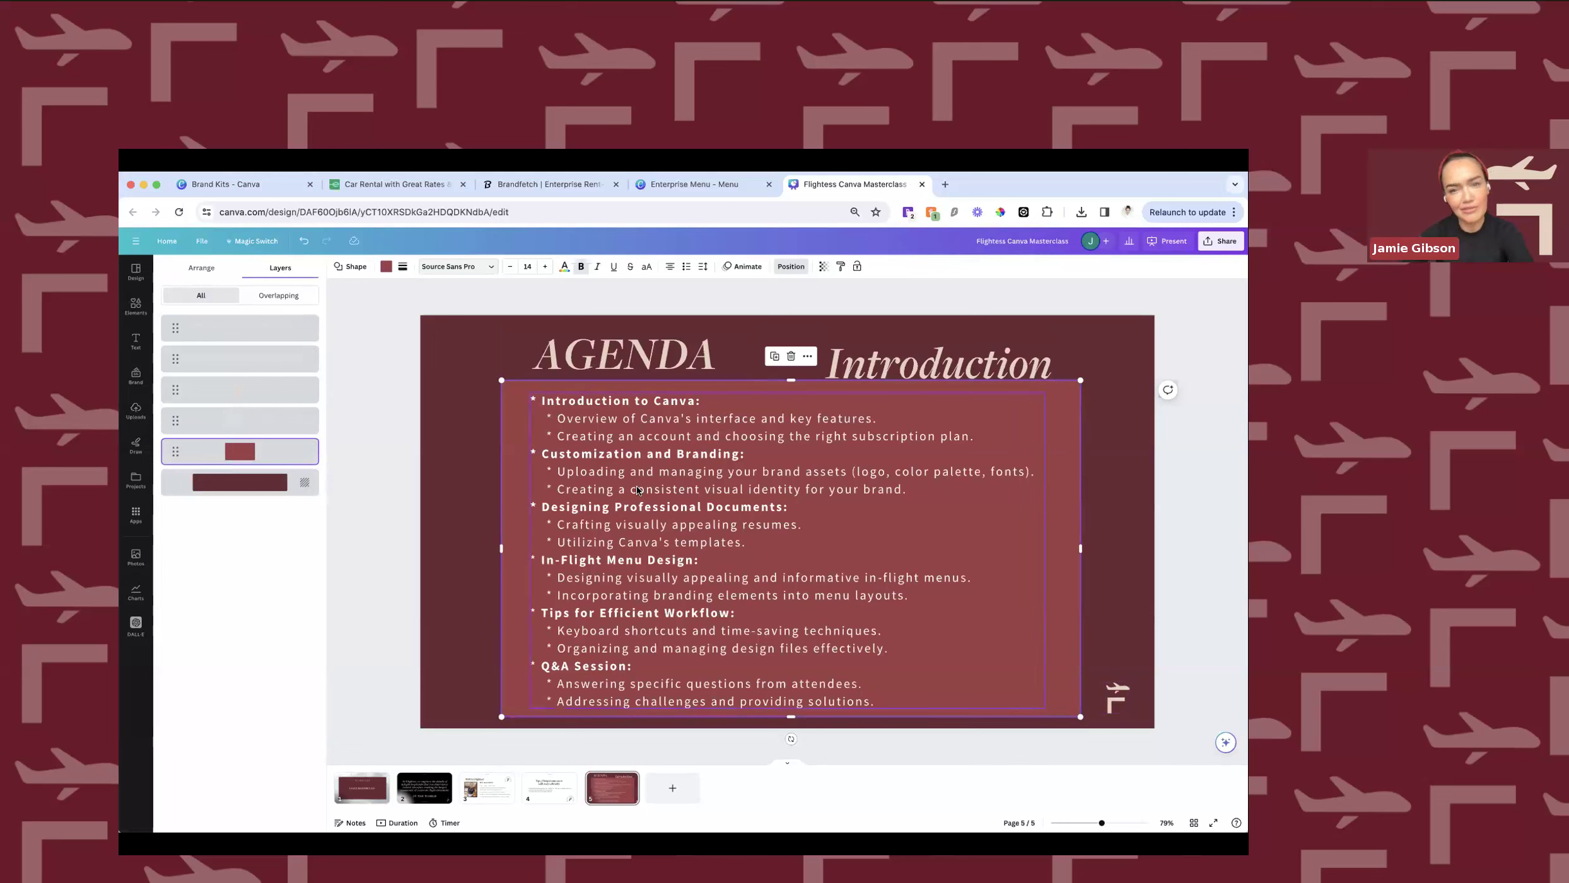
Look through the text animations and the text effects available for the agenda list.
click(642, 523)
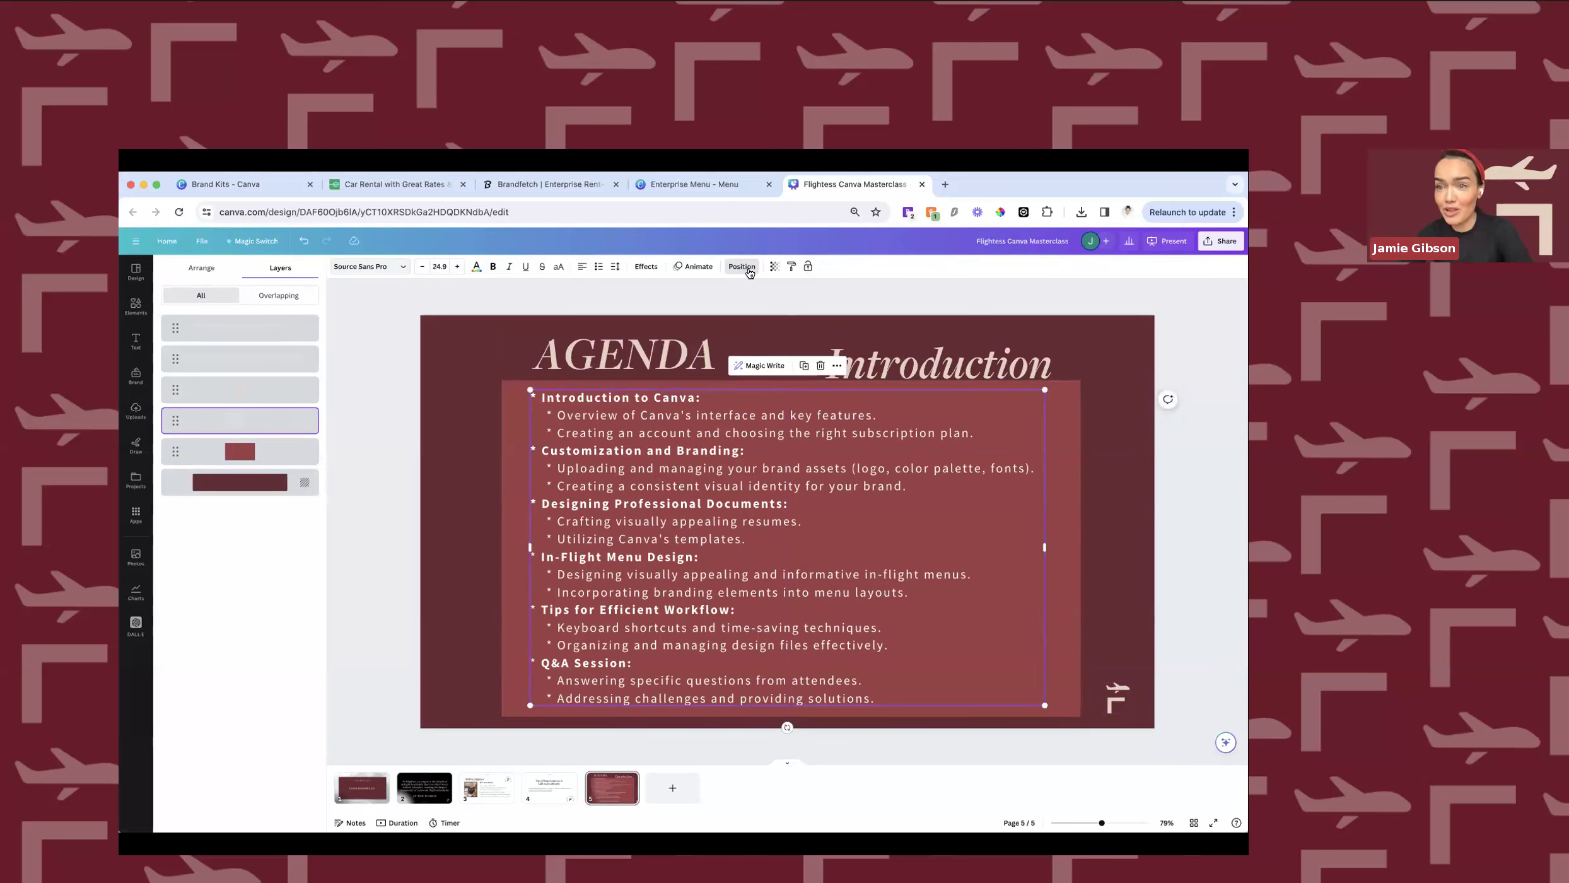
click(692, 267)
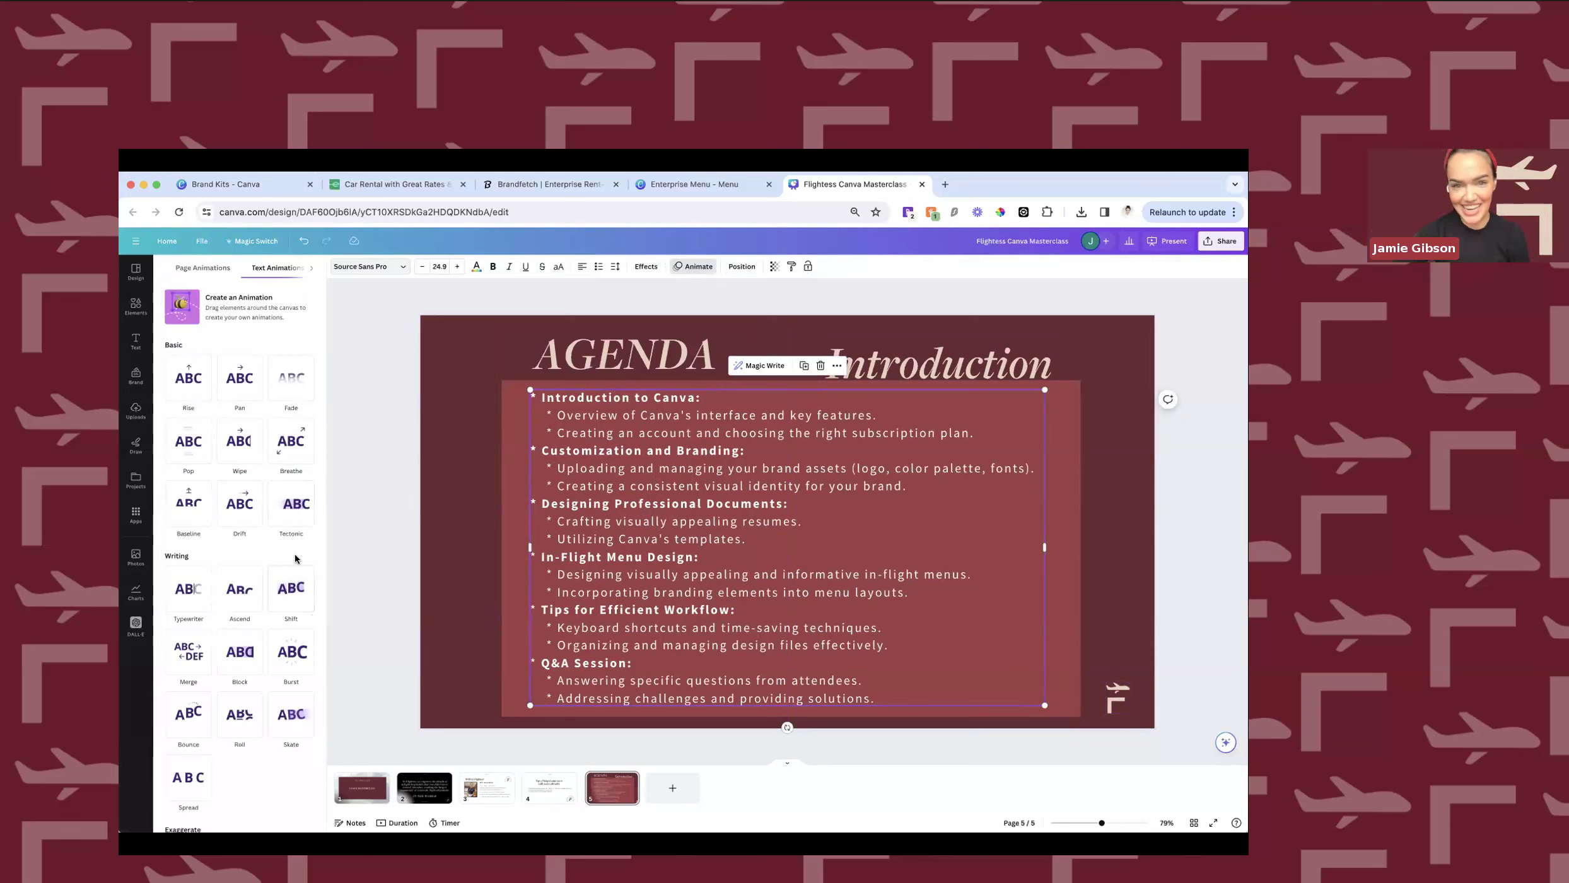
click(645, 266)
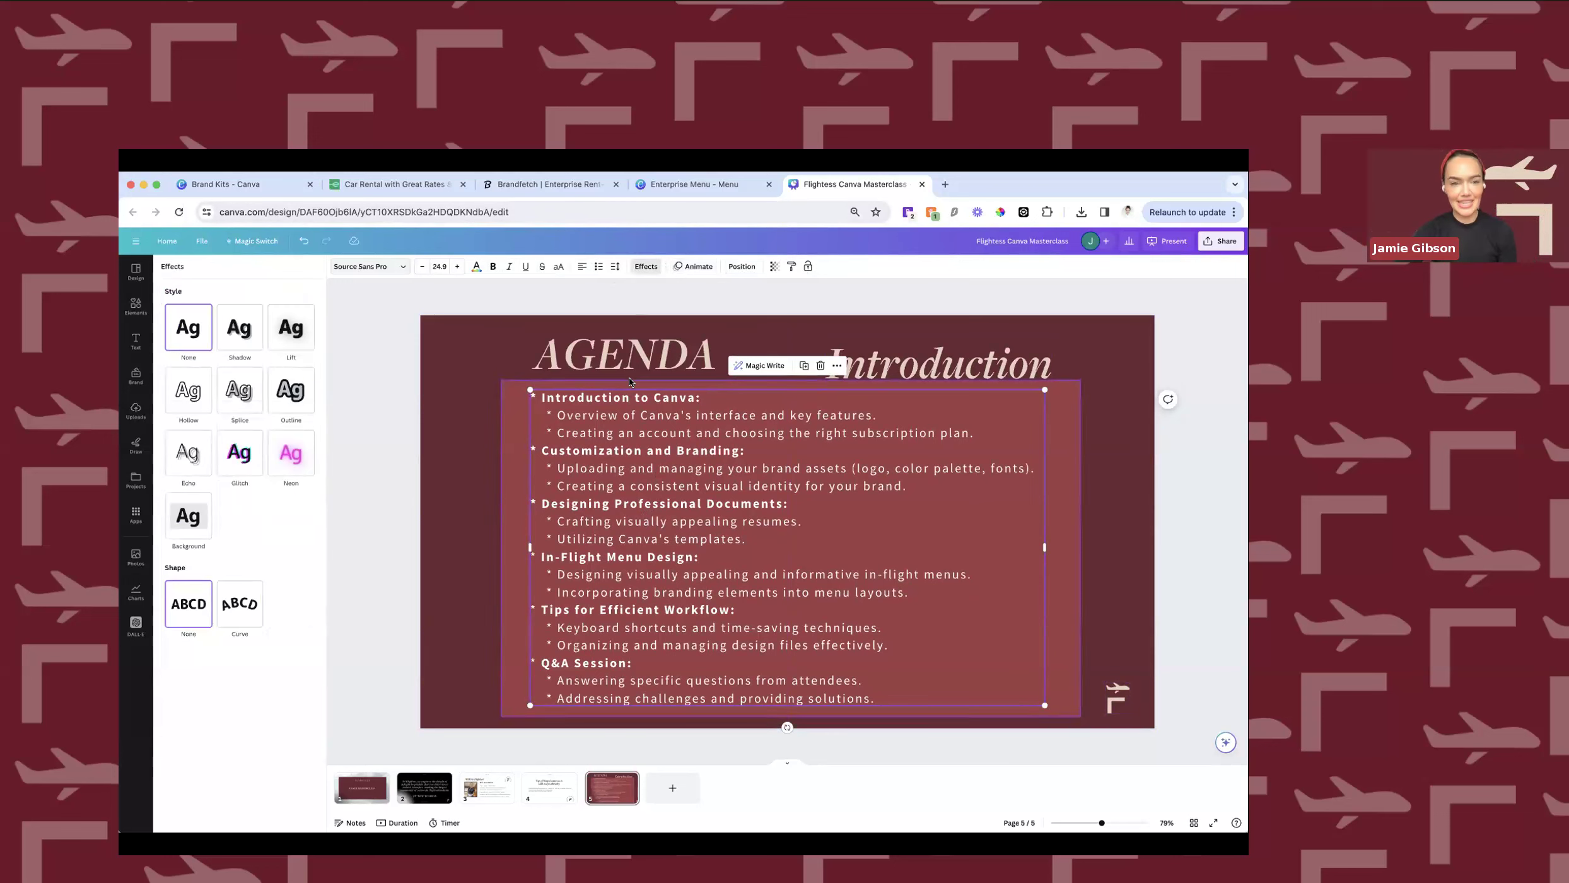
Apply the Lift effect to the AGENDA title with an intensity of 21.
click(629, 378)
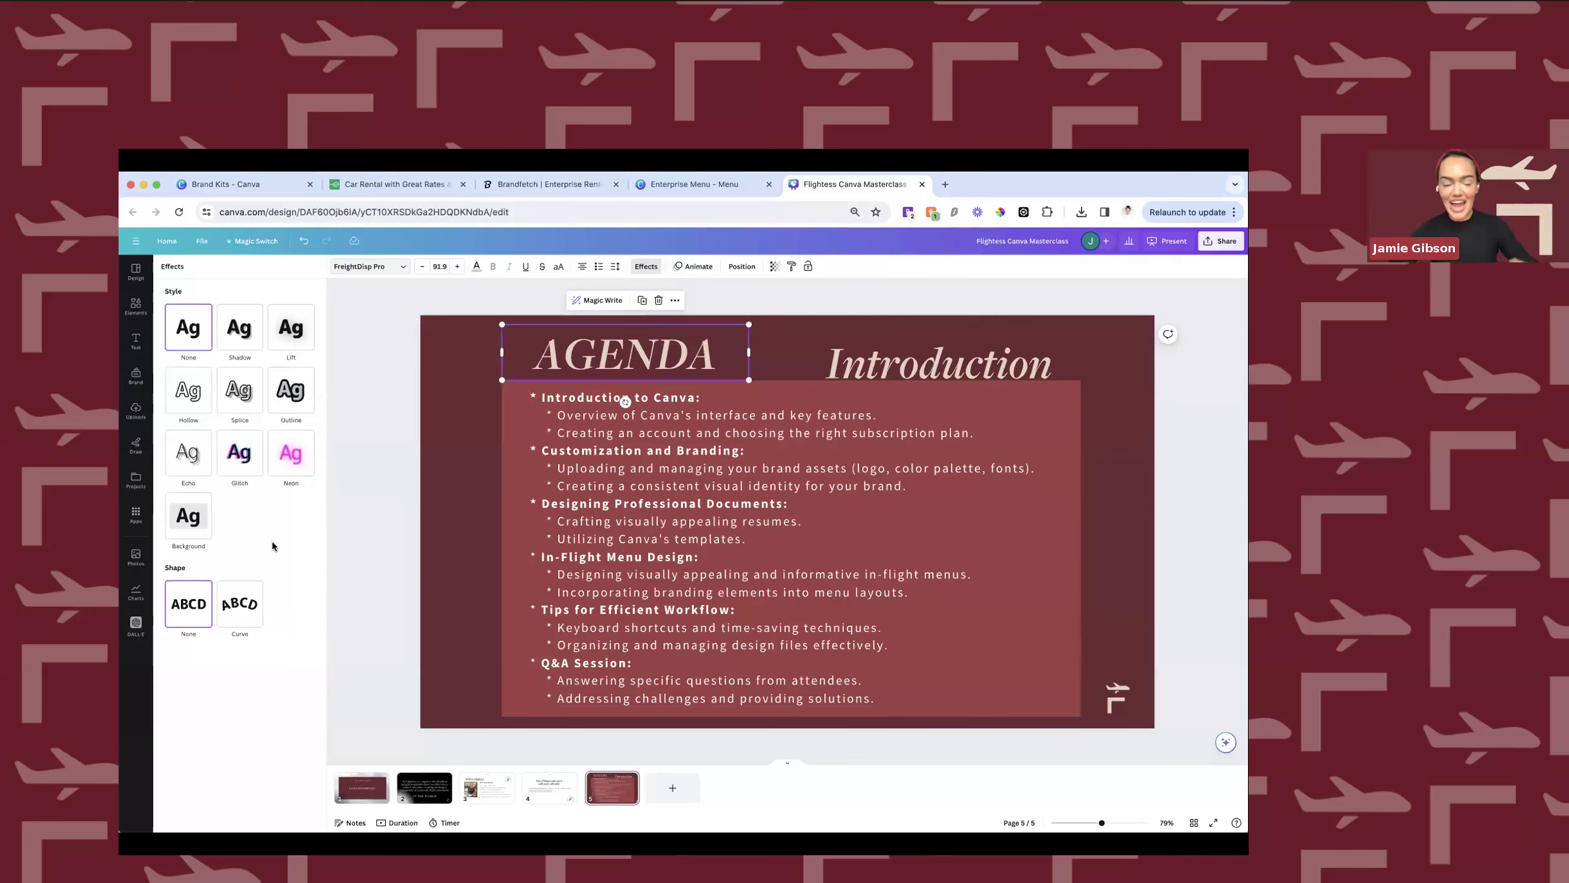
click(291, 328)
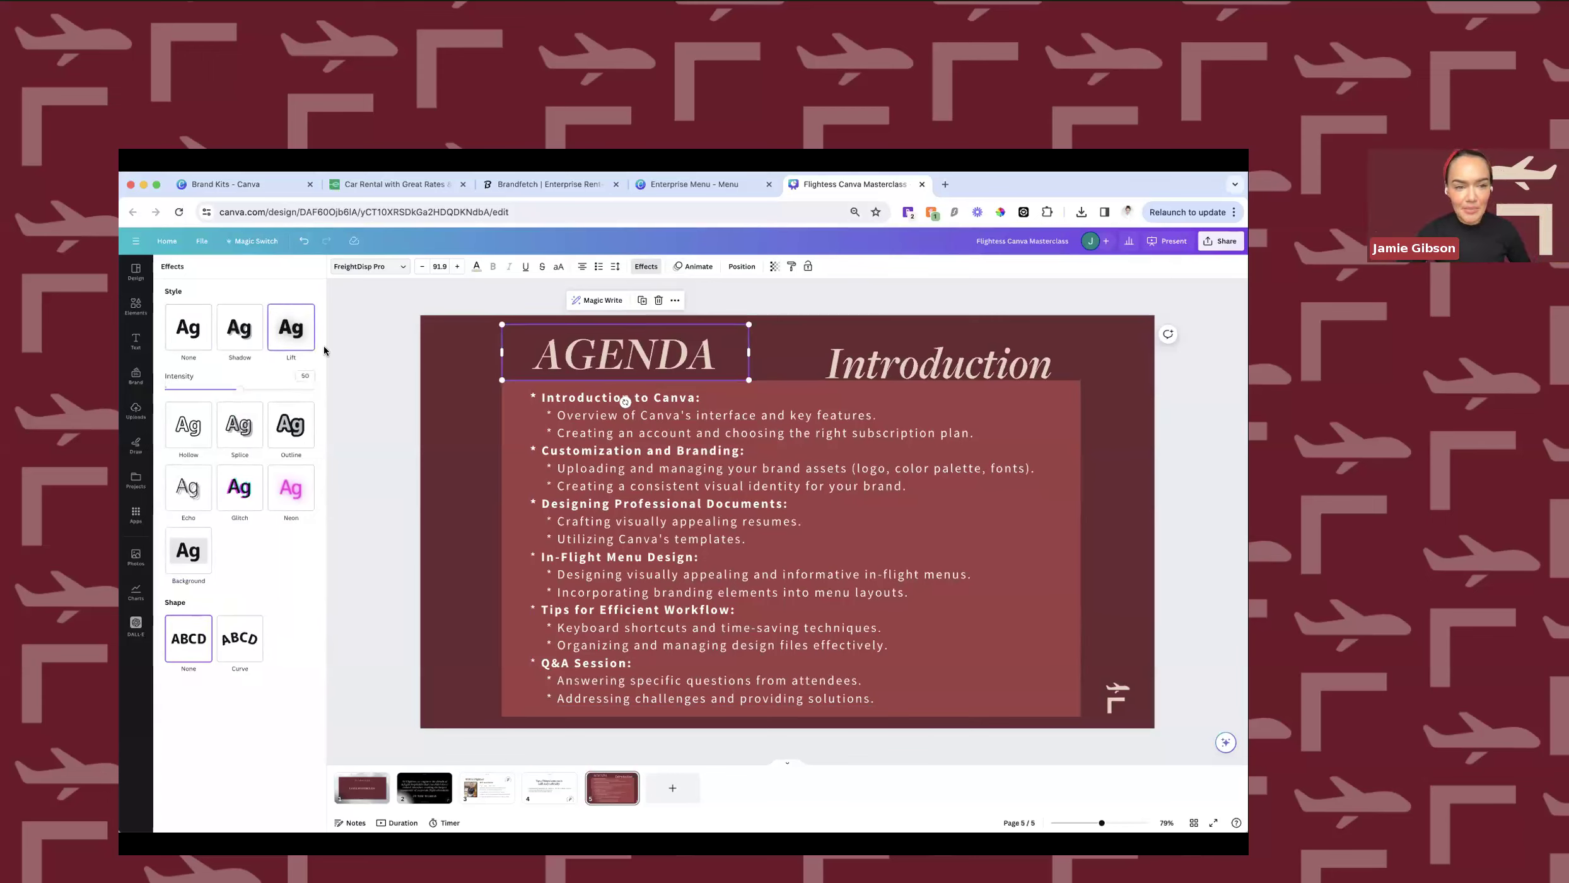
drag(245, 389, 197, 398)
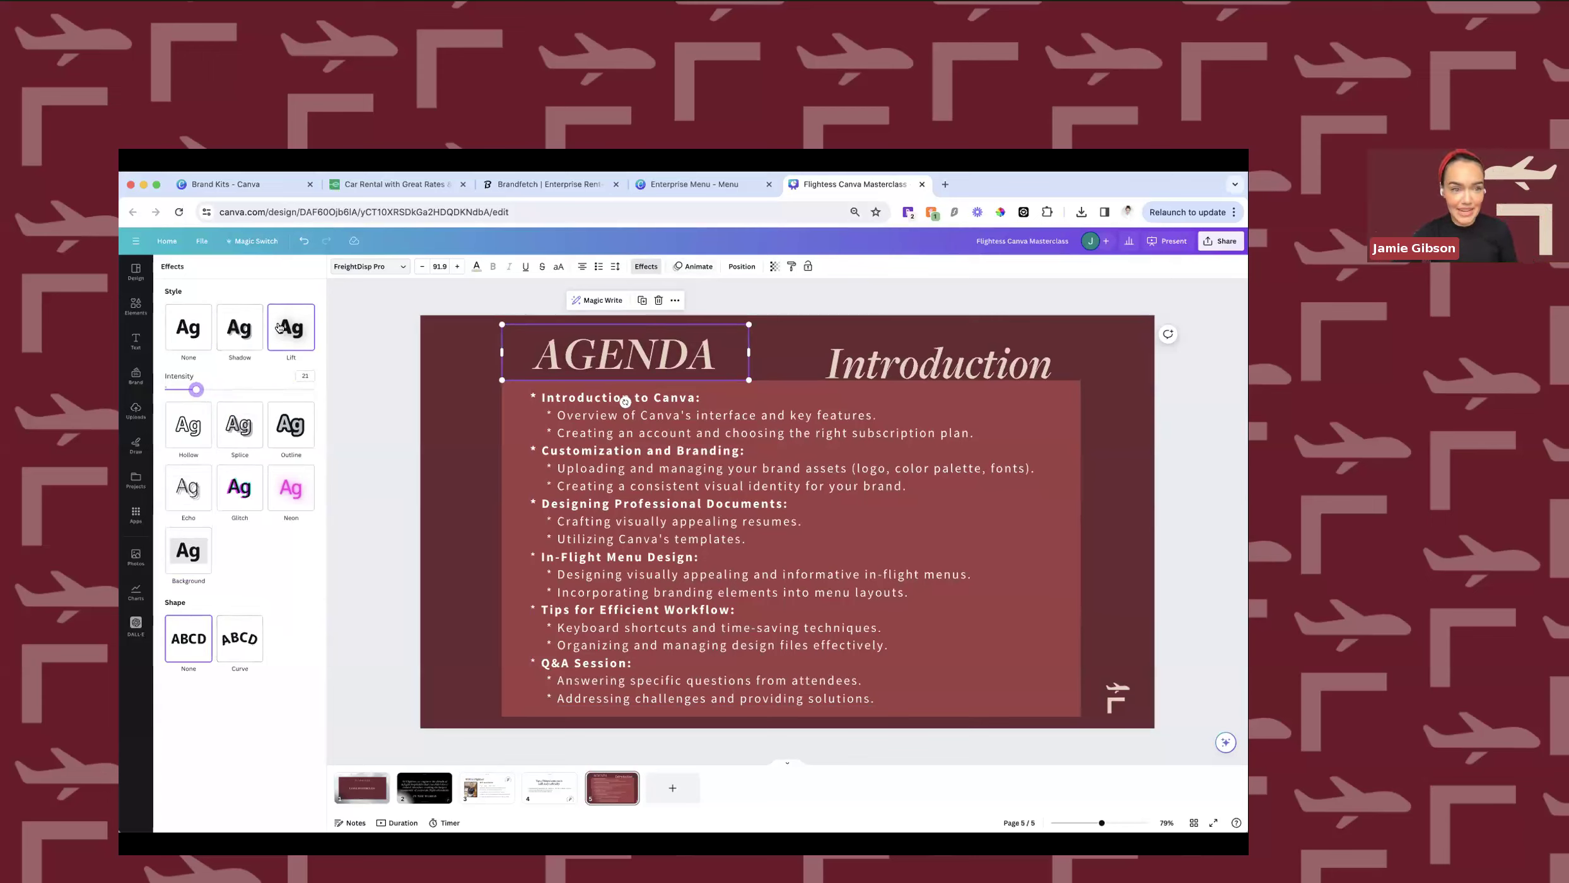
Try the Curve shape on the AGENDA title, reduce the curve to 0, and set the shape back to None.
click(248, 638)
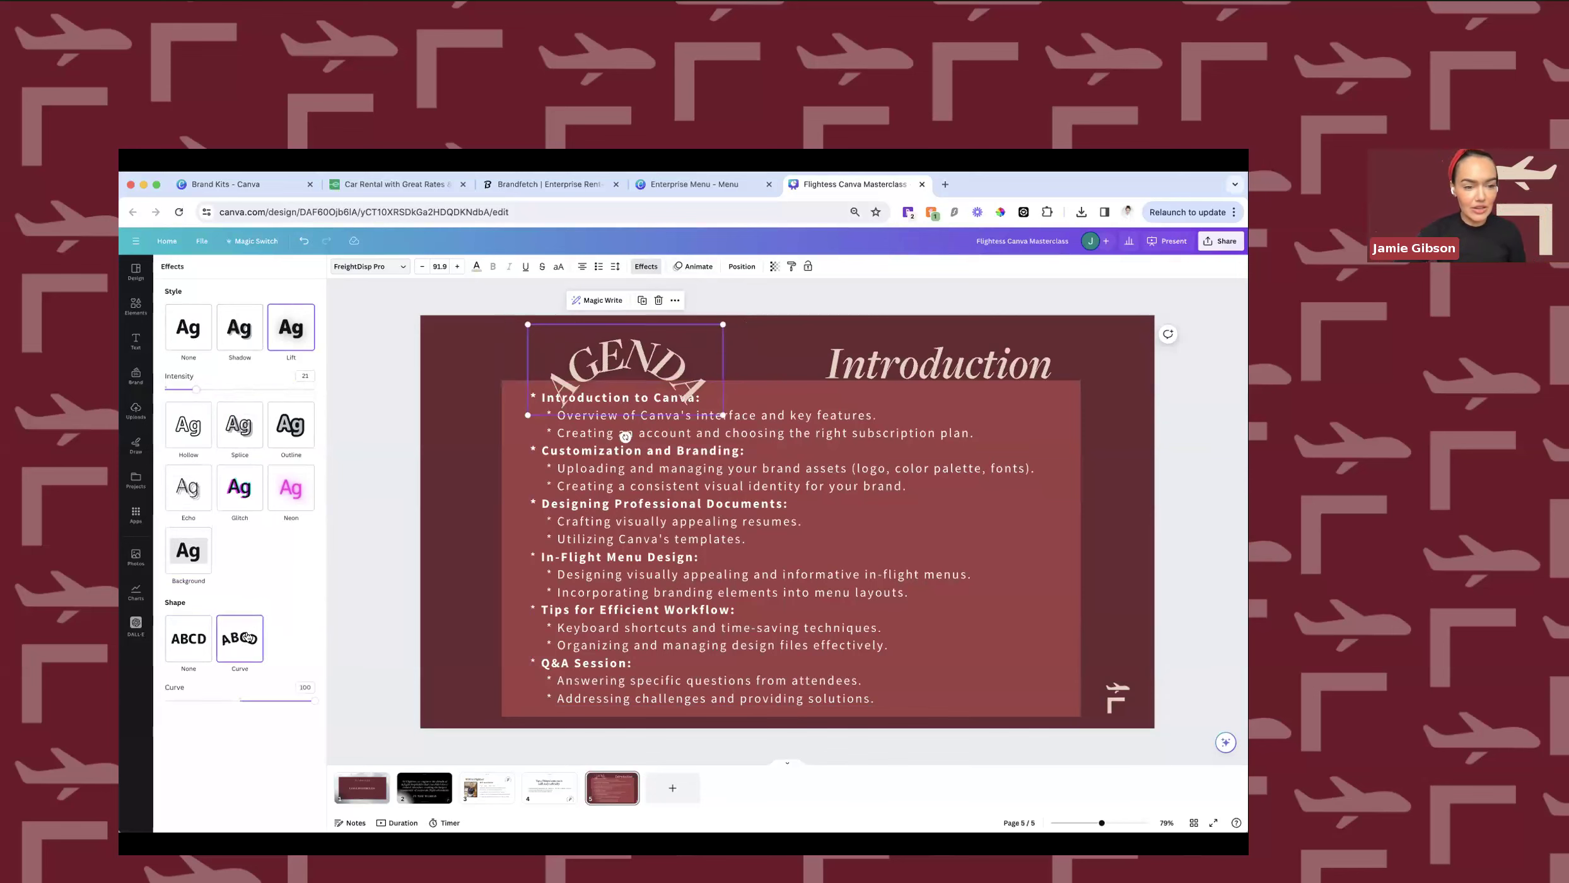
drag(312, 700, 237, 699)
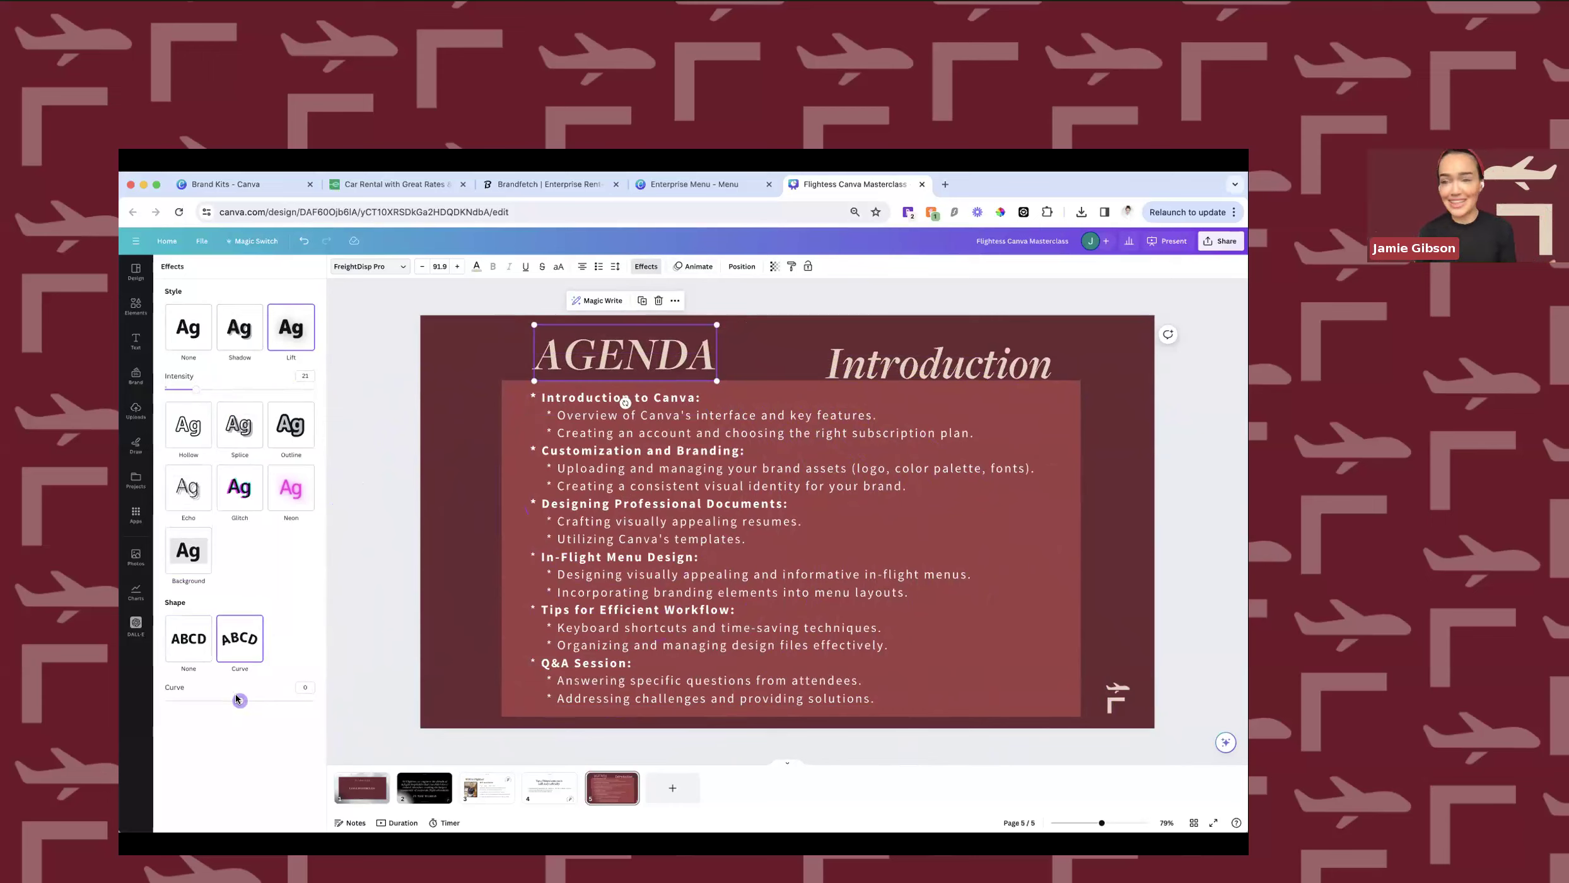
click(186, 646)
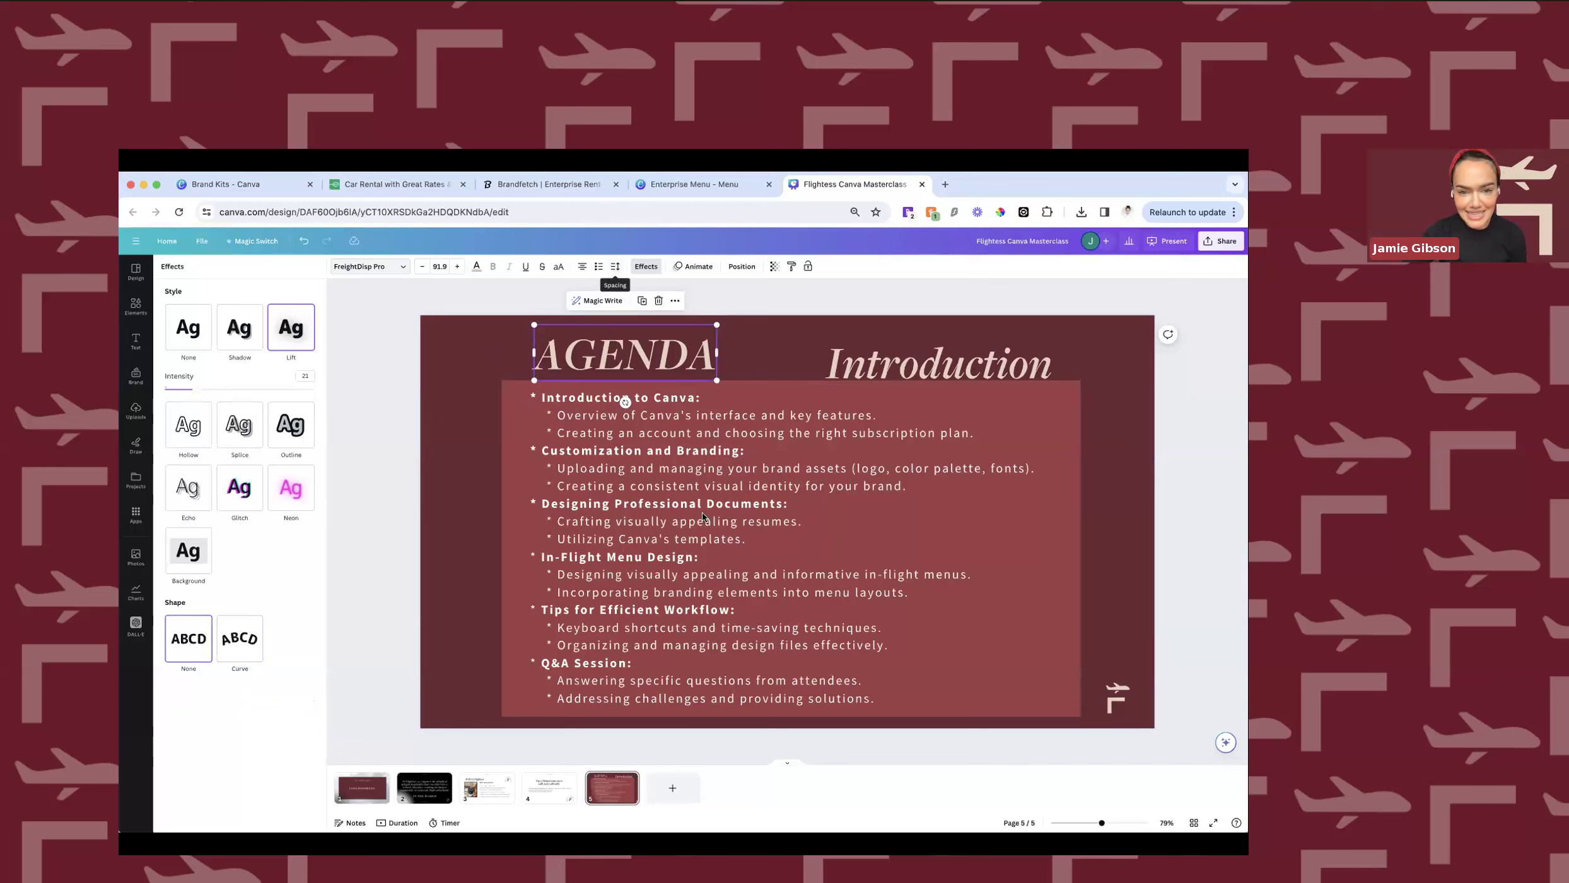
Set the agenda list's letter spacing to about 132, its line spacing to 1.28 and its text box anchor to the top.
click(622, 404)
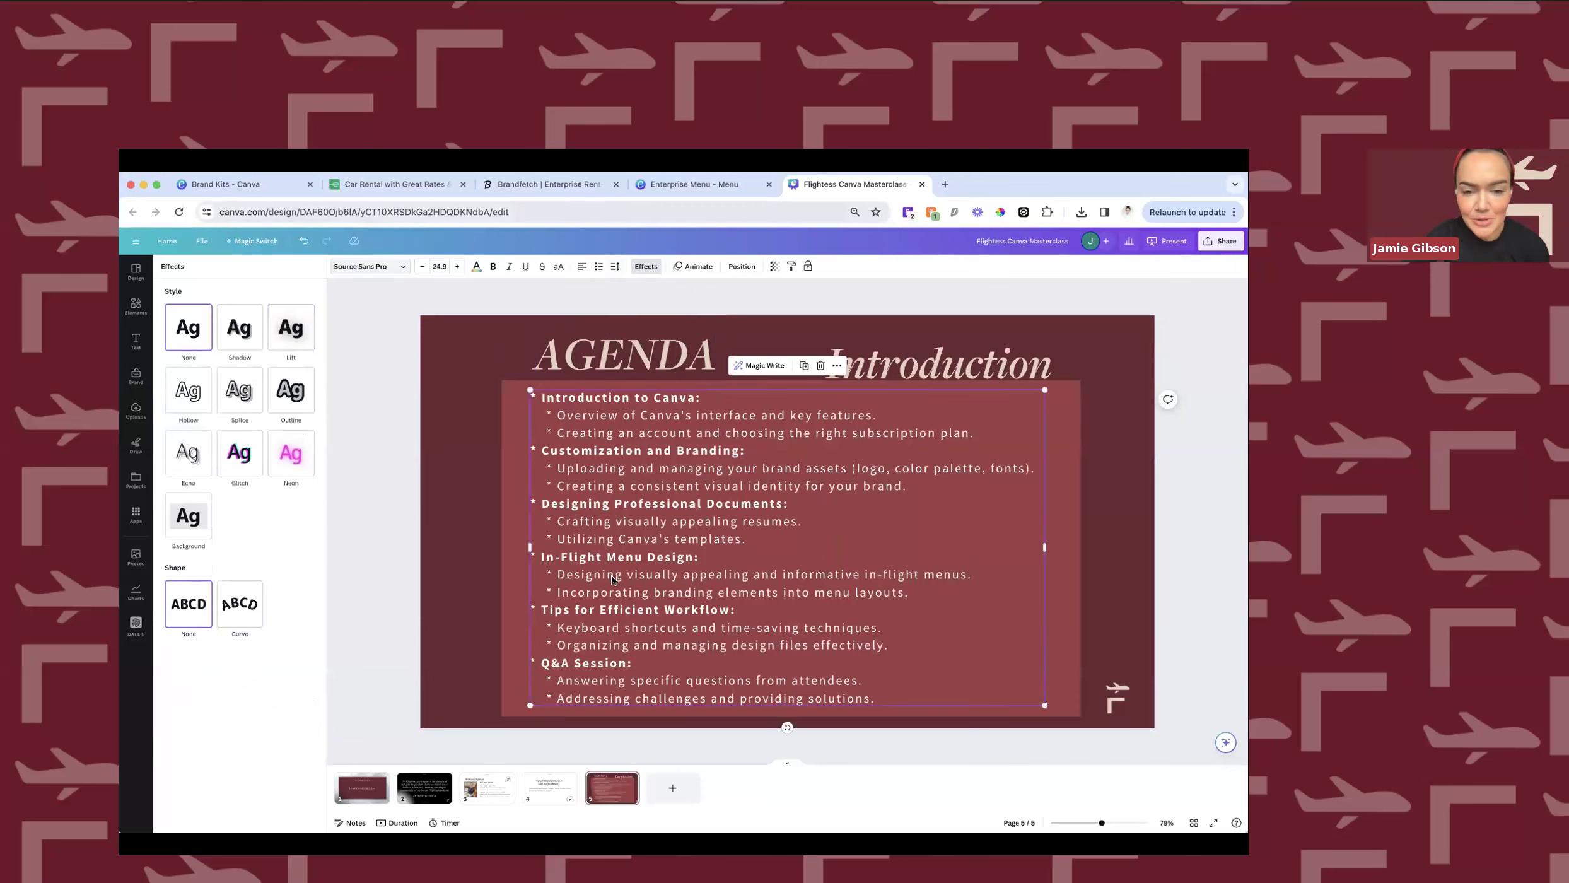
click(615, 266)
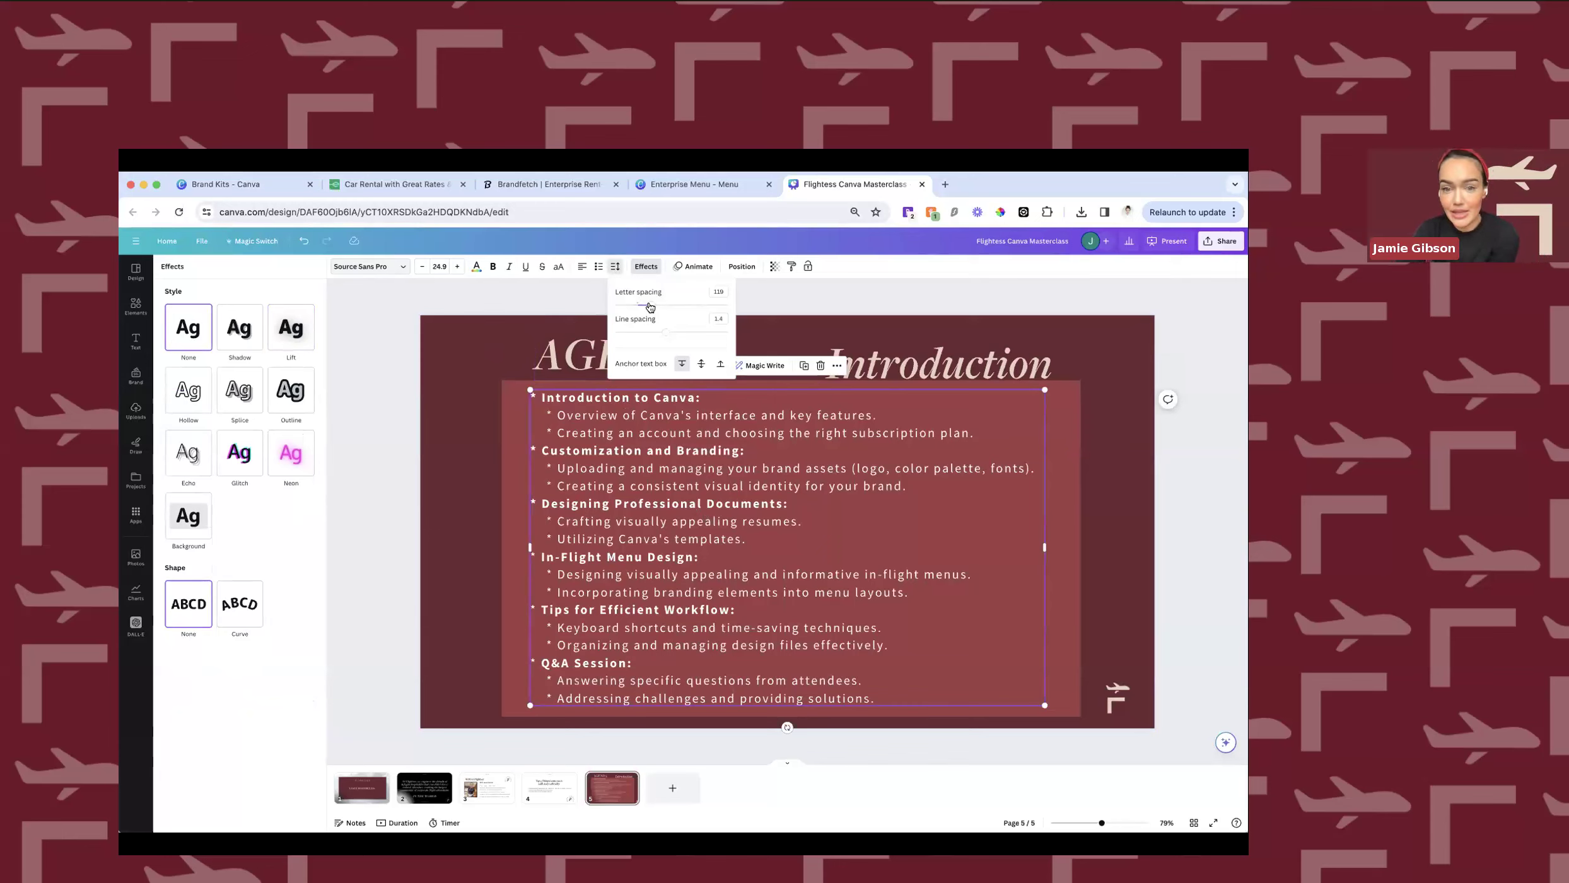
drag(653, 307, 652, 307)
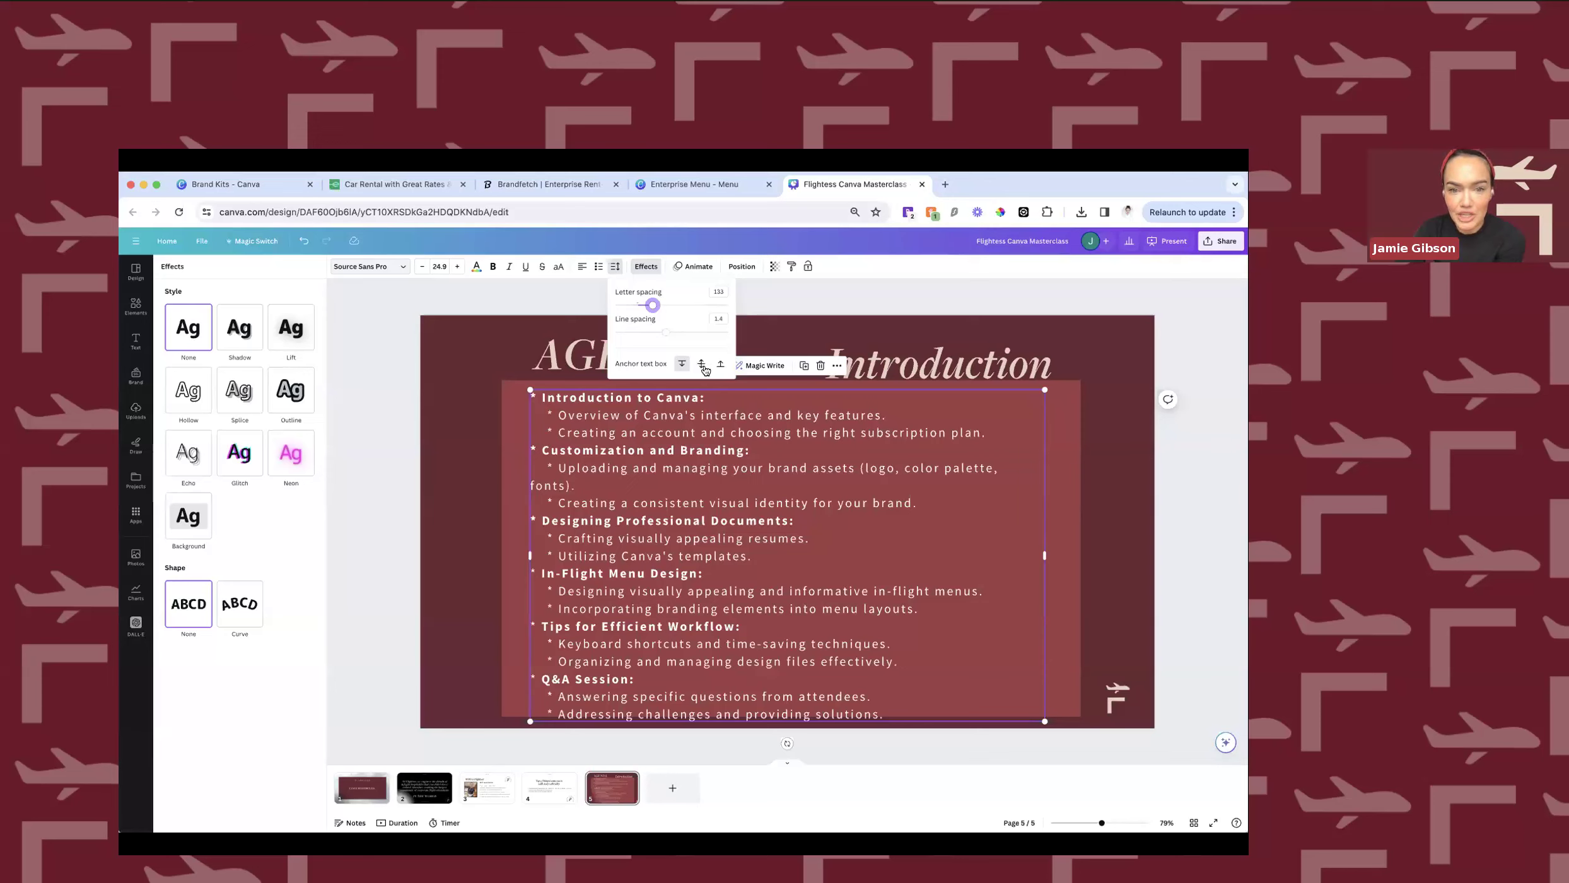
click(680, 368)
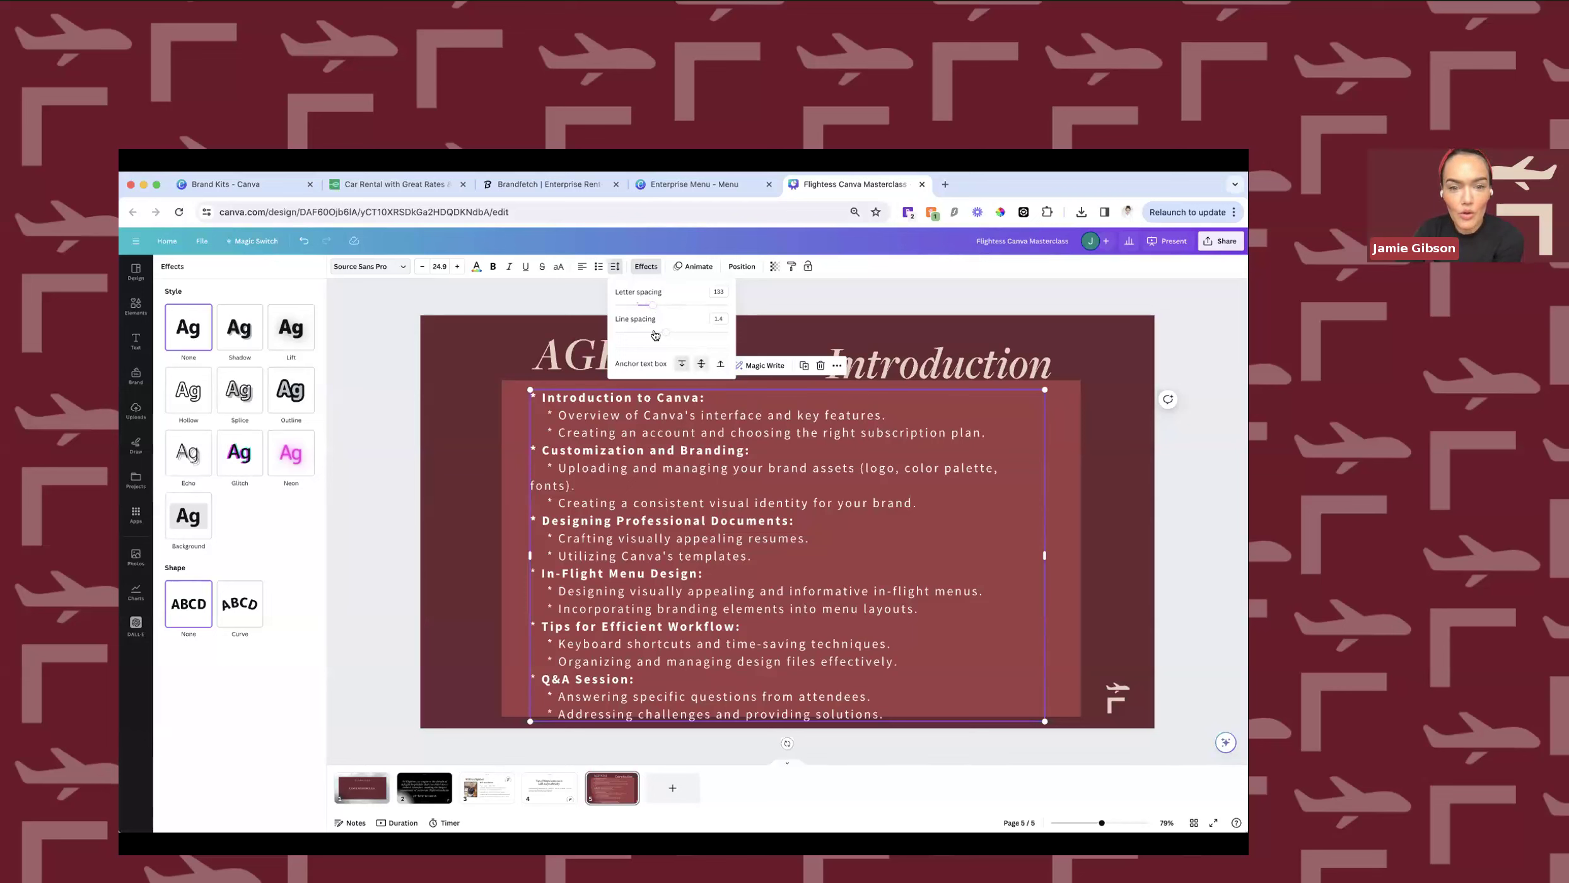
mouse_move(647, 335)
mouse_down()
mouse_move(691, 333)
mouse_move(659, 334)
mouse_up()
Reposition the red rectangle and the agenda list below the titles so that the list sits inside the rectangle.
click(601, 416)
drag(603, 466, 597, 485)
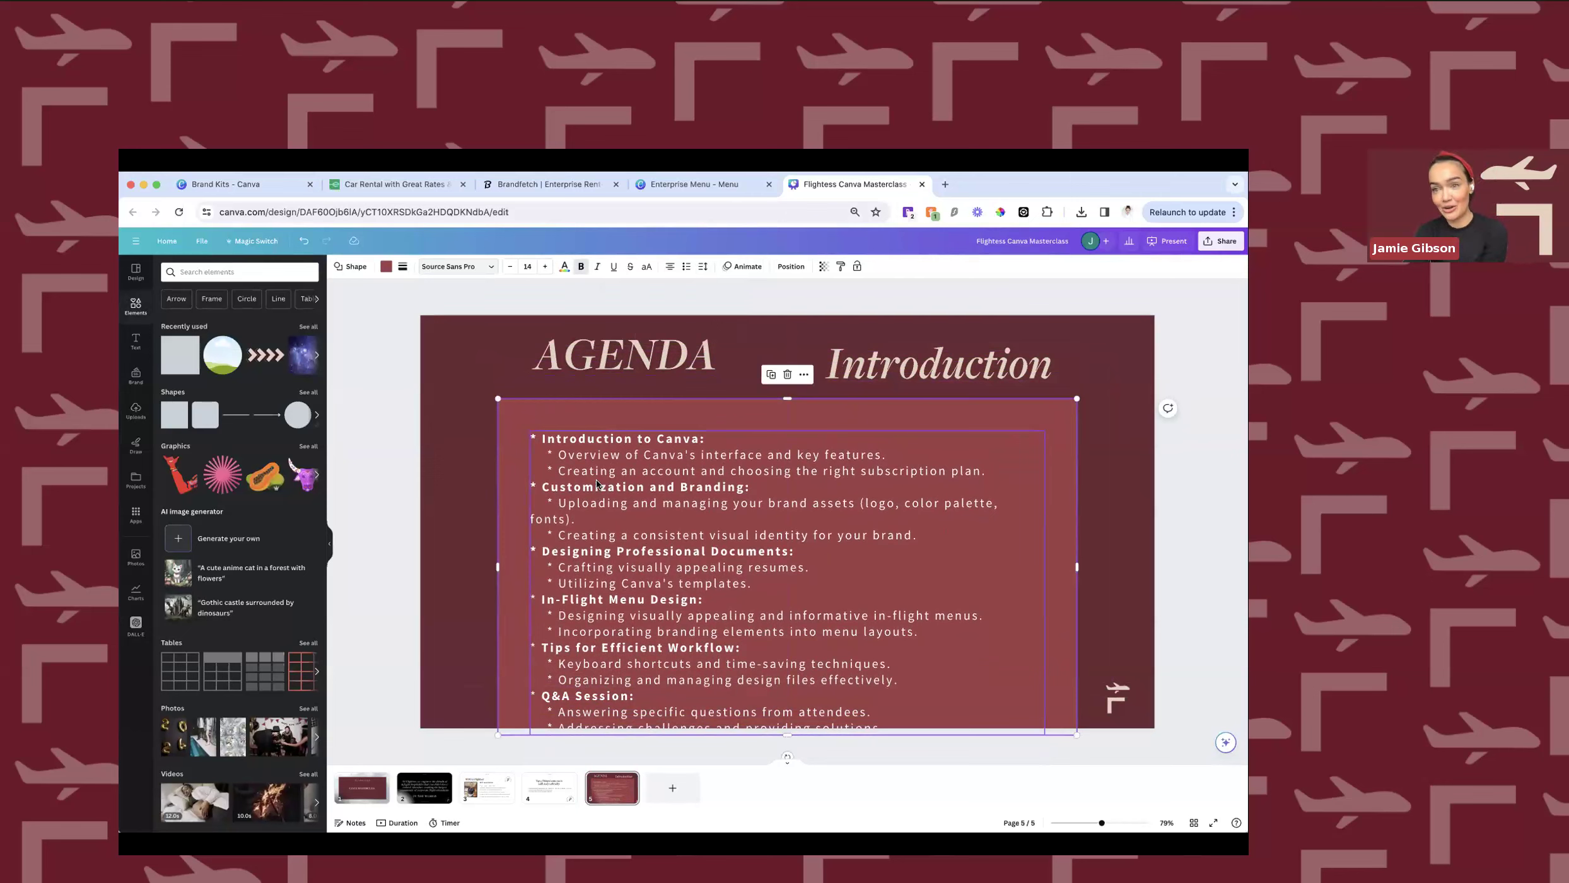
click(617, 504)
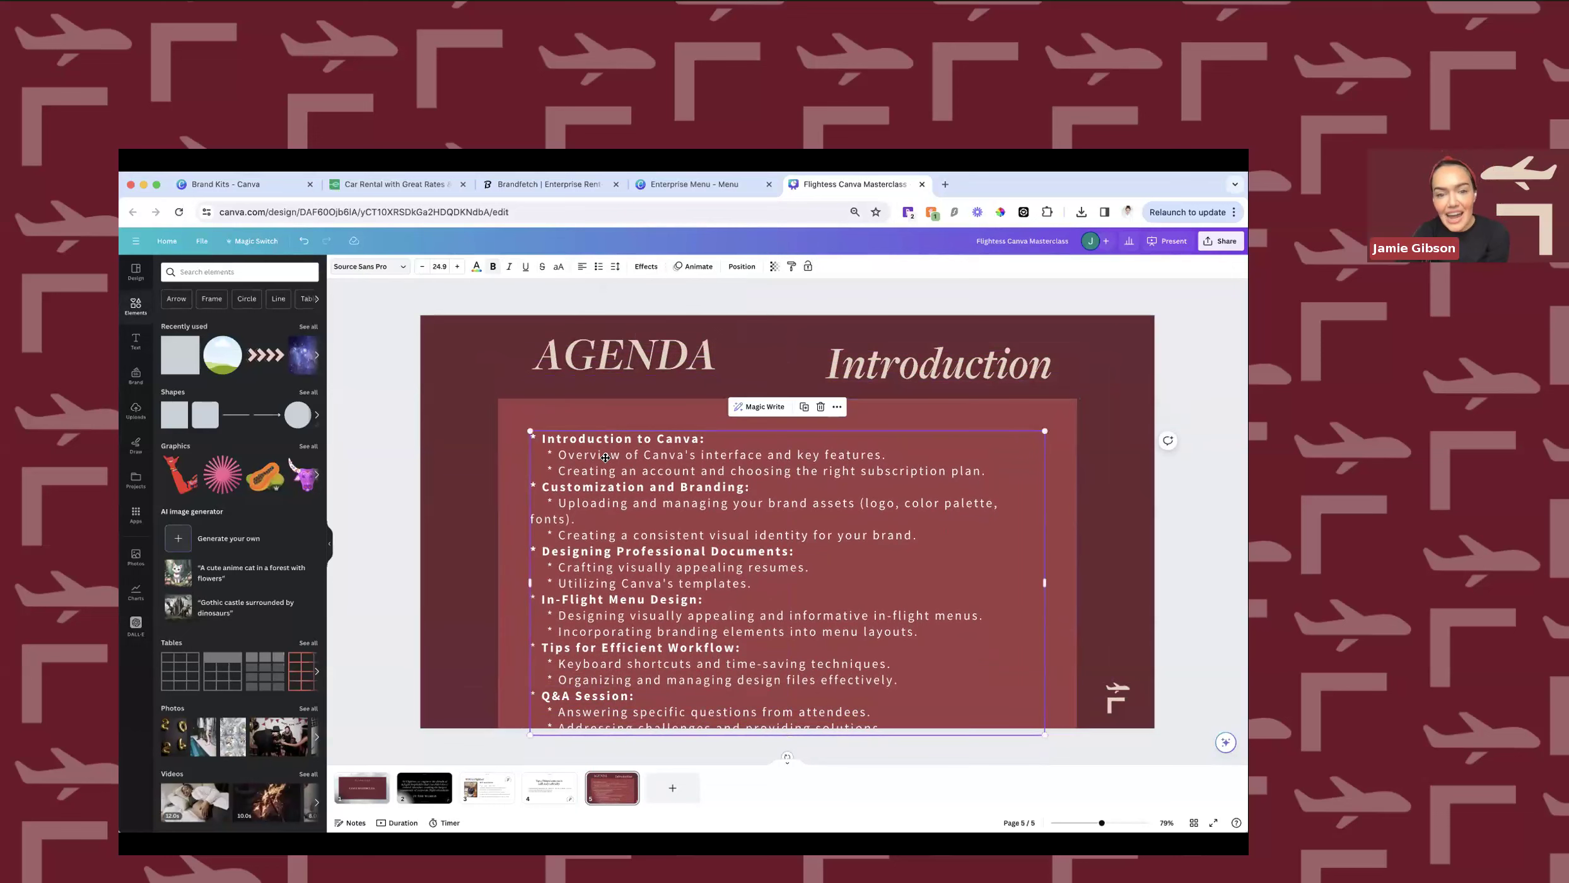
mouse_move(615, 505)
mouse_down()
mouse_move(605, 458)
mouse_move(610, 489)
mouse_up()
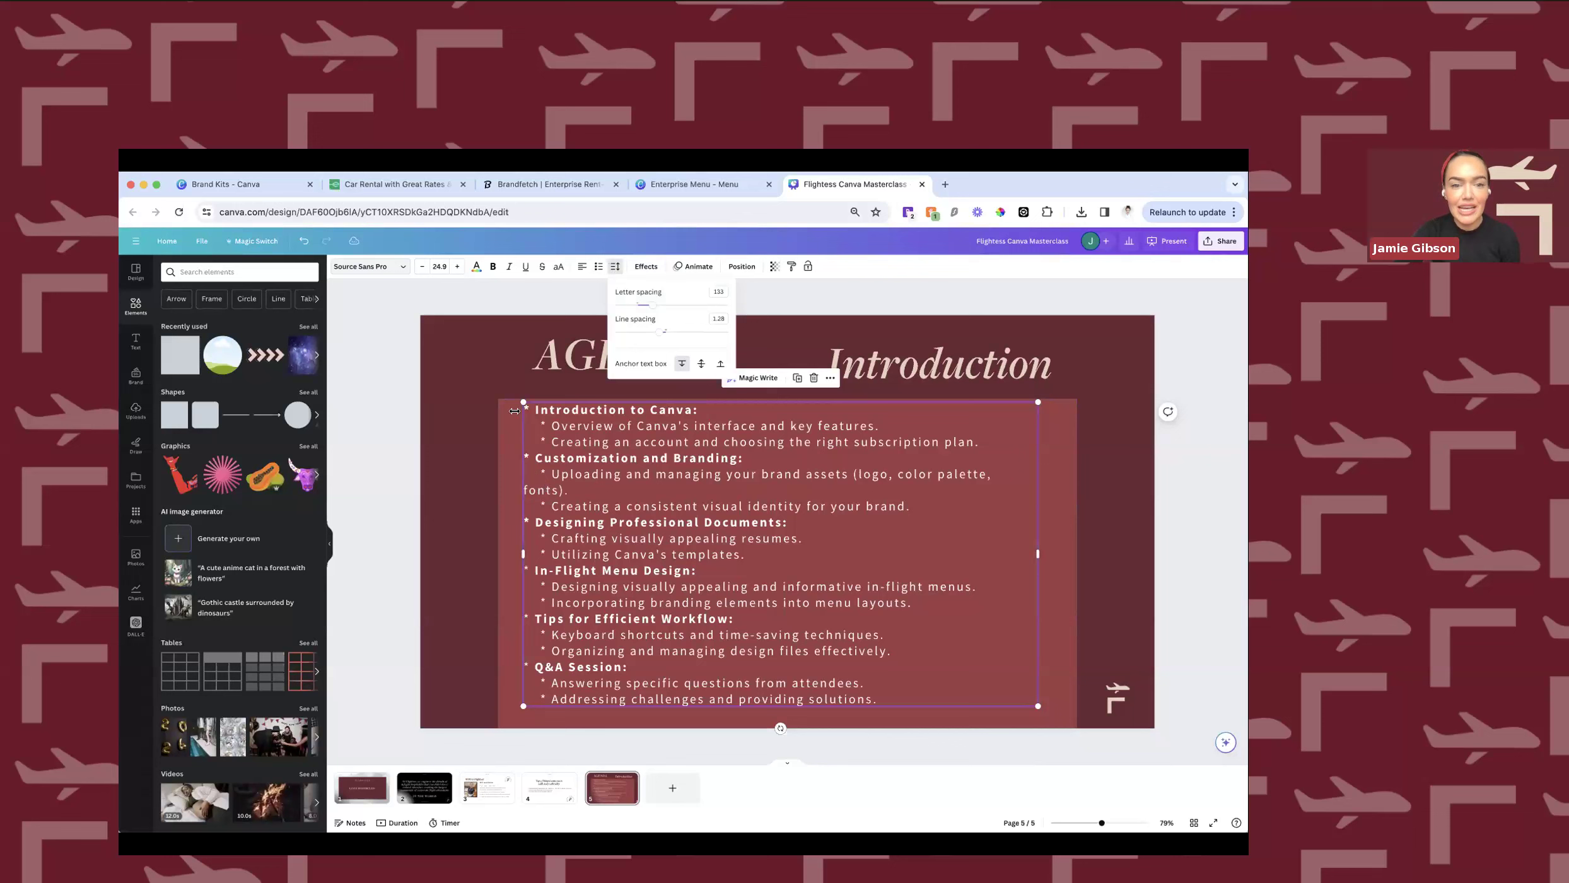
click(593, 500)
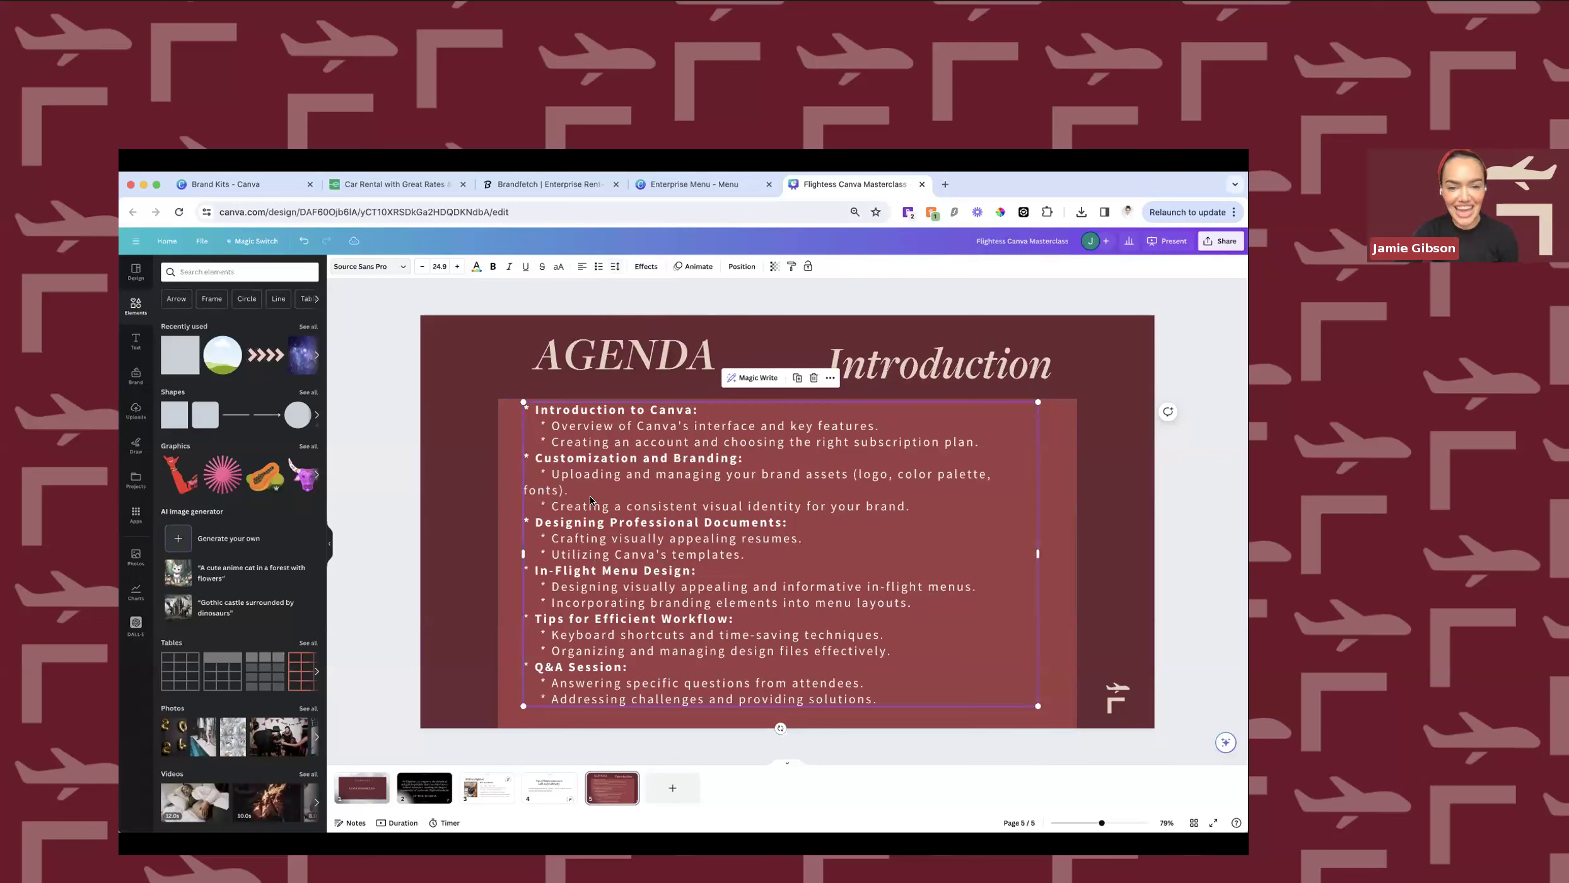
click(554, 395)
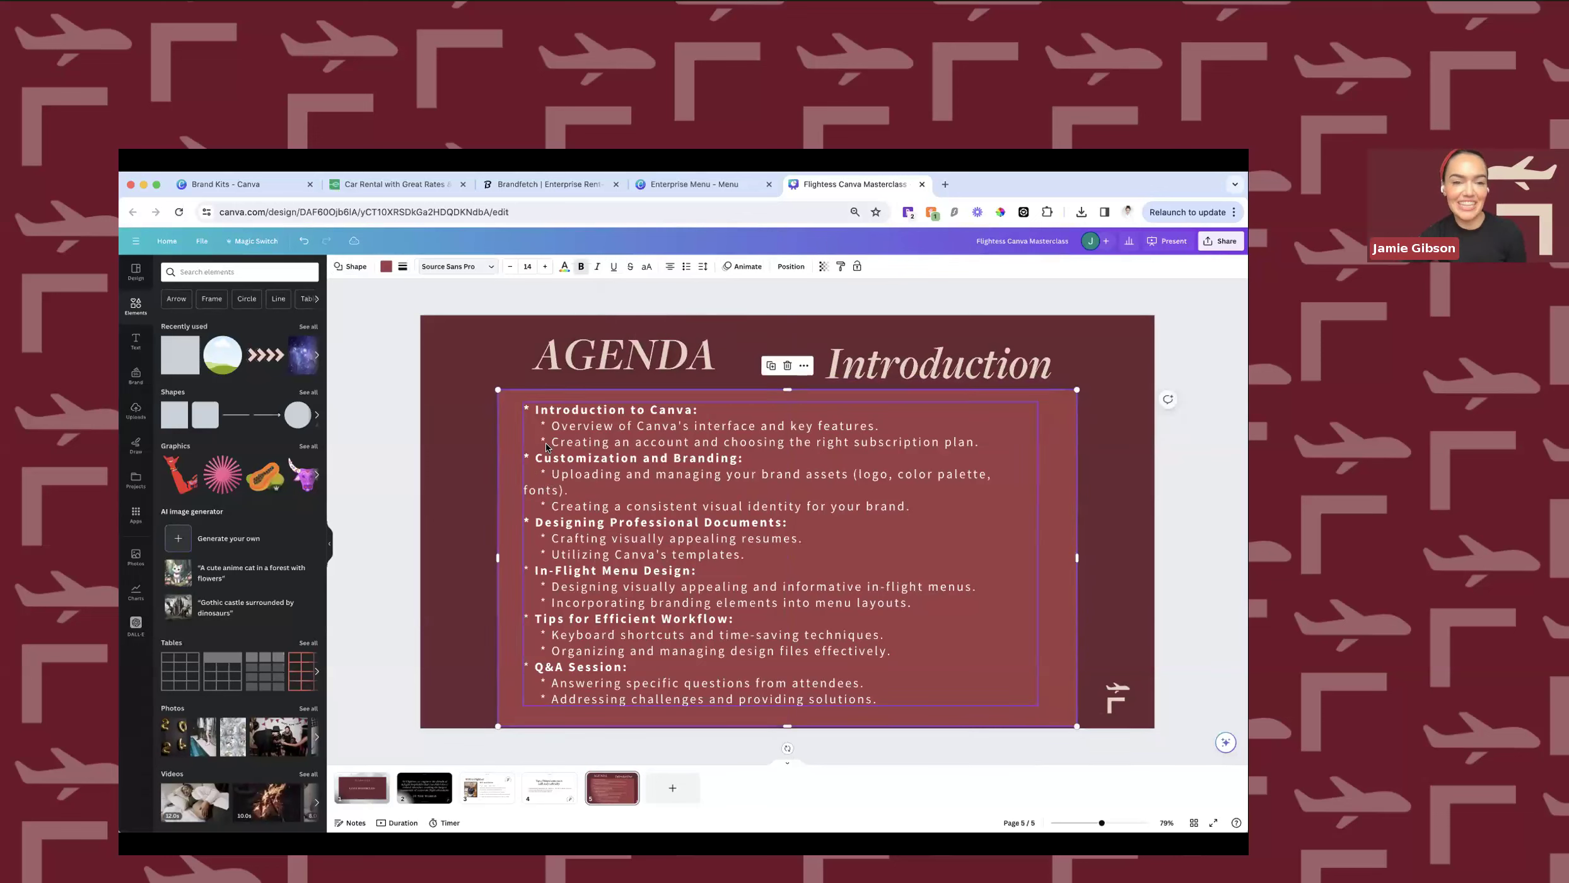
Try the list formatting on the agenda text and return it to its original format.
click(563, 409)
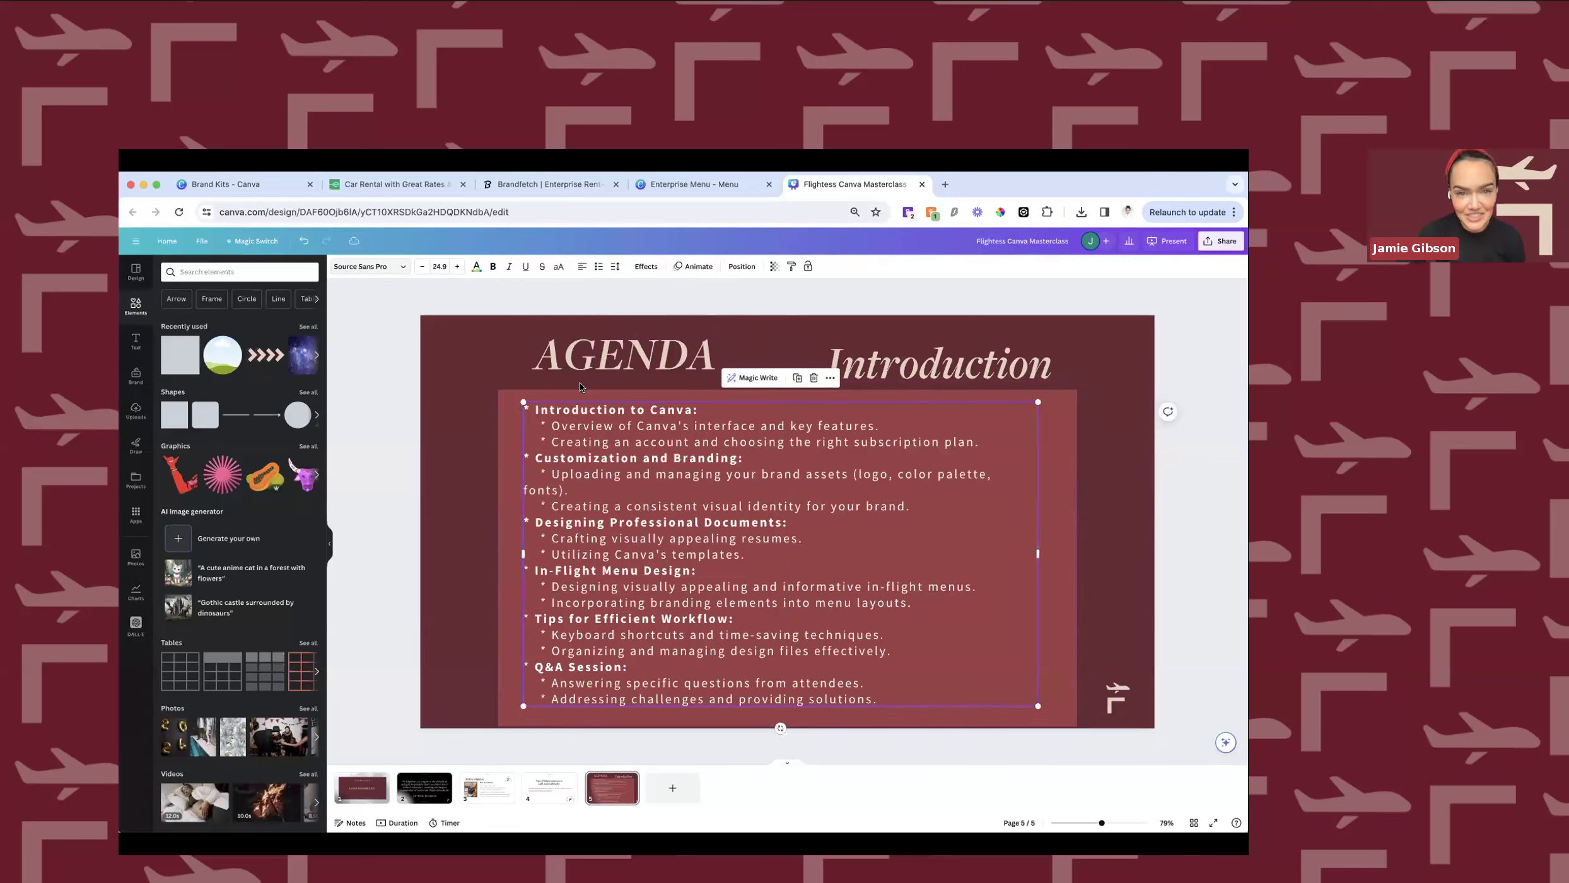
click(596, 266)
click(598, 266)
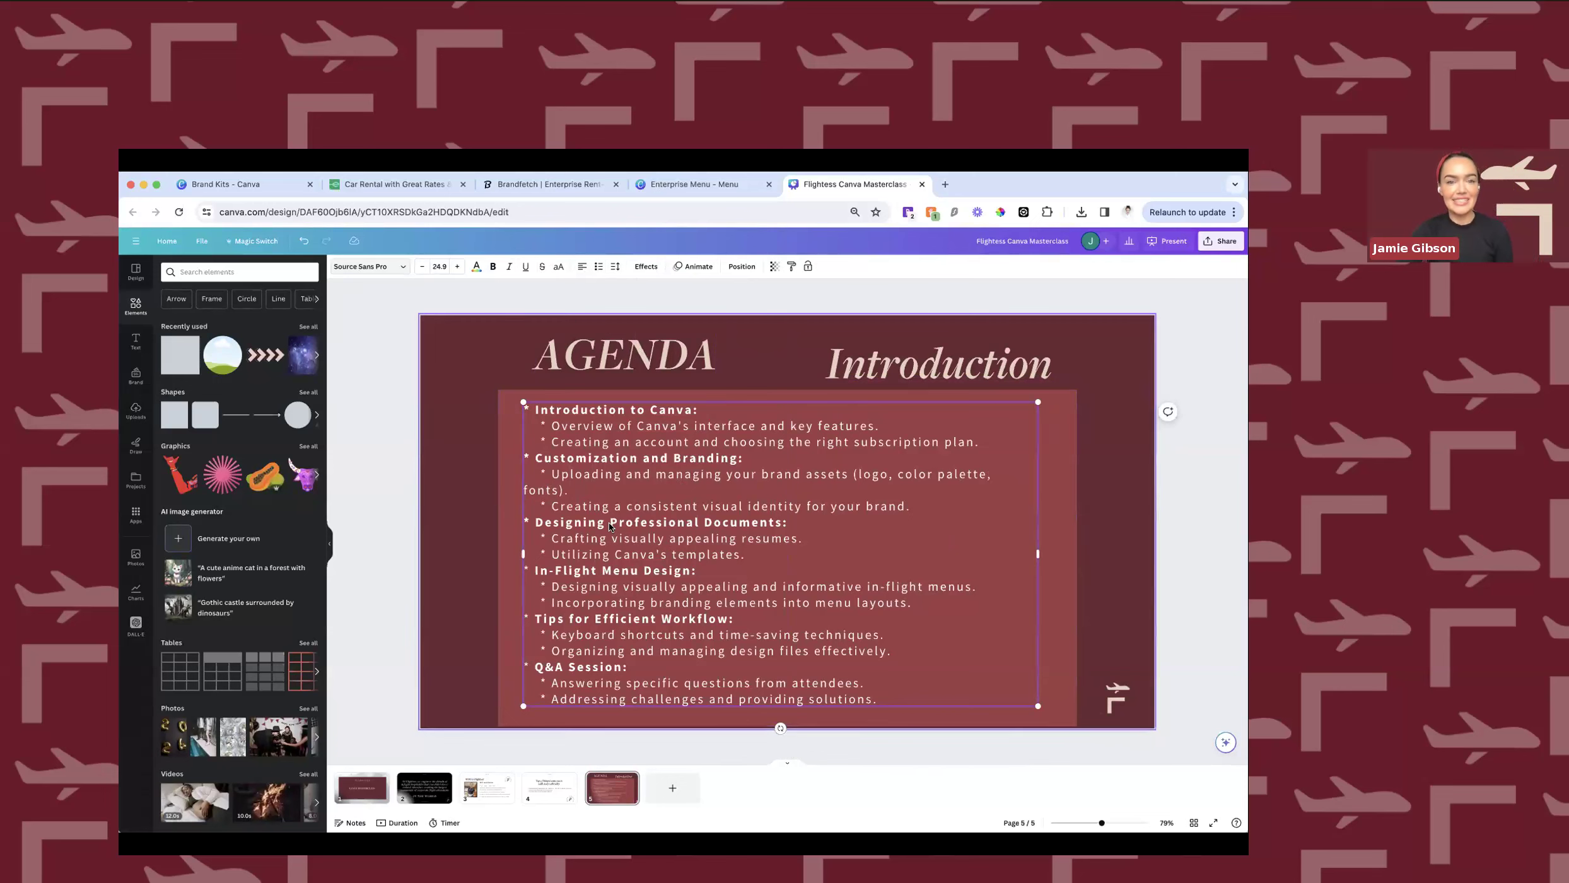
Widen the AGENDA title's text box and append the presenter's full name to the title.
click(700, 357)
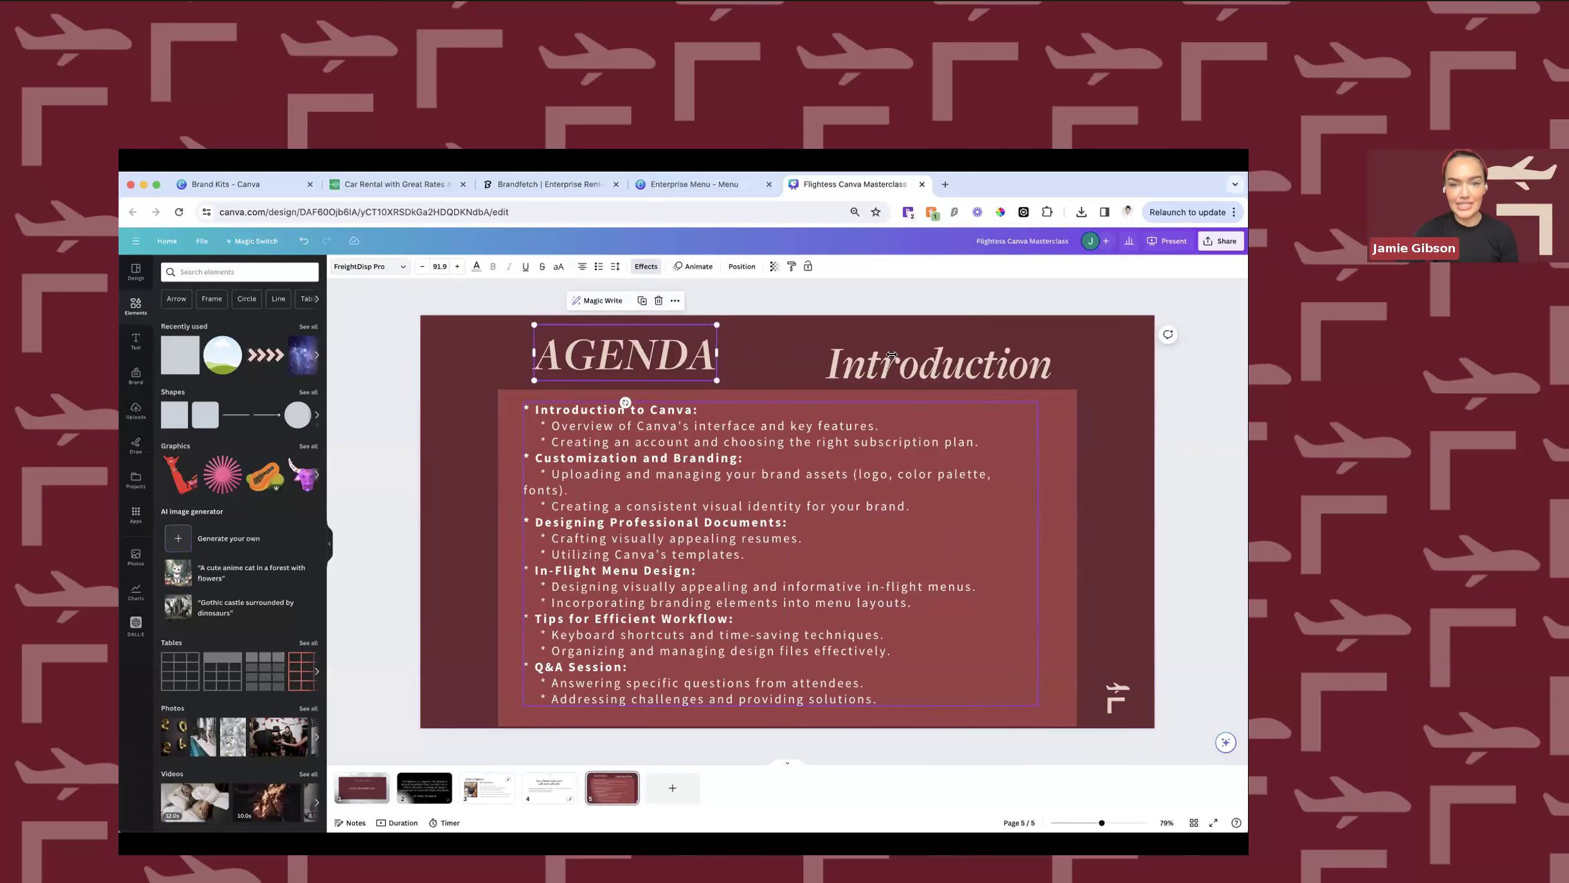
drag(717, 353, 766, 354)
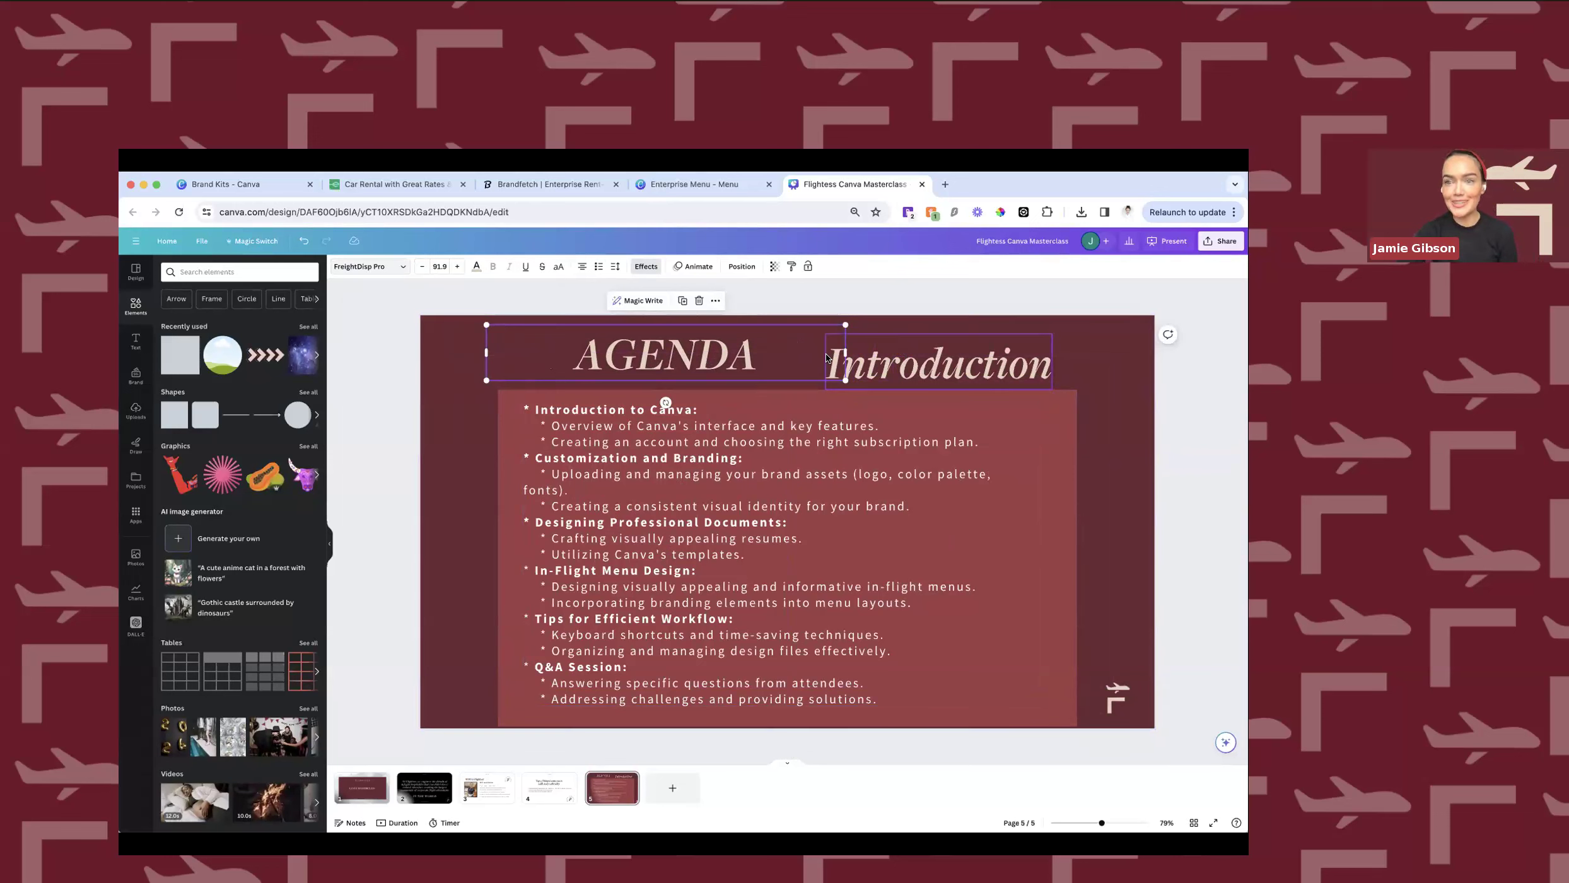
click(782, 359)
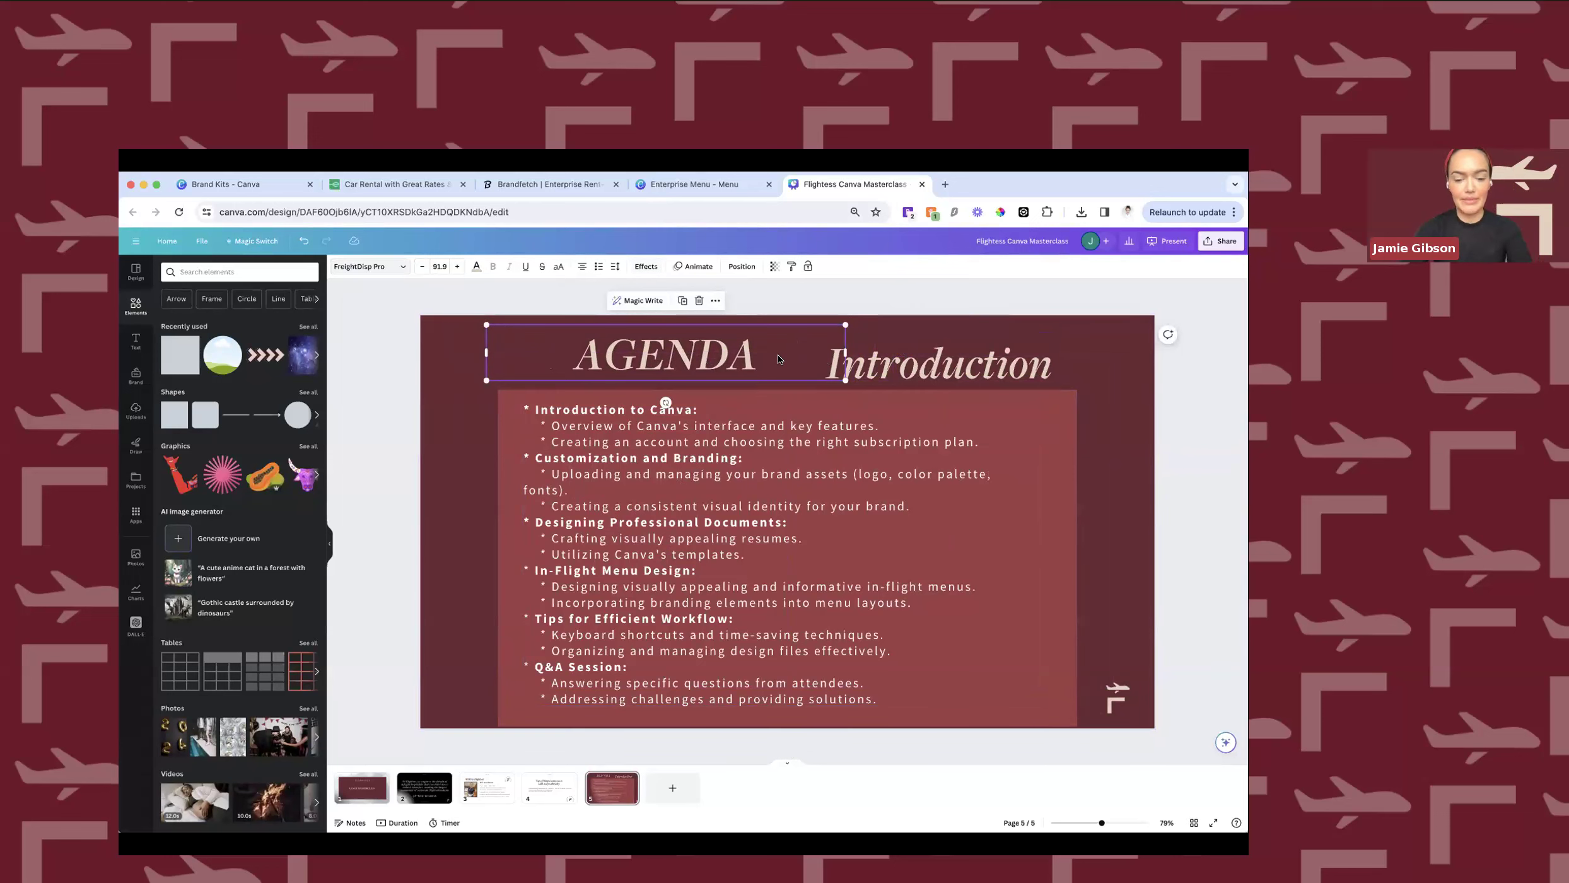
text(jamie)
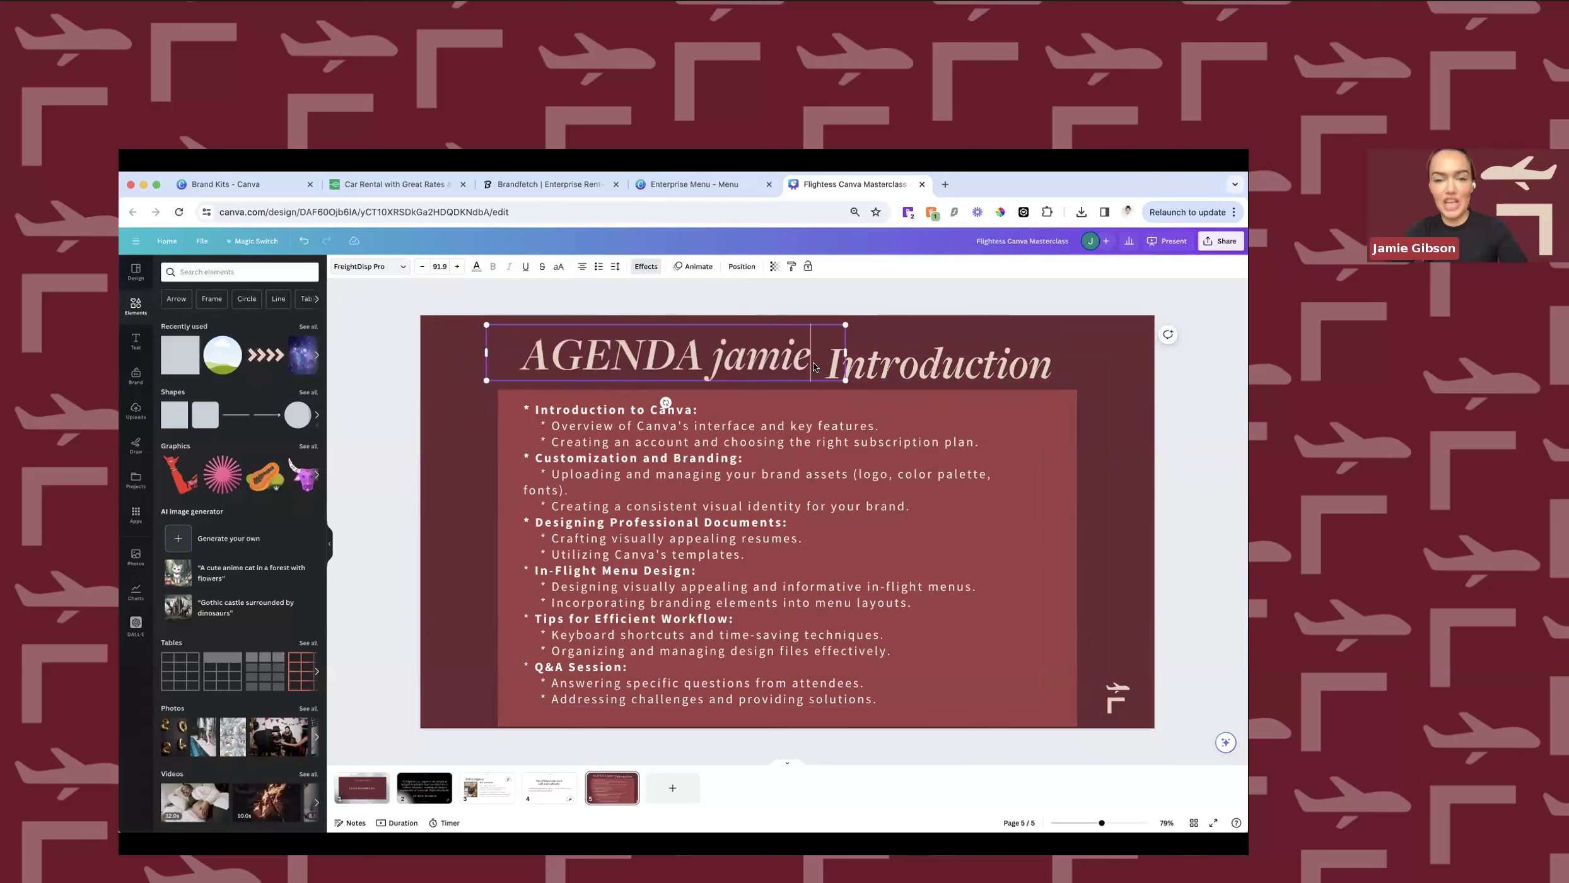
text( gibson)
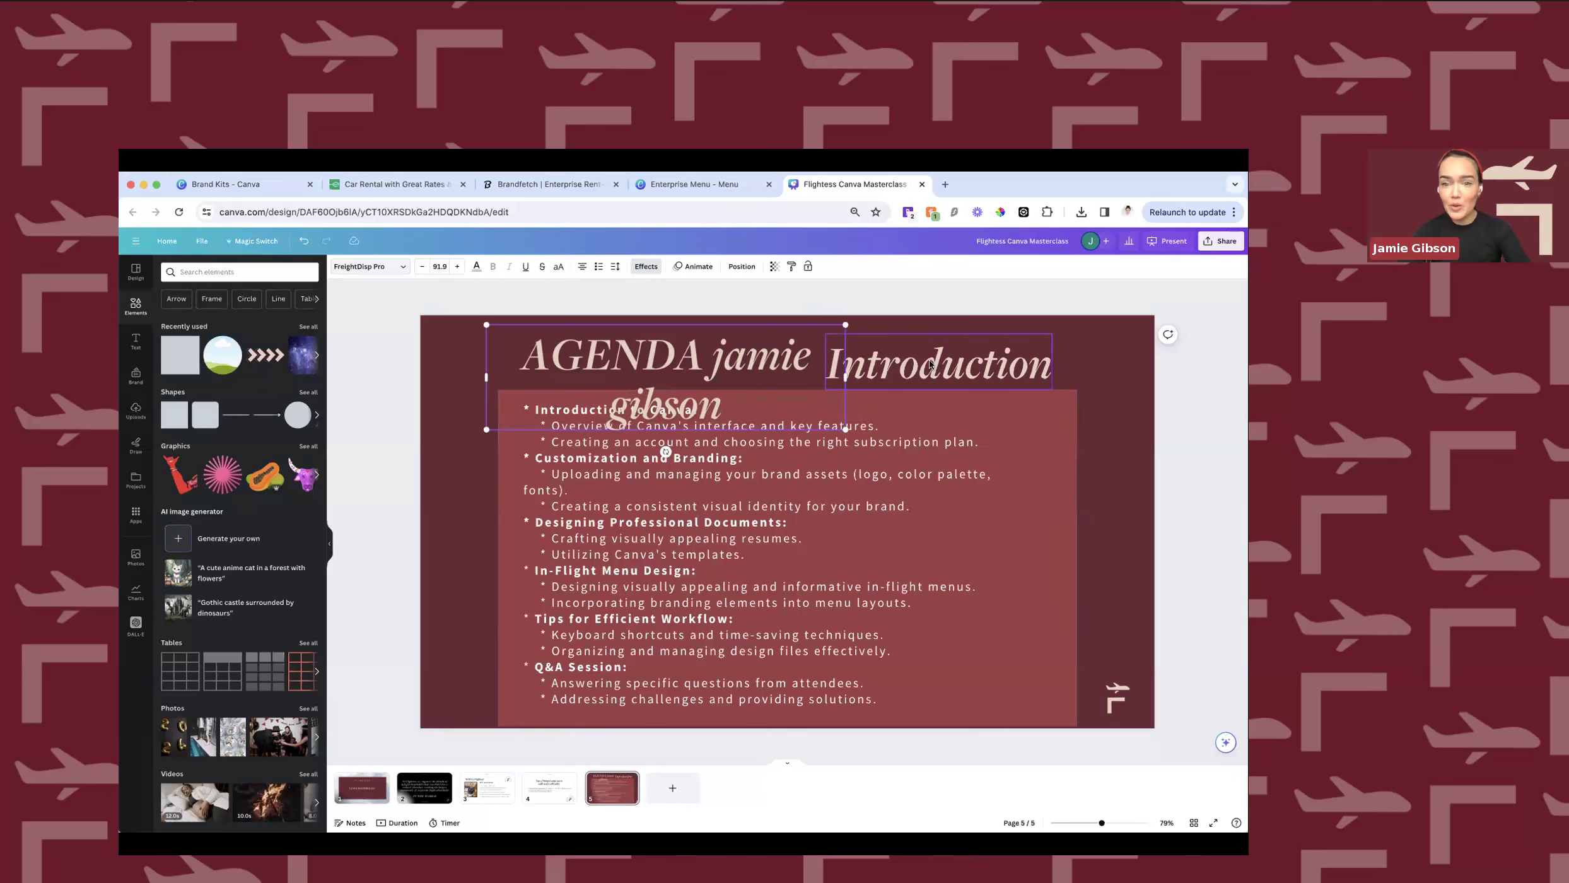
Delete the Introduction title and widen the AGENDA title's text box to about 1265 px so its text fits on one line.
click(875, 365)
key(Delete)
click(835, 379)
drag(851, 376, 971, 372)
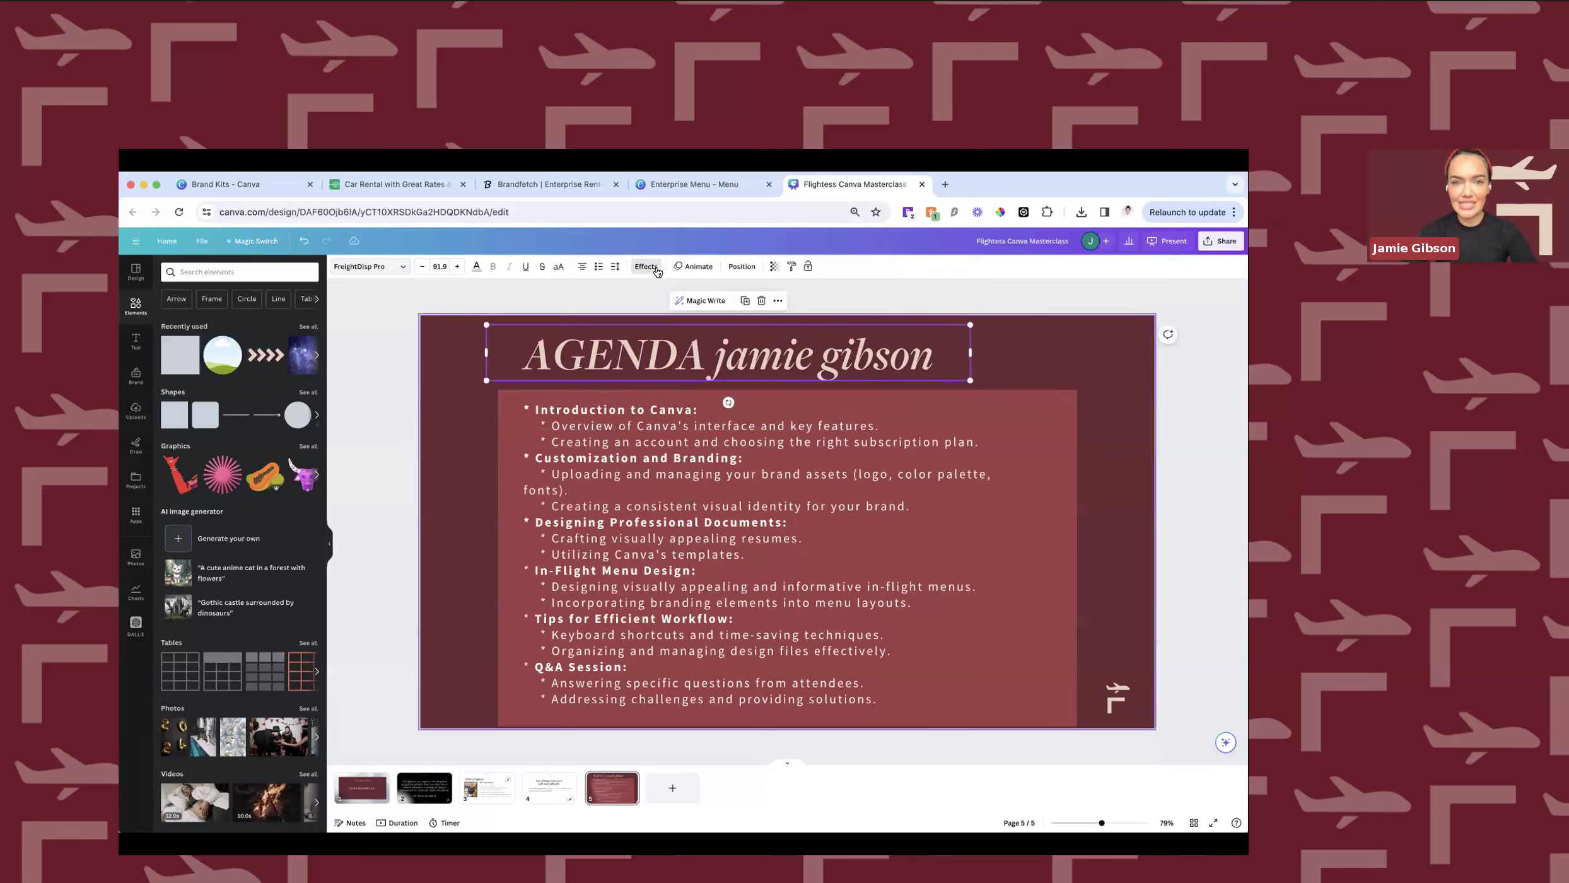
Center the AGENDA title horizontally on the page.
click(740, 267)
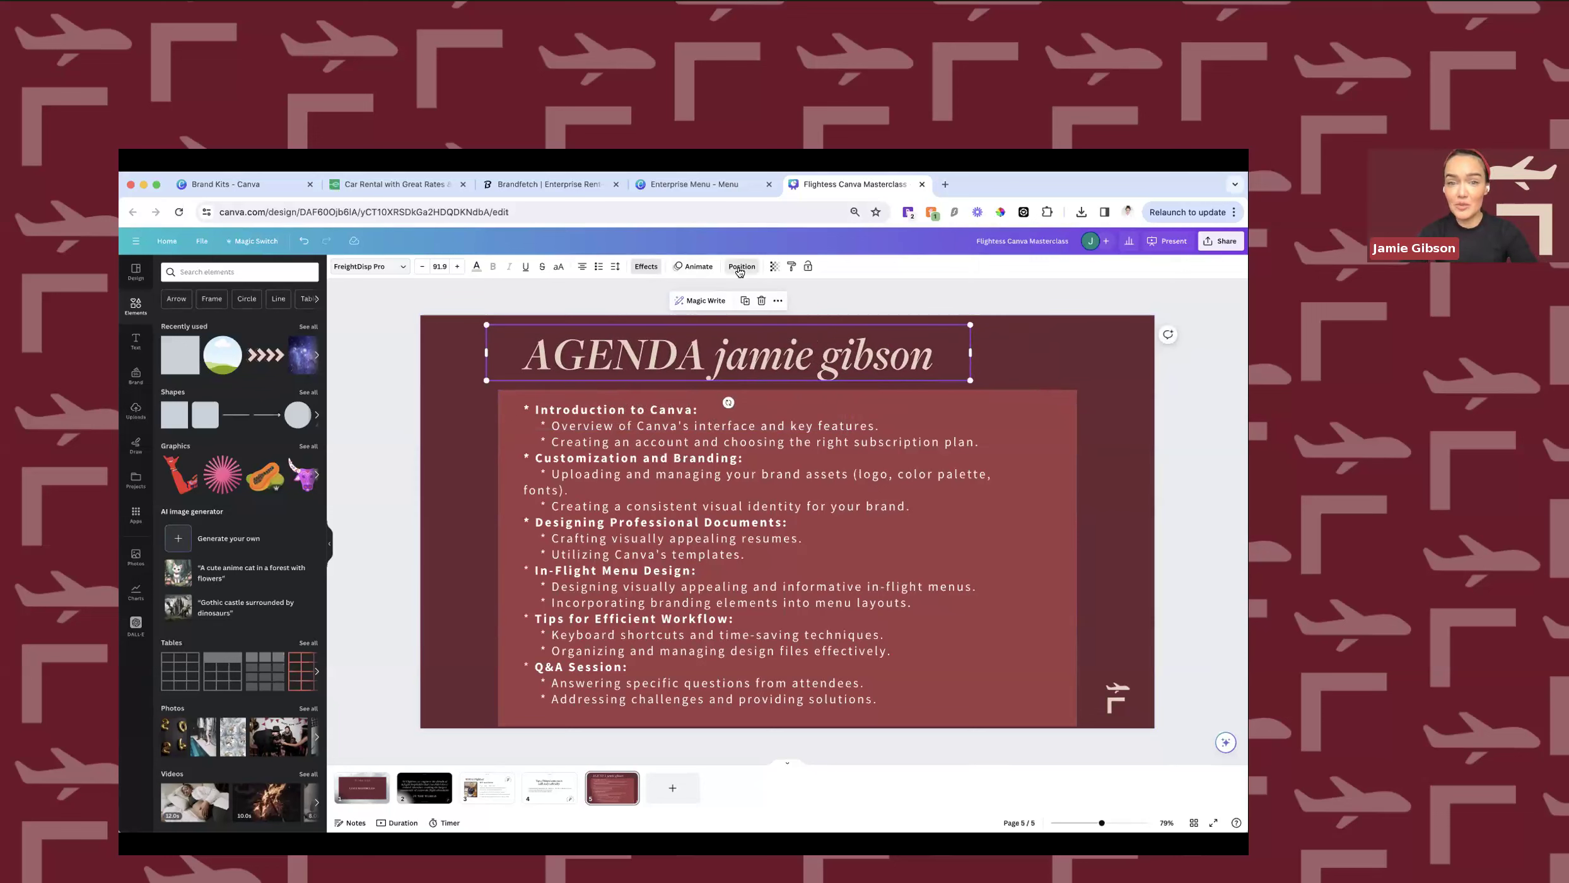
click(214, 270)
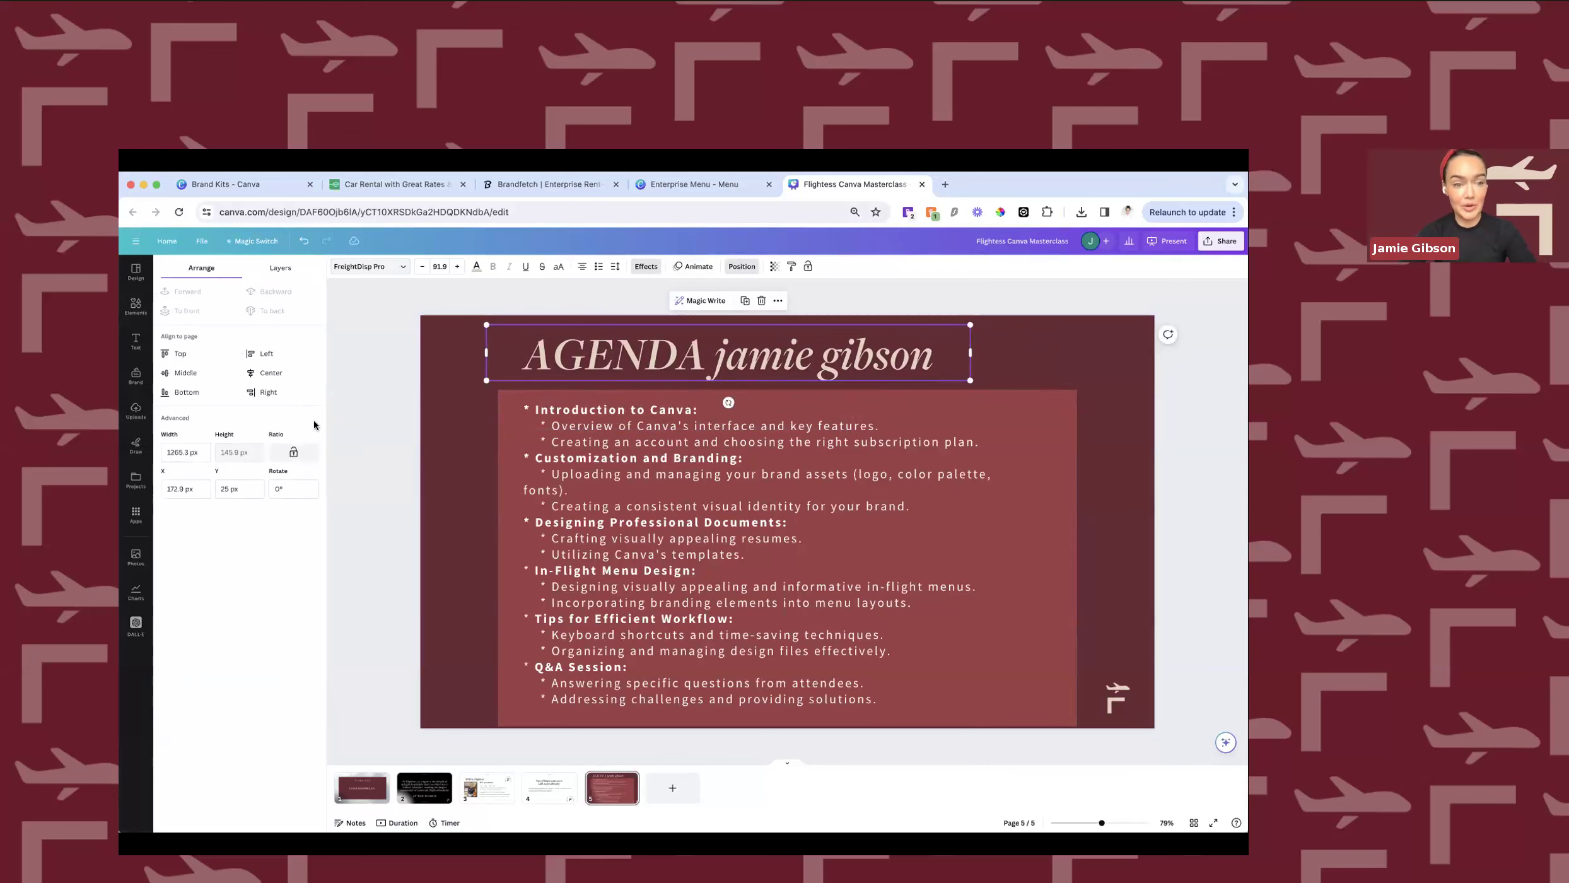
click(284, 372)
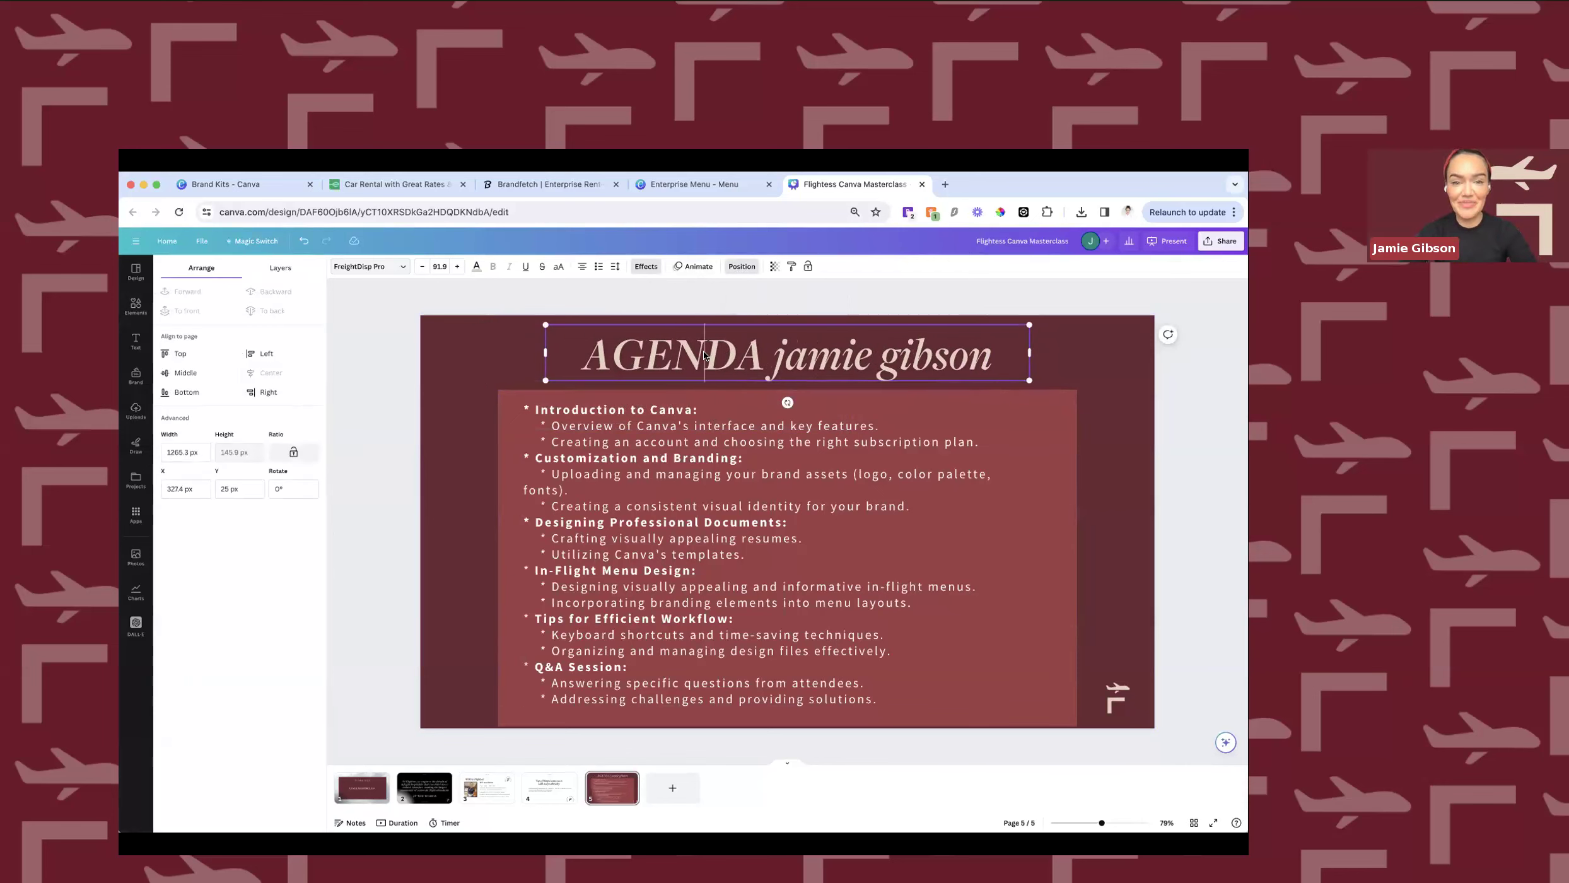
Try left and right text alignment within the title's text box, and settle on left alignment.
click(581, 268)
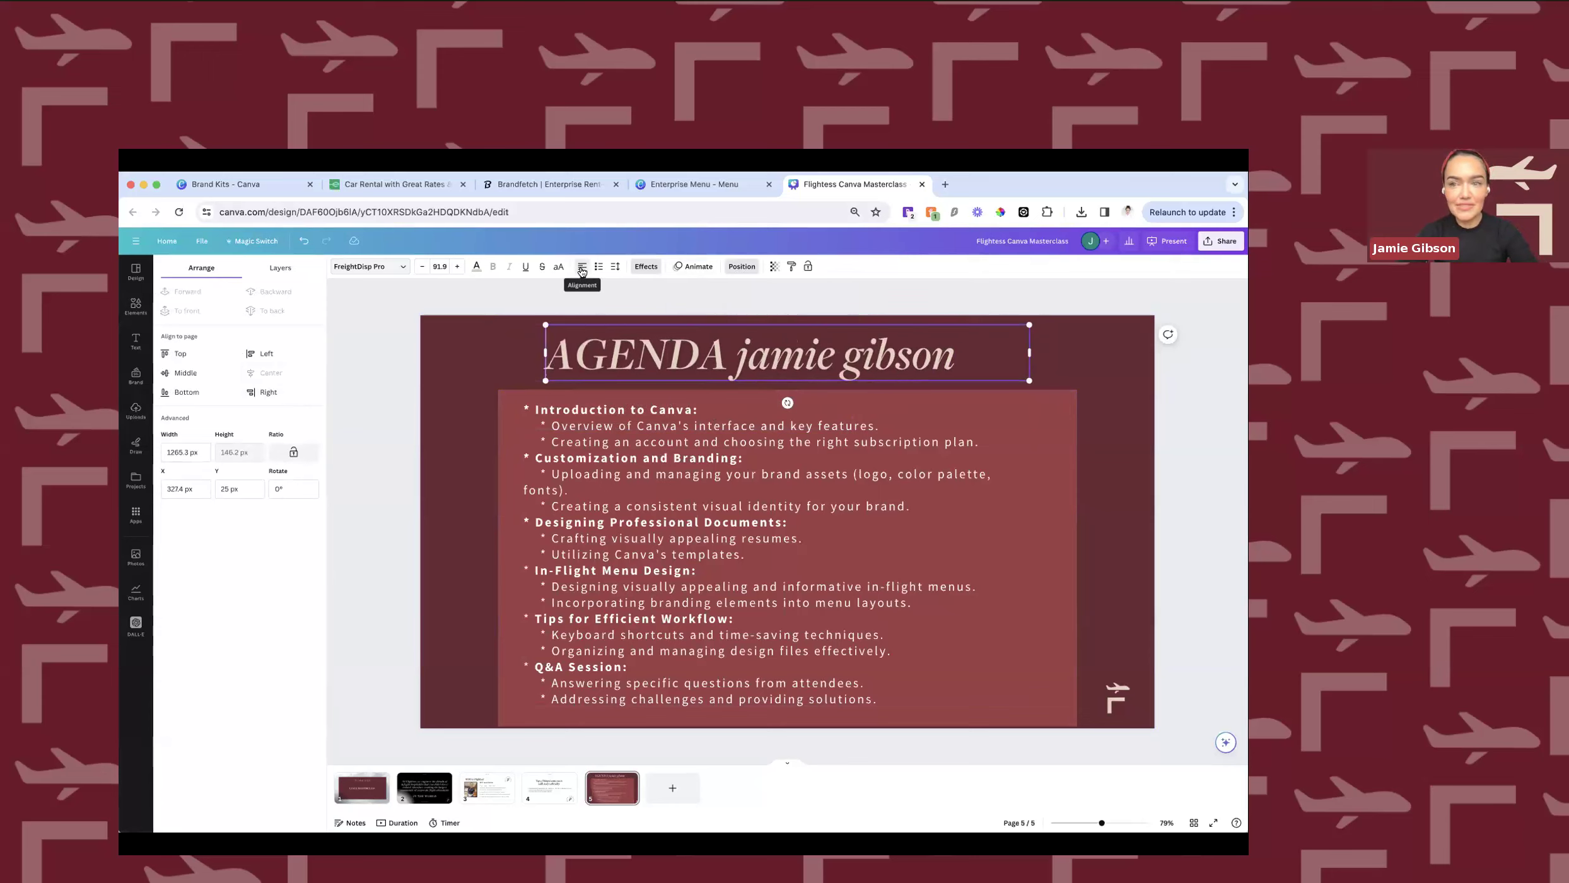
click(582, 268)
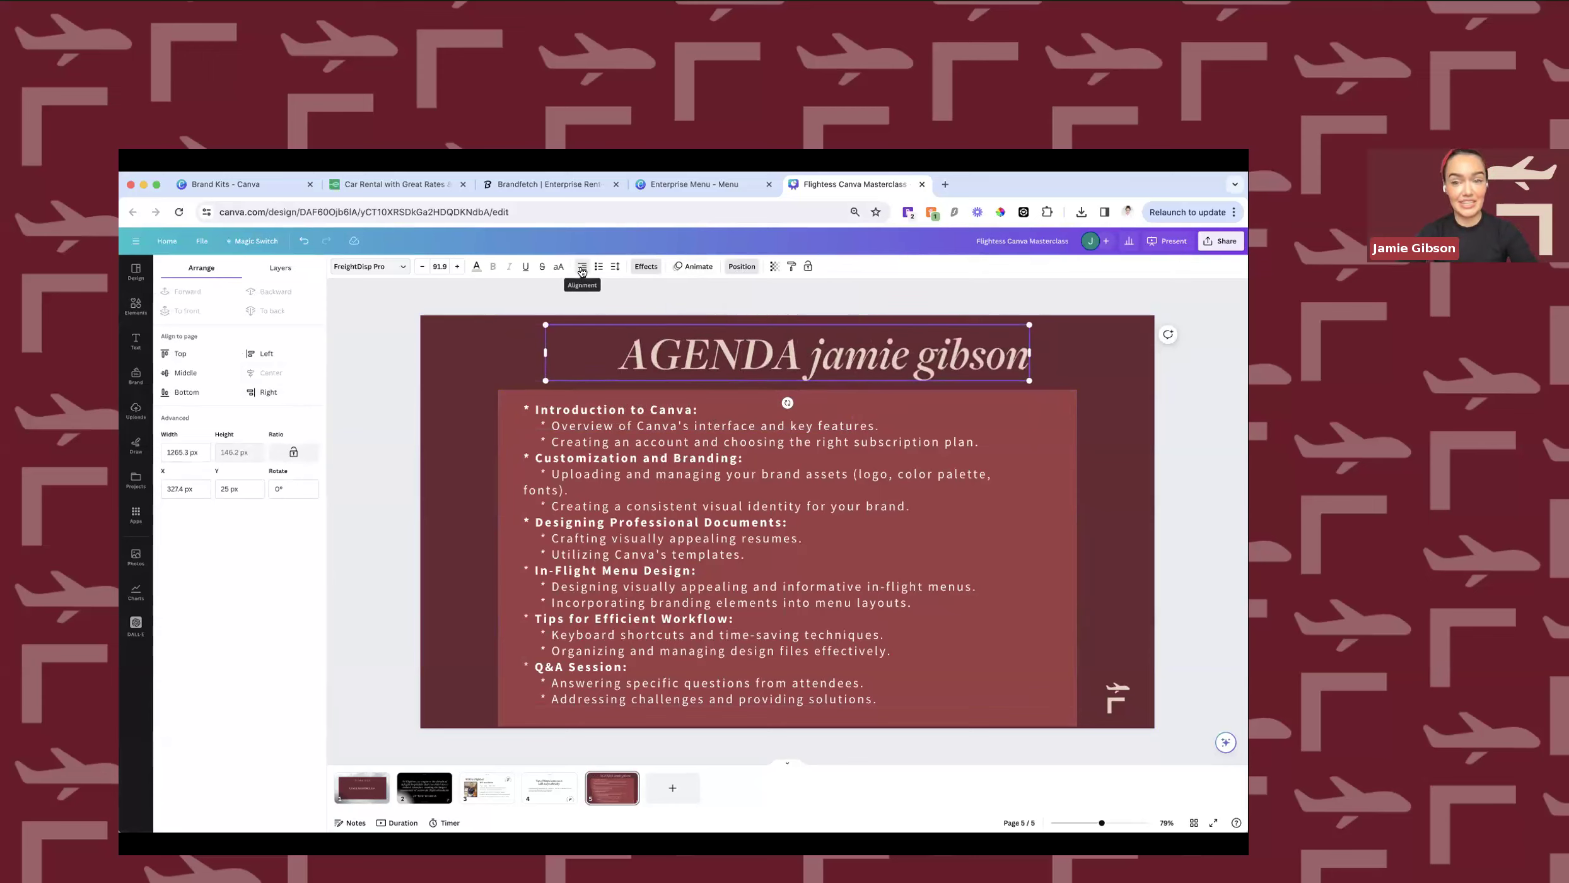
click(512, 348)
click(726, 356)
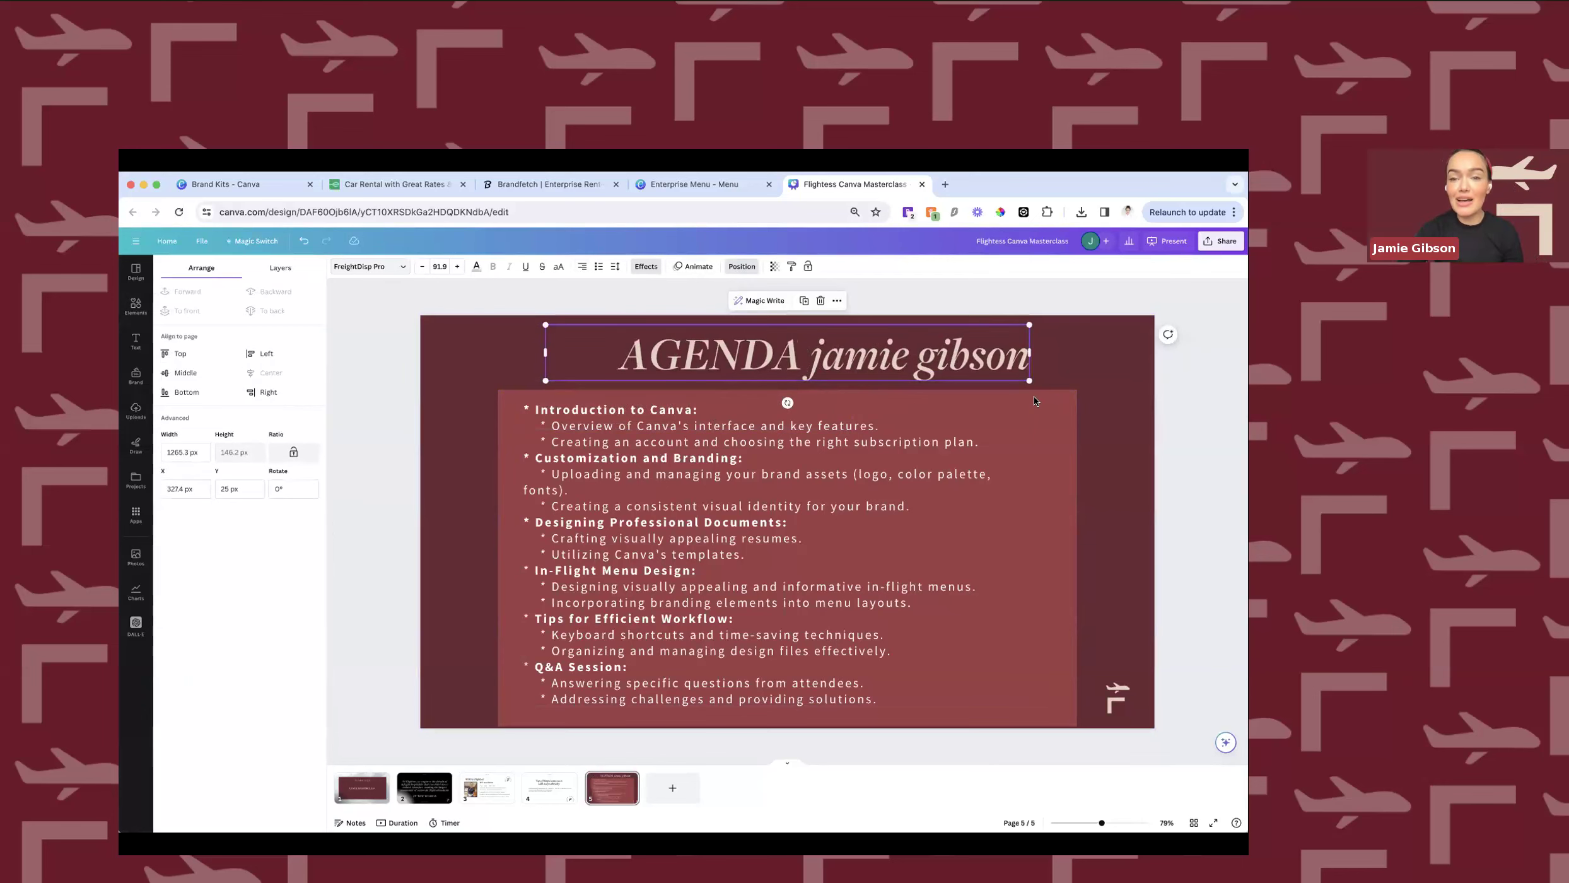
click(582, 267)
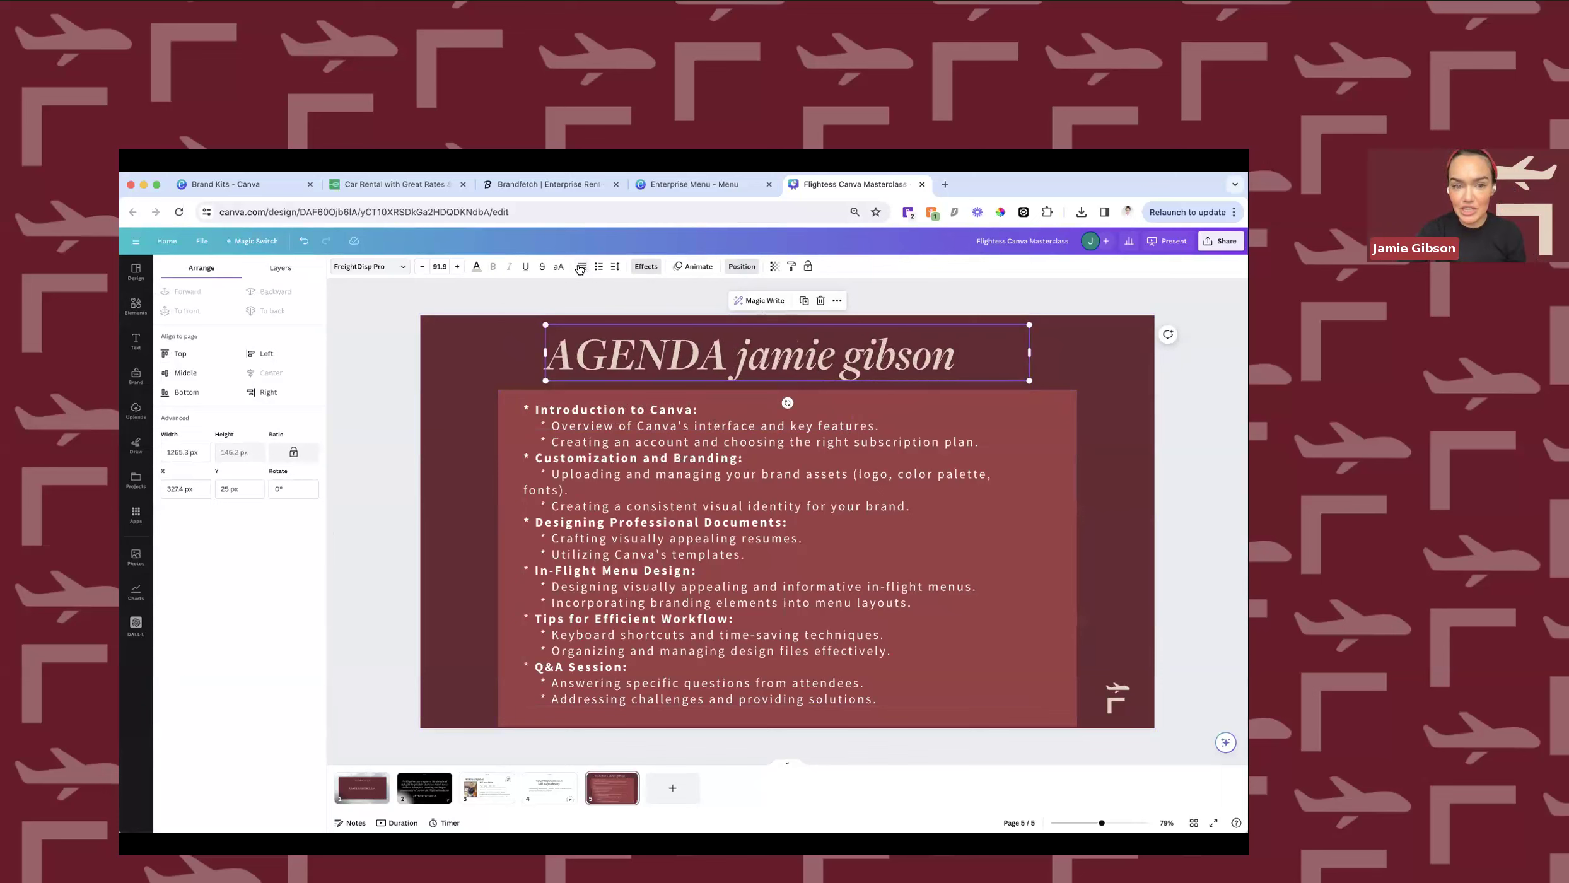
Move the title to about X 245 px, Y 35 px and cycle its text alignment to justified.
drag(620, 371, 593, 373)
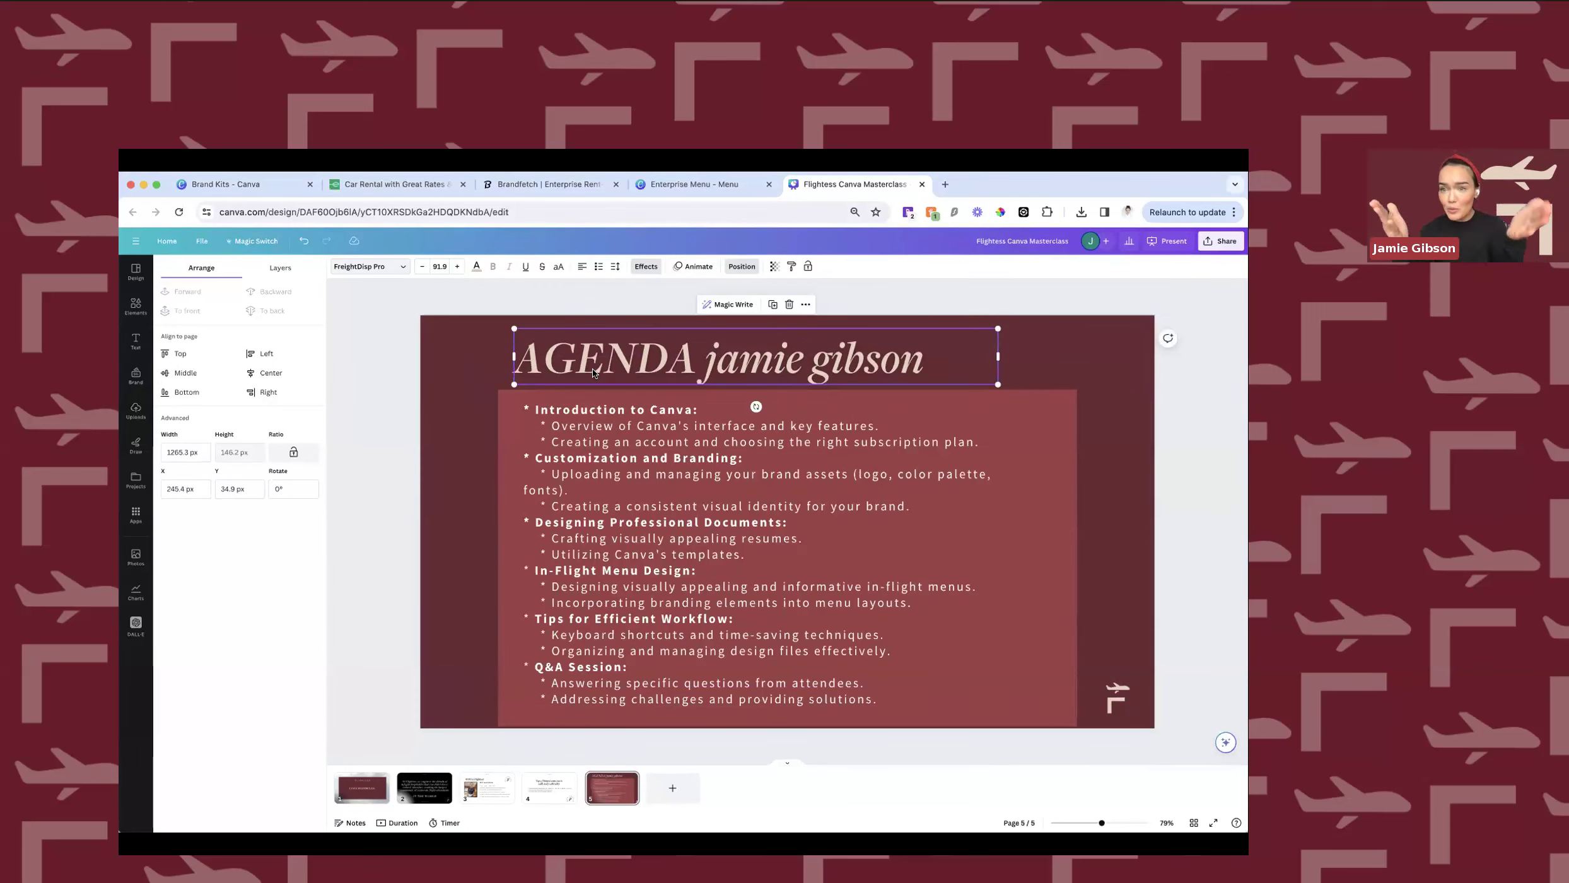
click(582, 266)
click(582, 267)
click(581, 267)
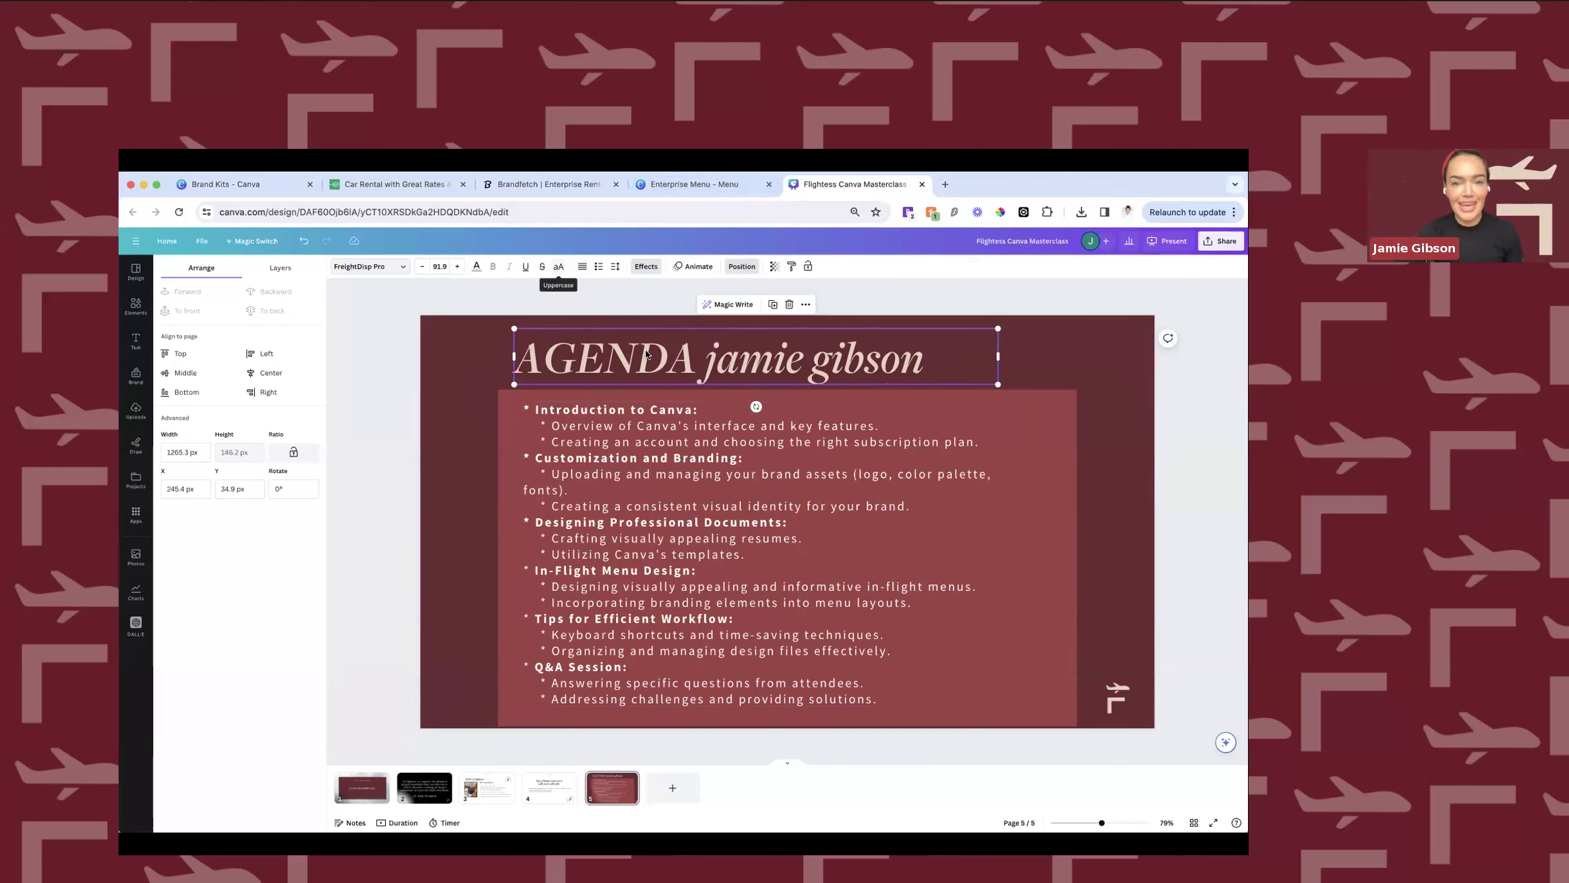
Try uppercase on the AGENDA title, center-align its text, widen its box to about 1369 px, and return it to normal case.
triple_click(733, 366)
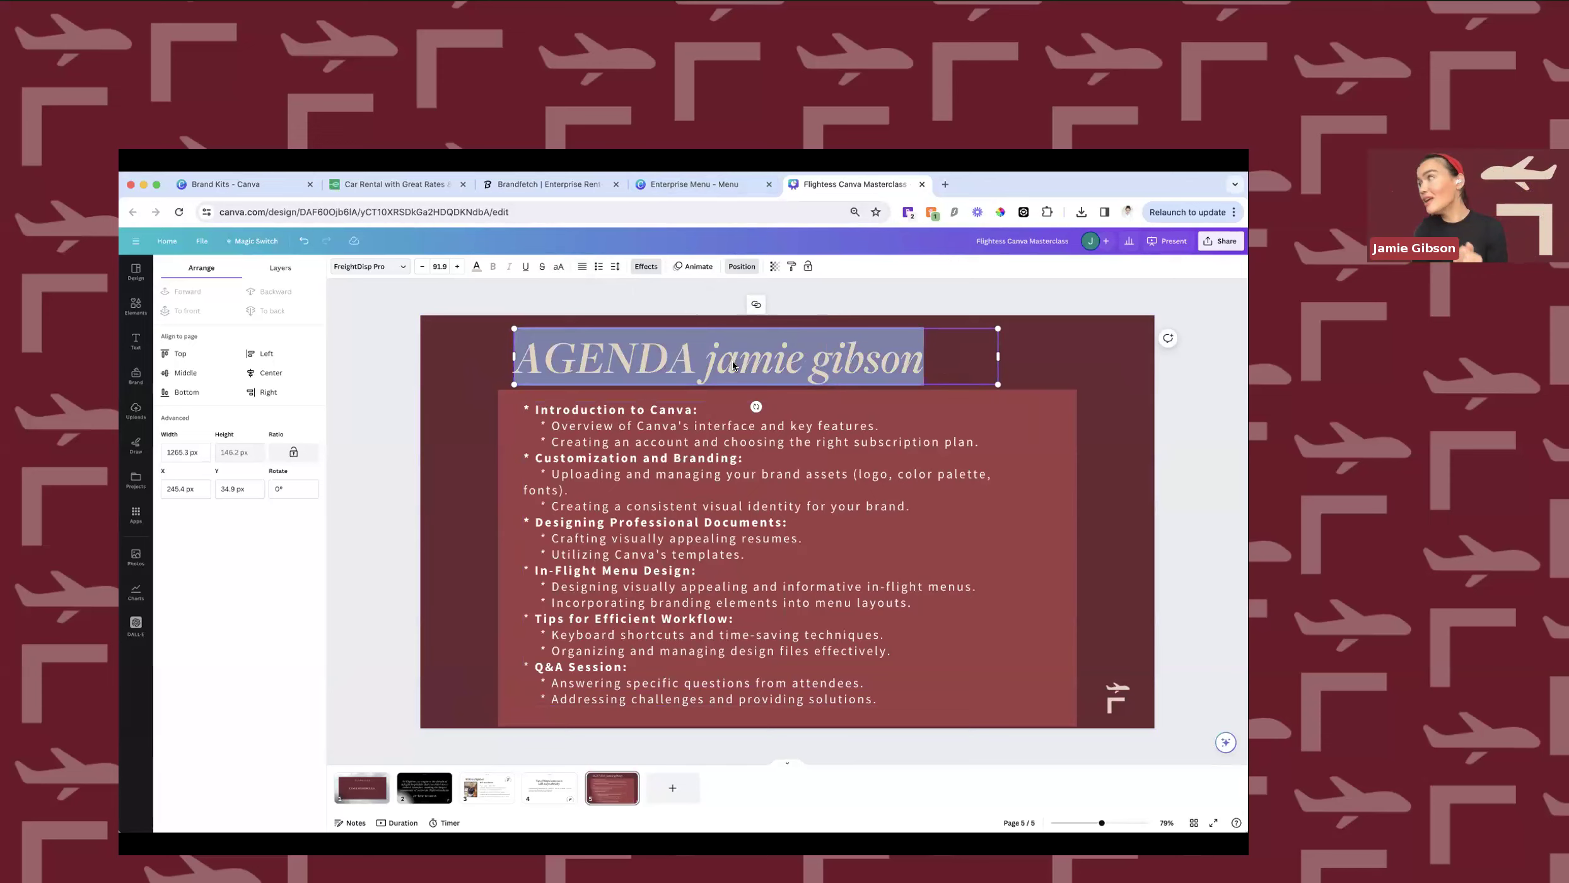
click(559, 268)
click(578, 268)
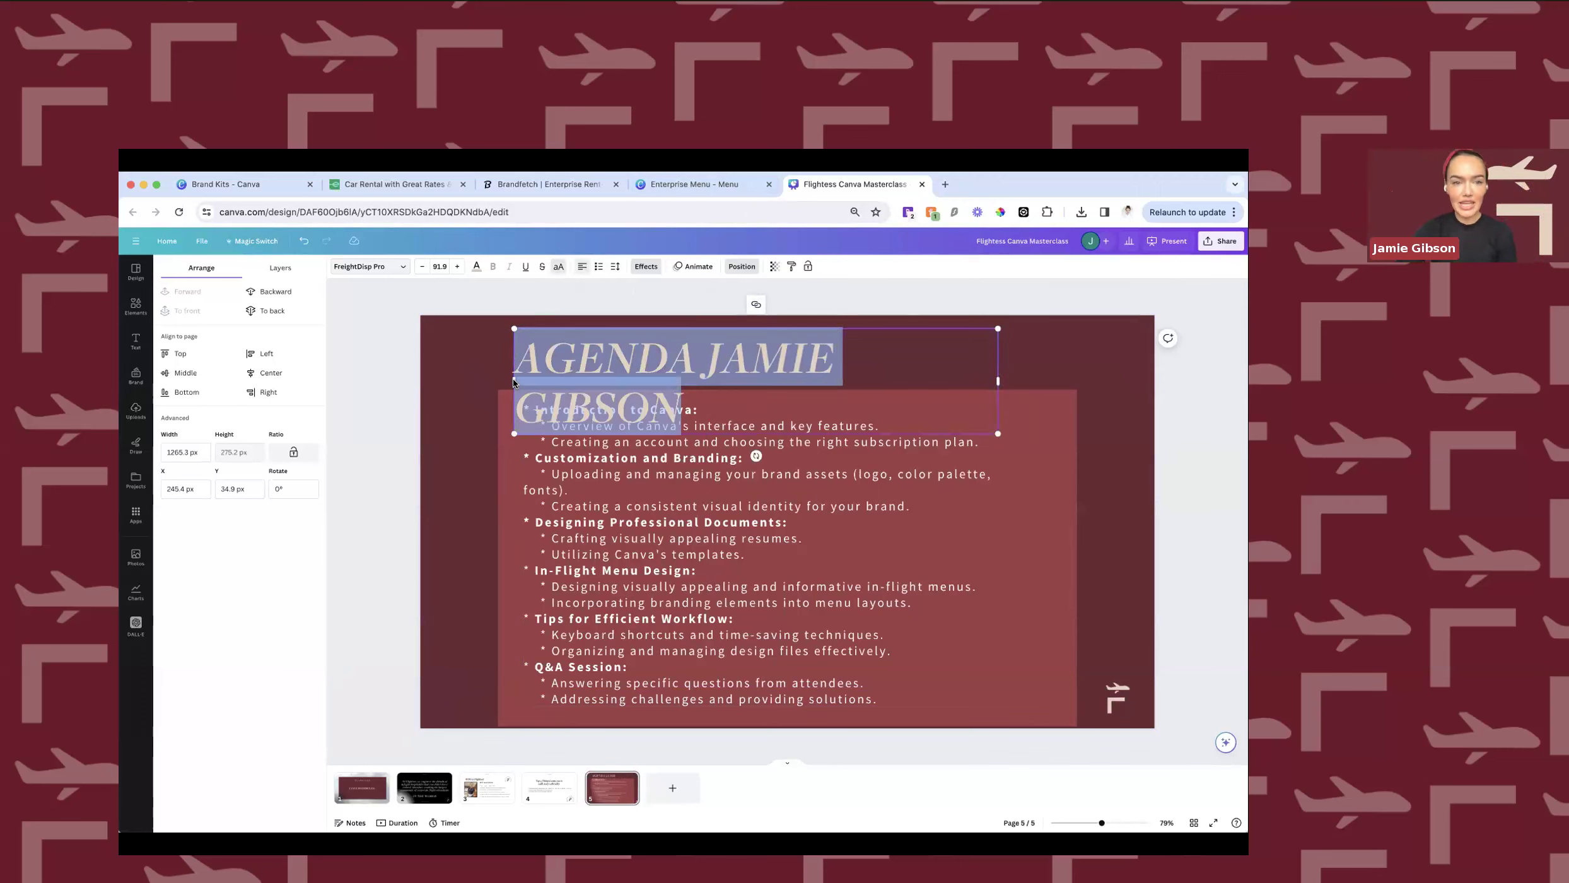
click(577, 268)
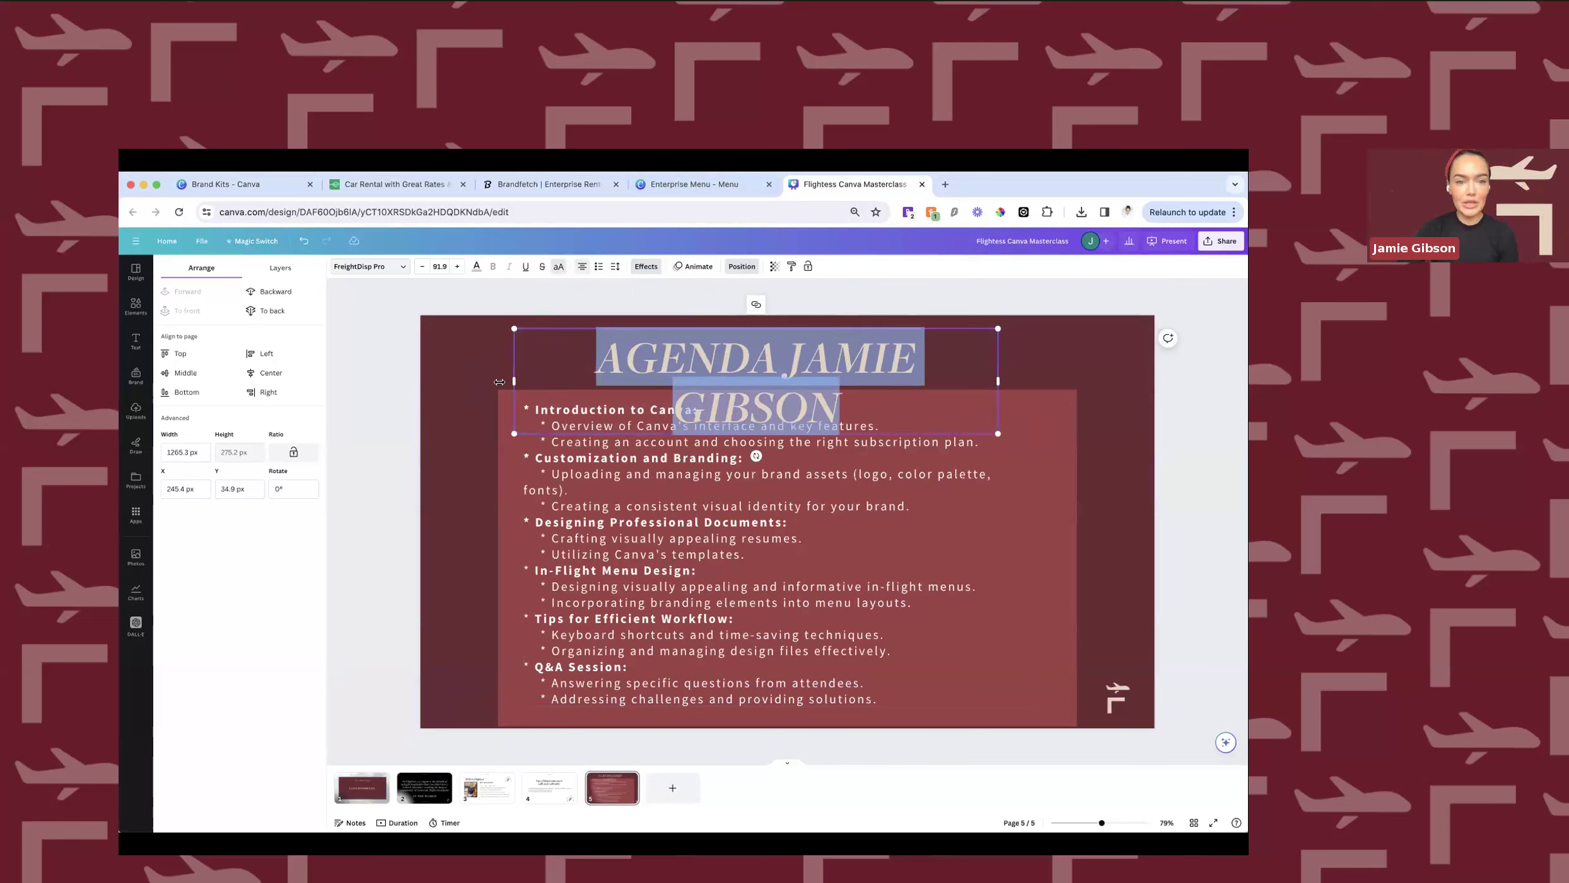
click(559, 268)
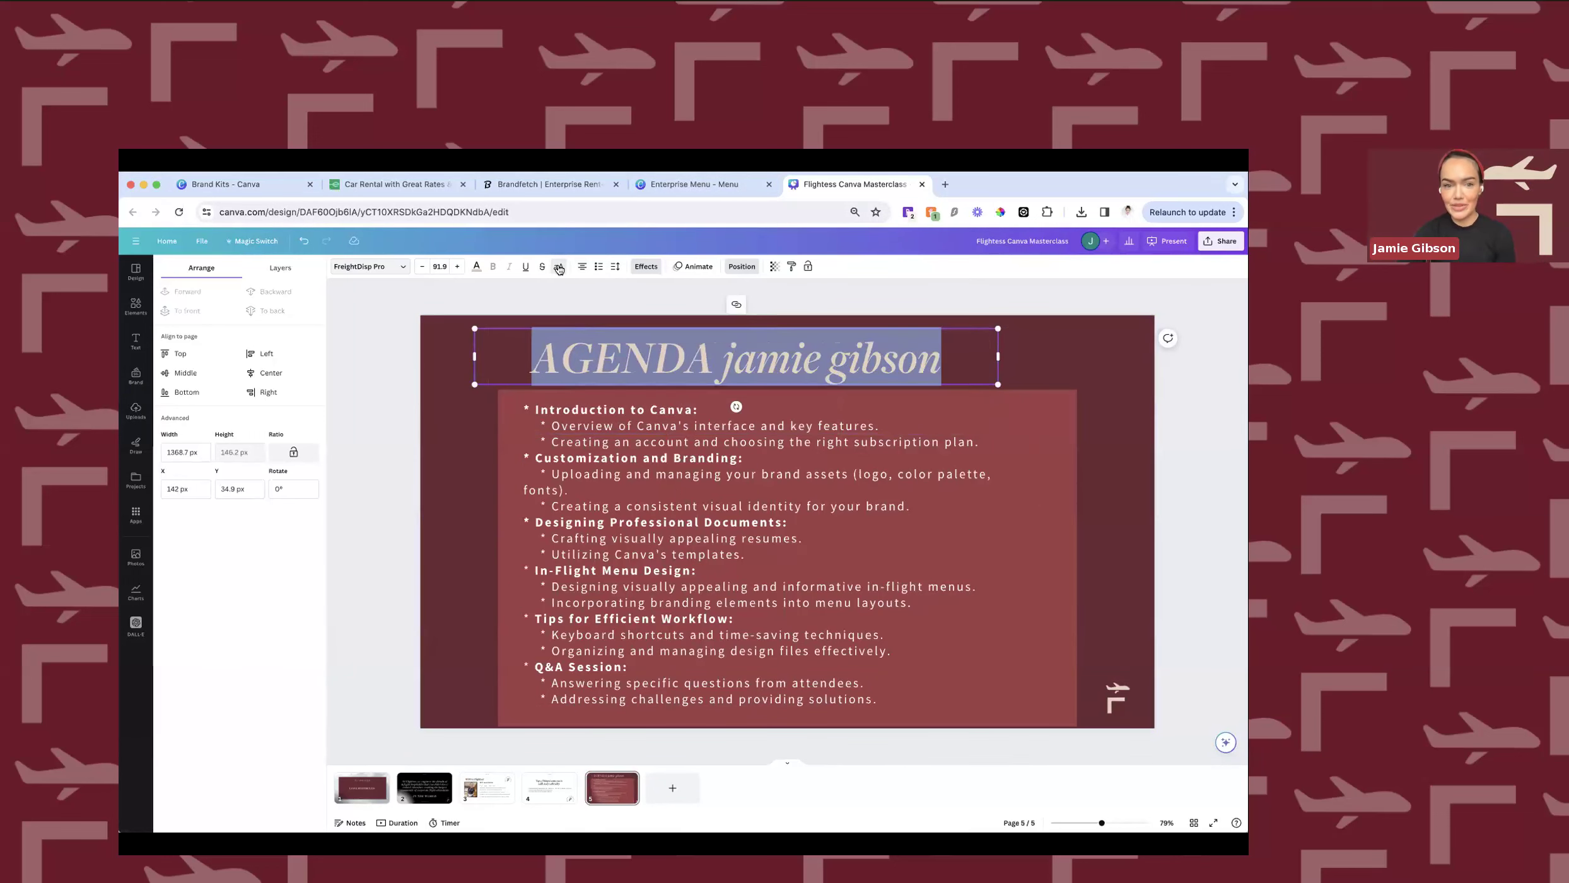
Try uppercase on the agenda list text and restore its normal case.
click(670, 601)
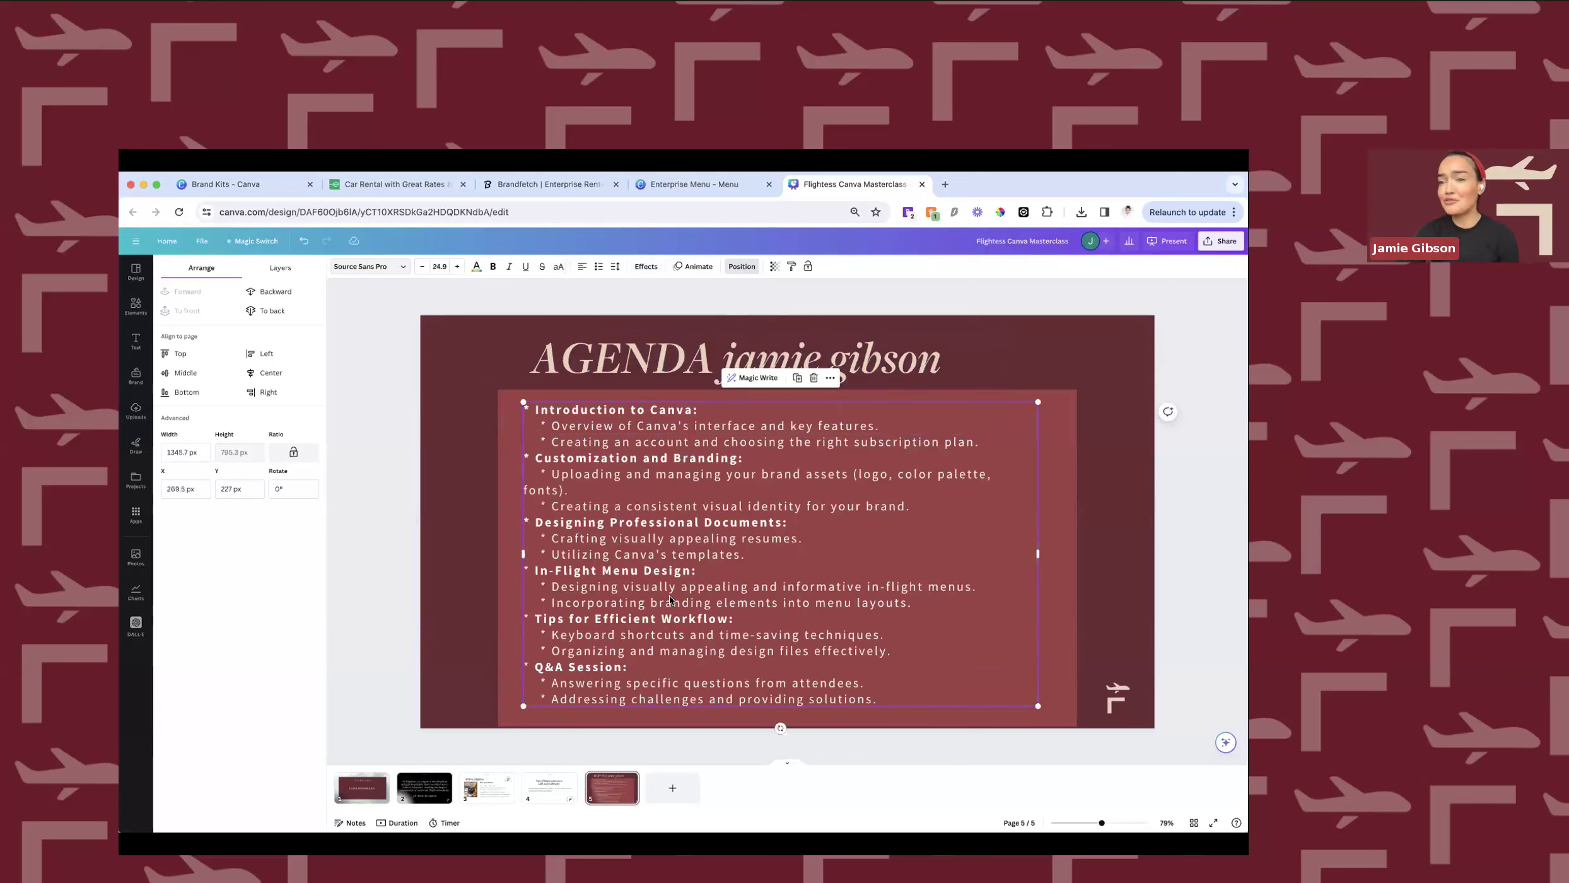
click(557, 268)
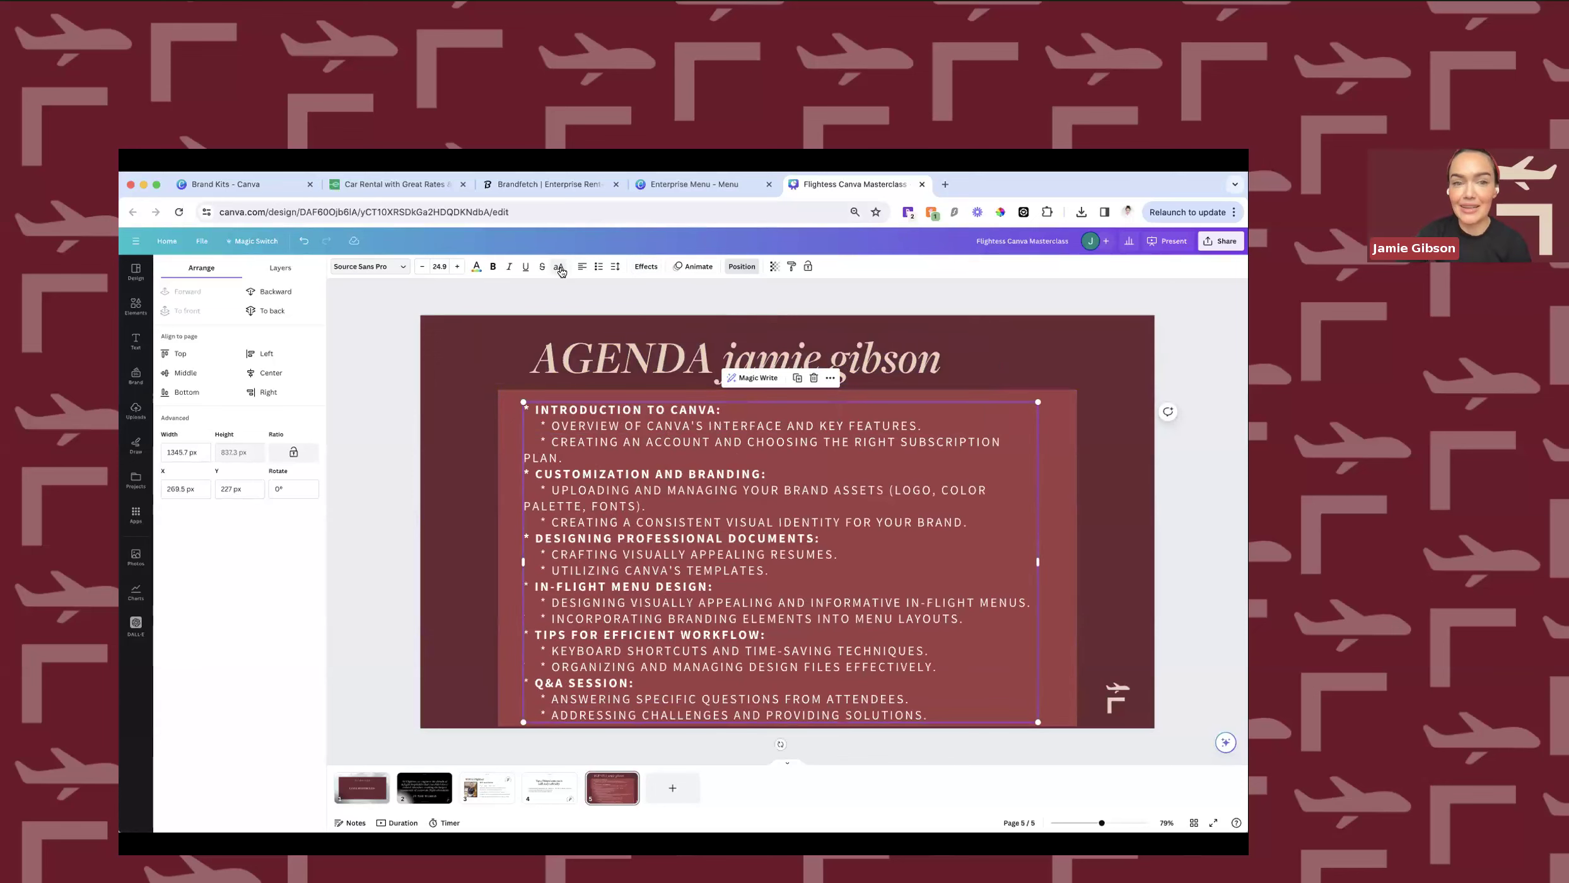
click(559, 269)
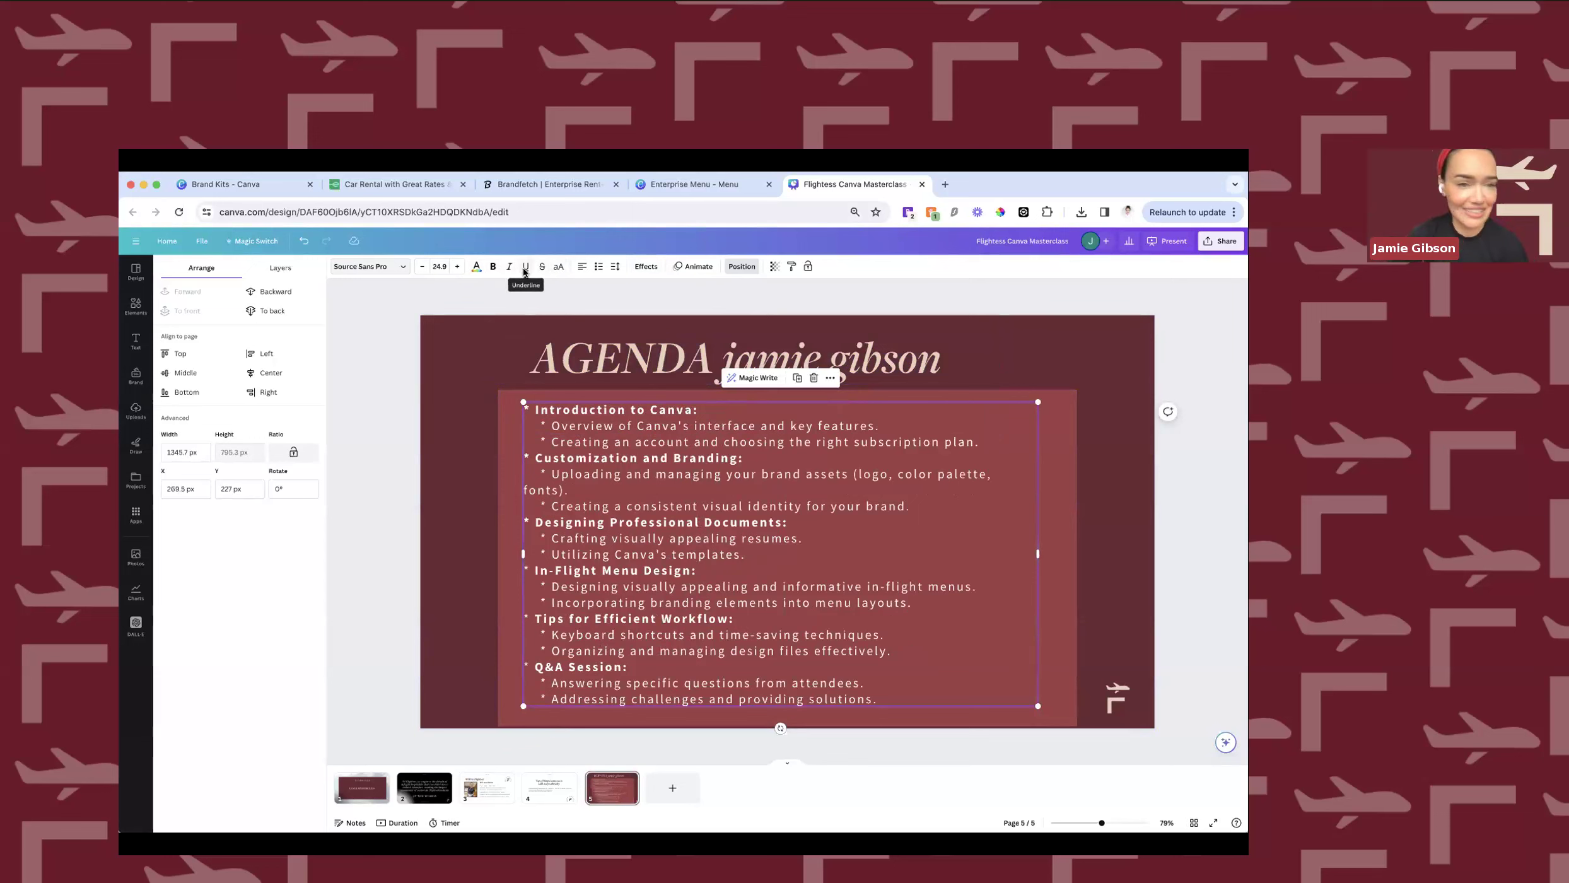
Try the custom text color #8B3F45 on the agenda list.
click(477, 270)
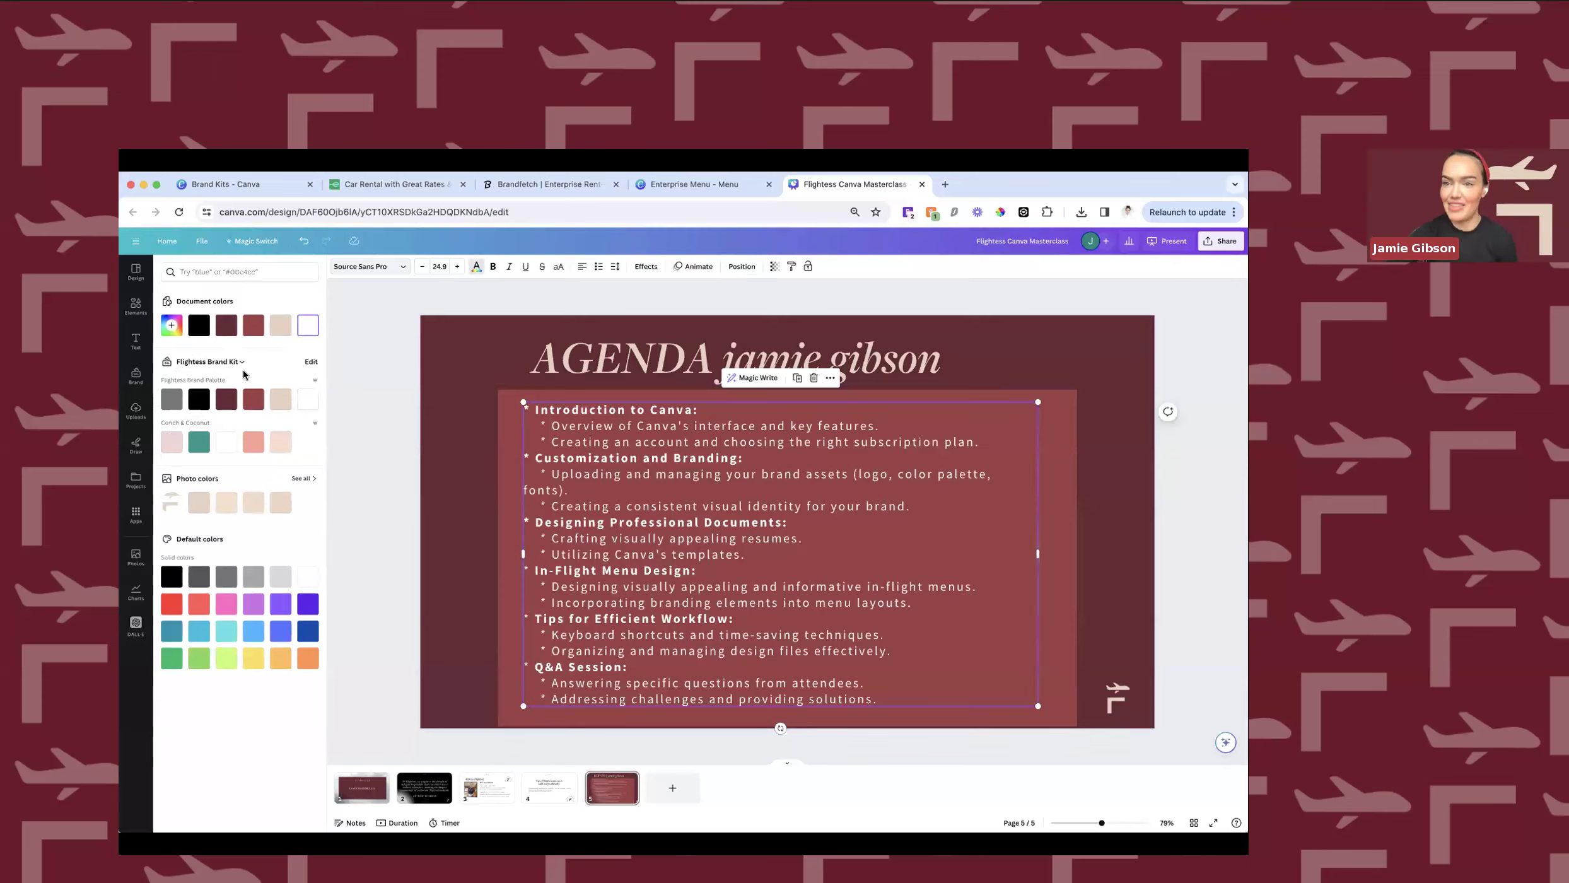
click(170, 327)
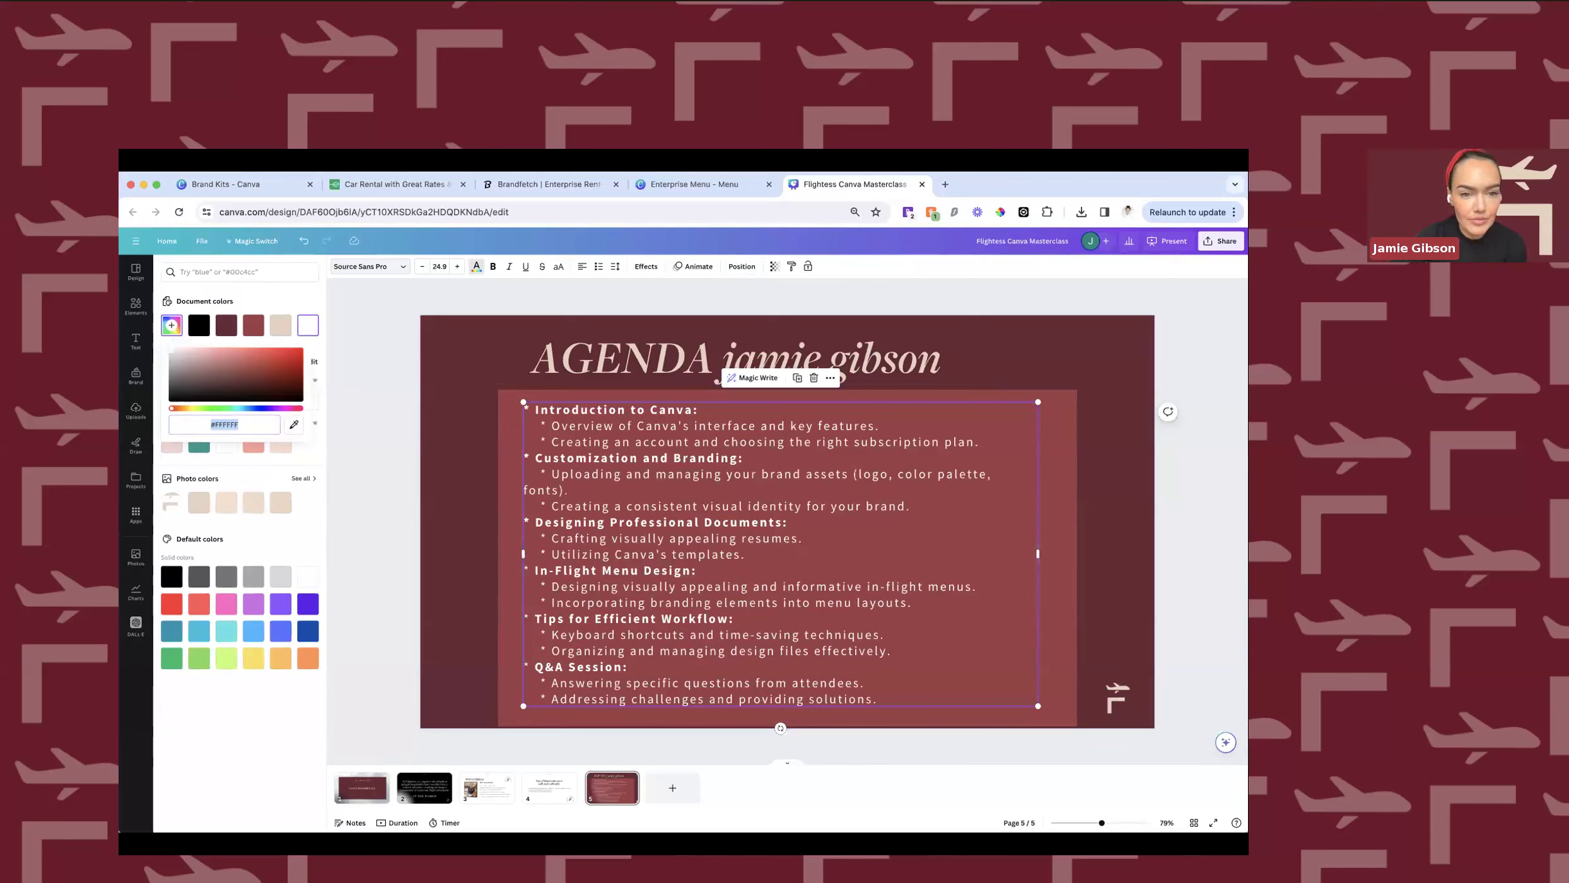
text(#9B3F45)
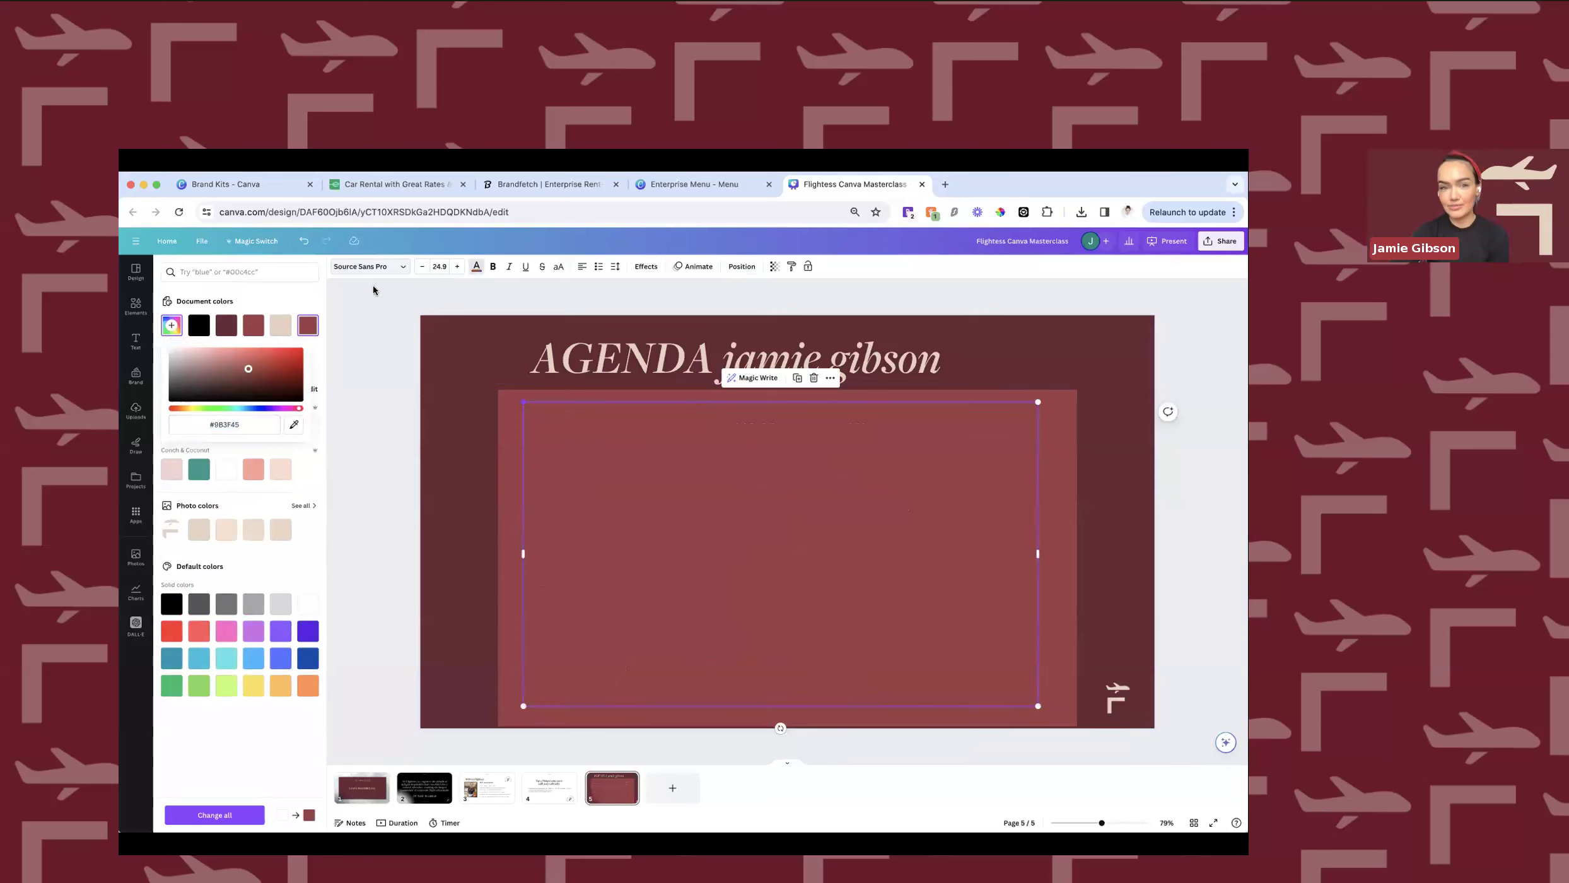
Recolor the agenda list text with the beige document color.
click(473, 270)
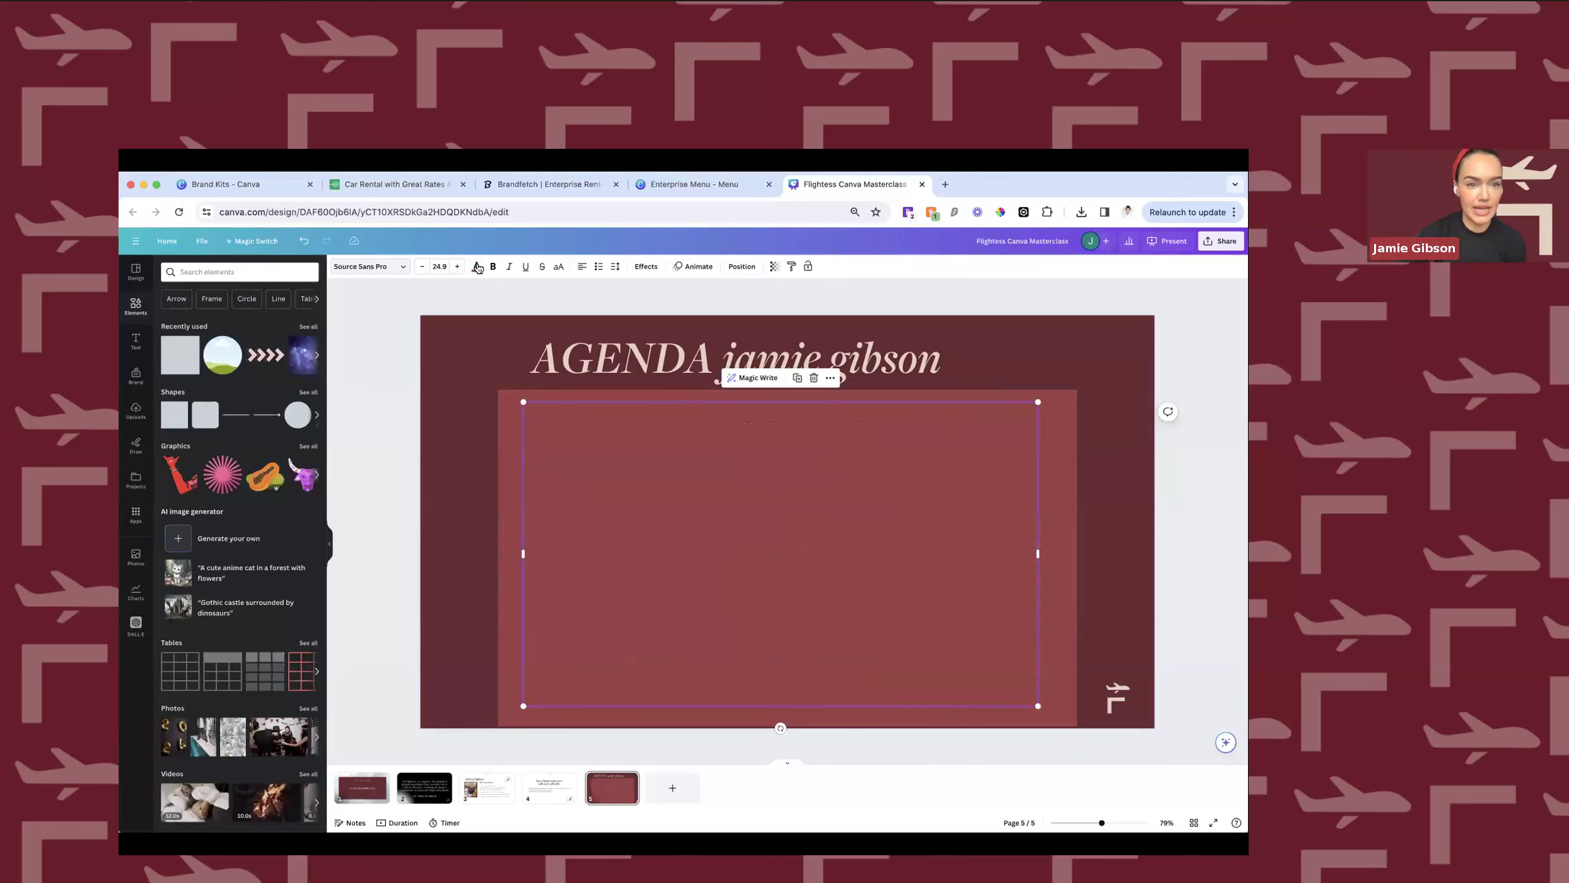
click(477, 267)
click(316, 325)
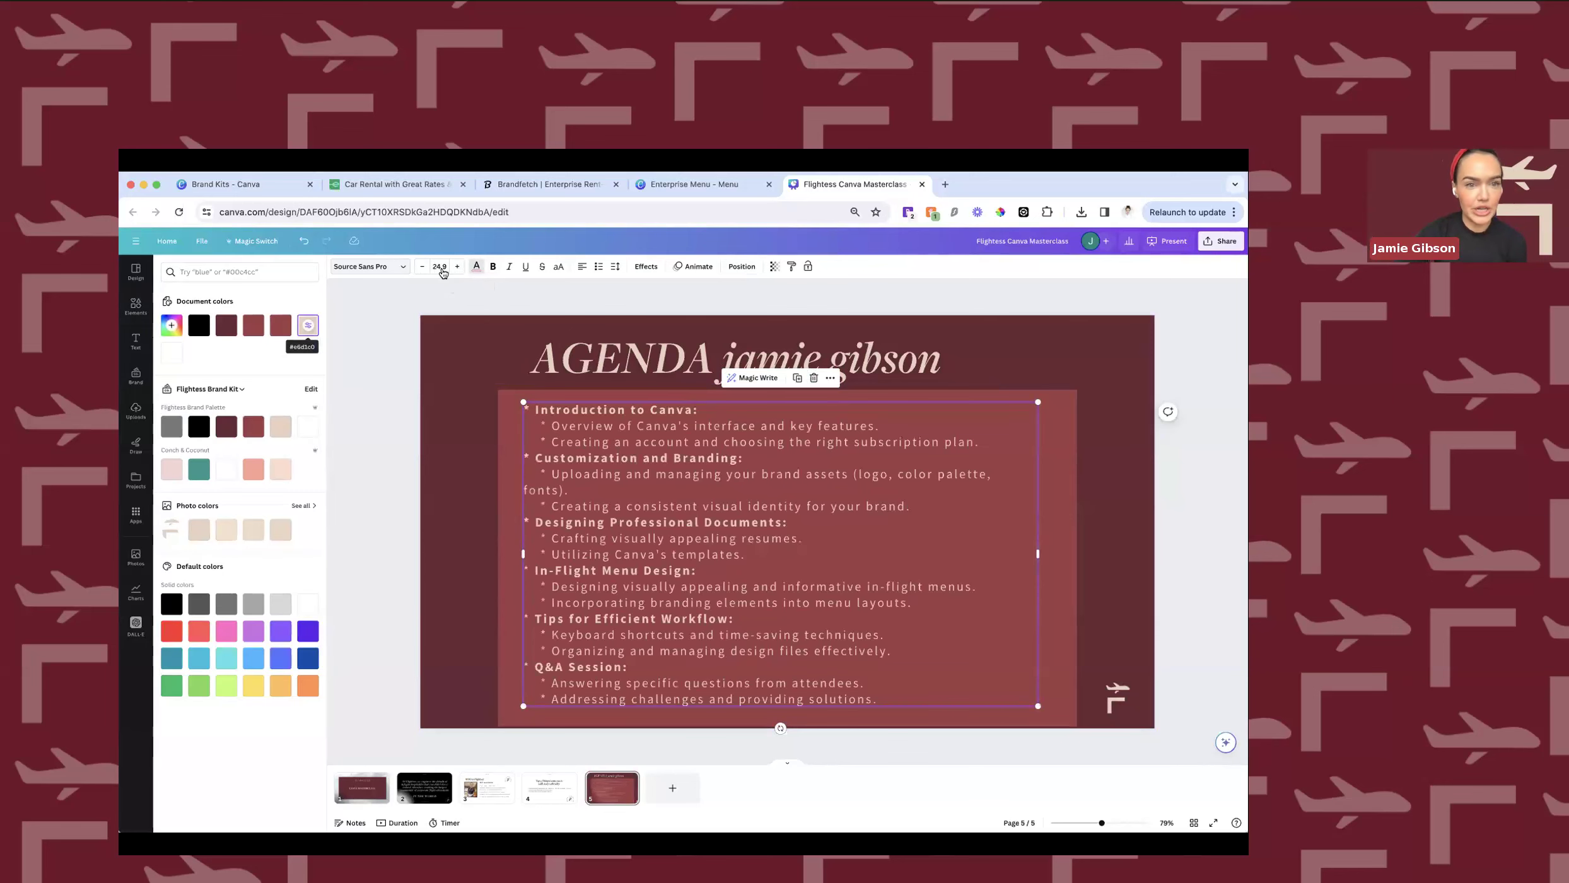
Browse the fonts and font style categories available for the agenda list text.
click(369, 267)
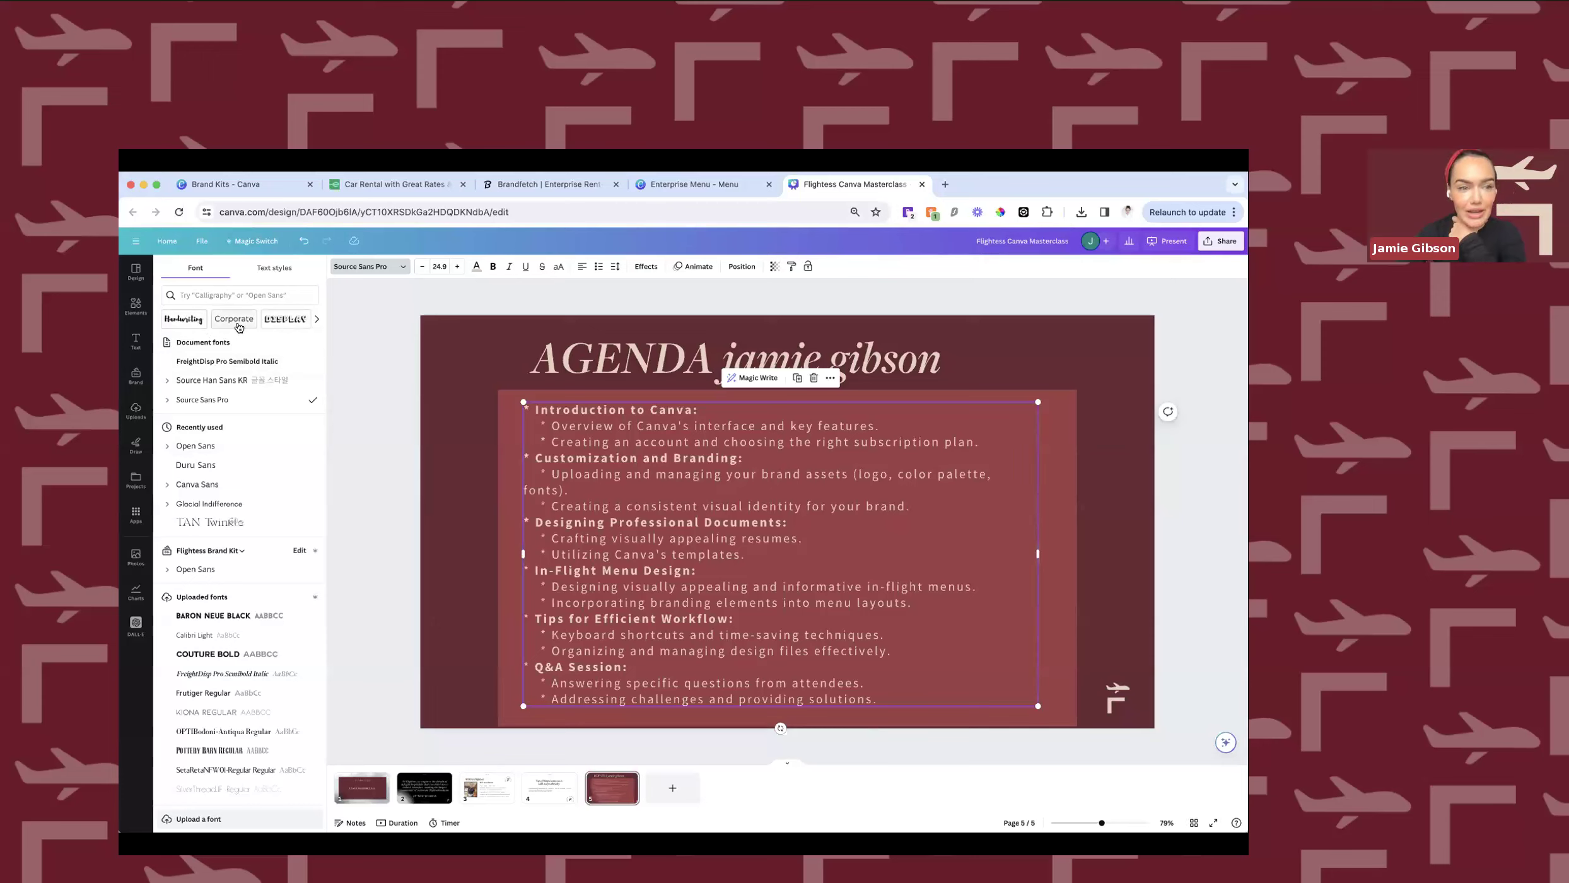
click(316, 323)
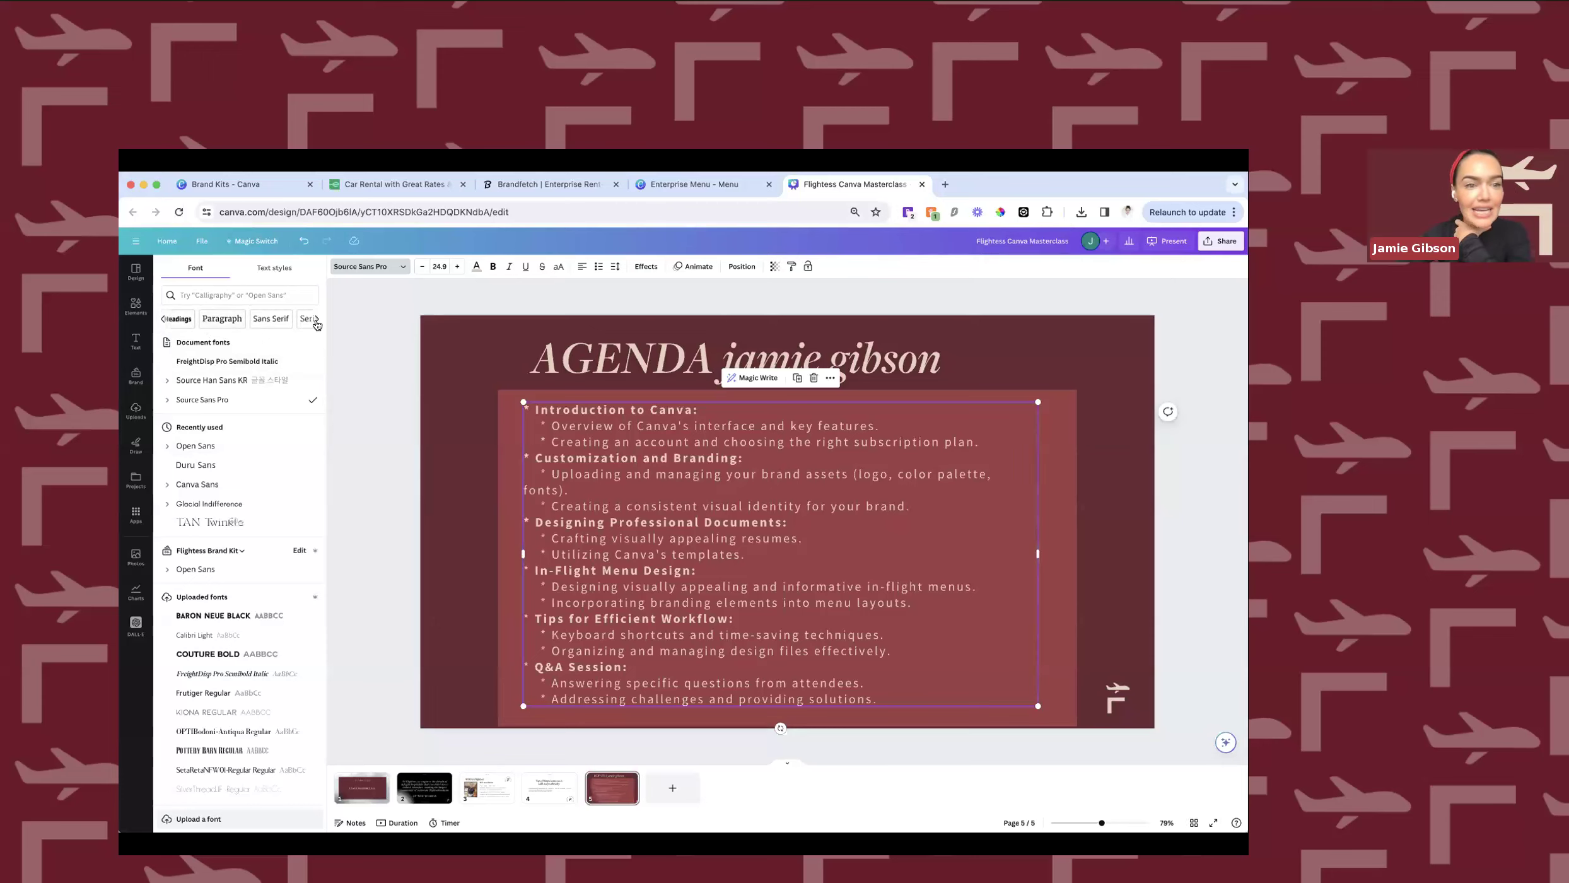
click(316, 323)
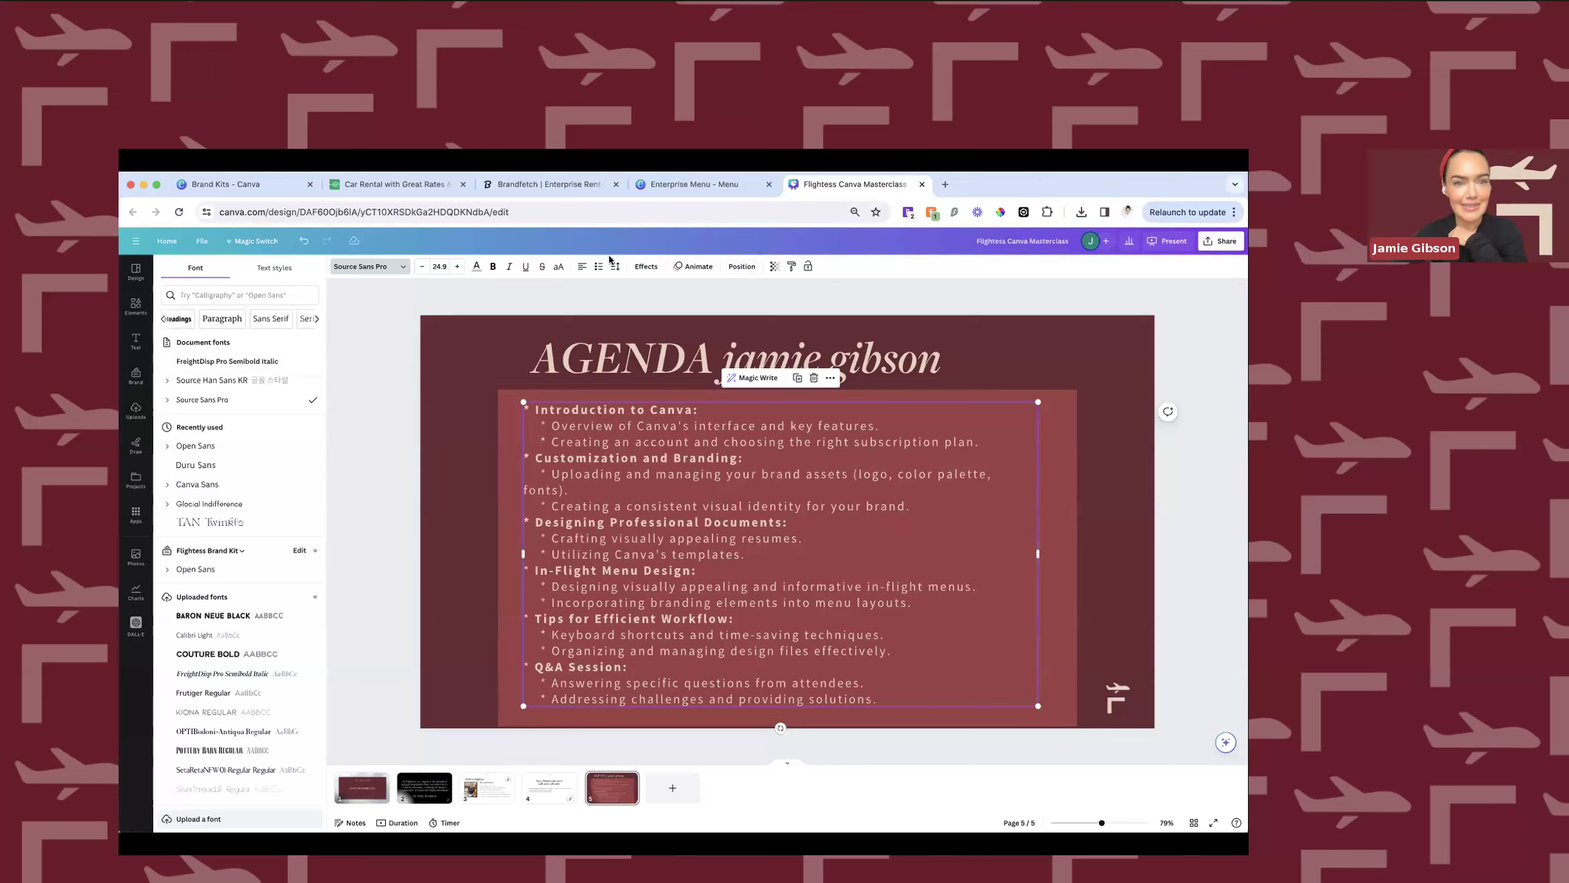
Open the design's download settings and review the available file types, such as PDF Print, PPTX and MP4 Video.
click(1207, 244)
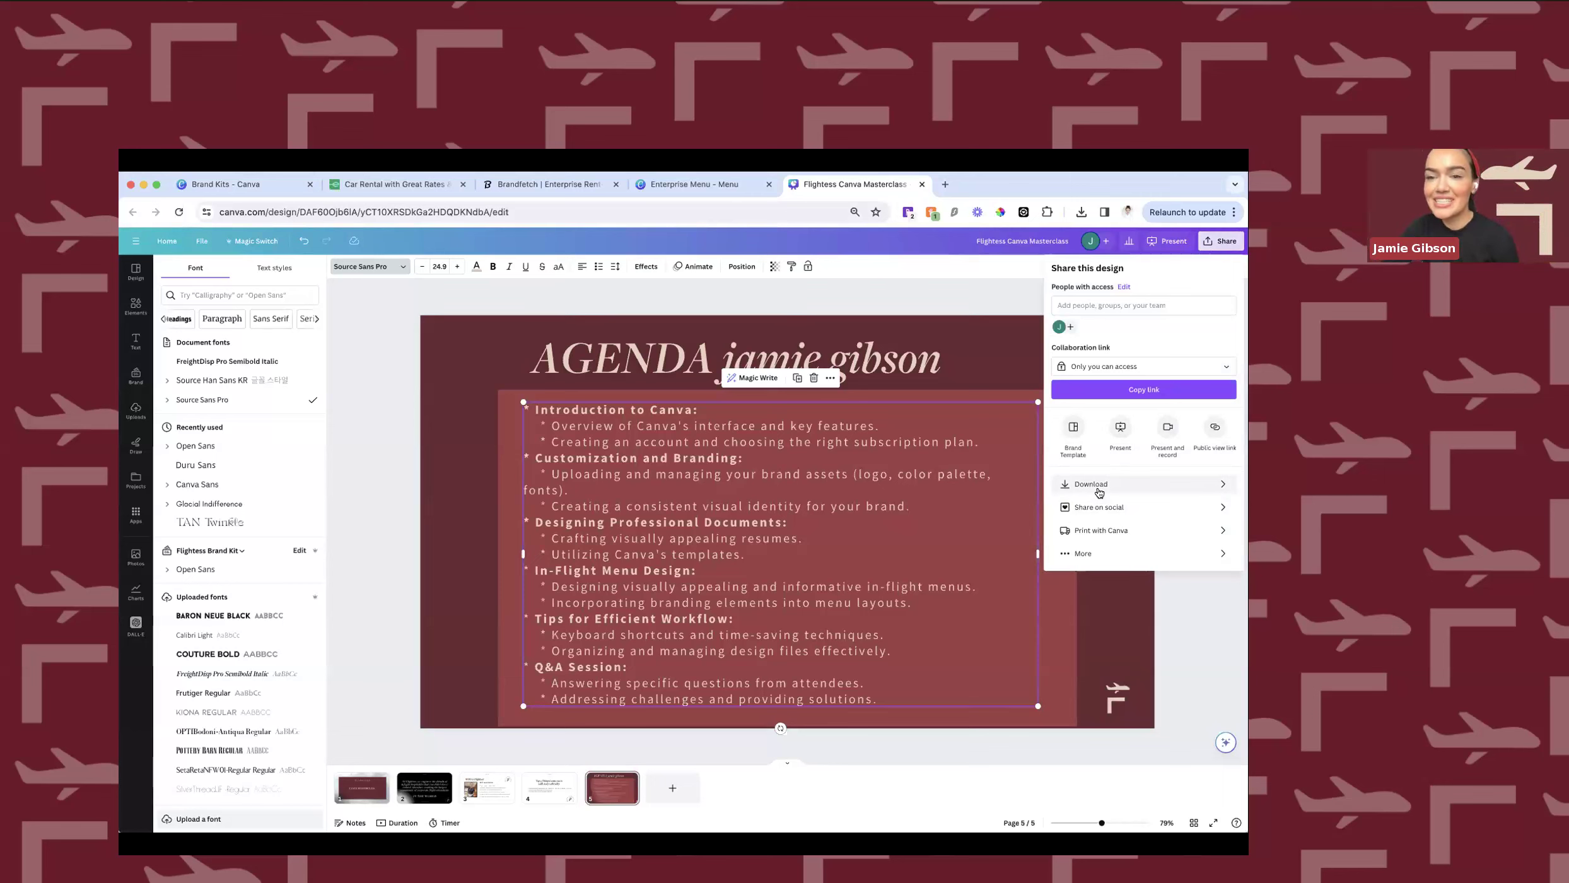
click(1099, 492)
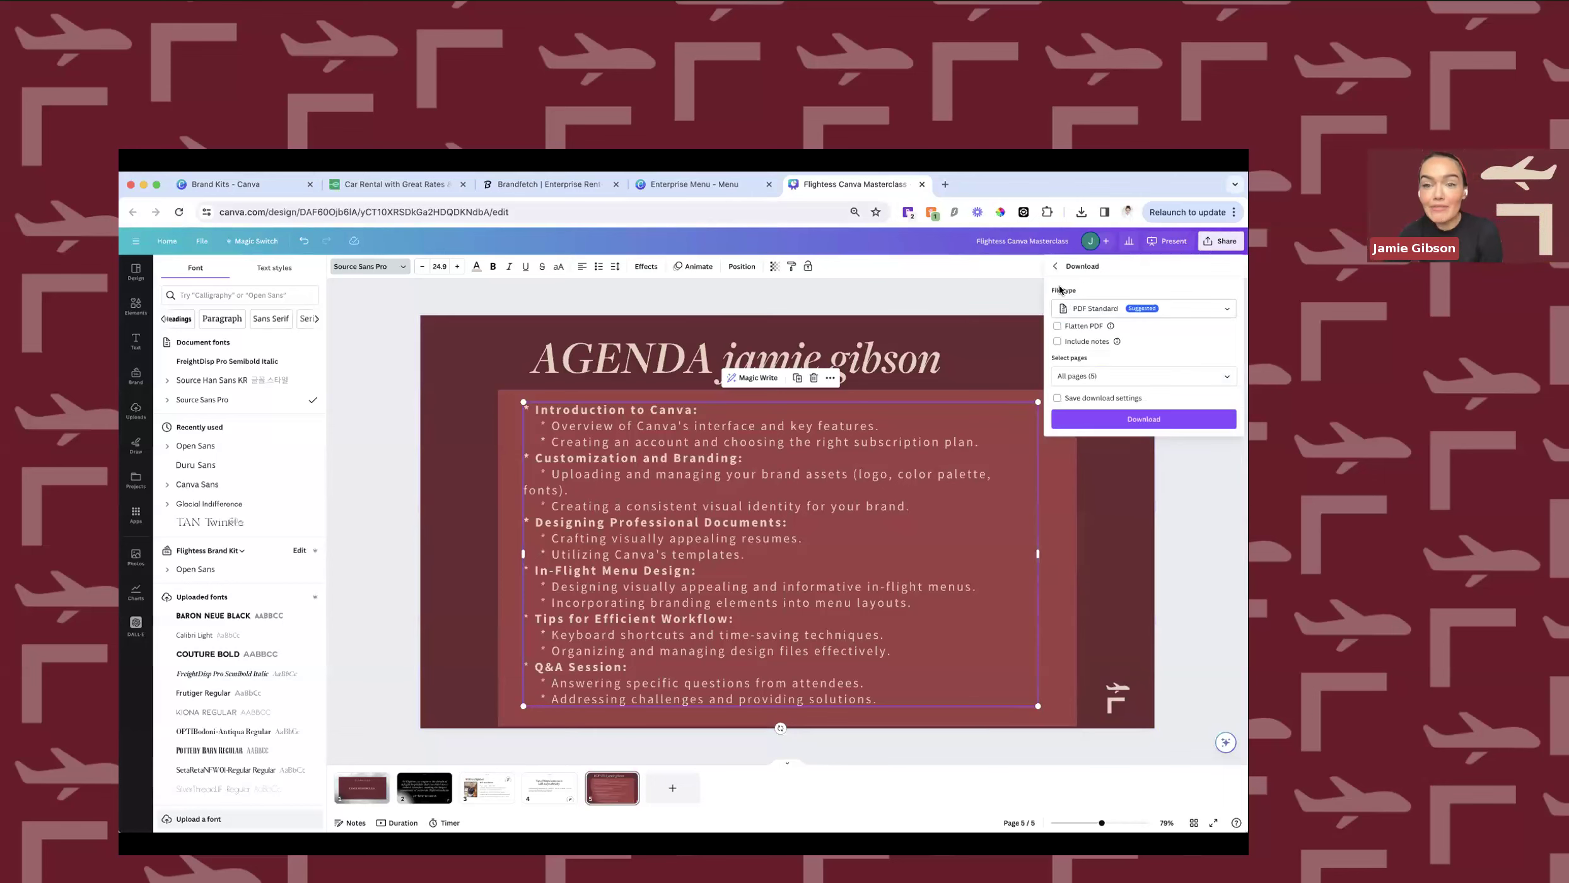
click(1097, 315)
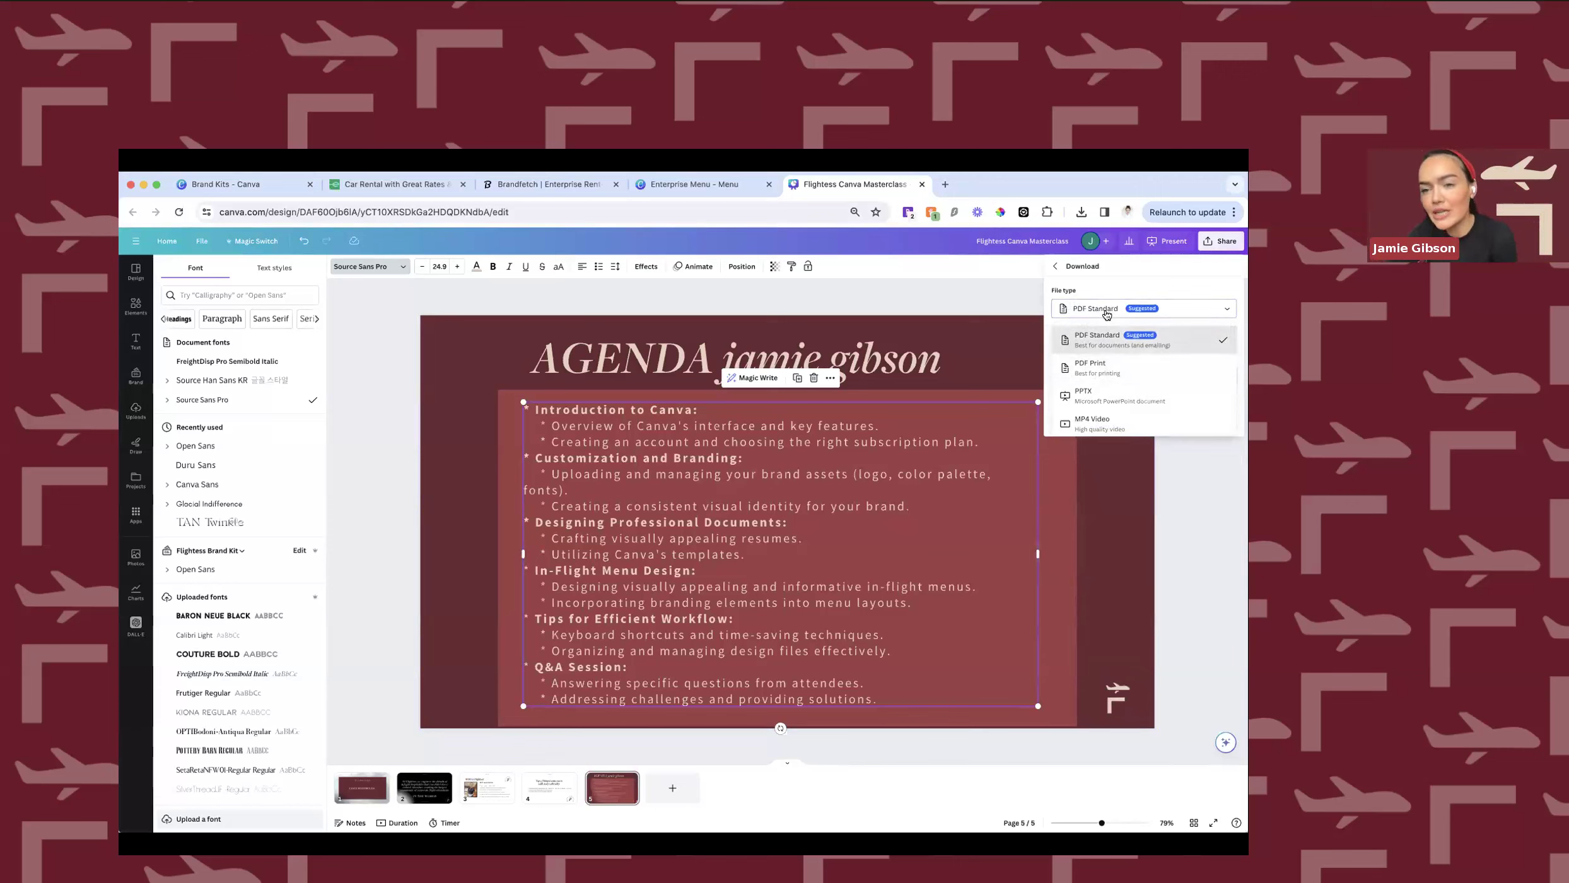
click(1145, 317)
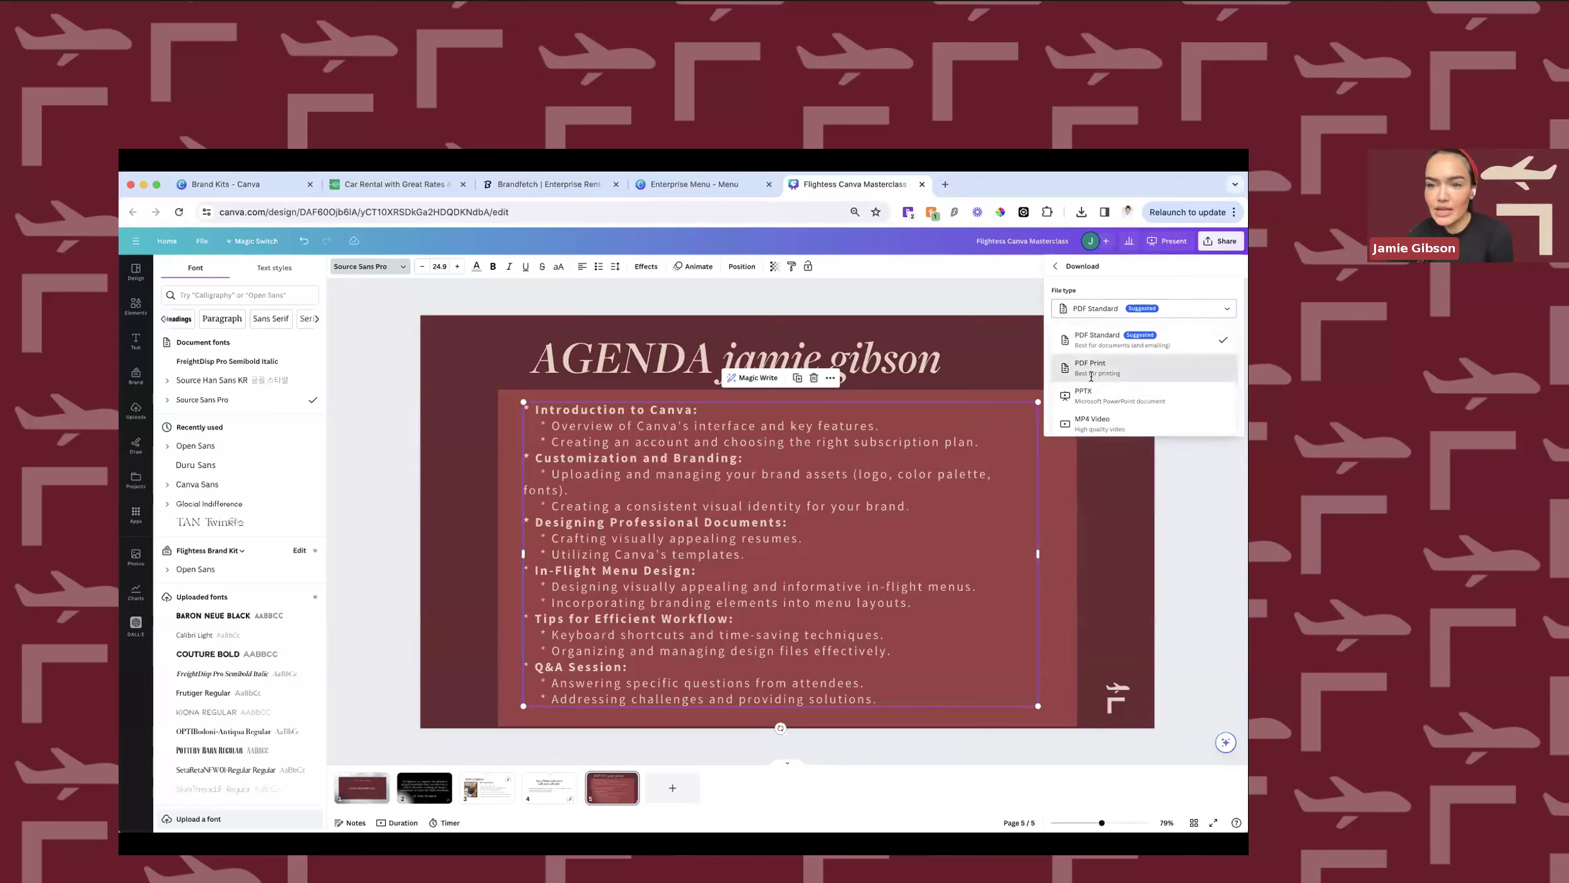
Exclude pages 1 and 2 from the download so that only pages 3-5 are selected.
click(1227, 378)
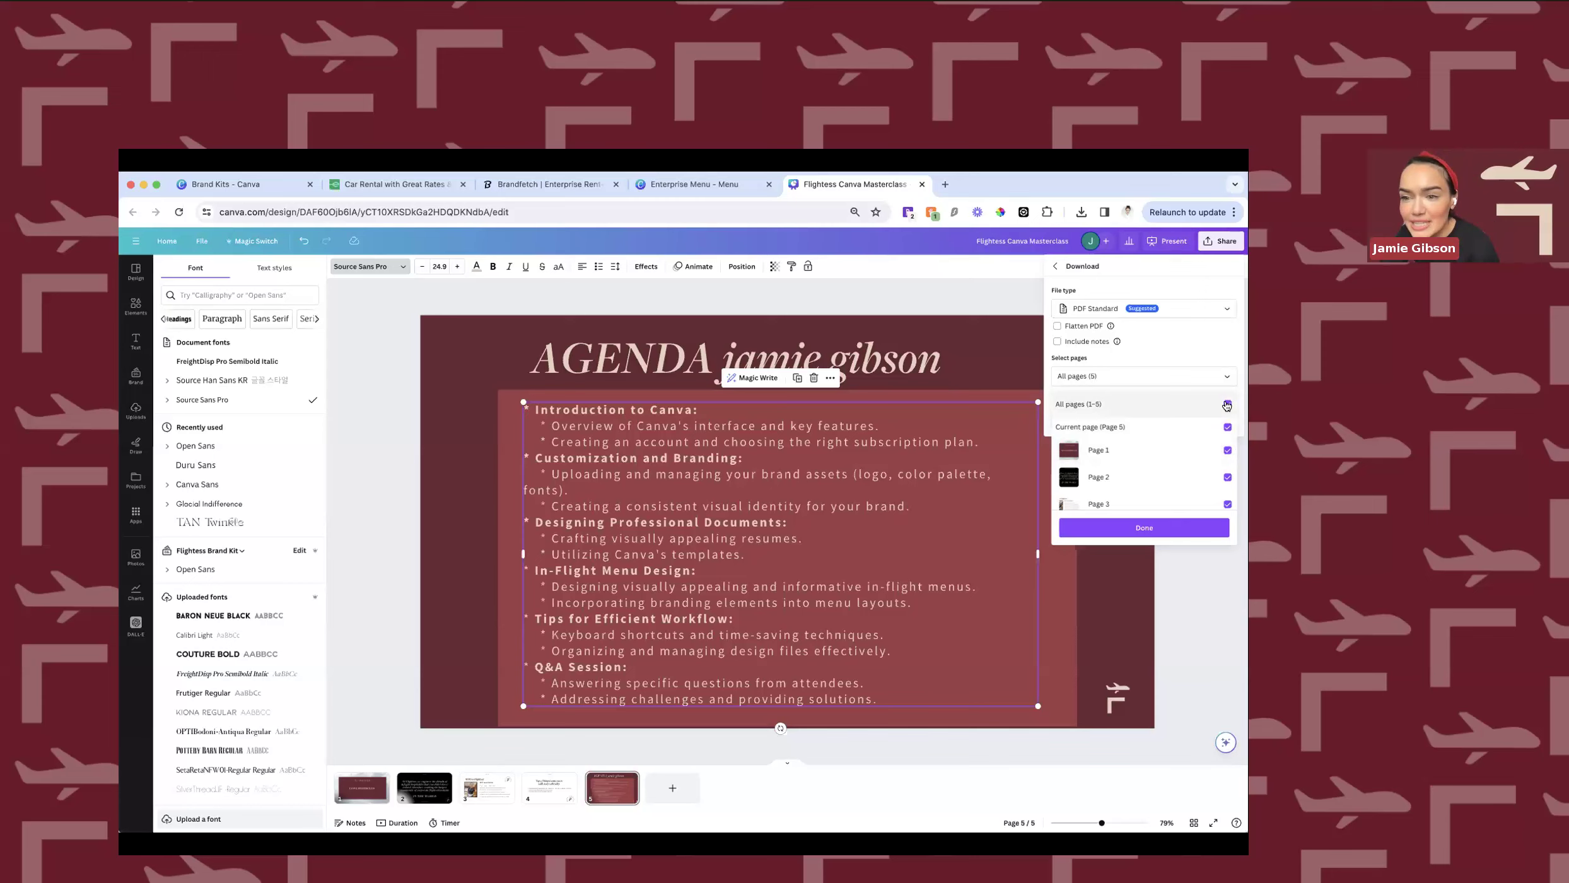
scroll(1226, 407, down, 2)
click(1225, 414)
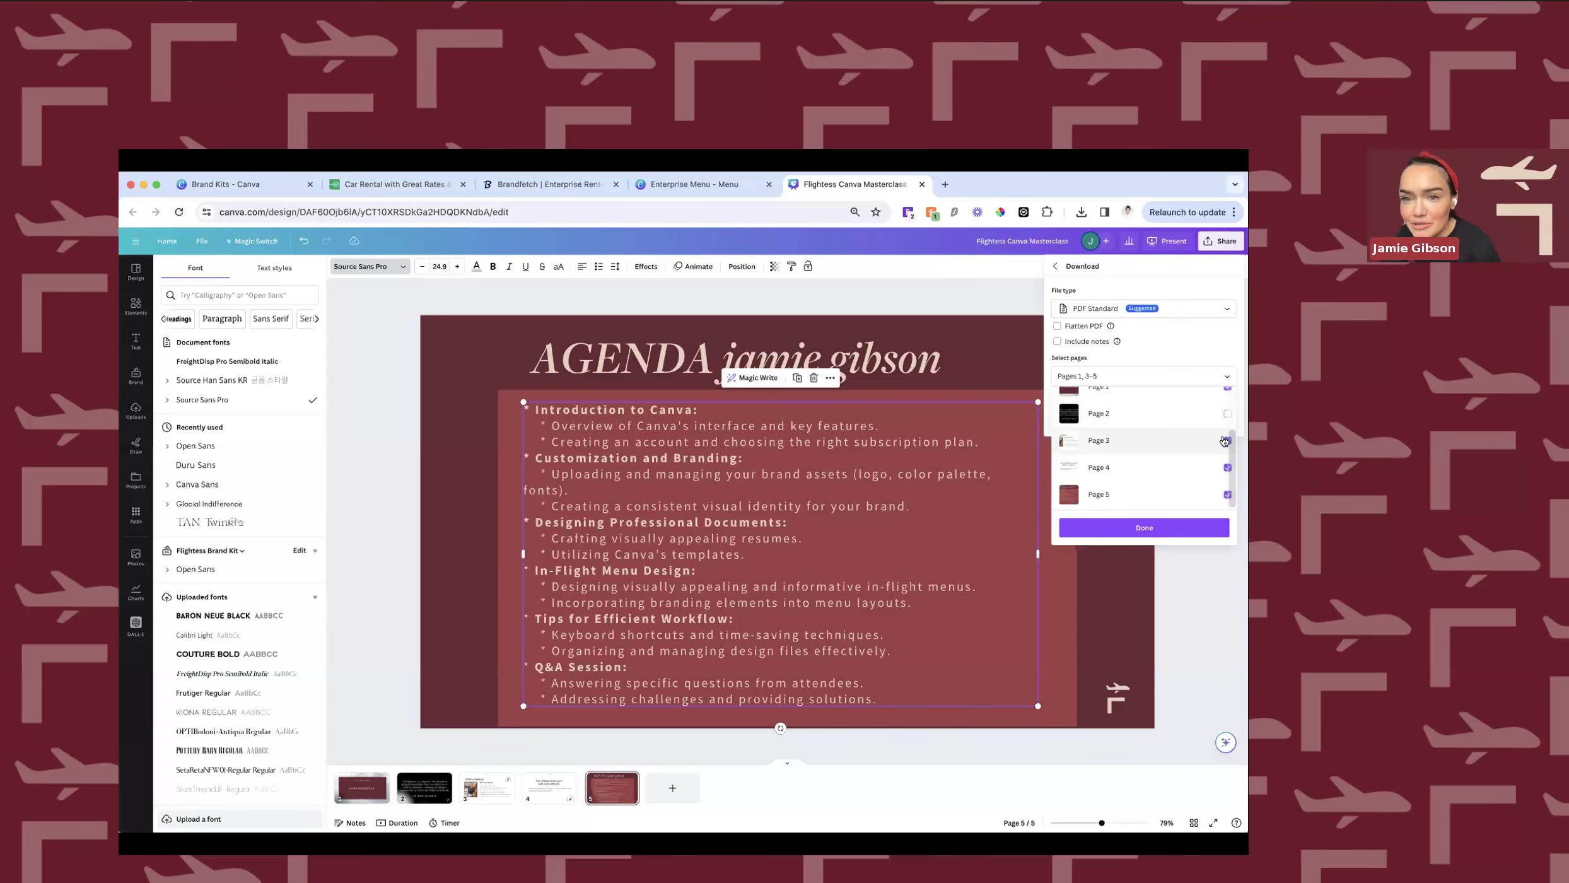
click(1227, 386)
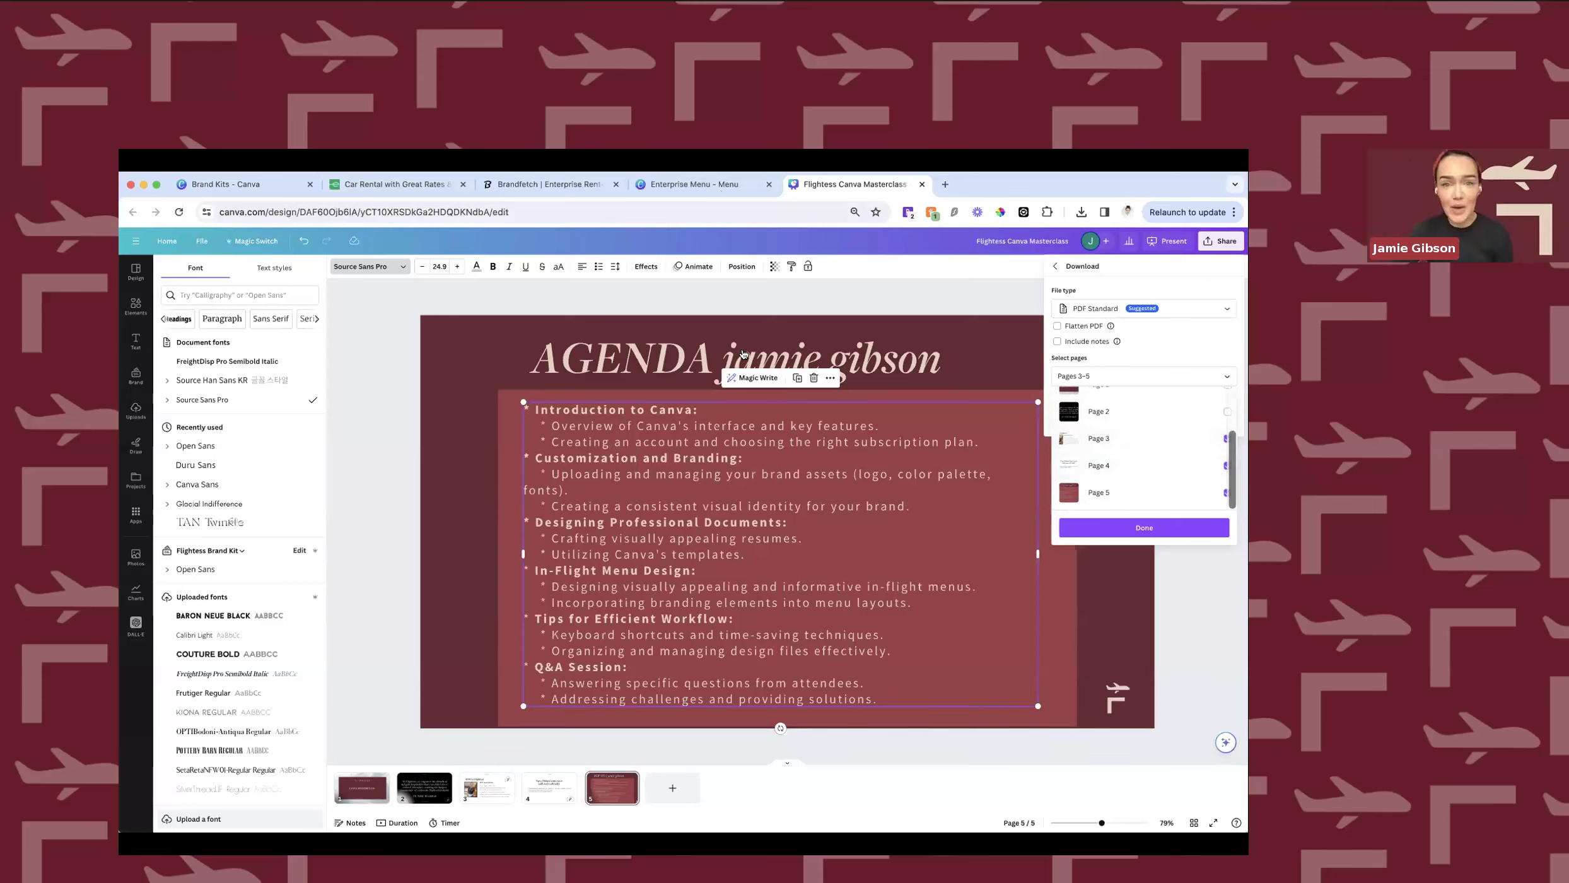
click(752, 382)
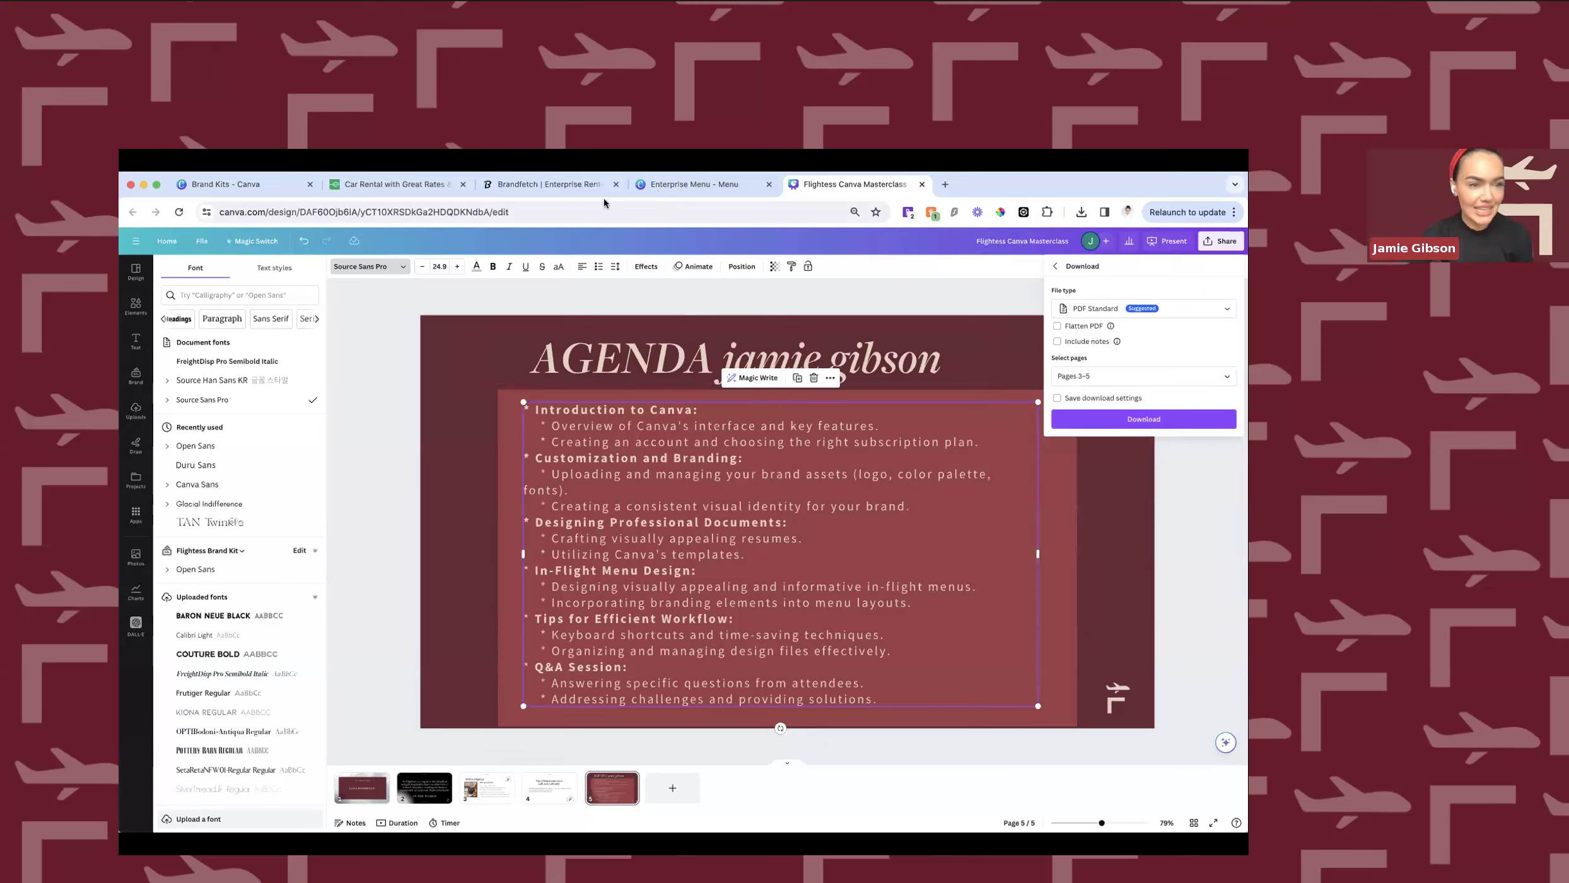
Look through the presentation templates and the elements library, including its search categories.
click(135, 301)
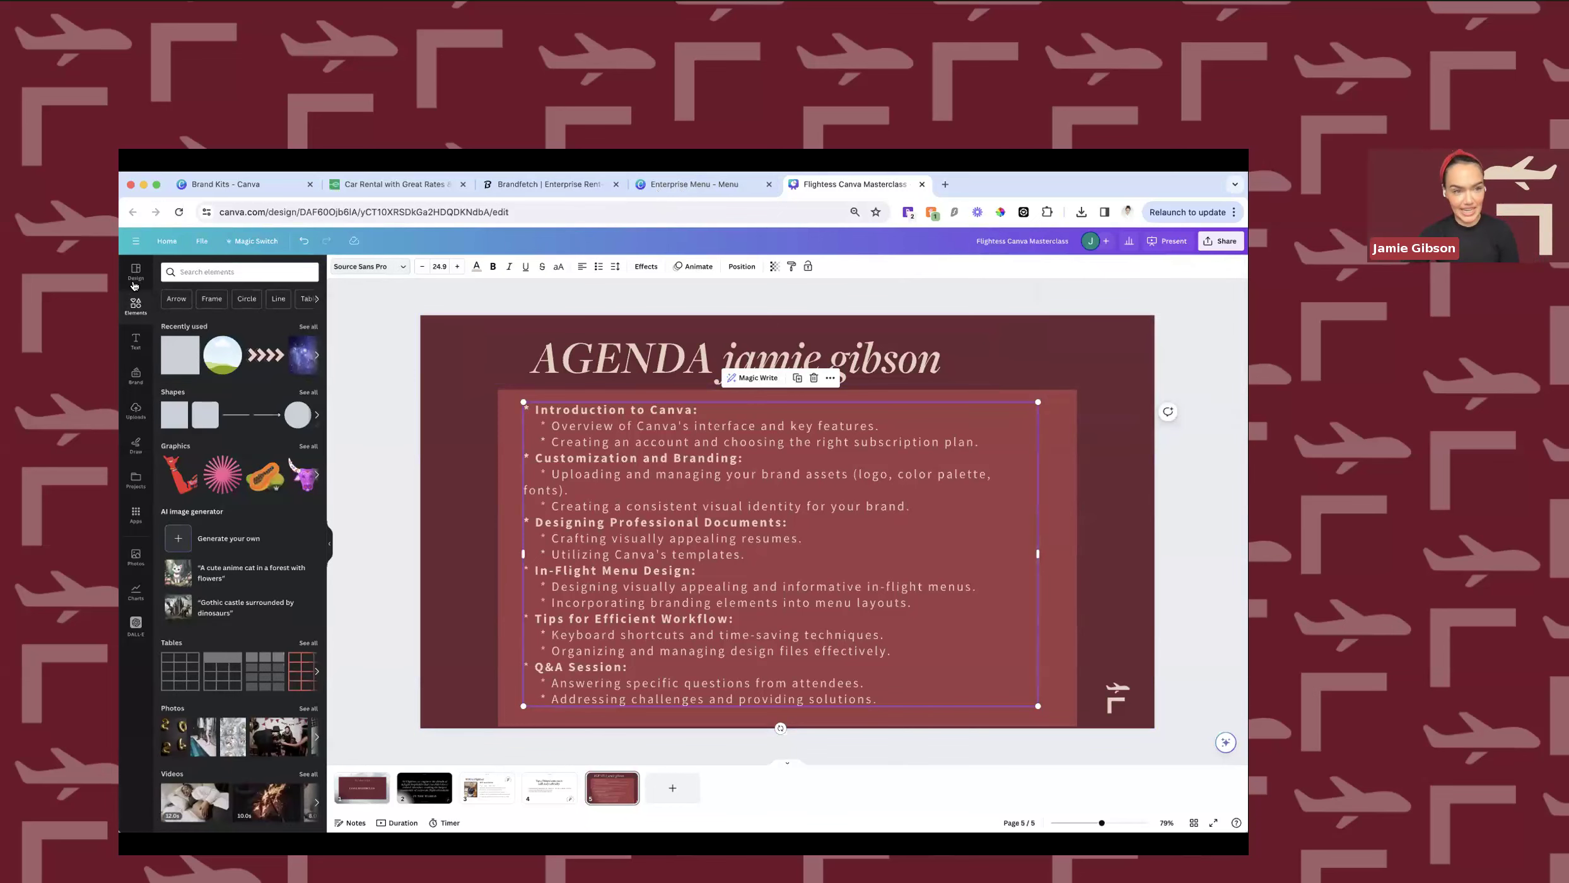
click(134, 284)
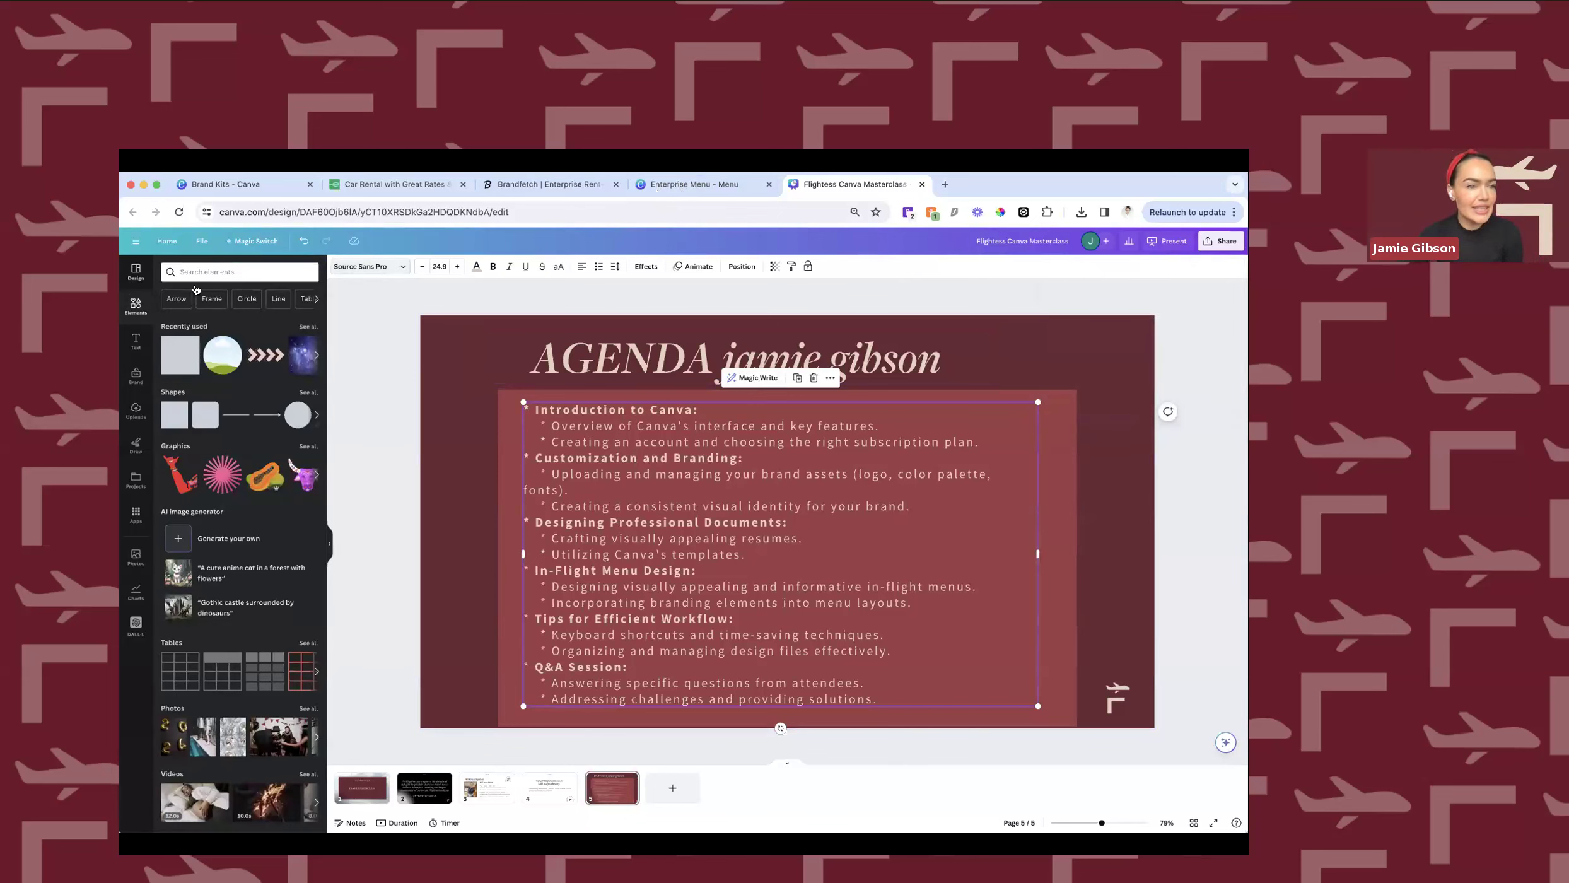
triple_click(237, 271)
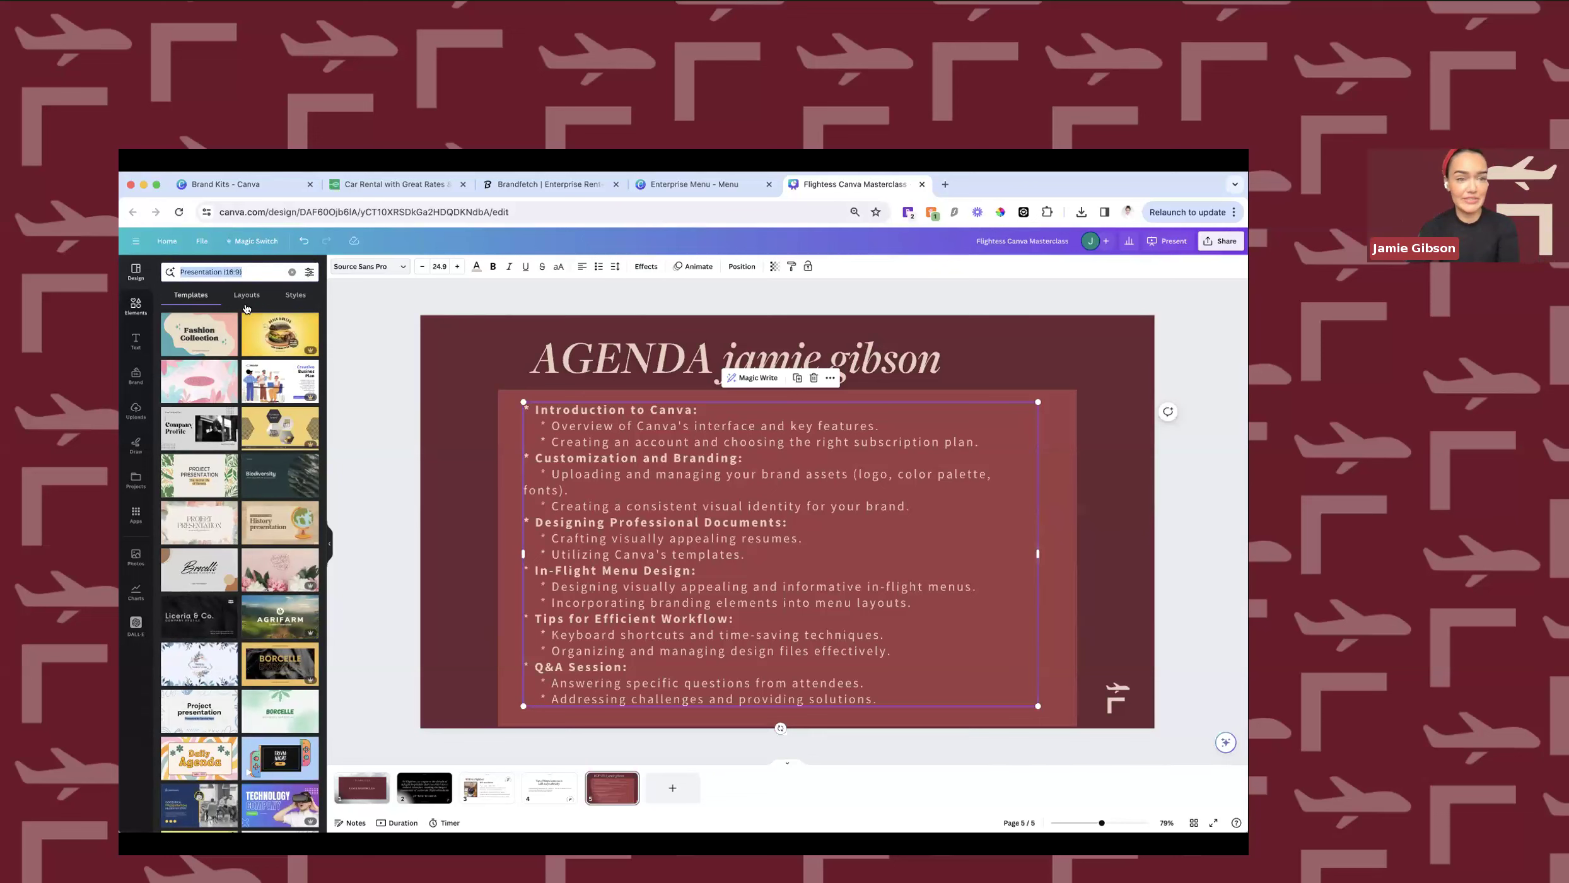
click(135, 305)
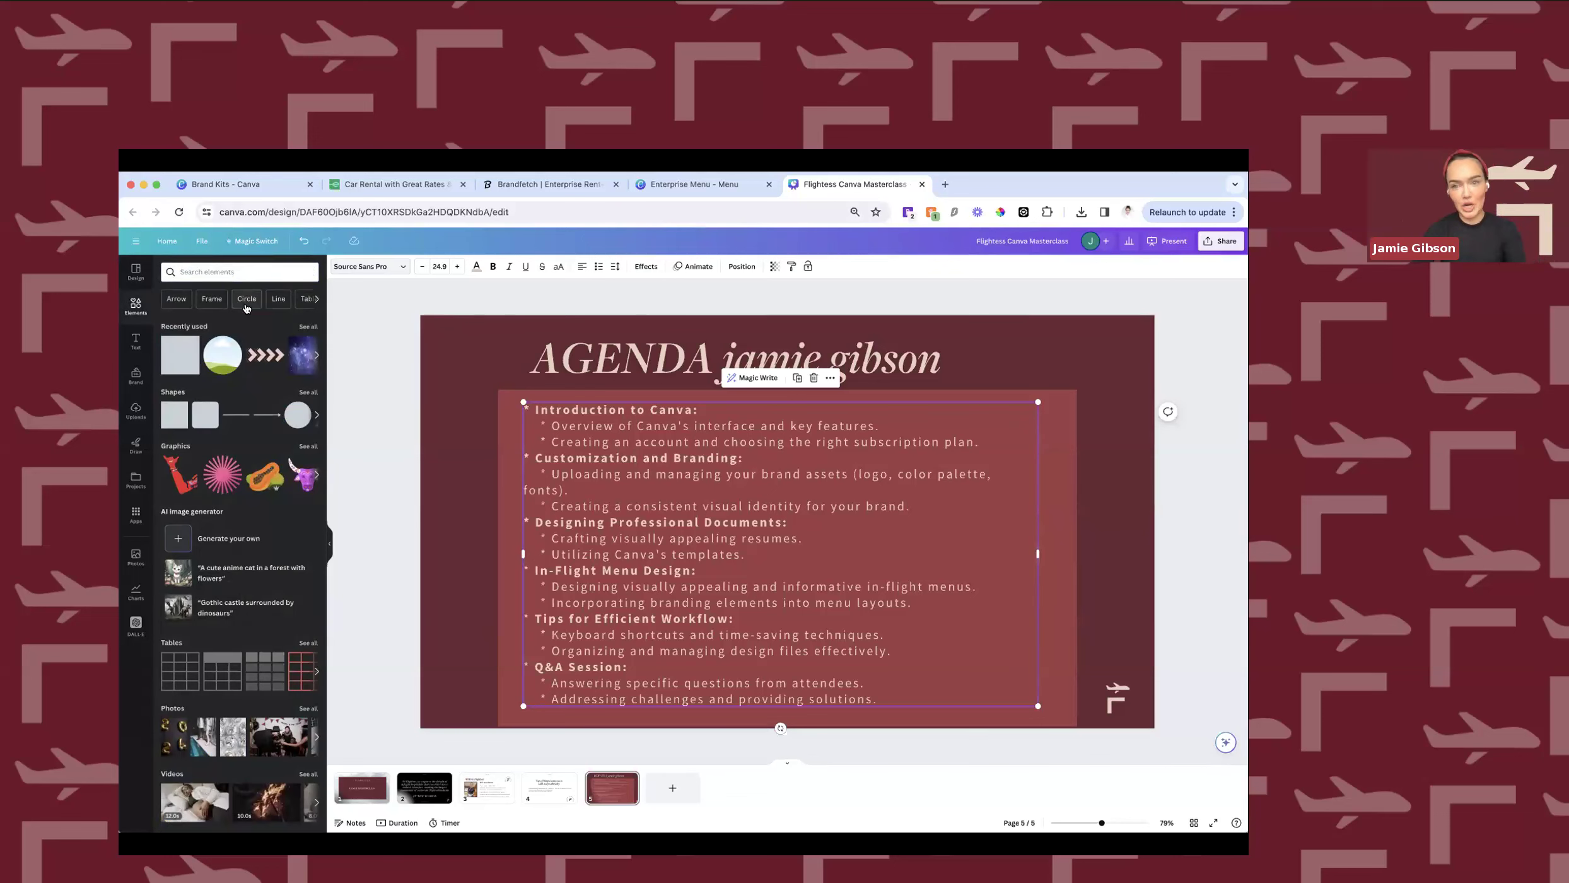
click(194, 272)
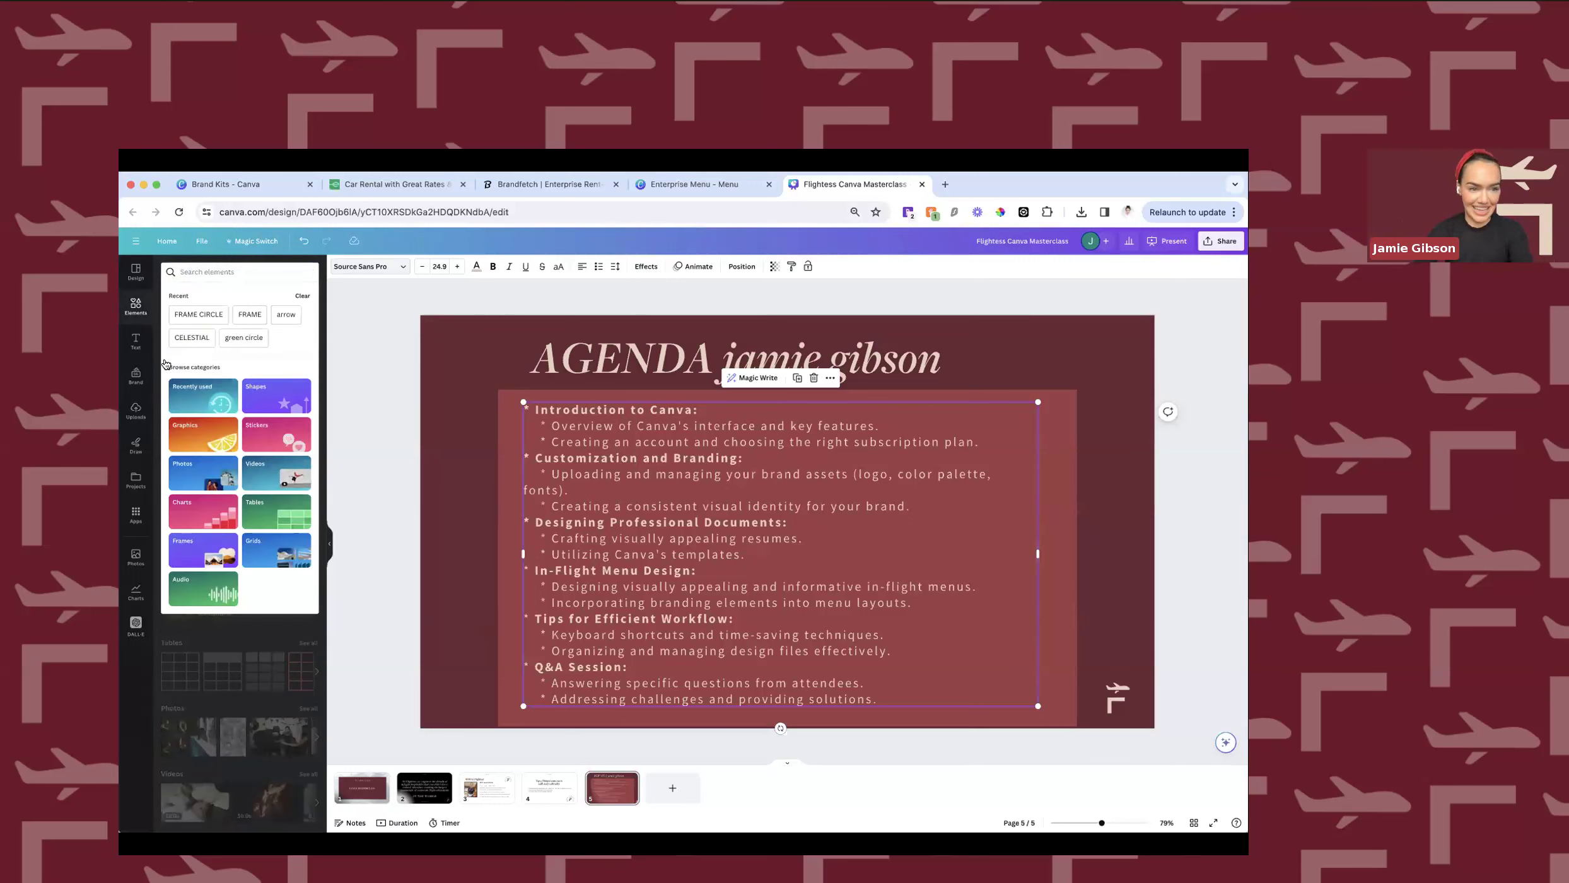
Browse the default text styles and the font combinations.
click(135, 343)
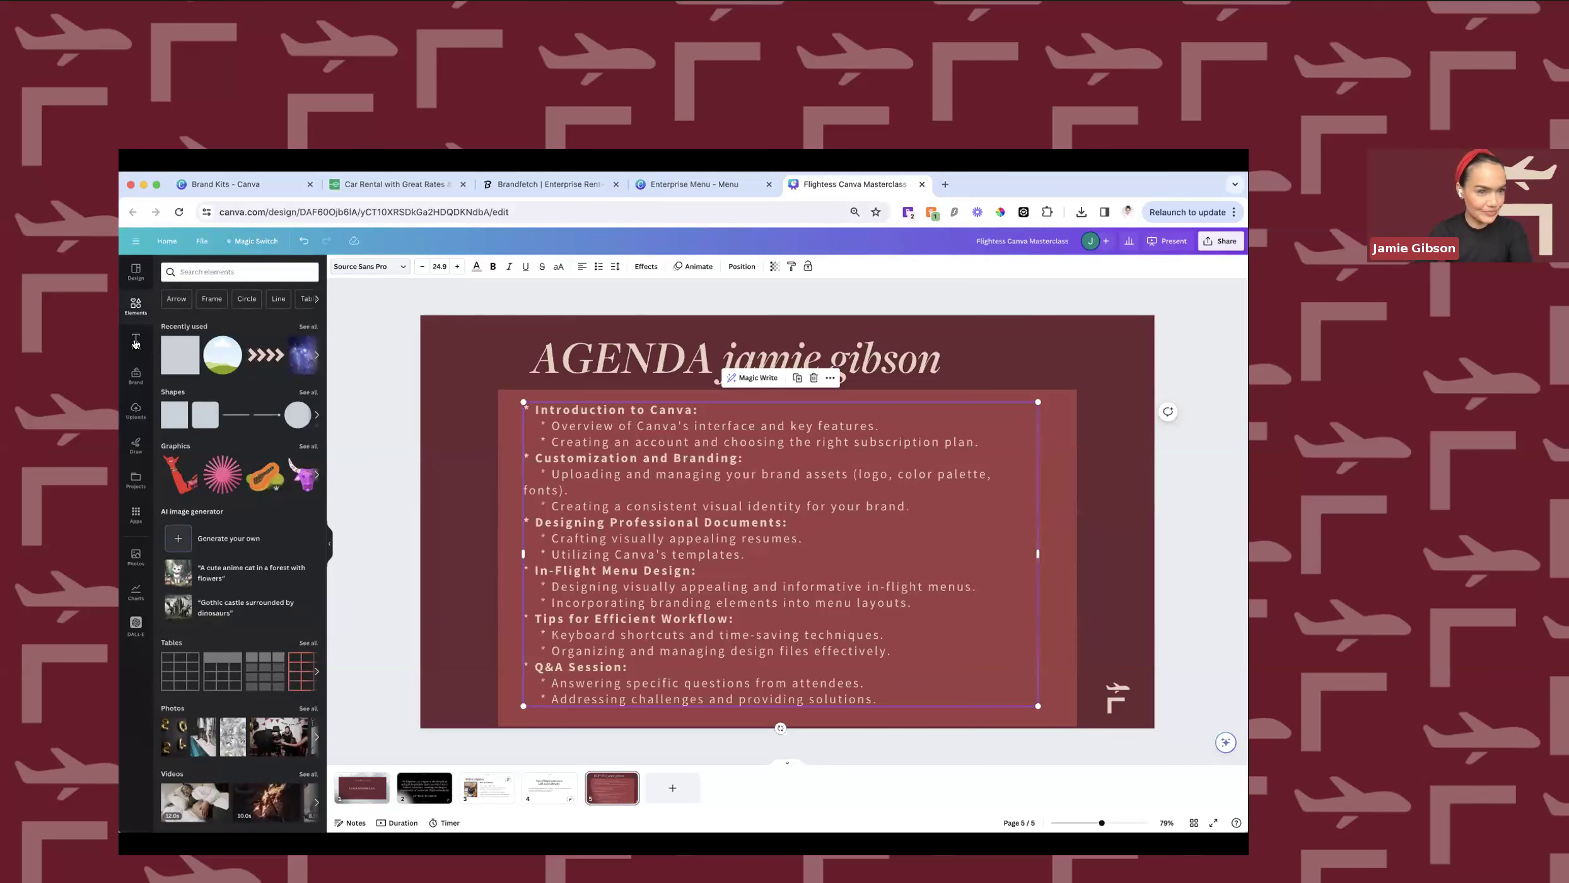
click(135, 344)
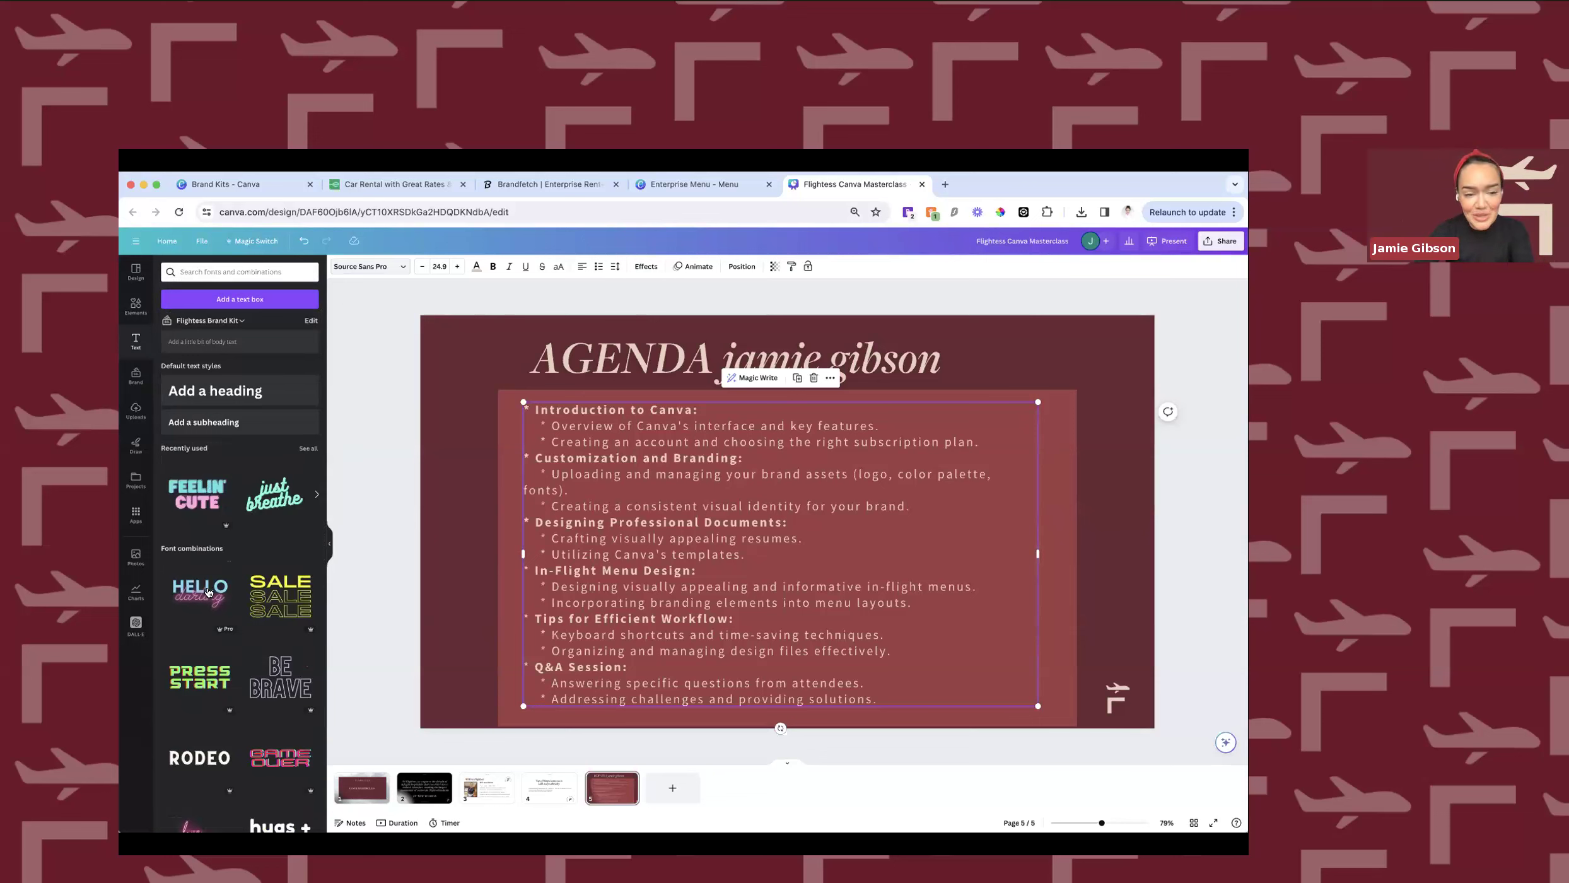
scroll(209, 592, down, 7)
scroll(208, 591, up, 8)
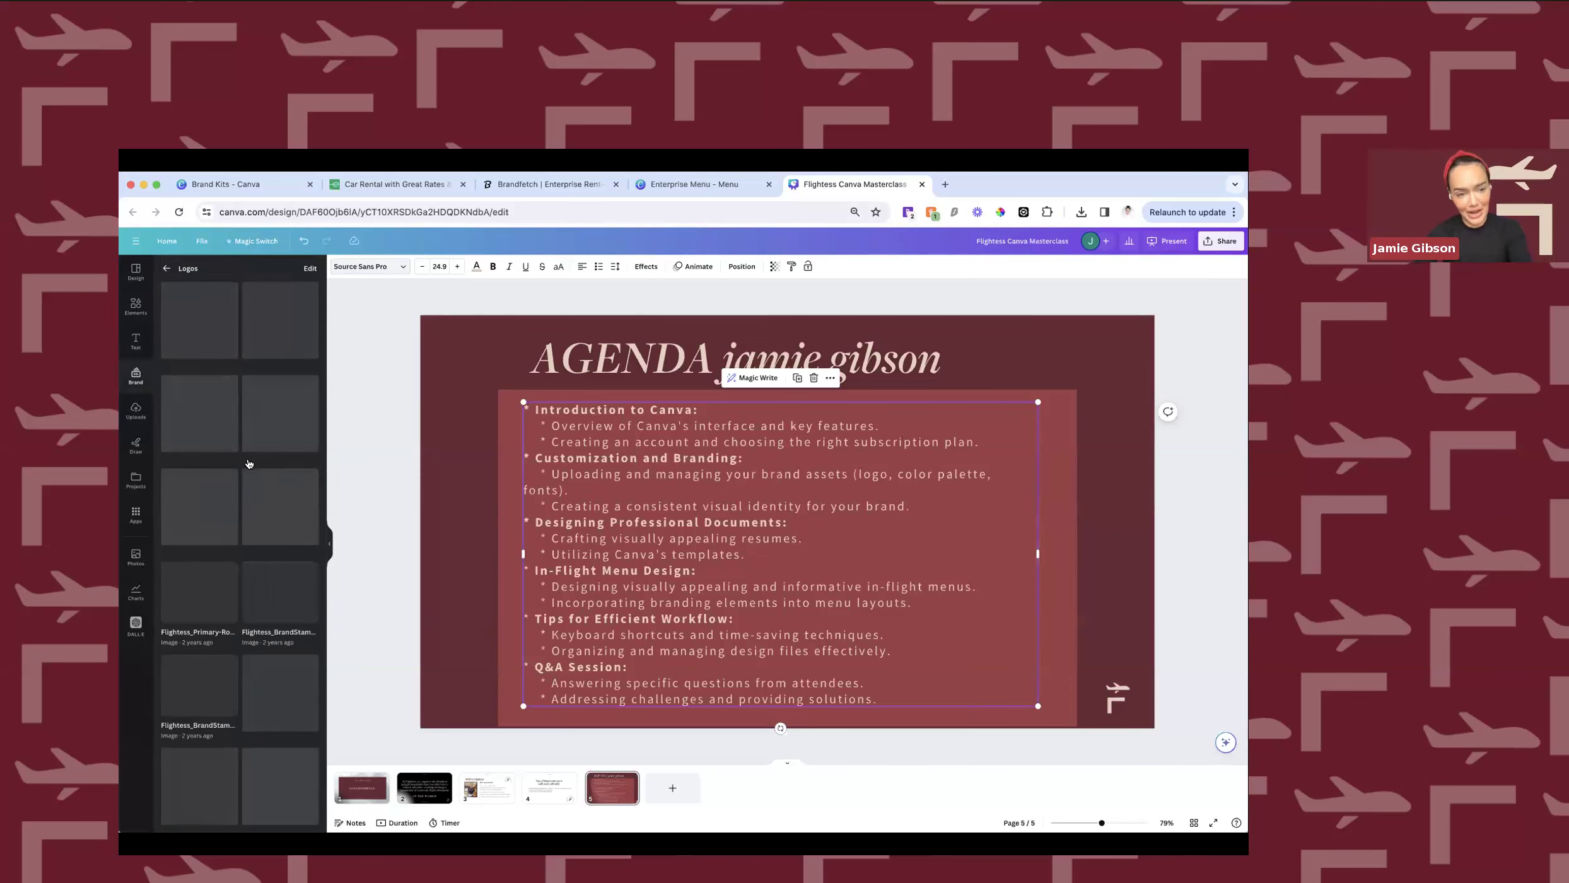
Browse the brand kit's logos and the uploaded media files.
scroll(250, 463, down, 2)
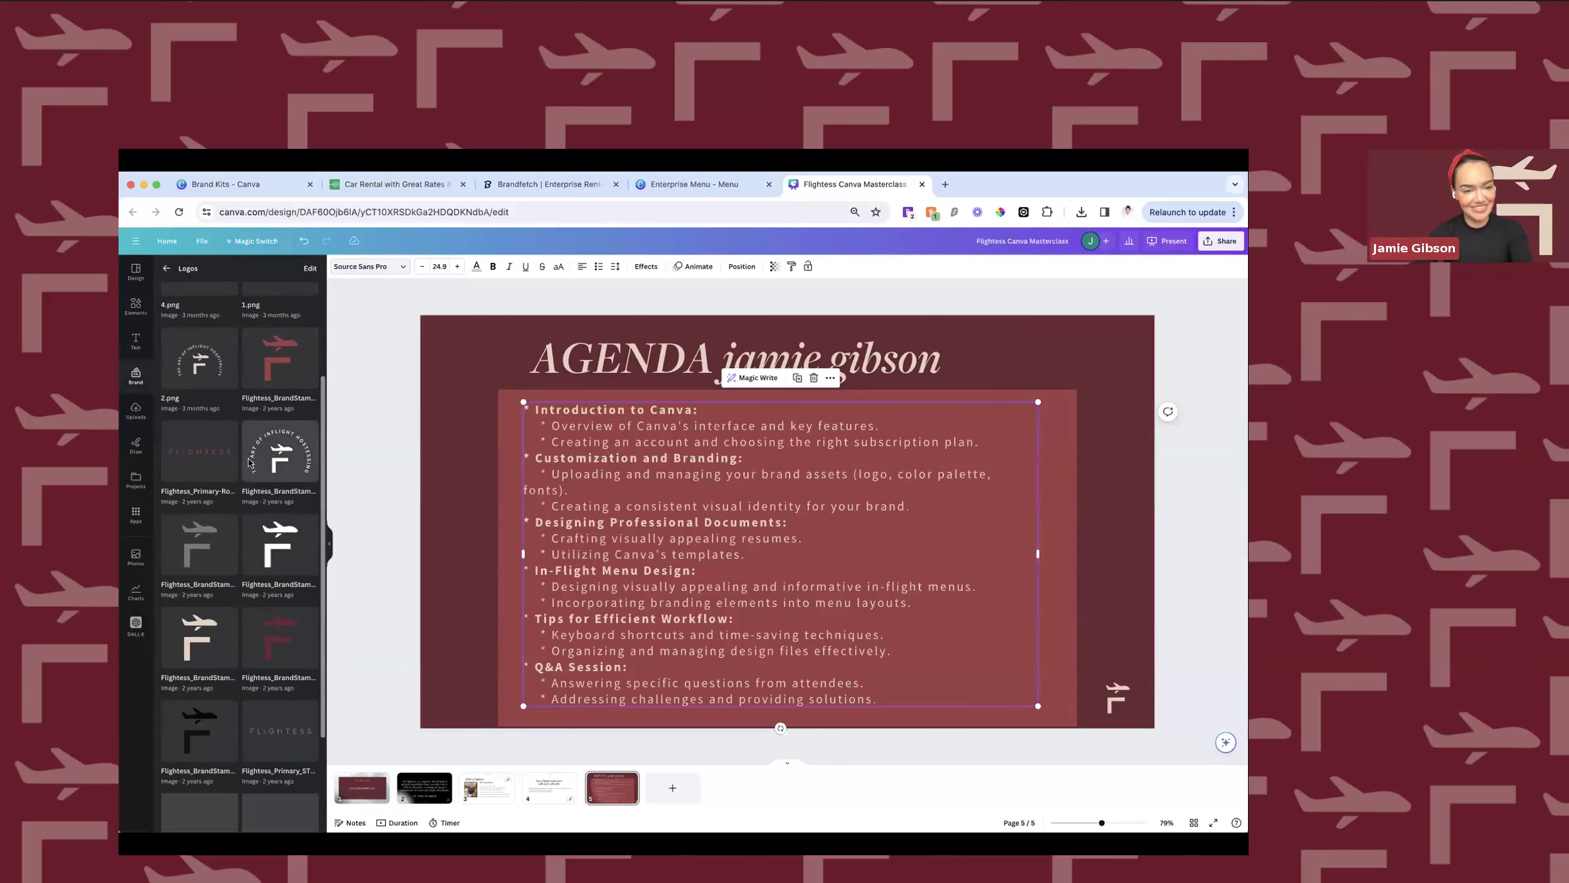
scroll(249, 464, up, 2)
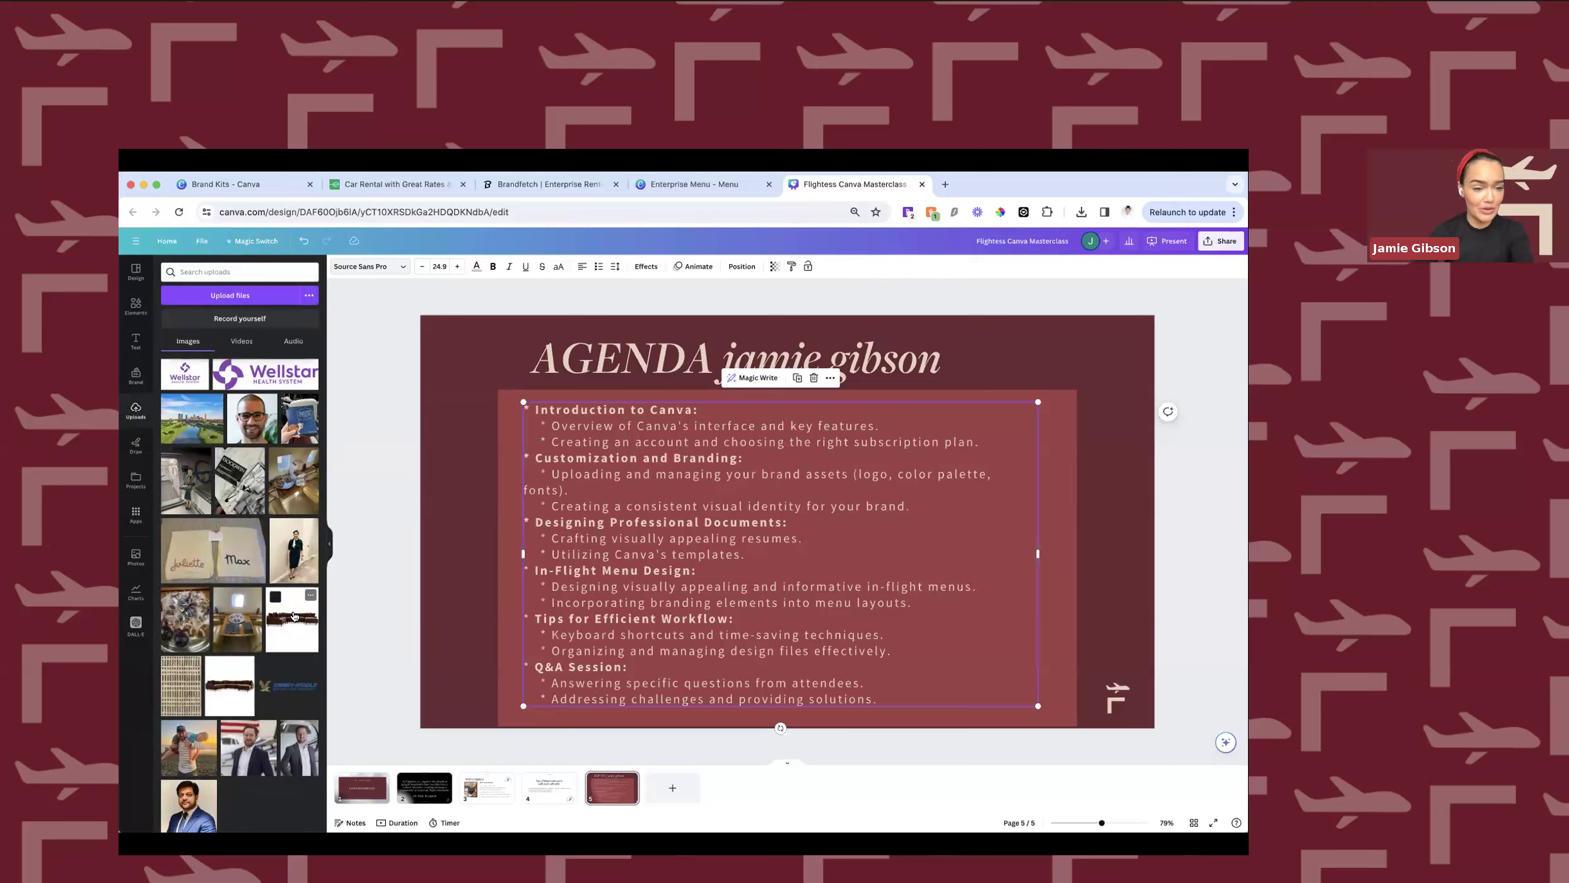
scroll(215, 455, down, 1)
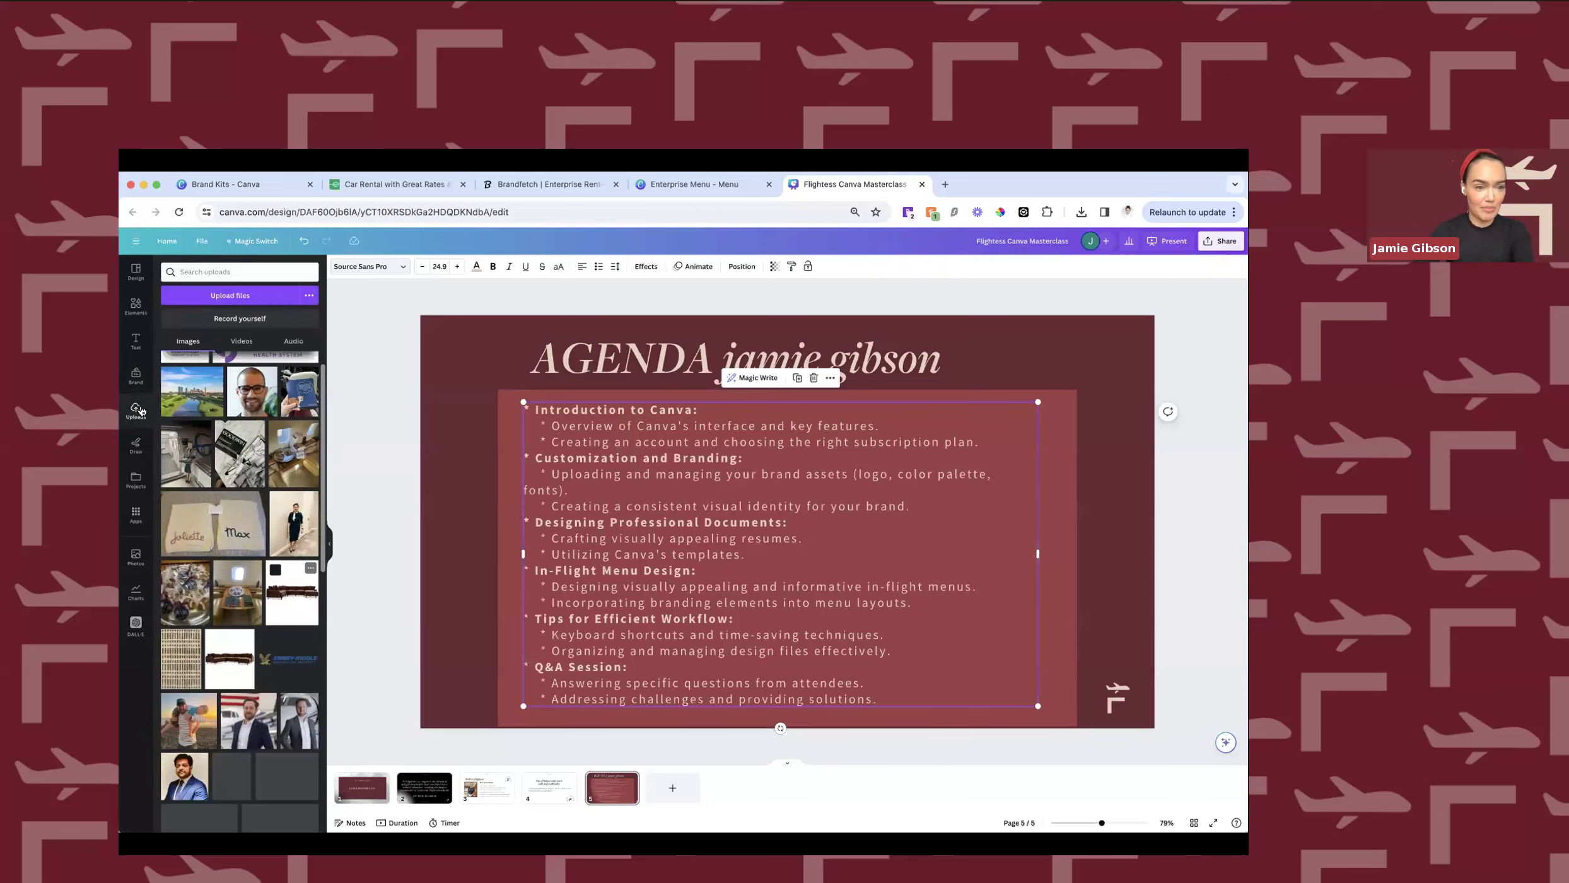
click(235, 342)
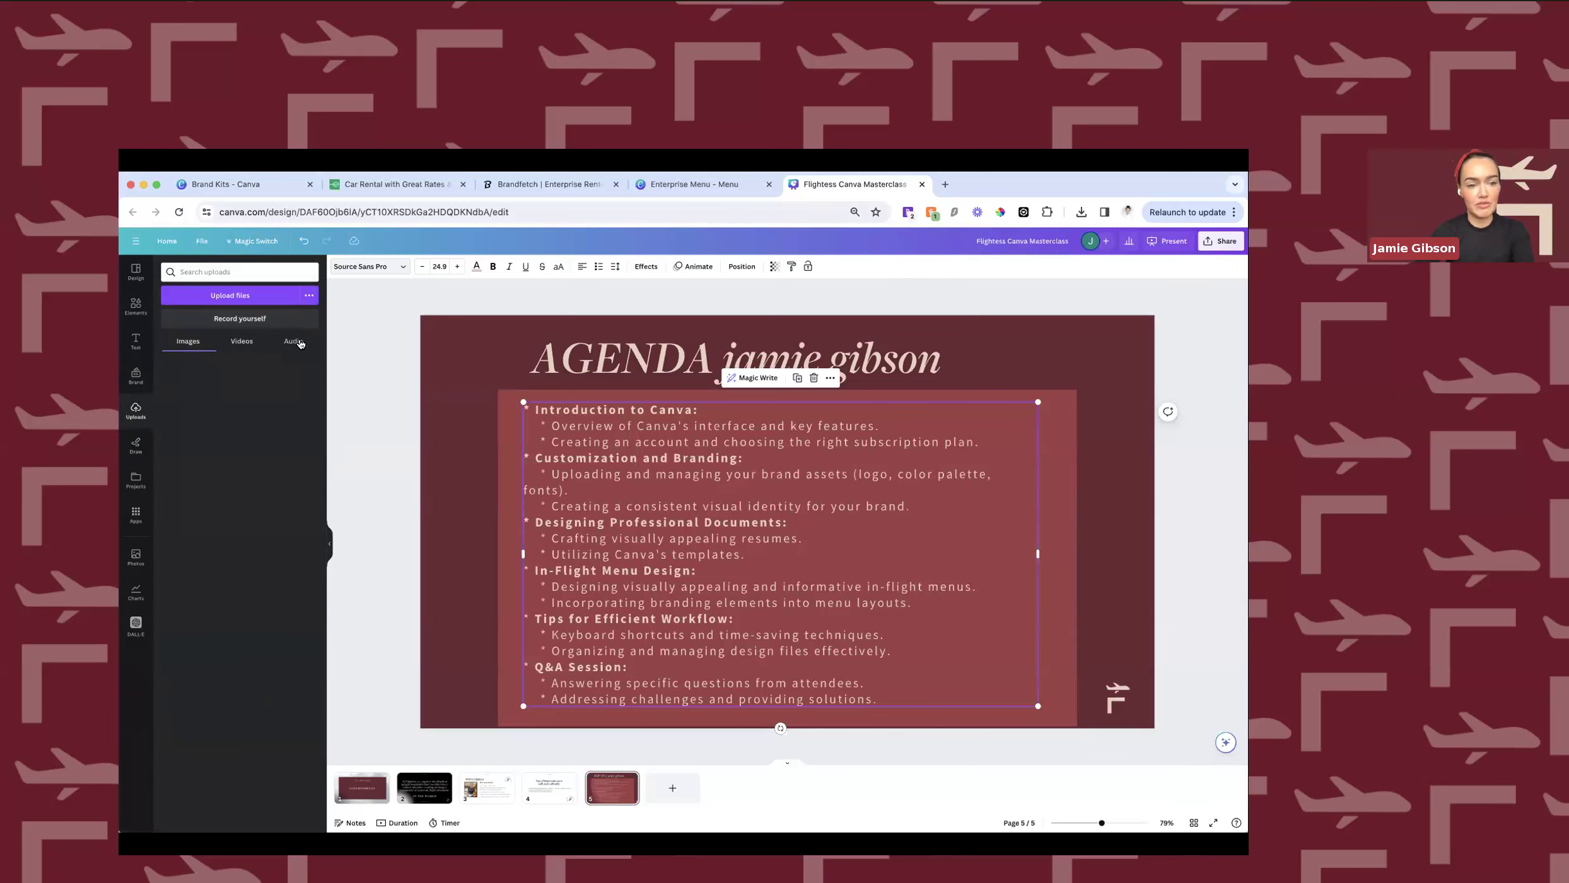
Browse the uploaded images and the designs stored in the projects library.
click(180, 343)
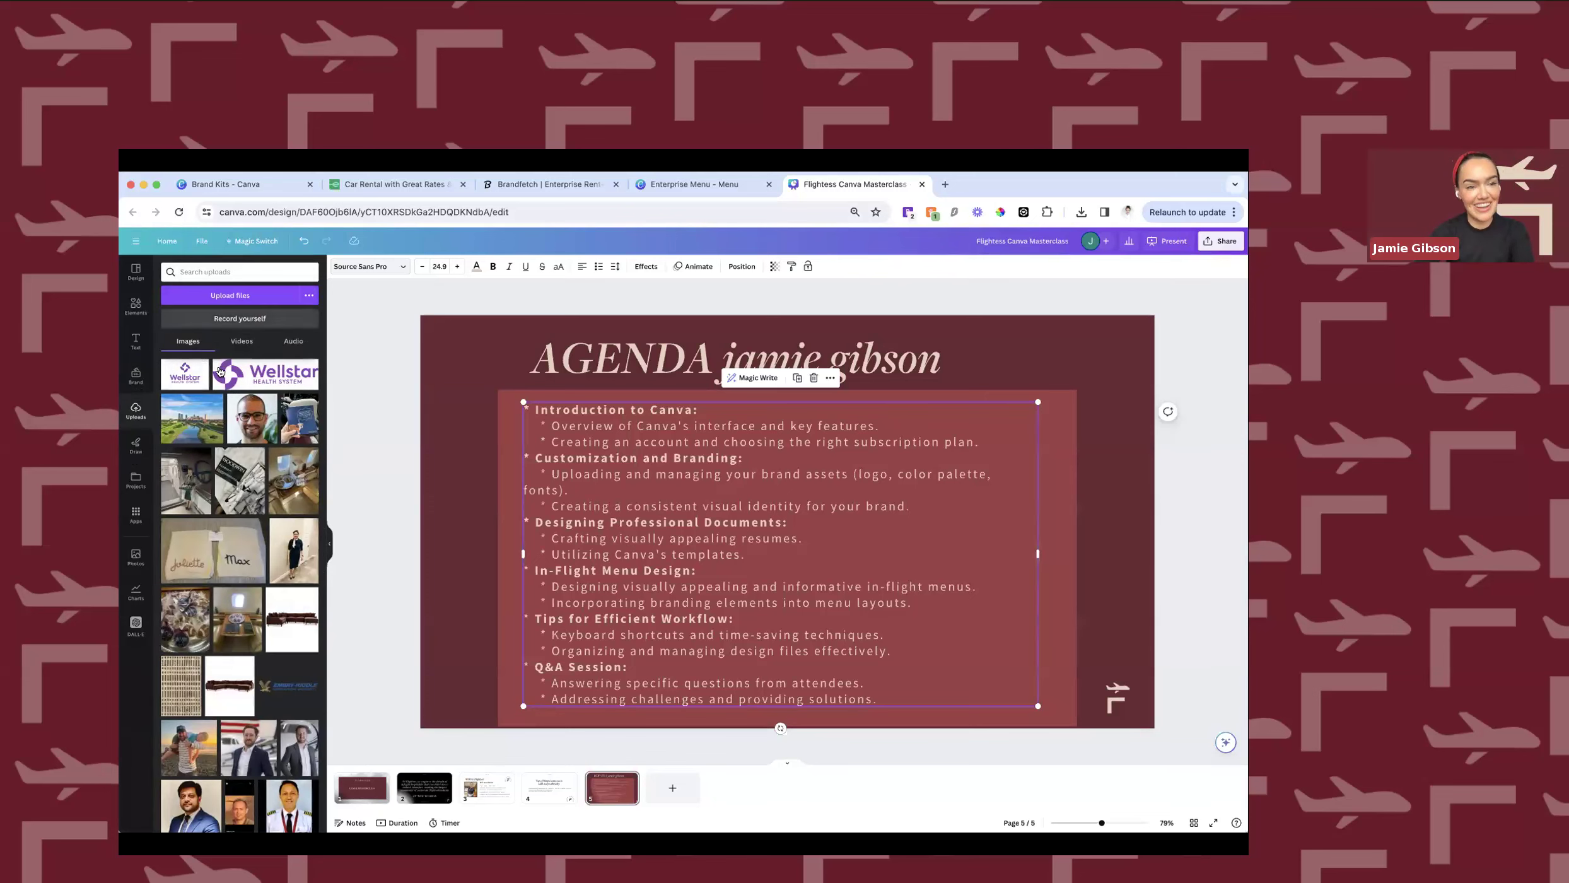
scroll(220, 371, down, 1)
scroll(219, 371, up, 1)
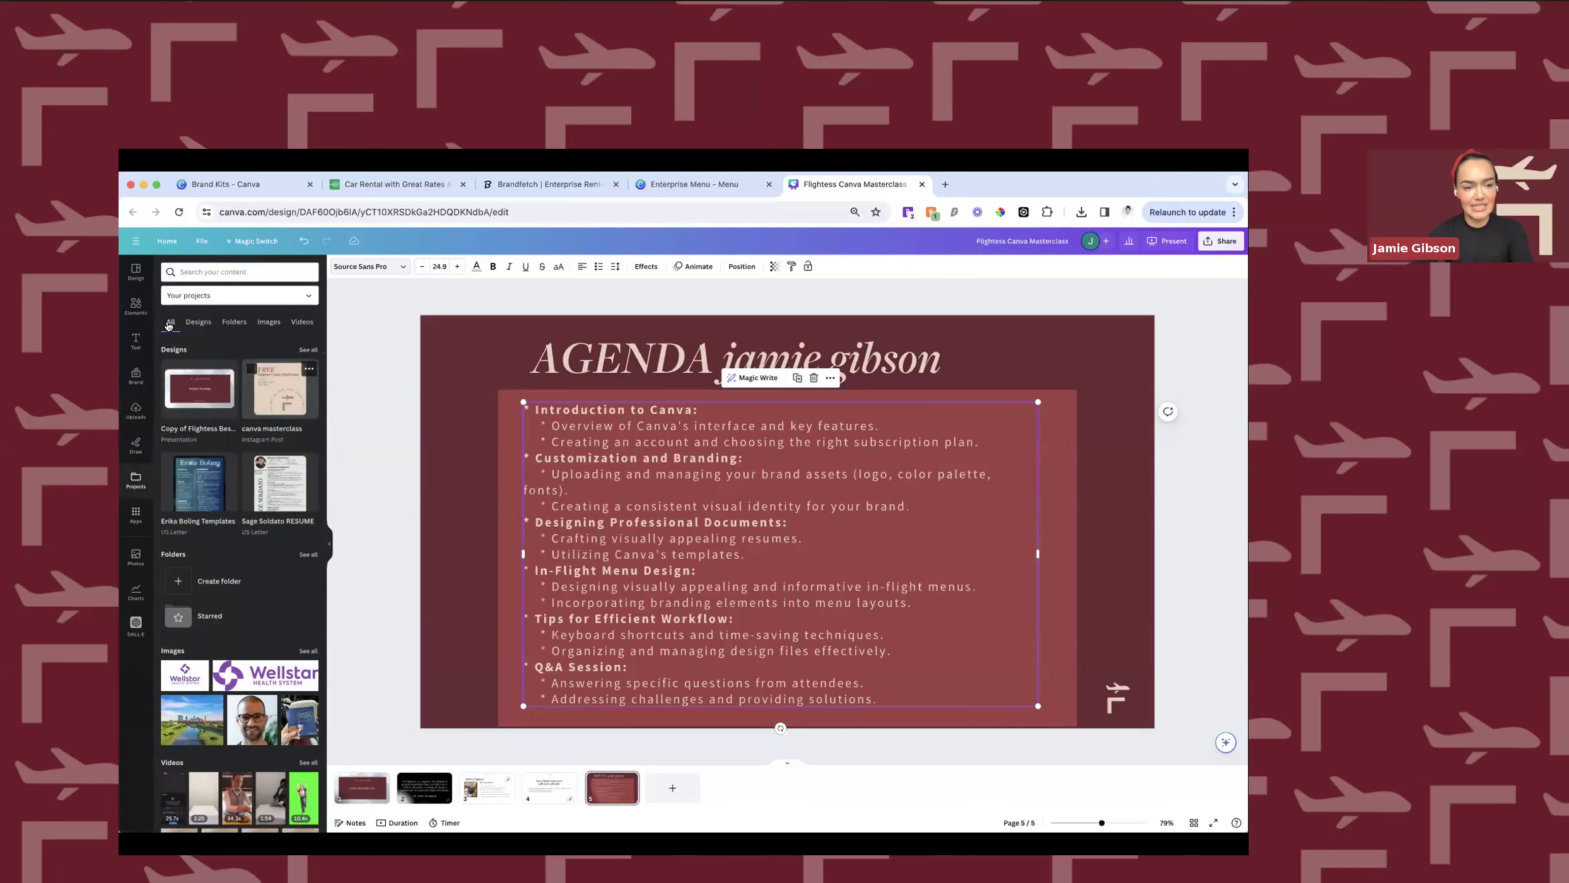
click(198, 322)
click(133, 465)
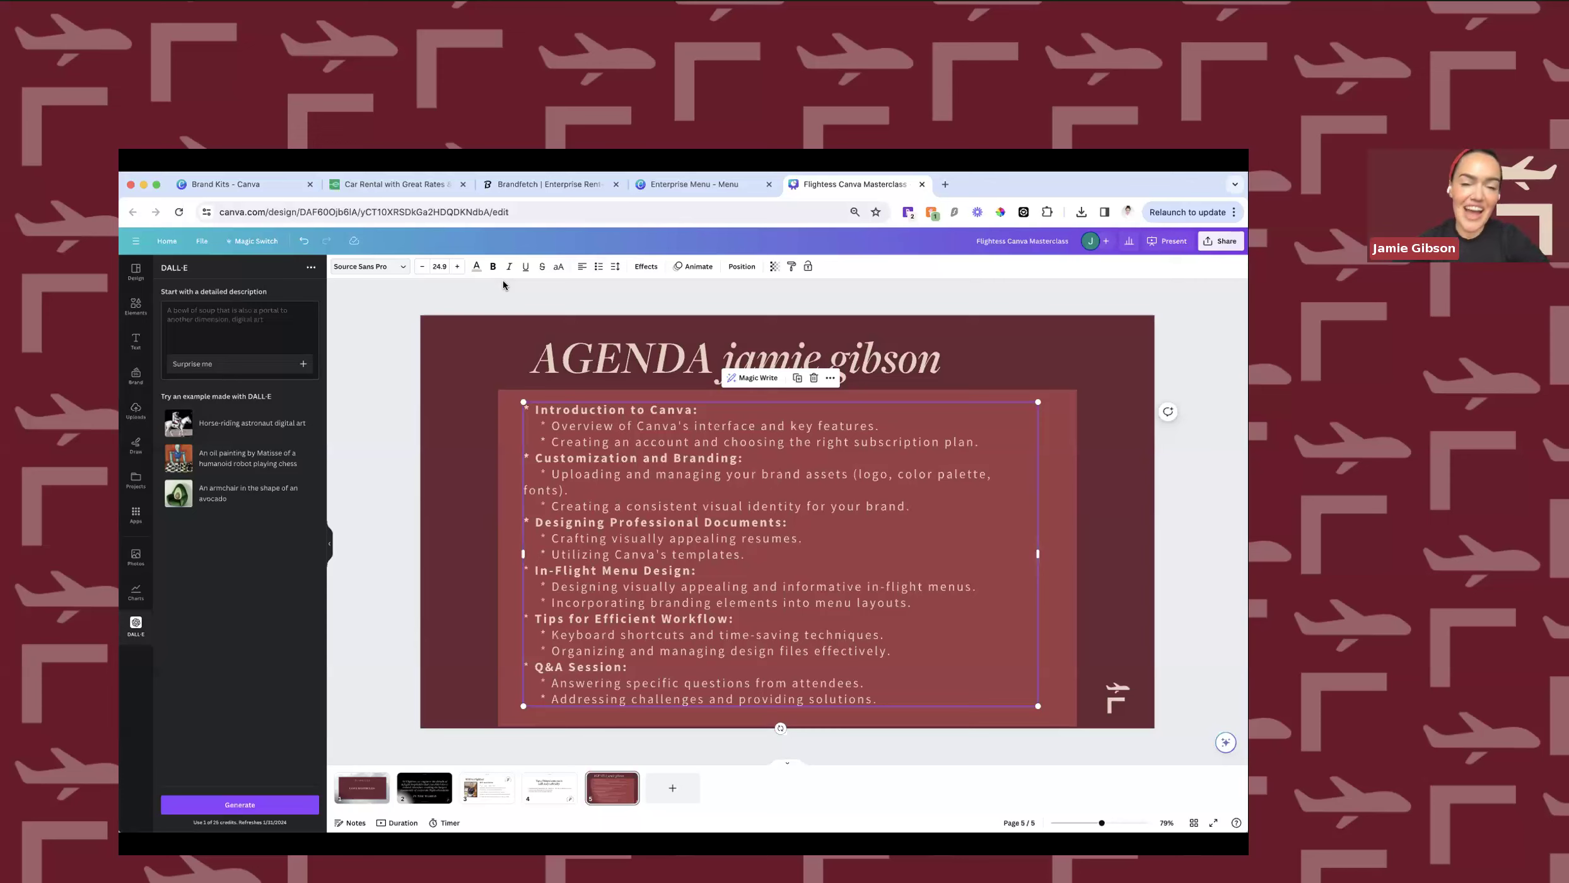
Switch to the Enterprise Menu design, return to the Canva home page and search the templates for "menu".
click(691, 184)
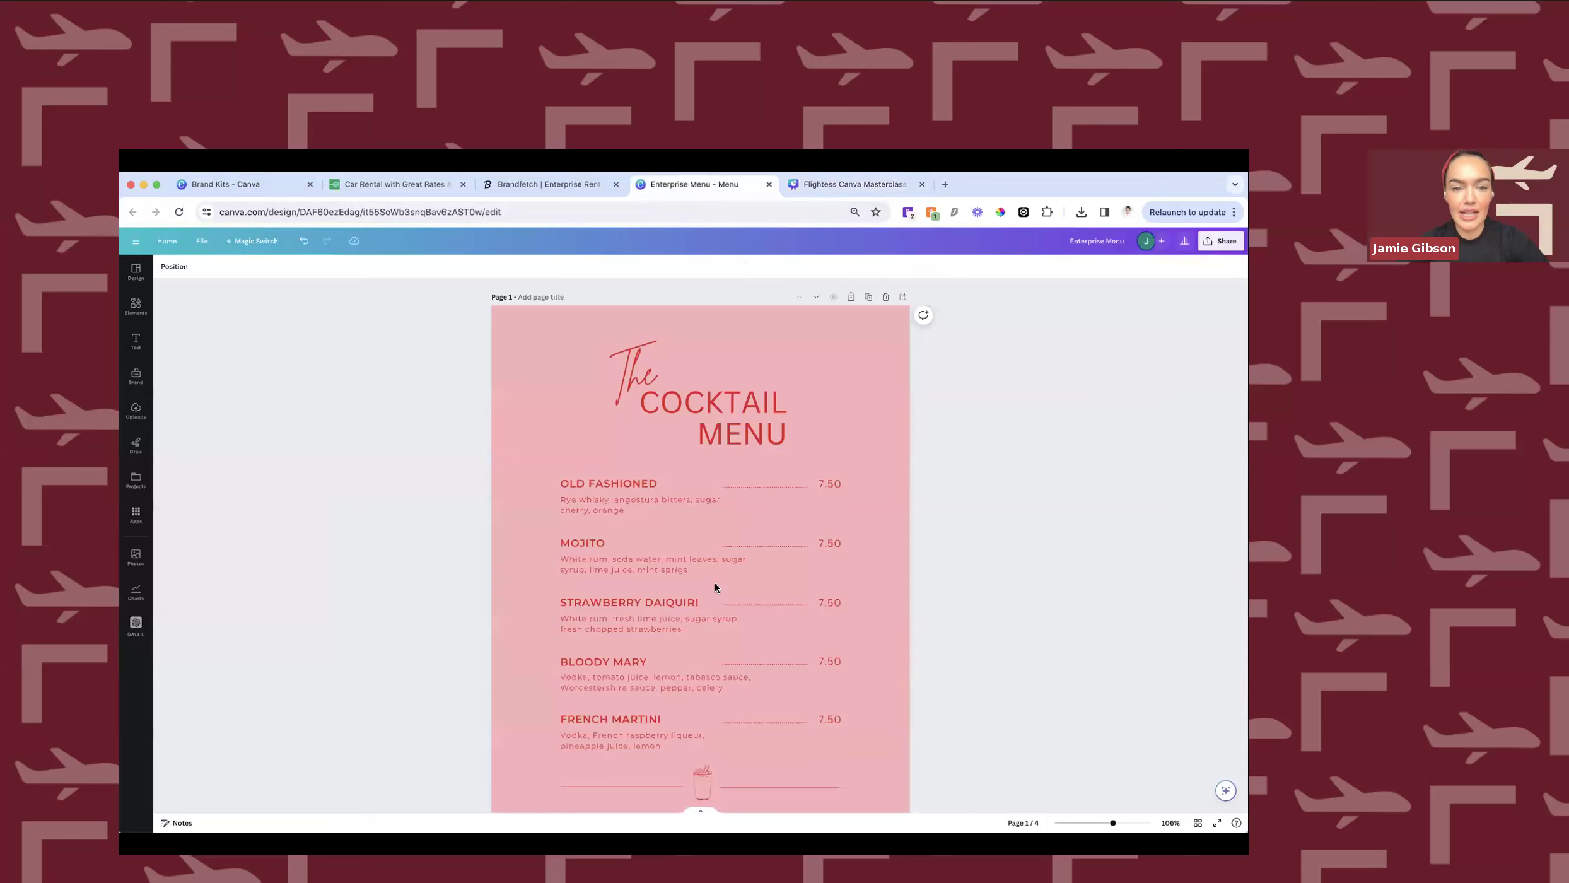
click(166, 242)
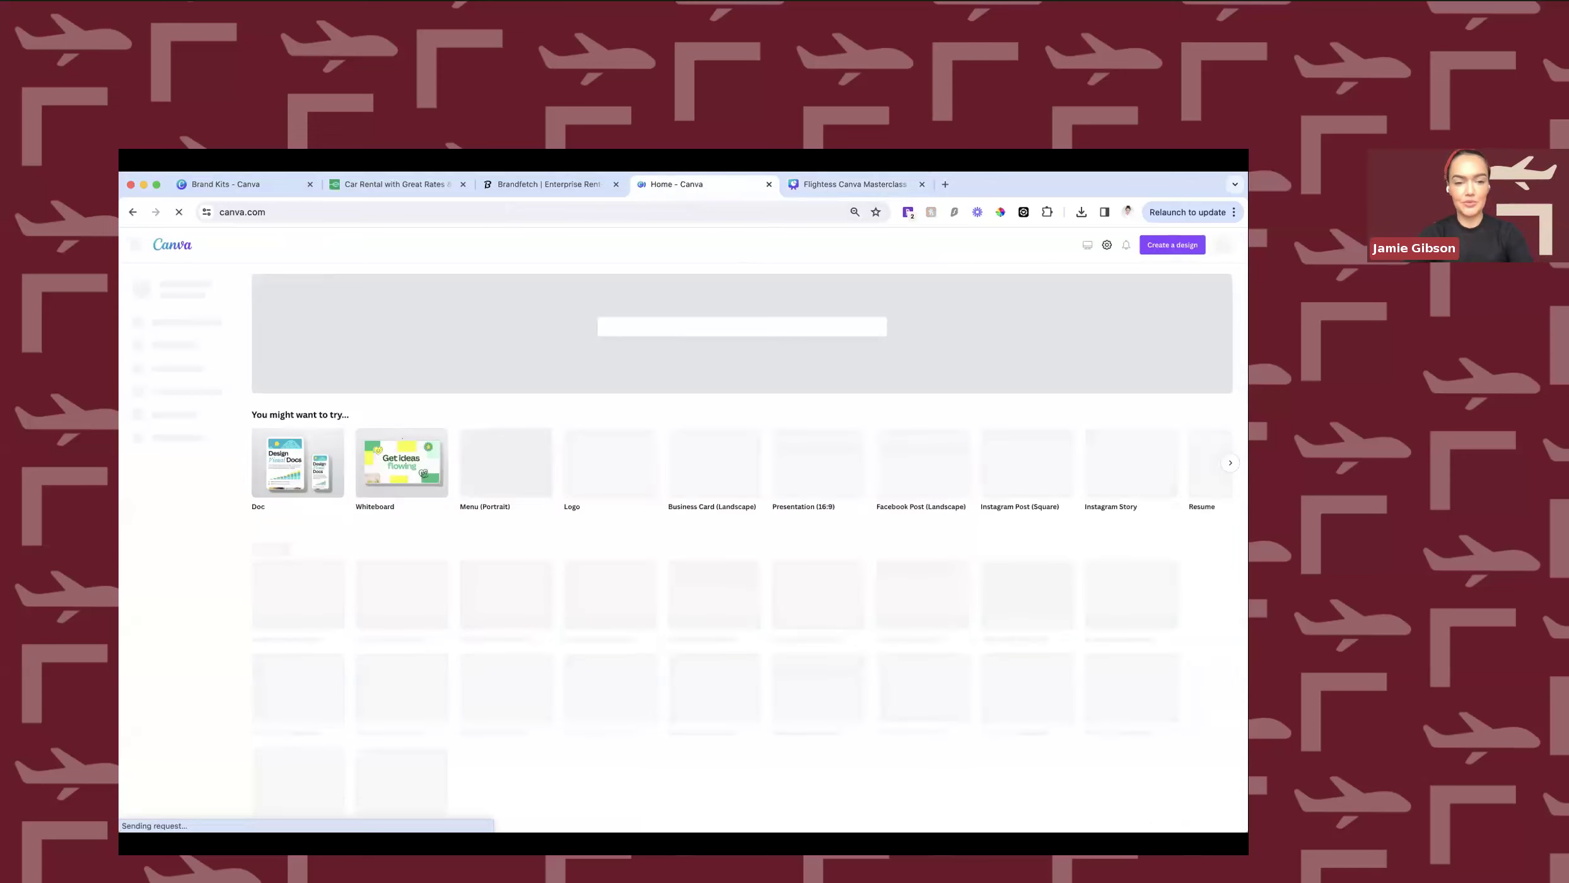
click(619, 326)
text(m)
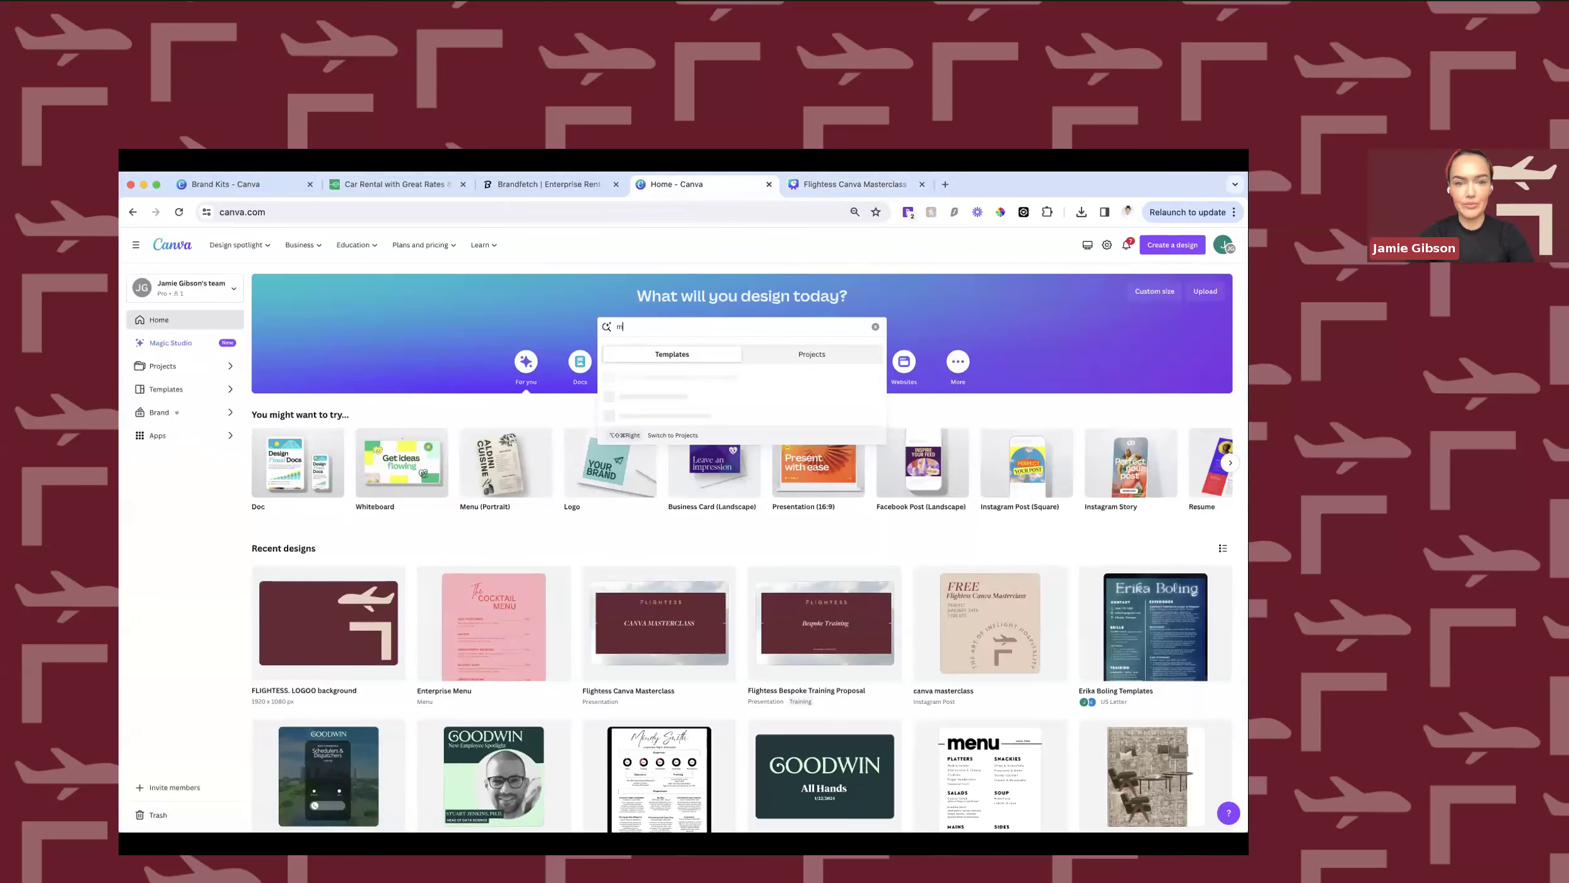
text(enu)
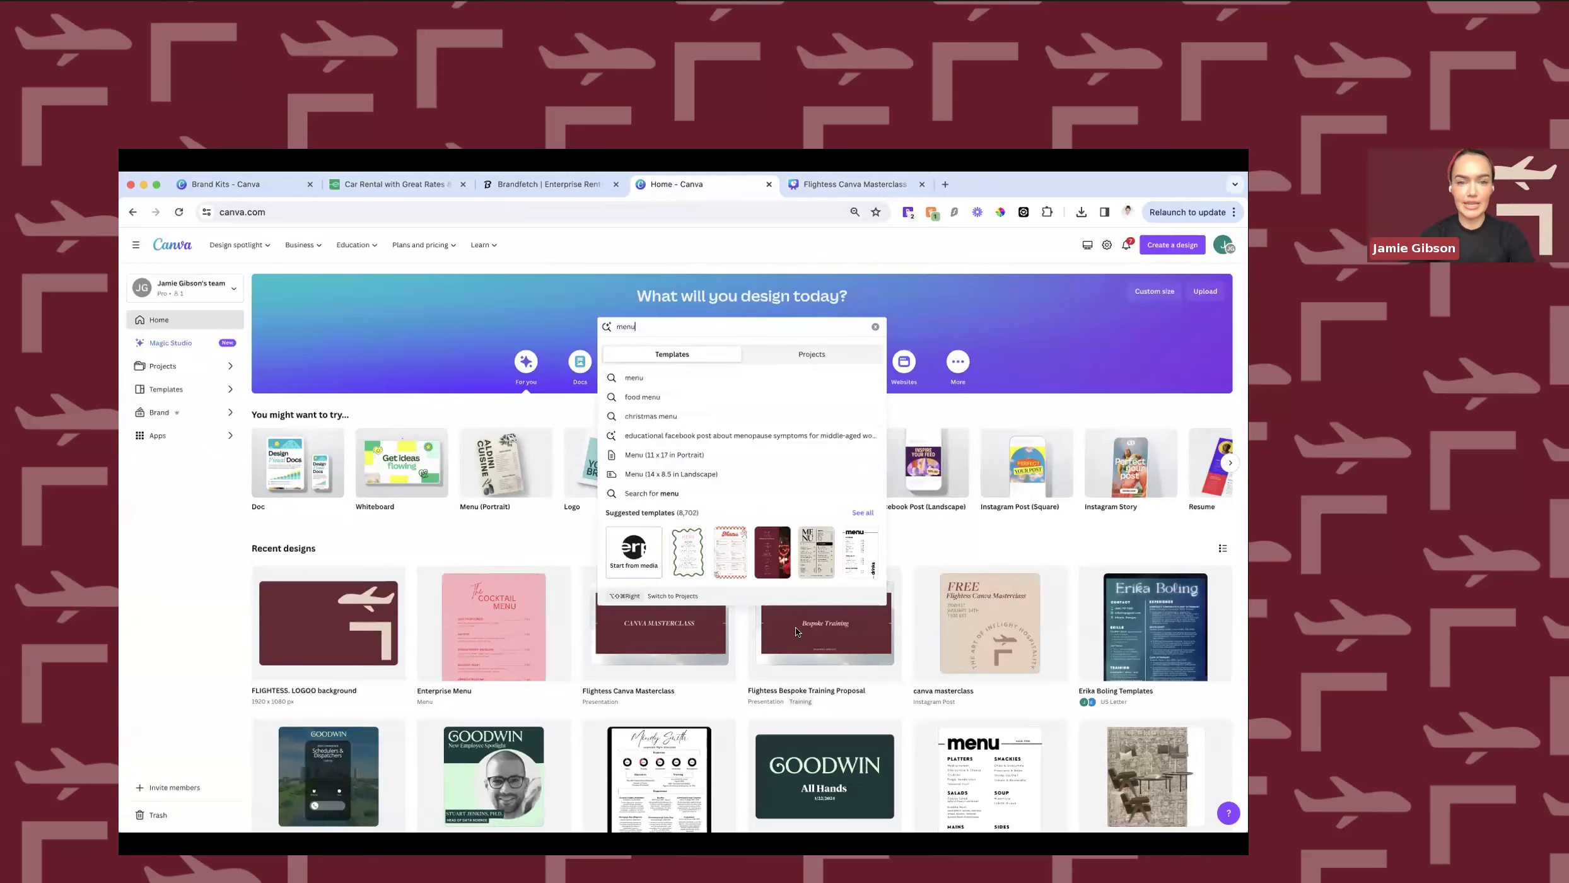
key(Return)
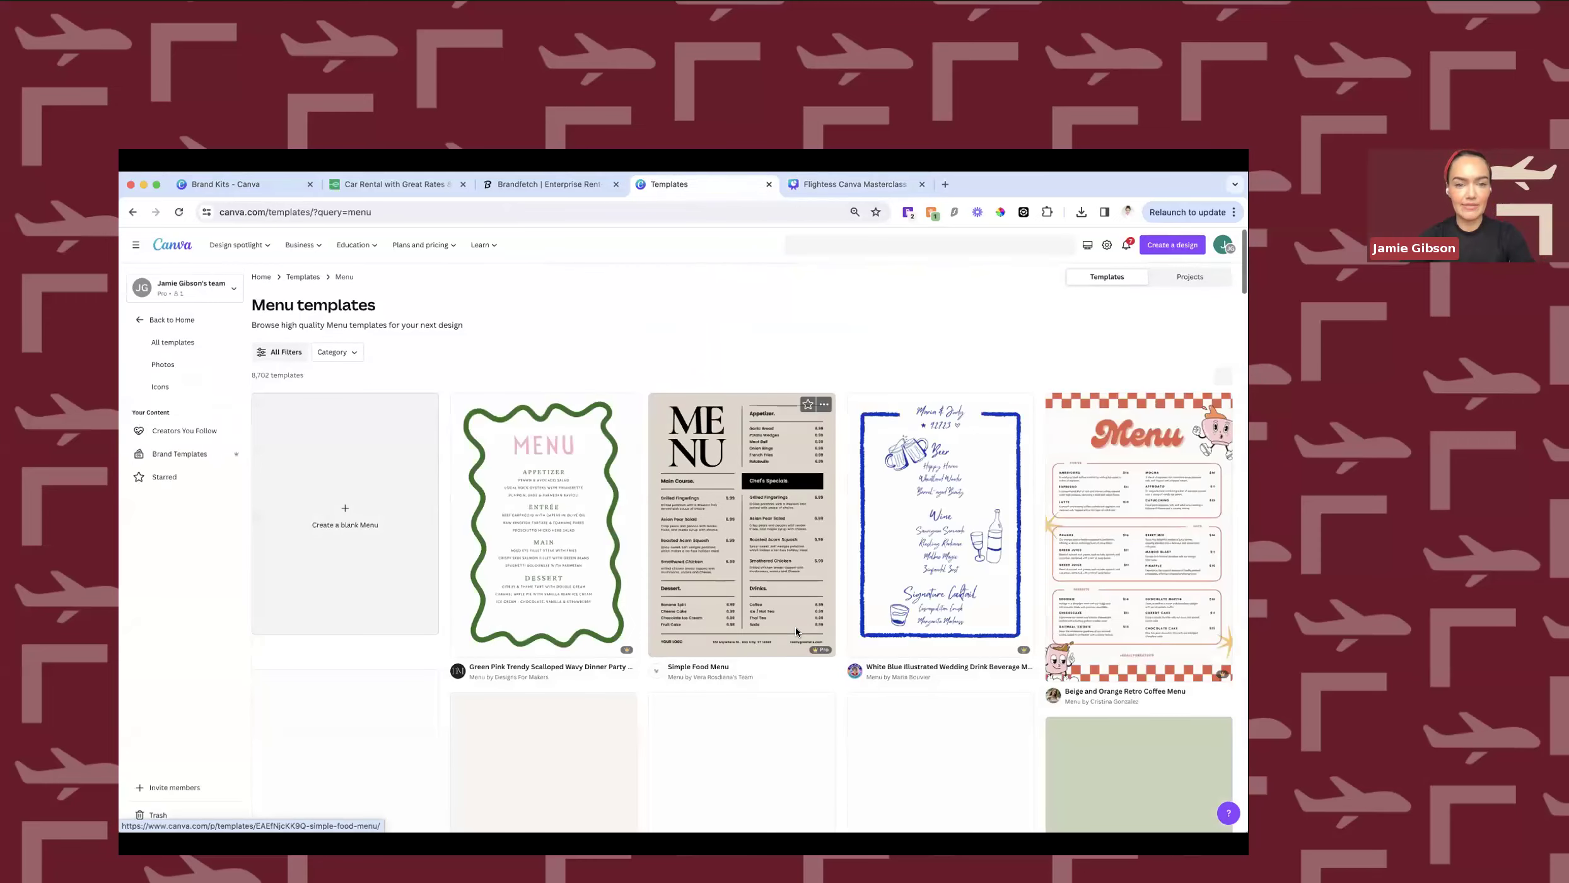
Look through the menu templates in the search results for different layouts and styles.
scroll(796, 630, down, 1)
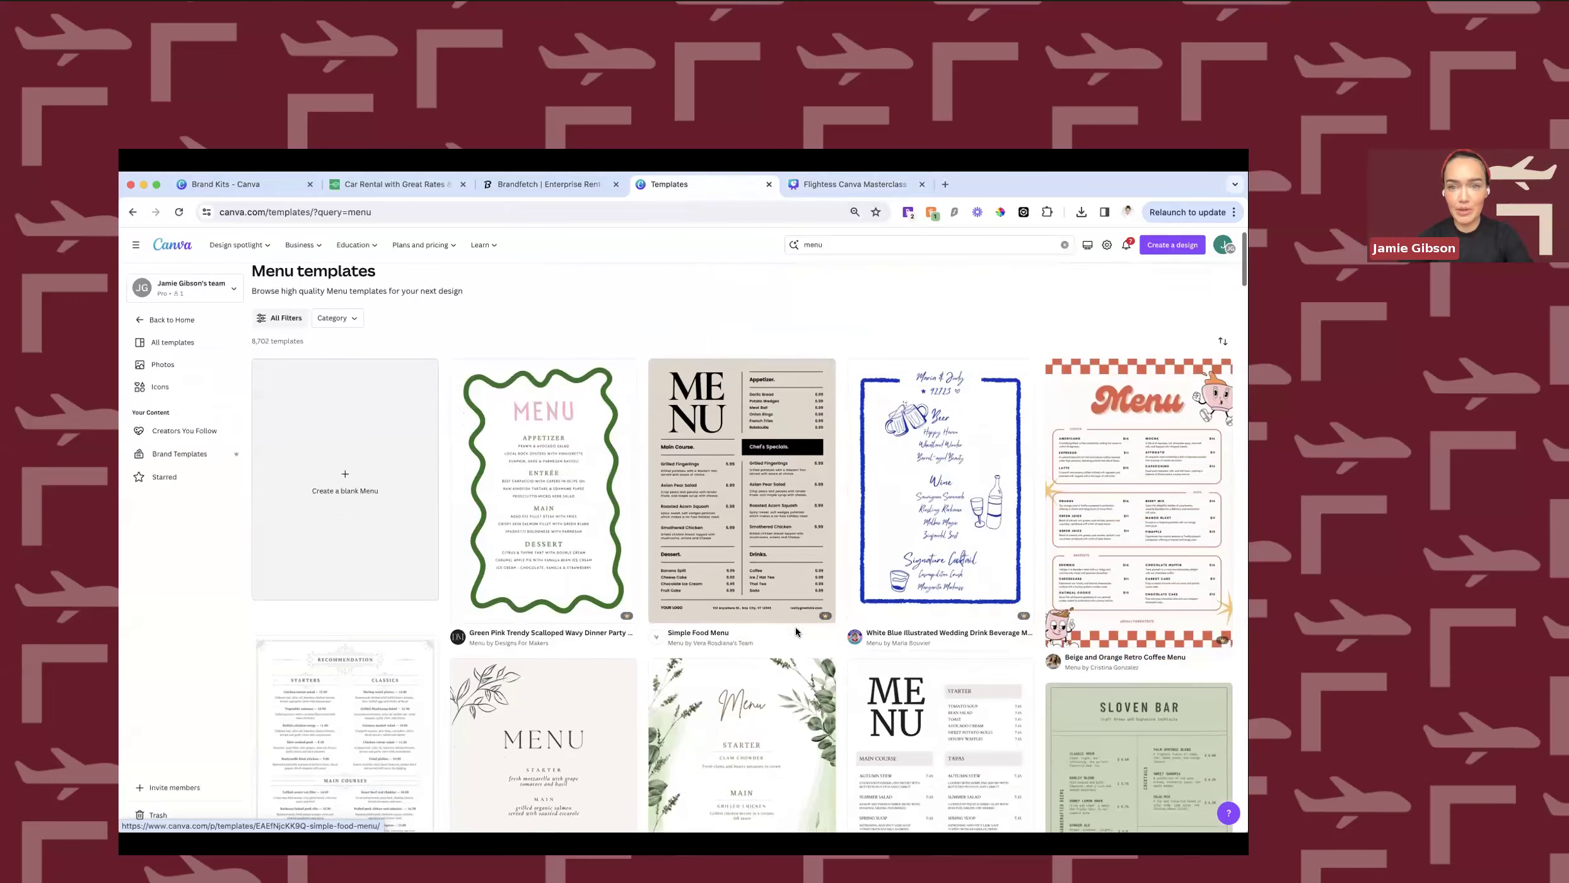
scroll(796, 630, down, 2)
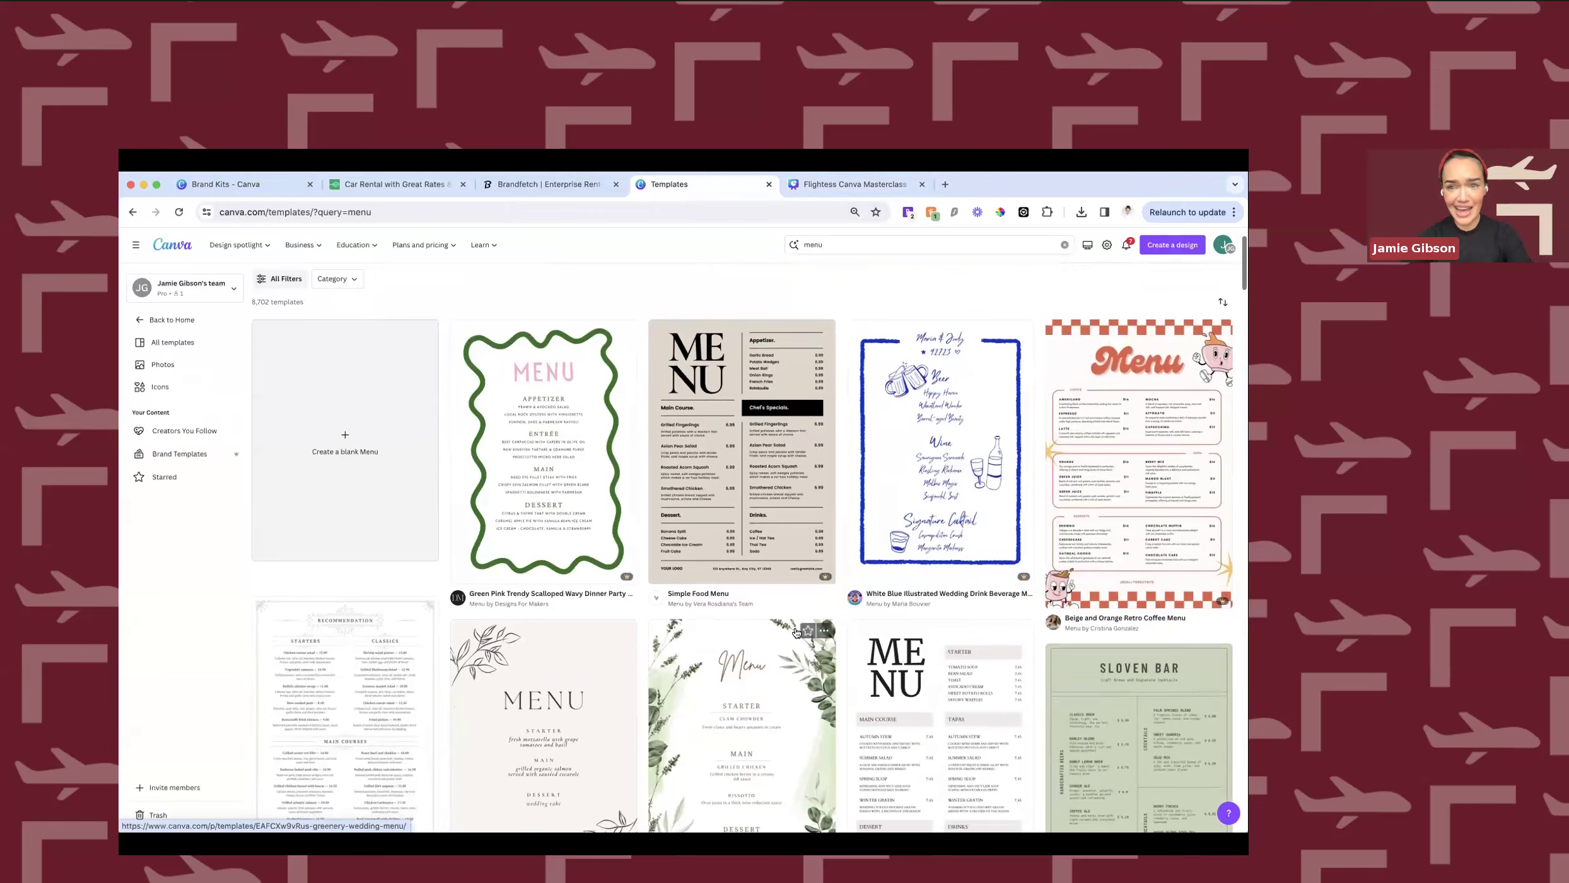
scroll(796, 632, down, 3)
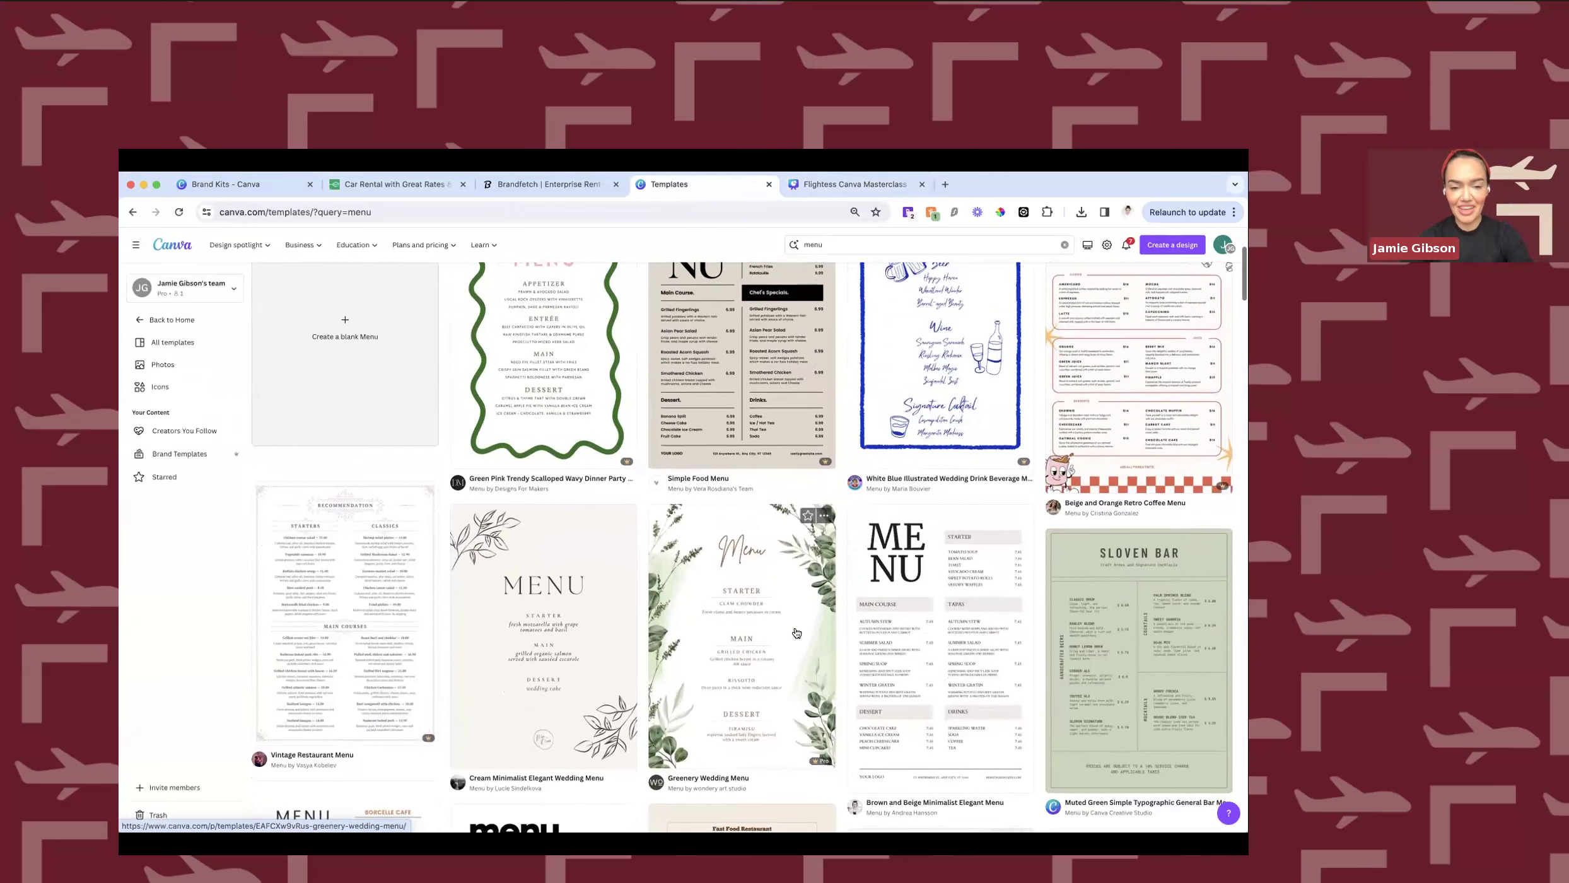
scroll(795, 632, down, 4)
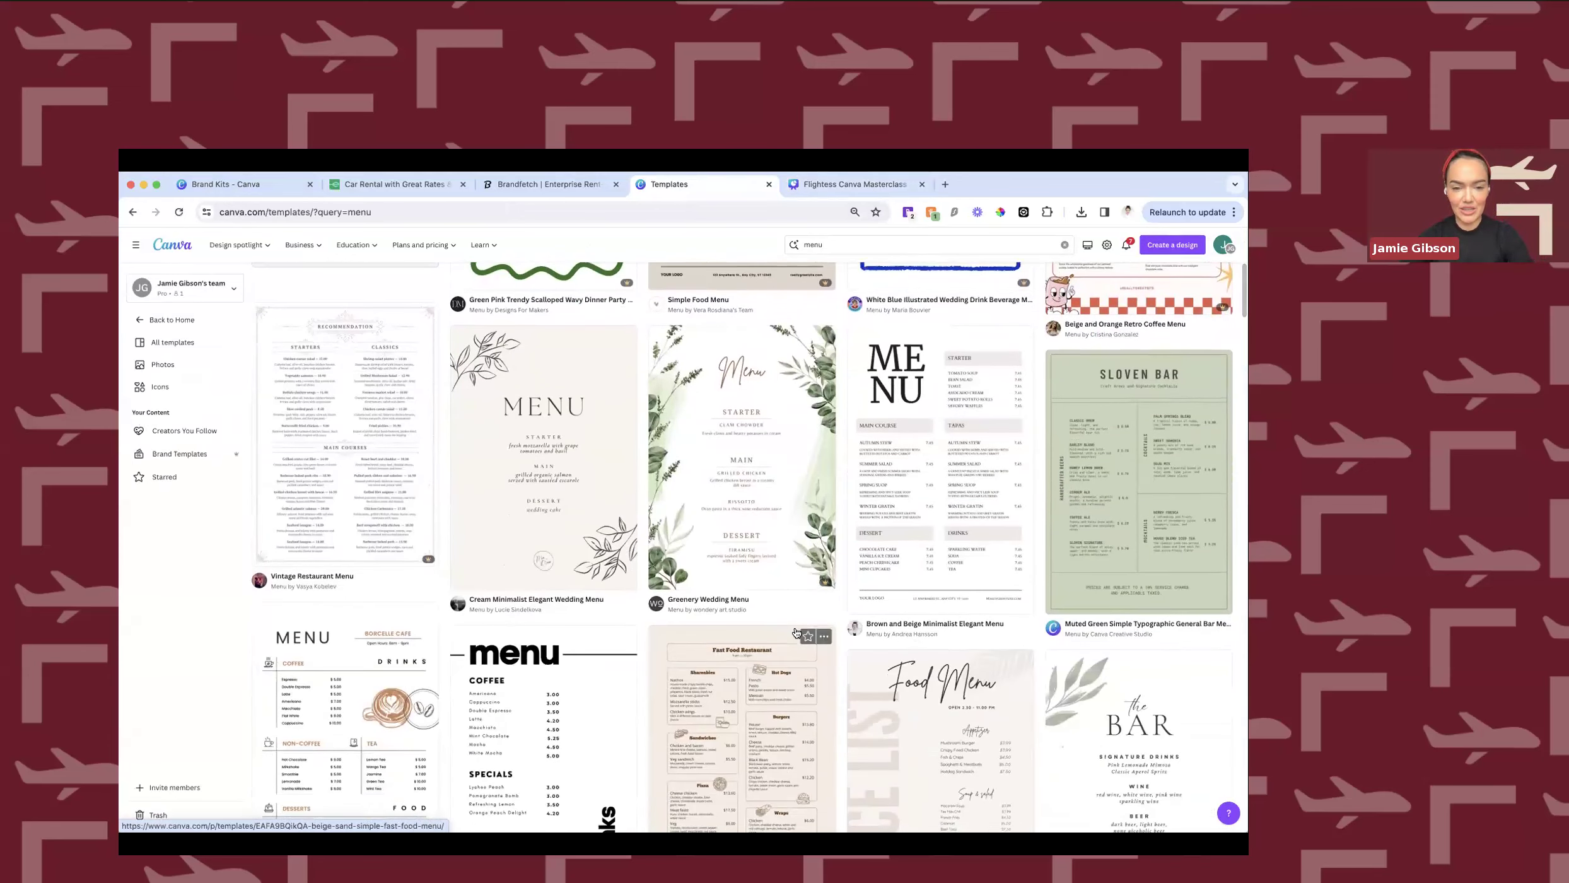
scroll(796, 632, down, 6)
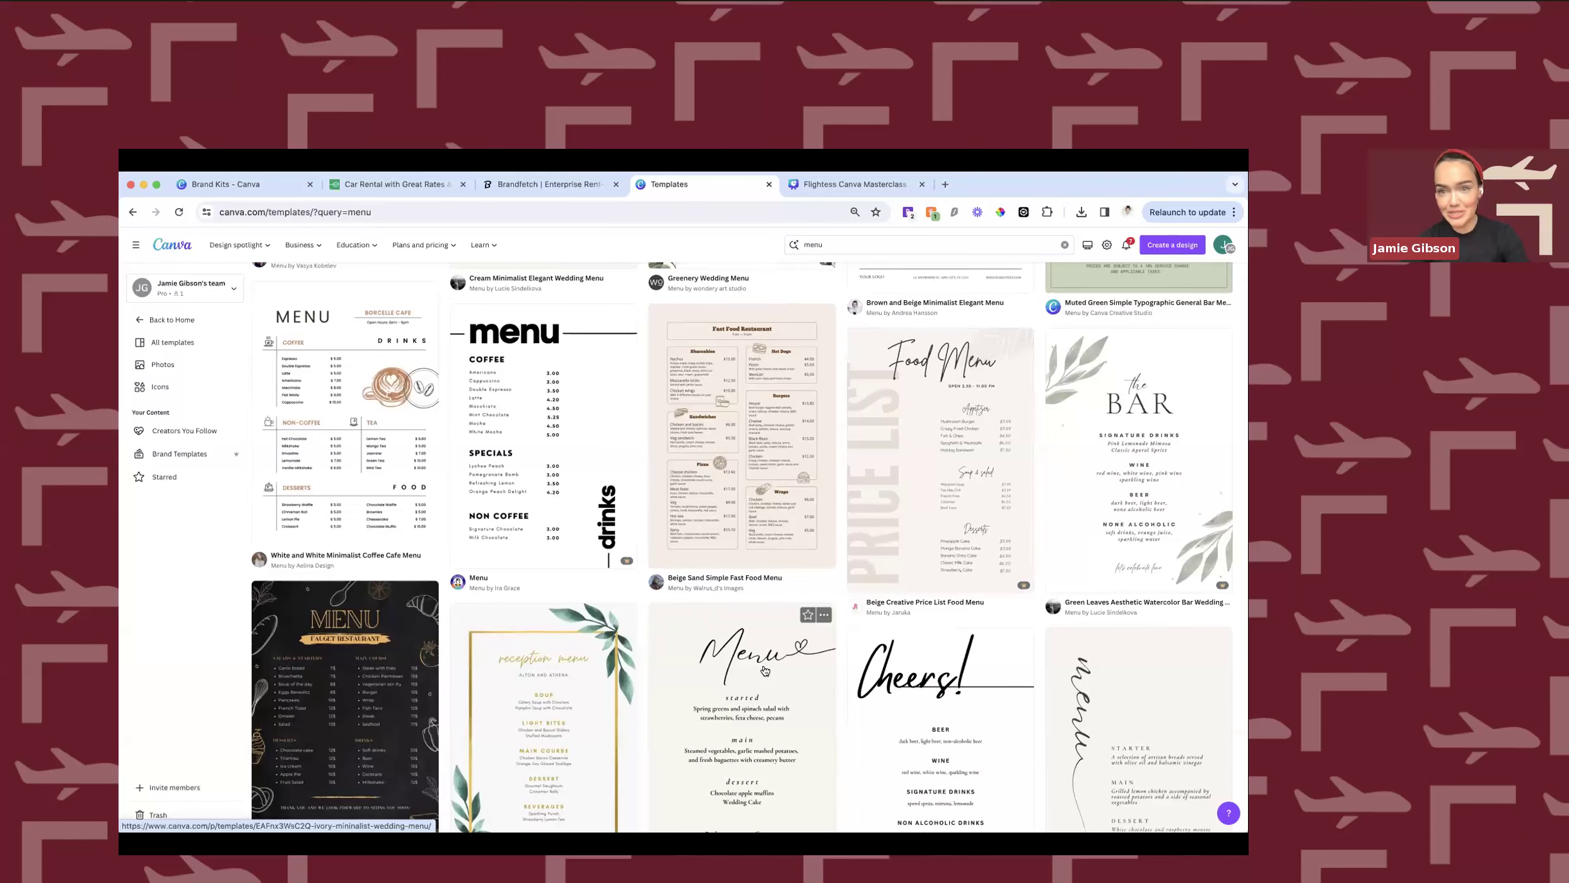
scroll(765, 670, down, 2)
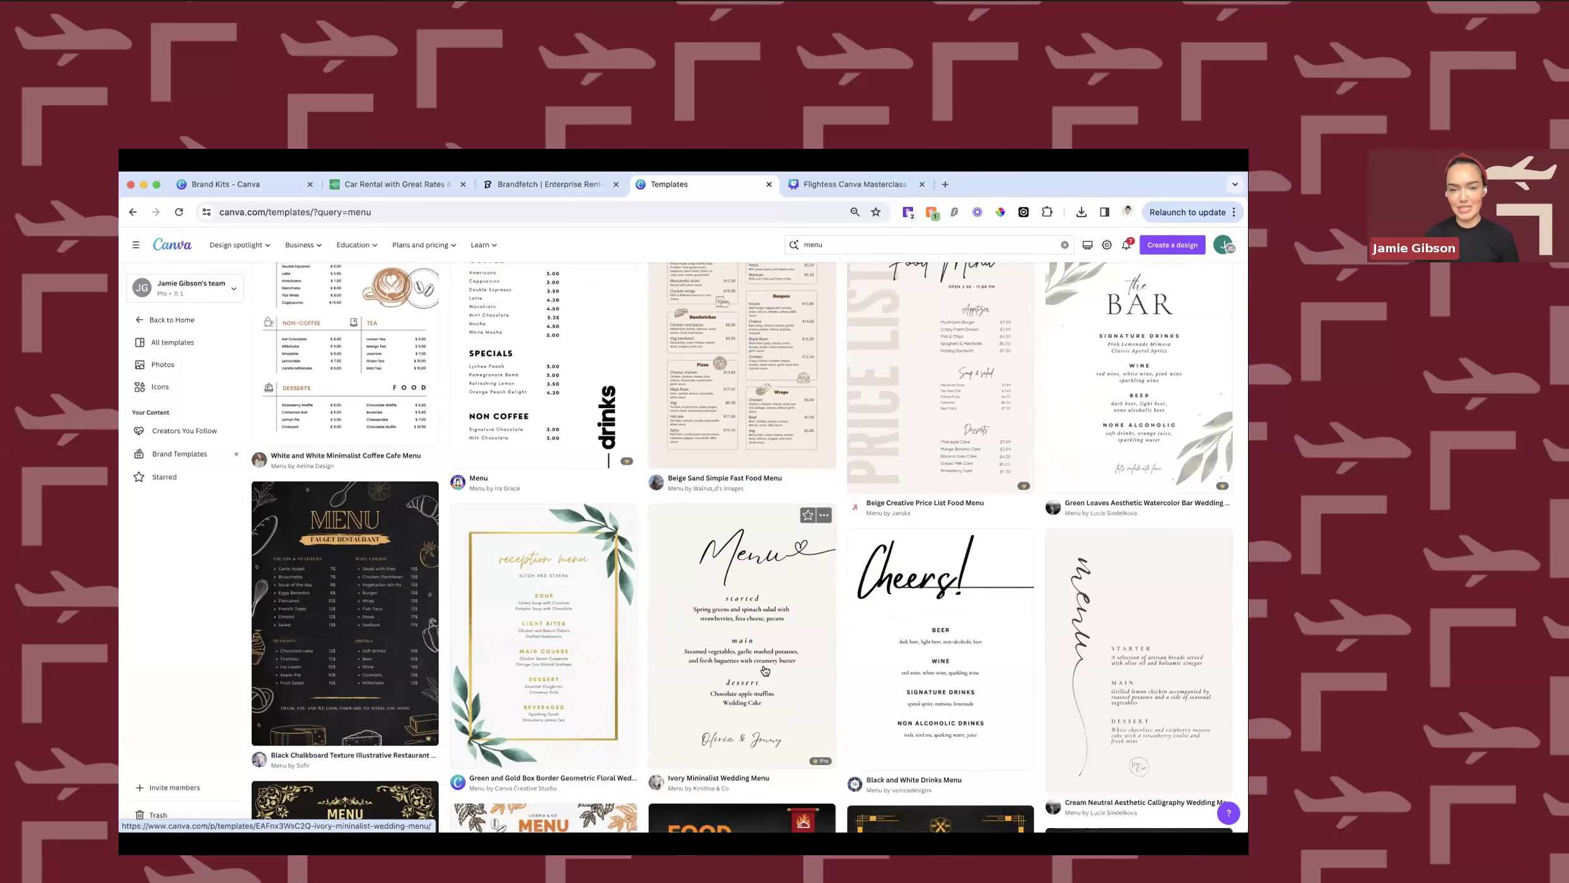
scroll(765, 670, down, 2)
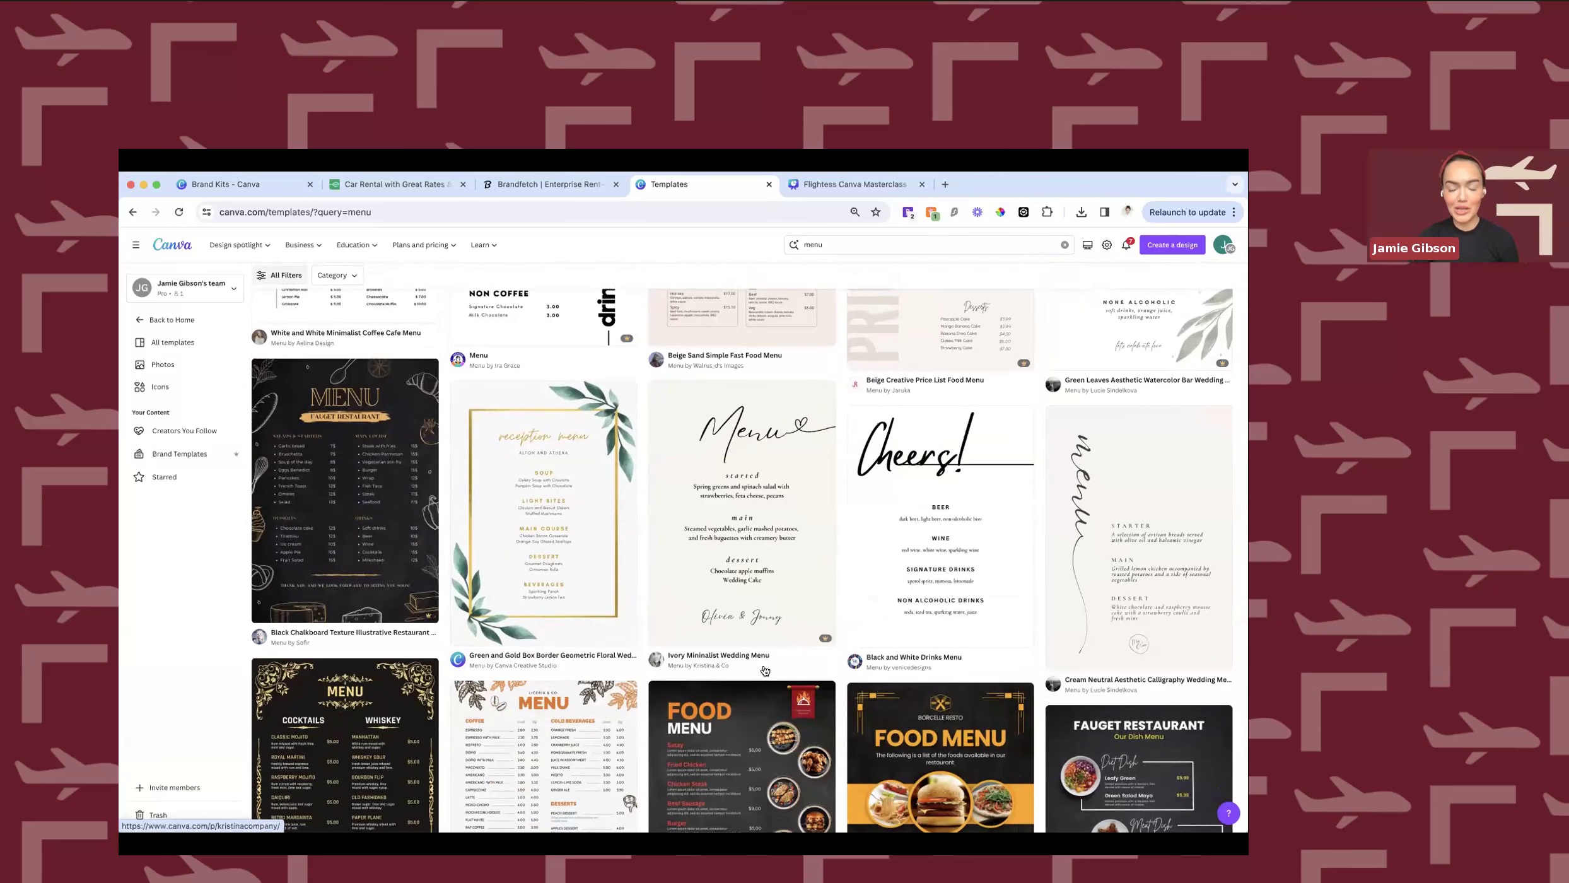
scroll(765, 671, up, 1)
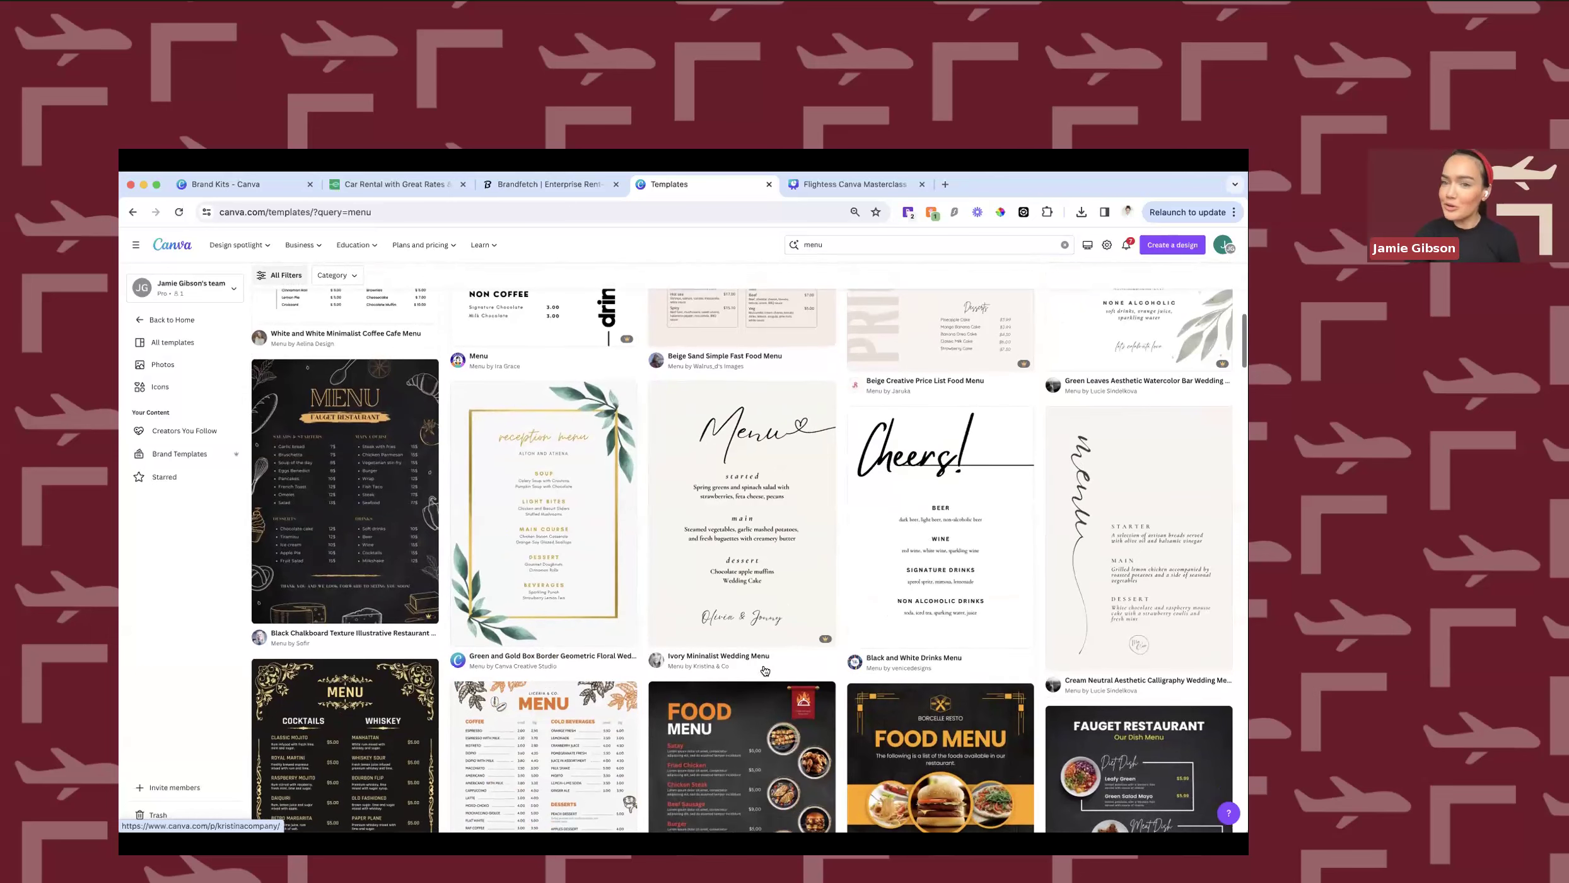
scroll(765, 670, up, 10)
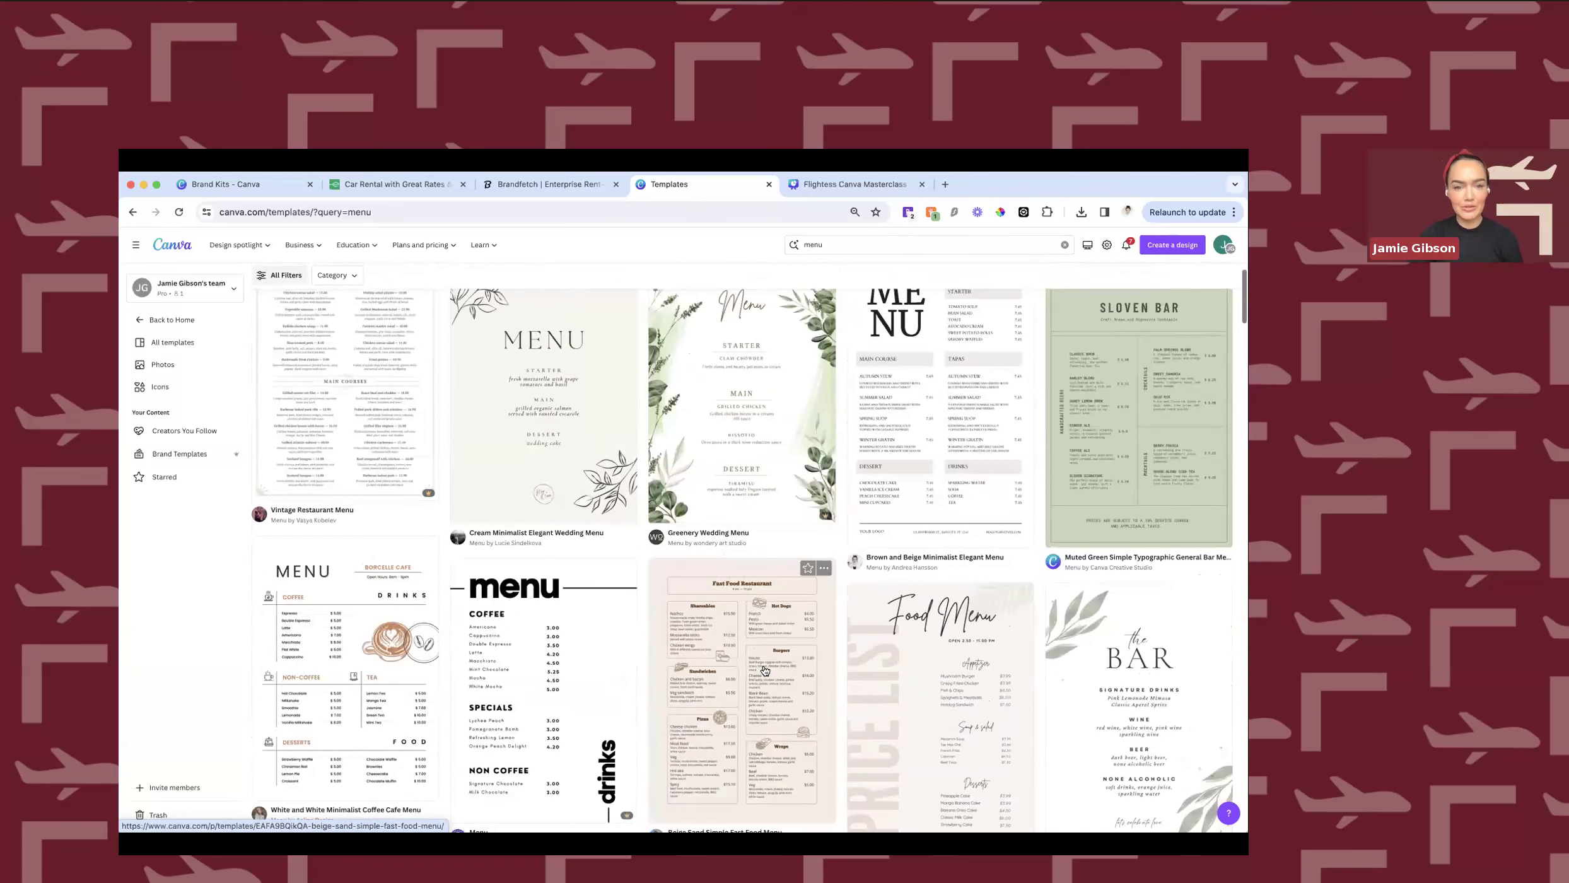
scroll(491, 518, up, 4)
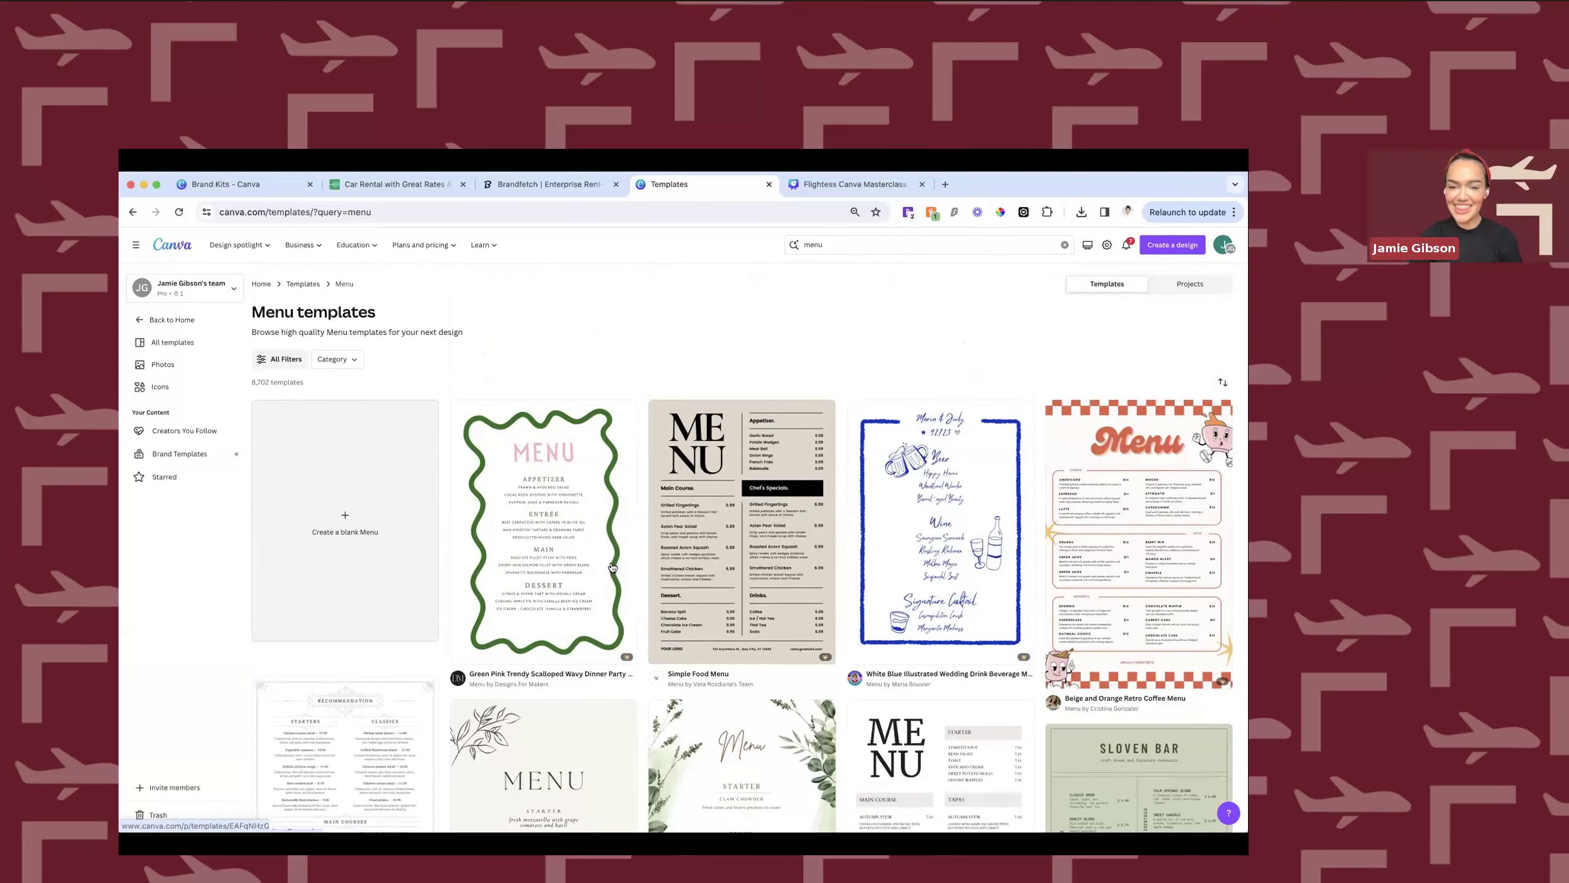
scroll(612, 568, down, 10)
scroll(612, 568, down, 1)
scroll(612, 568, up, 7)
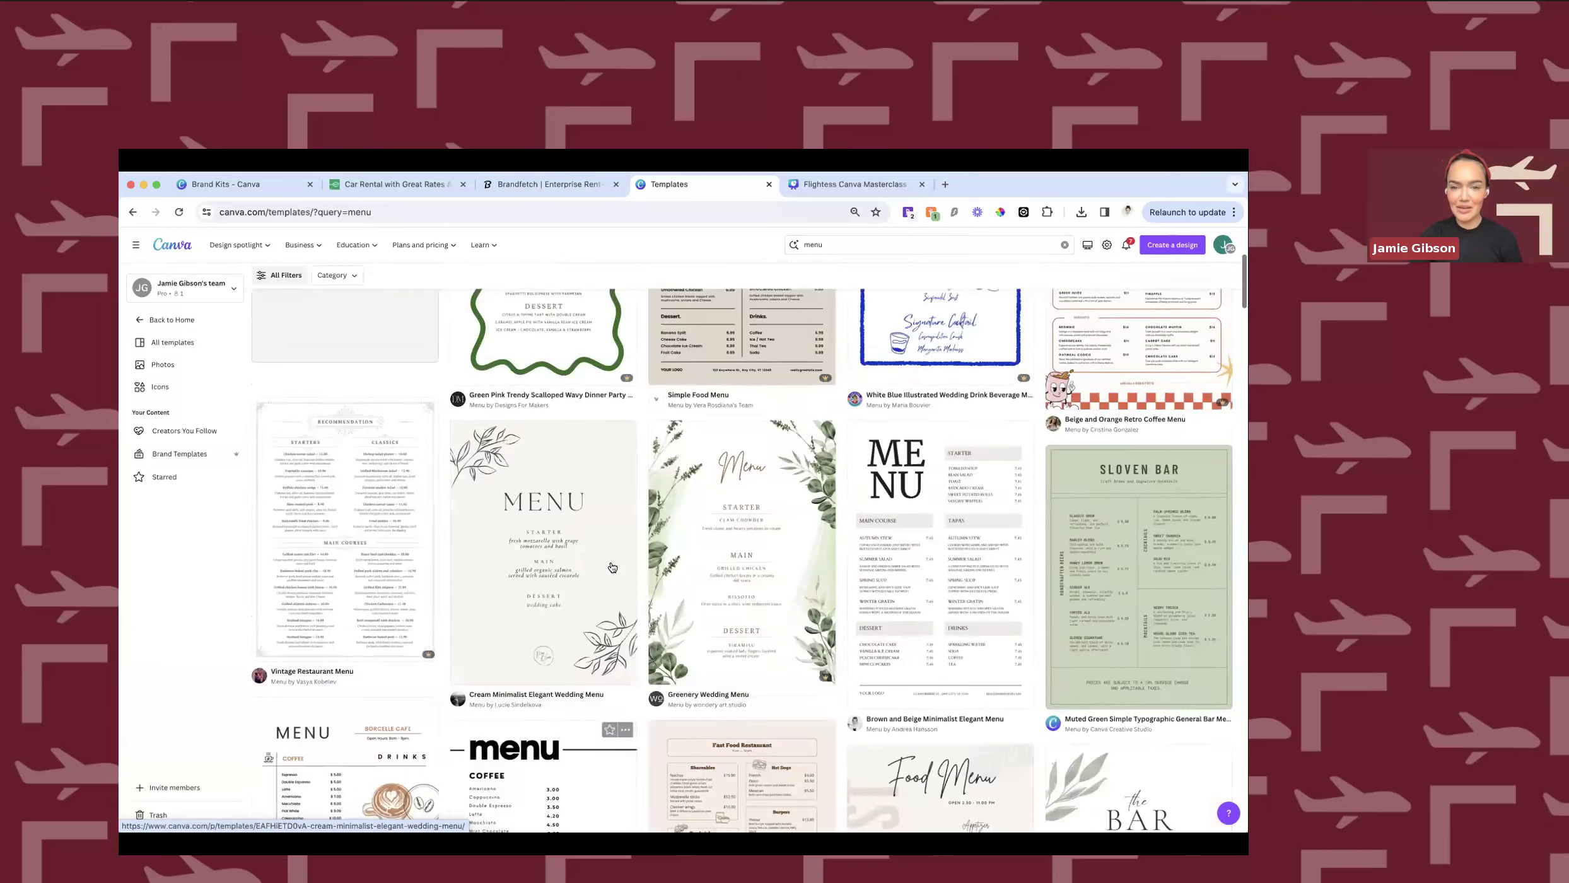
scroll(612, 568, down, 10)
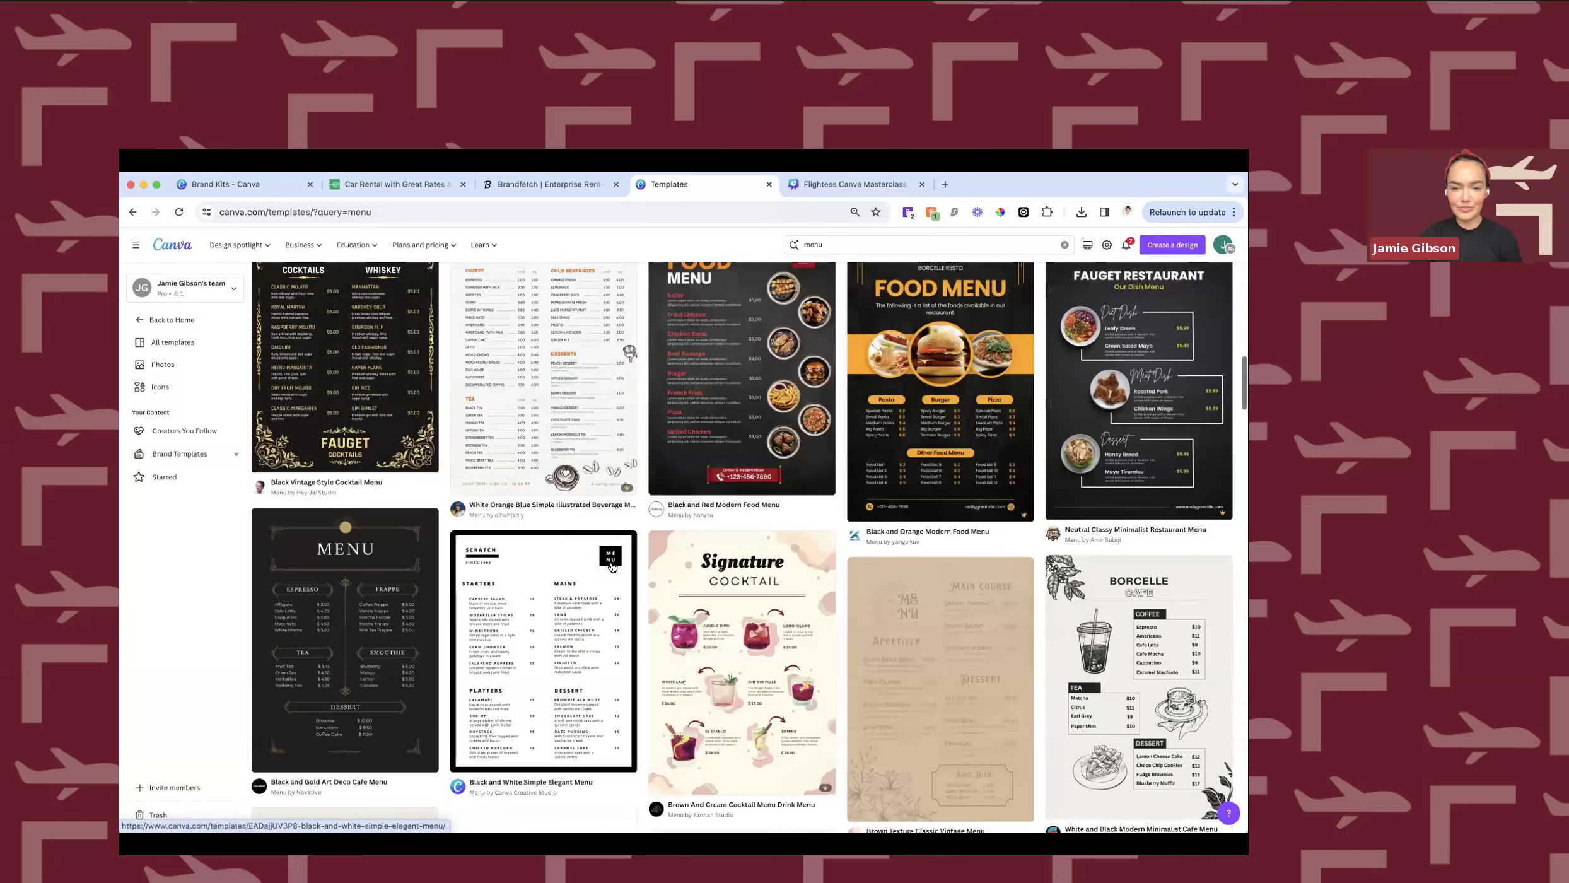
scroll(611, 568, down, 20)
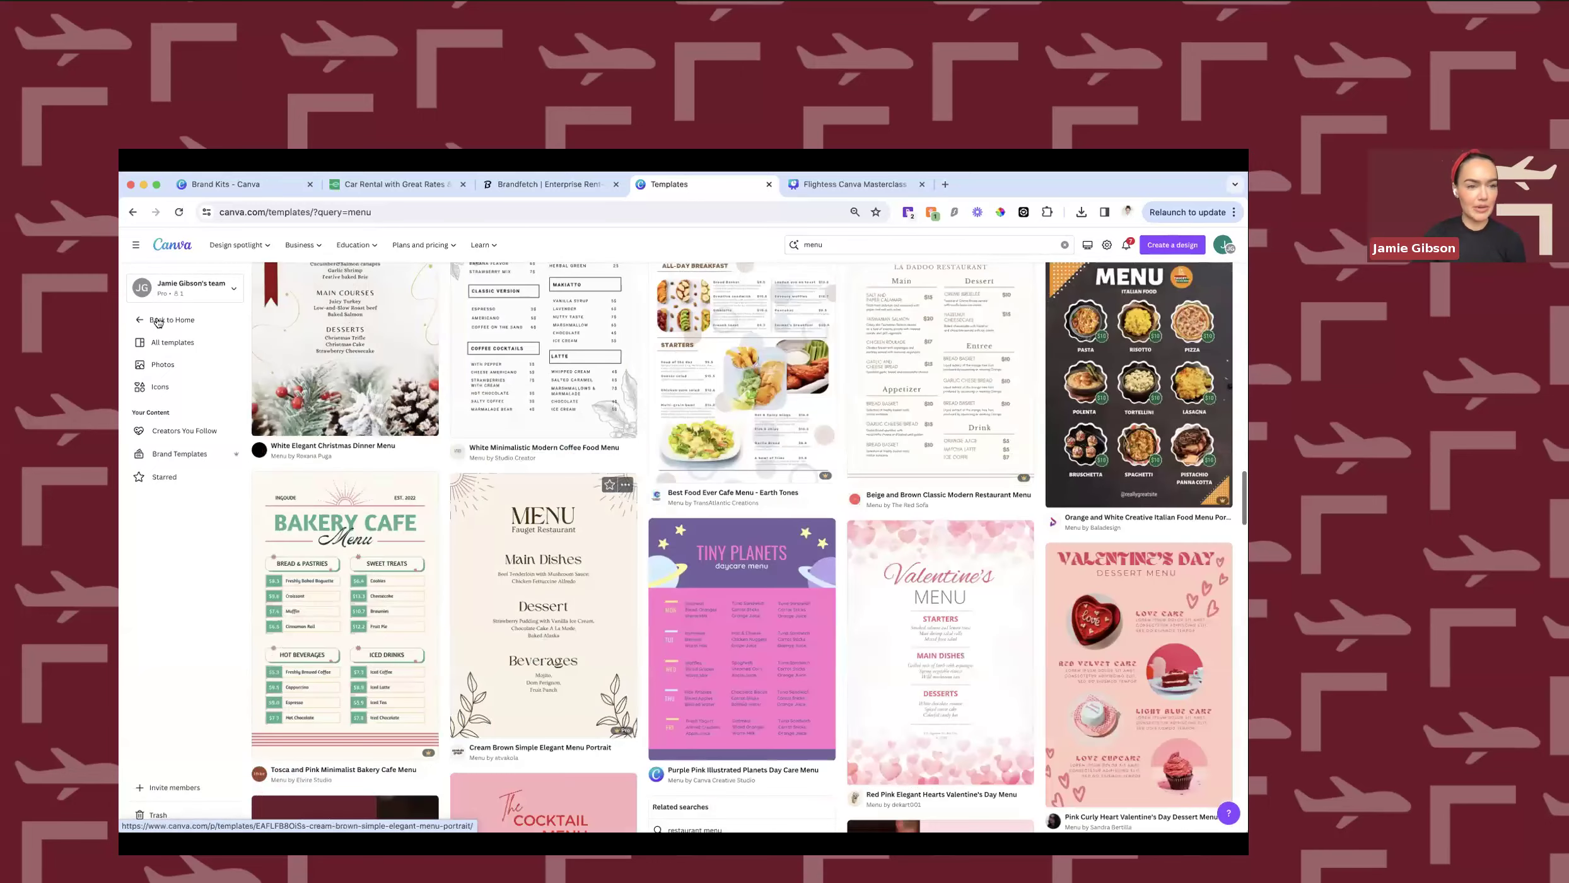
Open the Enterprise Menu design from the recent designs, check the cocktail menu title's text boxes and collapse the template library.
click(147, 322)
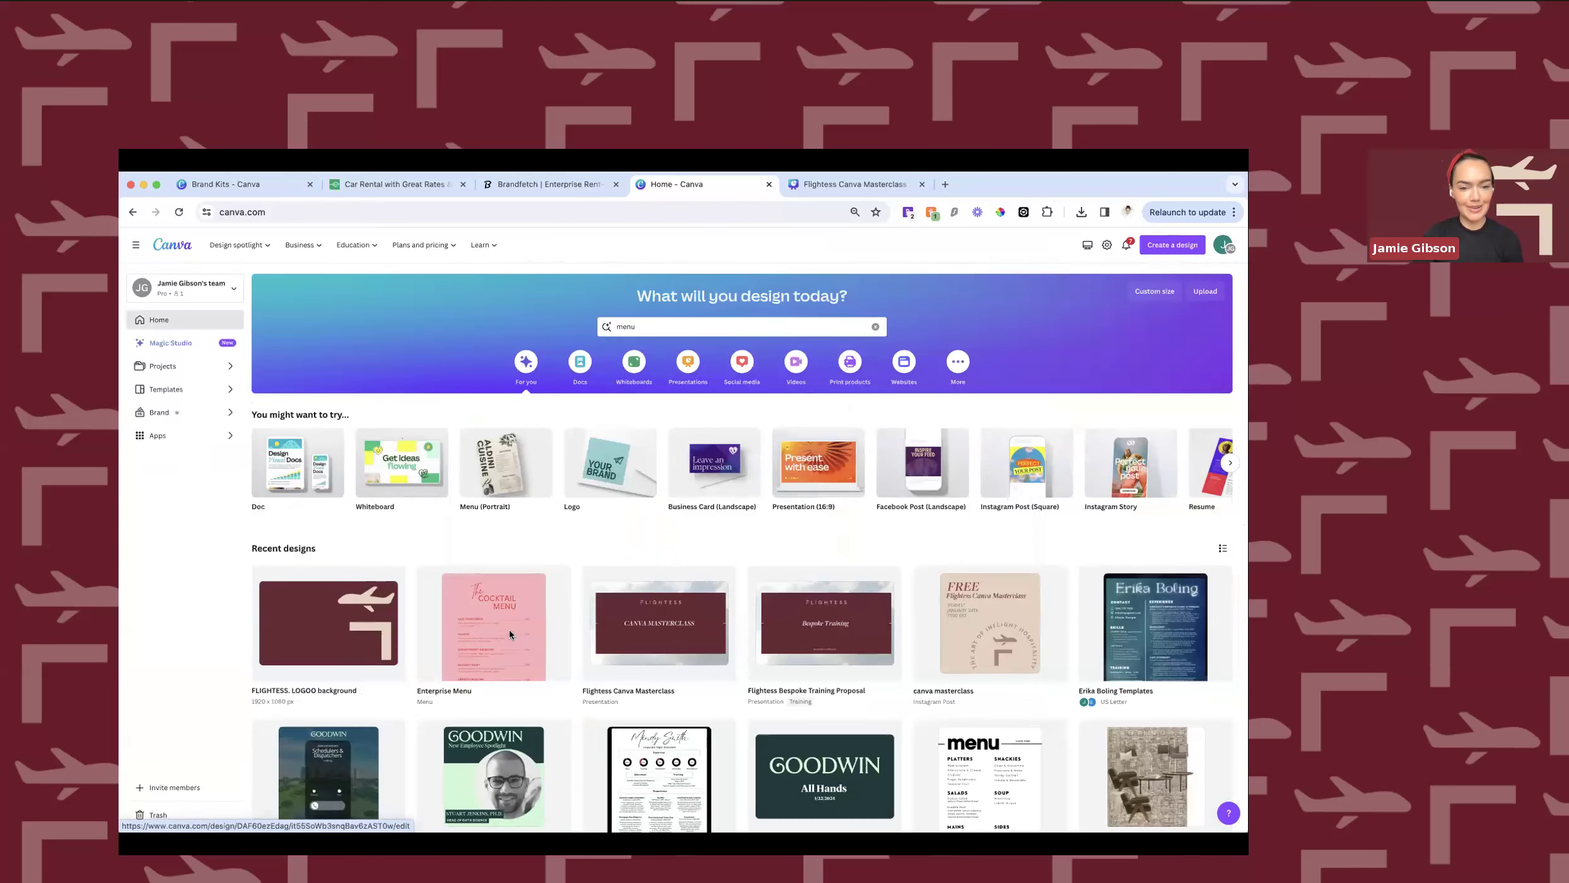
click(509, 628)
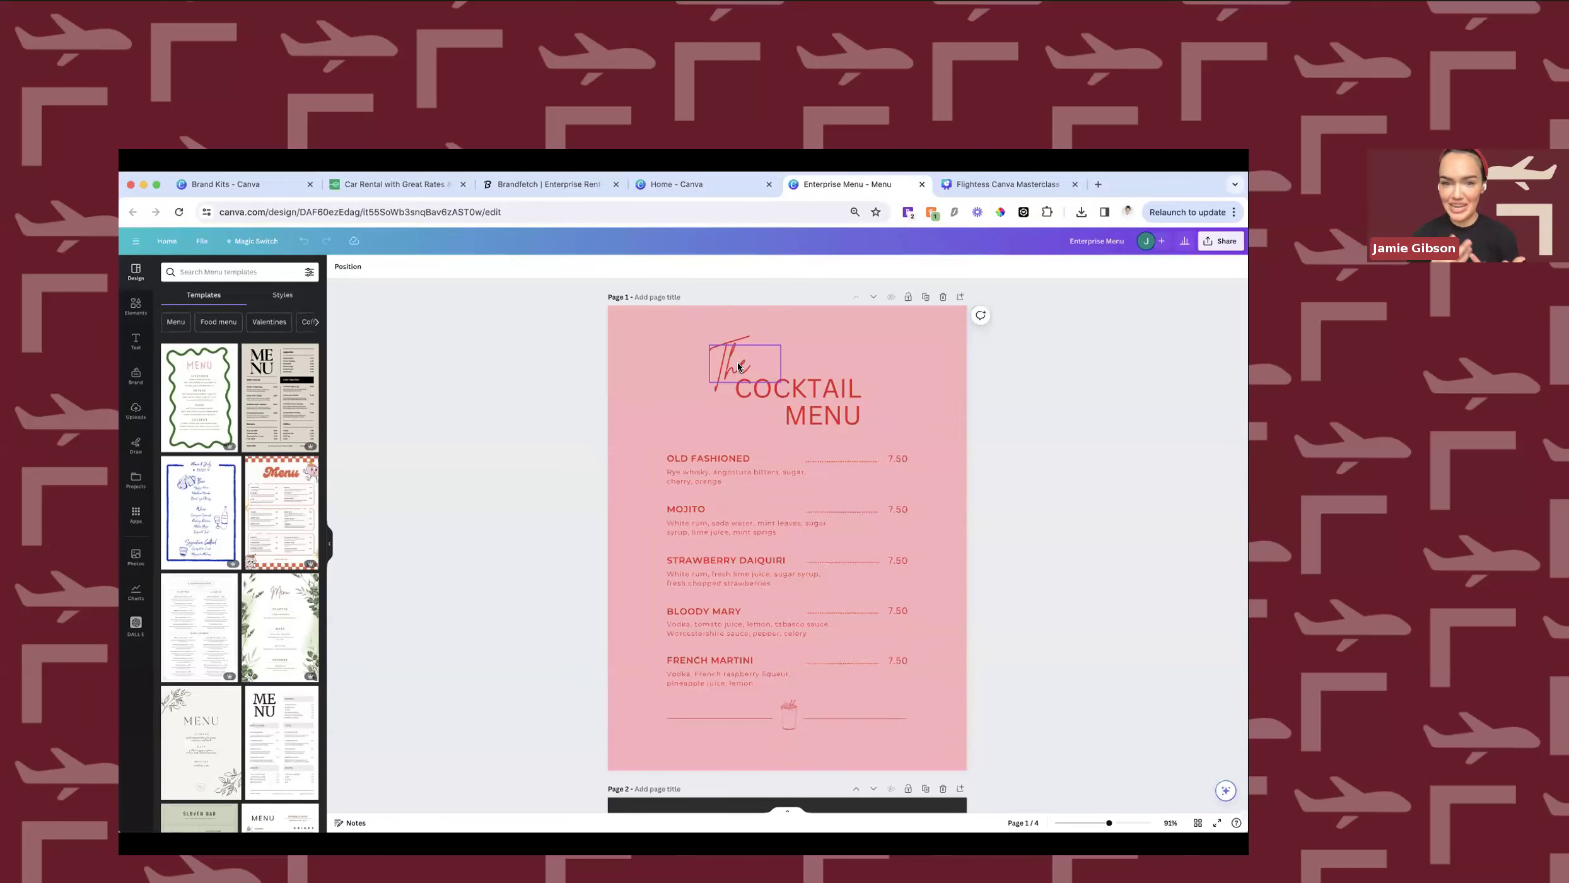
click(739, 367)
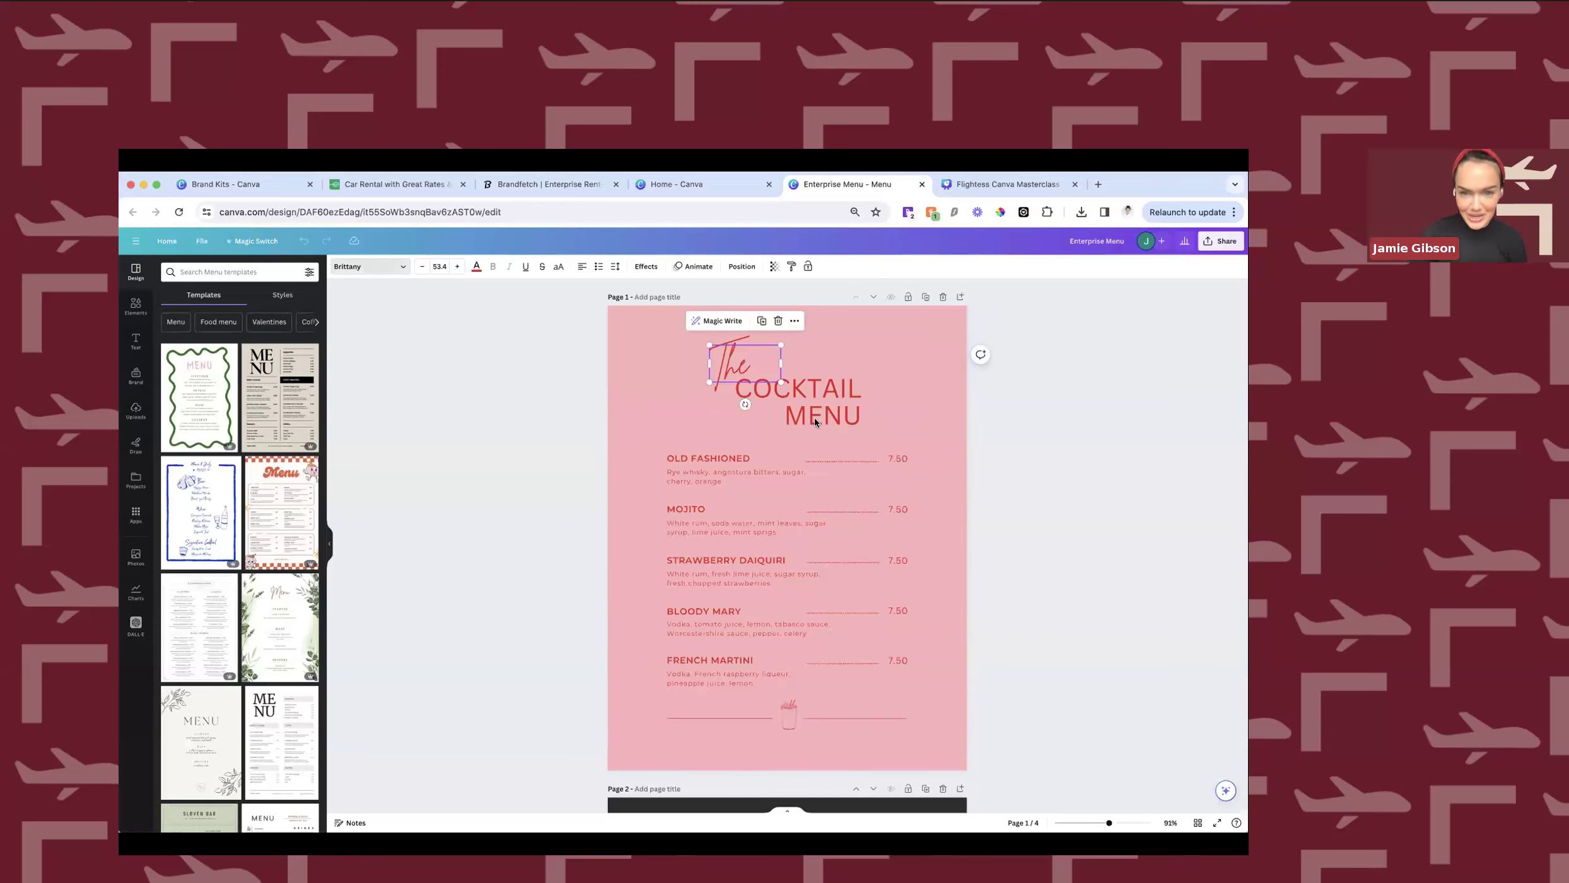
click(796, 407)
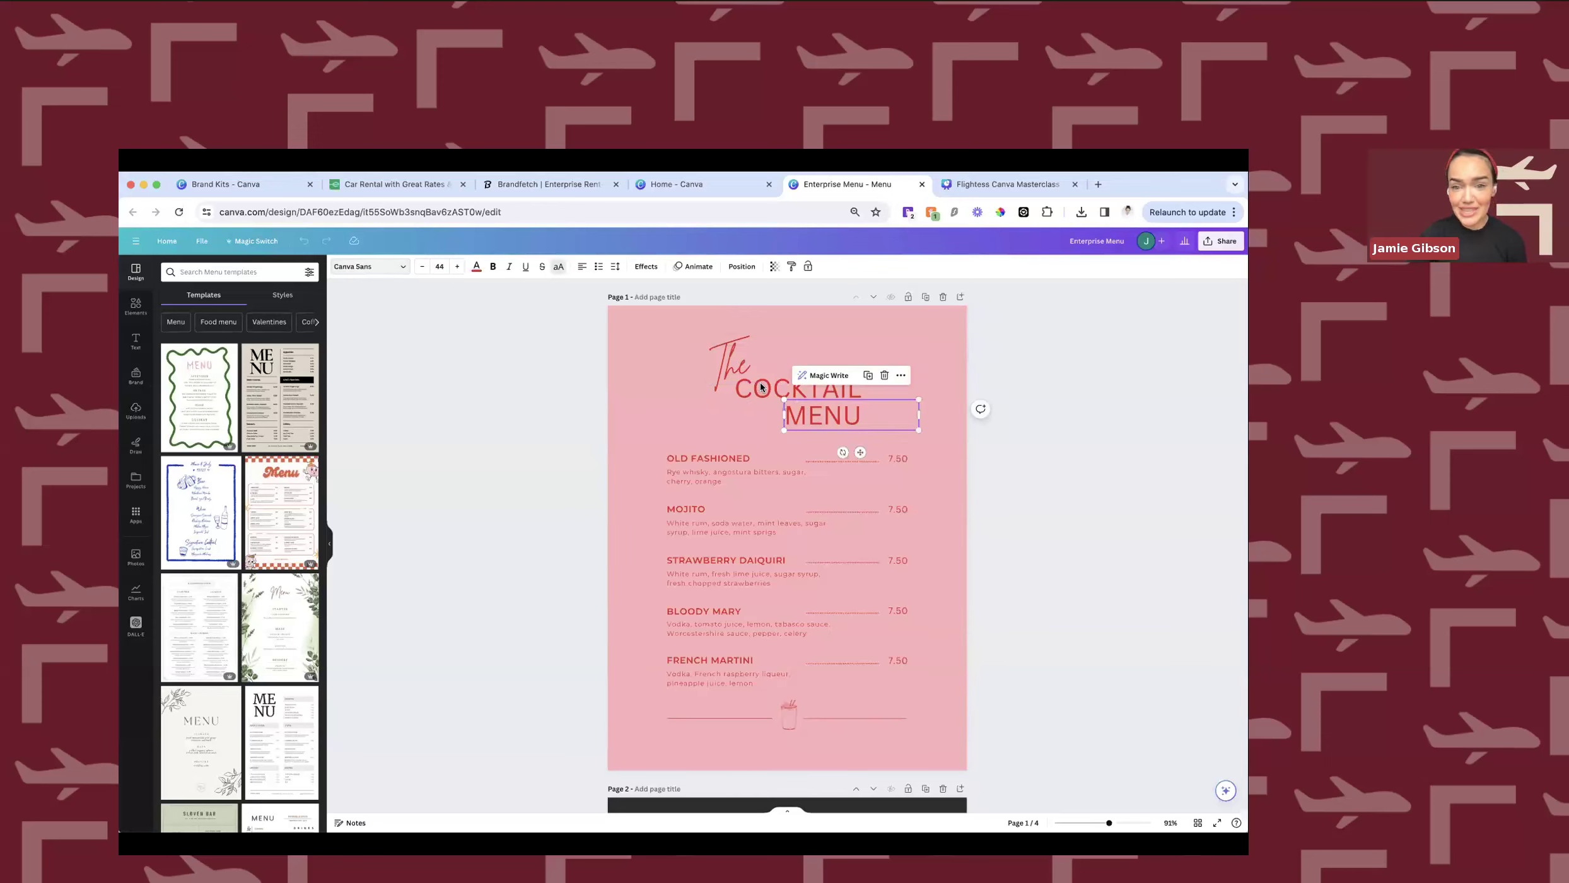
click(761, 387)
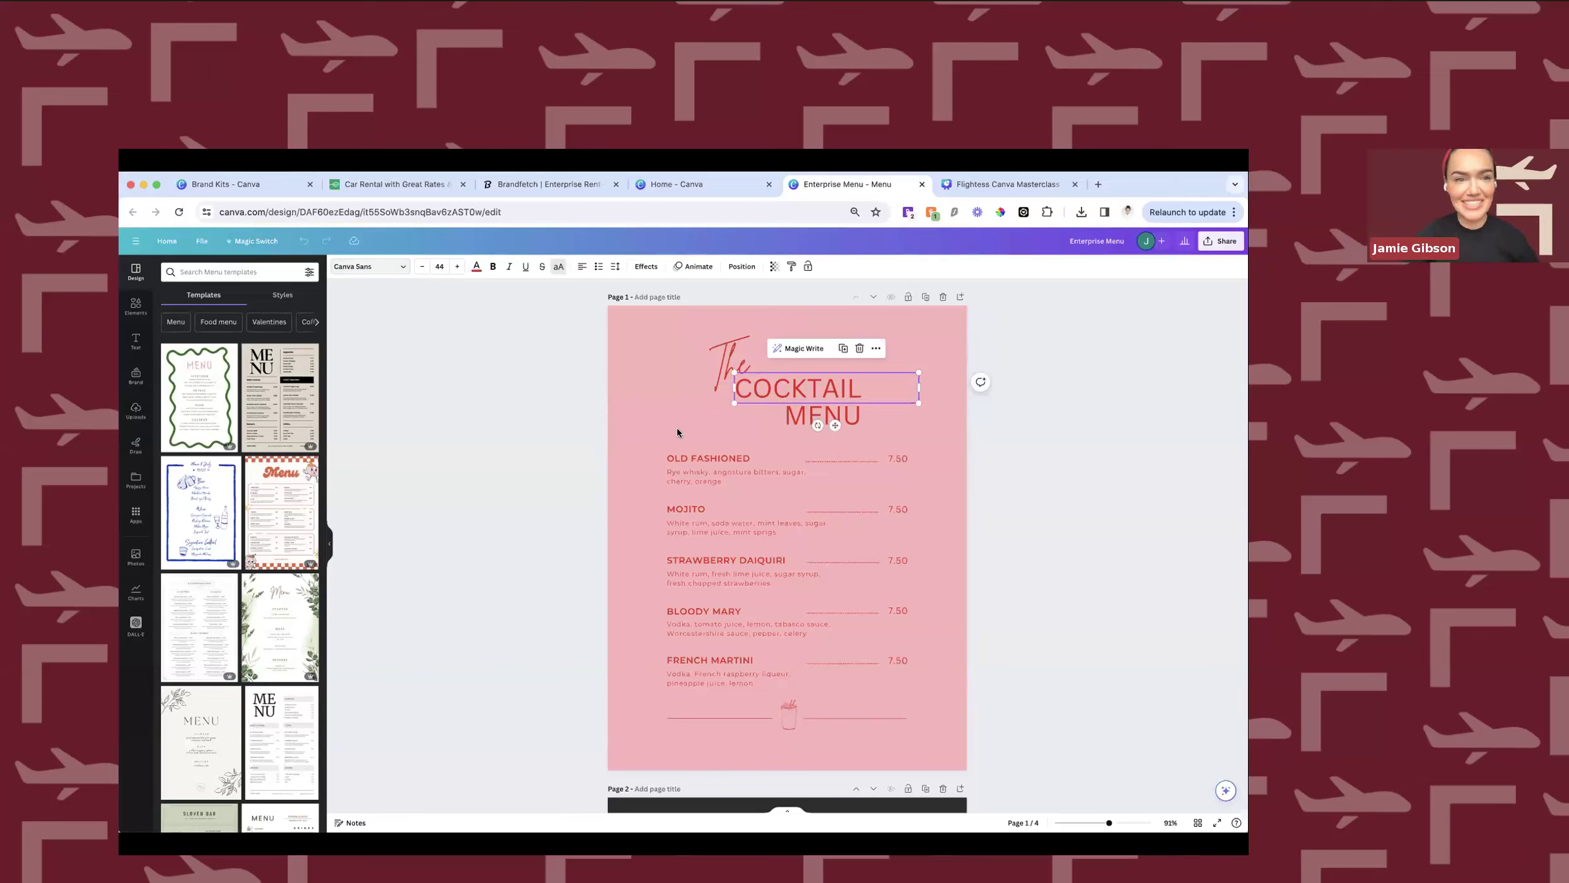
click(328, 547)
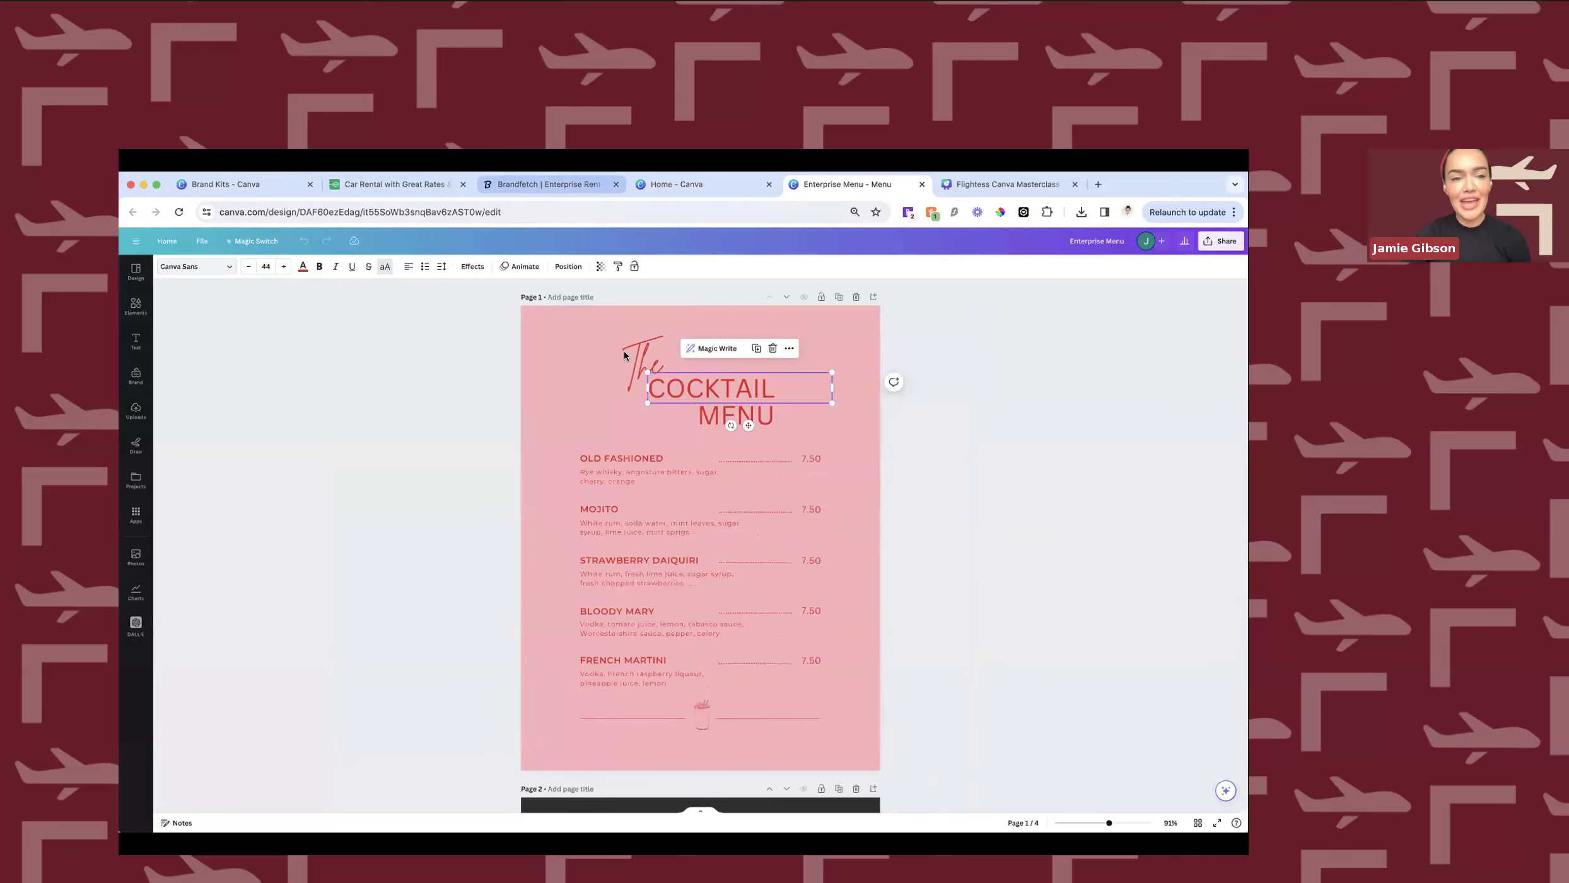
Switch to Brandfetch and look up the brand profile for enterprise.com.
click(551, 185)
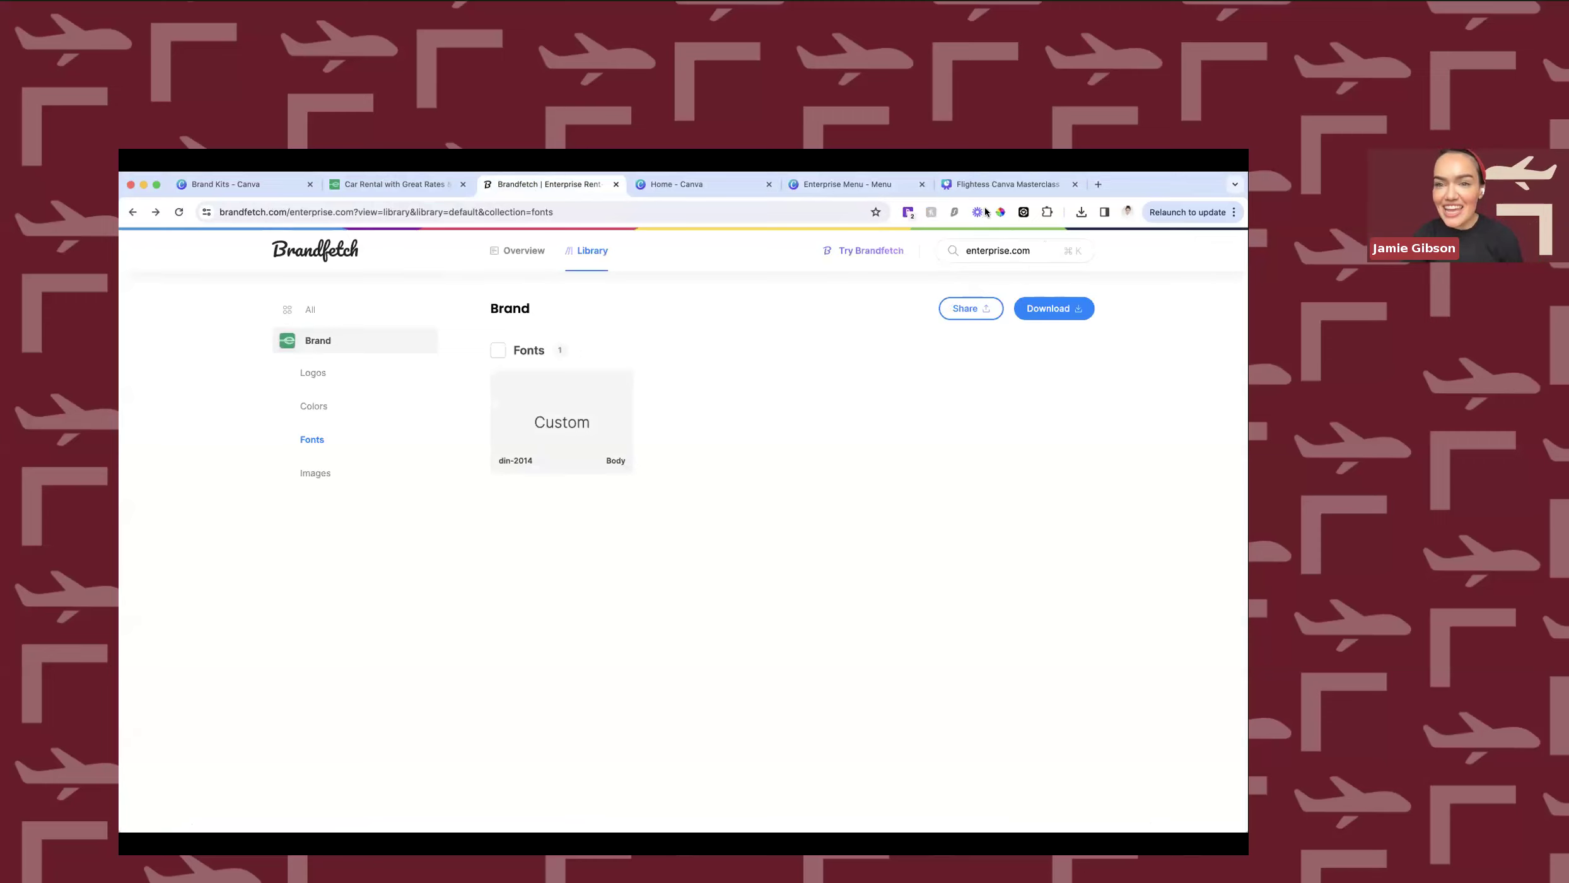
click(1000, 251)
key(Return)
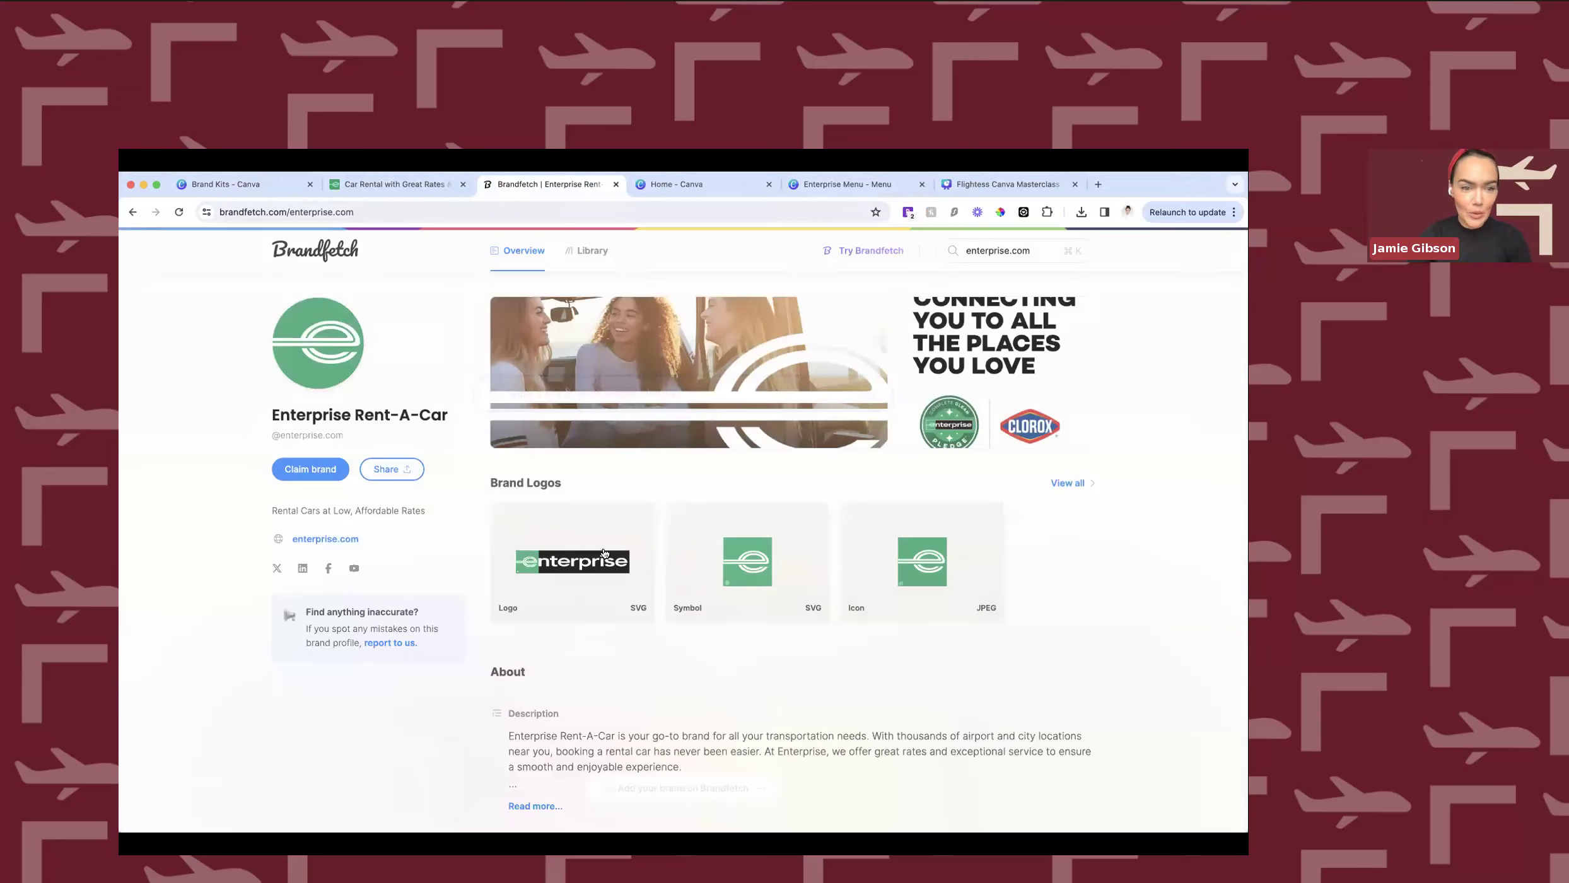
Examine the Enterprise Rent-A-Car overview, including its brand logos, description and brand collections.
scroll(643, 597, down, 1)
scroll(643, 596, up, 1)
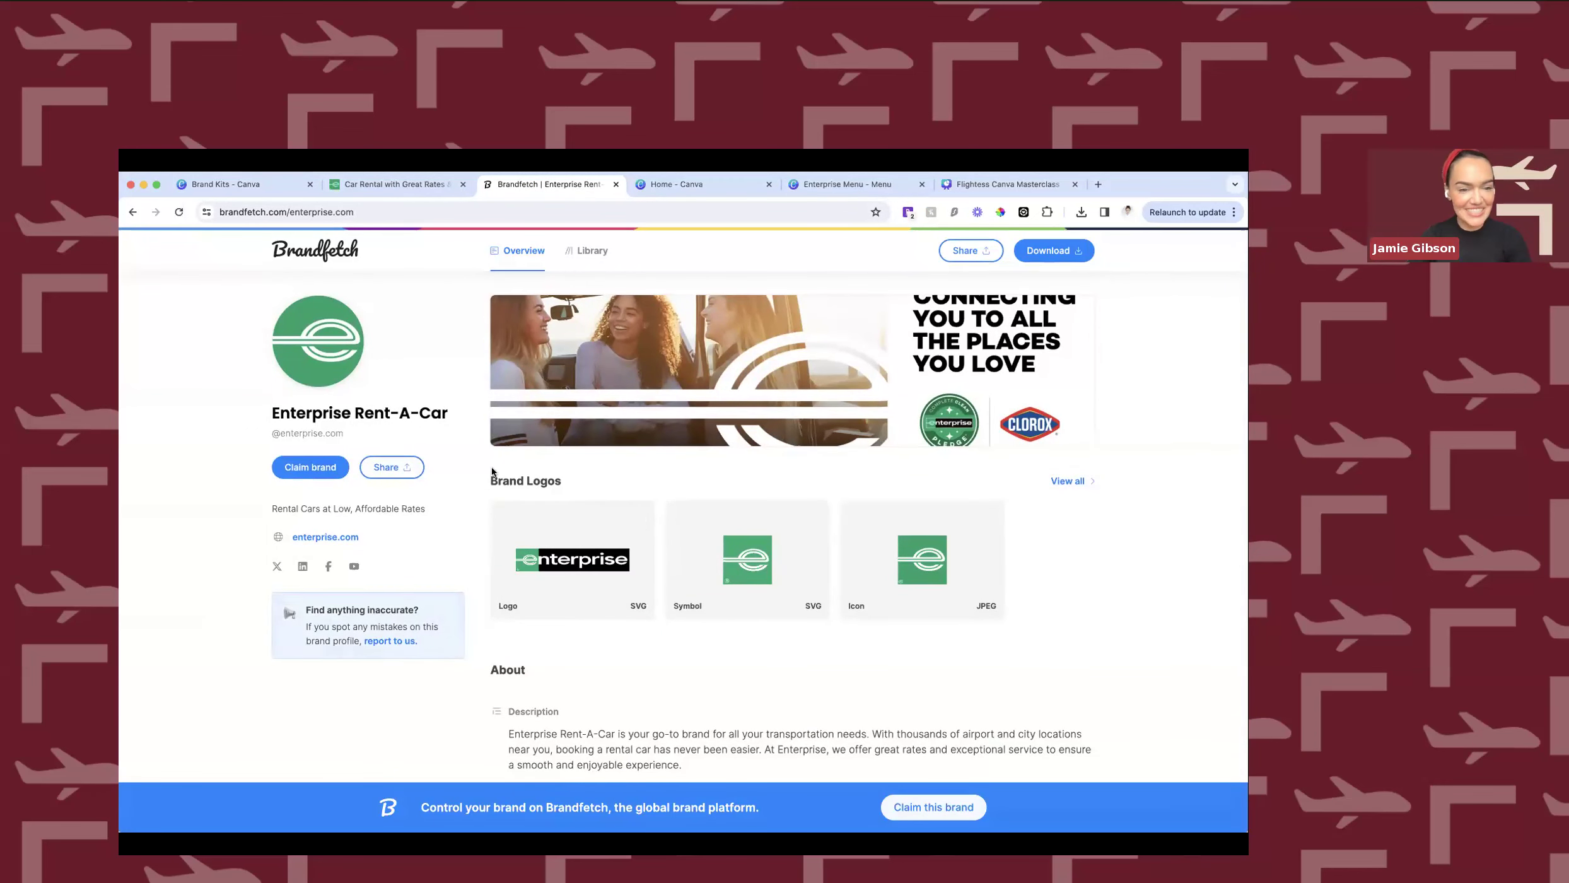
scroll(564, 458, down, 4)
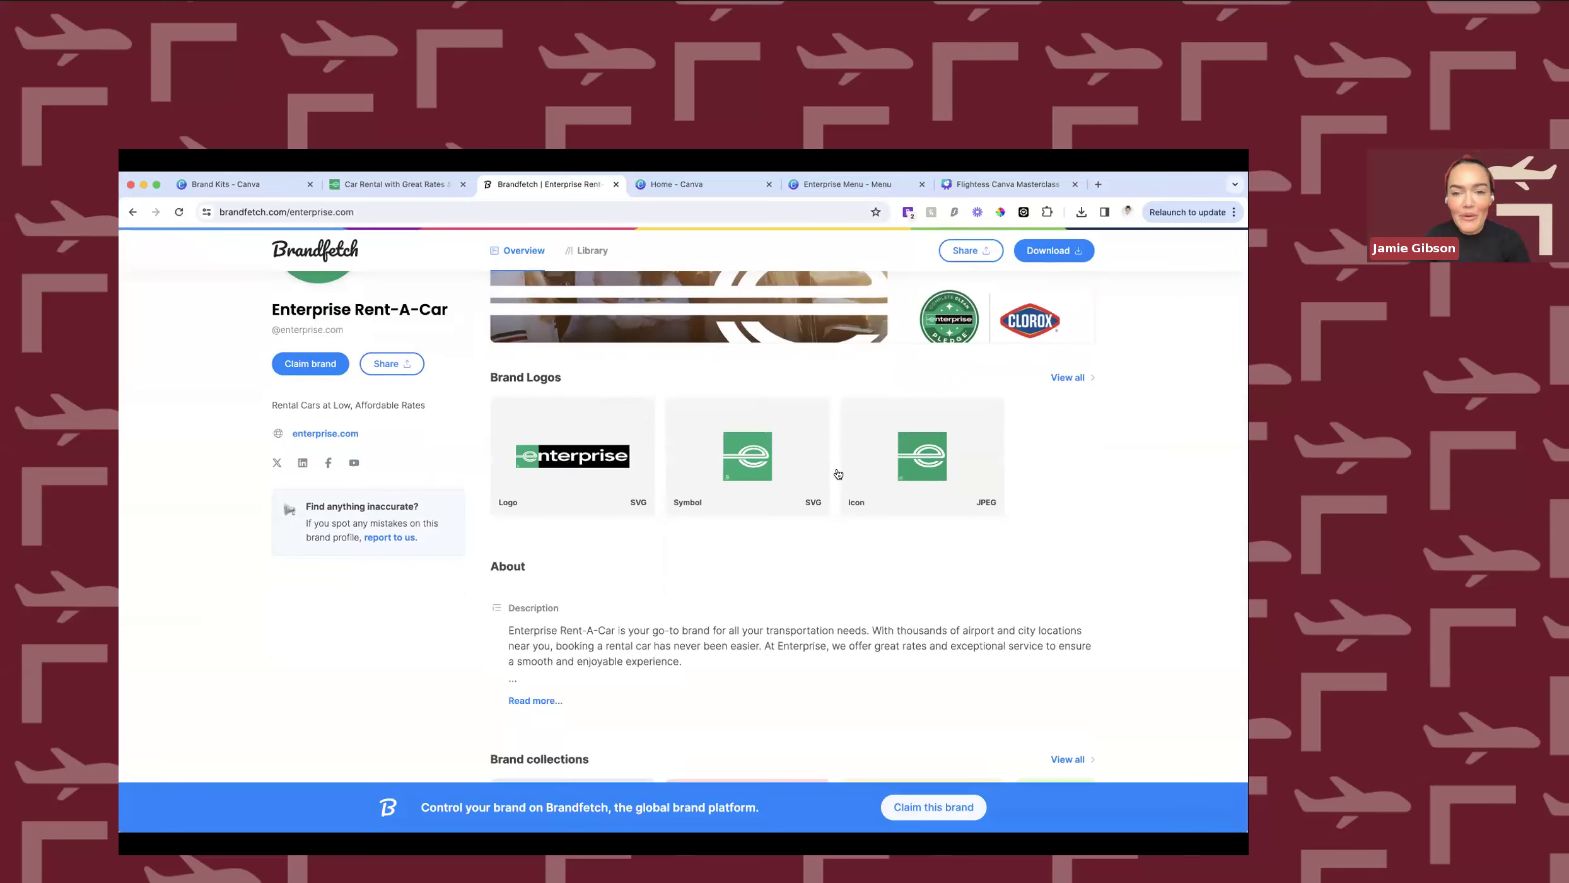
scroll(889, 497, down, 3)
scroll(892, 498, up, 3)
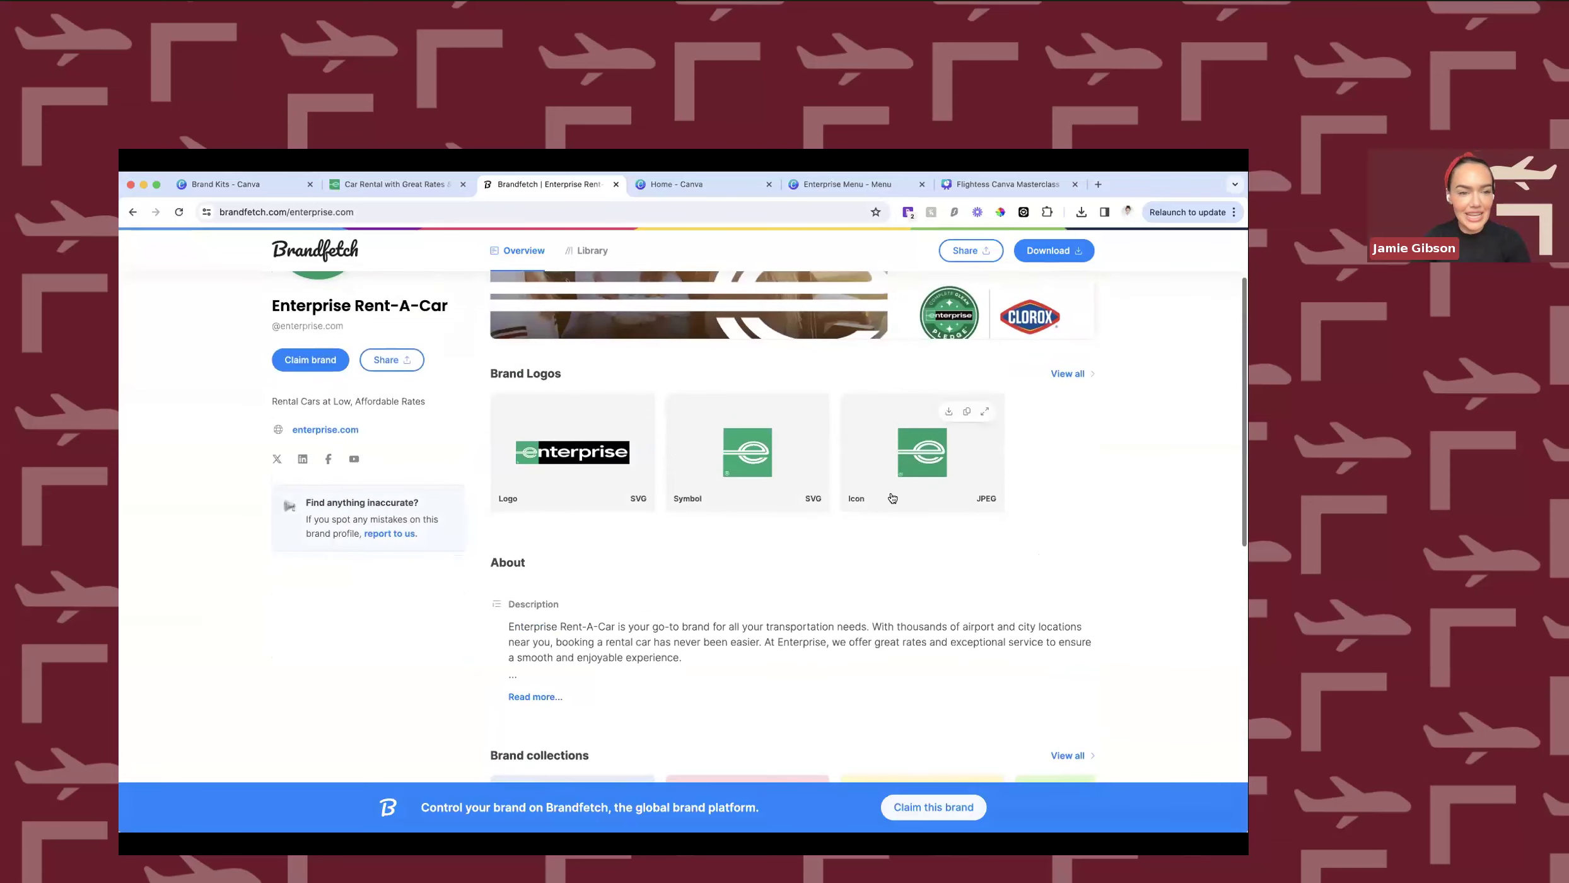
scroll(893, 498, up, 4)
scroll(970, 587, down, 7)
scroll(971, 588, down, 13)
scroll(1009, 517, up, 4)
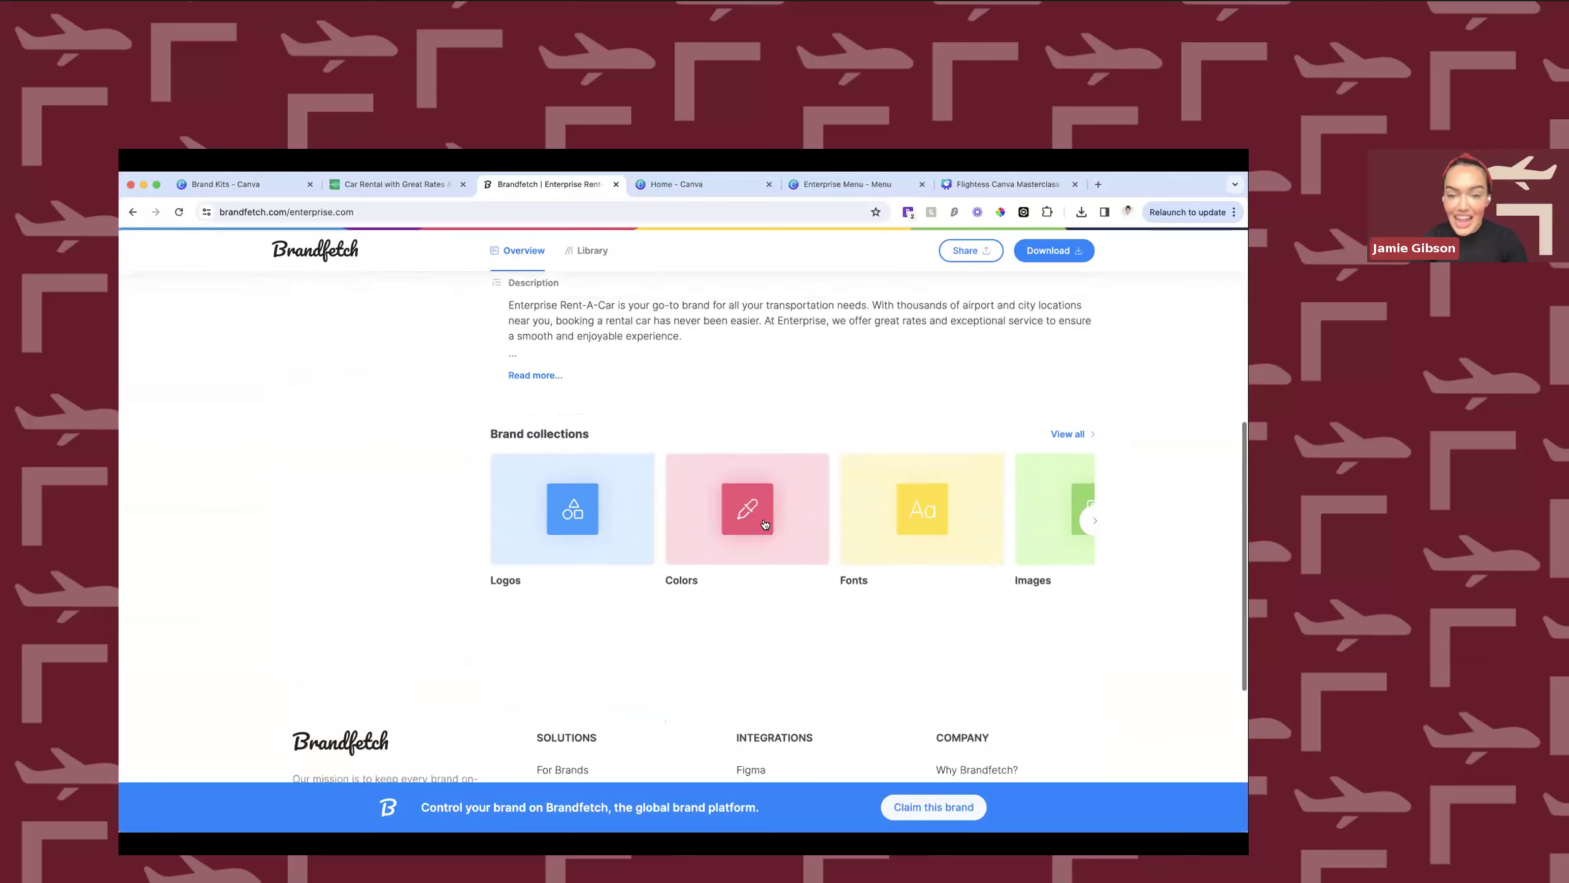
Show all of the Enterprise brand collections and review the logos, colors and fonts.
click(1065, 440)
scroll(690, 559, down, 6)
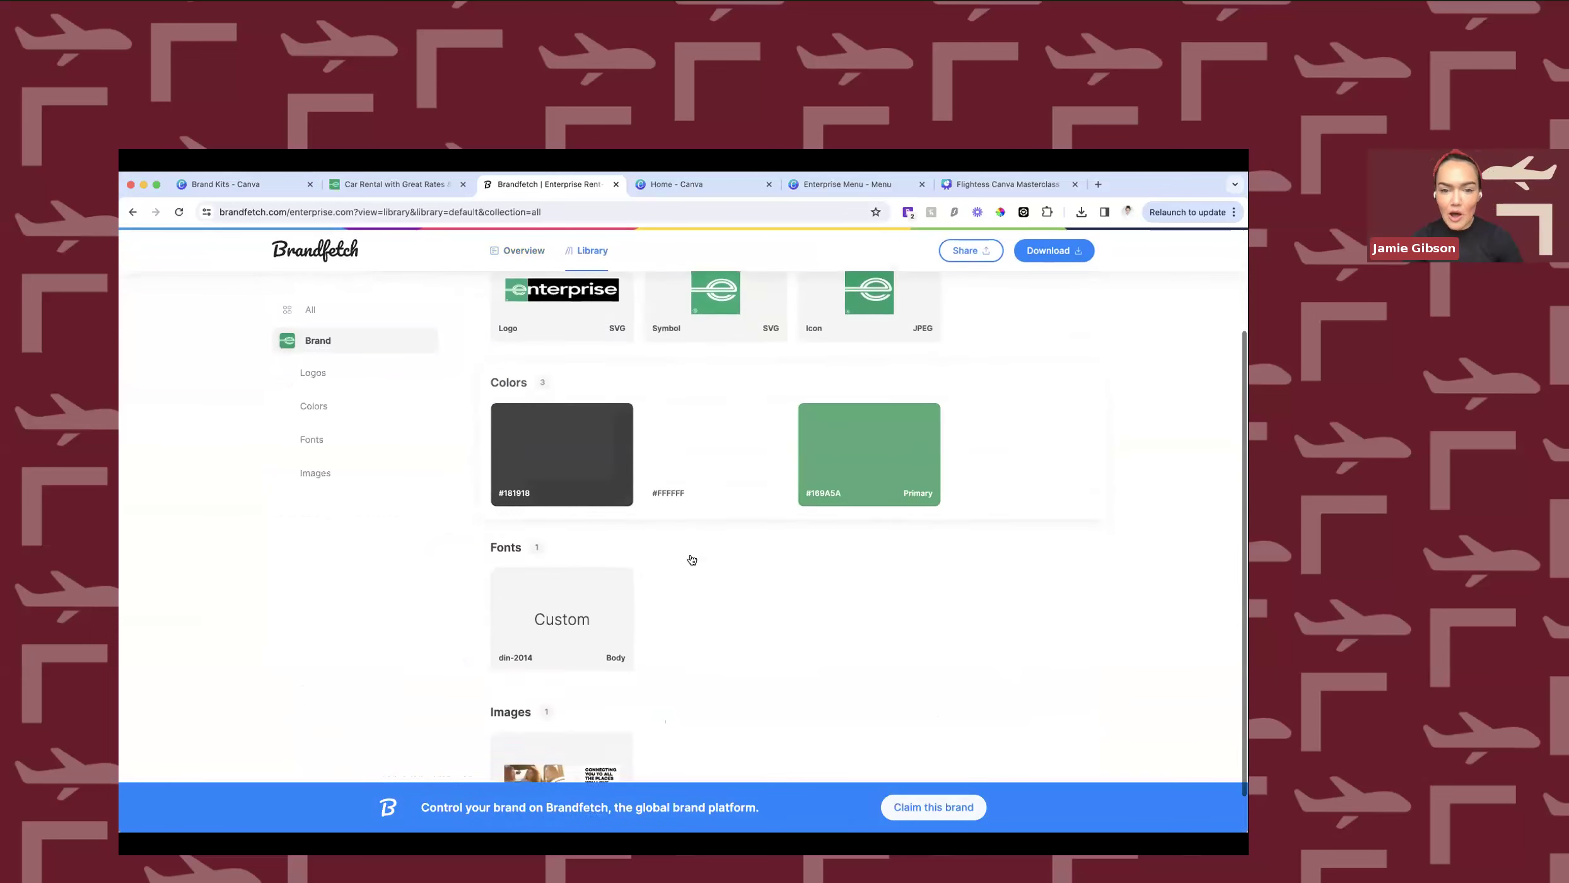
scroll(692, 560, up, 4)
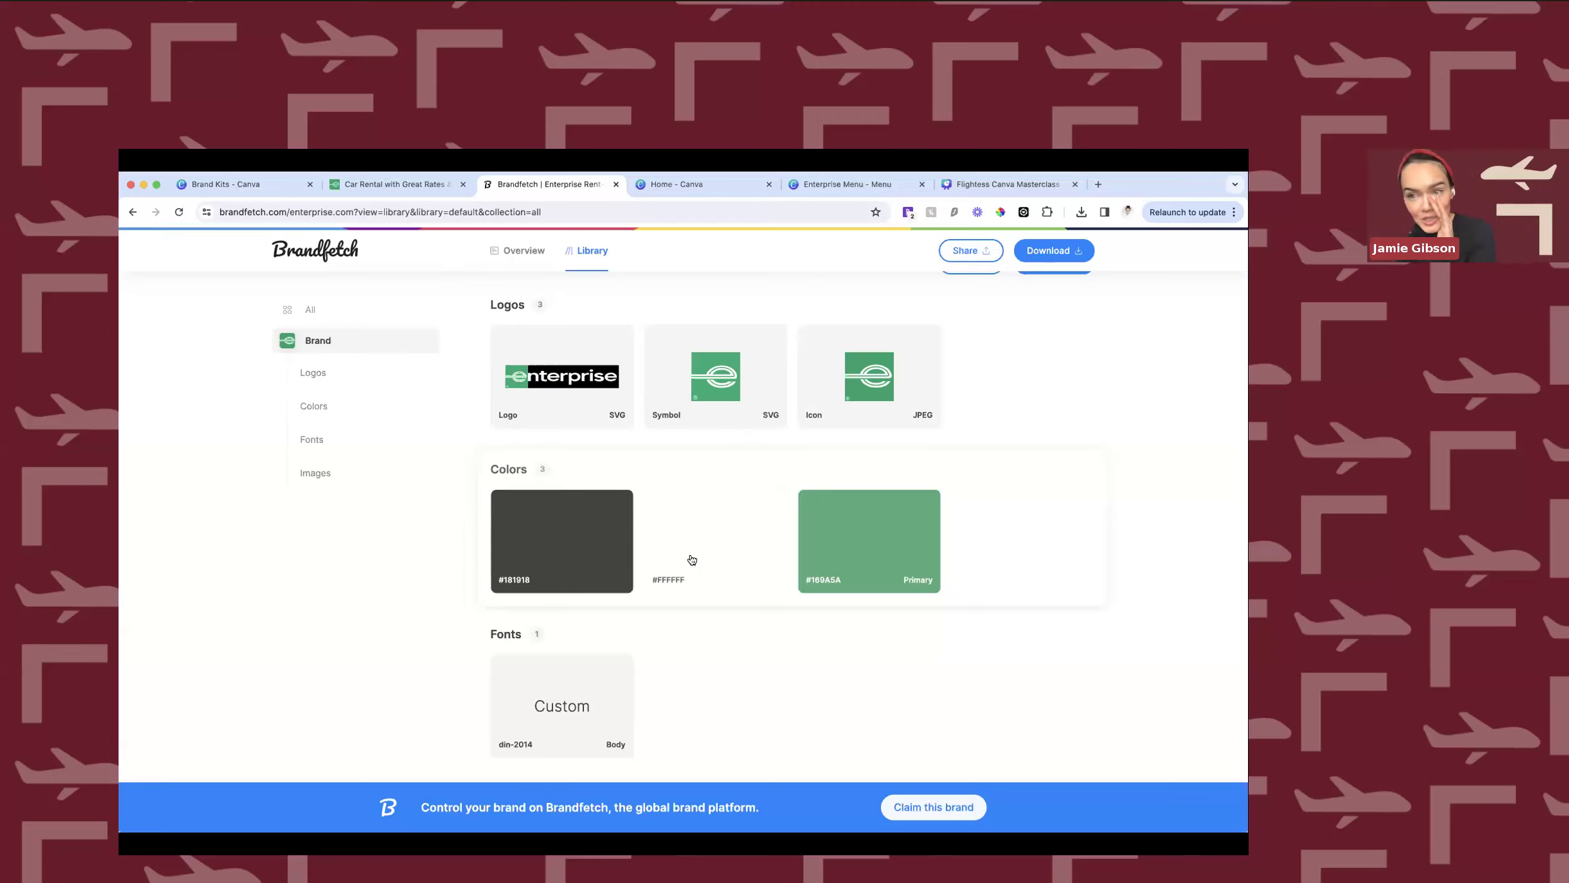
Open Enterprise's Fonts collection and download the brand assets, switching to the Colors collection when done.
scroll(886, 533, up, 2)
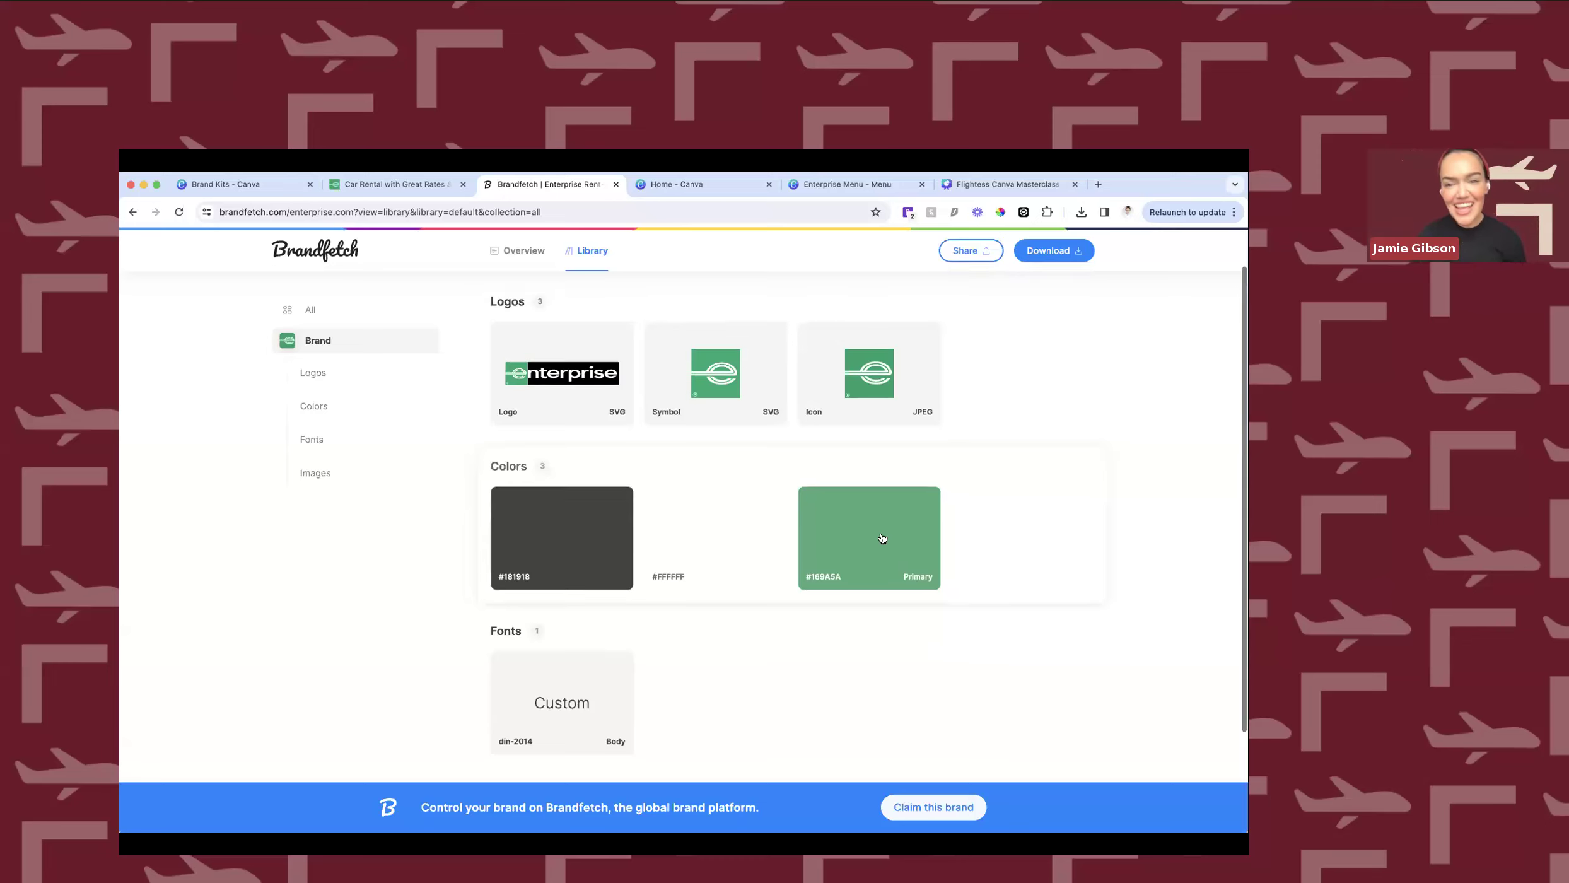
scroll(881, 538, down, 3)
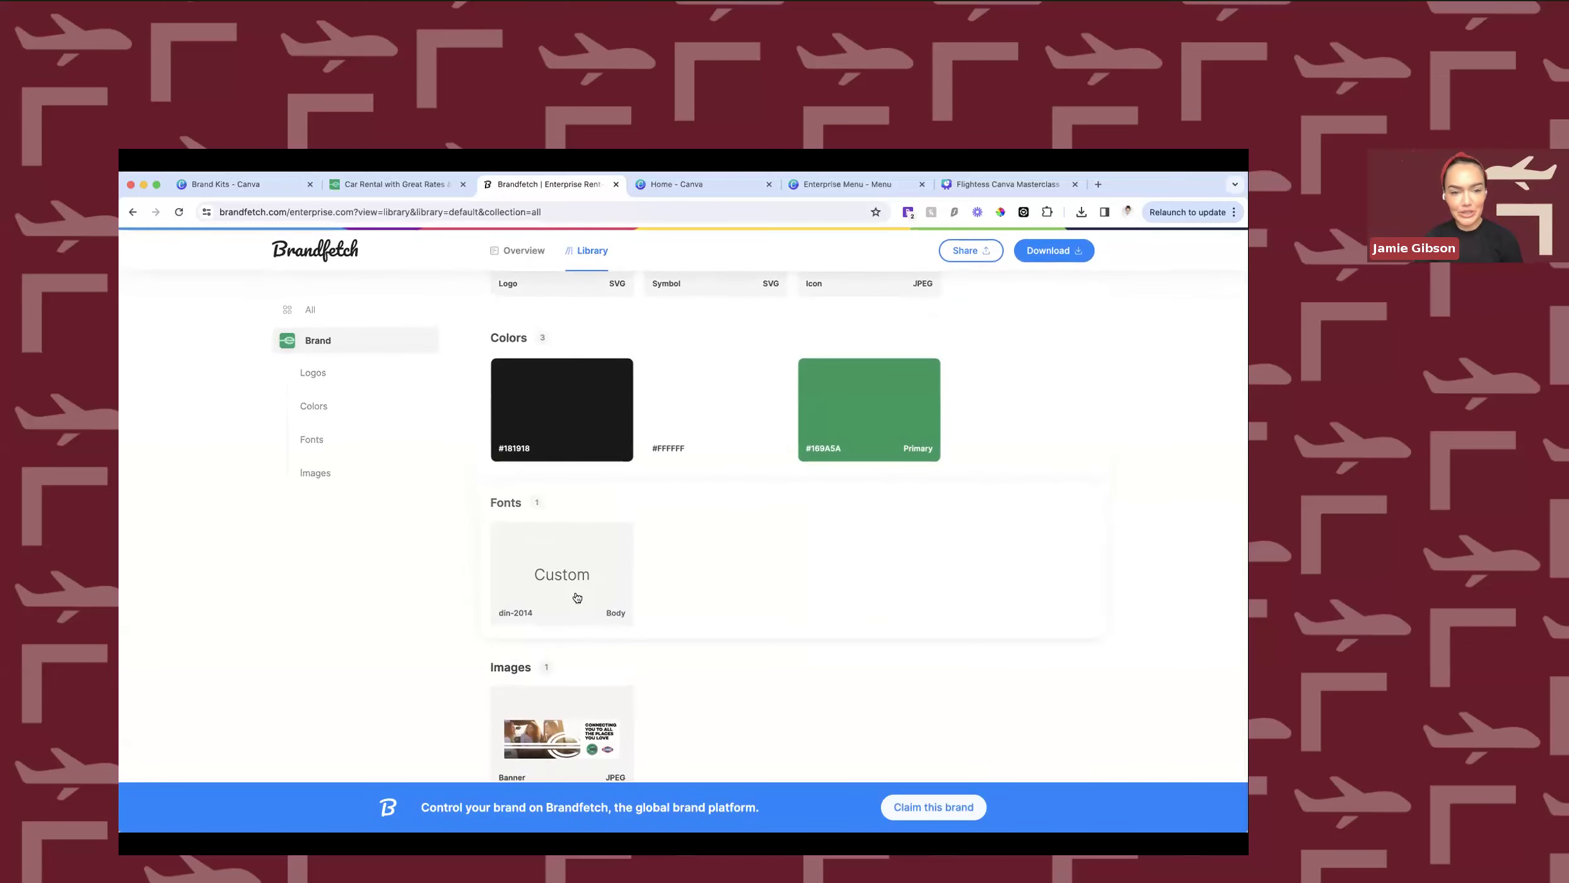
click(588, 580)
click(1053, 316)
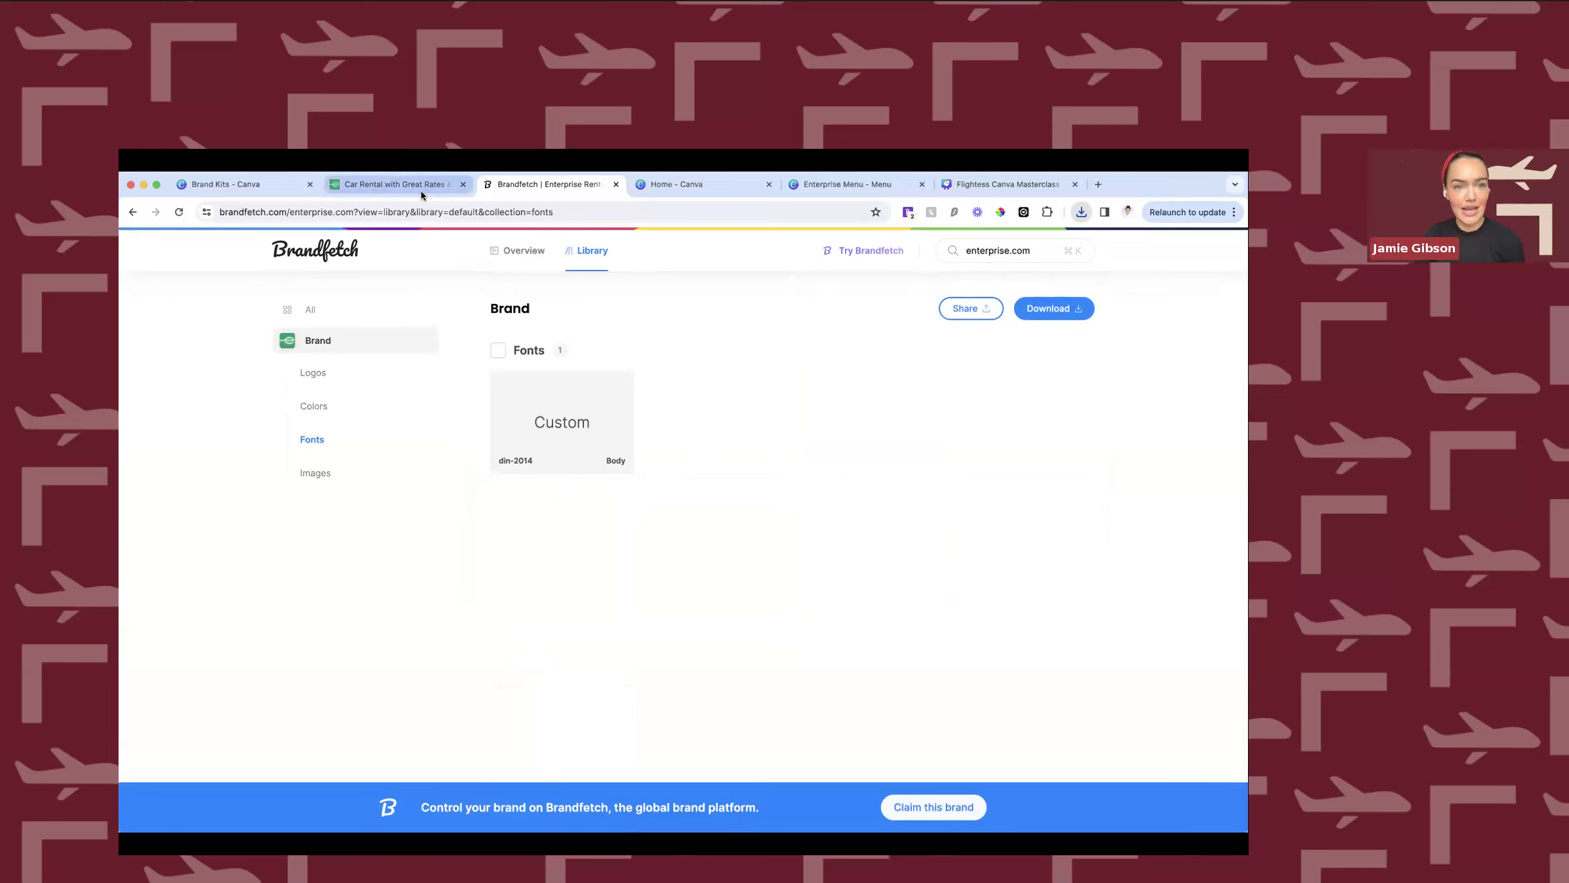
click(313, 406)
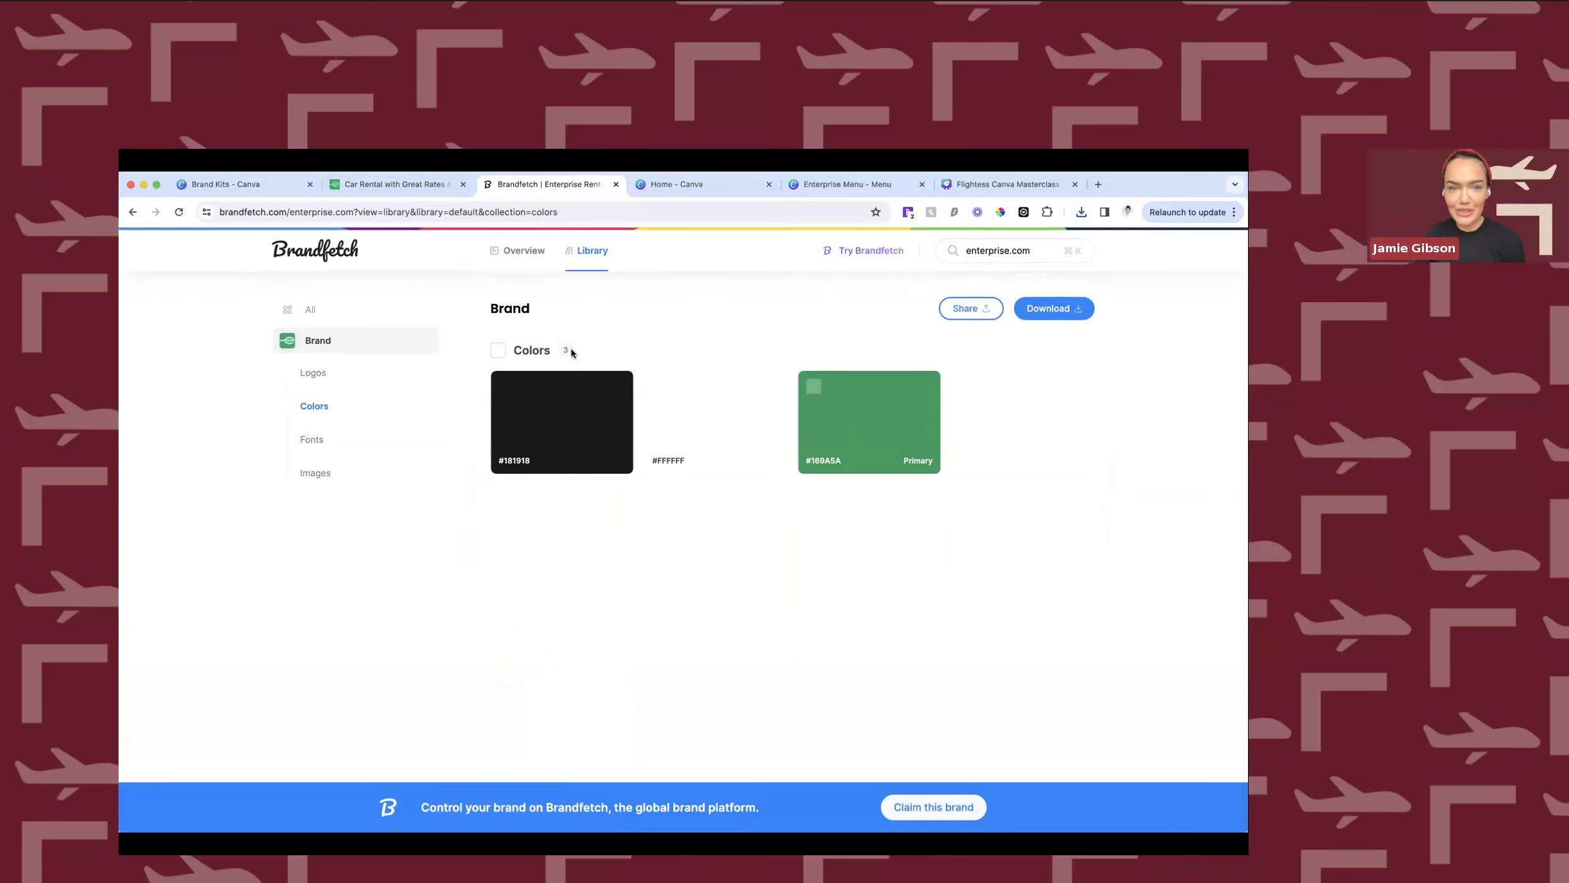
Switch to Canva and create a new Brand Kit named Enterprise.
click(265, 182)
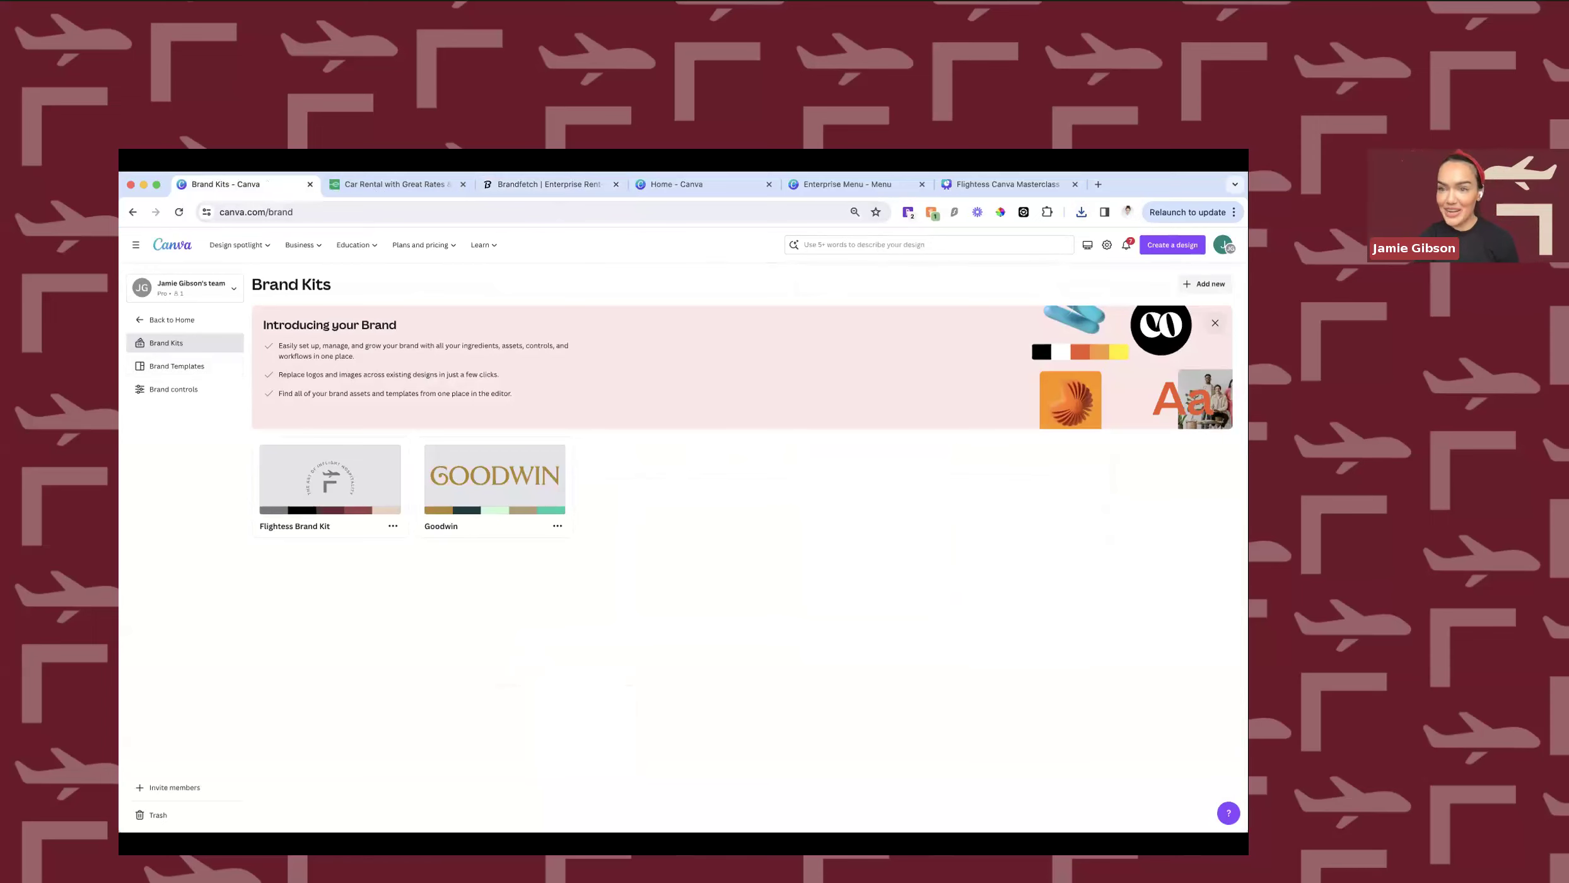
click(183, 245)
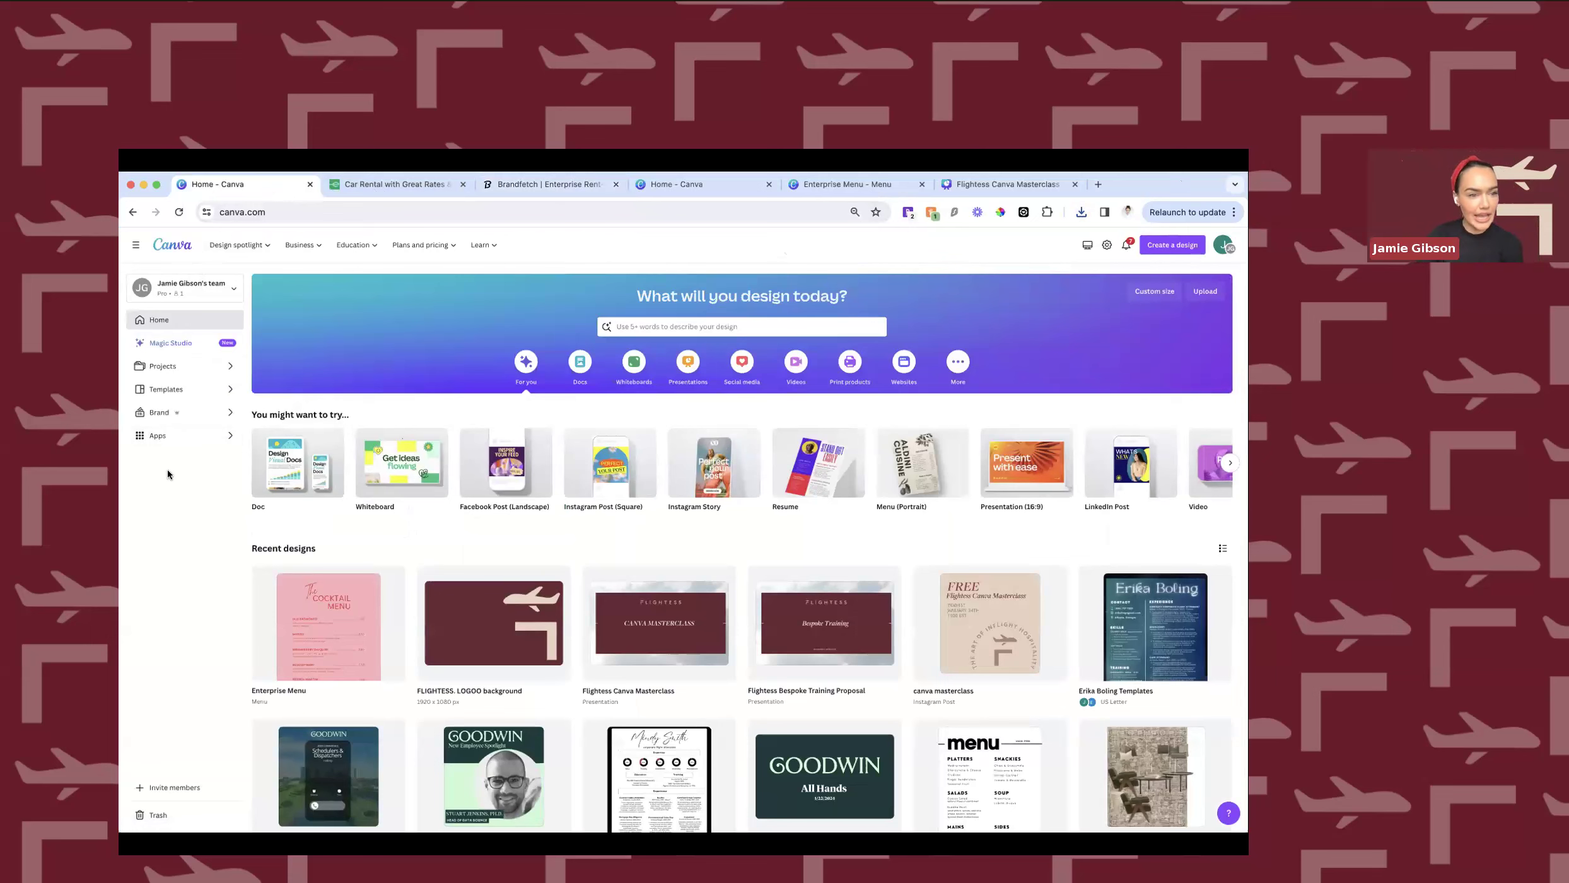
click(228, 414)
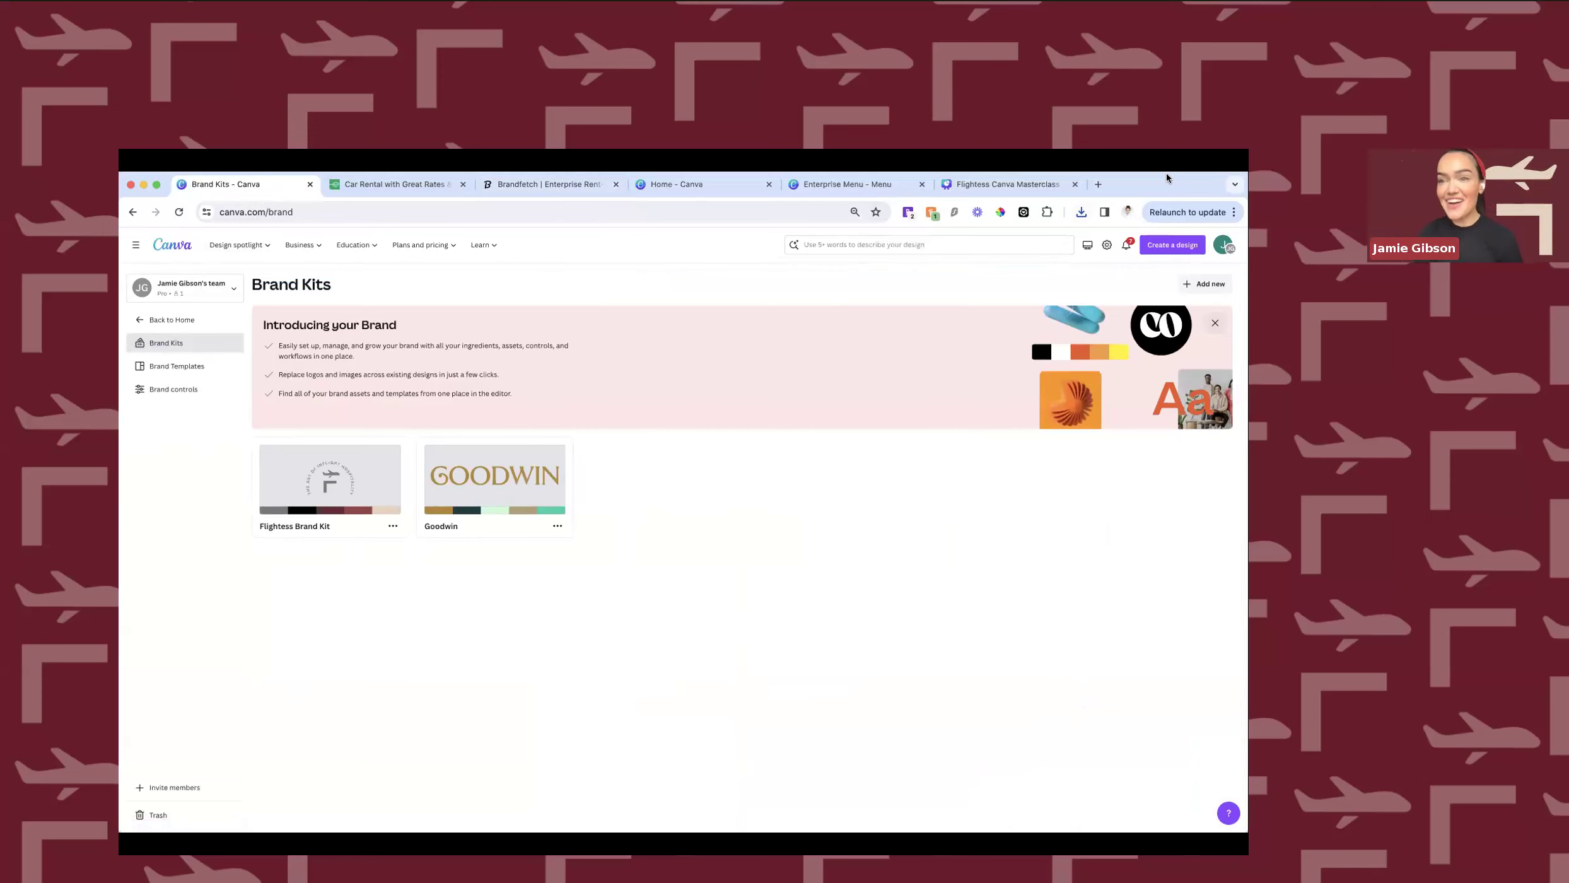
click(1202, 284)
click(555, 531)
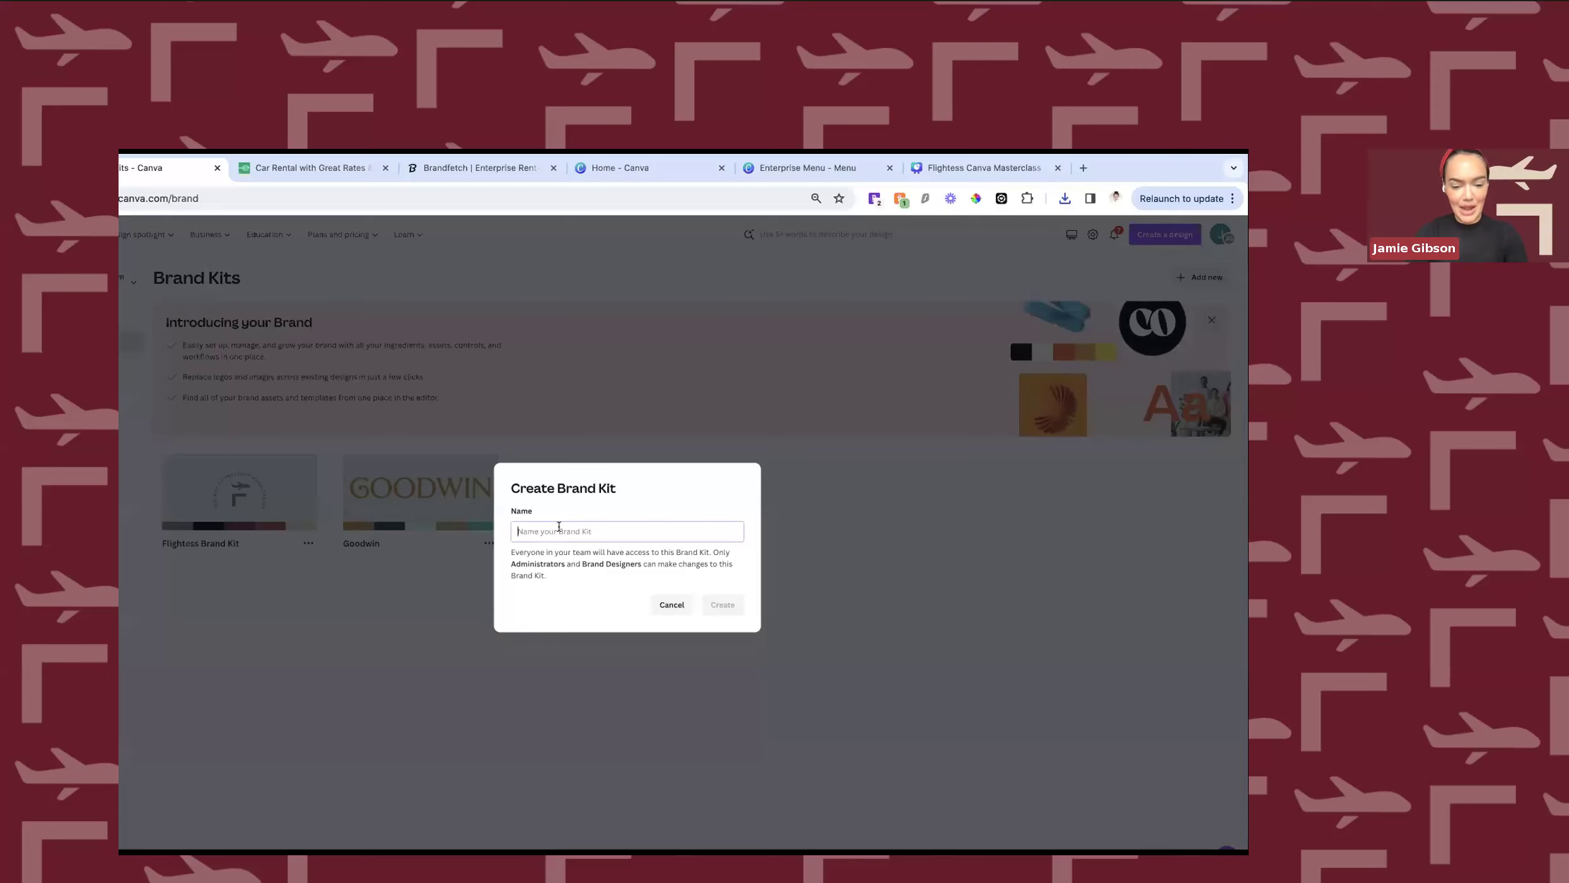
text(Enterprise)
click(720, 604)
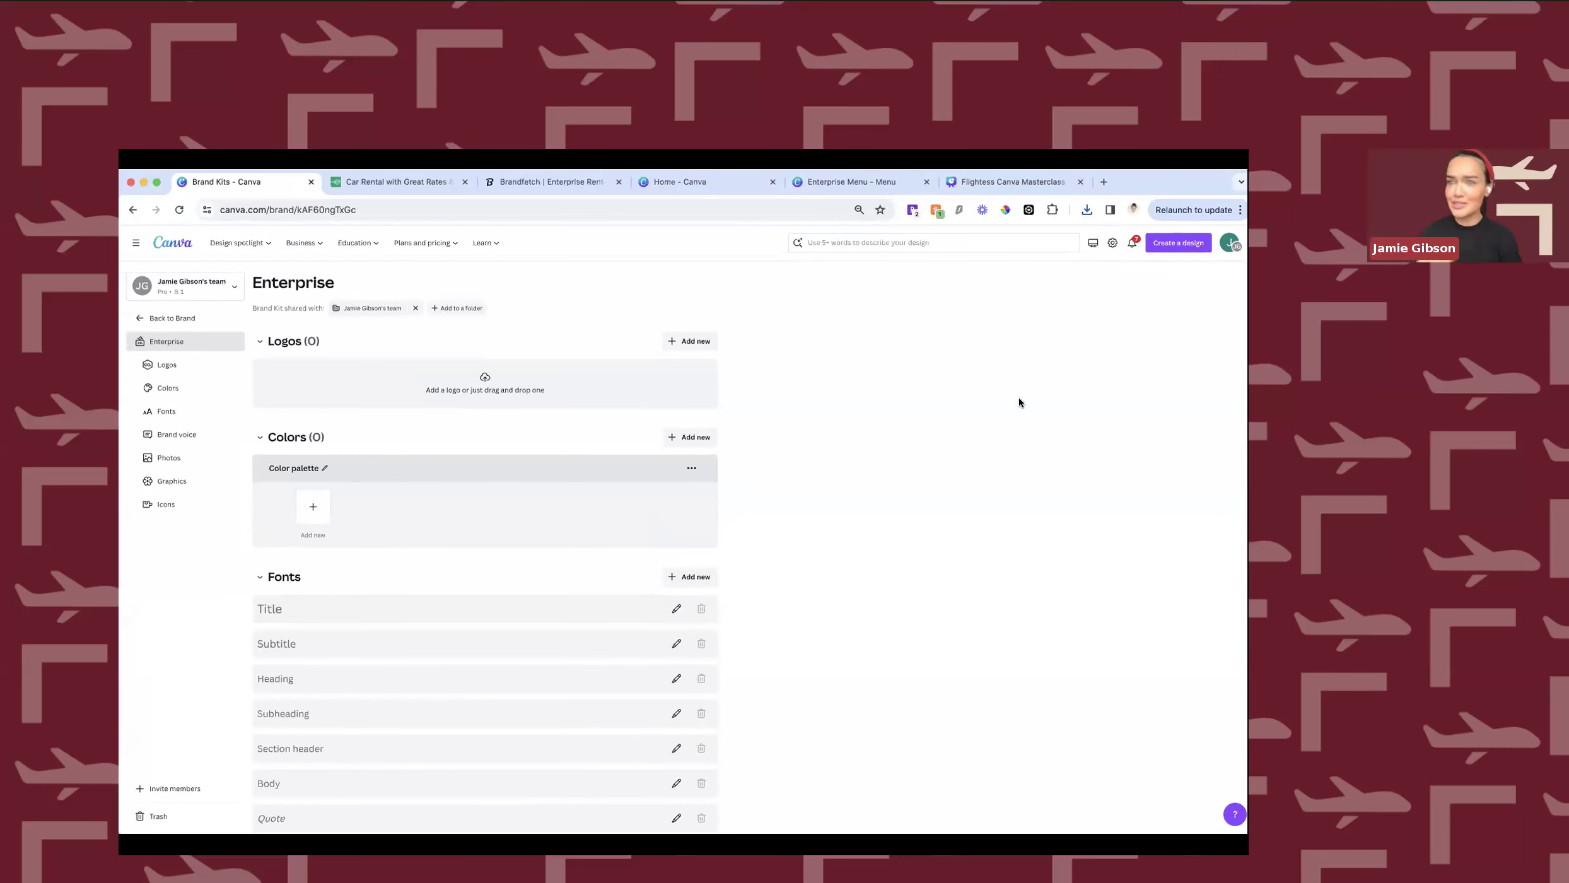
Add a new color to the Enterprise palette and look up the primary green's details in Brandfetch, copying its link.
click(306, 514)
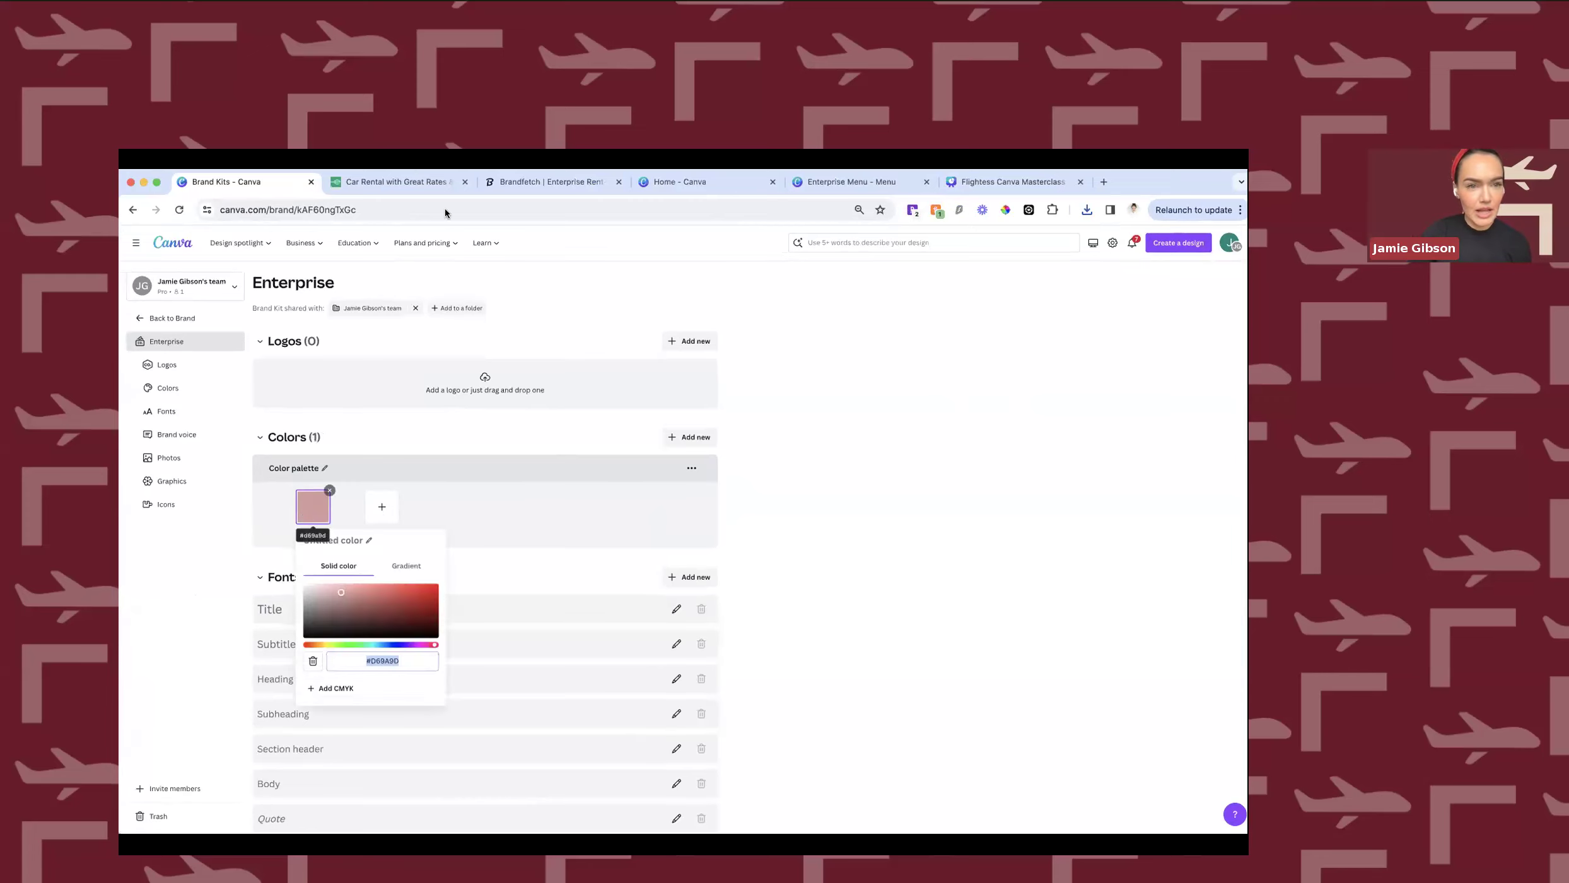
click(398, 181)
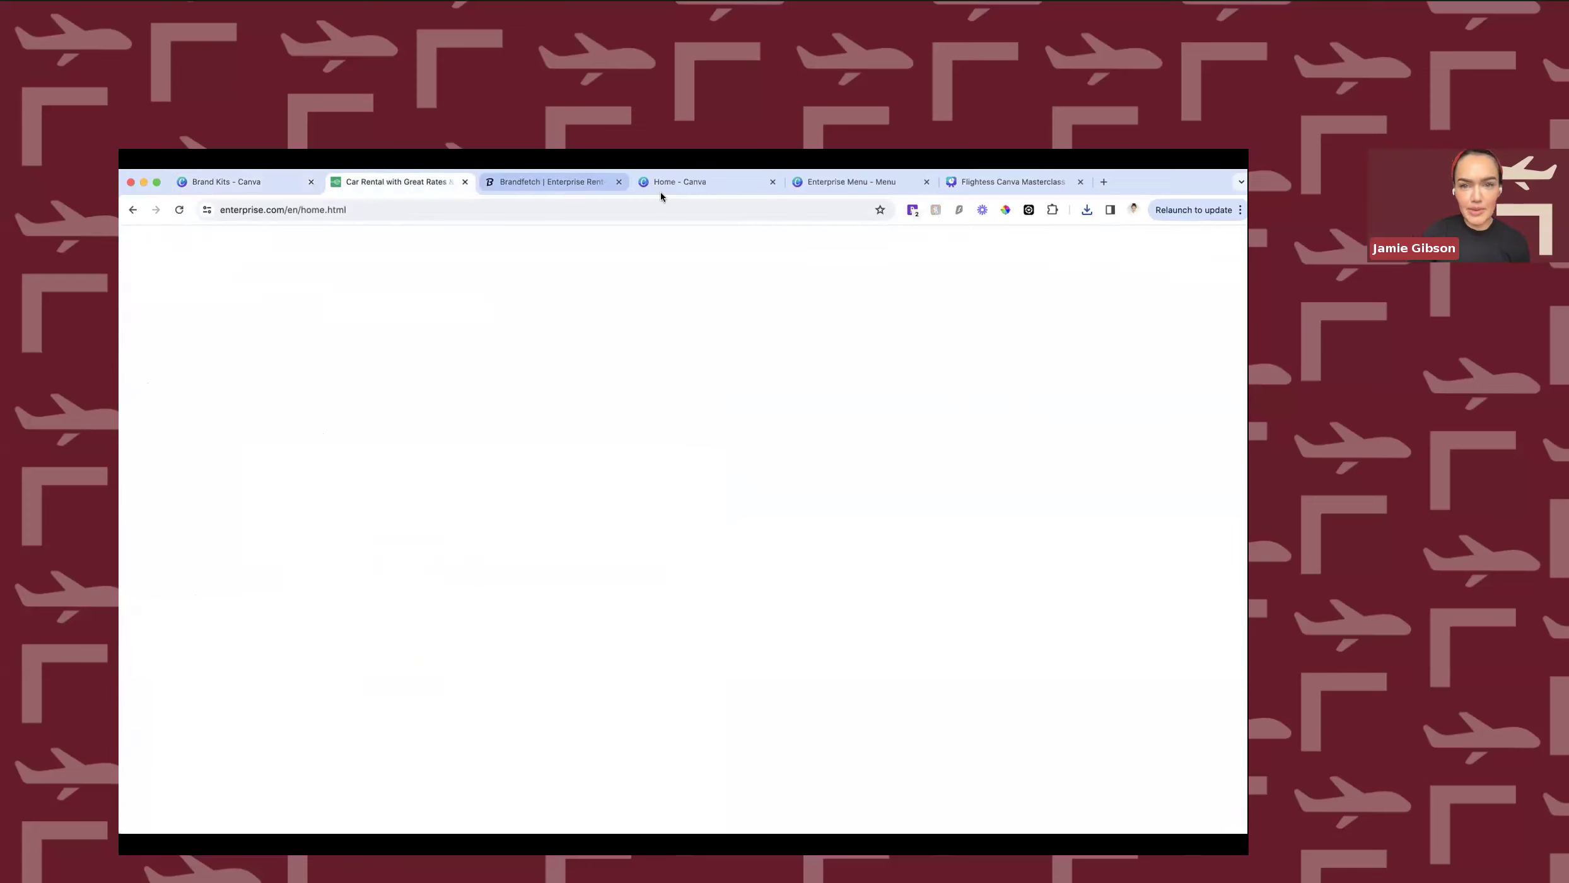
click(615, 188)
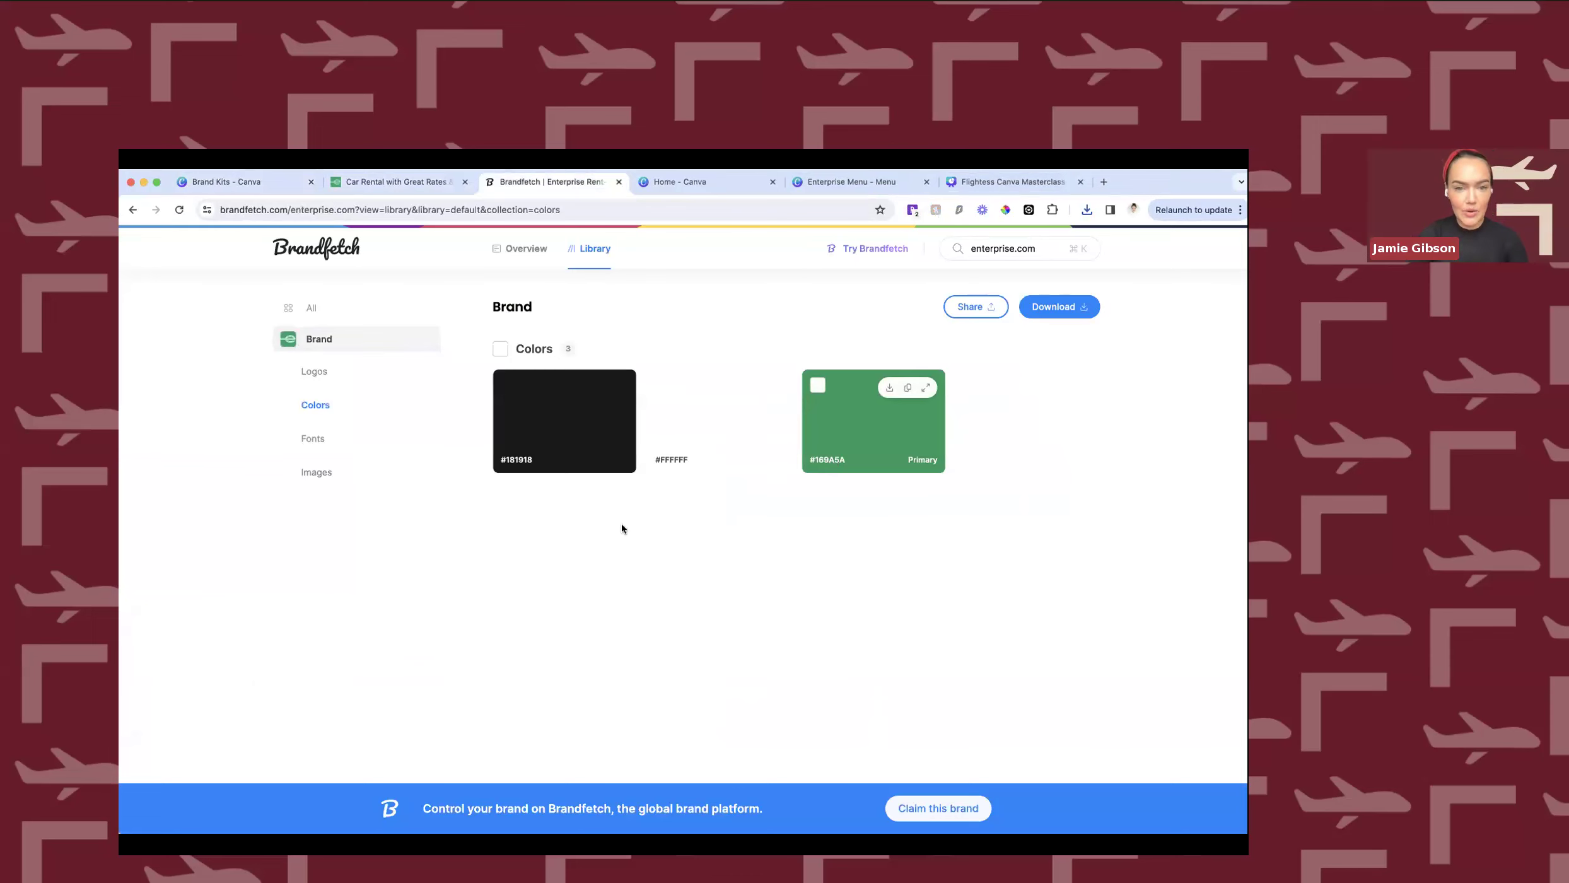
click(873, 421)
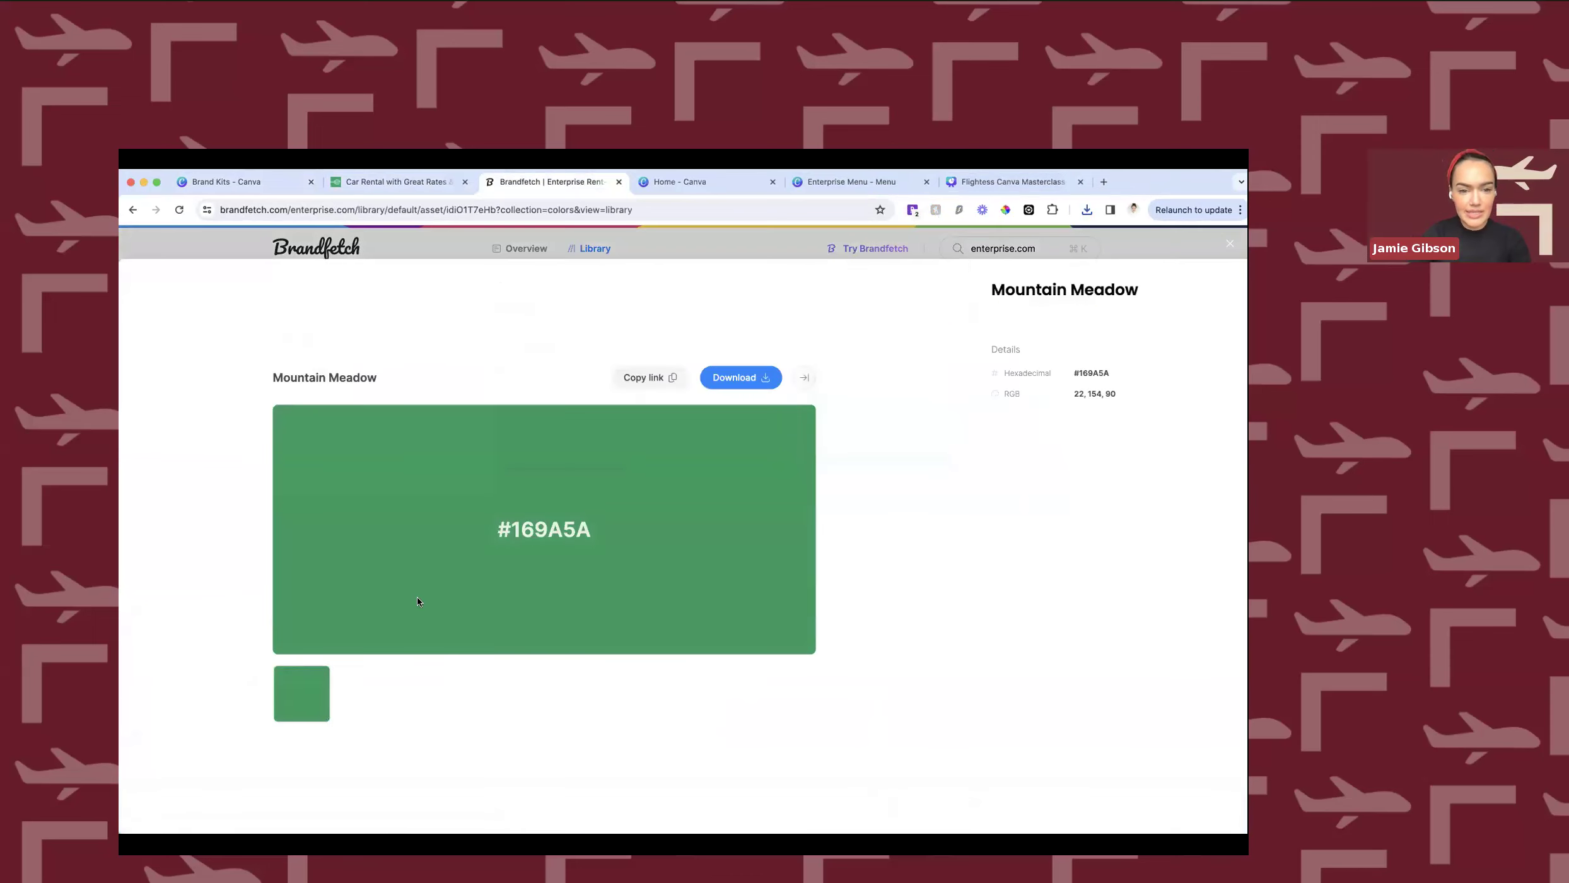
click(649, 377)
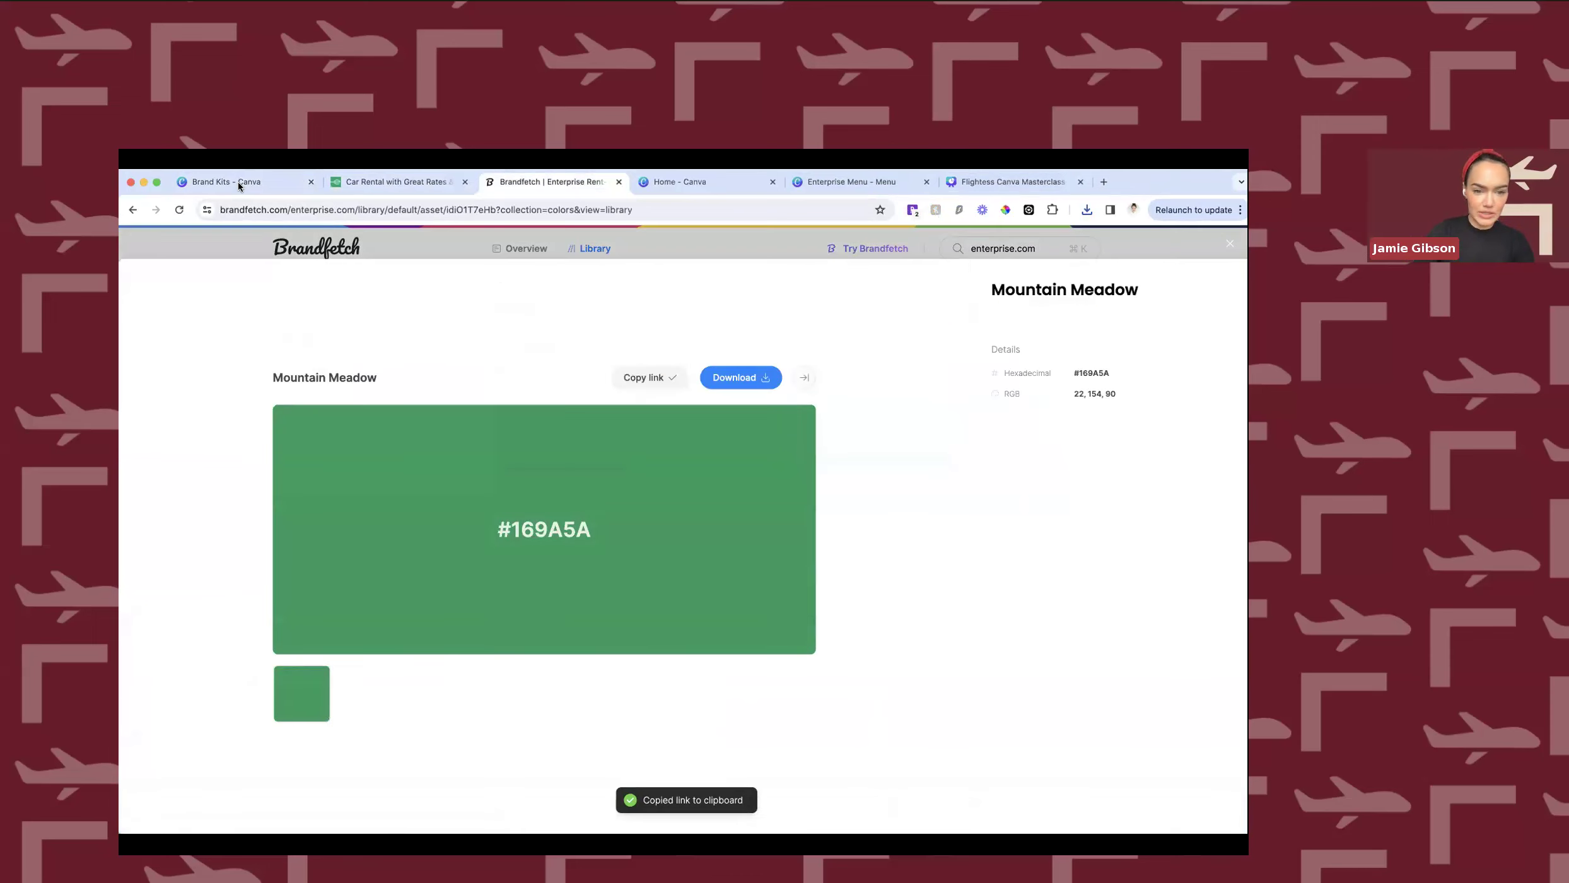
Back in Canva, set the new palette color of the Enterprise Brand Kit to #169A5A.
key(super+1)
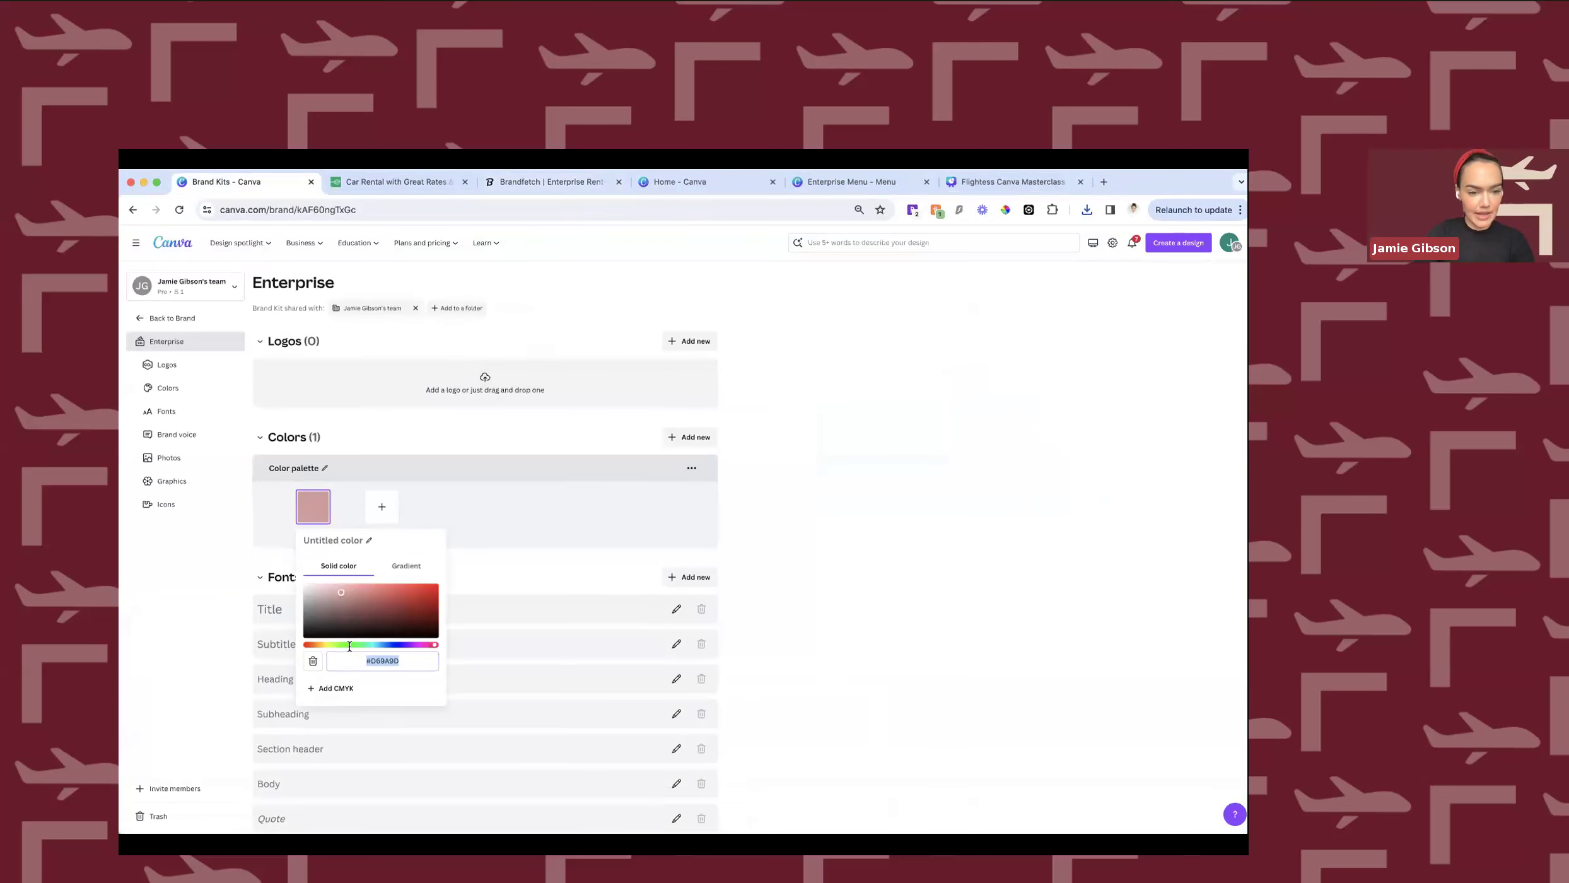
text(#)
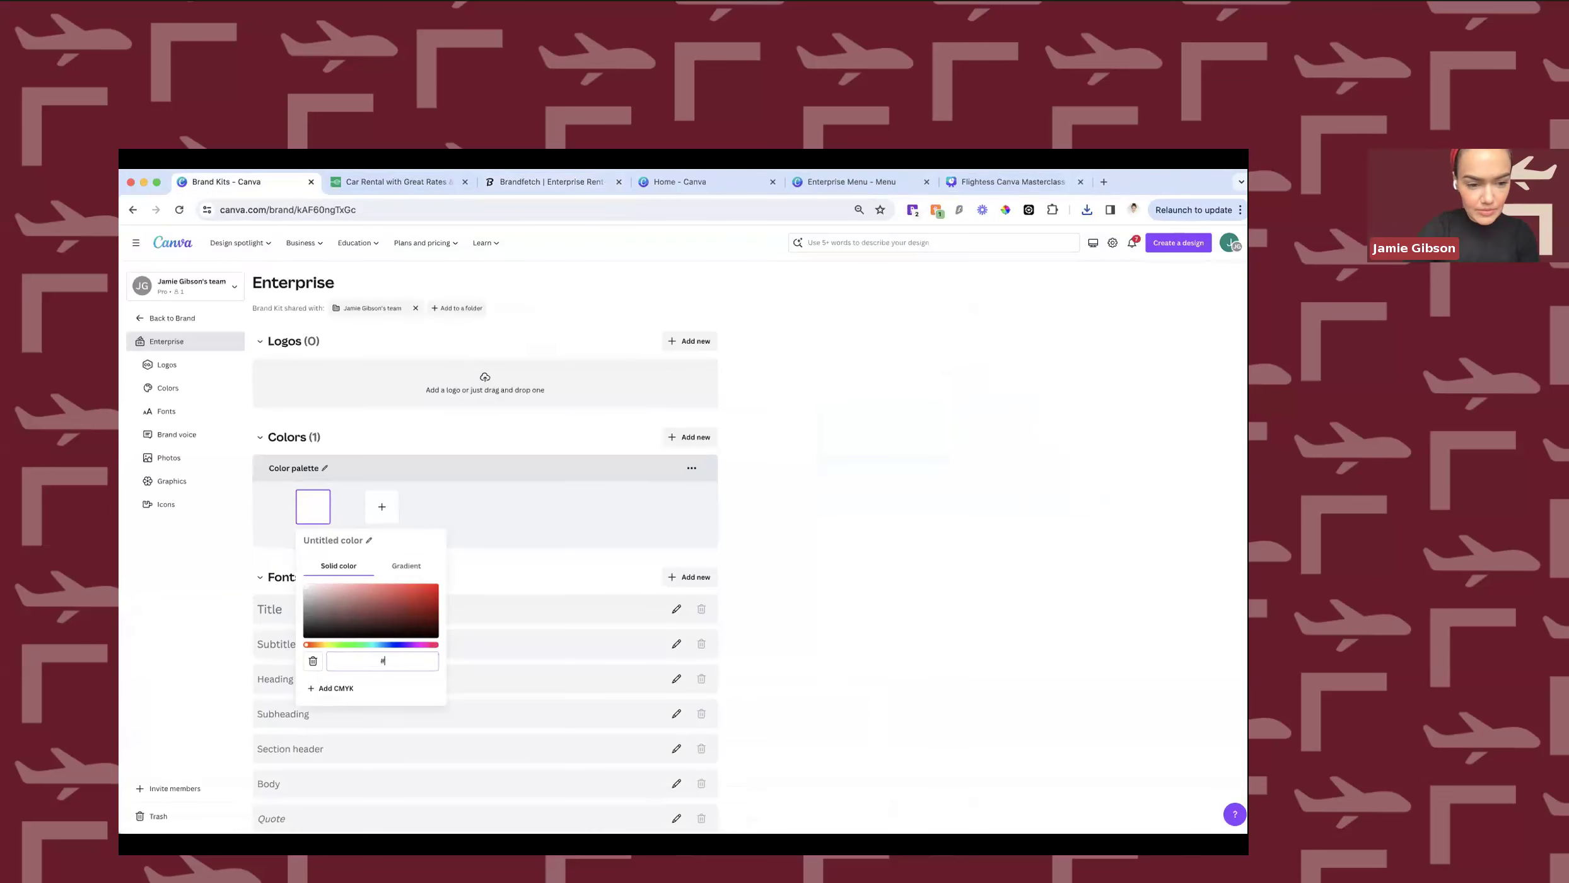
text(169A5A)
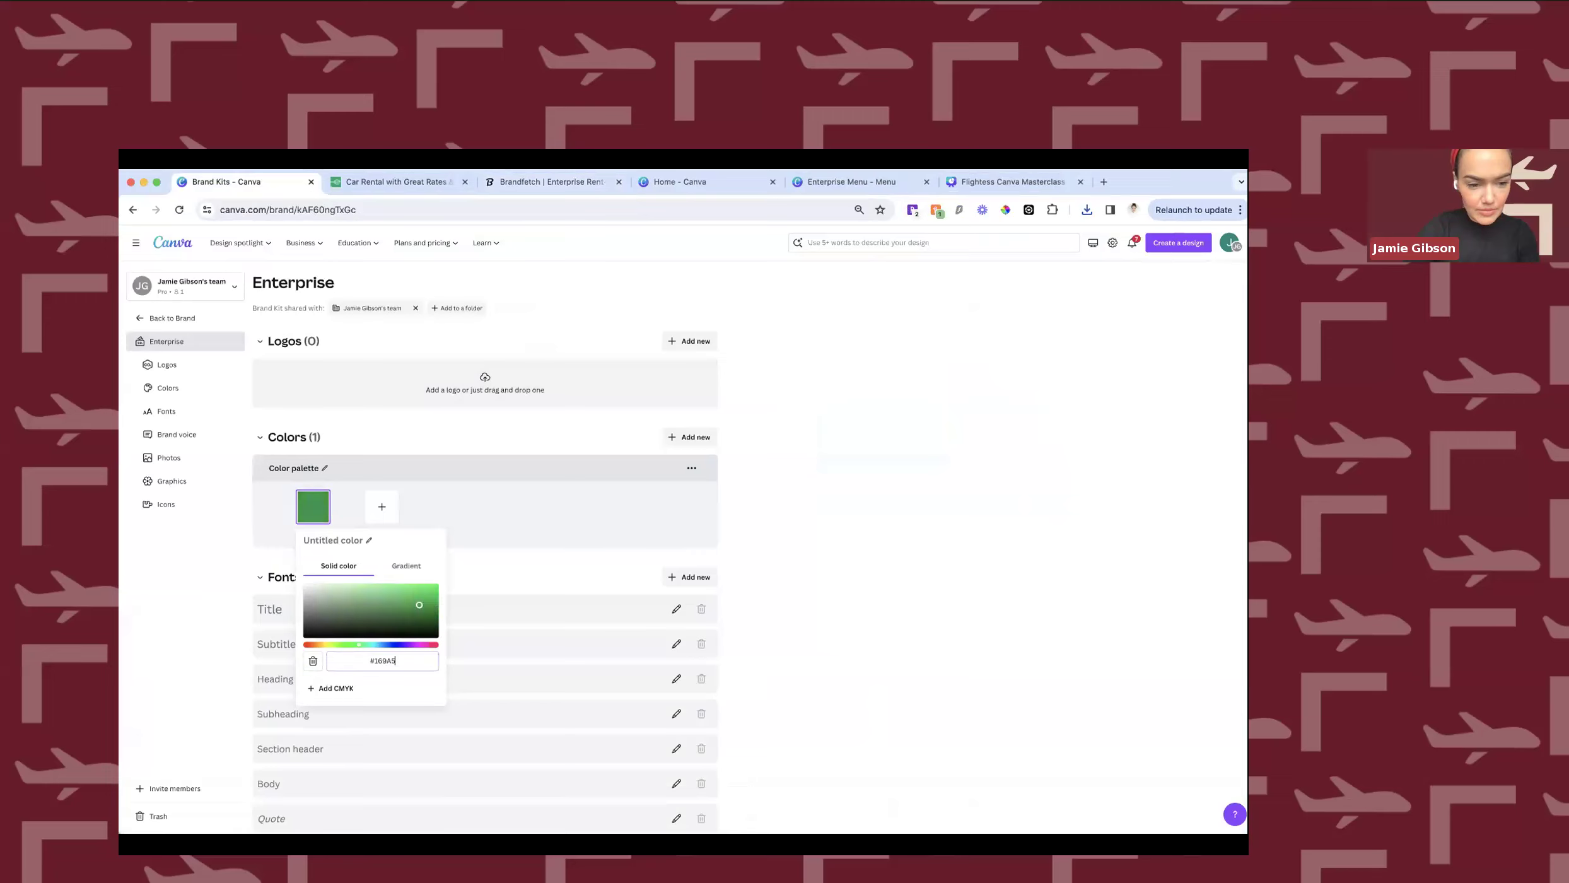
click(439, 477)
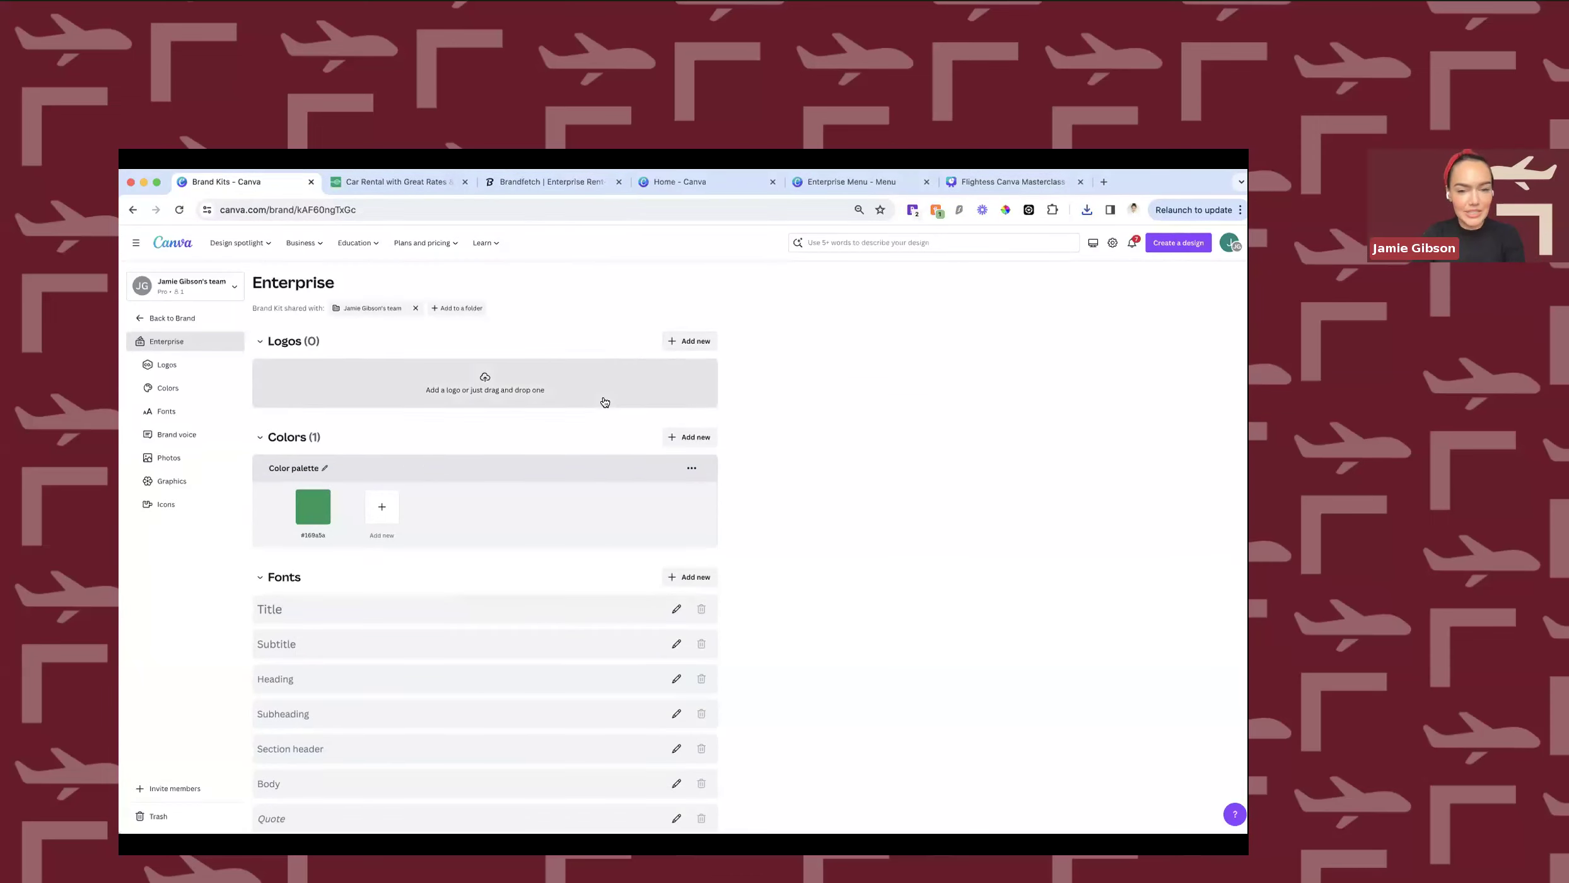
Try to upload the brand font from enterprise-rent-a-car (1).zip and din-2014.css to the Brand Kit.
scroll(604, 402, down, 1)
click(698, 526)
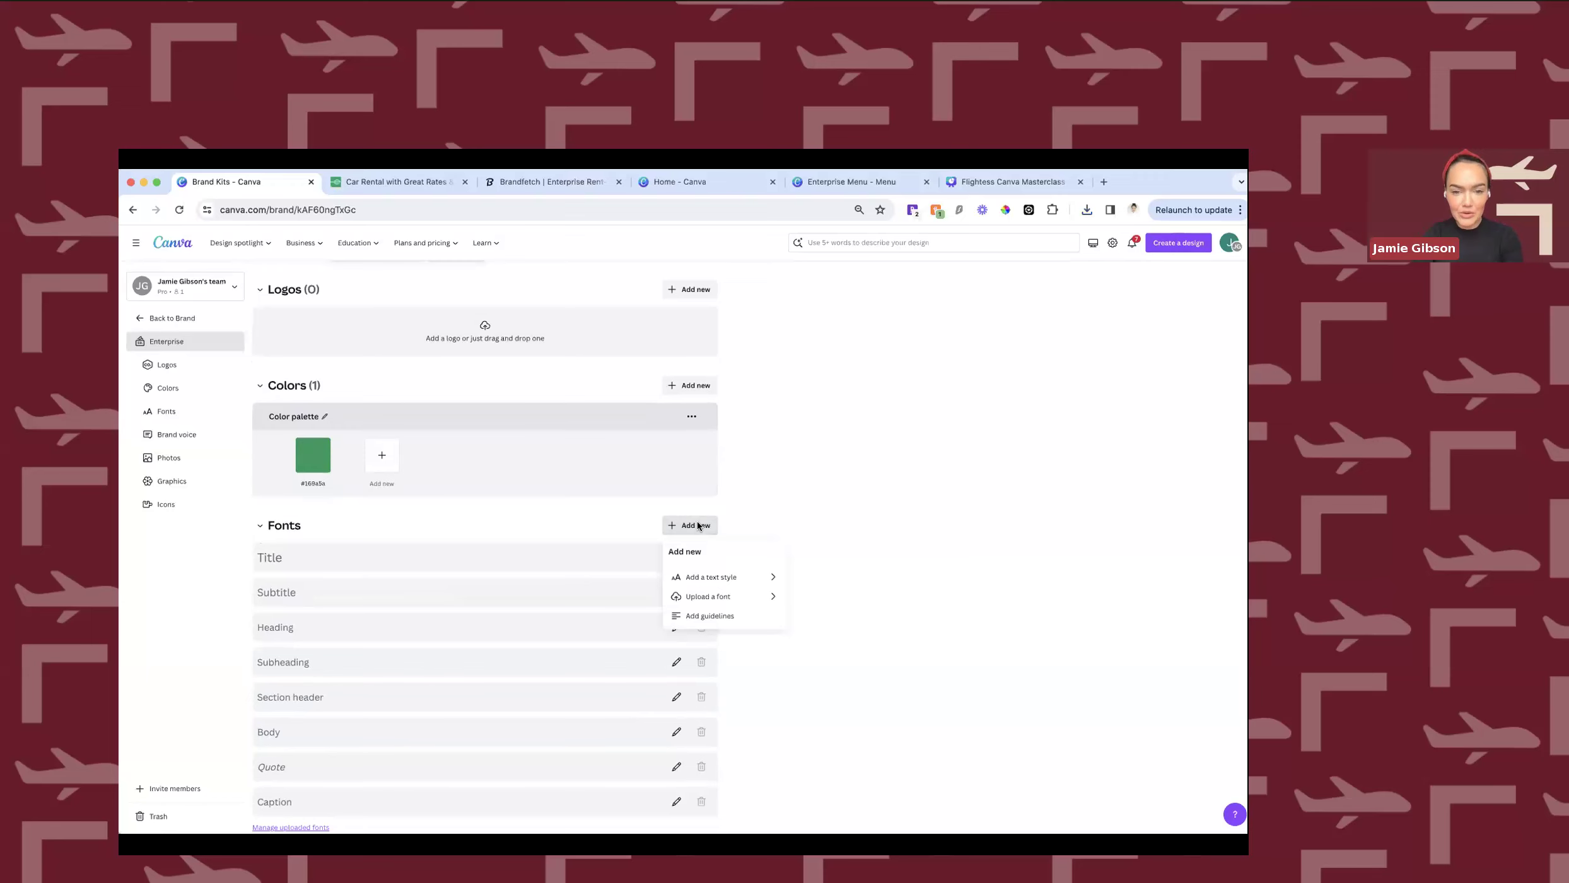
click(704, 596)
drag(1009, 268, 705, 551)
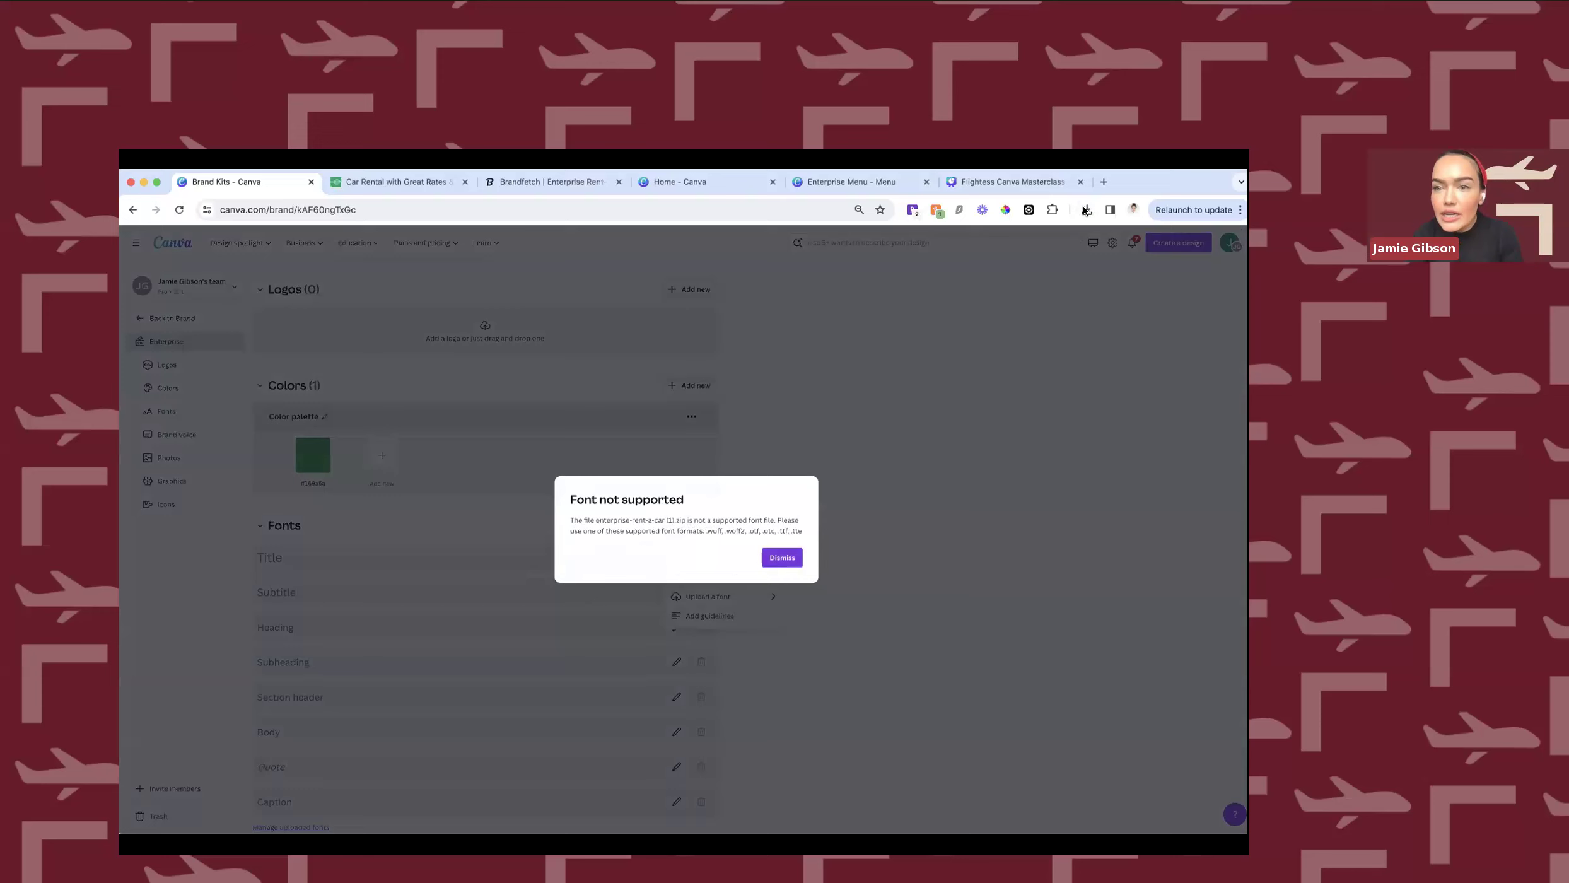
click(782, 558)
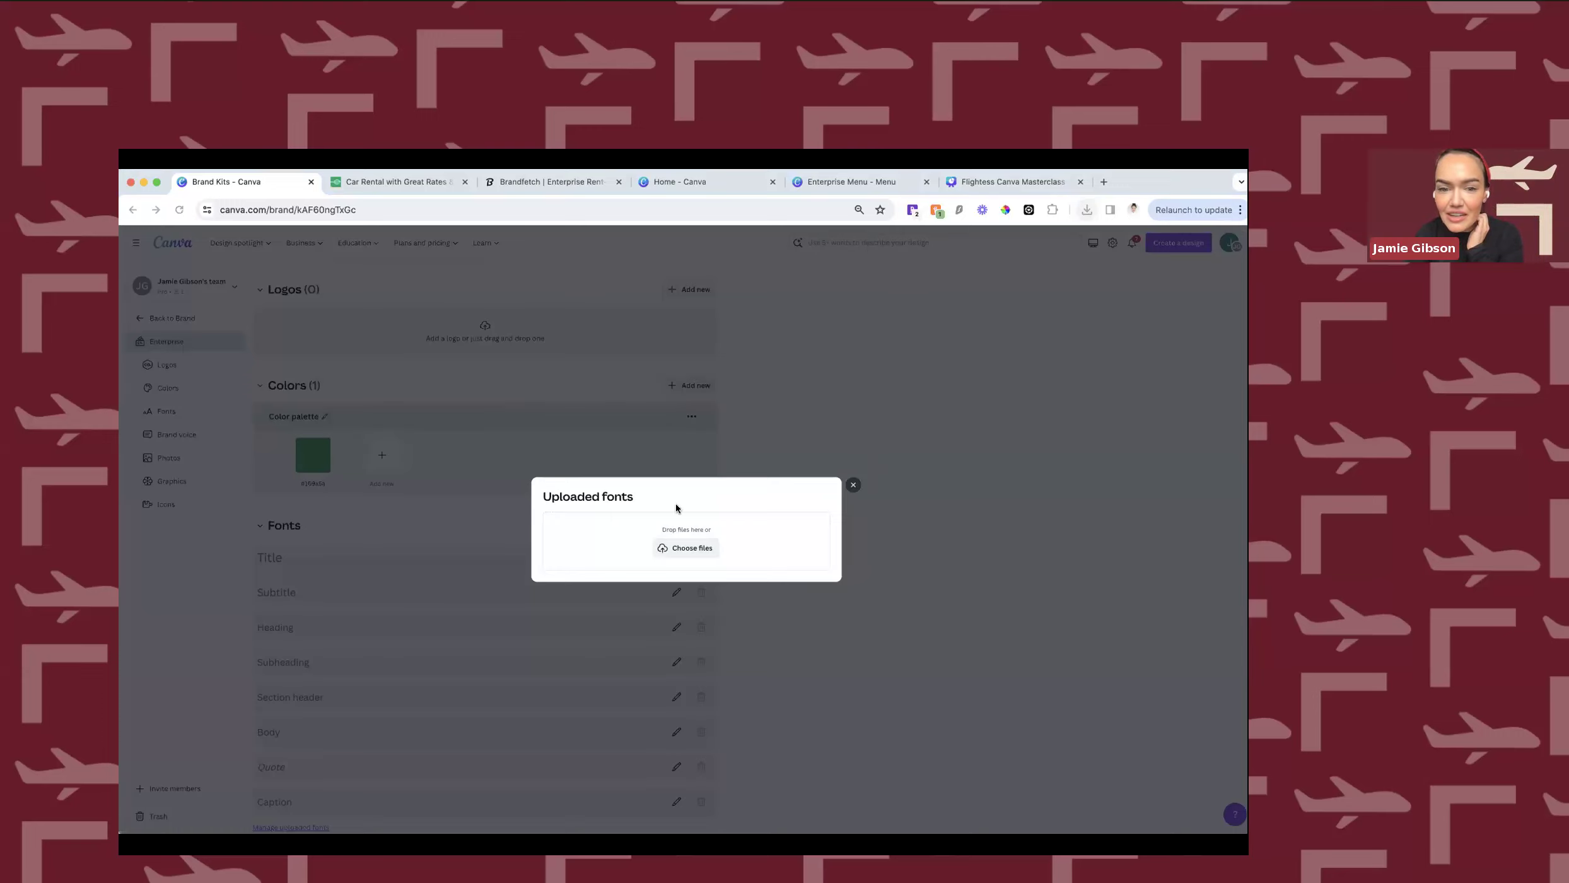
drag(795, 574, 801, 568)
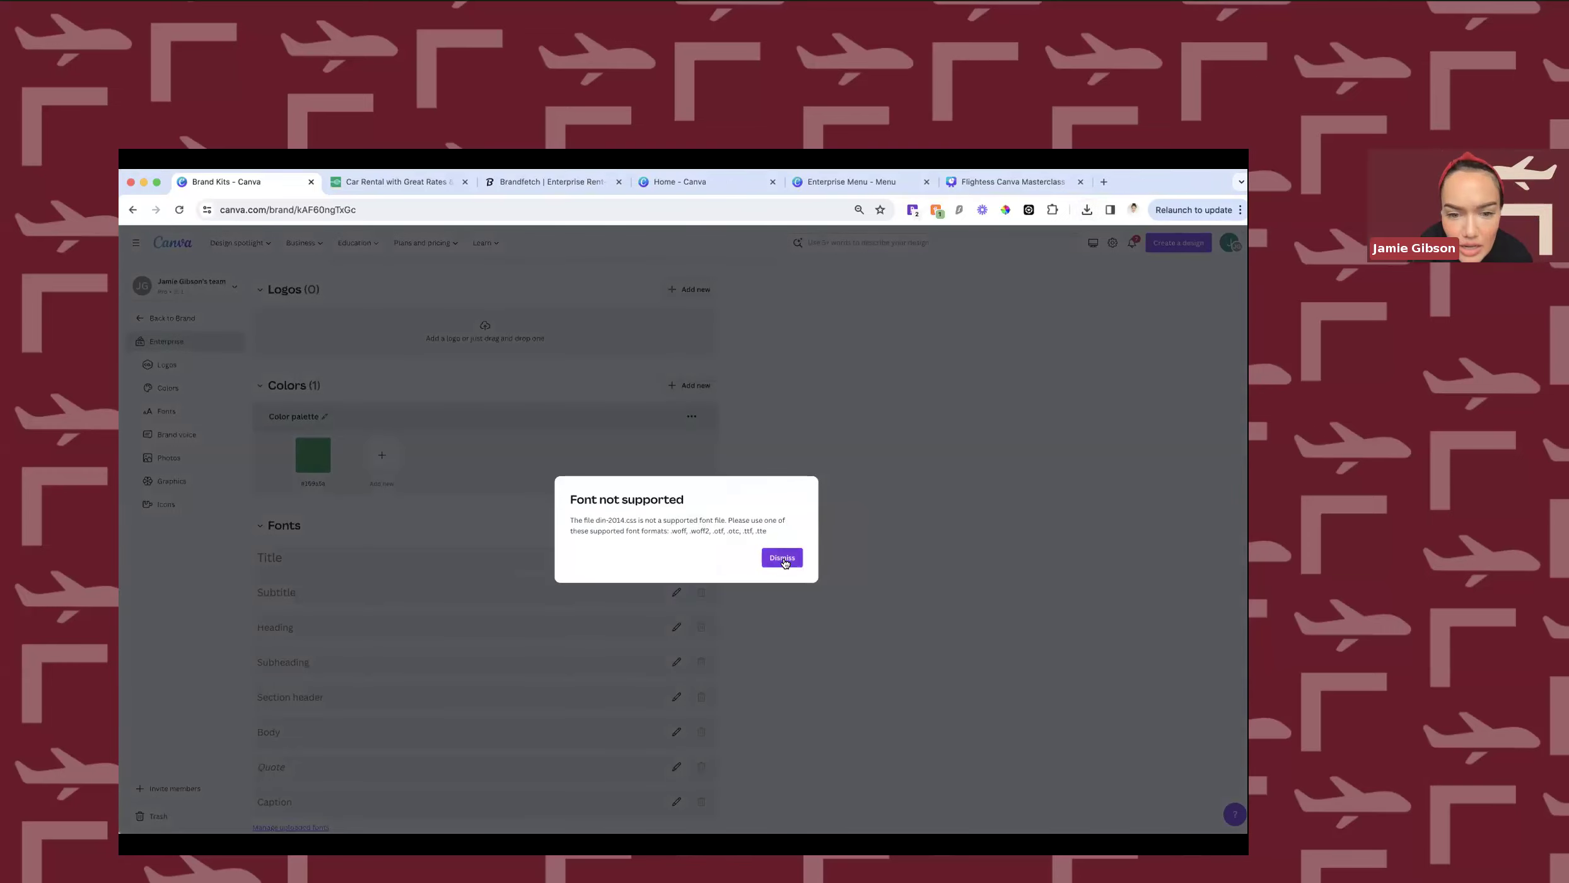
click(783, 561)
Close the font upload dialog and add the green Enterprise symbol image to the Brand Kit's logos.
click(487, 484)
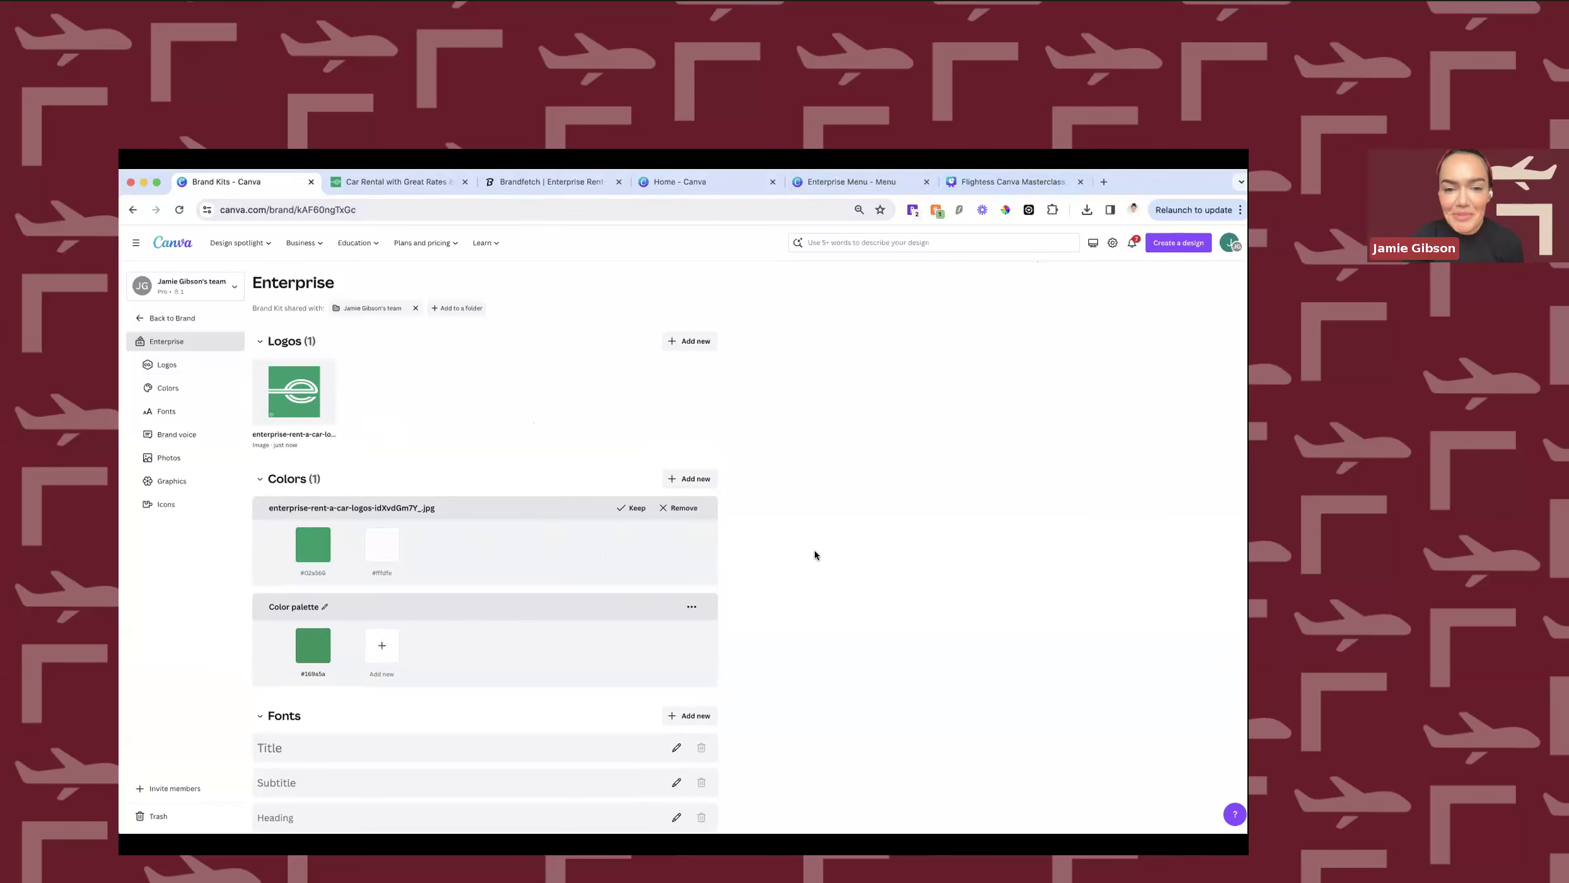
In the Enterprise Menu design, open the page 1 background's color options and switch the Brand Kit to Enterprise.
click(864, 182)
scroll(165, 285, down, 1)
scroll(162, 281, up, 1)
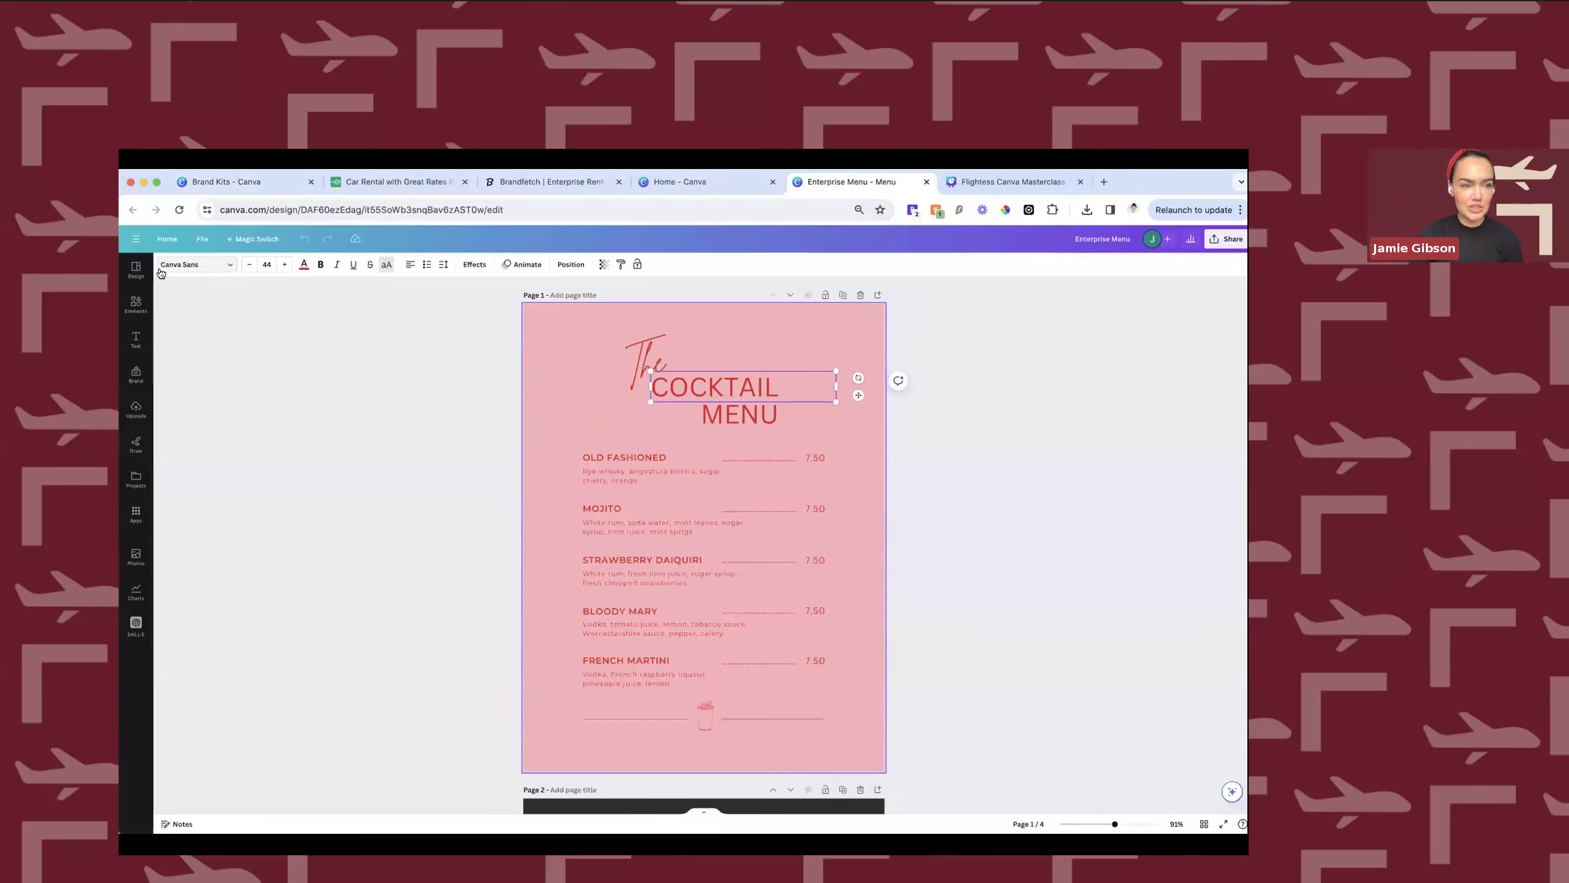
click(226, 281)
click(163, 270)
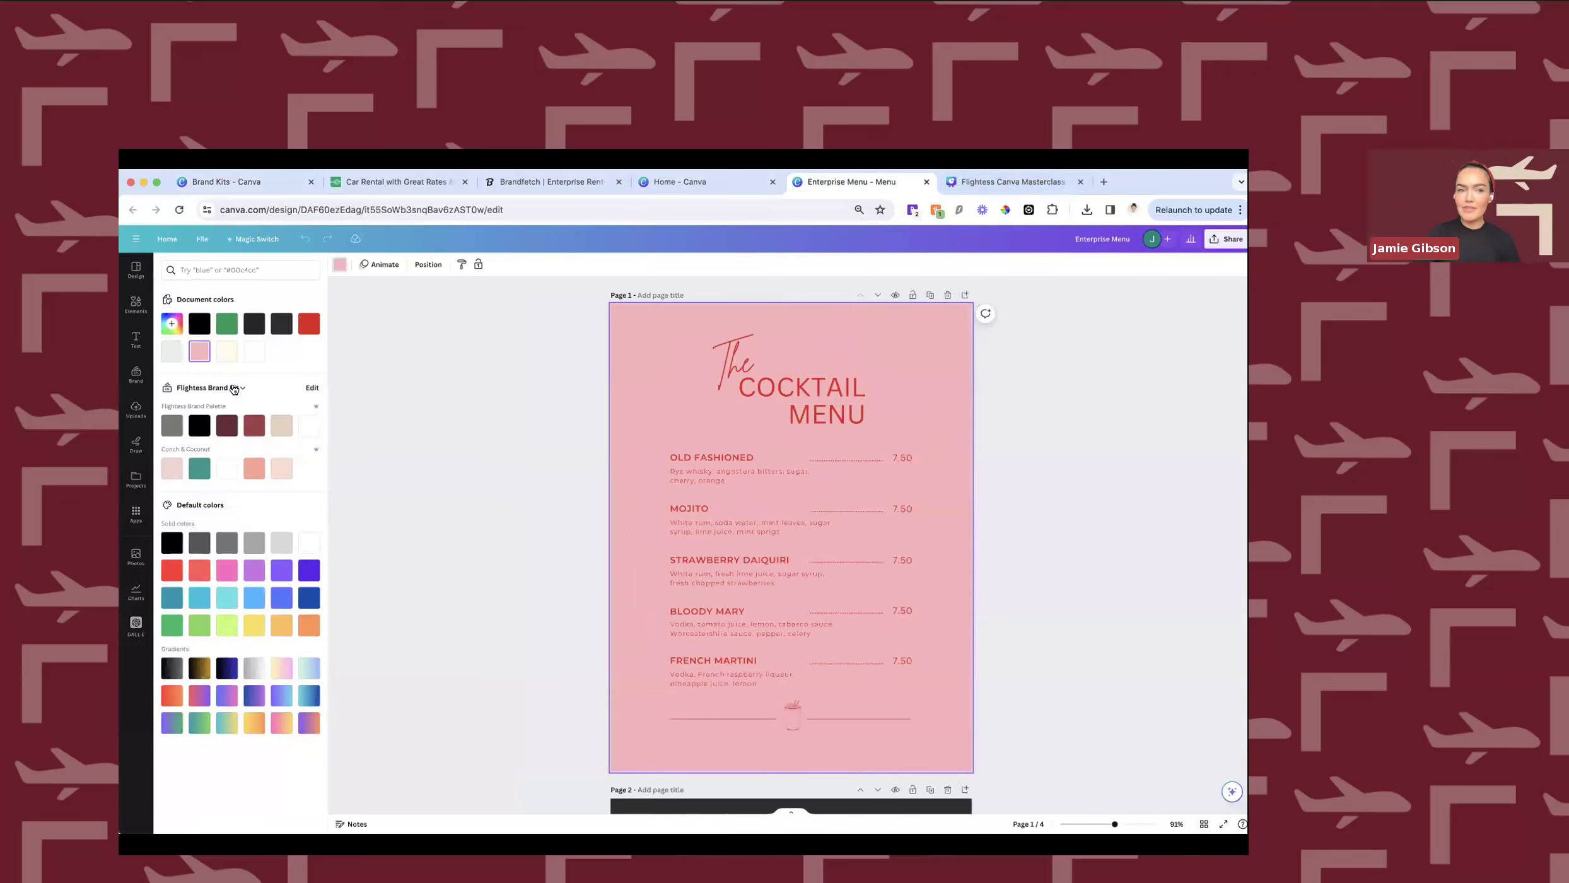
click(233, 388)
click(600, 581)
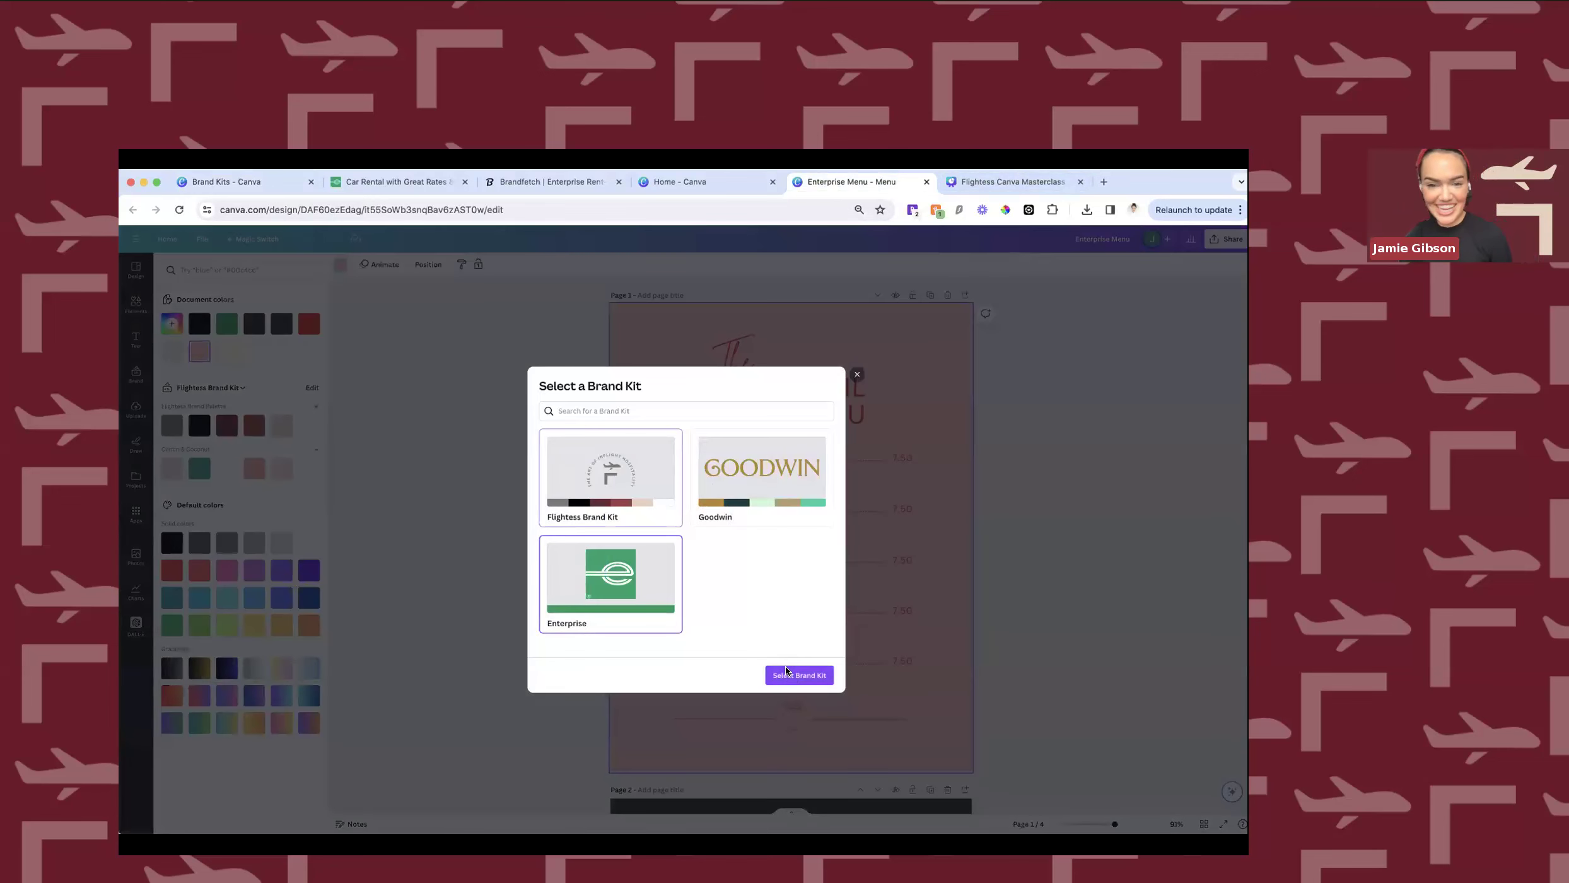
click(798, 675)
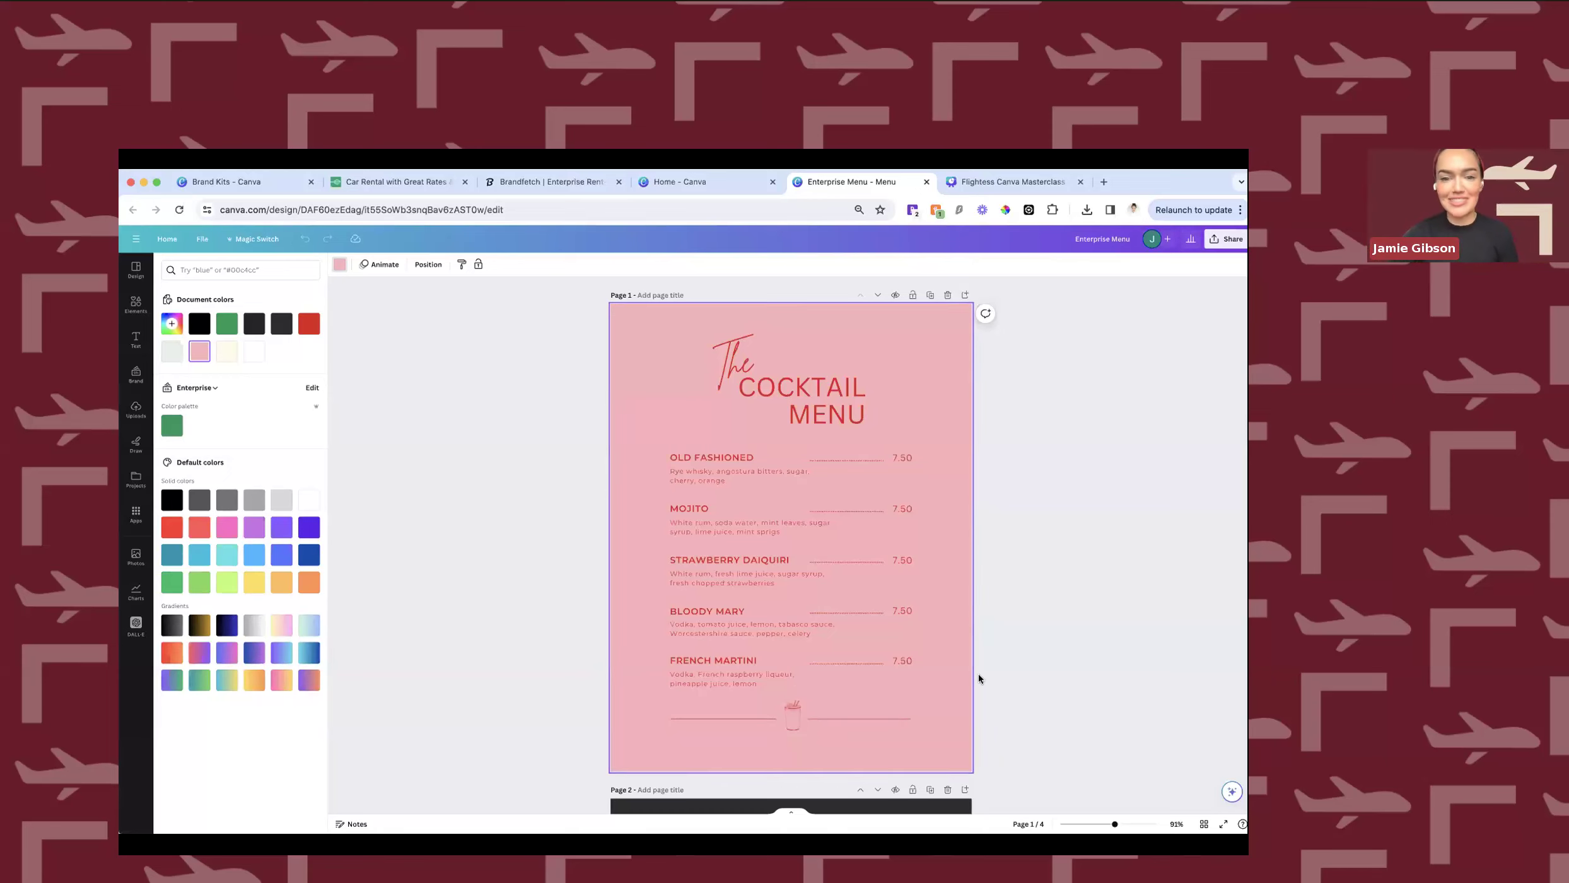
Delete the pink background and the three title text boxes of the cocktail menu on page 1.
click(1035, 671)
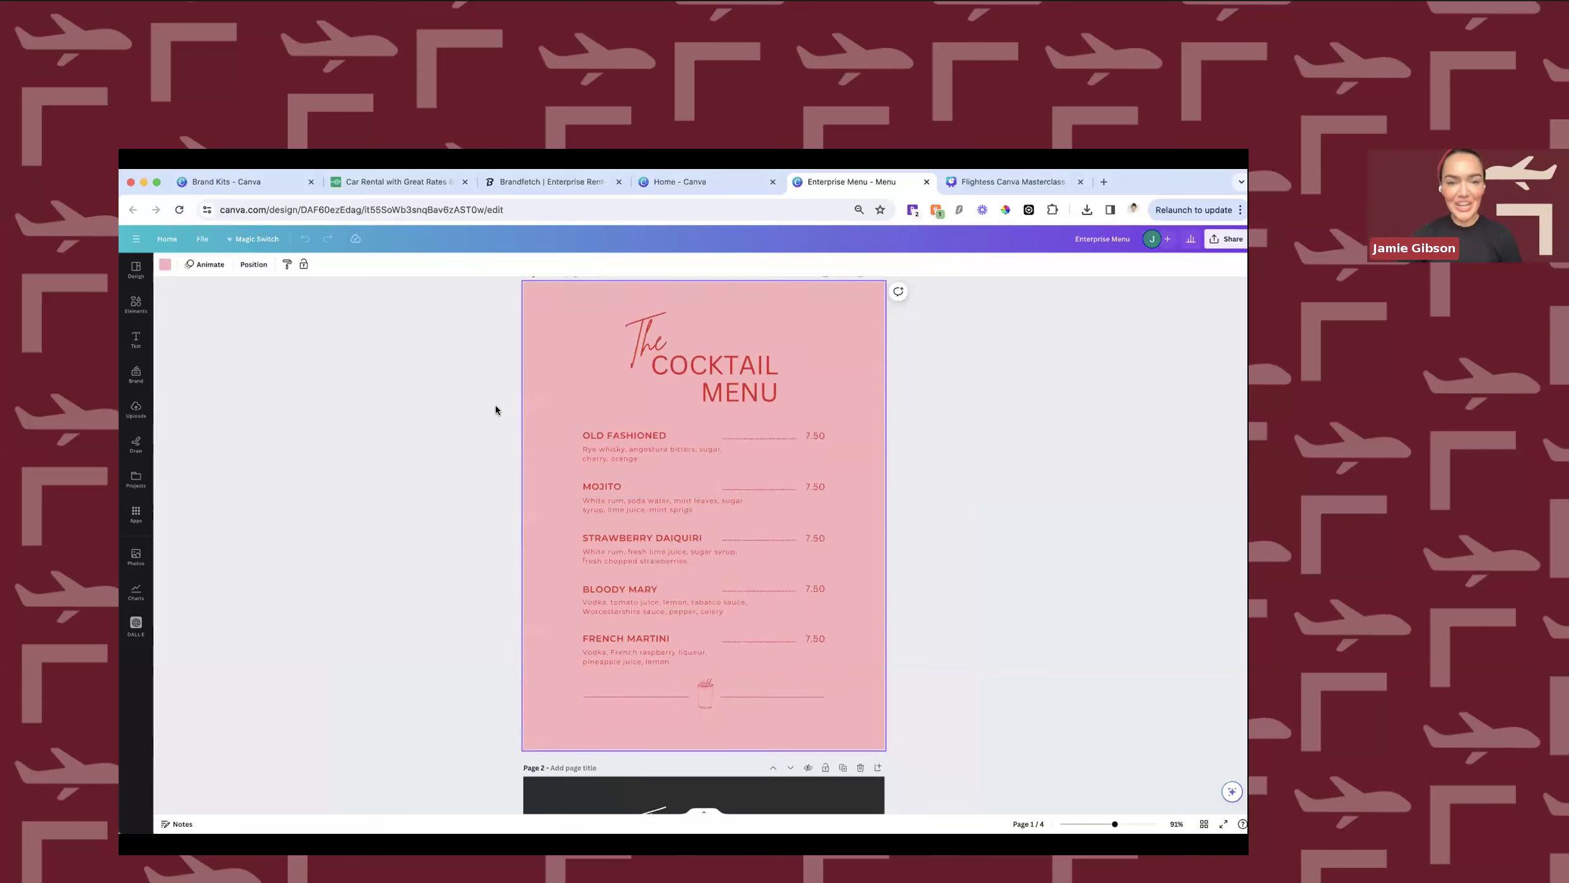
scroll(495, 406, up, 1)
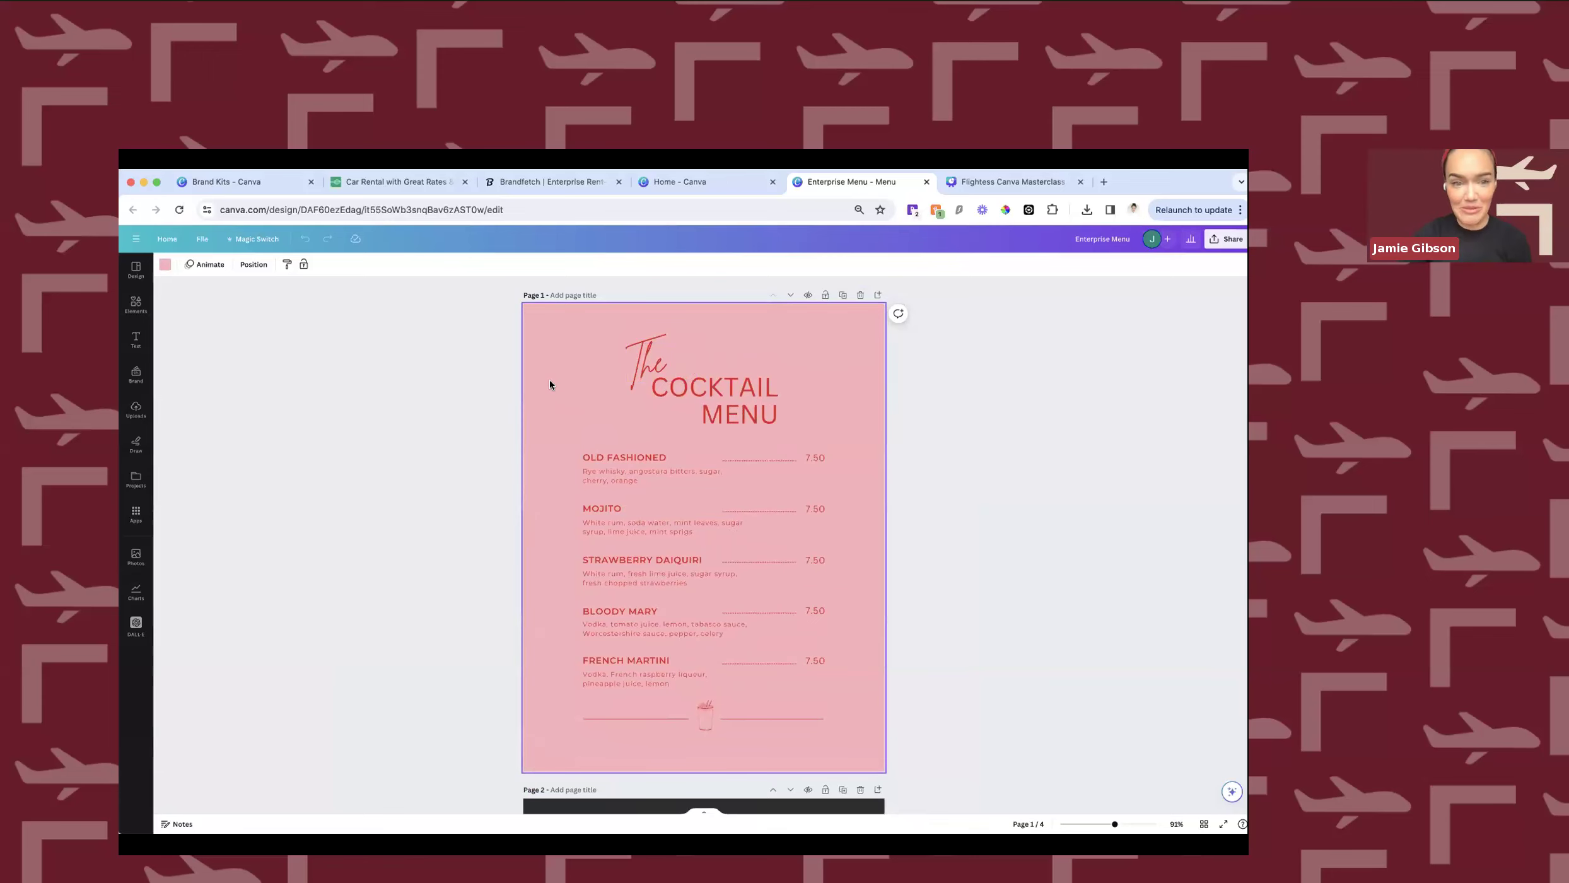
key(Delete)
drag(578, 342, 776, 421)
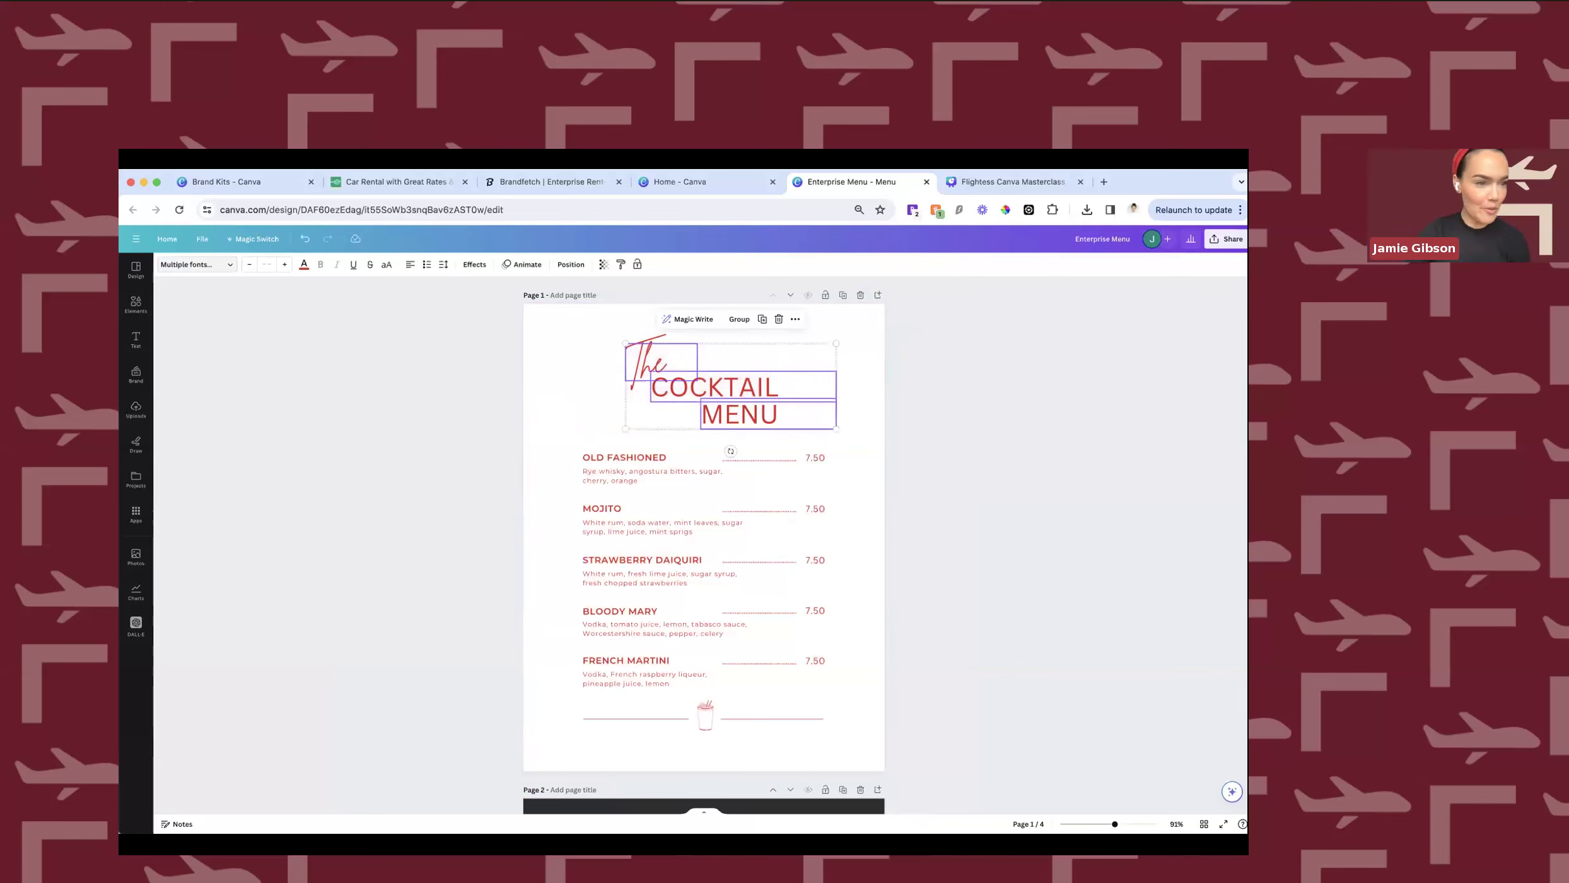
key(Delete)
Insert the Enterprise logo from the Brand Kit above the drinks list and crop it to about 4.6 wide by 2.9 high.
click(133, 378)
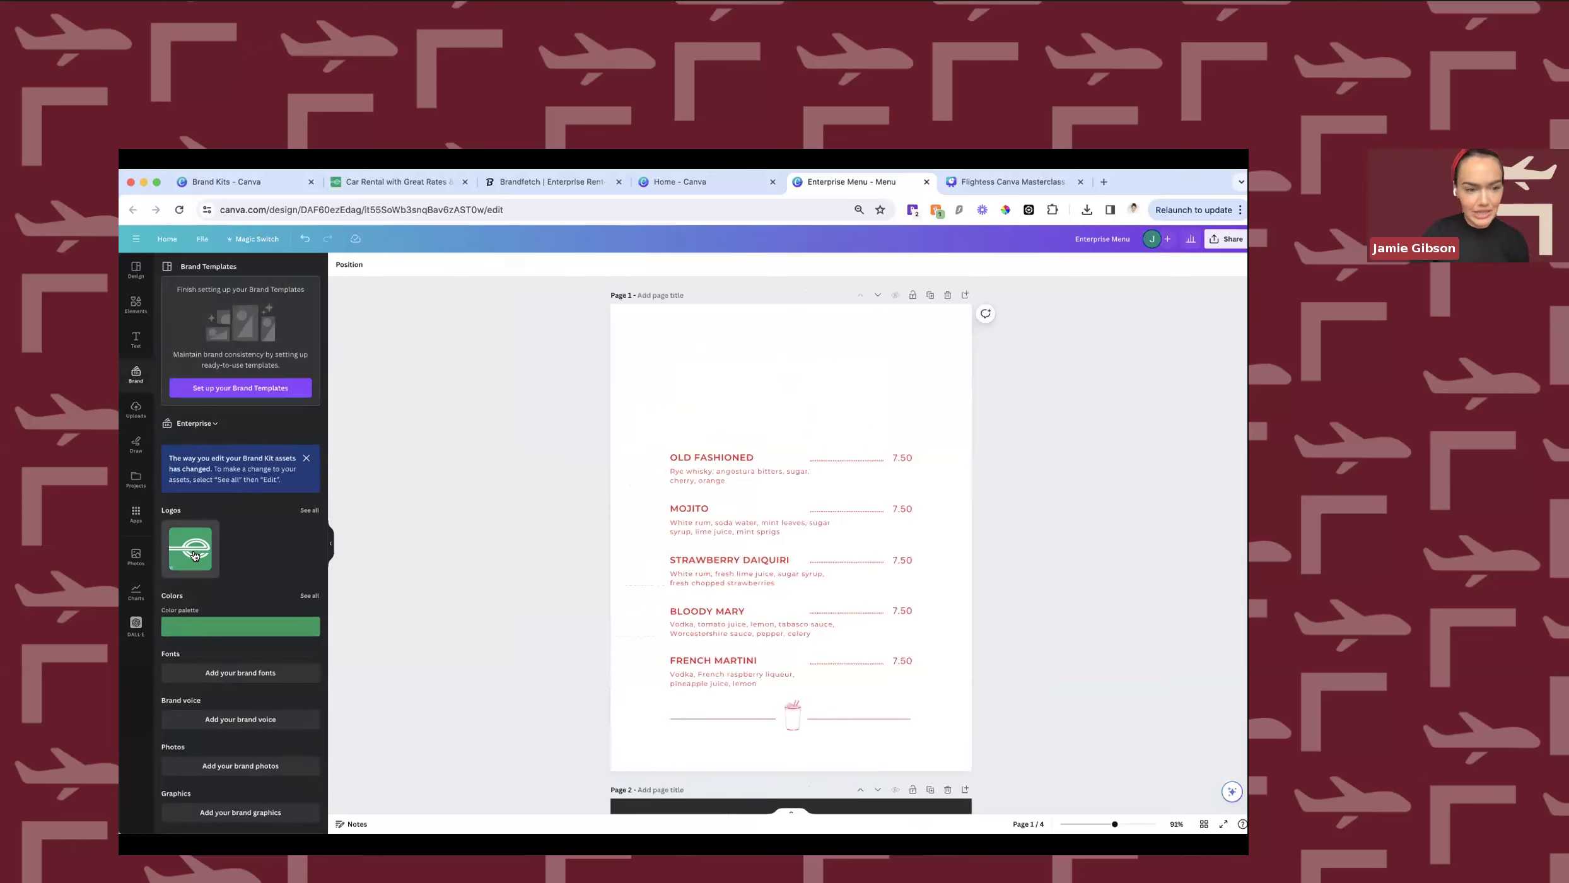
click(195, 555)
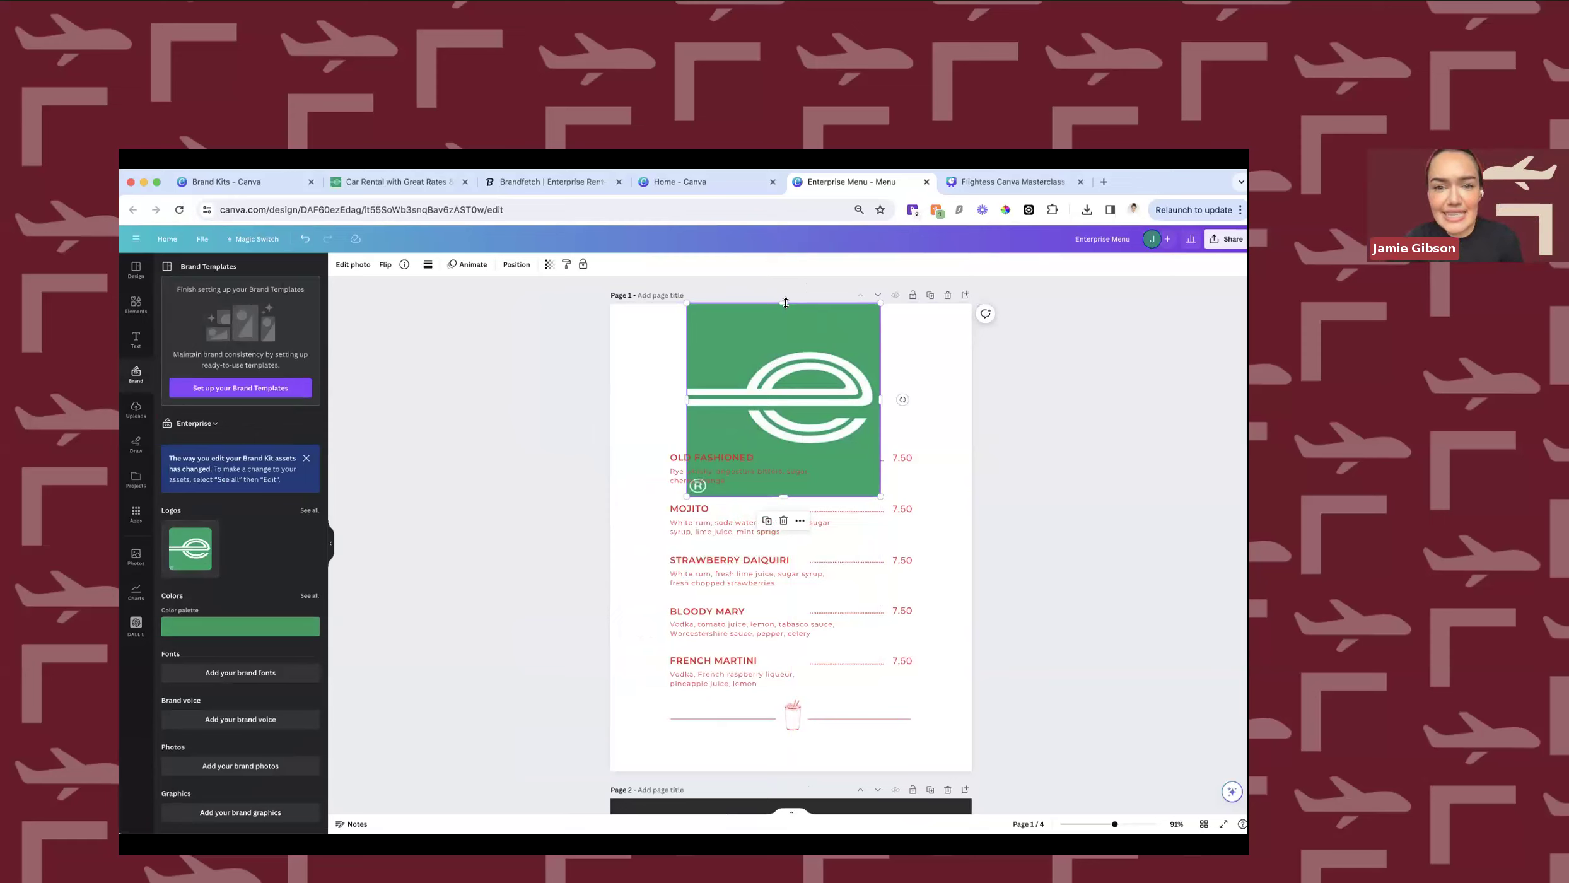
drag(783, 341, 783, 326)
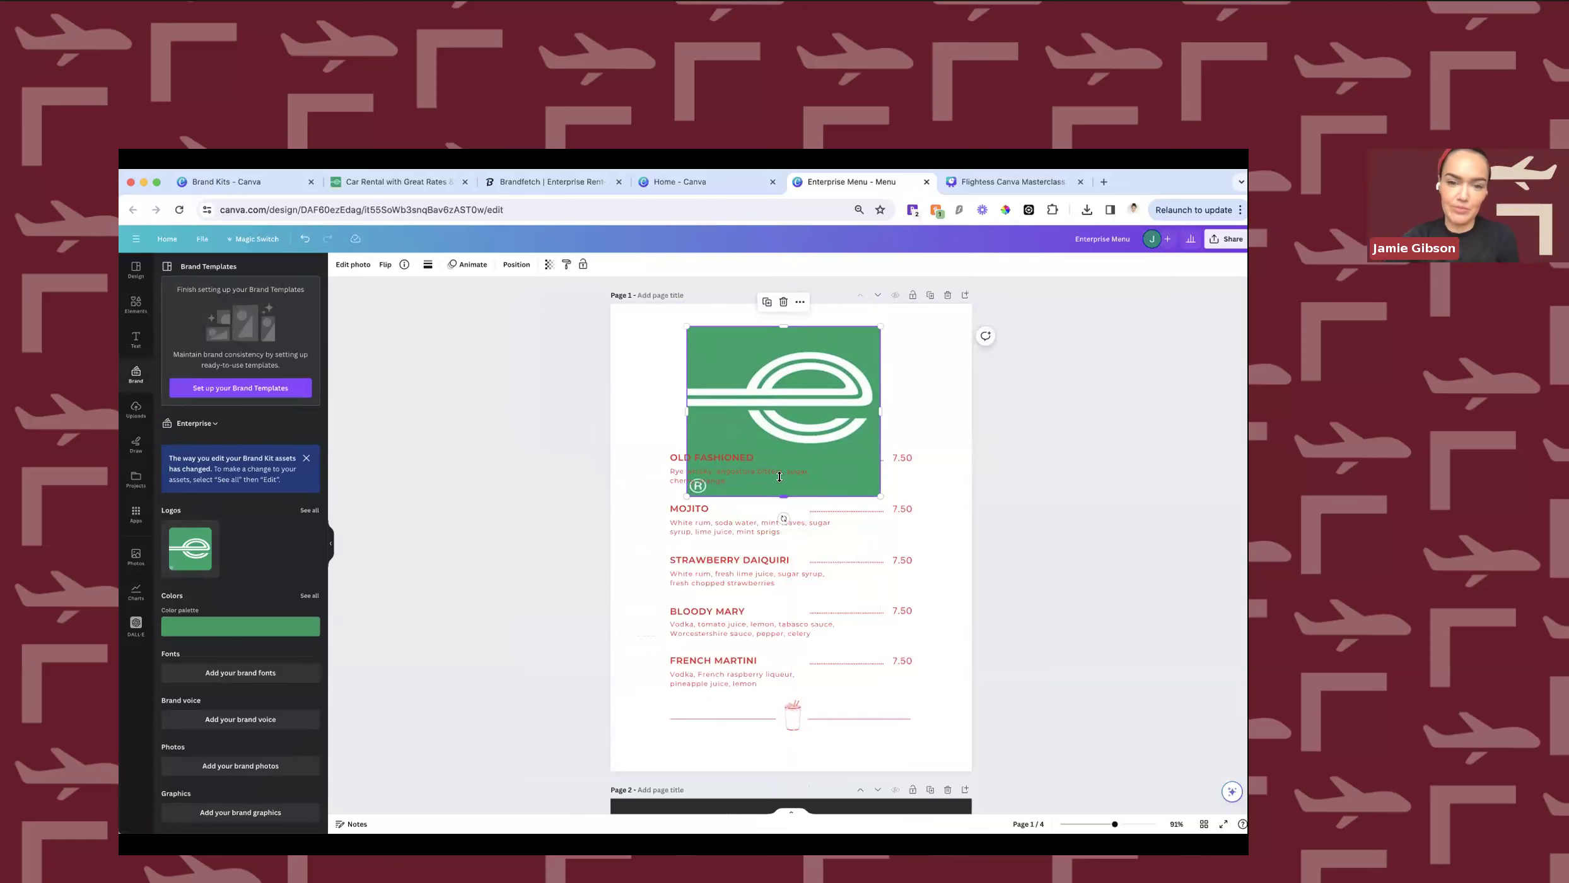
drag(784, 496, 786, 449)
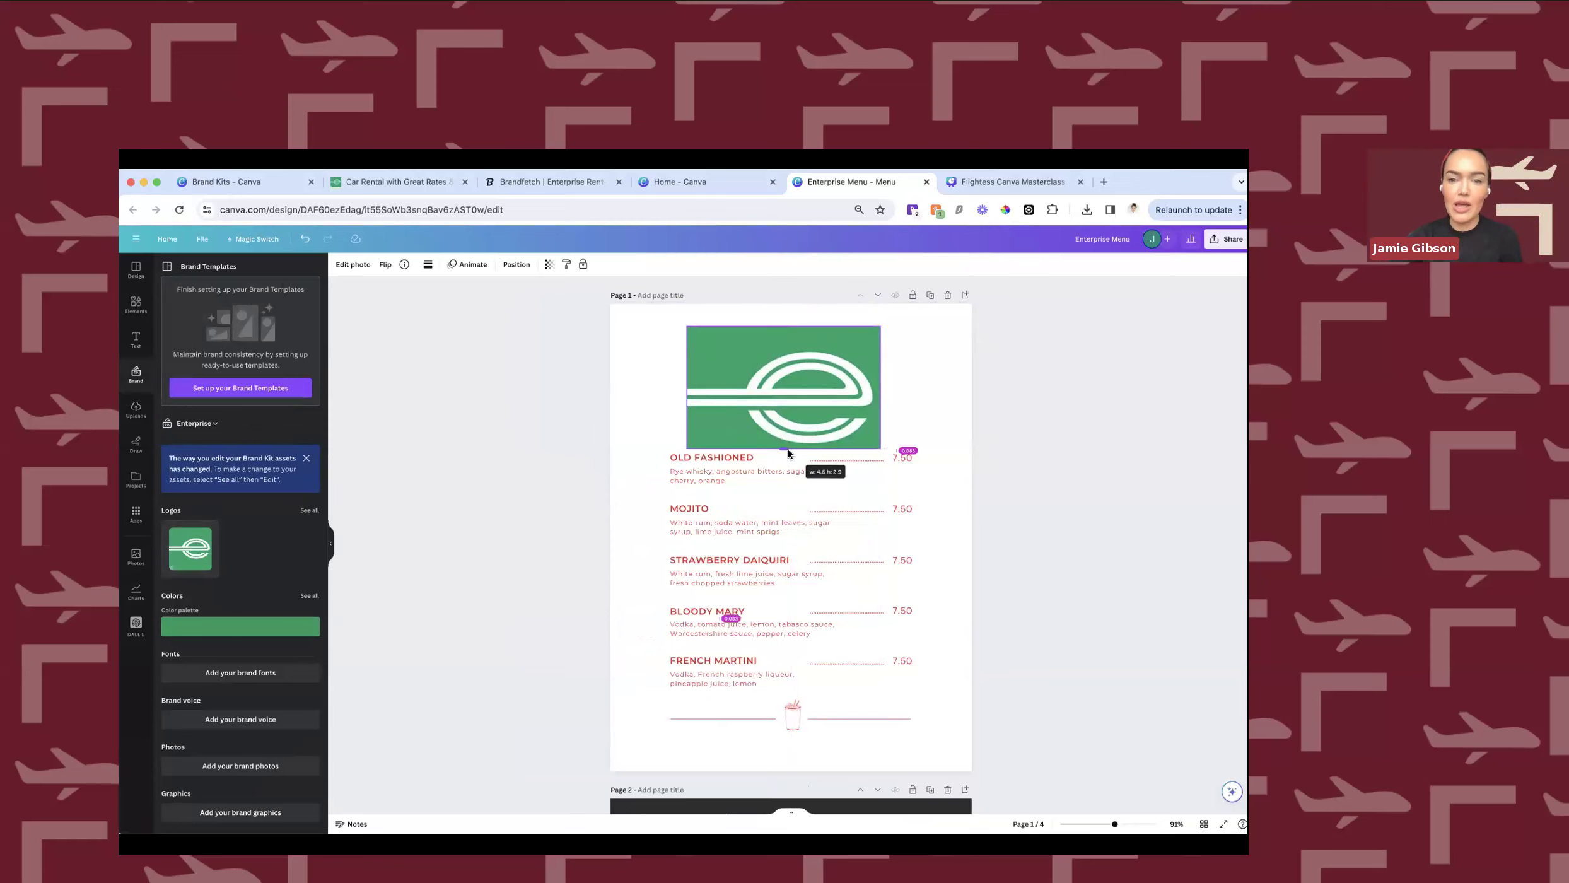
Add a green rectangle about 10.86 by 2.55 in as a banner across the page's top and send it behind the logo.
click(135, 304)
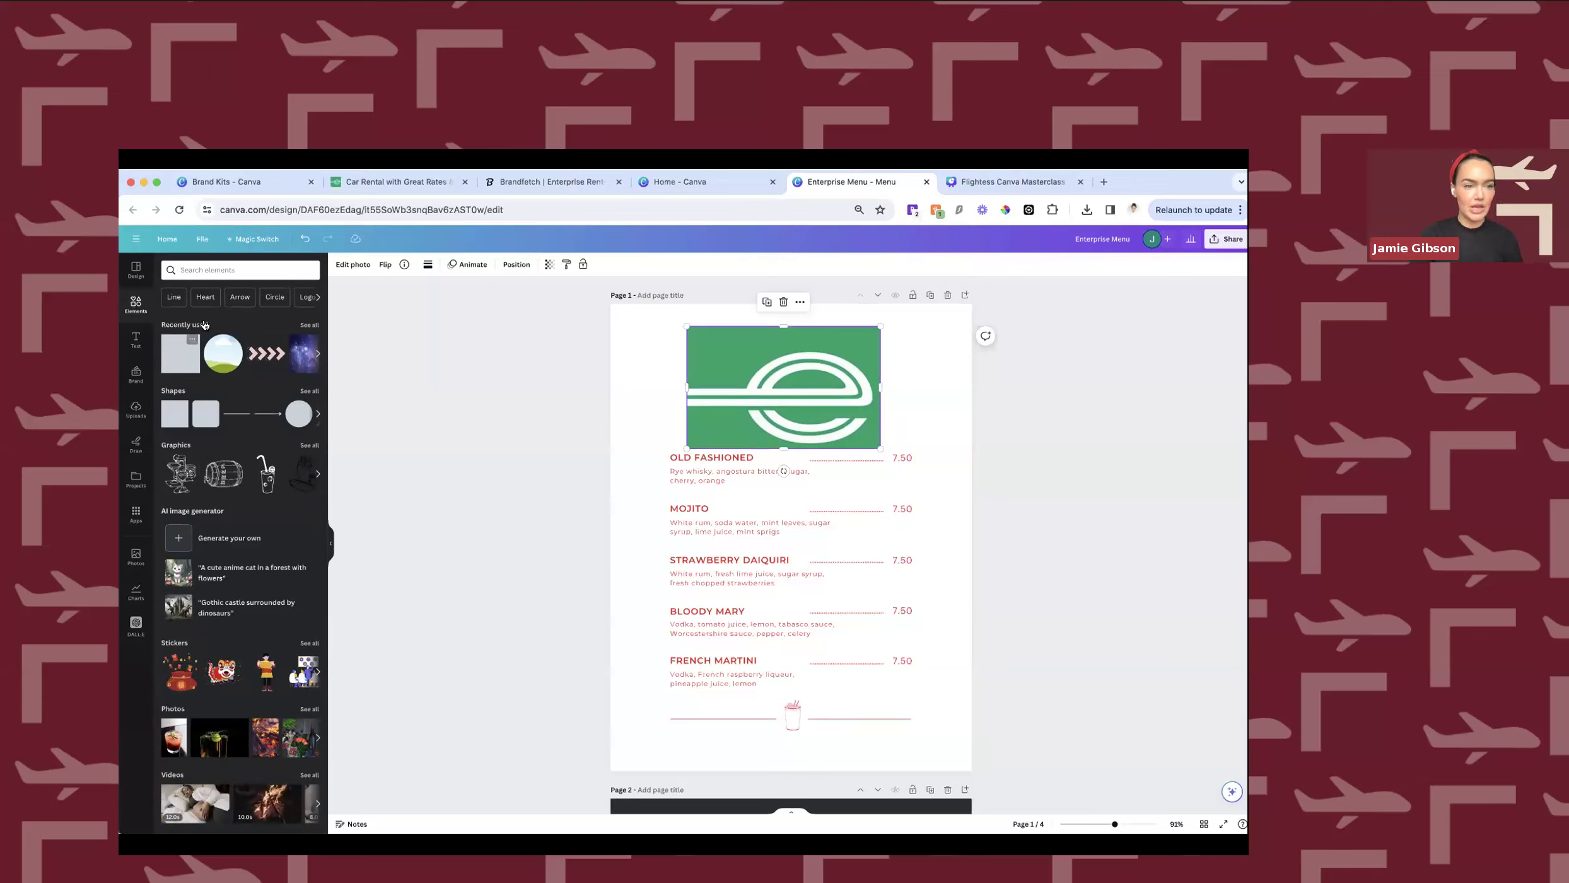
key(r)
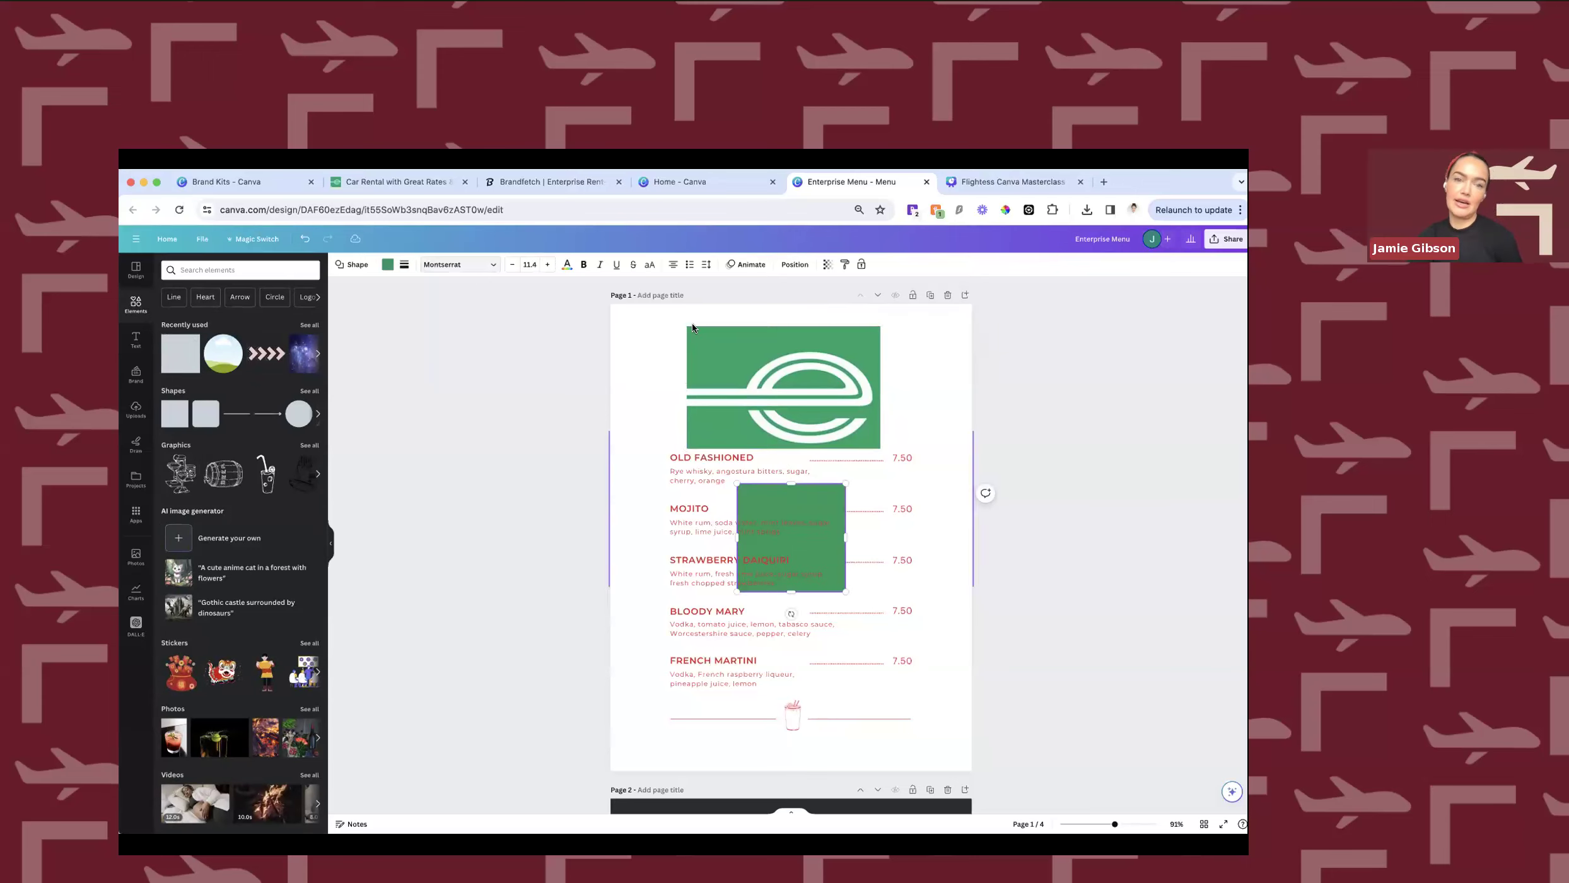
drag(828, 525, 1071, 361)
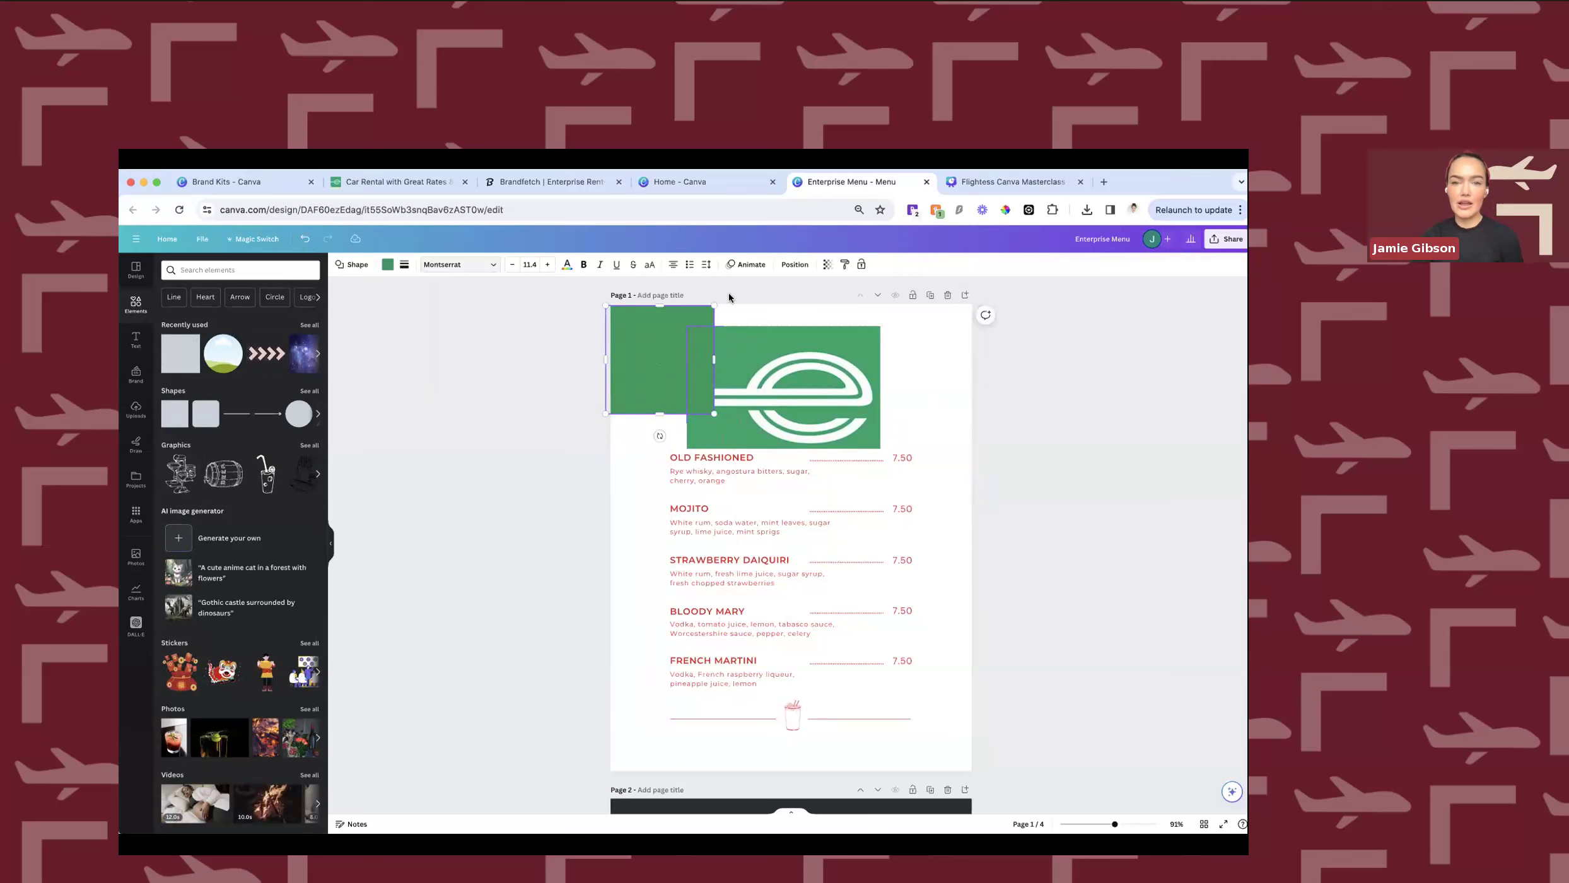
click(795, 267)
click(276, 310)
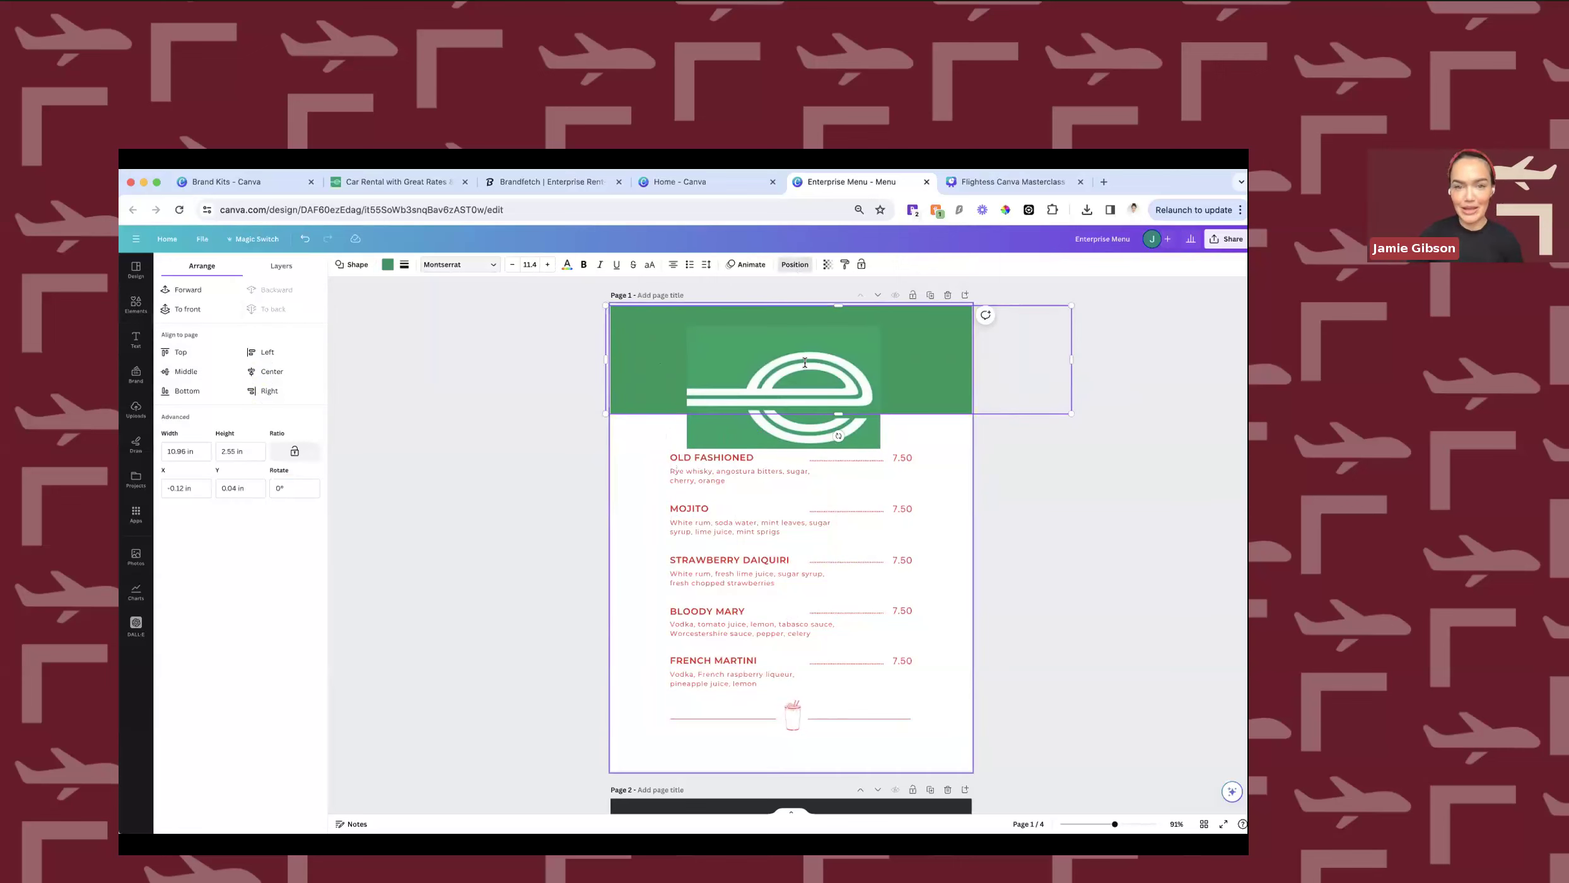
Shrink the Enterprise logo to about 3.69 by 2.34 in and position it fully inside the green banner.
drag(772, 425, 764, 411)
drag(873, 311, 780, 349)
click(878, 415)
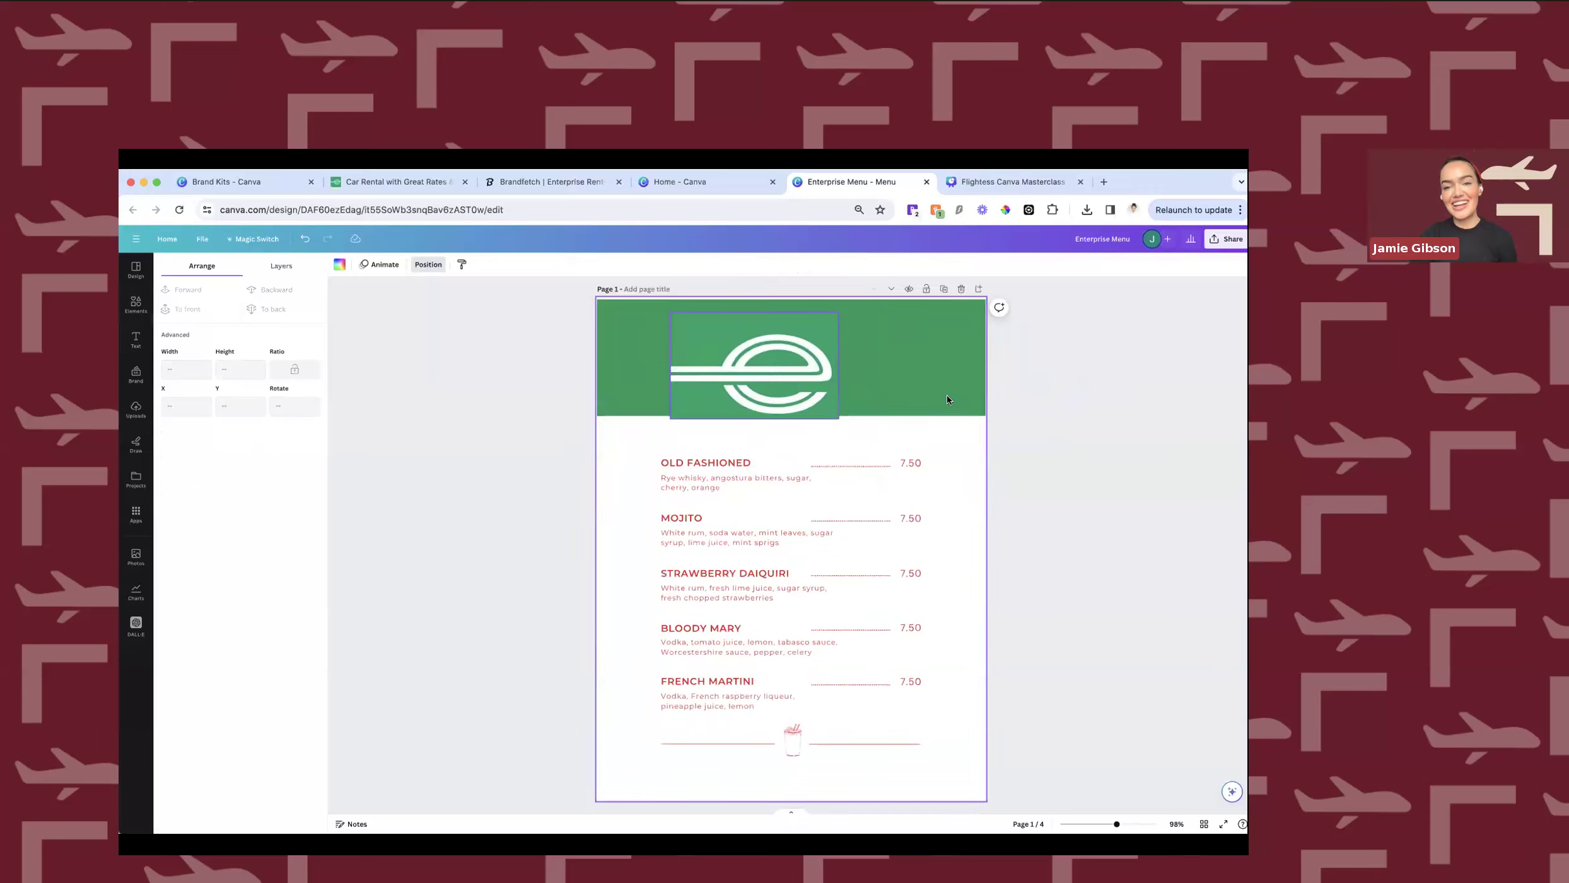
scroll(830, 388, up, 10)
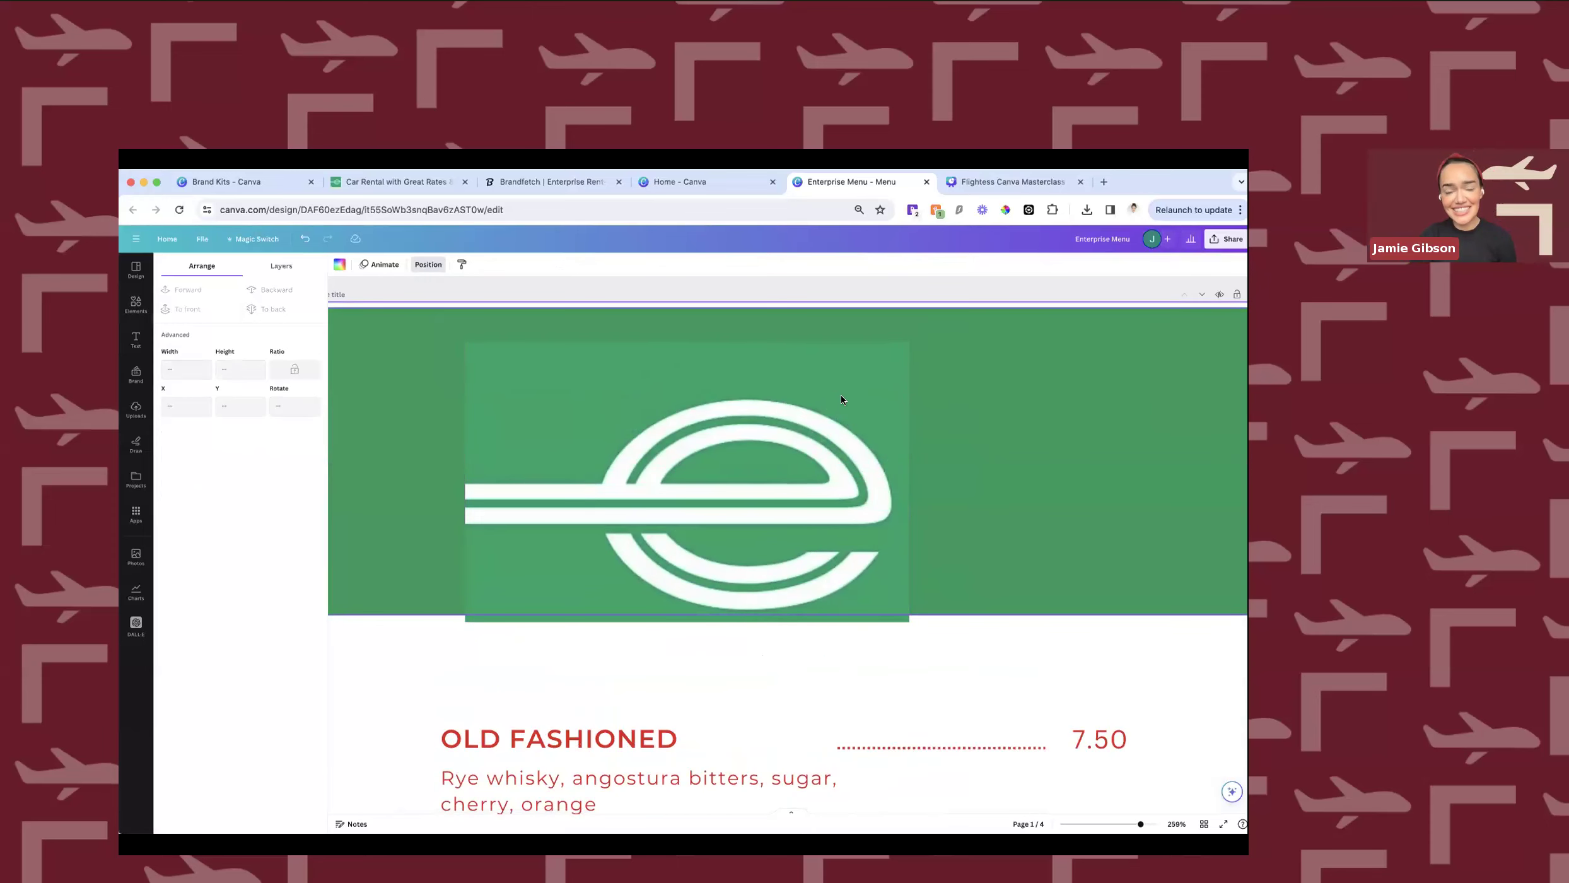
click(842, 400)
drag(842, 400, 842, 379)
scroll(843, 400, down, 6)
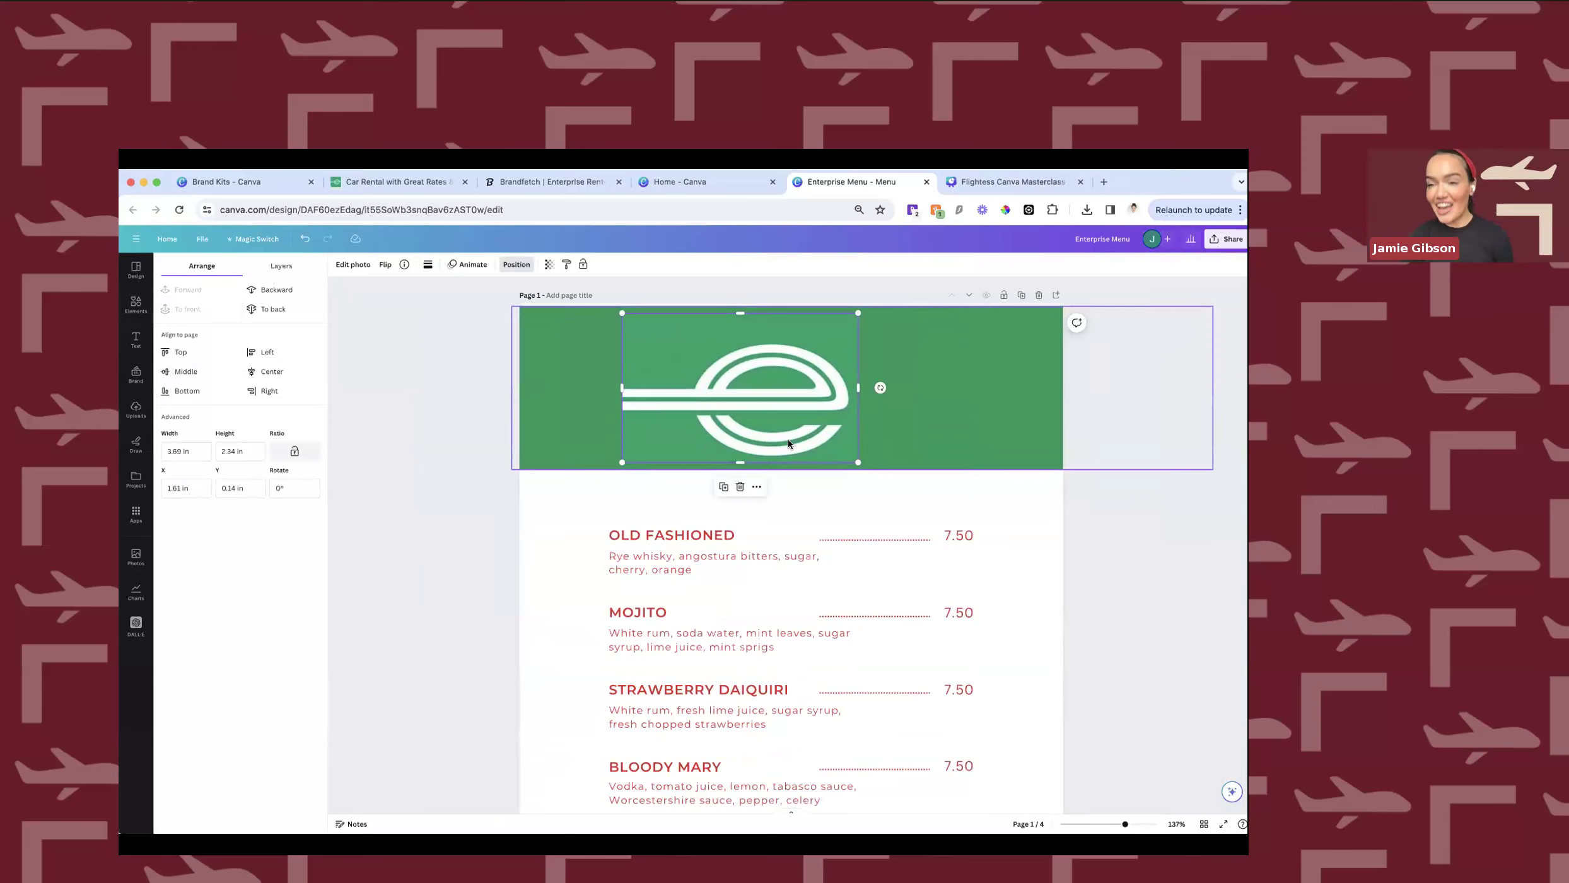
Remove the background of the Enterprise logo image and shift it toward the left end of the green banner.
click(359, 268)
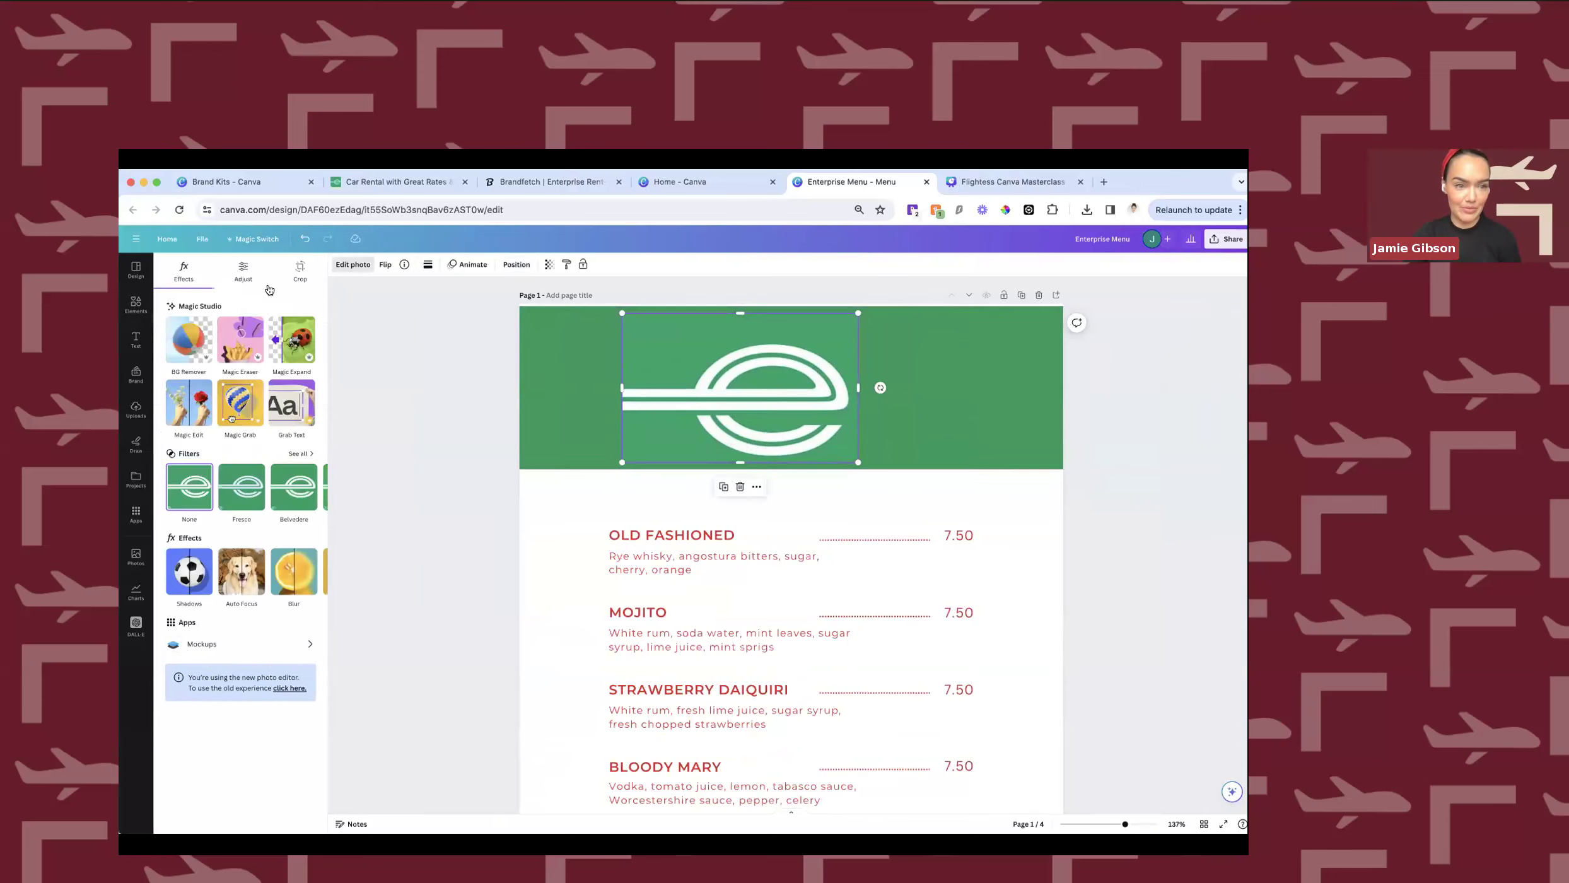
click(198, 335)
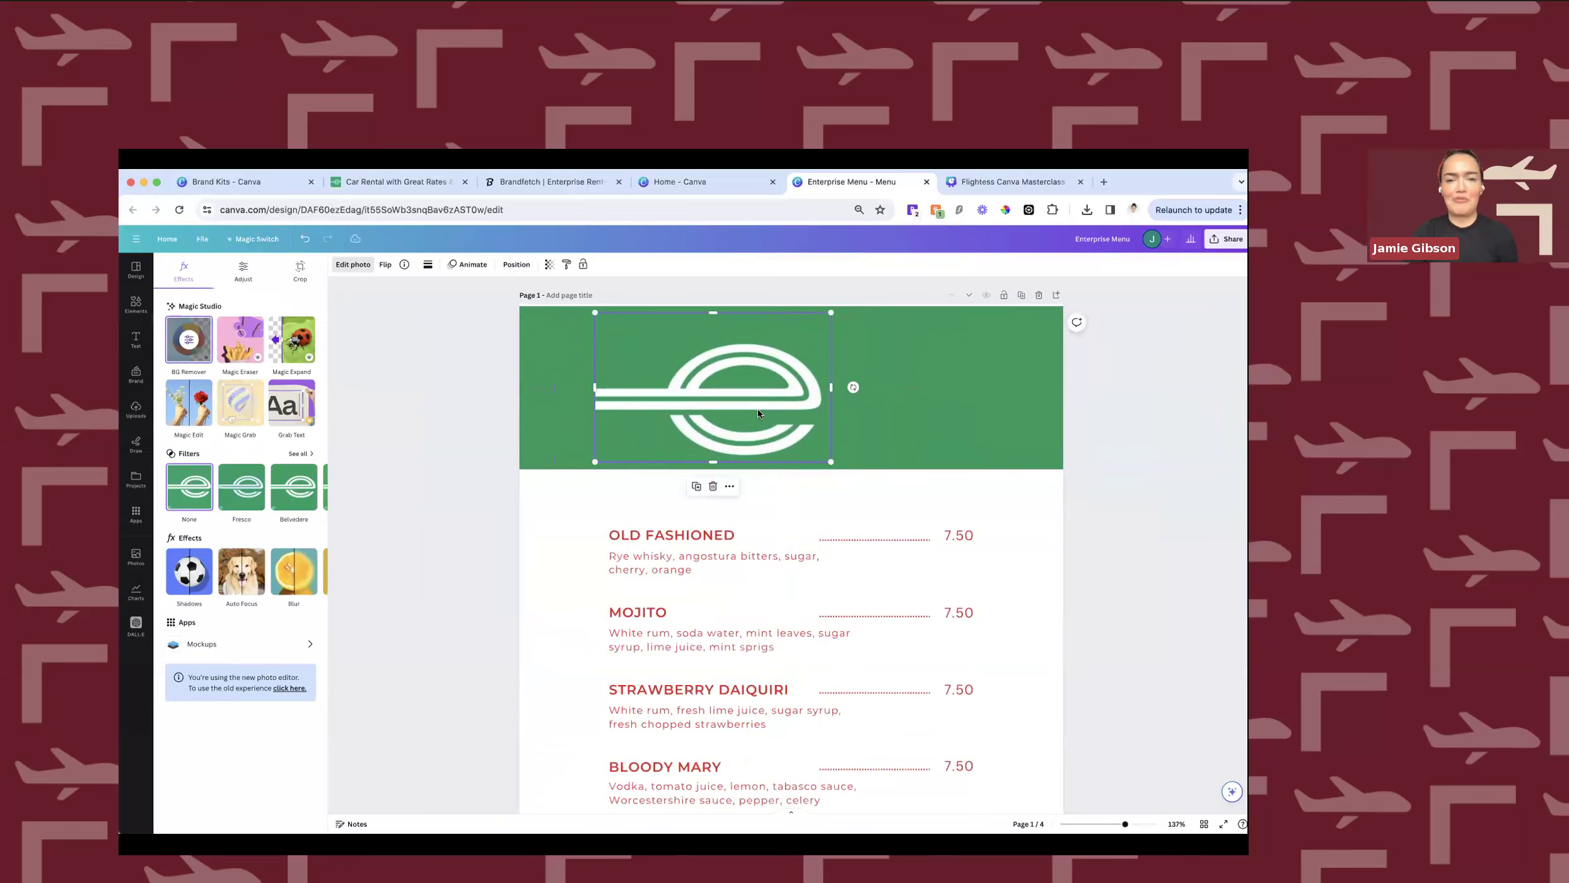
scroll(792, 418, up, 3)
scroll(759, 413, up, 3)
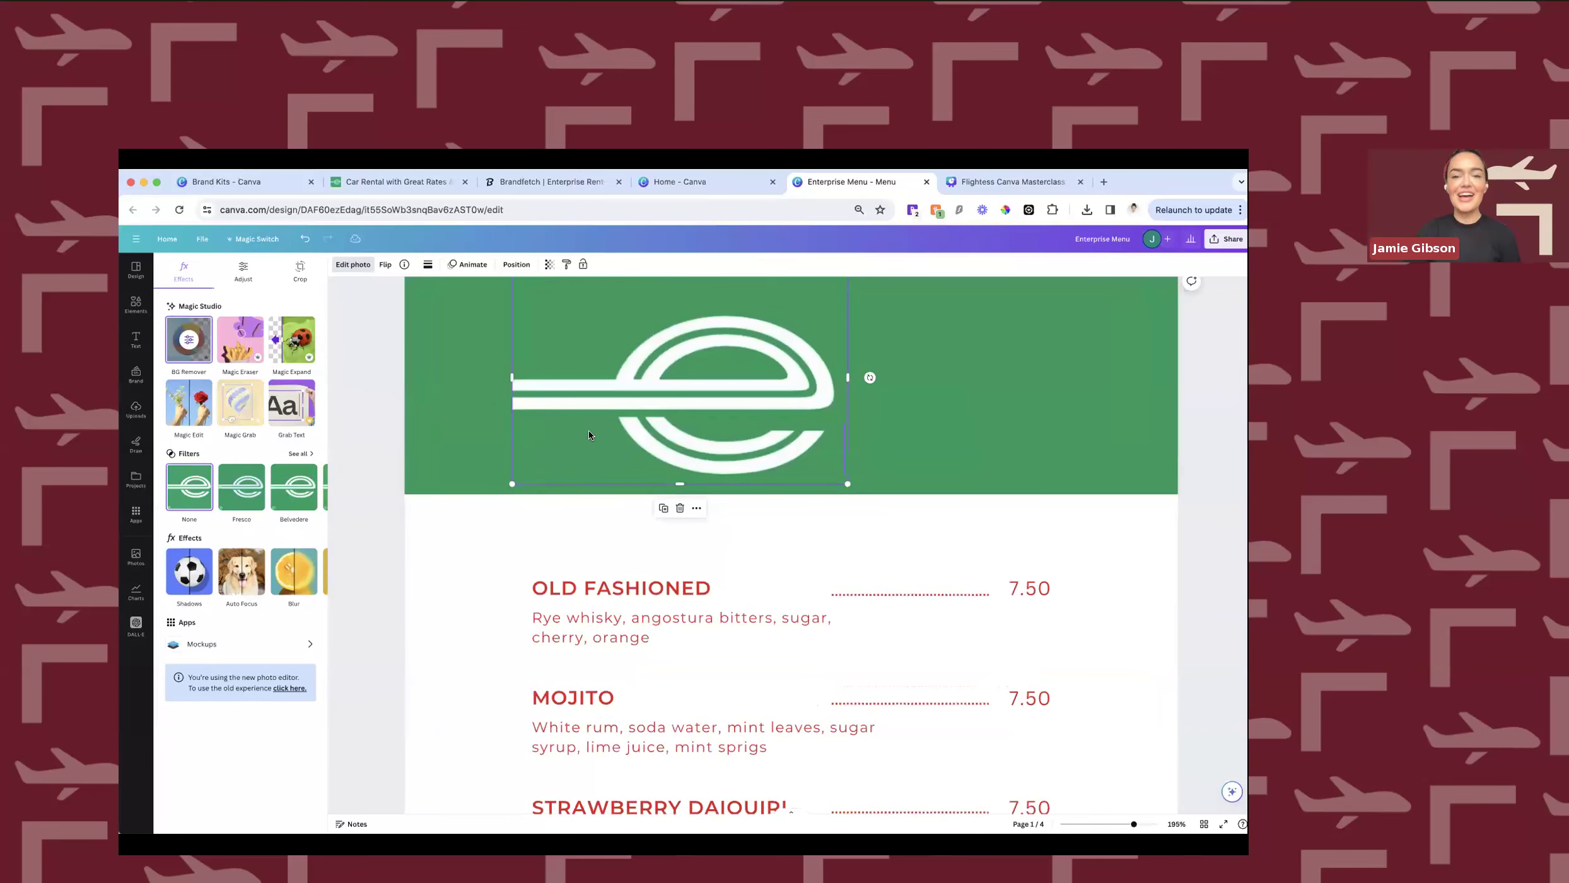
scroll(751, 400, down, 8)
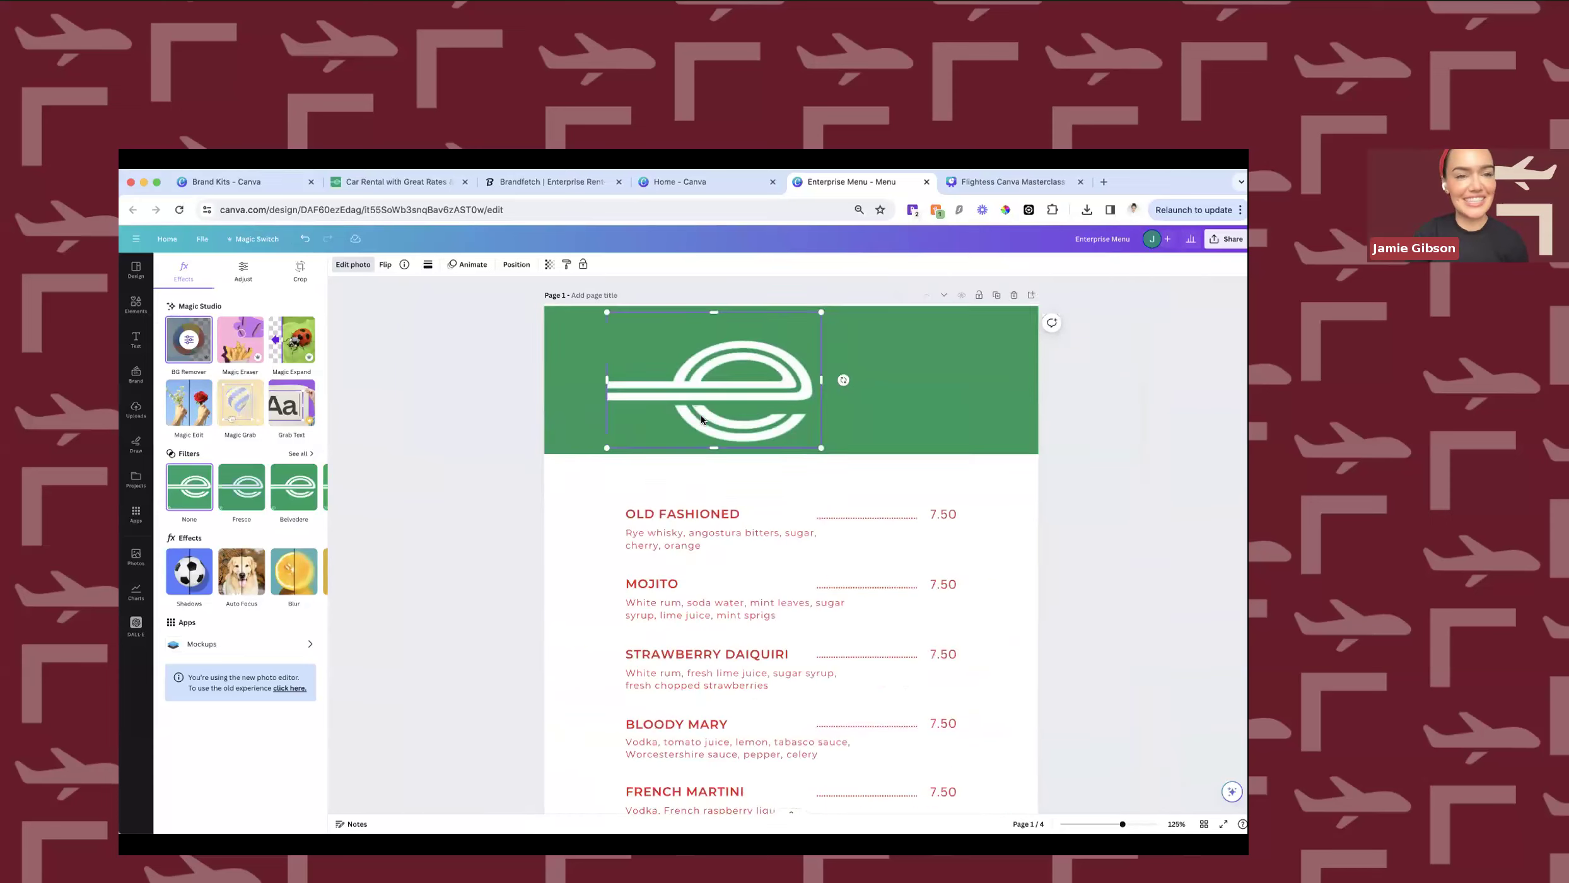
drag(775, 381, 752, 381)
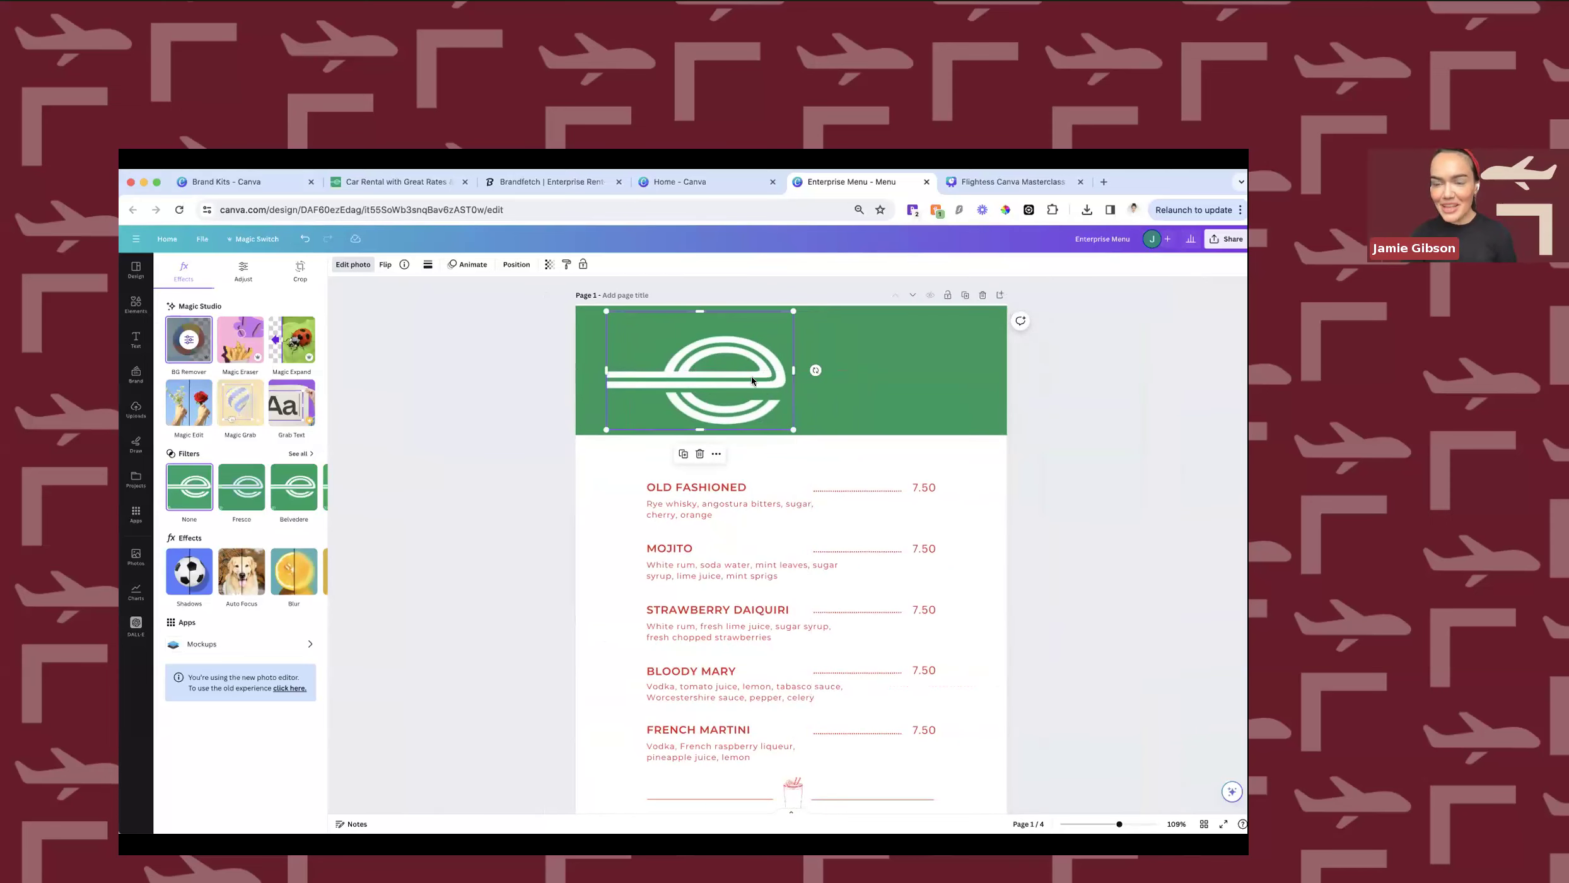
Compare with the logo on the Enterprise website, crop off the logo's long bar and shrink the remaining e symbol.
click(366, 182)
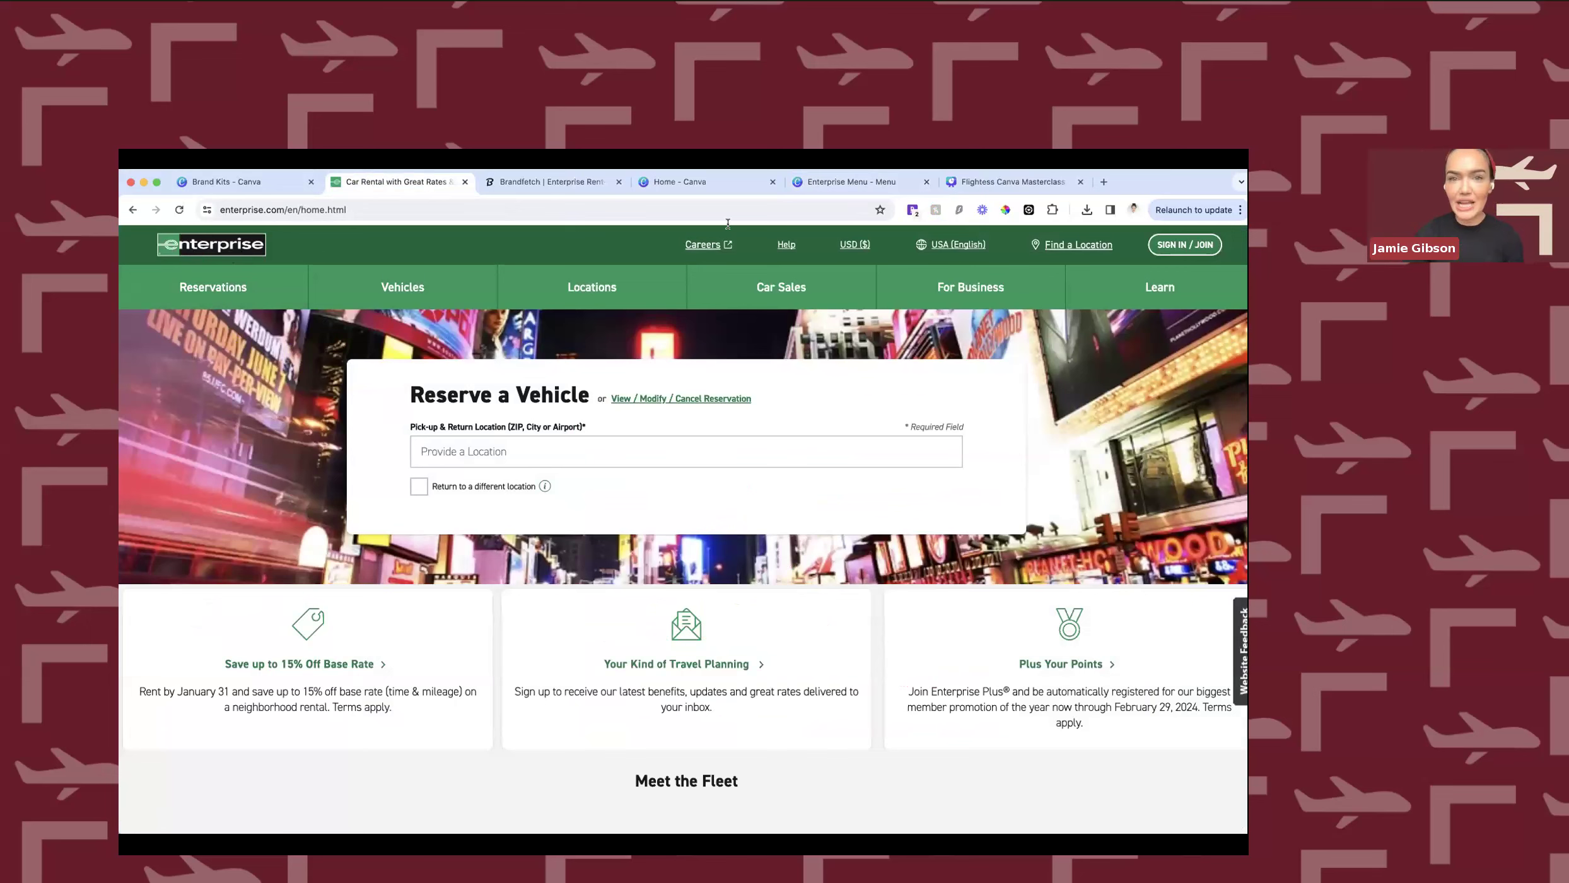
click(871, 185)
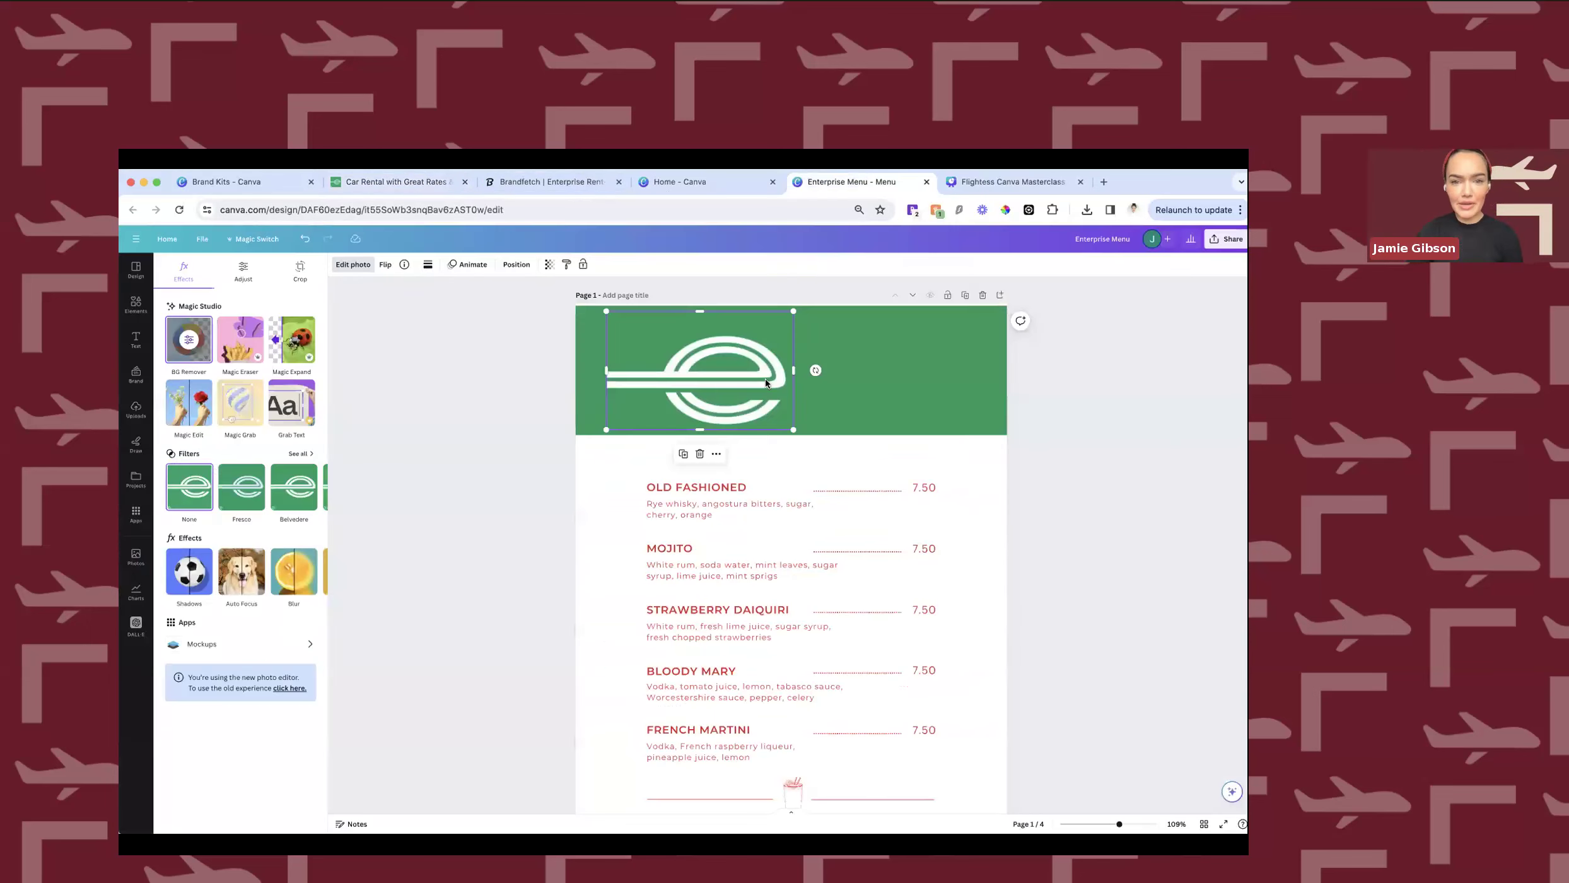
drag(609, 374, 661, 368)
drag(794, 311, 686, 348)
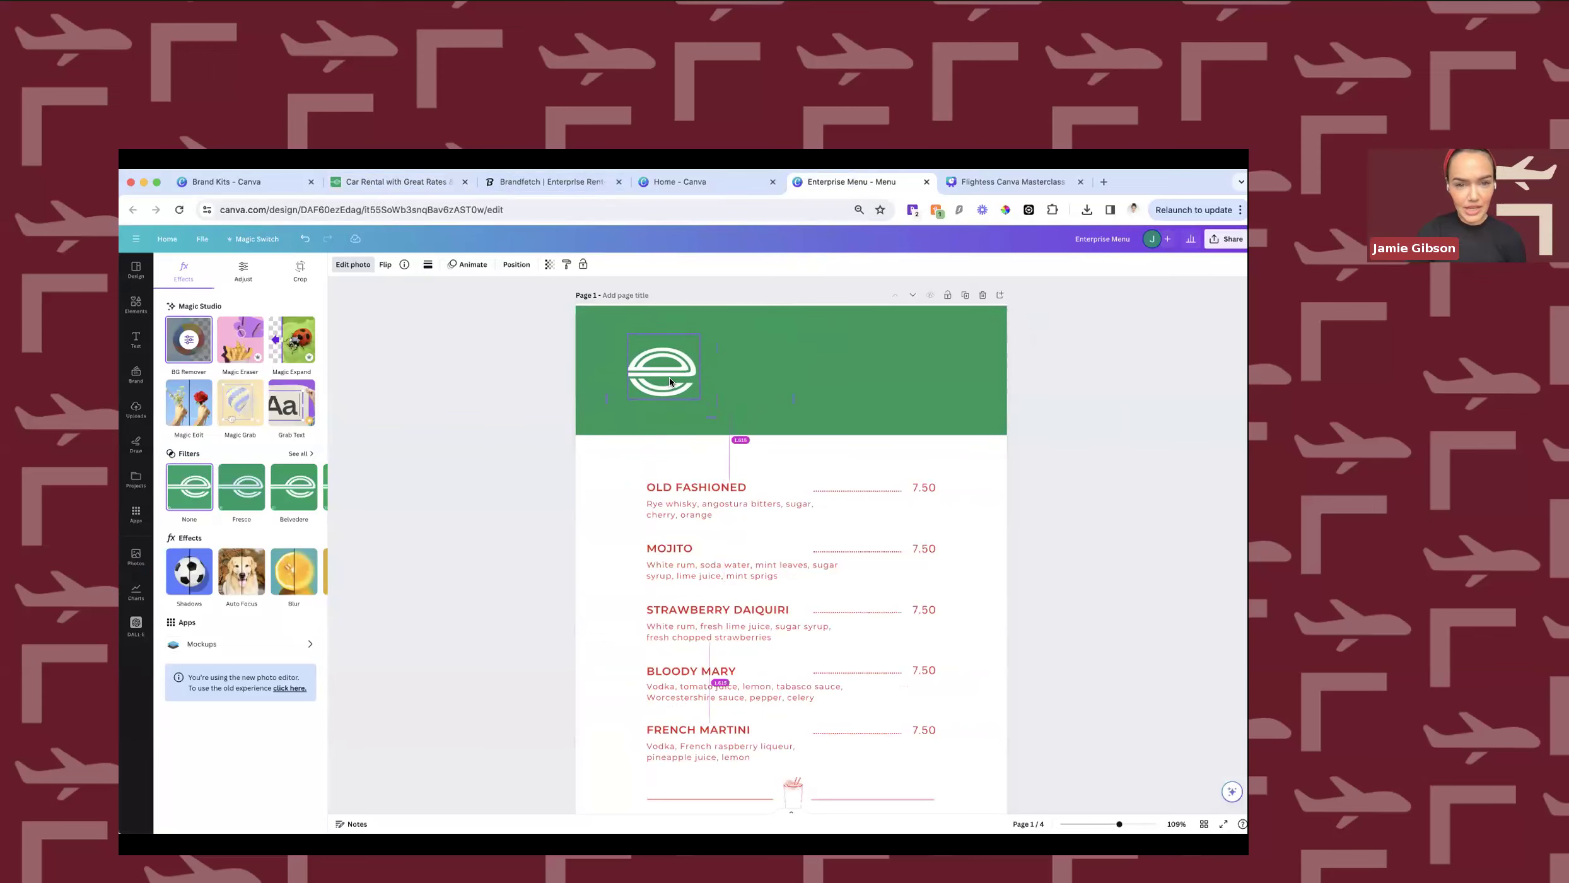
Place a copy of the Old Fashioned heading beside the e symbol, replace its text with M and enlarge it to size 102.
click(716, 486)
drag(717, 486, 801, 371)
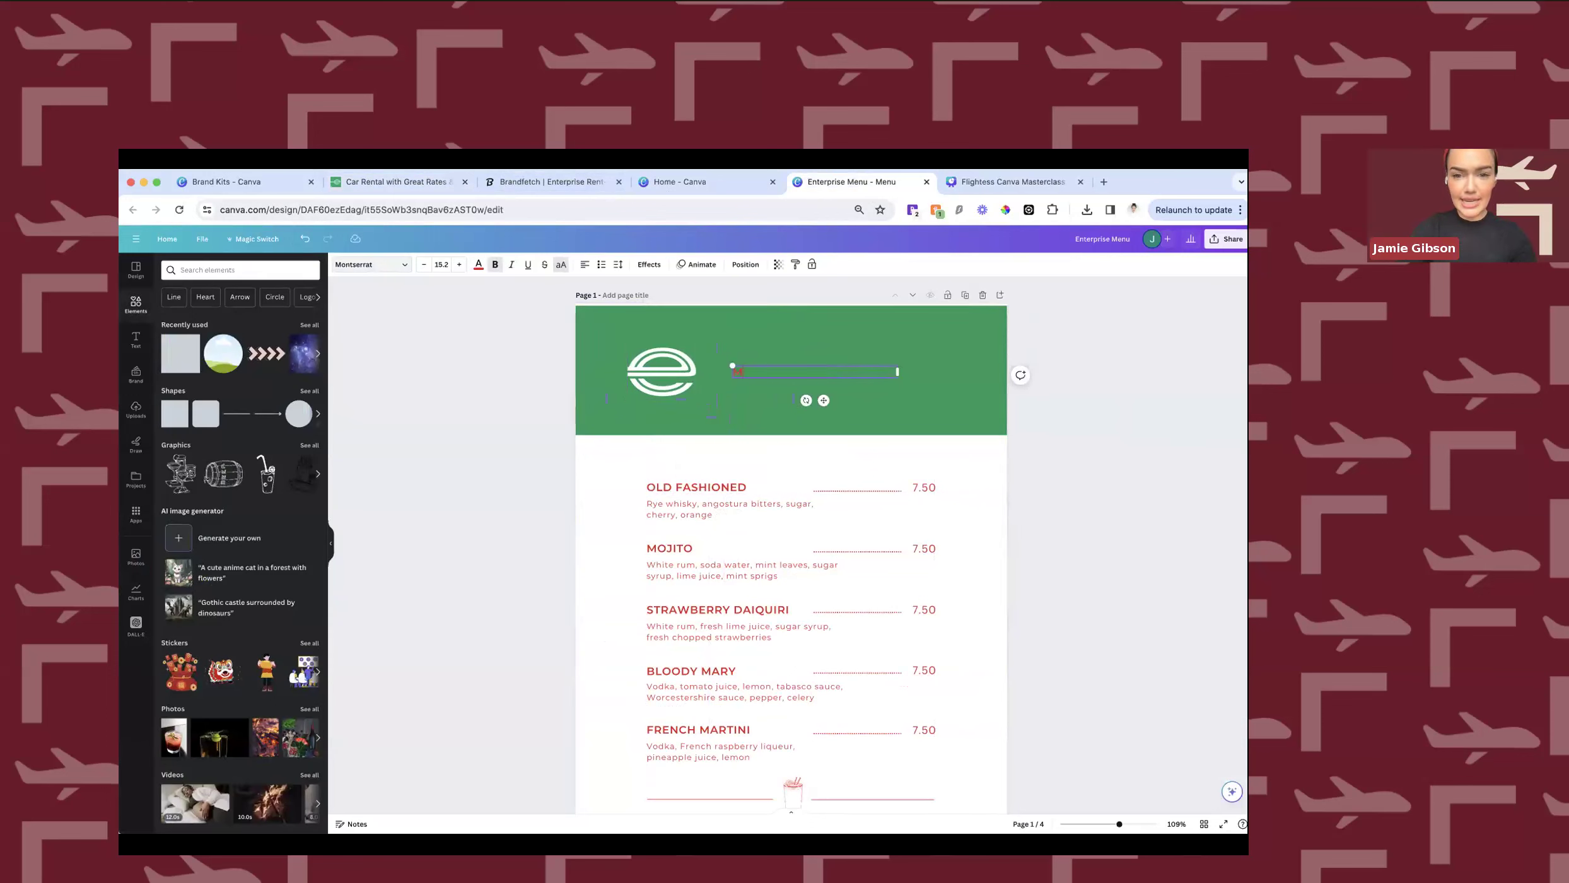
drag(897, 371, 750, 383)
click(770, 410)
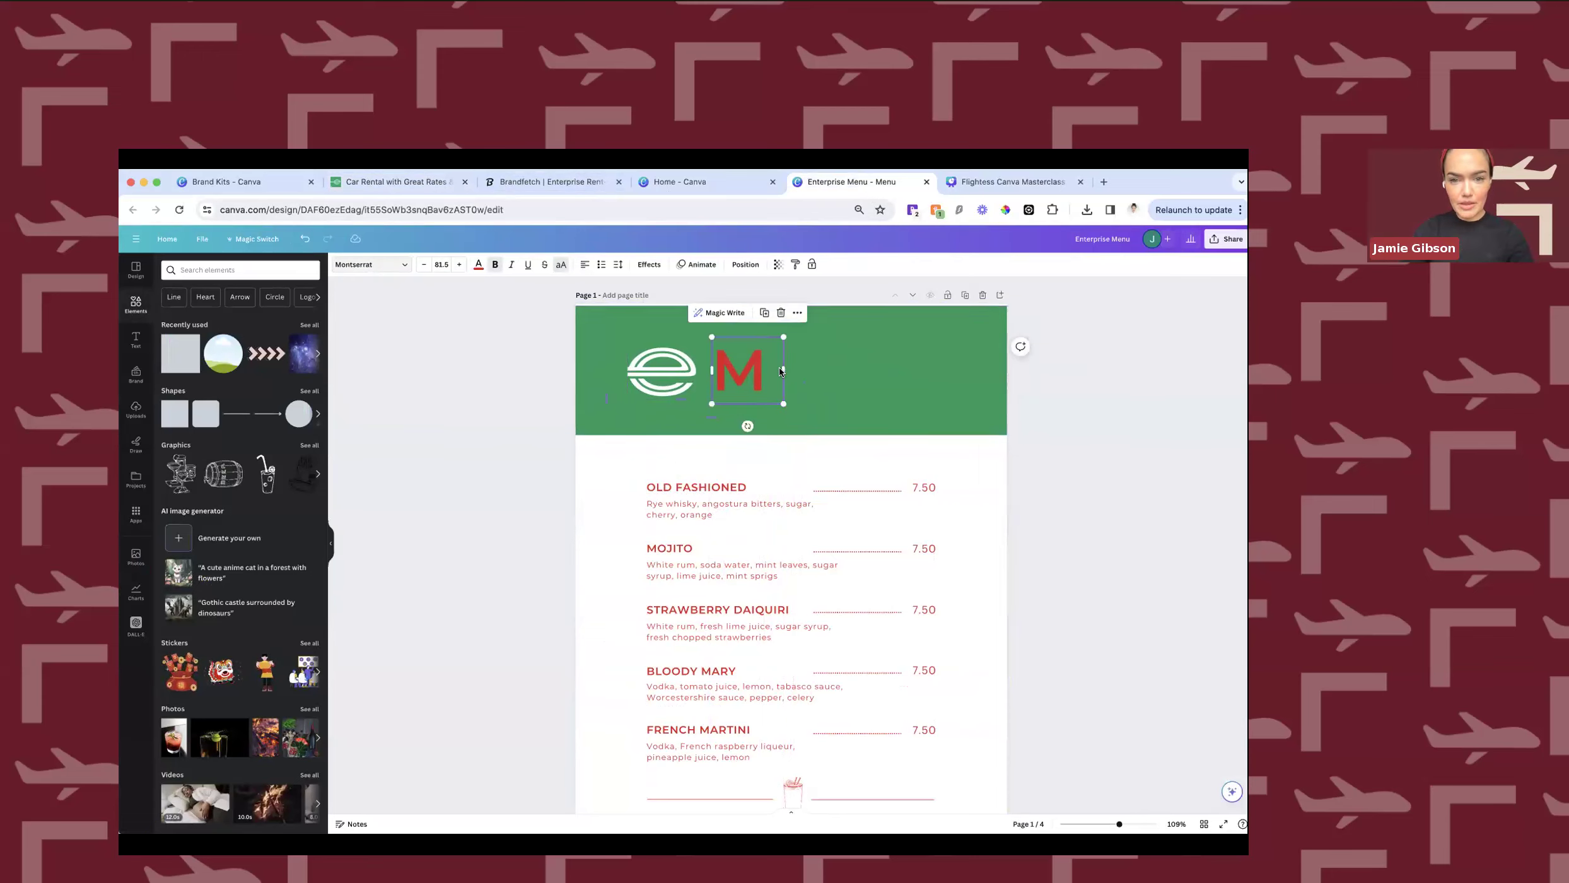
key(BackSpace)
text(M)
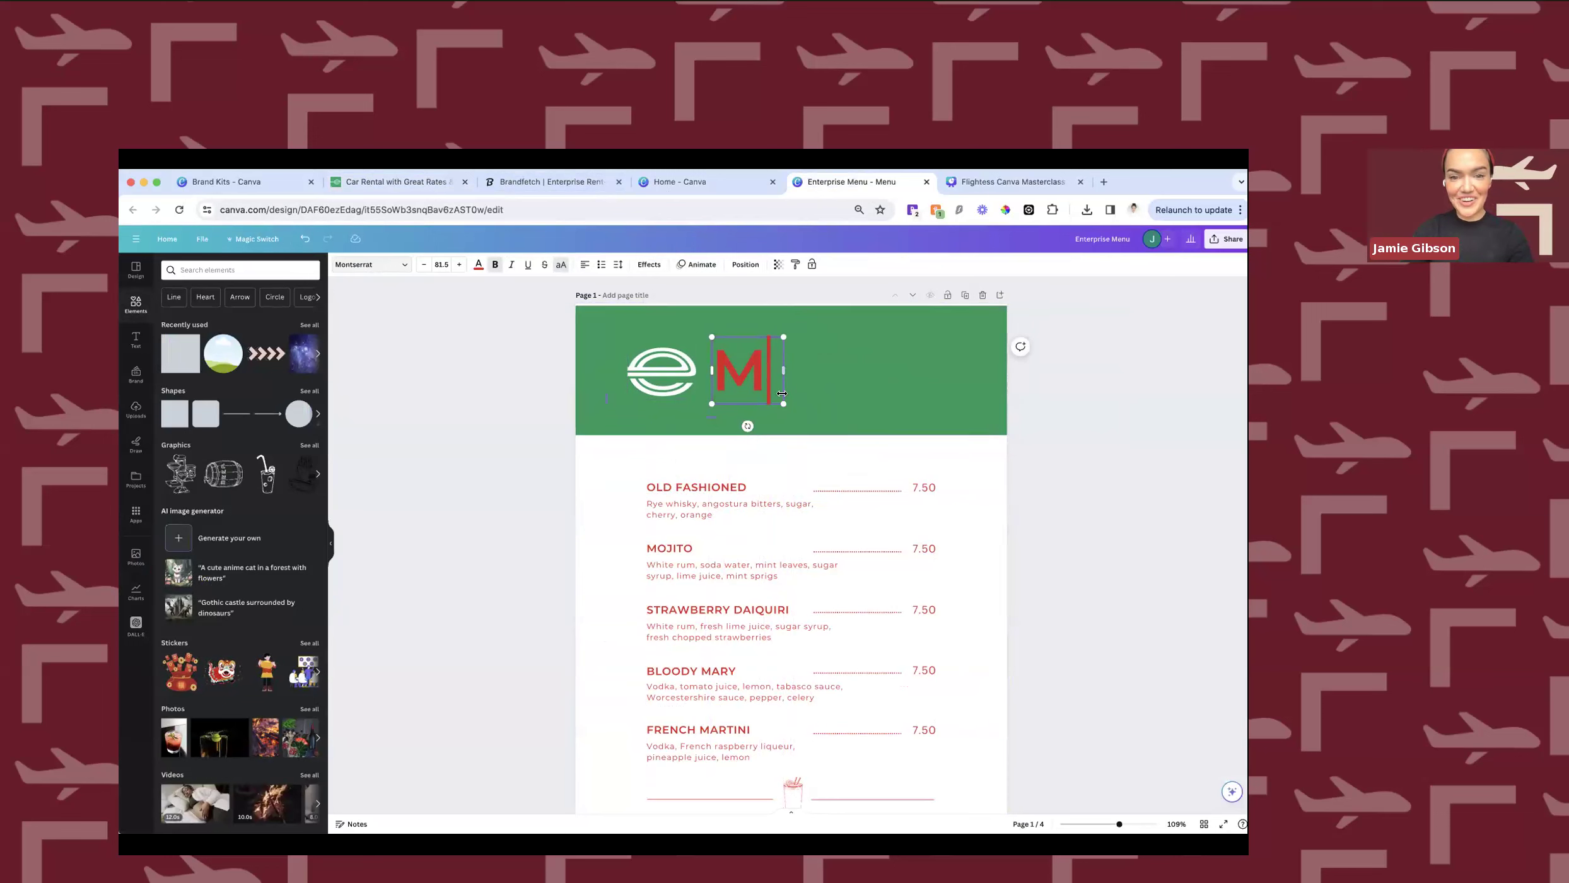
drag(783, 403, 801, 420)
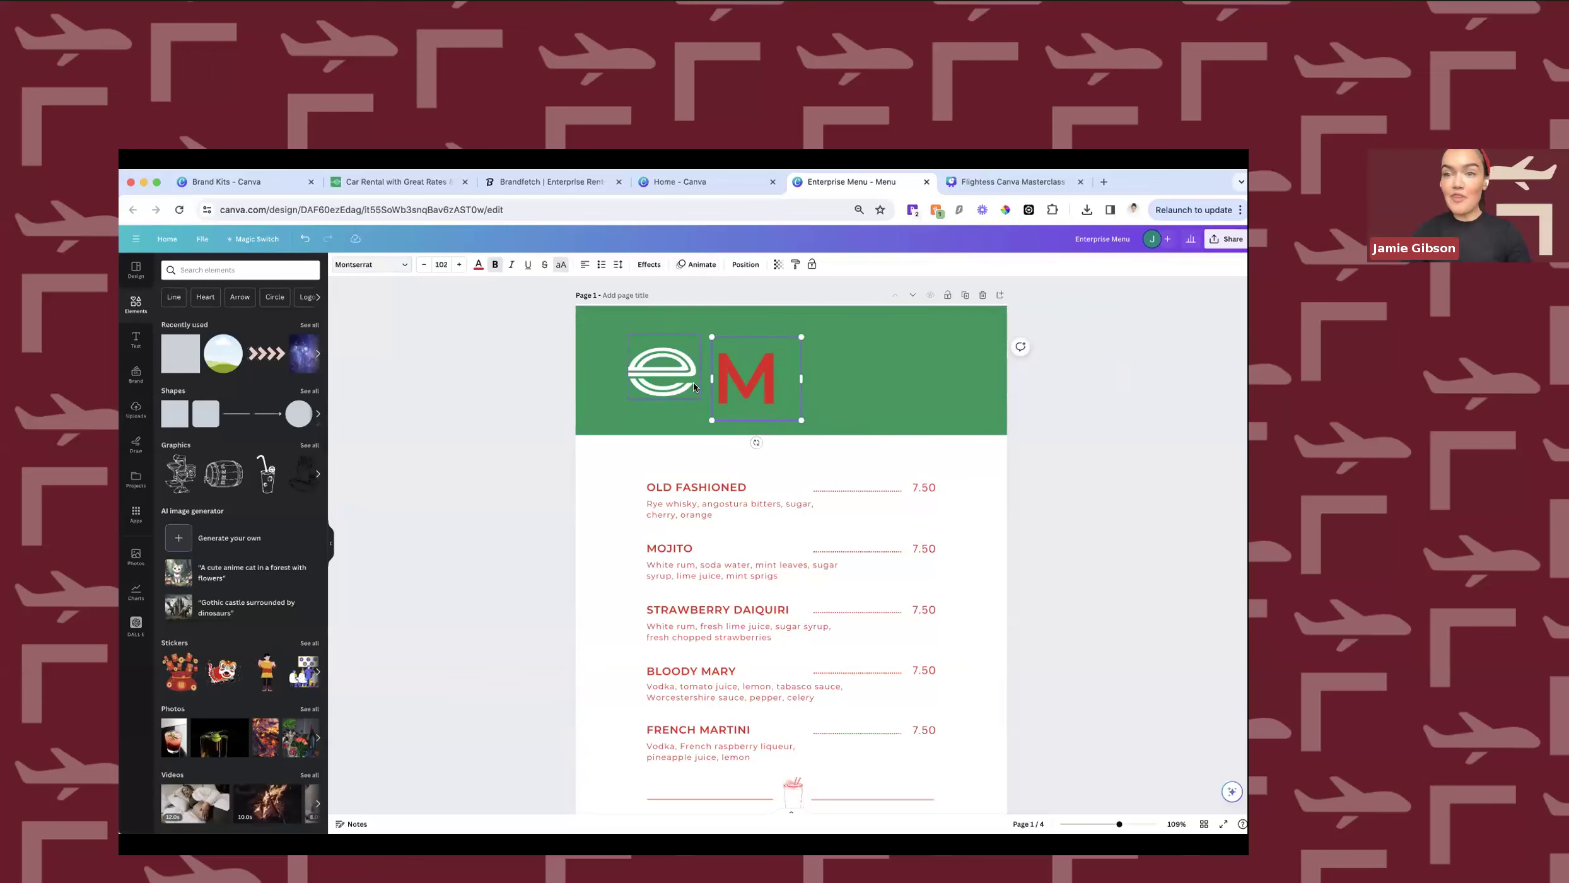
Apply the Hollow effect to the letter M and color it white.
click(648, 265)
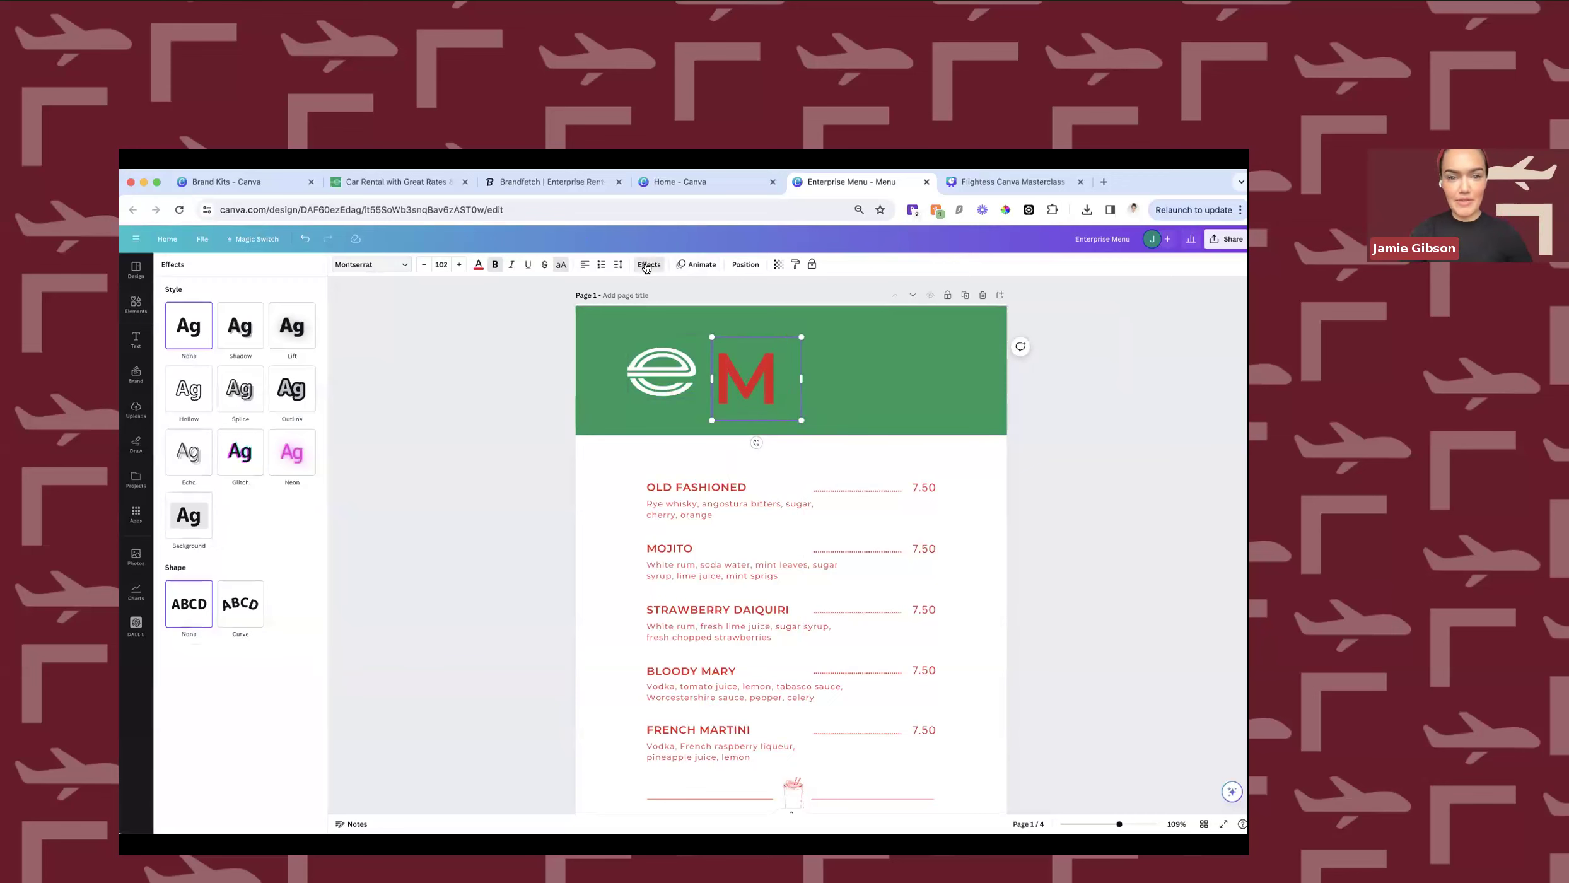
click(181, 381)
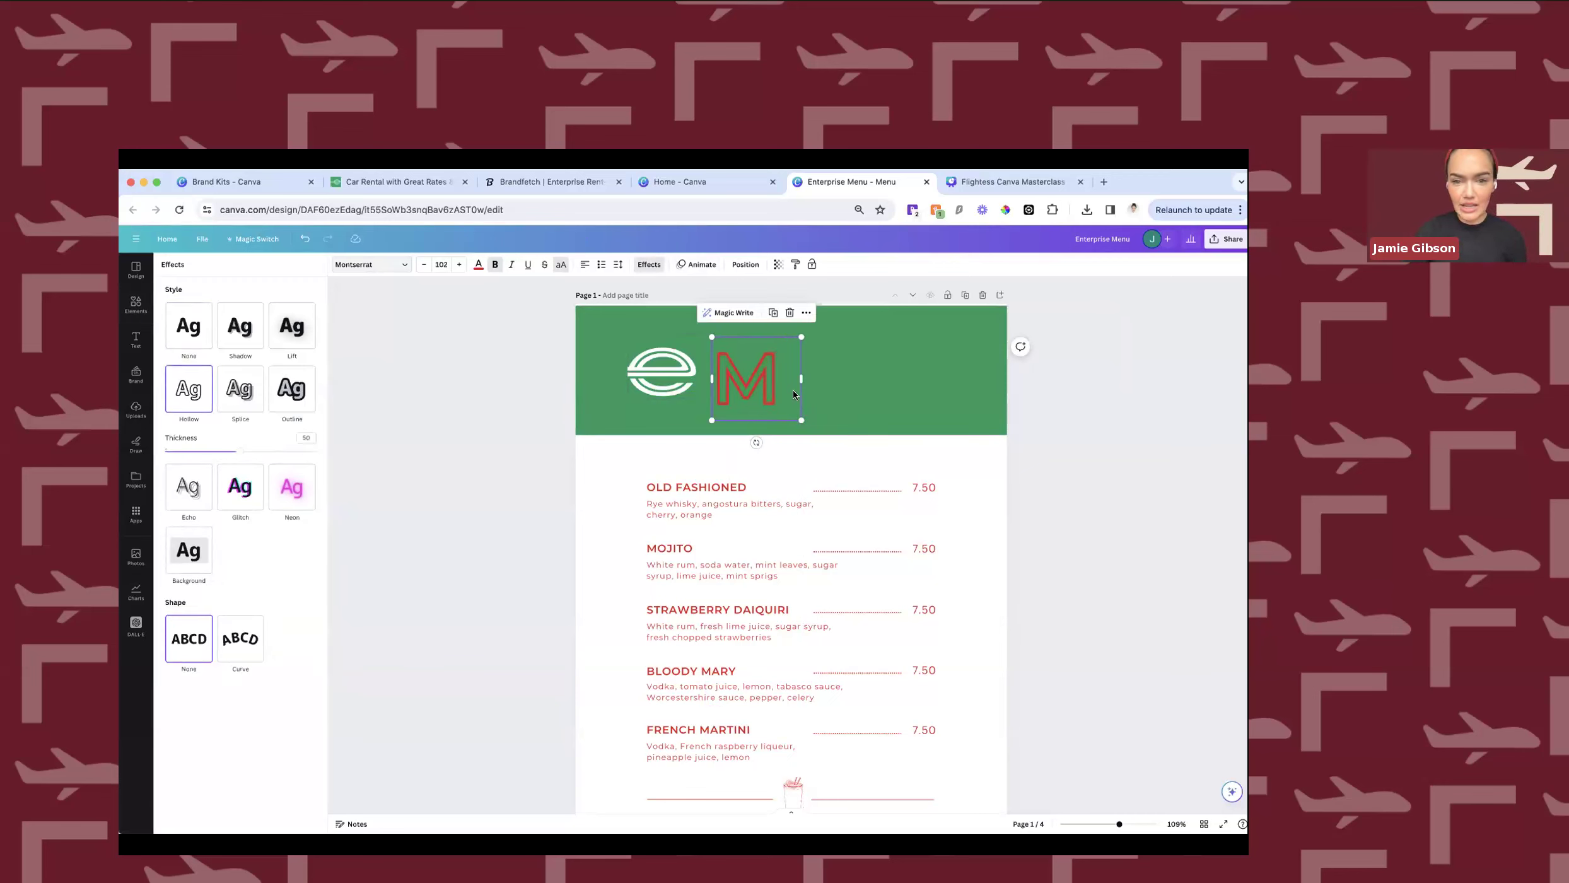
click(478, 265)
click(255, 352)
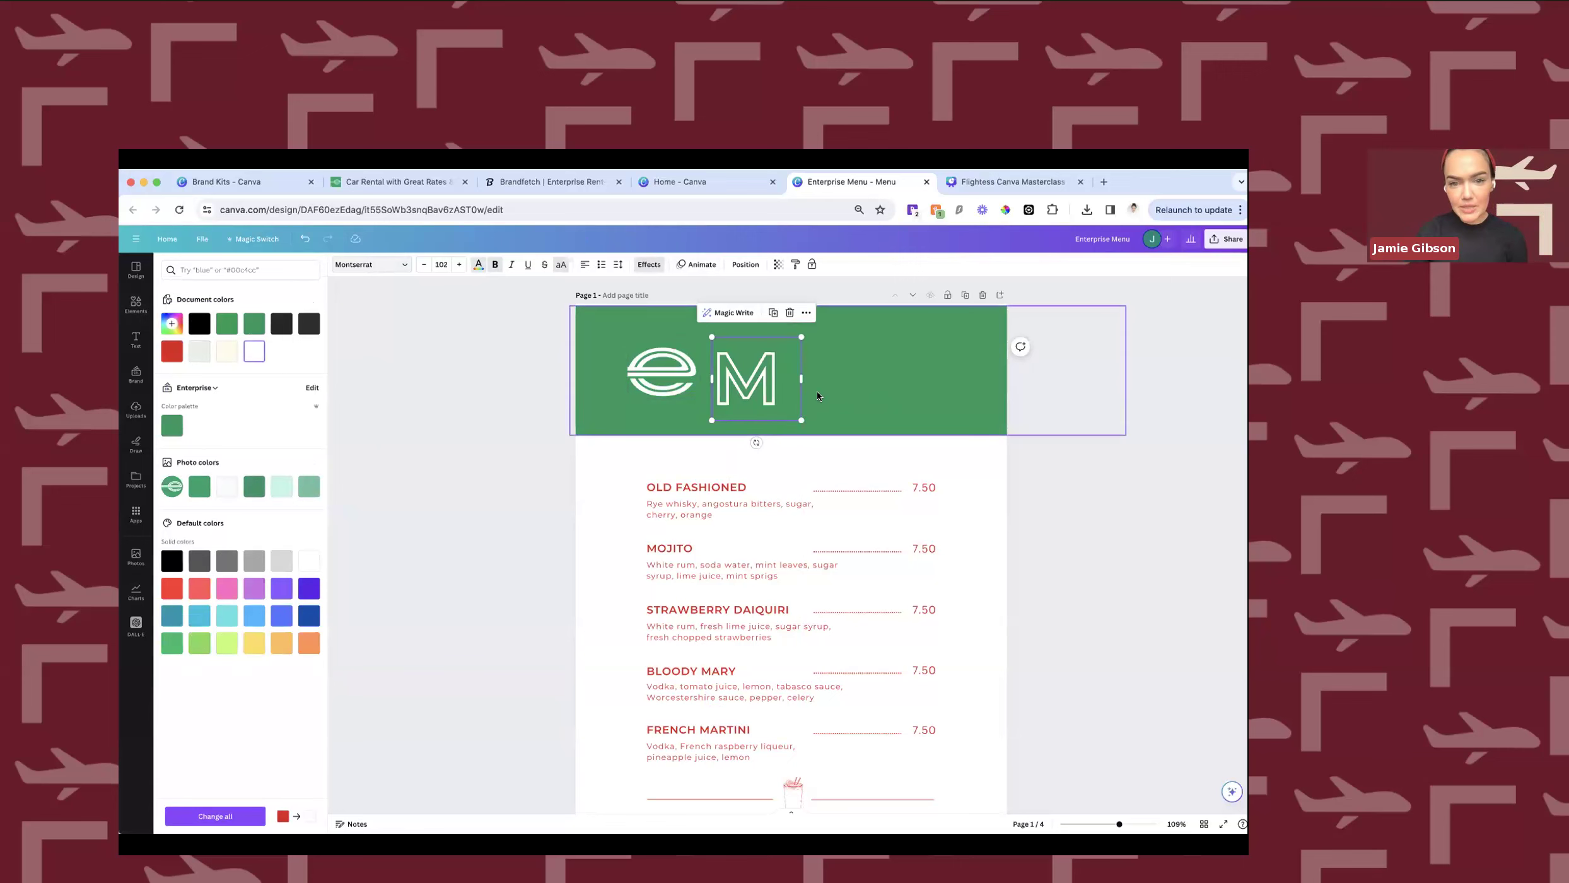
Arrange the letter M in front of the e symbol at the banner's left end so they read Me.
drag(798, 357, 677, 328)
click(621, 386)
drag(628, 388, 624, 385)
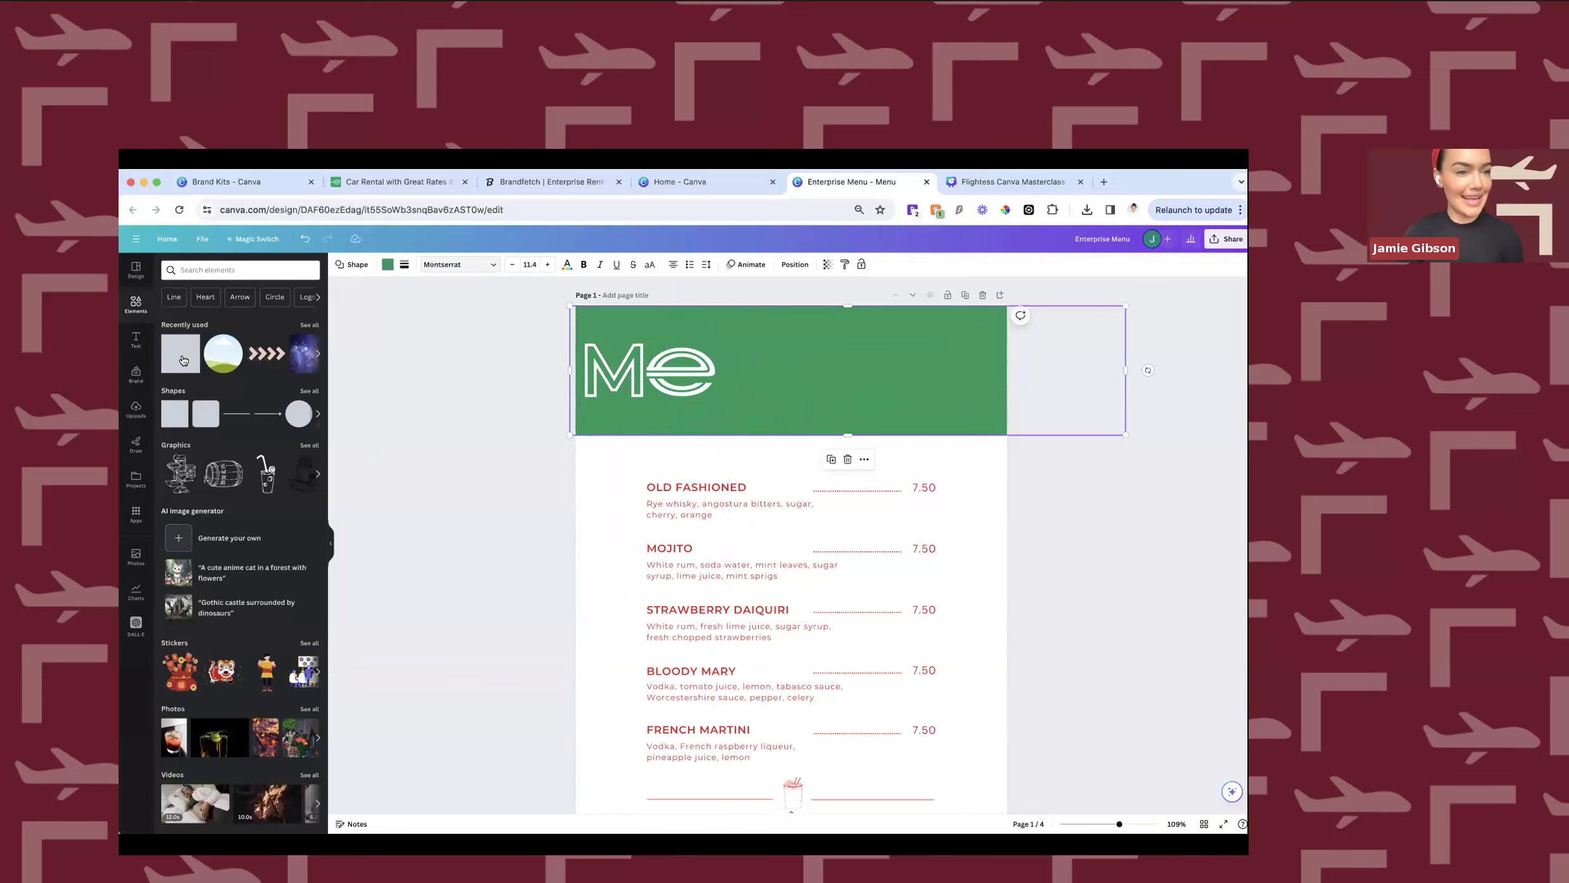
Add a rectangle covering the banner area beside the Me lettering and fill it with the dark charcoal document color.
key(r)
drag(831, 554, 1024, 369)
click(384, 268)
click(309, 323)
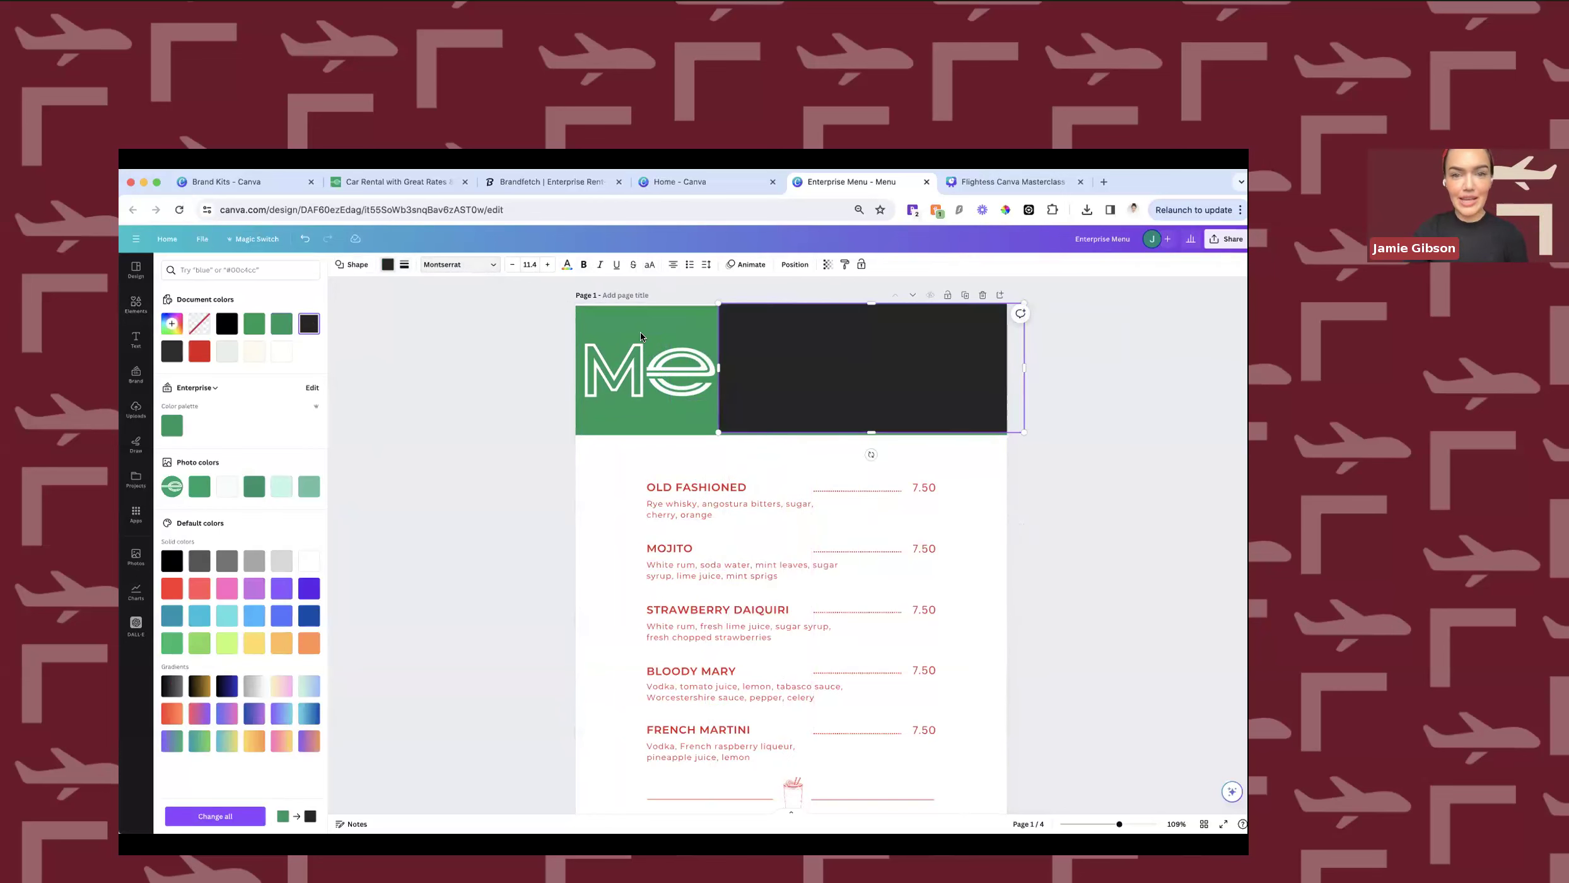
Extend the green banner up past the page's top edge and lock it in place.
click(644, 319)
drag(846, 304, 846, 297)
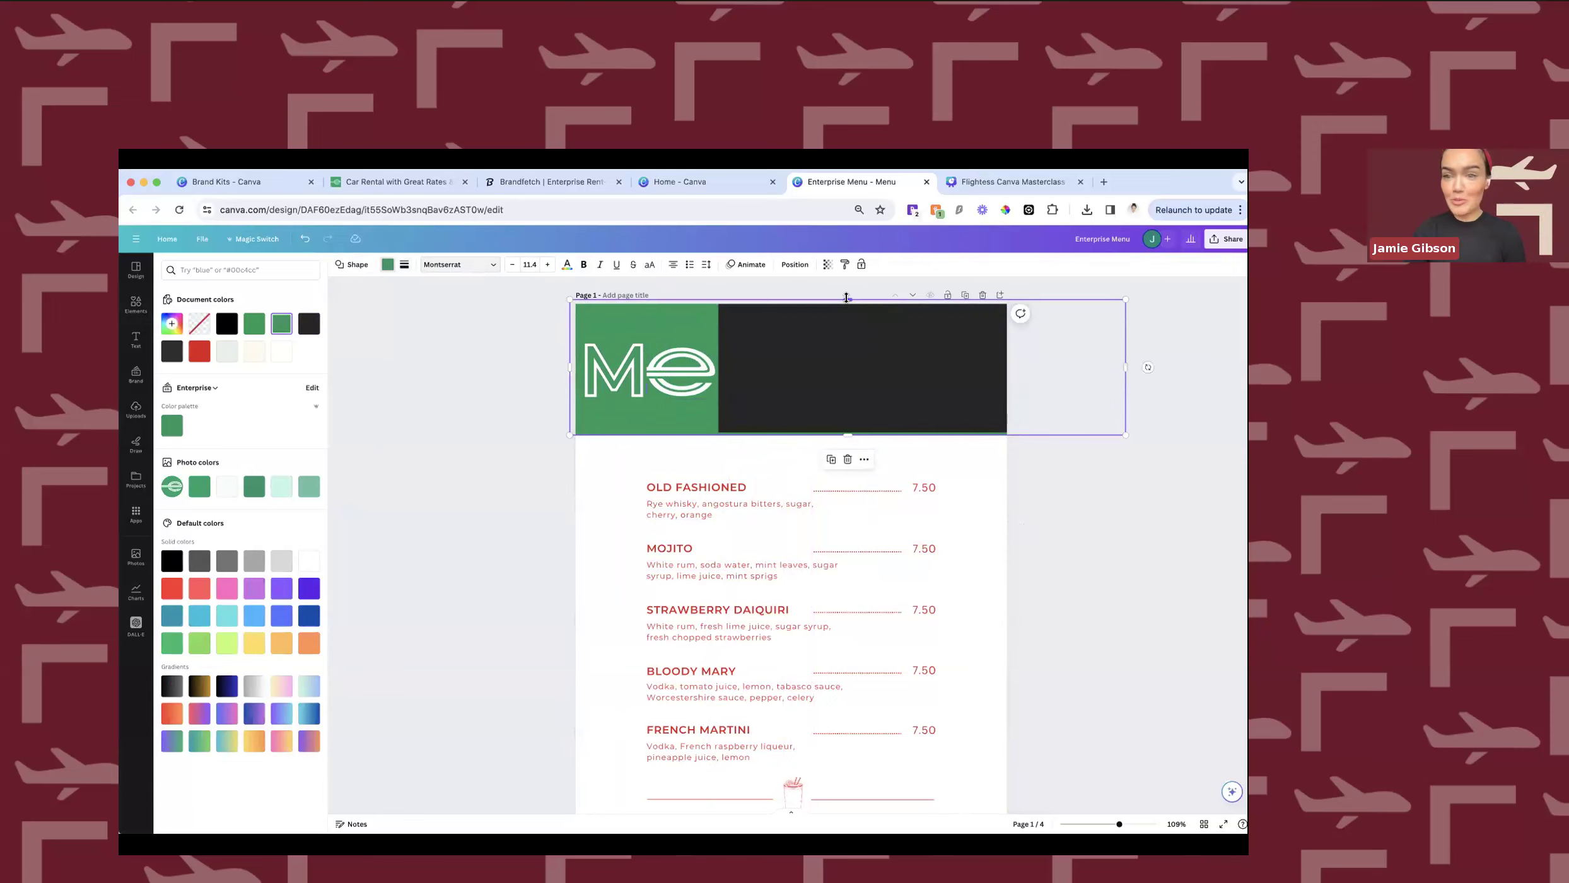
click(861, 266)
Reduce the letter M to size 100 and extend the dark rectangle slightly below the green banner's lower edge.
click(632, 365)
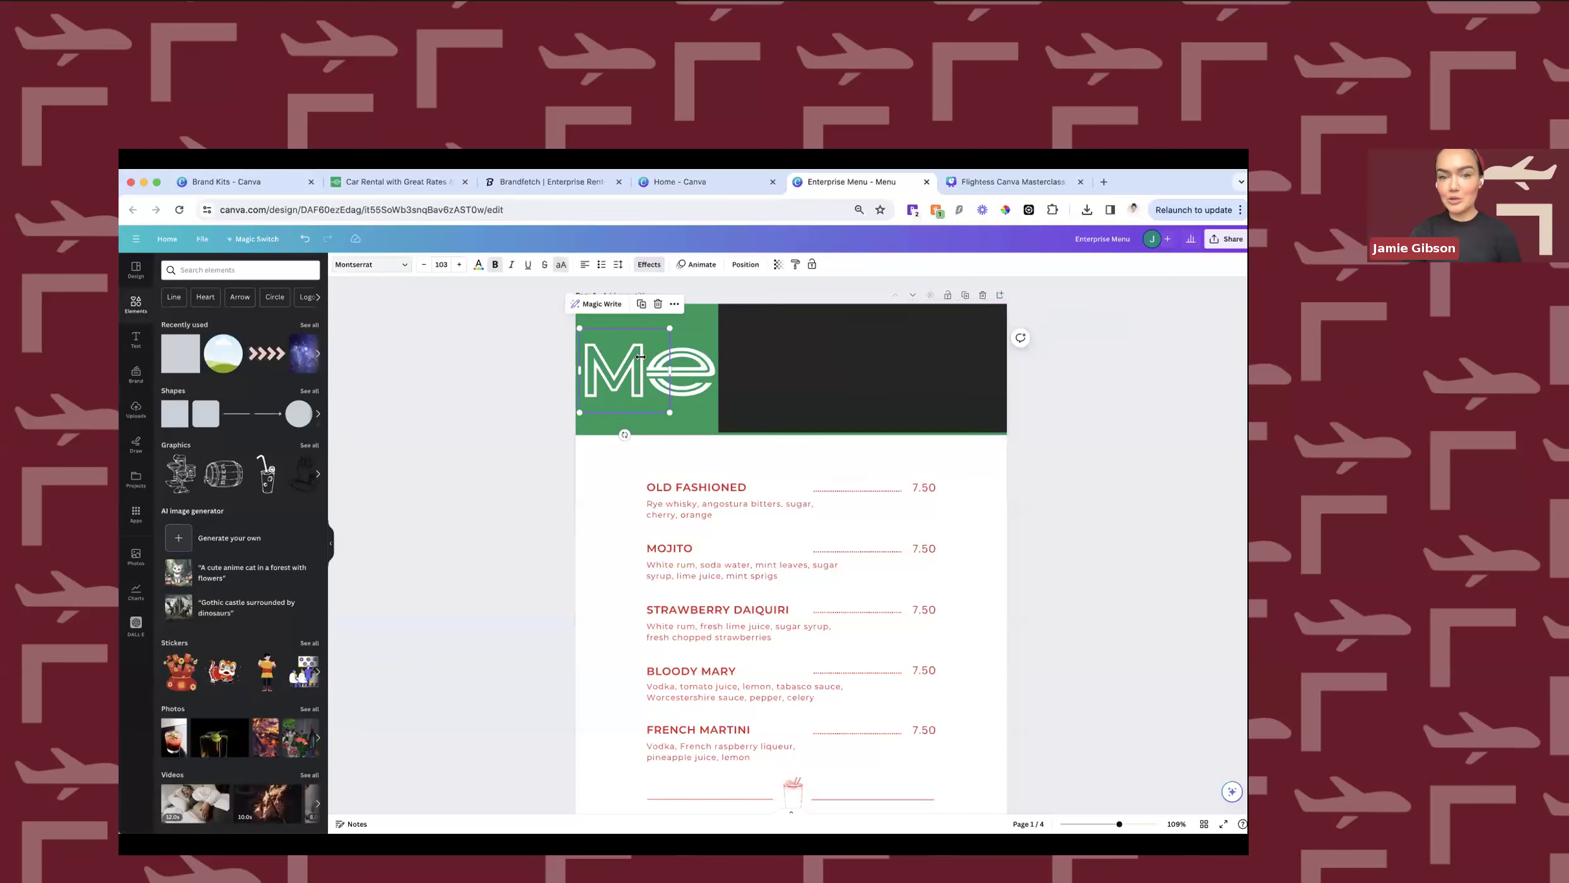
drag(668, 330, 667, 331)
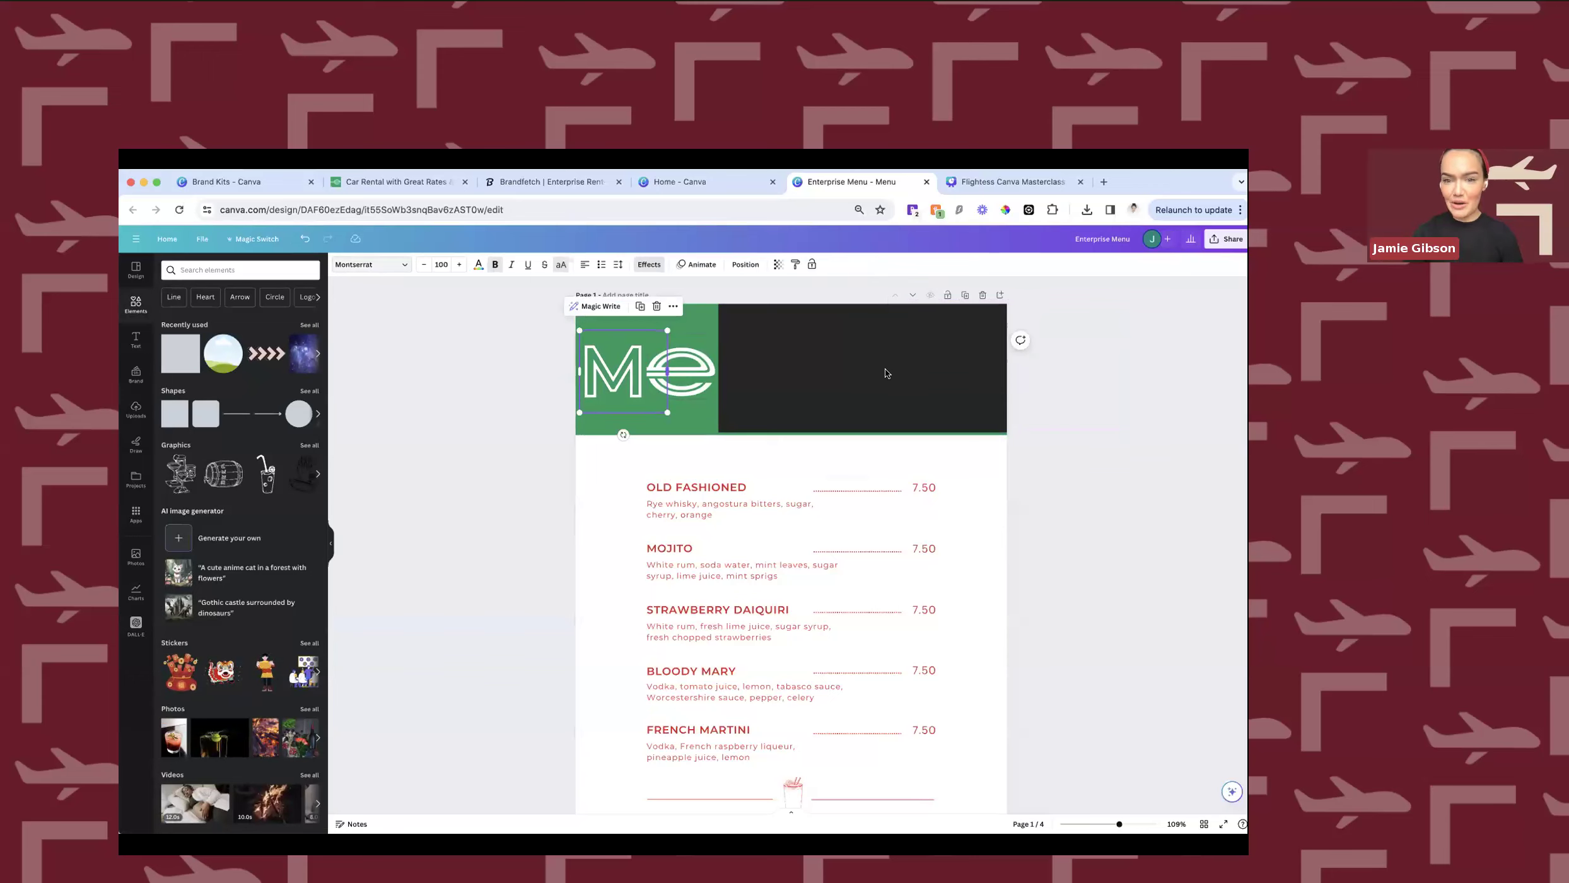
click(875, 431)
drag(871, 434, 871, 440)
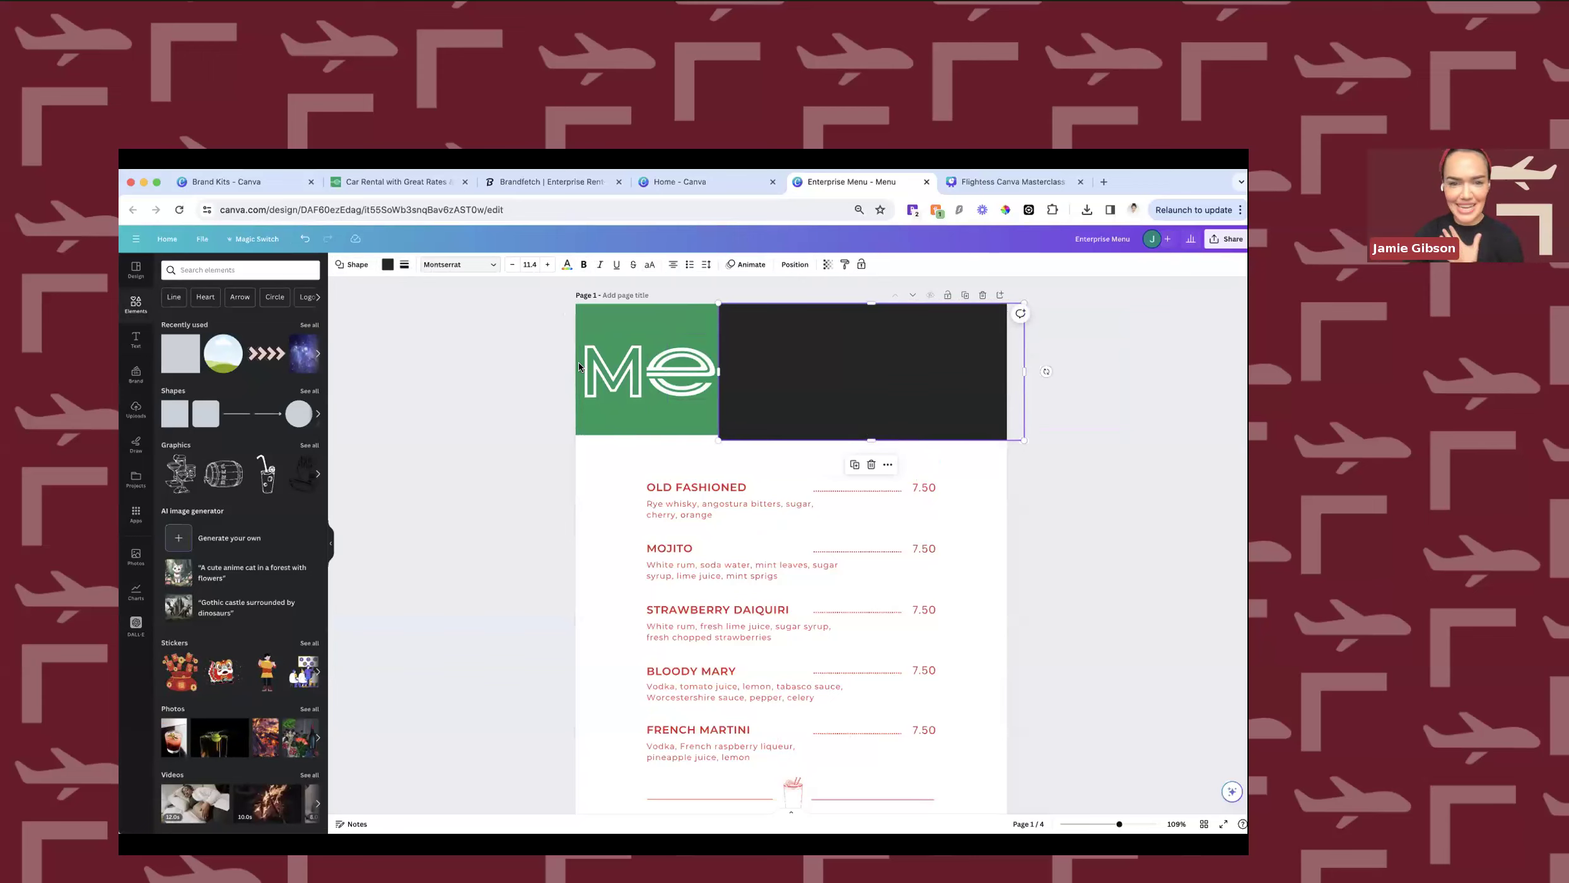
Try Canva Sans, Glacial Indifference and Open Sans on the letter M, and set its font to Duru Sans.
click(618, 375)
click(392, 270)
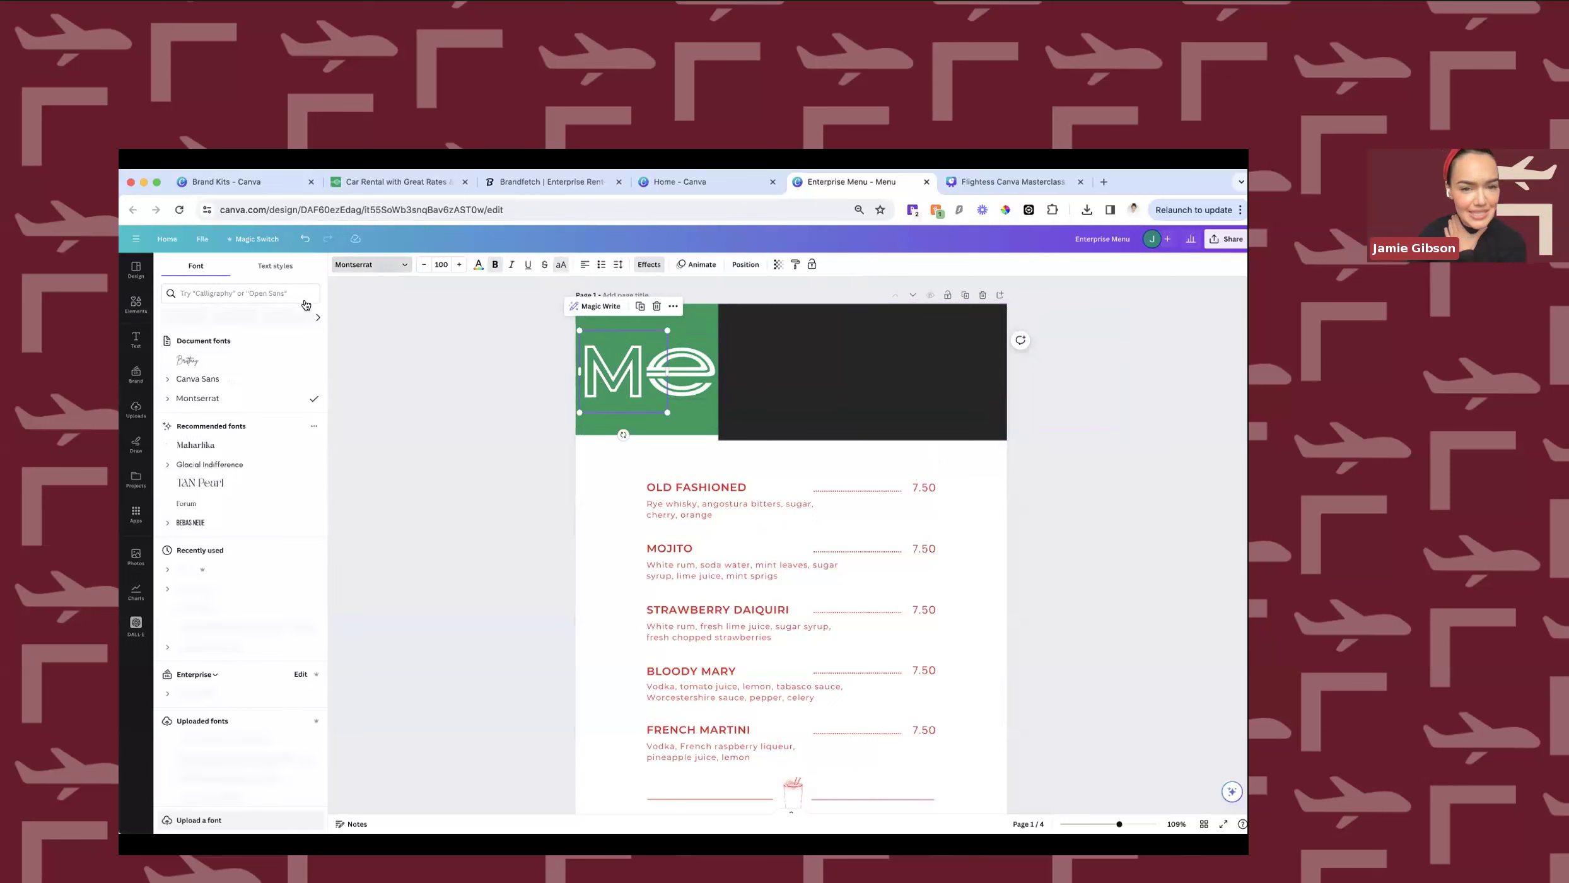
click(197, 378)
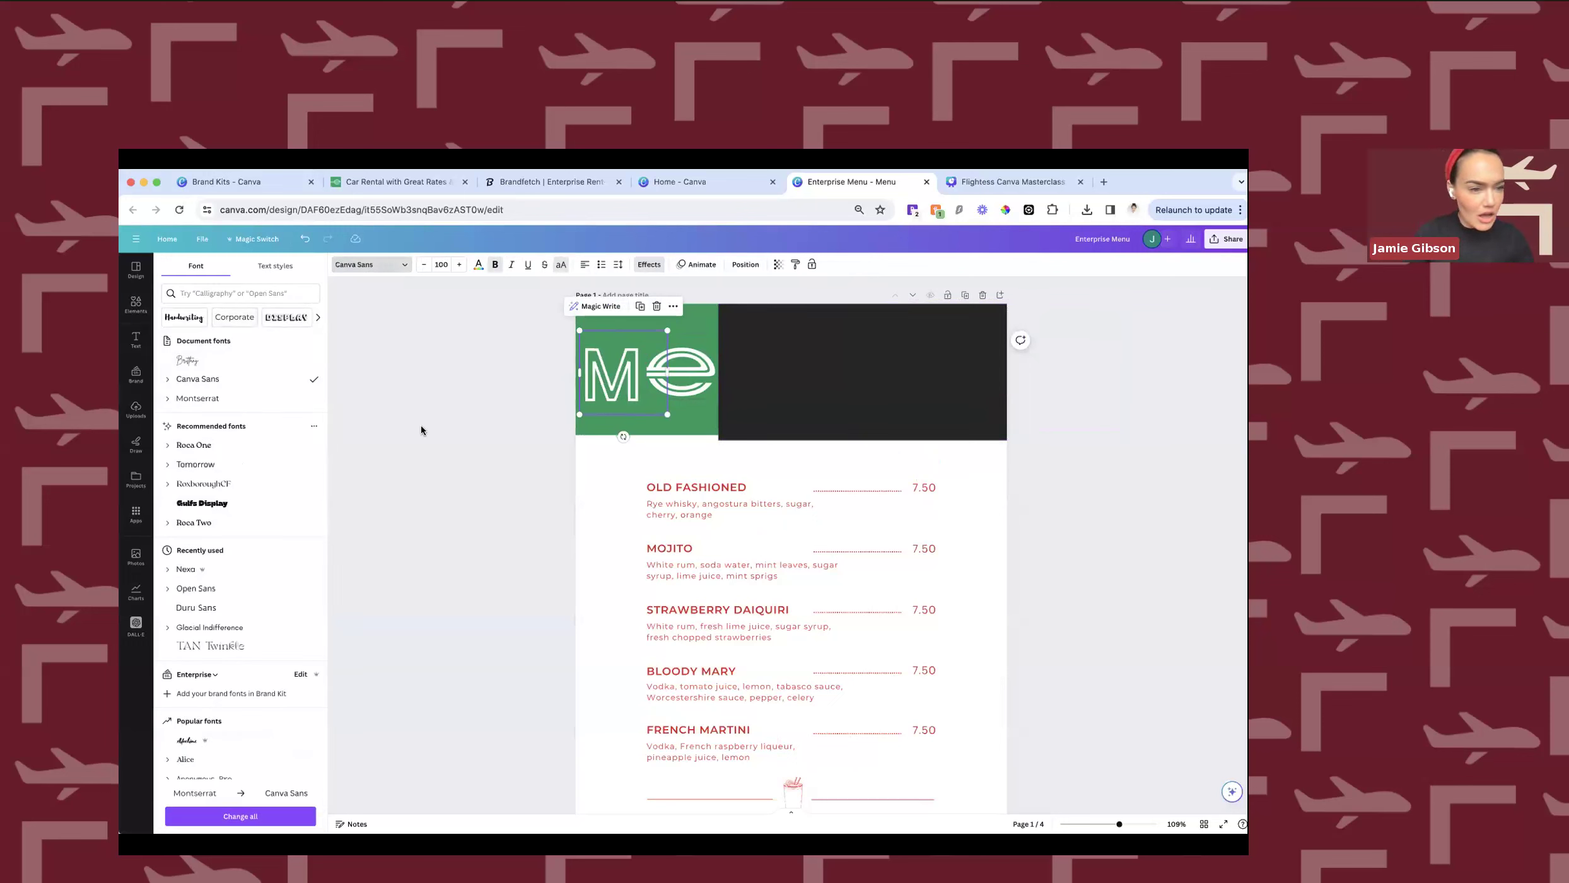
scroll(240, 592, down, 1)
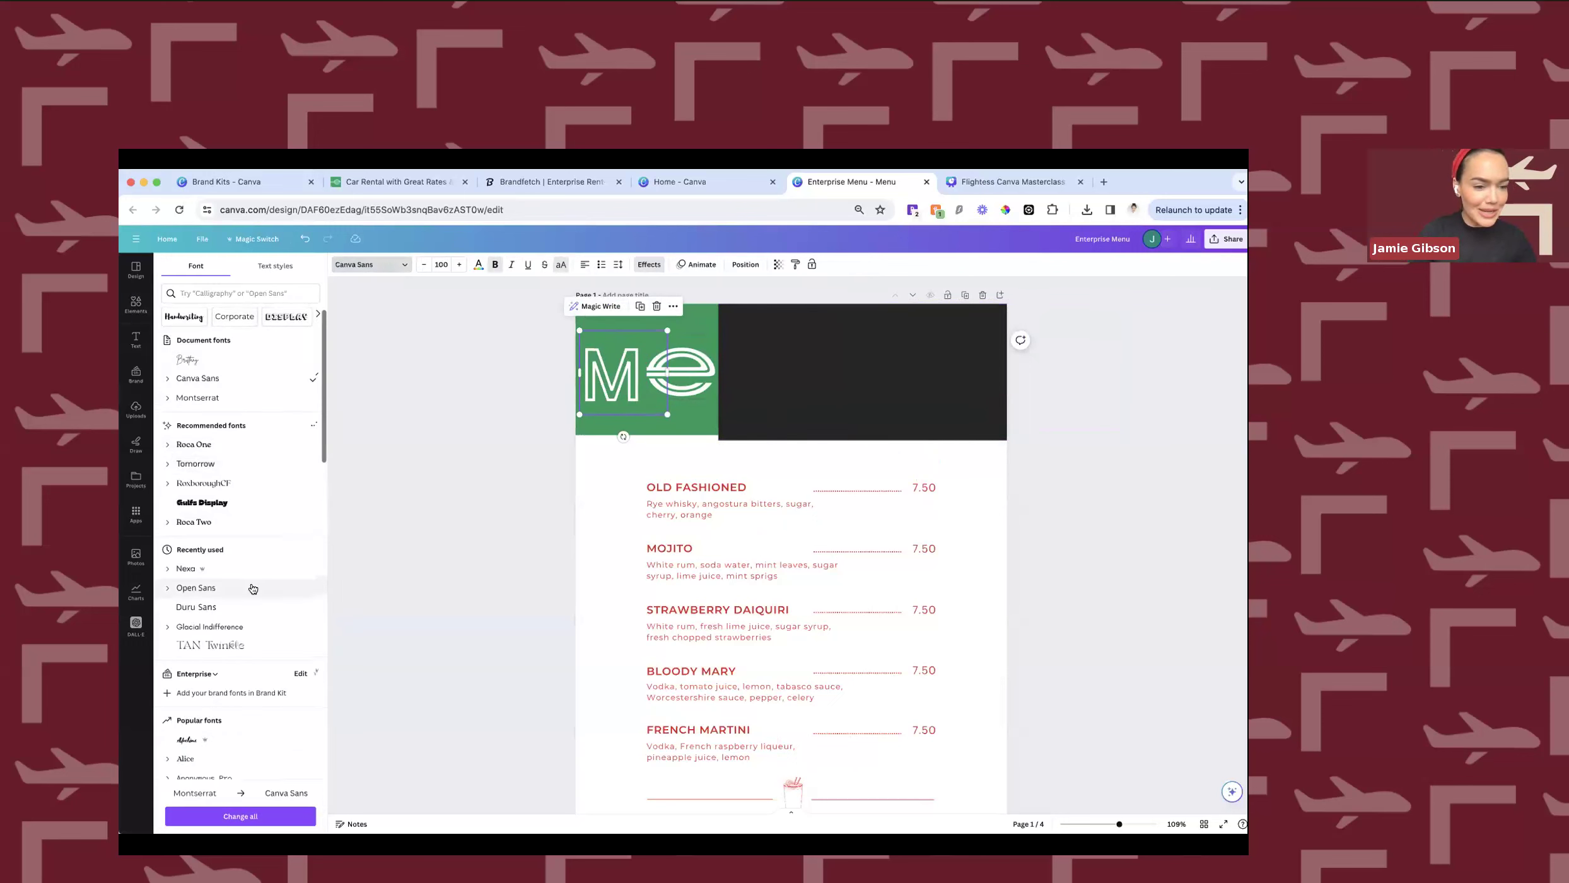
click(238, 618)
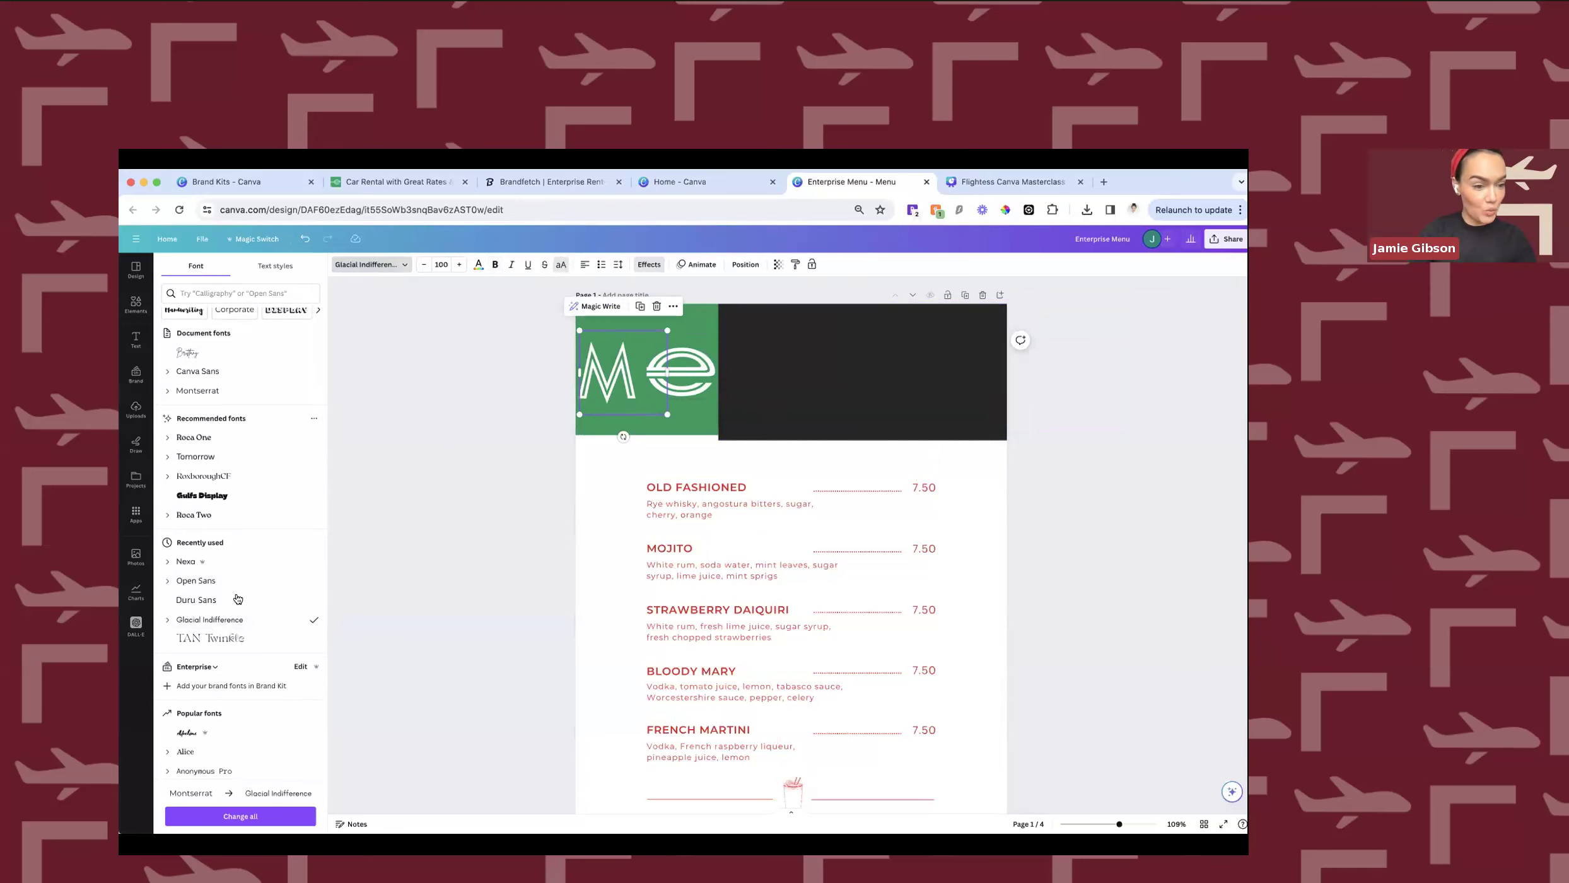
click(209, 372)
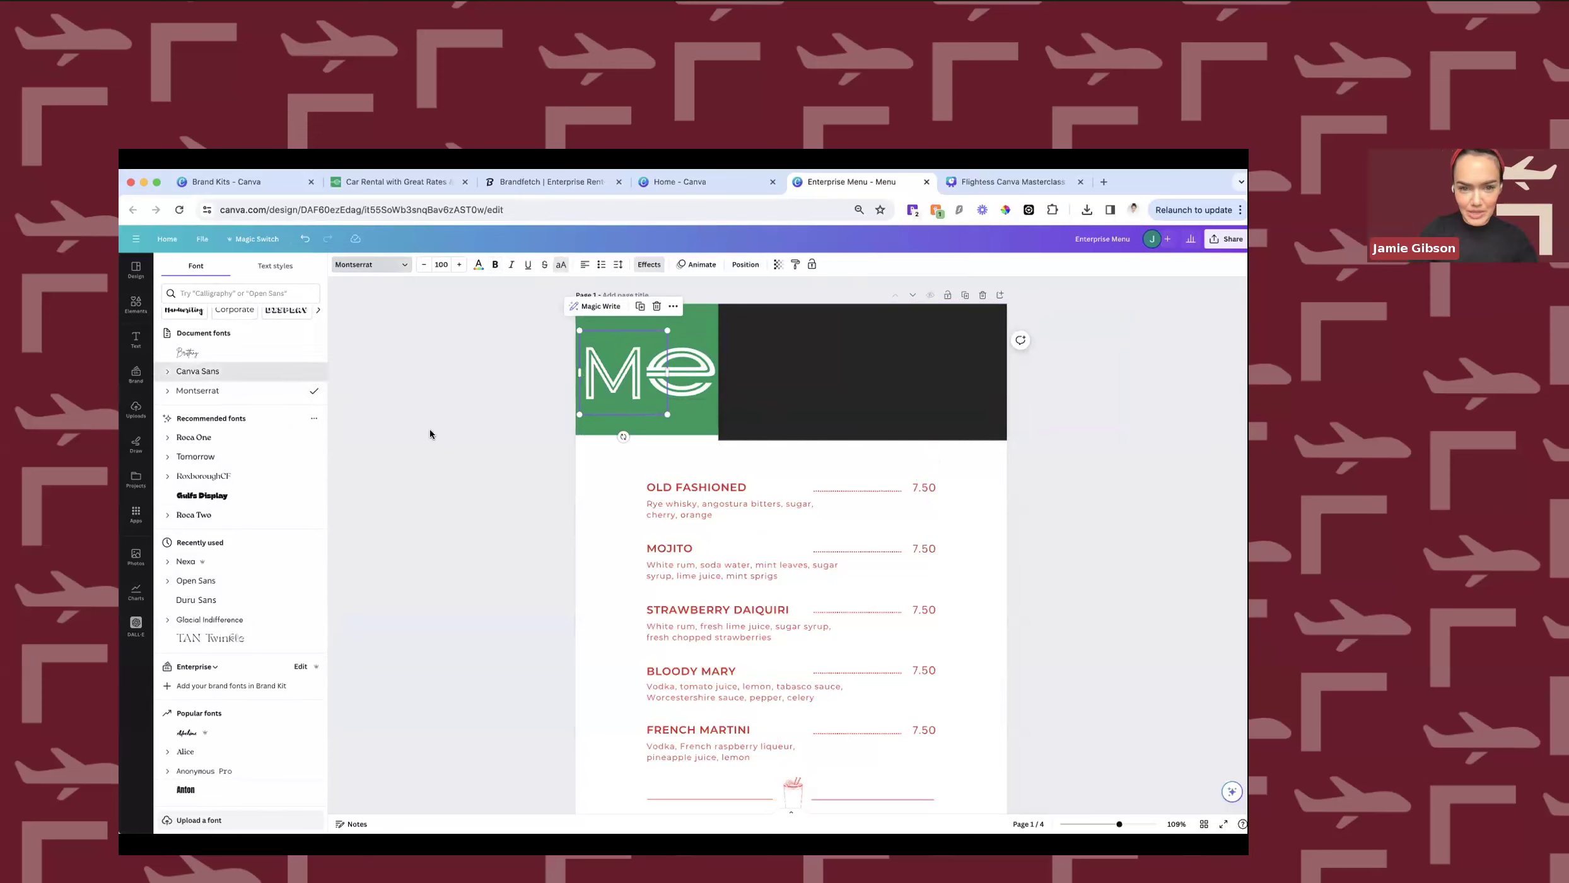
click(212, 585)
click(218, 607)
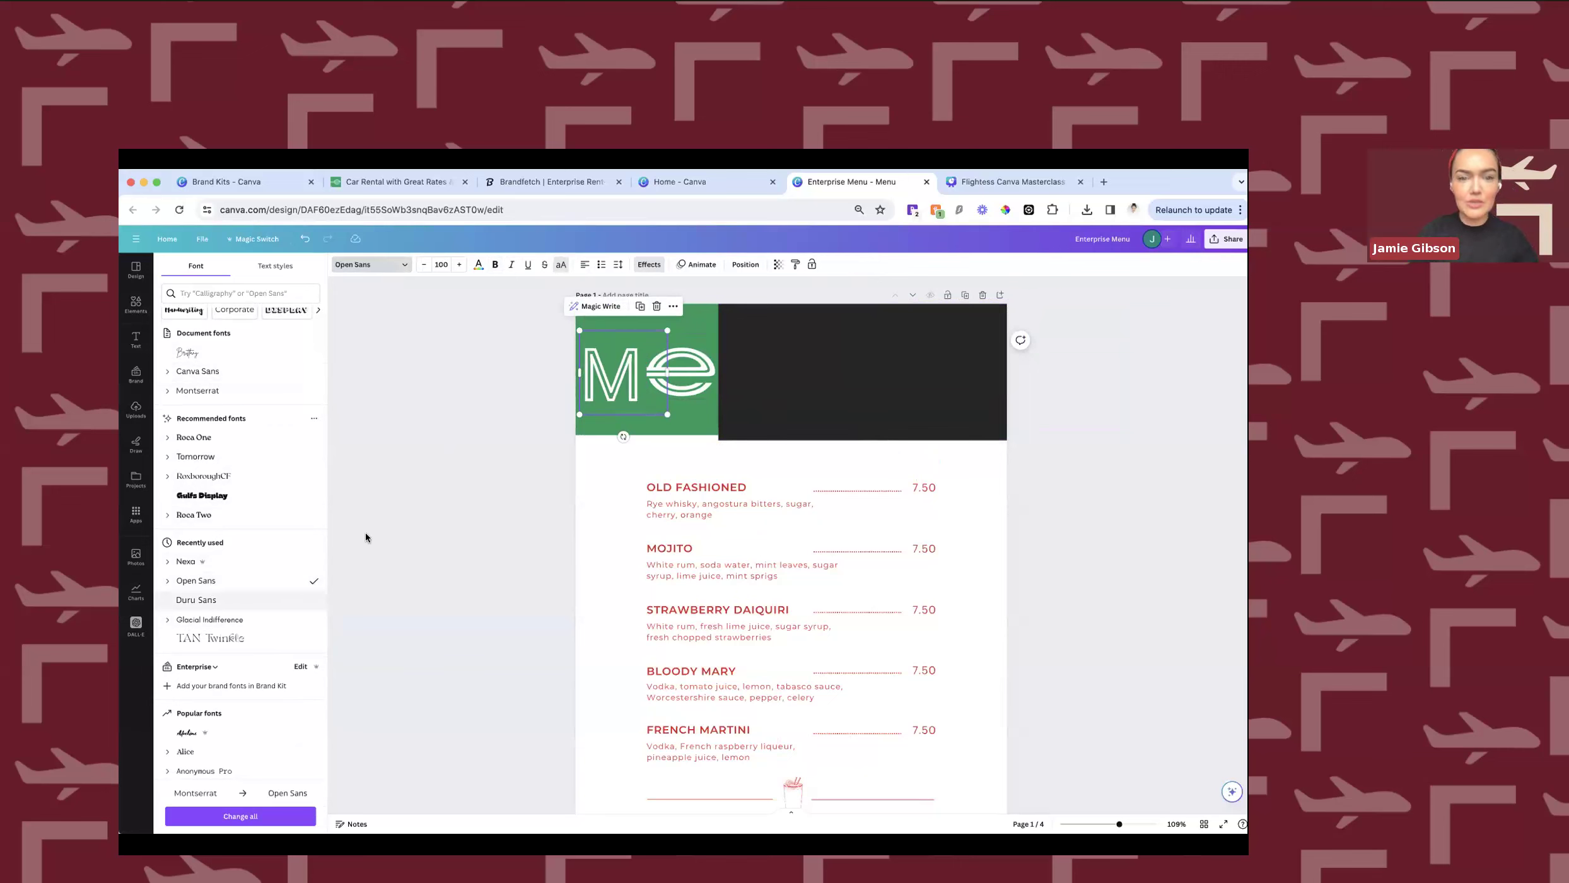
click(622, 370)
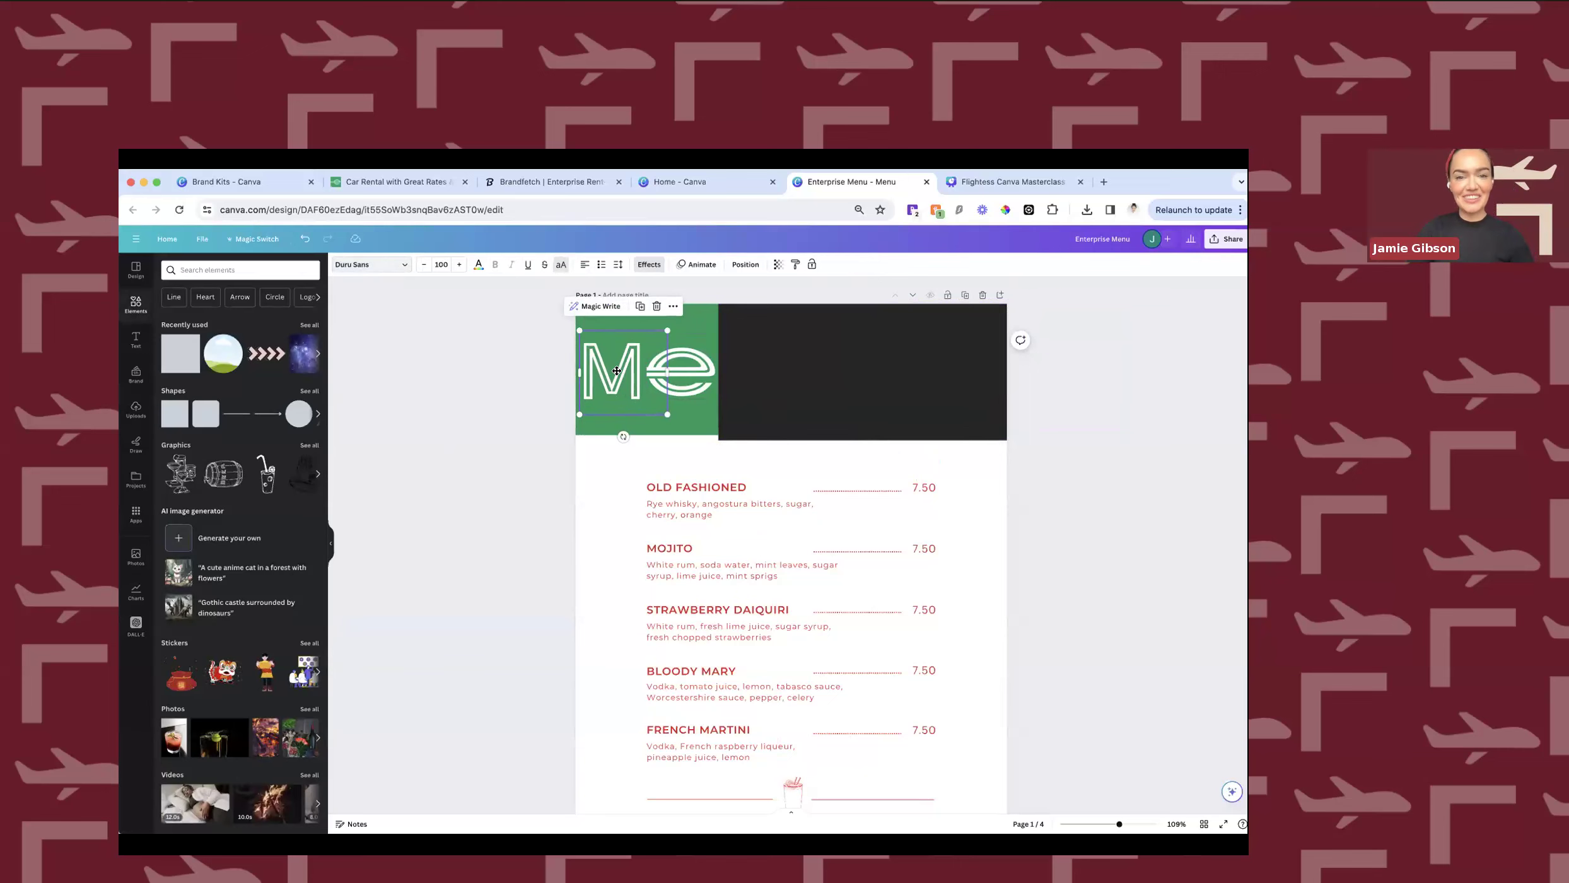
Duplicate the letter M onto the dark rectangle beside the letter e and change the copy's text to NU.
key(super+d)
drag(622, 381, 759, 369)
double_click(759, 368)
text(NU)
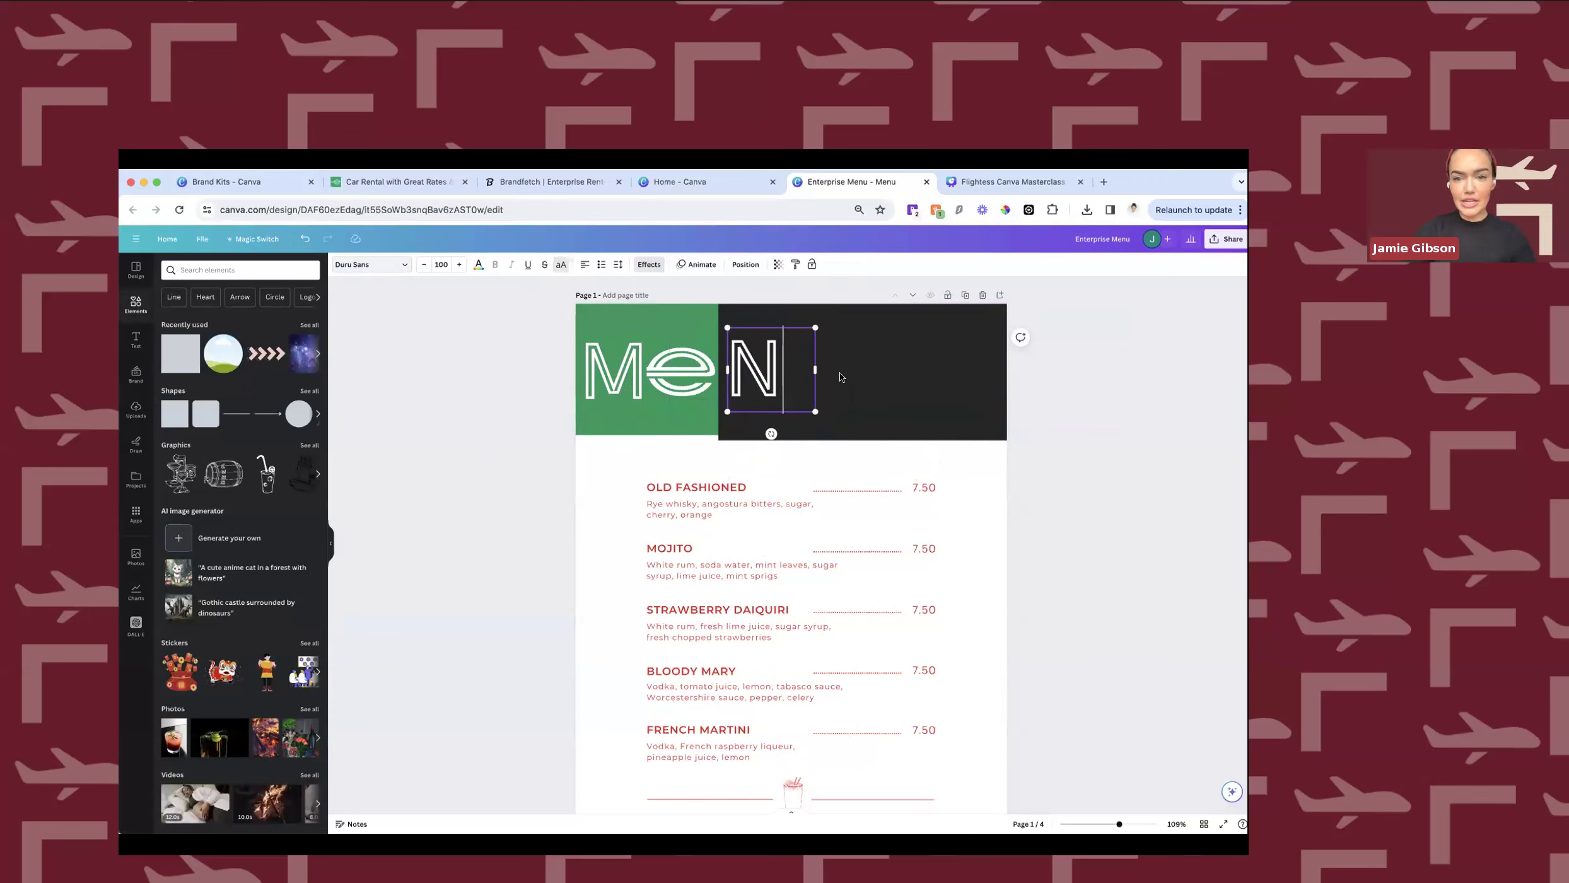
click(565, 264)
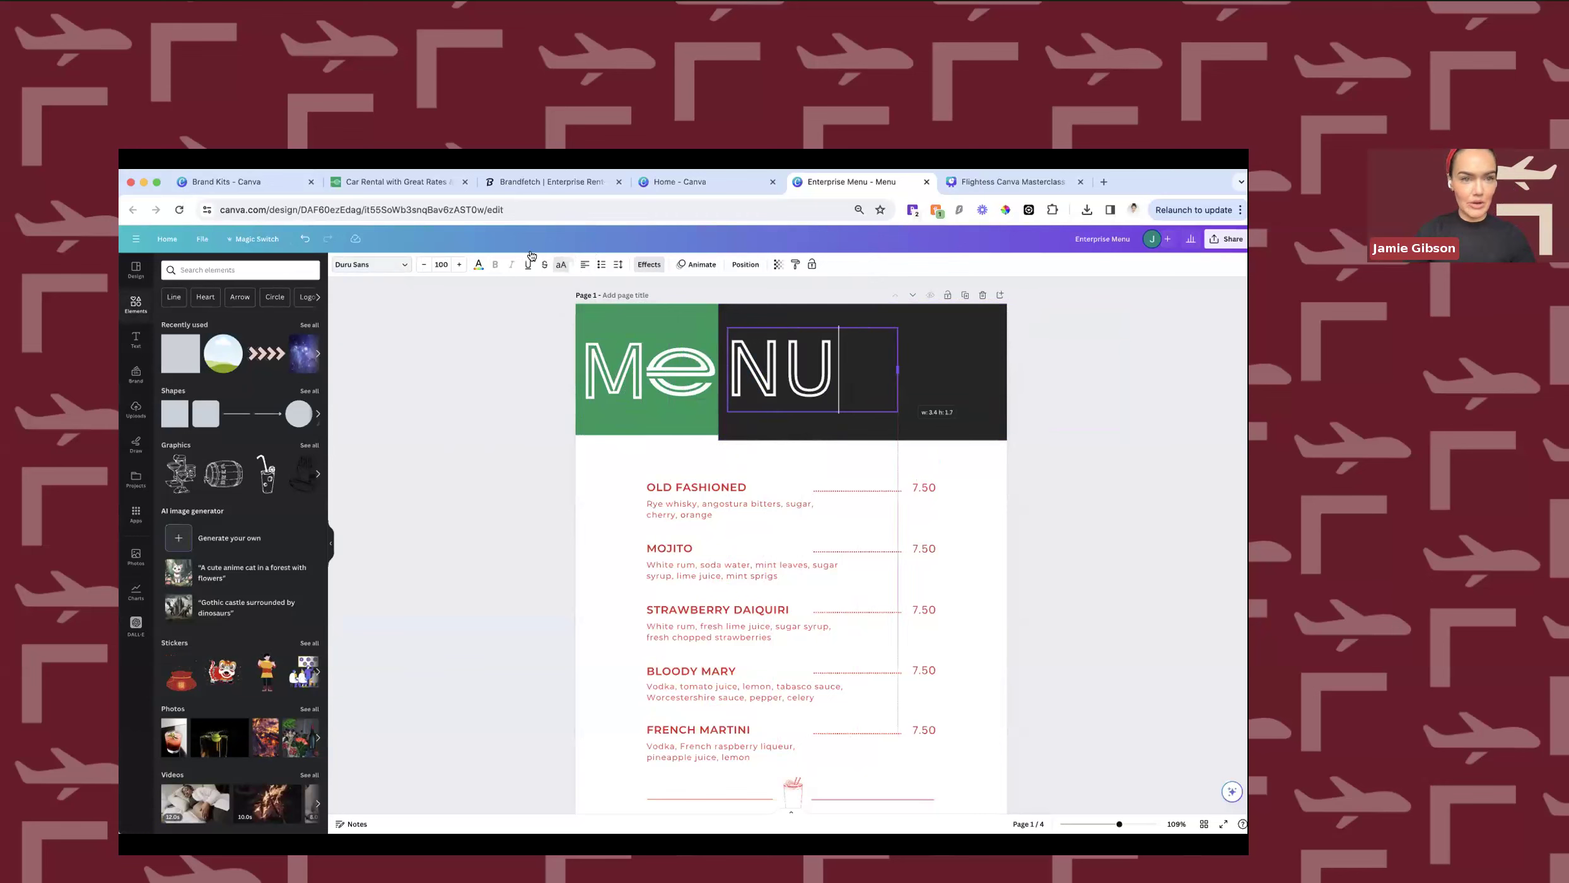
Check the logo on the Enterprise website, and remove the text effect from the NU lettering.
click(399, 182)
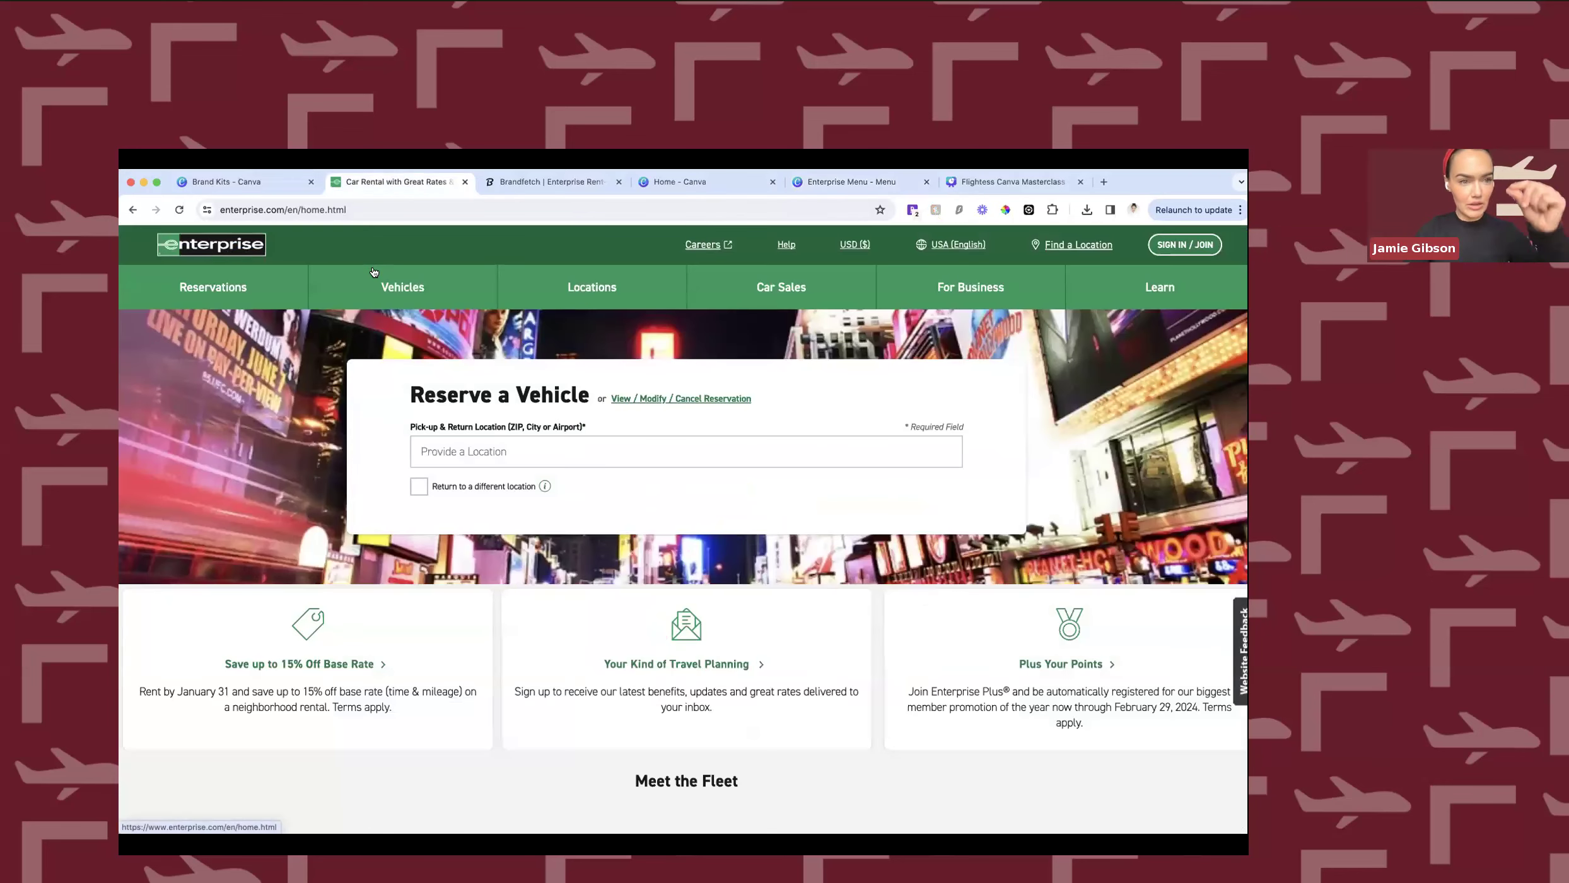
click(824, 185)
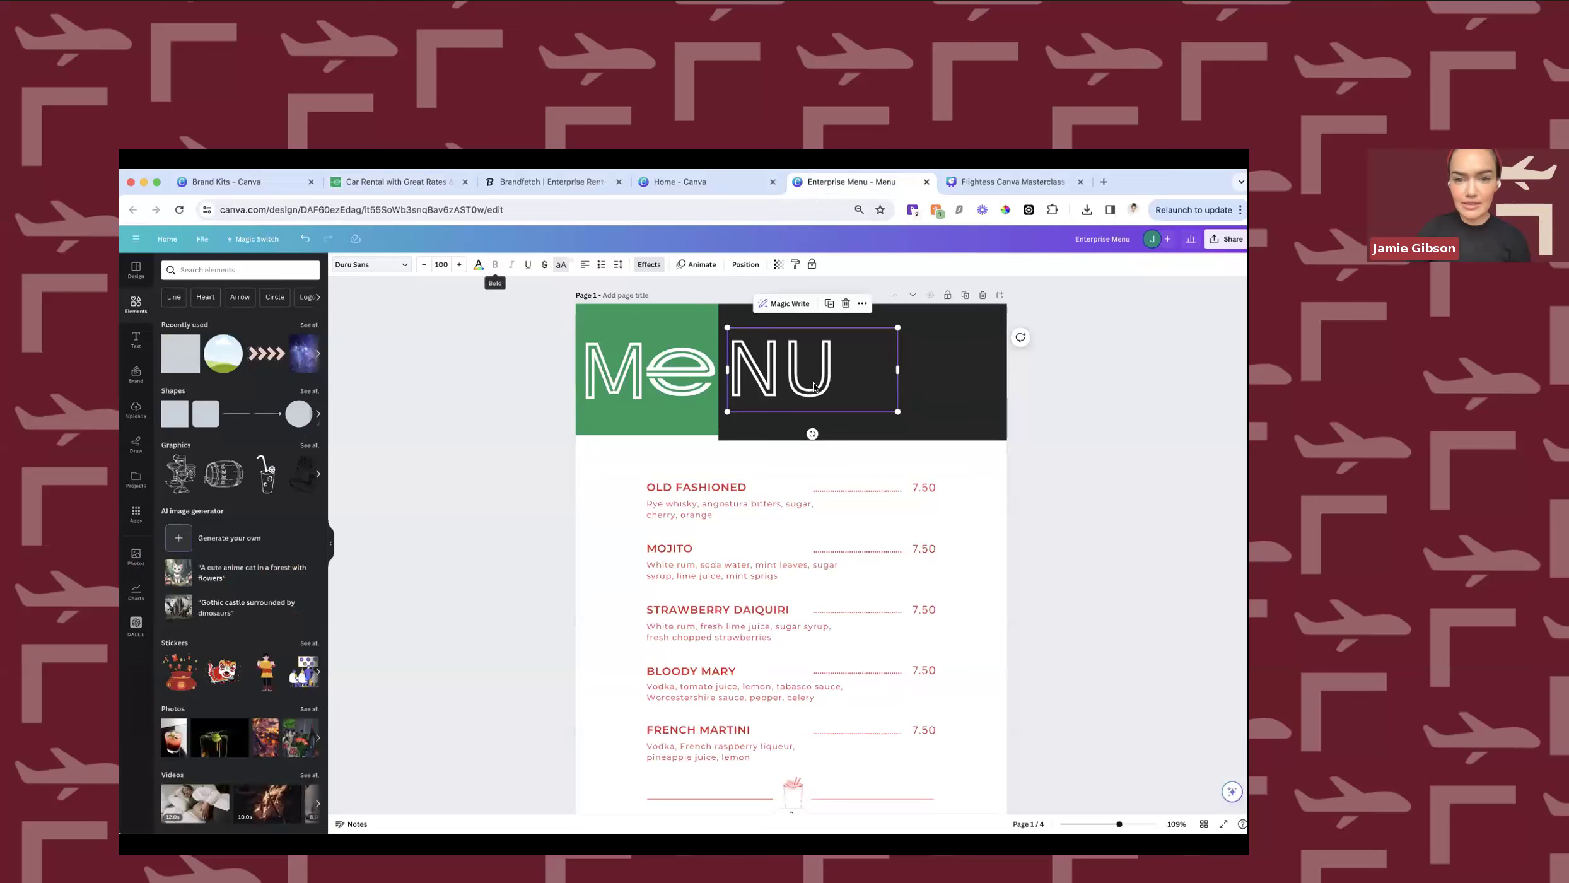
click(649, 265)
click(189, 326)
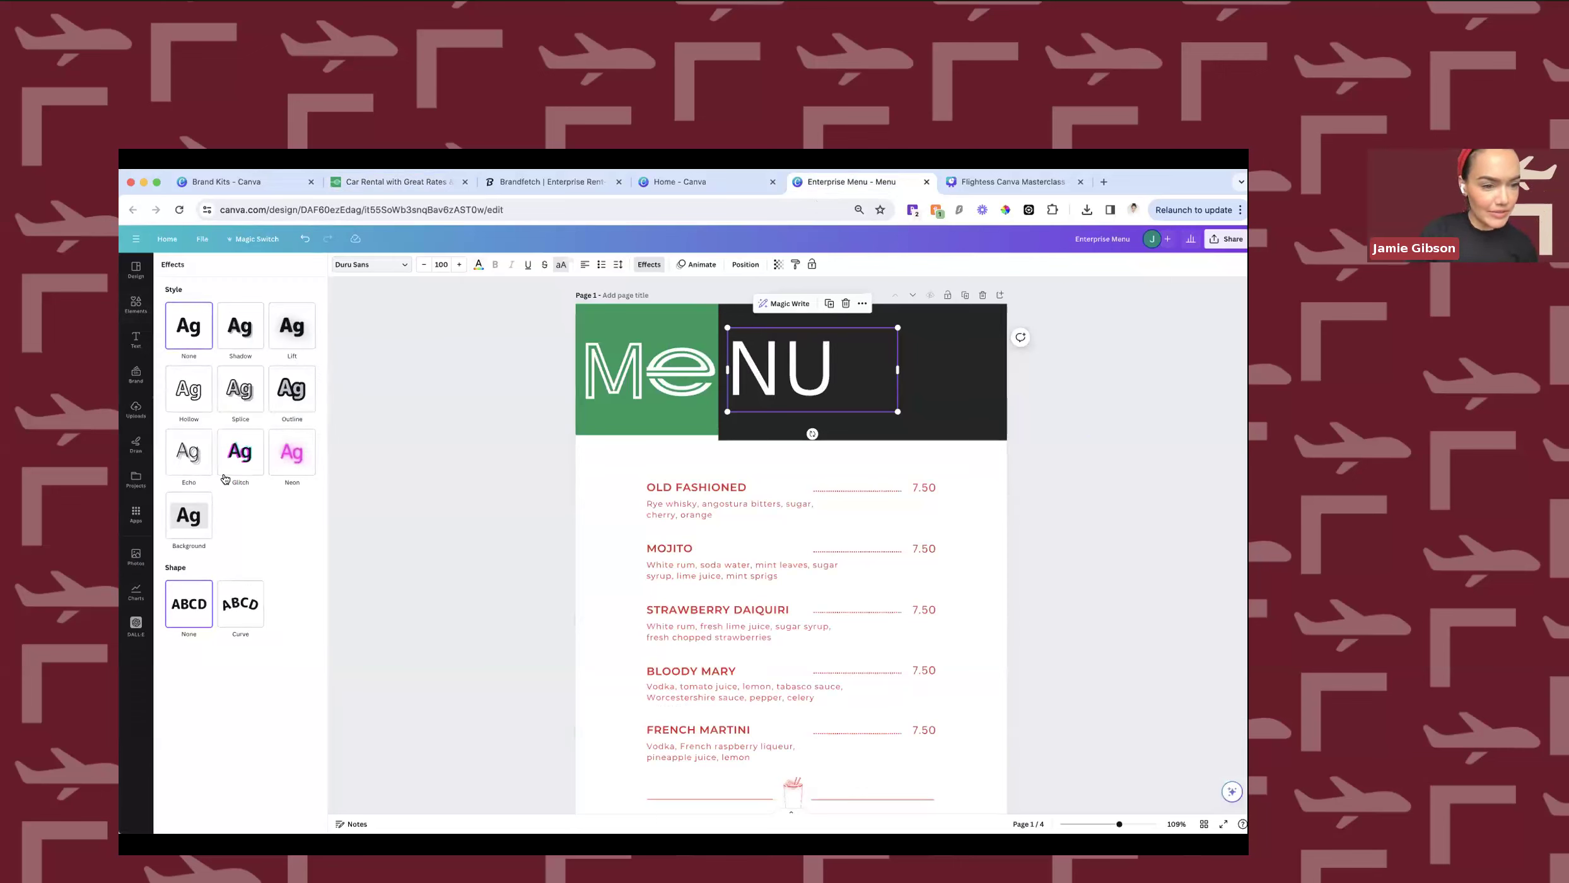
Set the NU lettering's font to Open Sans and replace Duru Sans with Open Sans across the whole design.
click(371, 265)
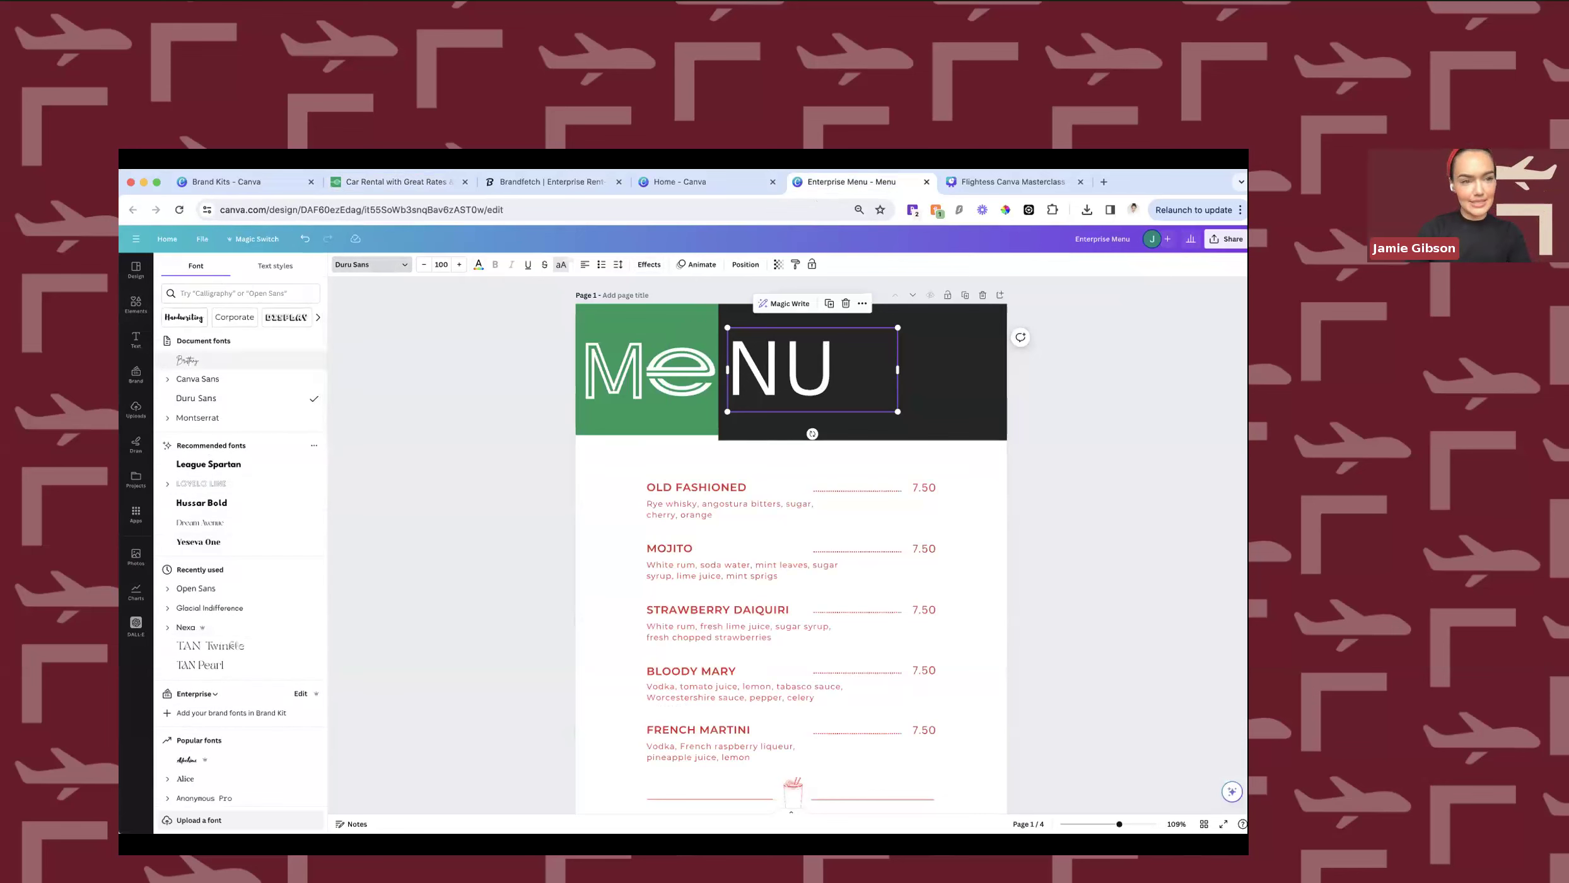
click(240, 293)
text(OPEN)
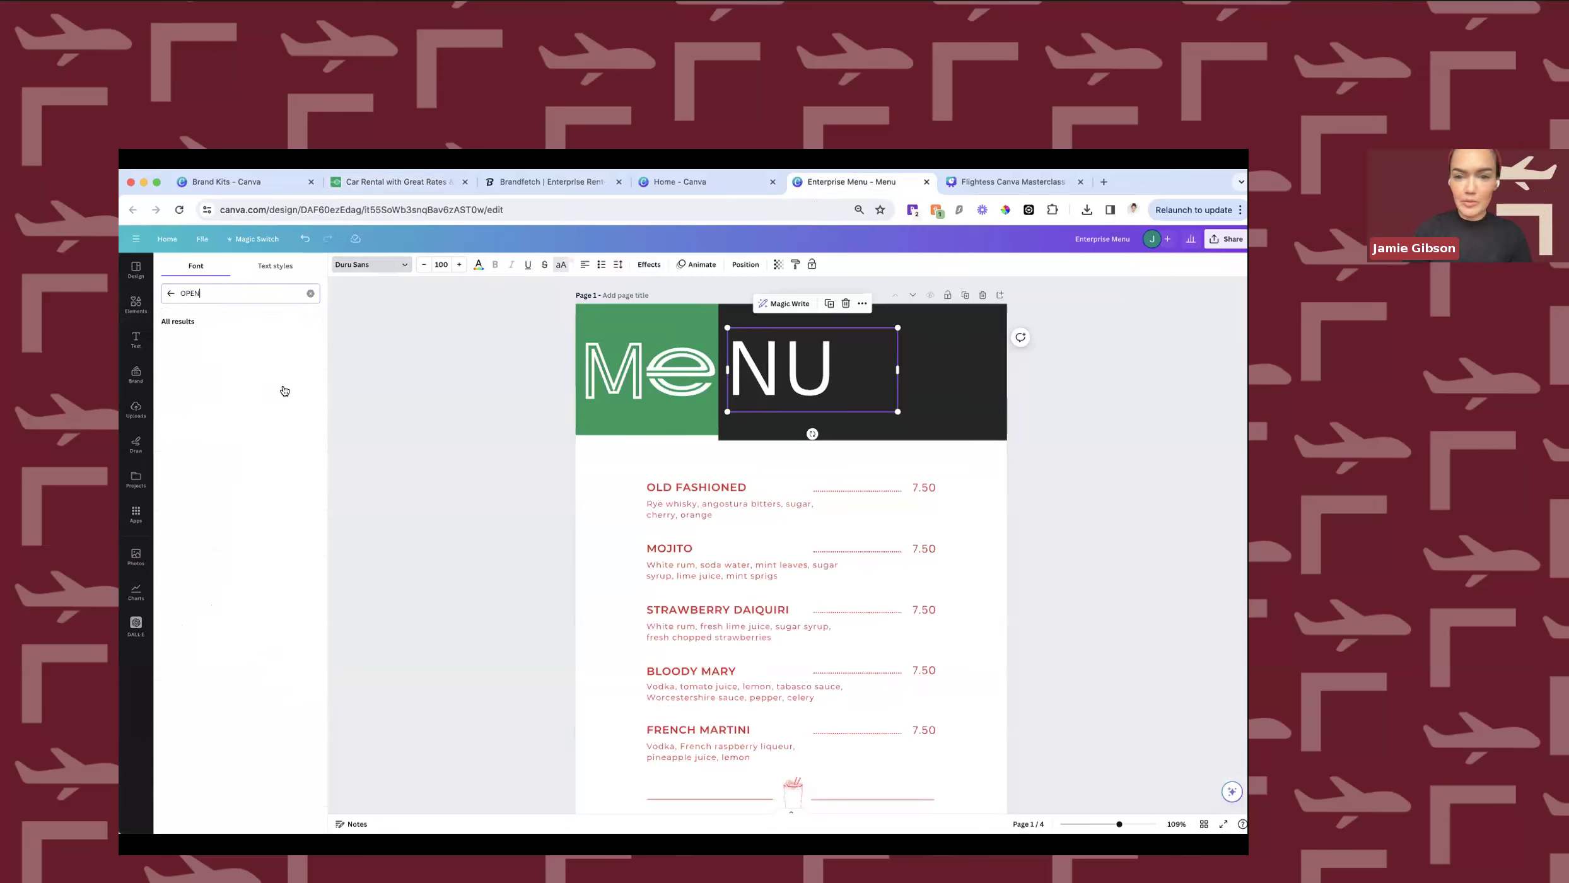
key(Down)
key(Down)
key(Down)
key(Return)
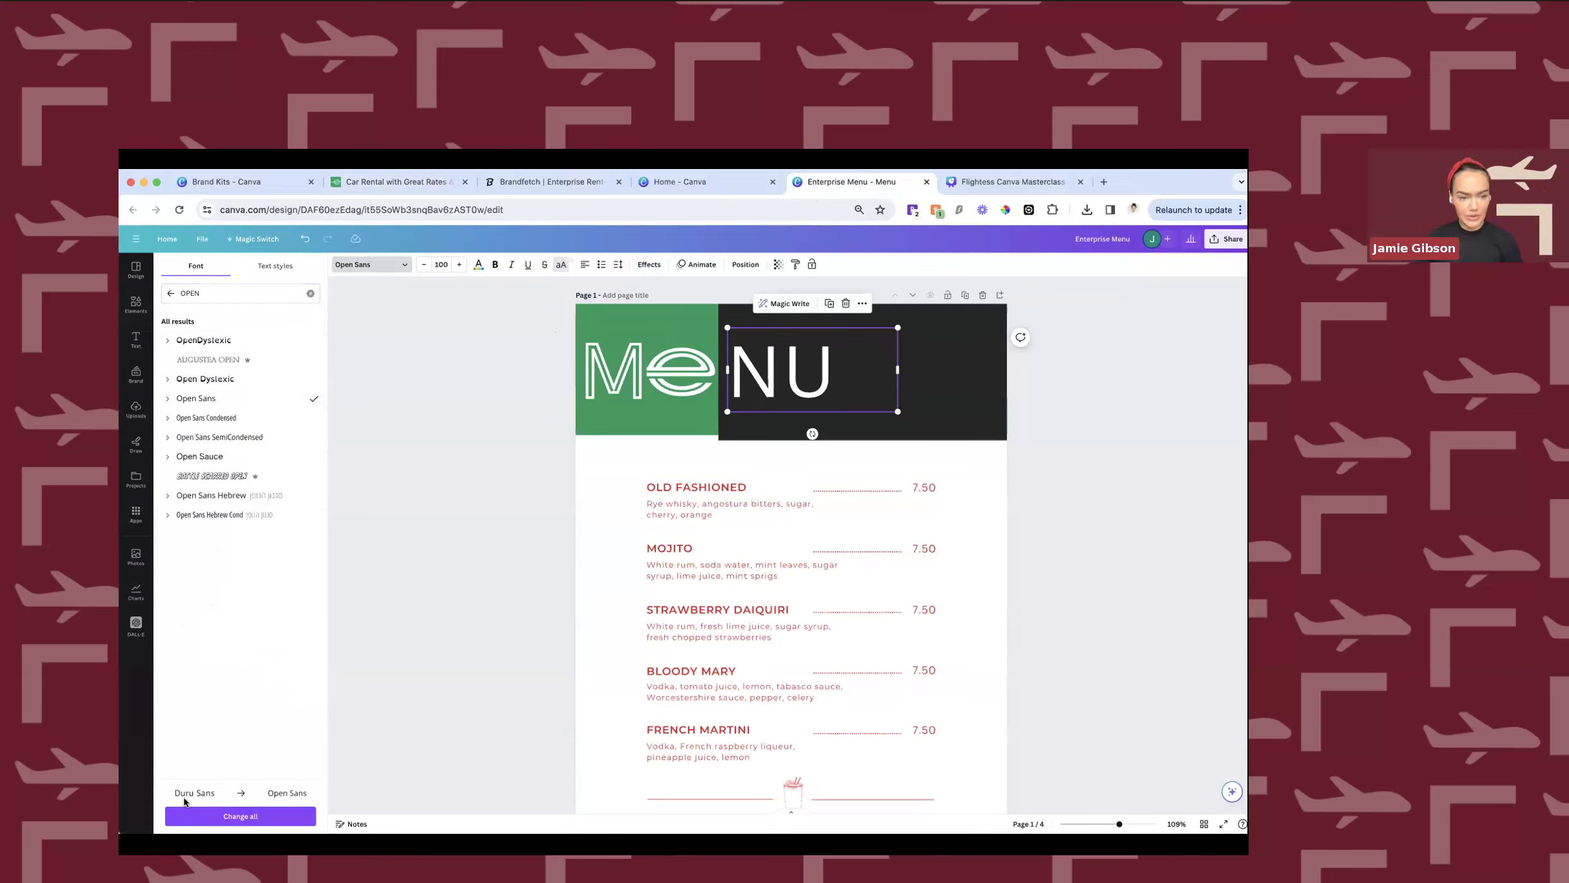
click(263, 819)
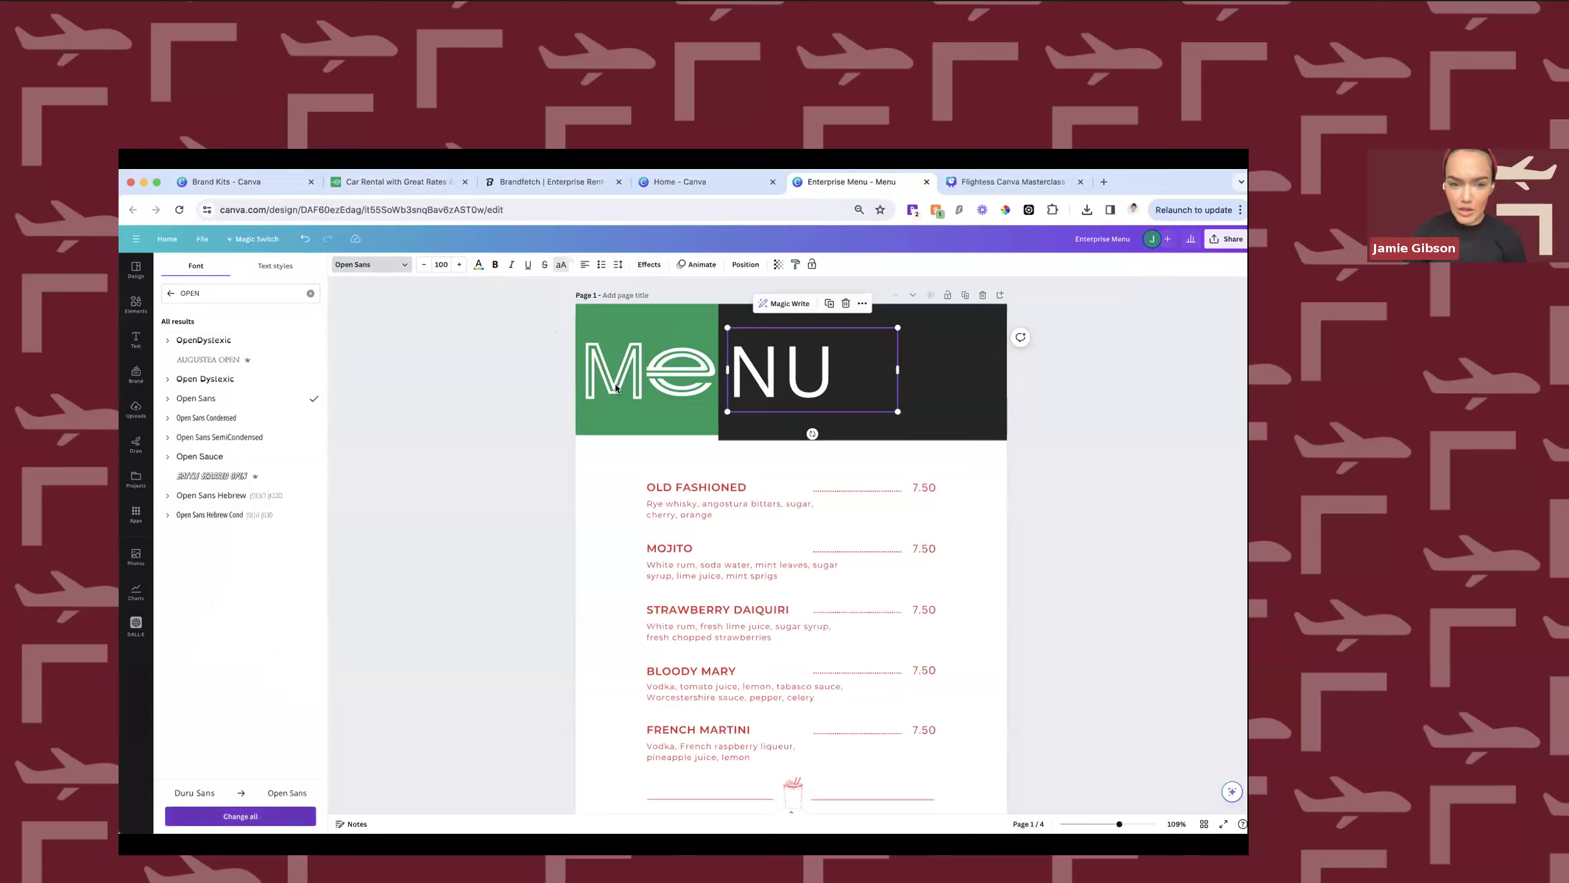
Match the dark rectangle's lower edge to the green banner's and move the NU text closer to the letter e.
click(617, 387)
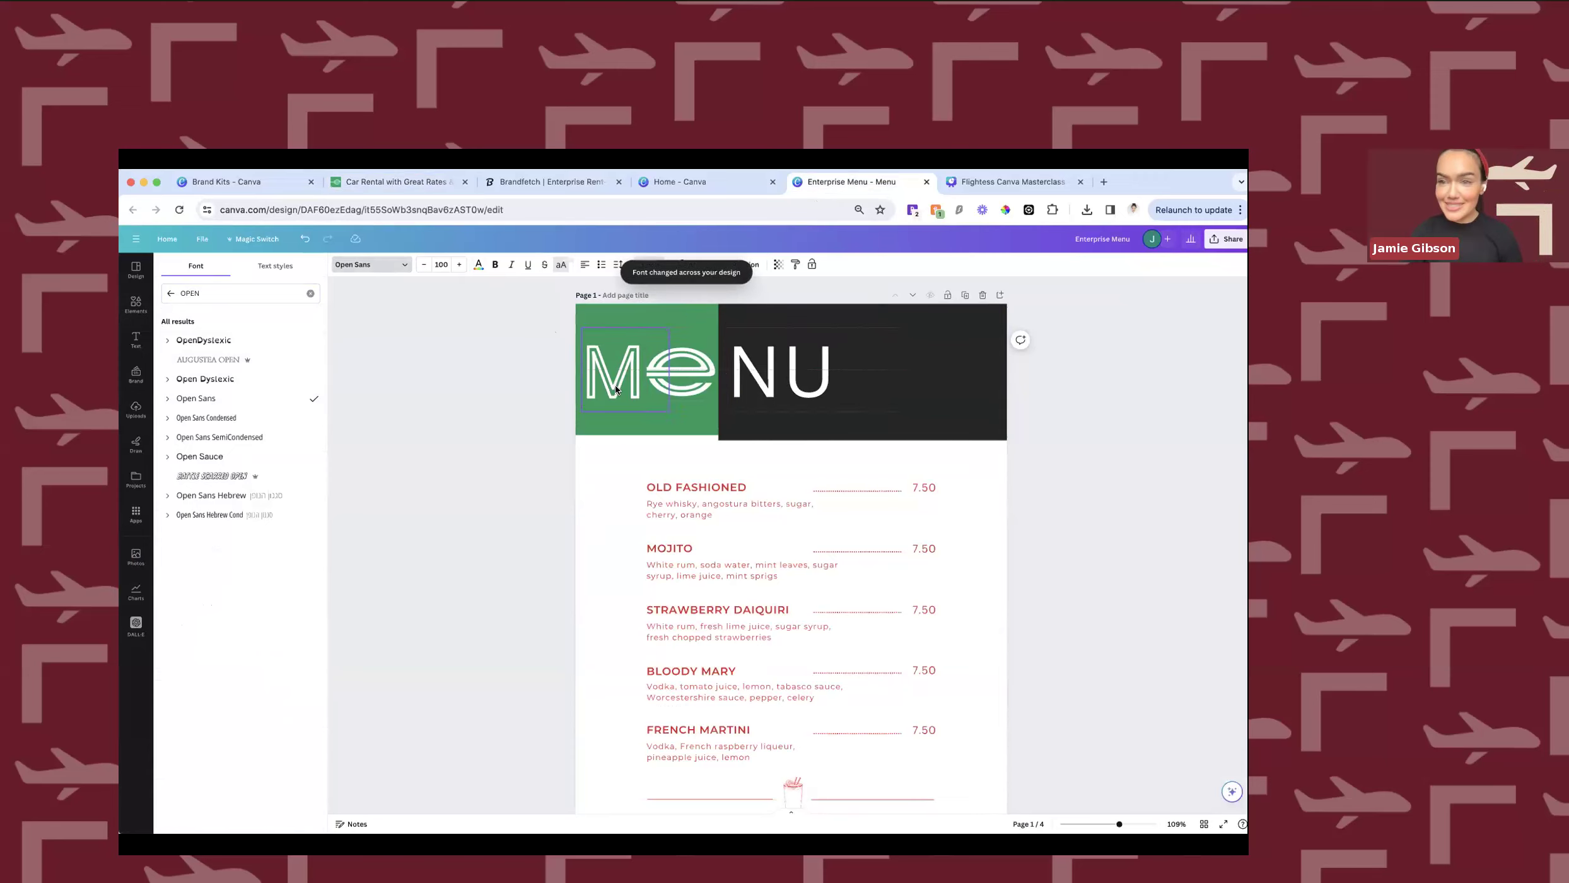
scroll(537, 427, up, 5)
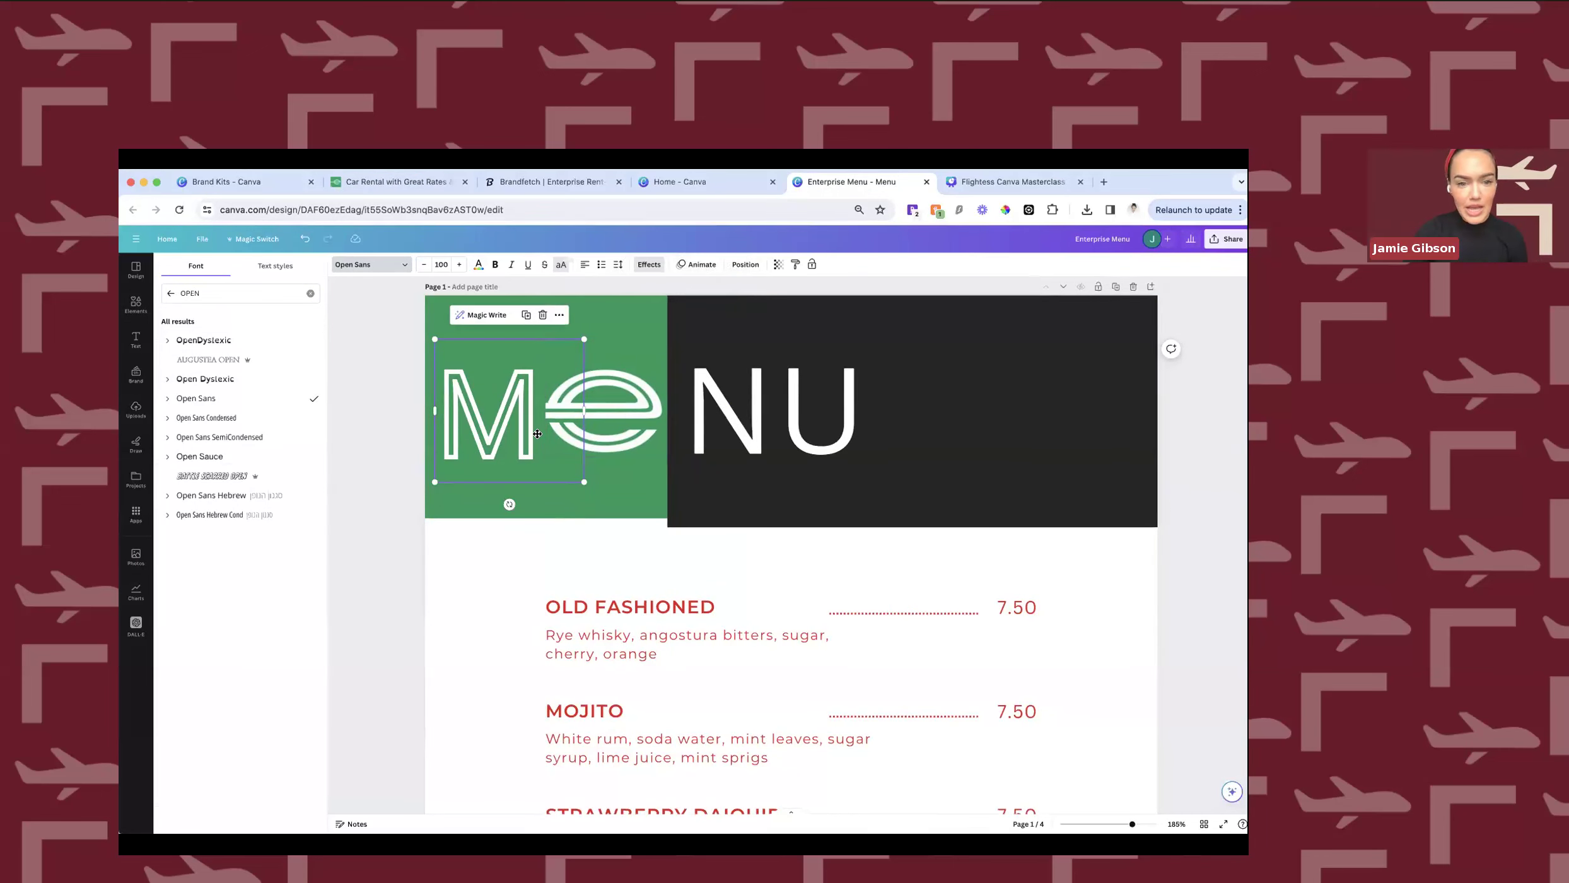
drag(537, 447, 536, 429)
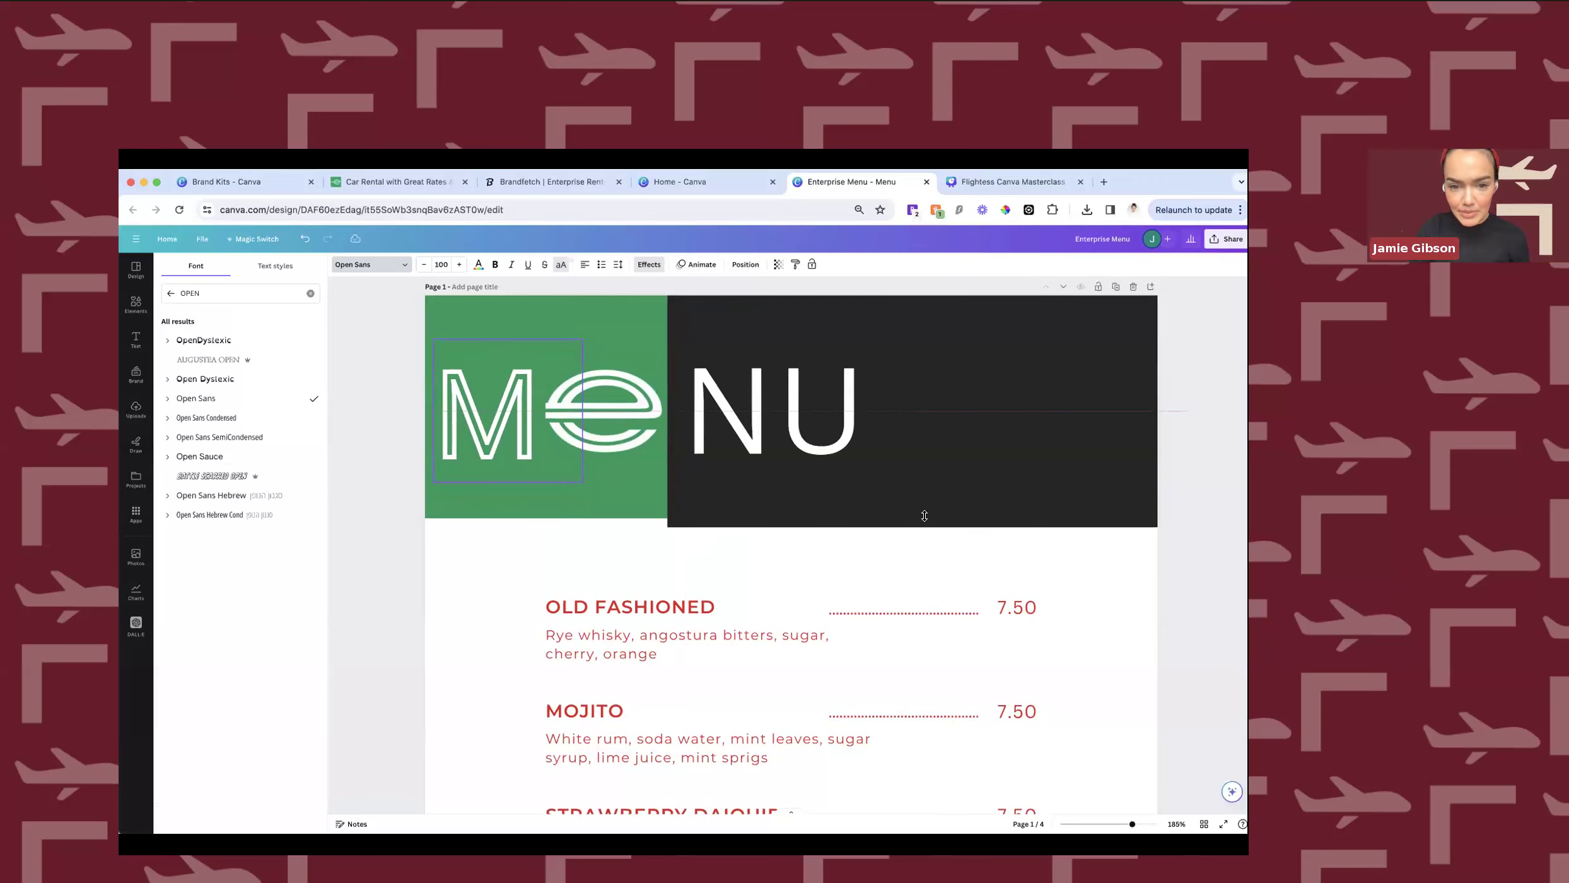
click(826, 498)
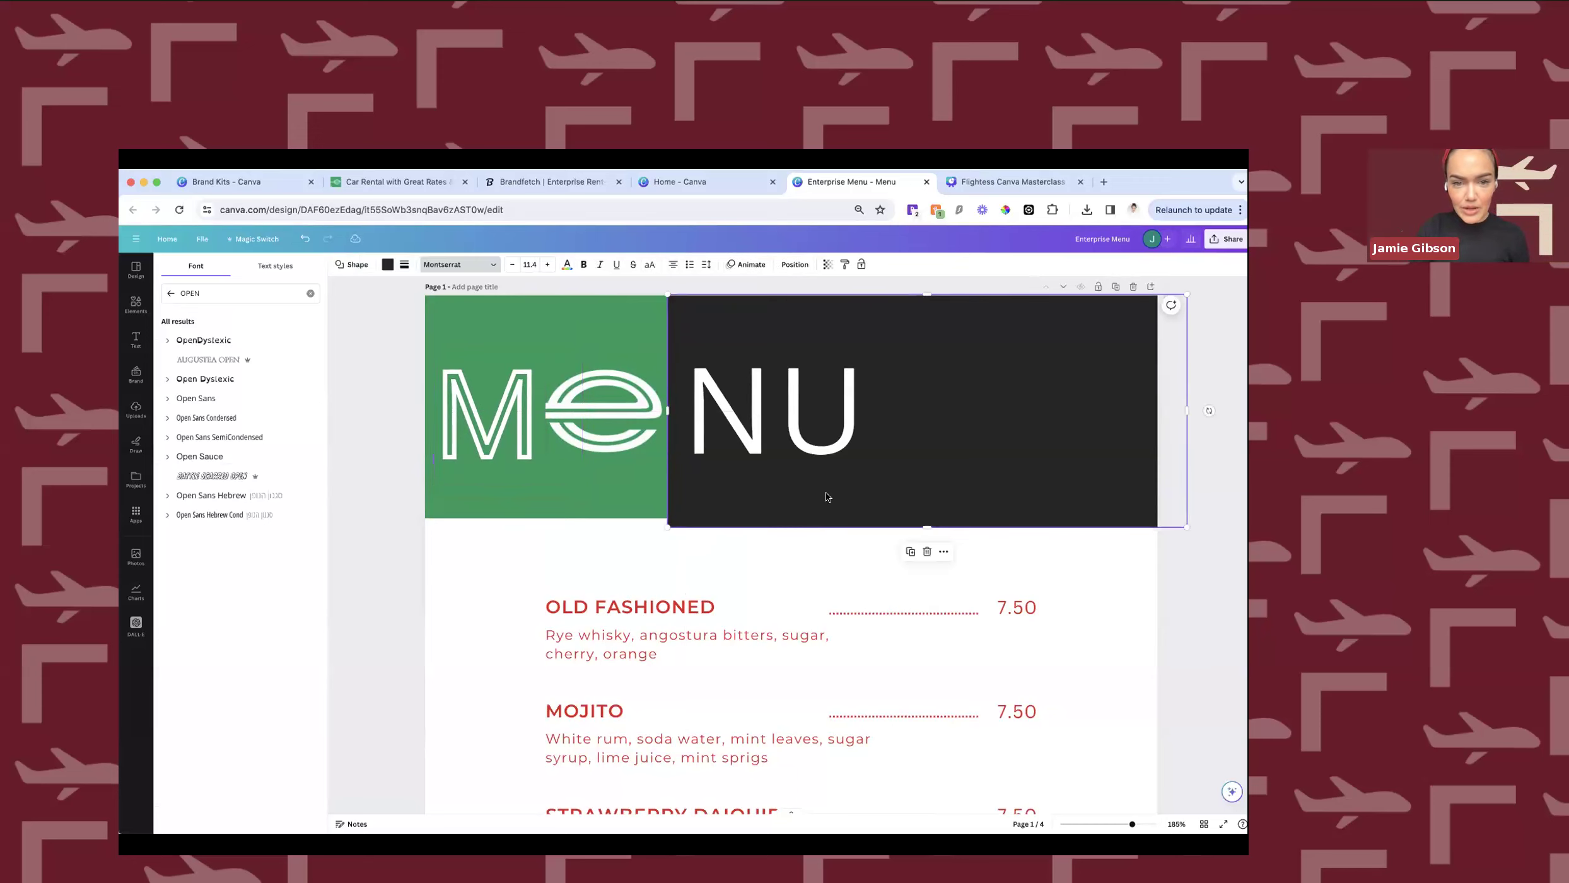
click(747, 426)
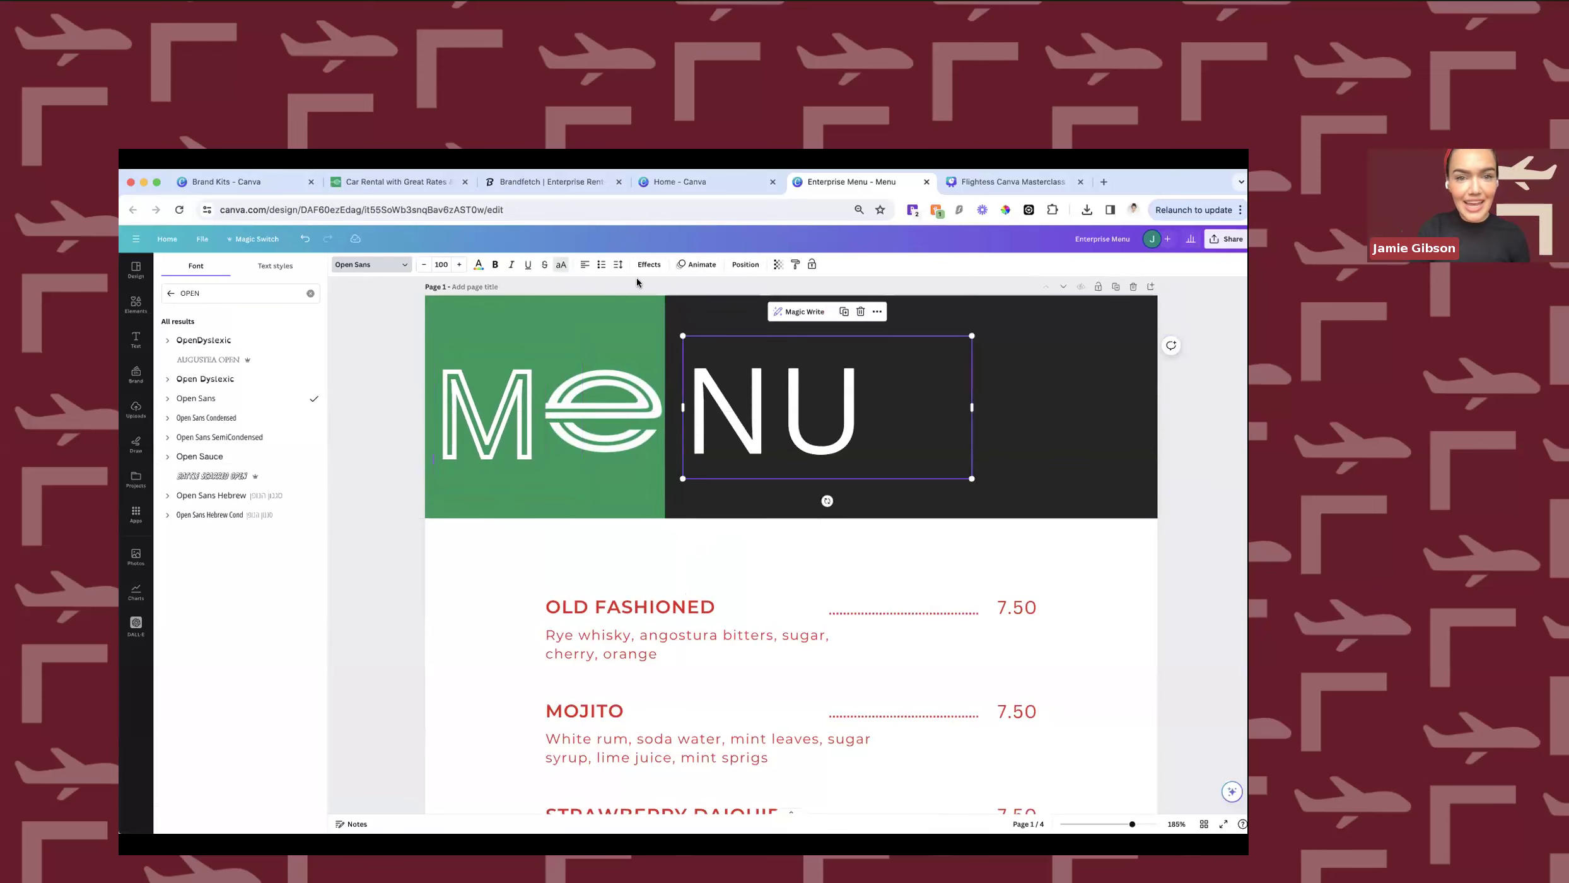
drag(768, 388, 752, 387)
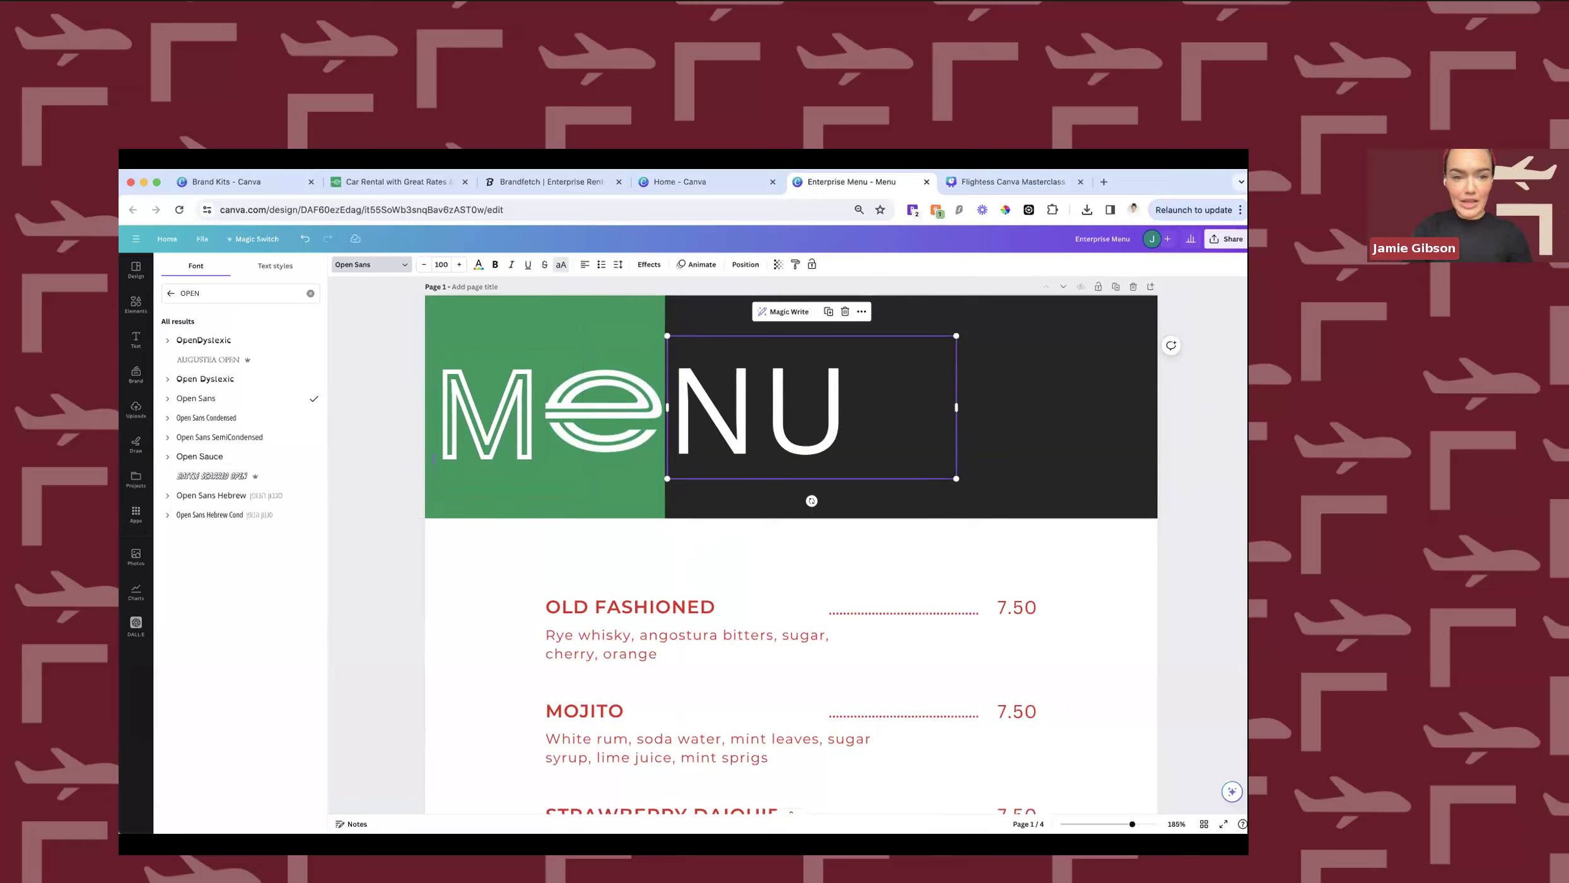
Switch the letter M to lowercase, enlarge it to size 116 and shift it slightly away from the e.
double_click(508, 410)
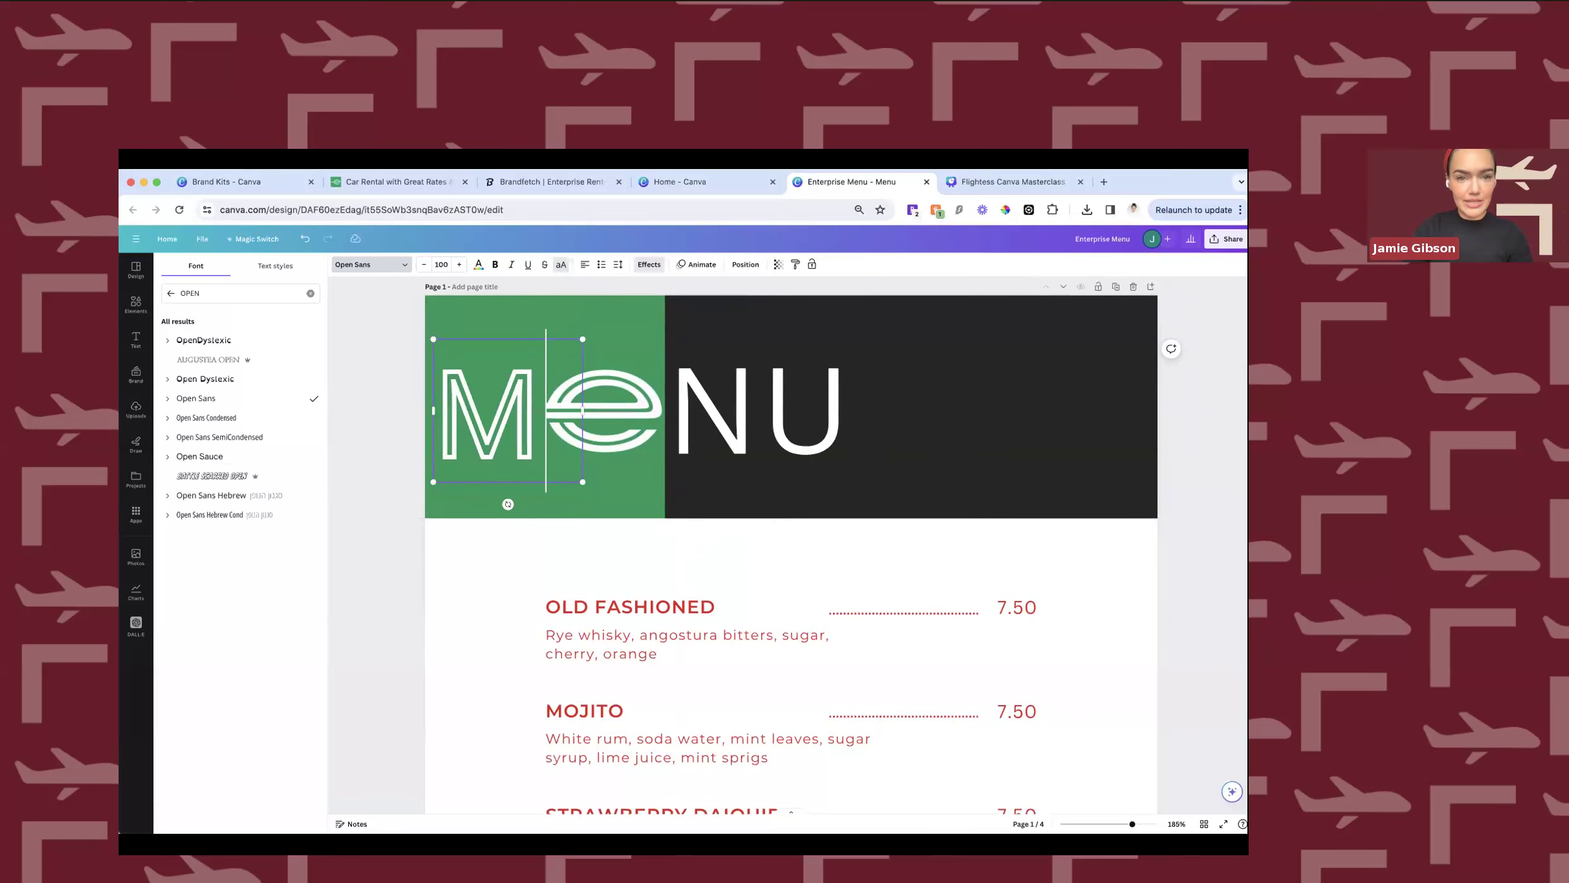
click(563, 267)
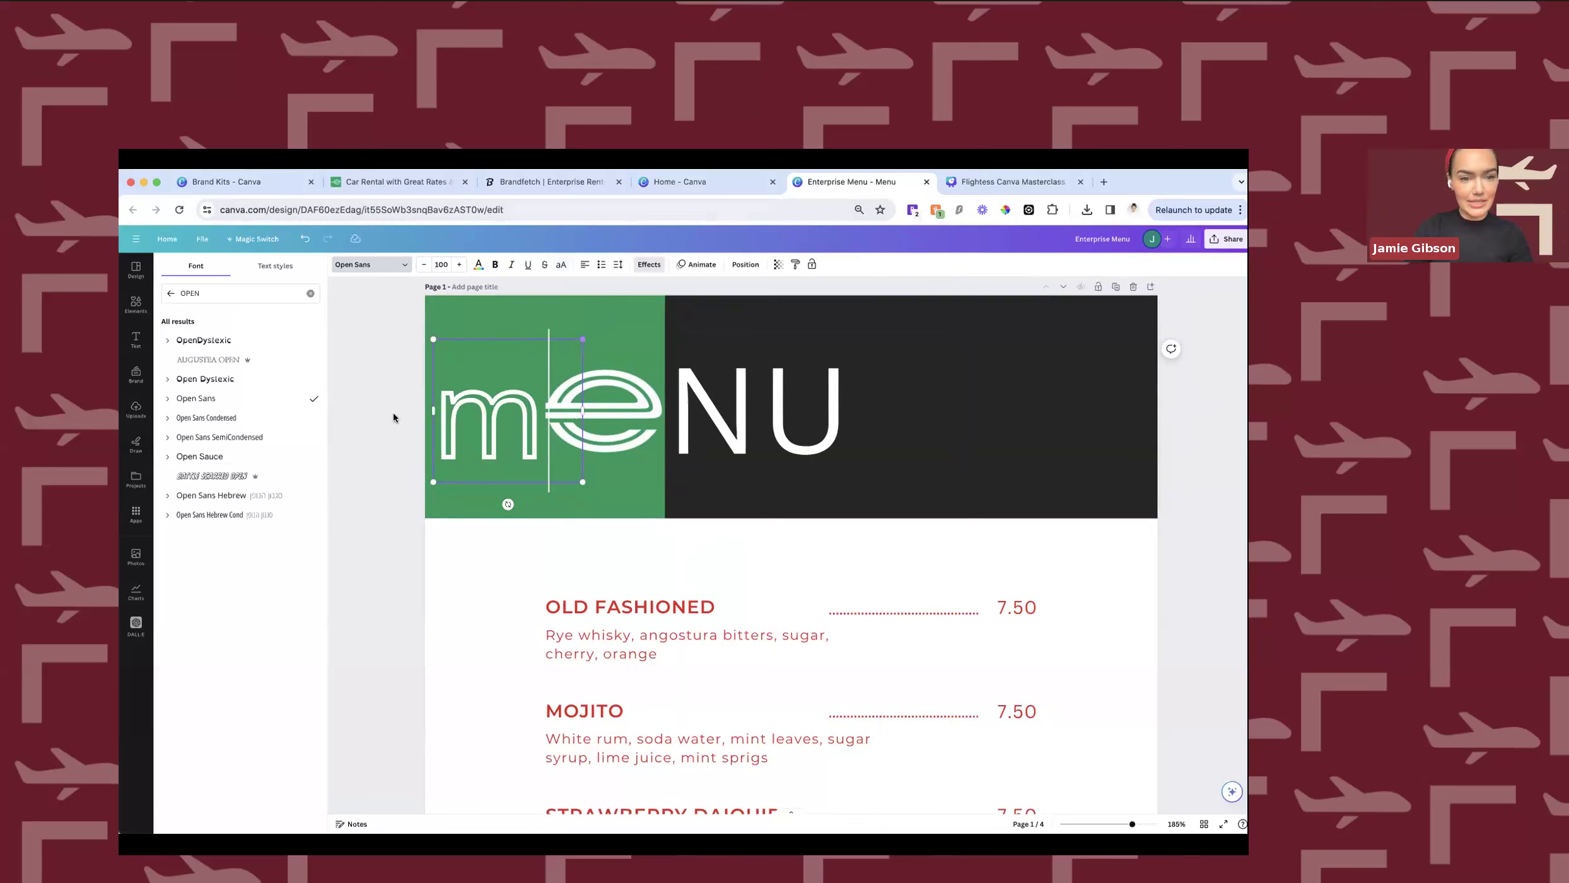
drag(582, 339, 607, 315)
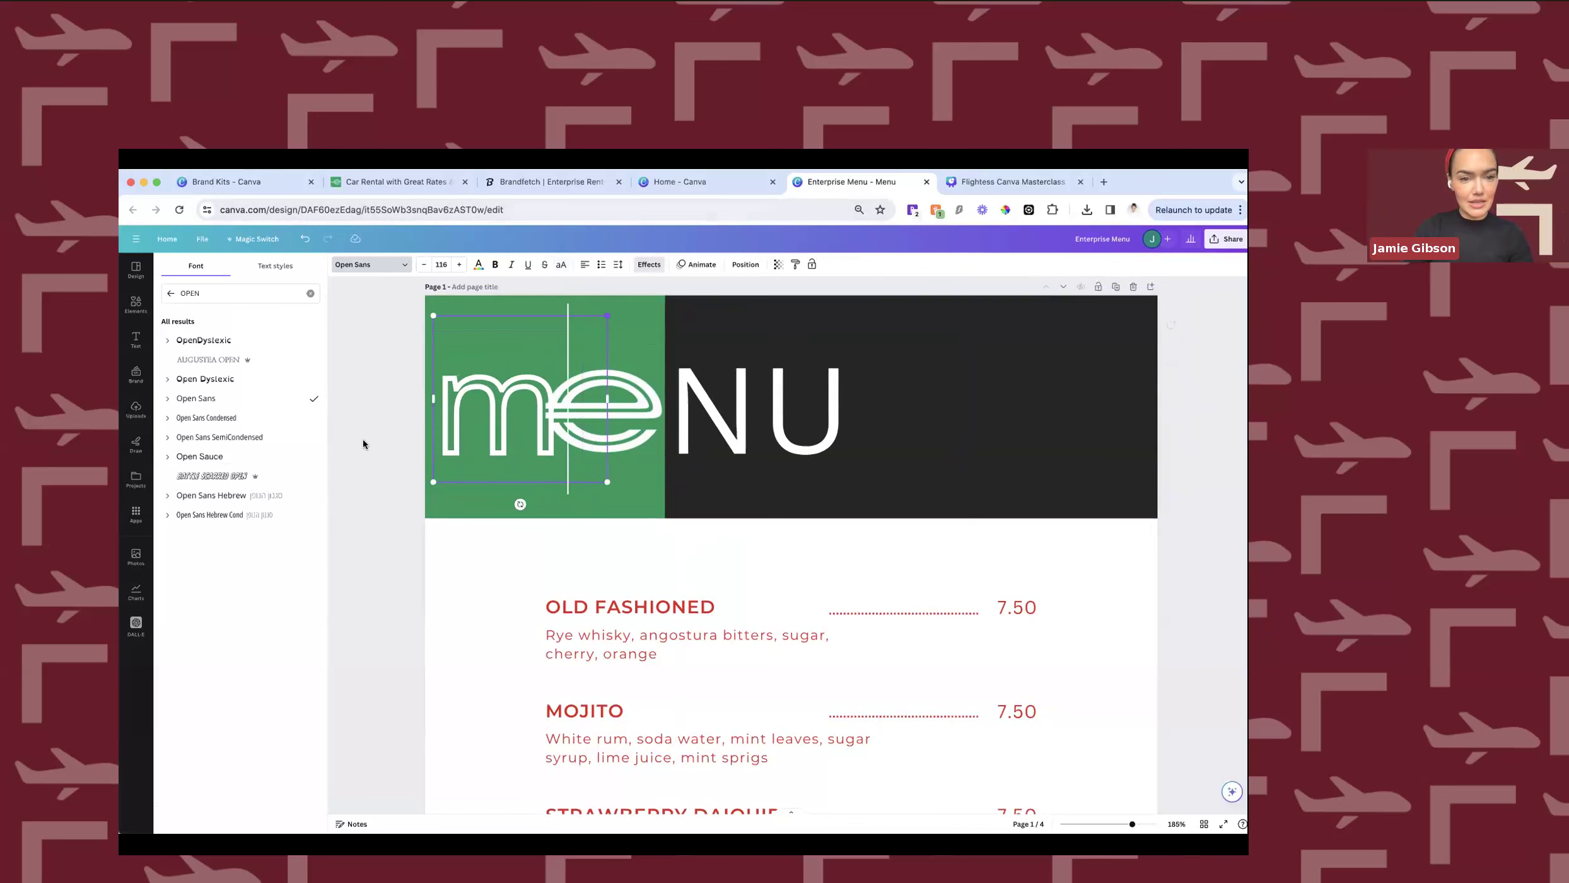
click(493, 431)
drag(493, 432, 486, 429)
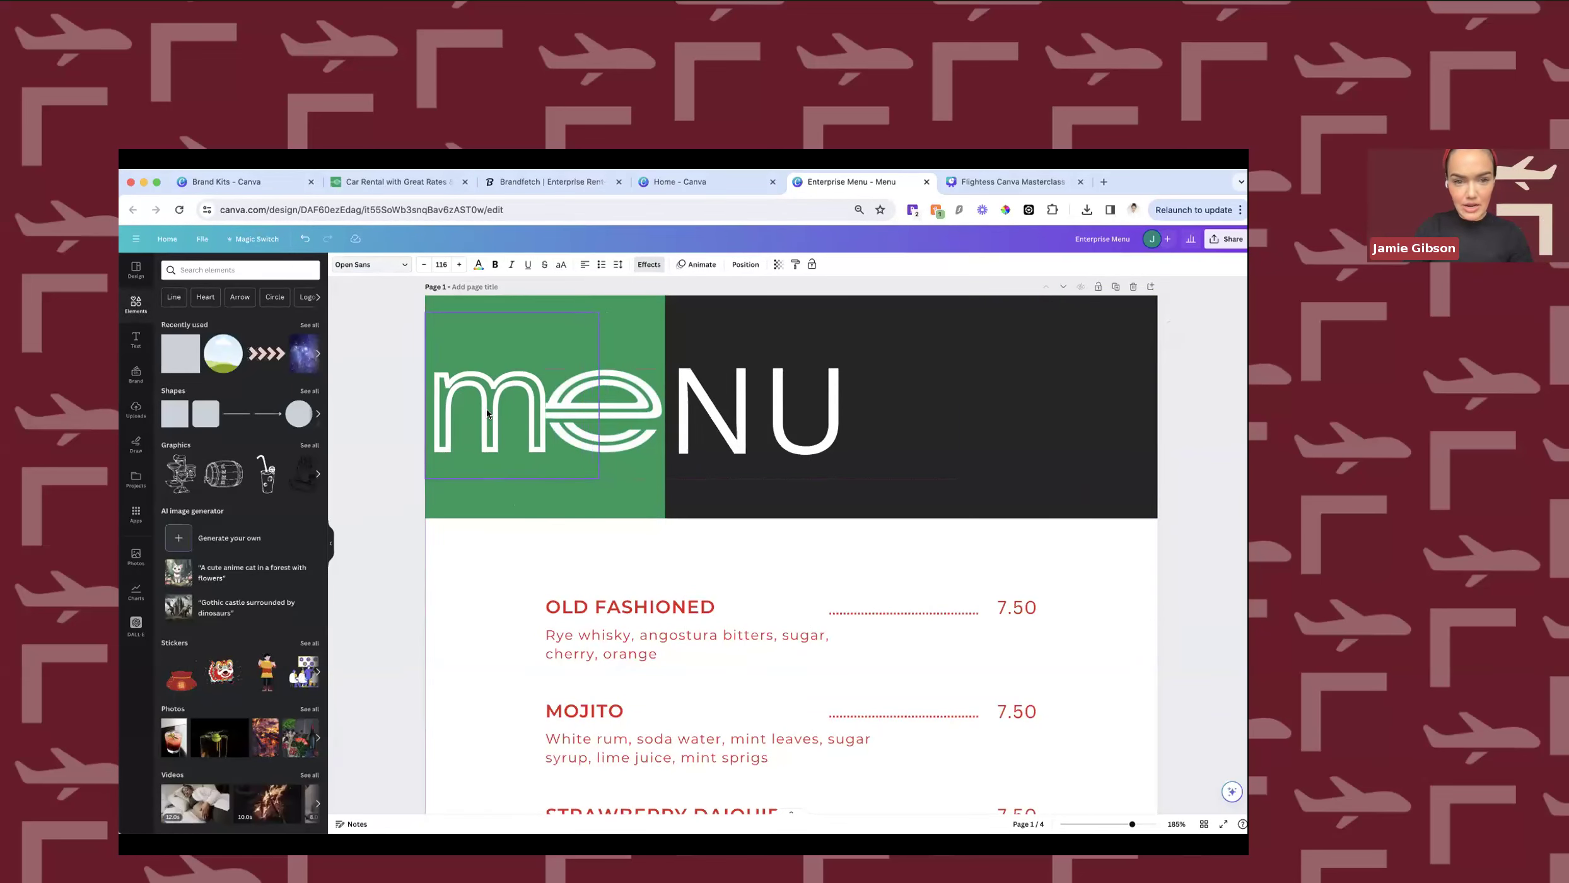
Switch the NU text to lowercase and enlarge it to size 122, lined up beside the letter e.
click(949, 403)
click(505, 413)
click(807, 410)
click(561, 265)
drag(956, 336, 1030, 300)
drag(817, 439, 748, 574)
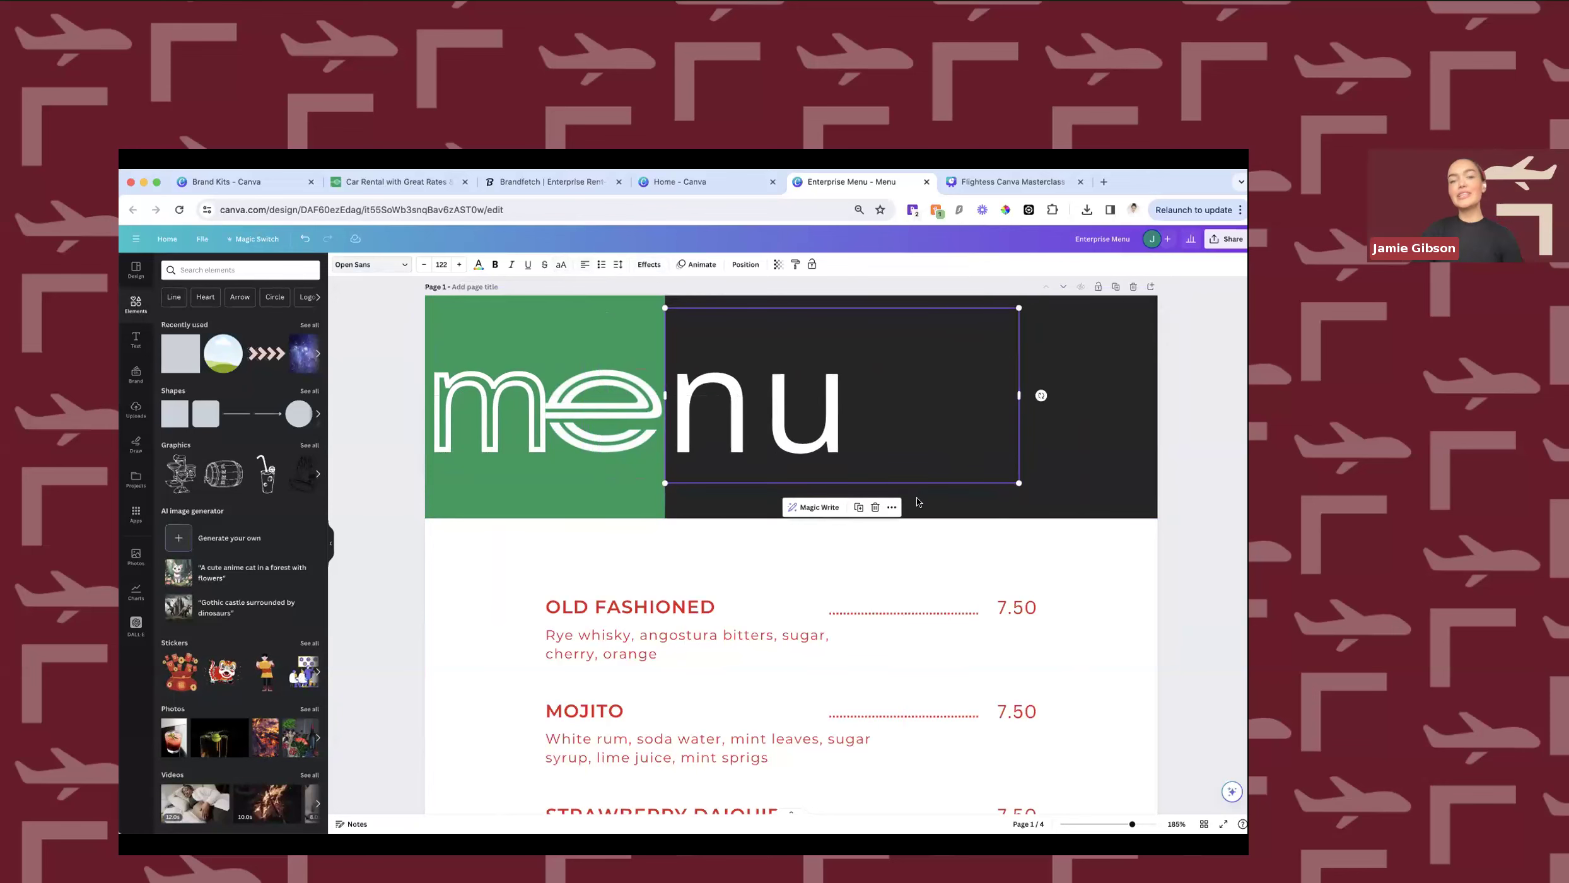
click(917, 498)
scroll(917, 498, down, 5)
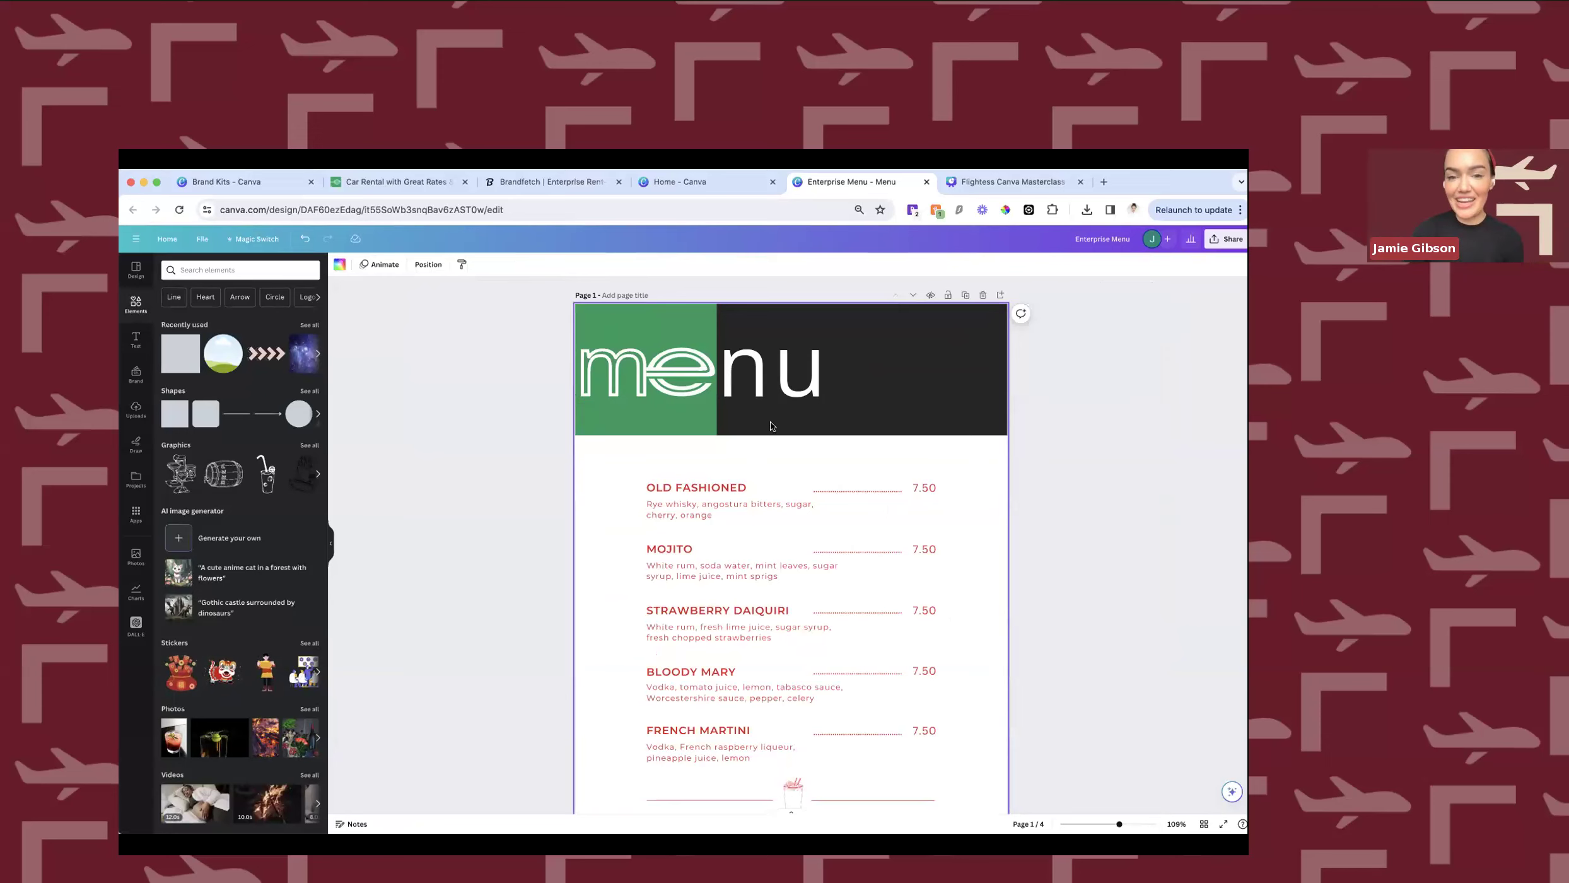
drag(683, 377, 689, 376)
click(789, 457)
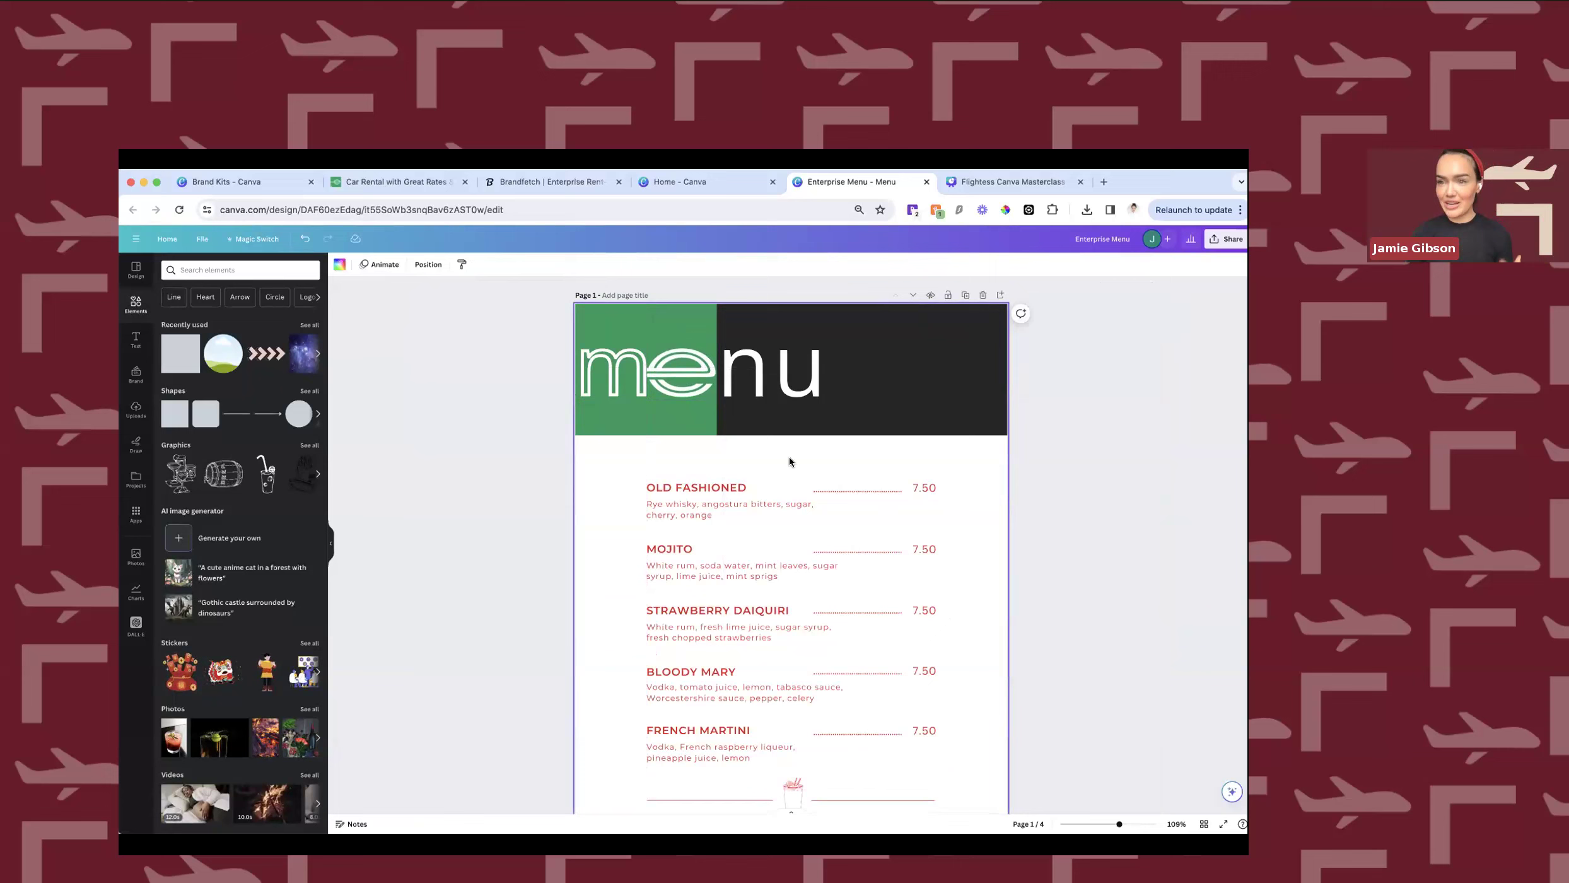
Tighten the letter spacing of the nu text in the header.
click(781, 380)
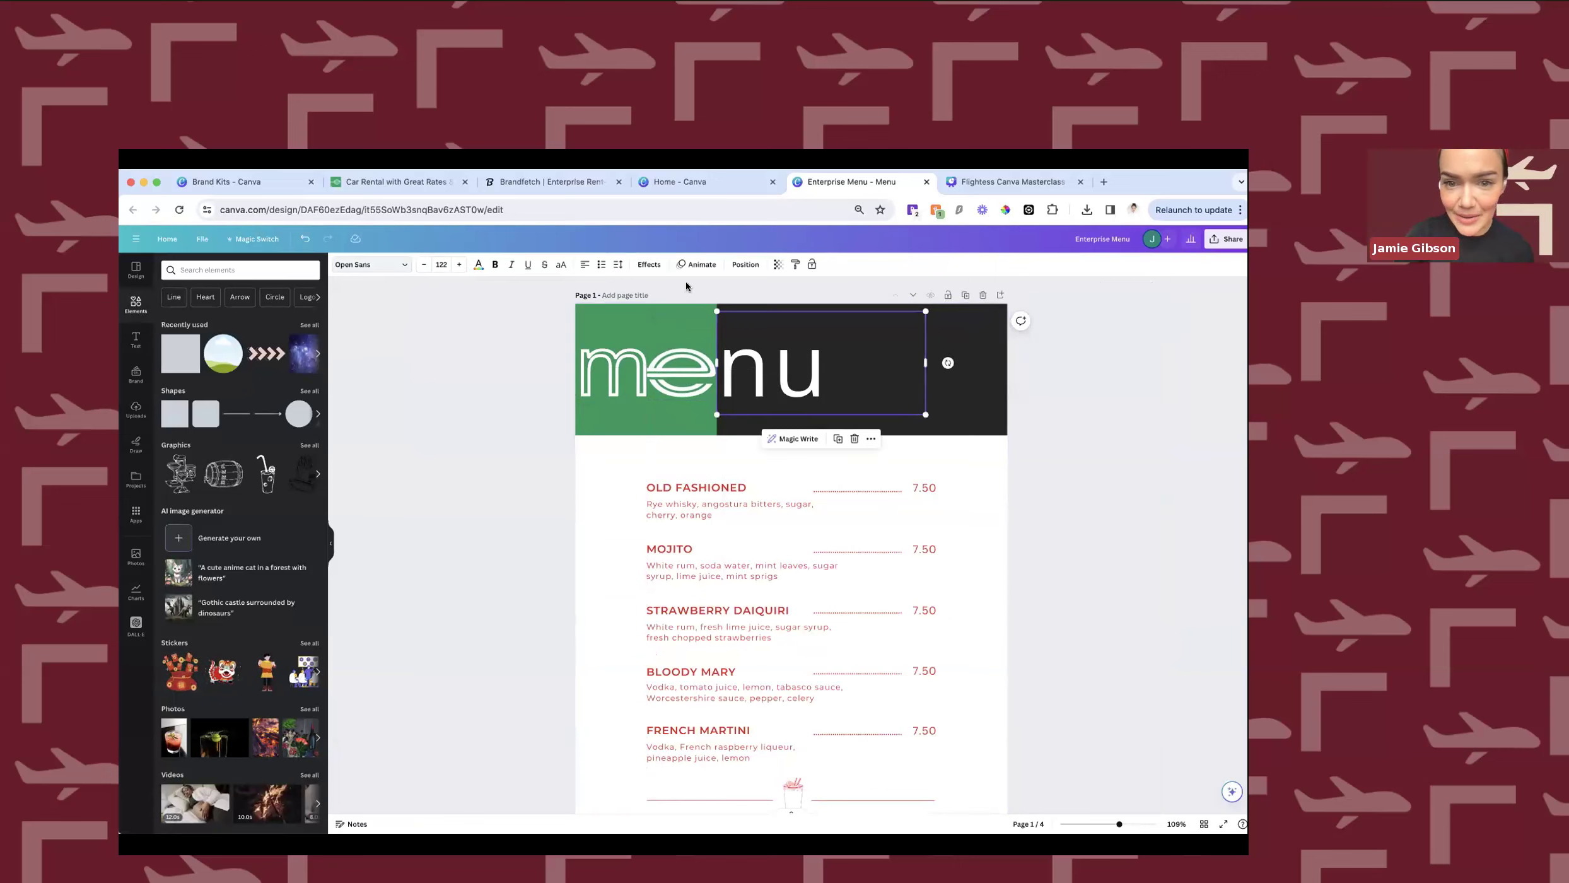
click(618, 265)
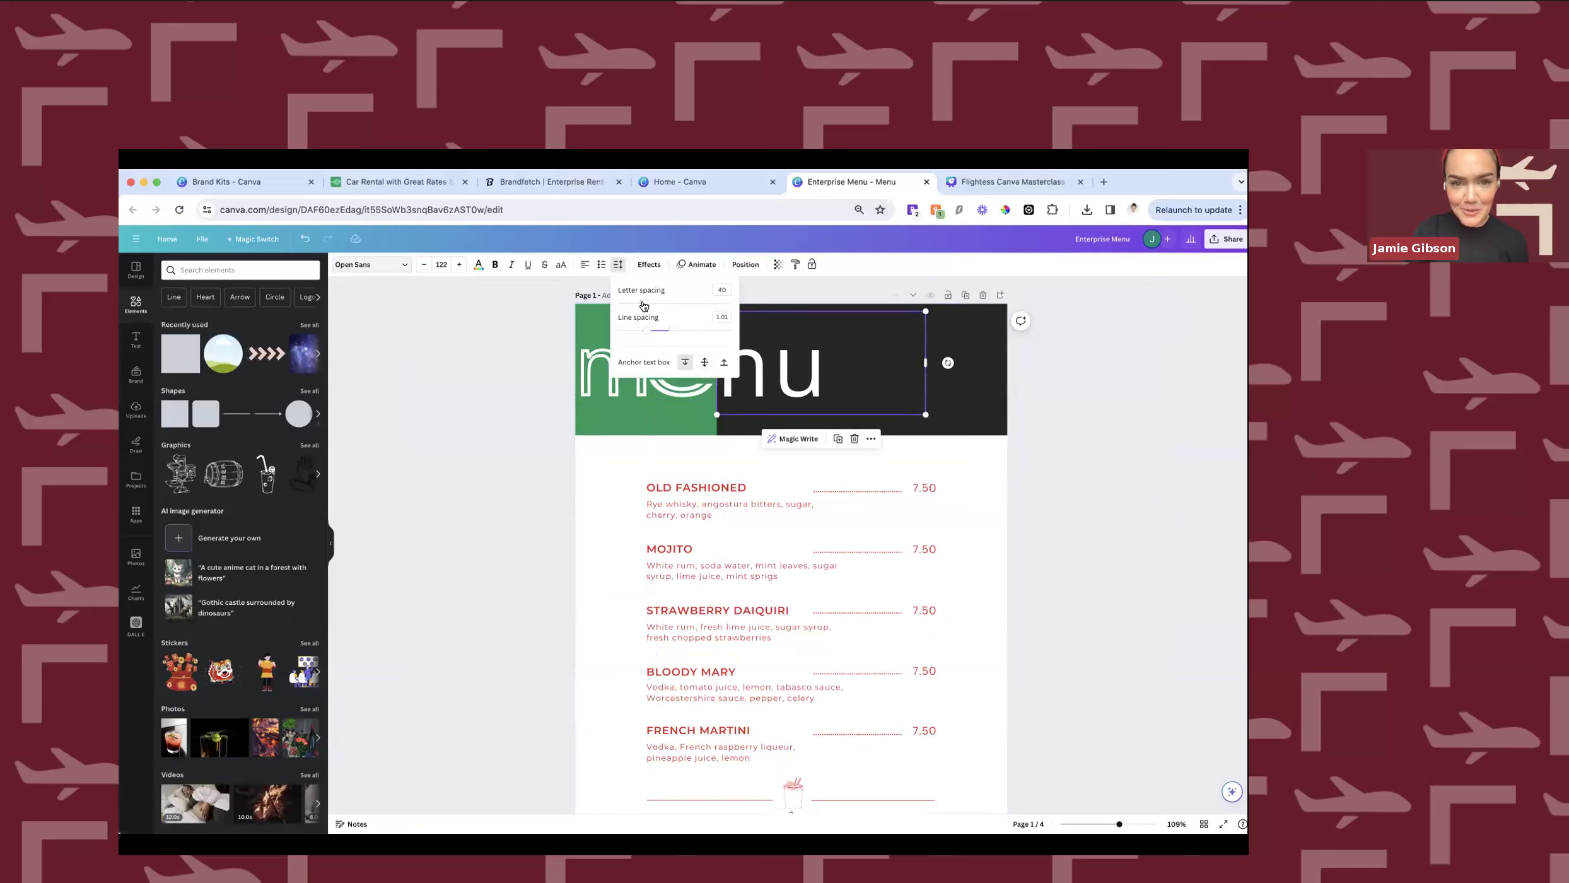
drag(642, 304, 630, 303)
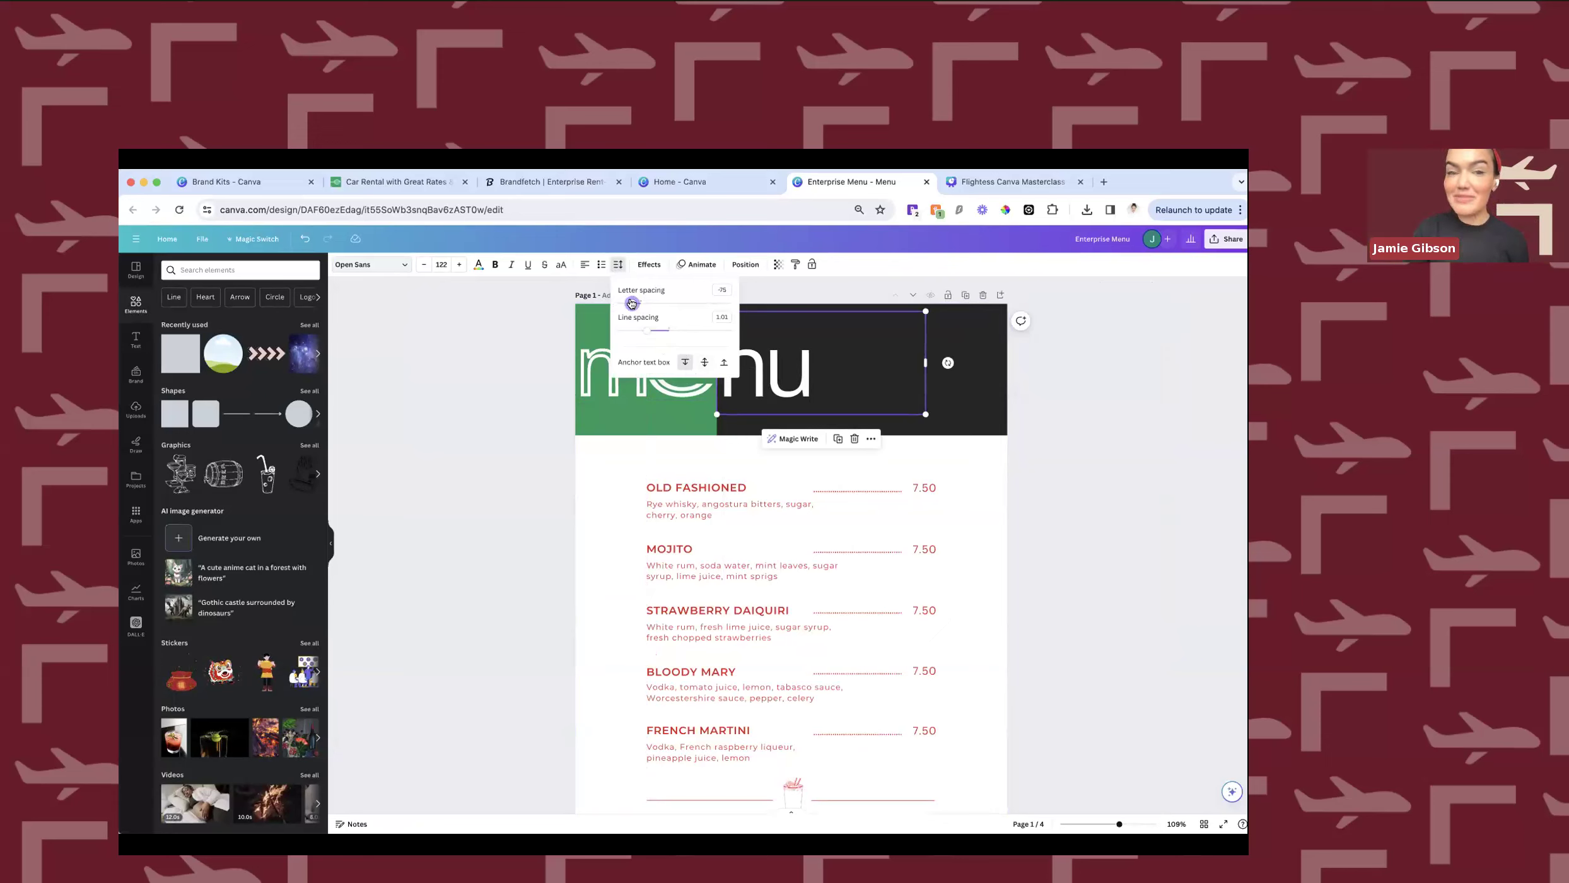
Try bold on the nu text and return it to regular weight.
click(493, 264)
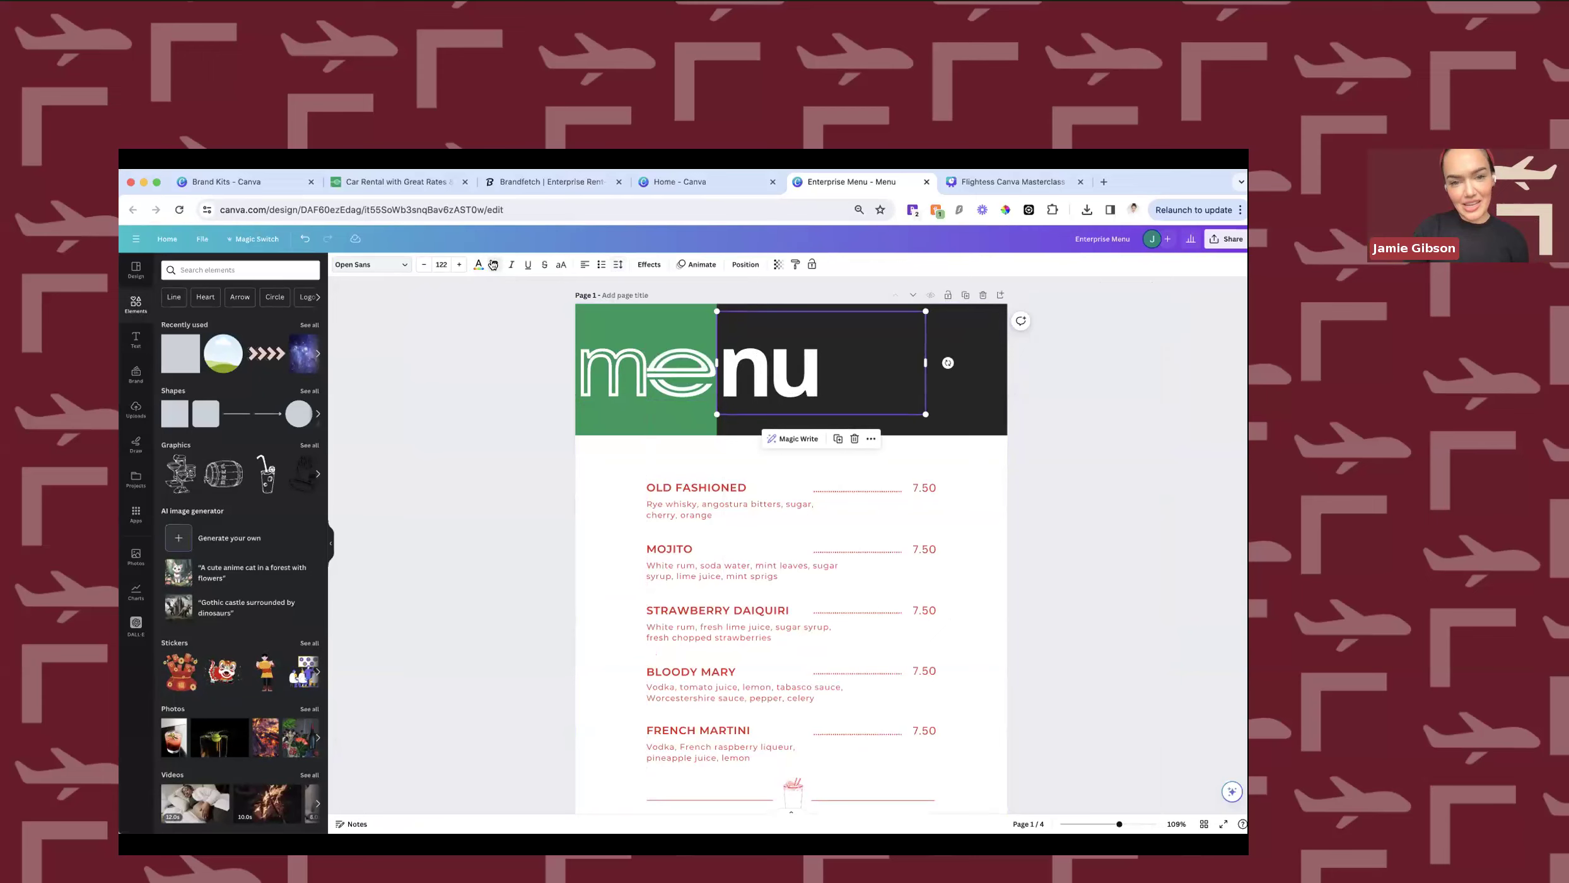
click(1059, 385)
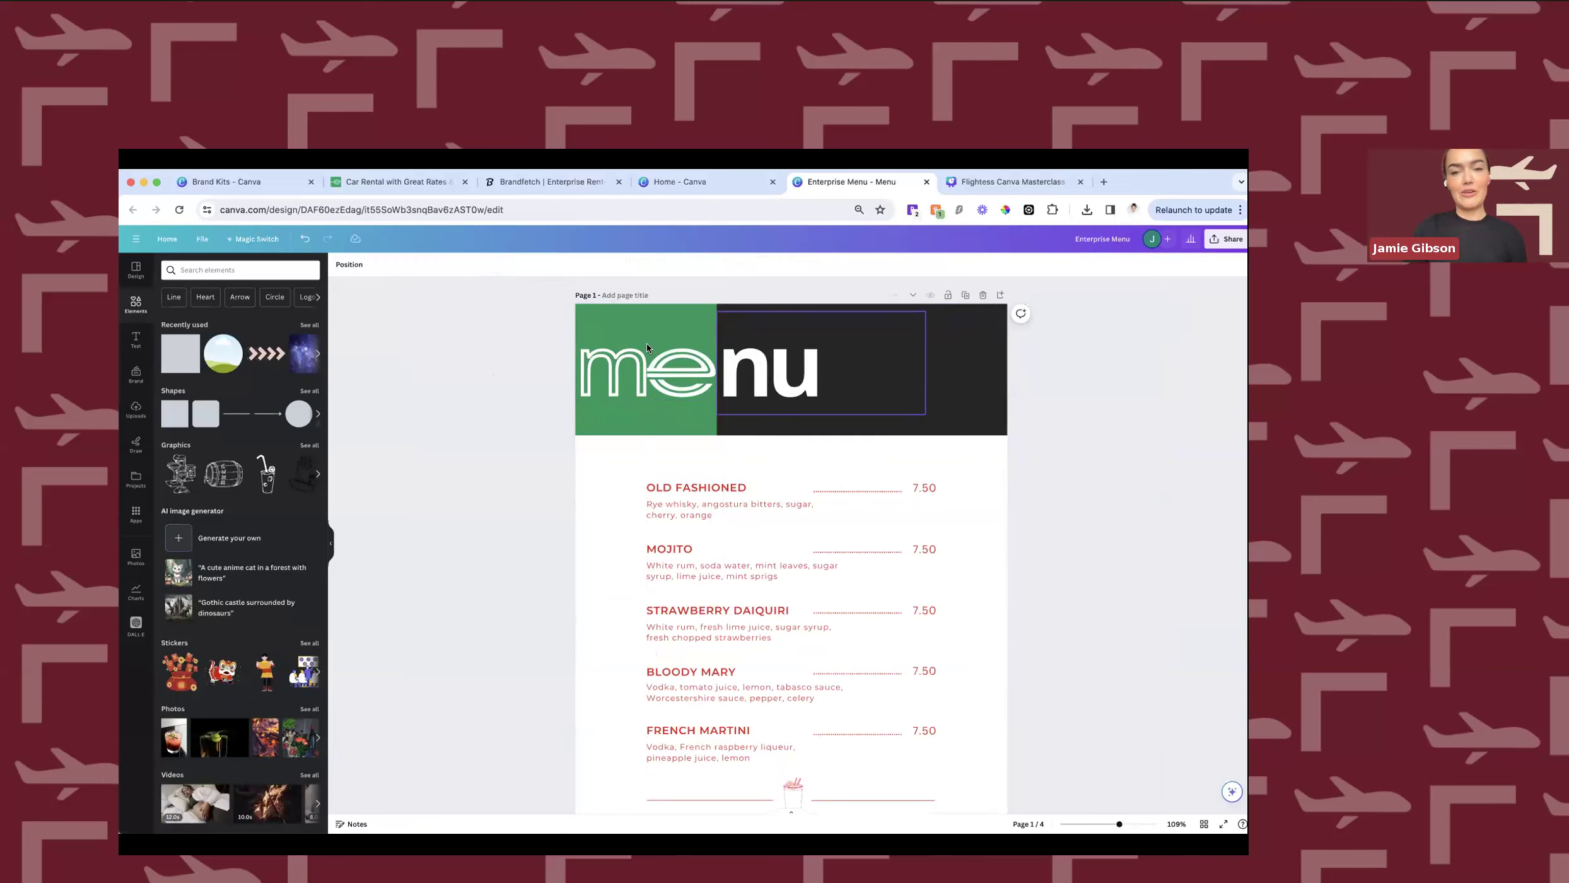
click(782, 400)
click(493, 265)
click(478, 445)
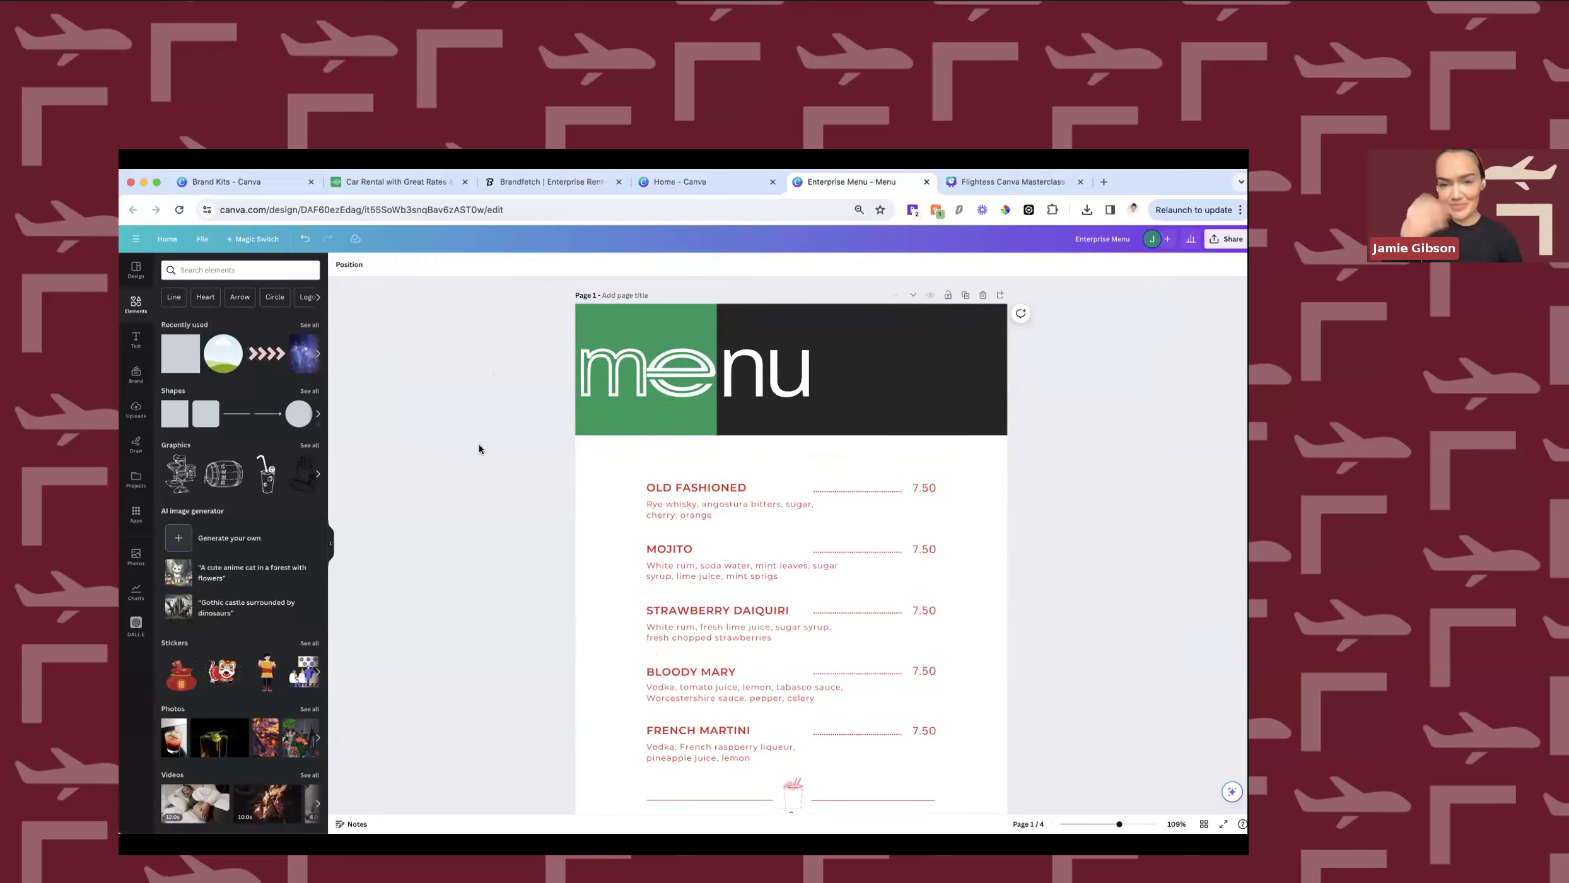
Lock the dark header rectangle in place.
click(970, 321)
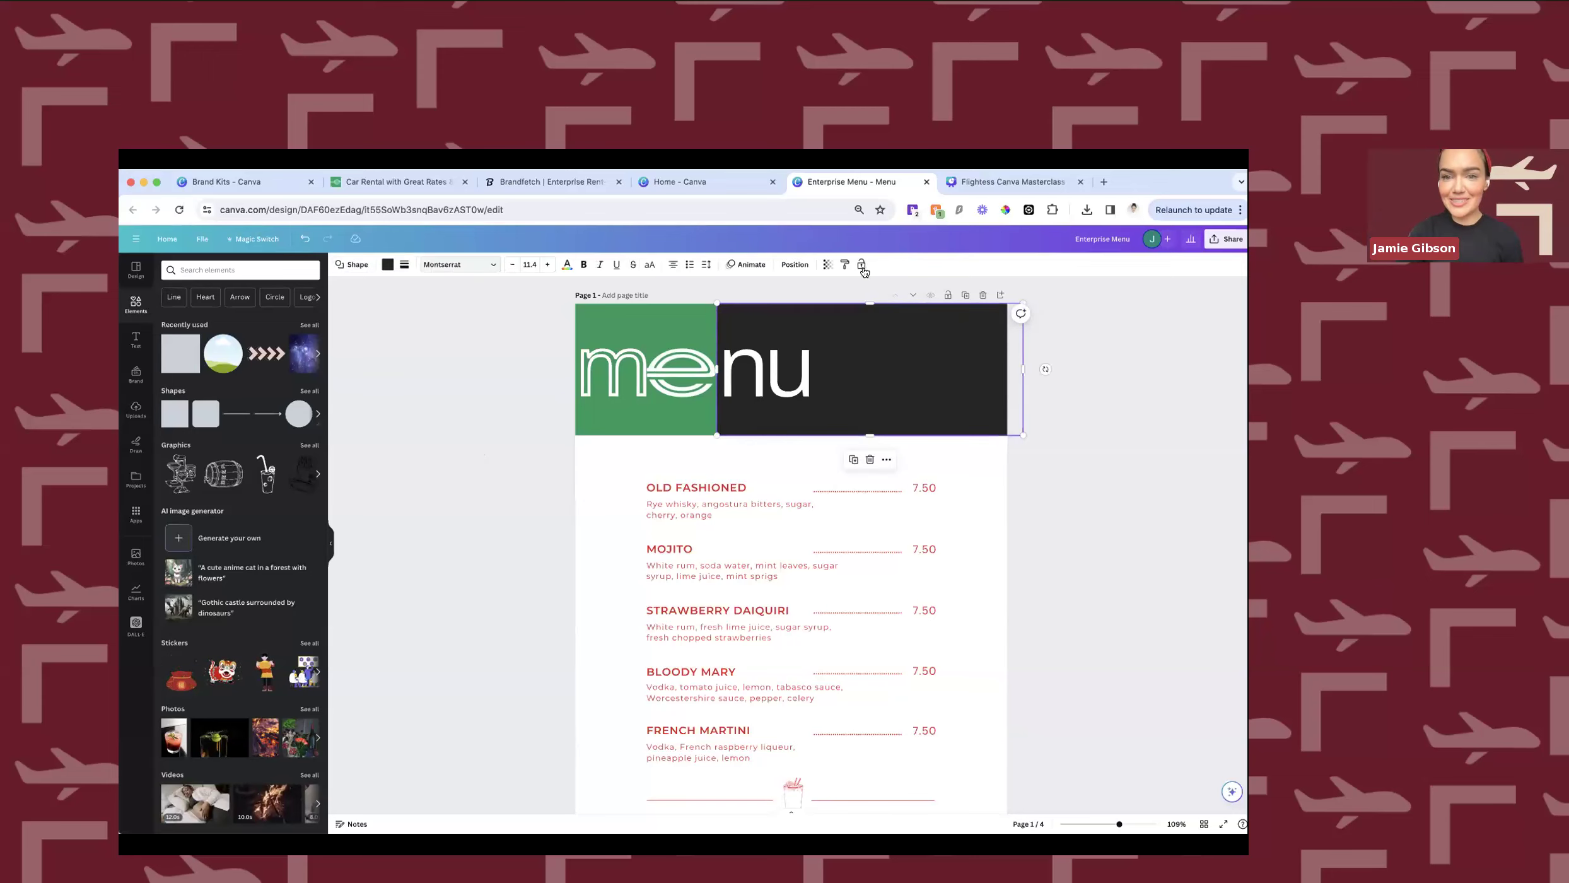
click(862, 265)
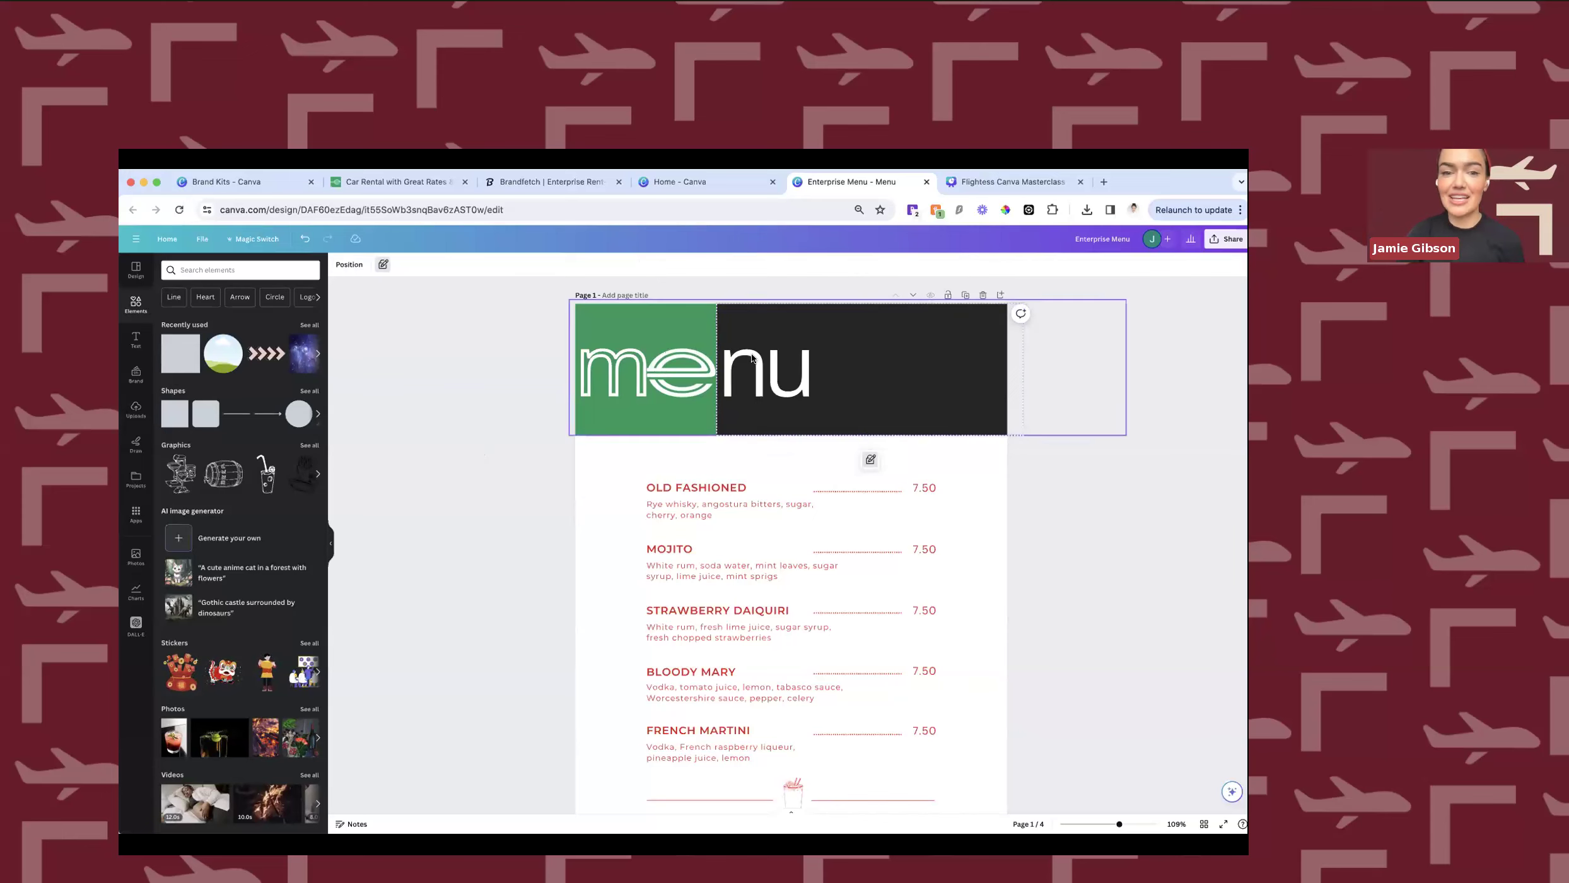
scroll(712, 350, down, 2)
scroll(714, 351, down, 3)
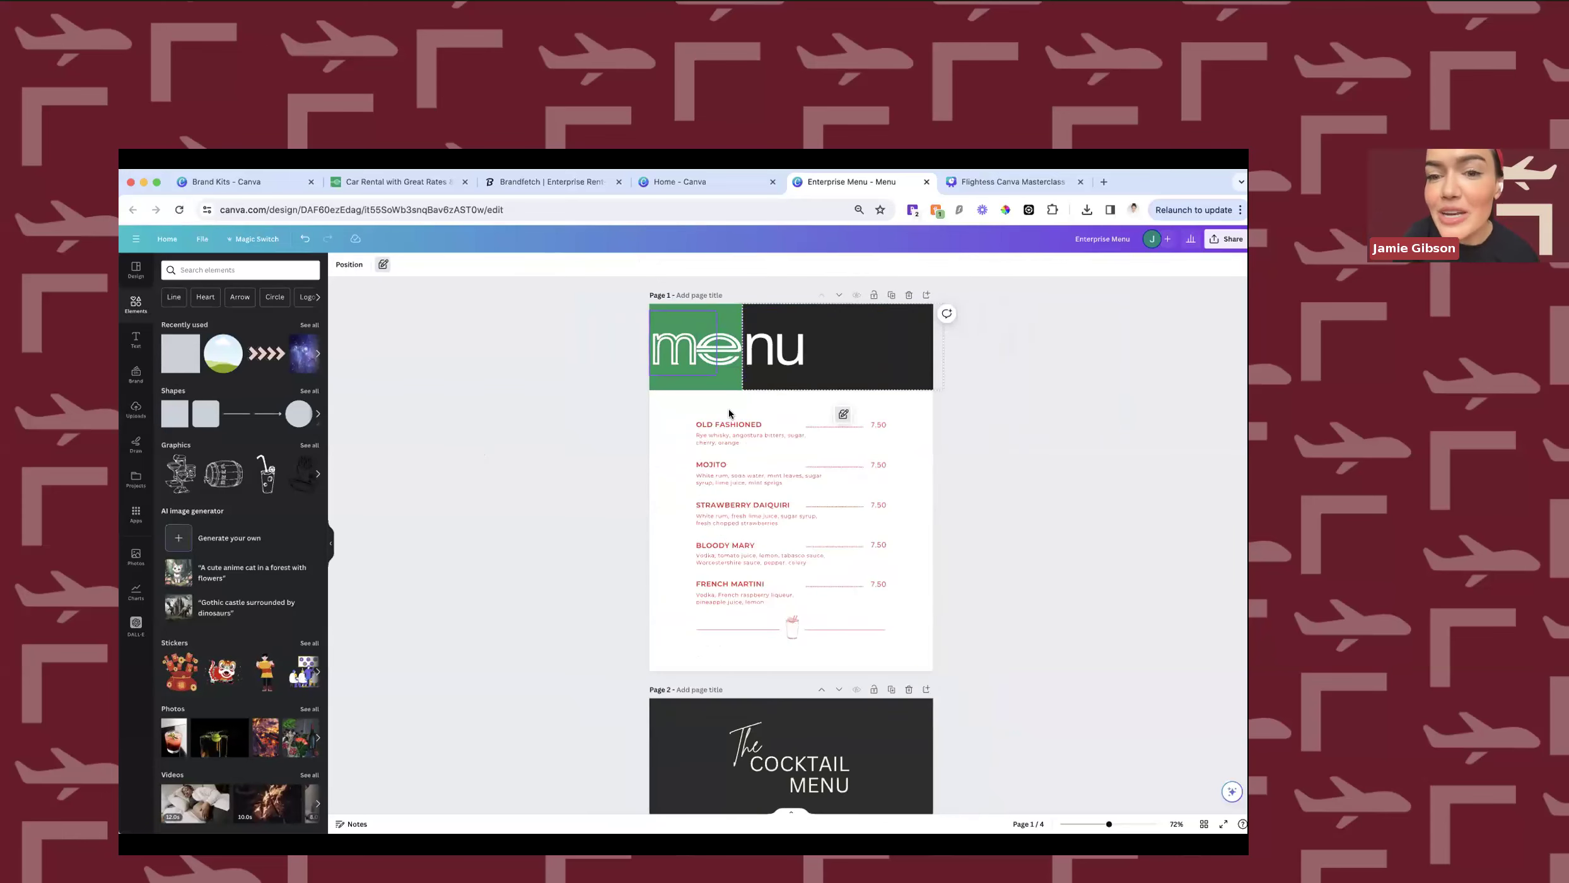
scroll(729, 408, up, 3)
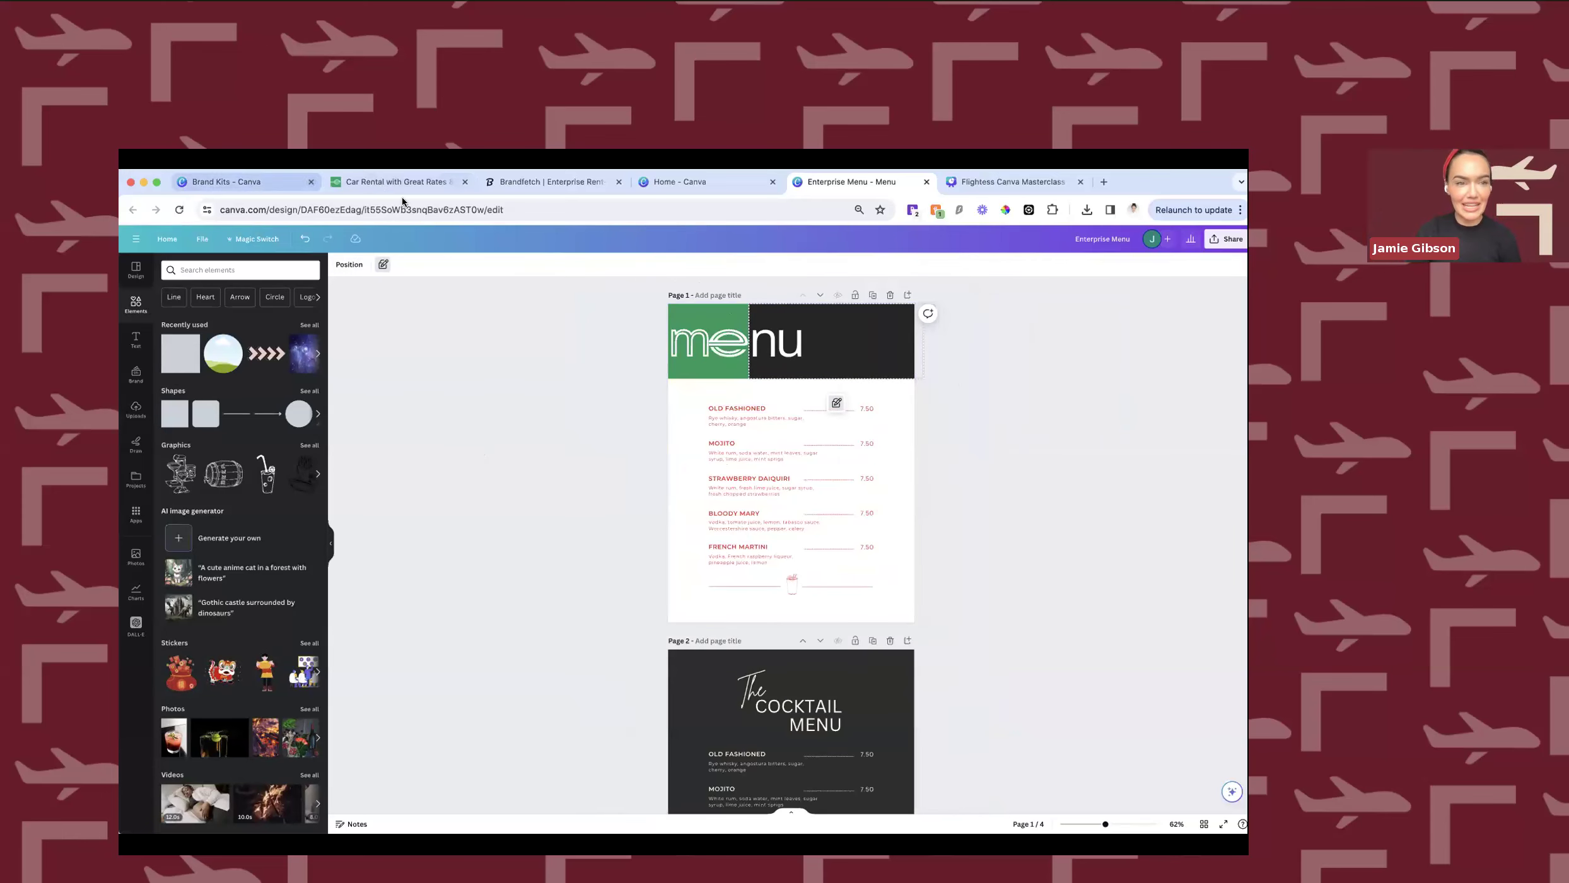
click(371, 181)
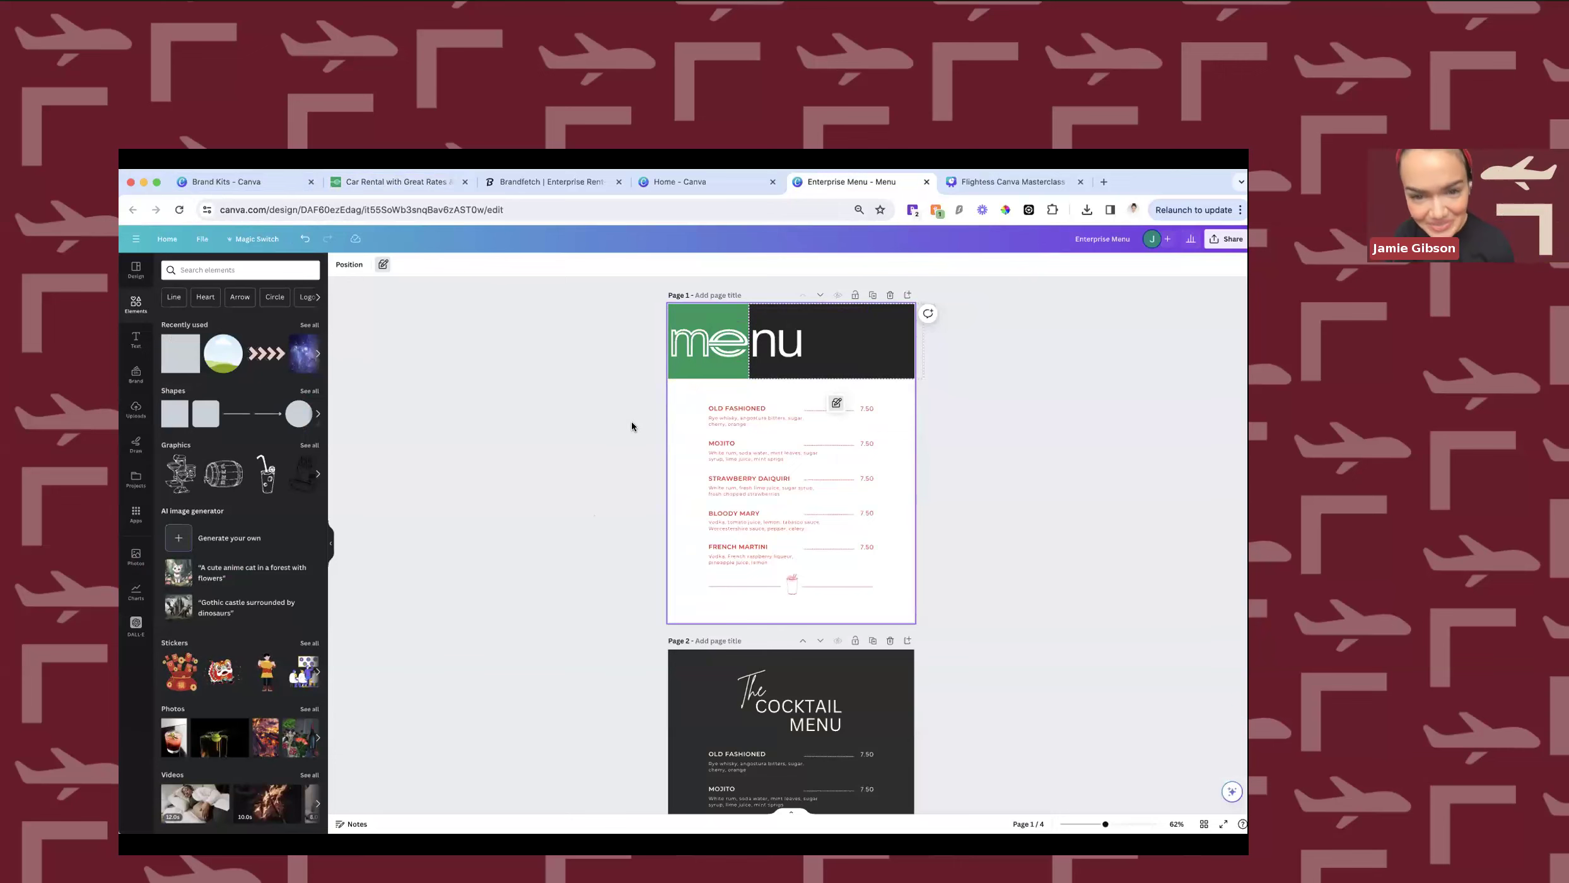
Delete the cup graphic and the two divider lines beside it below the last drink on page 1.
ctrl+scroll(707, 400, up, 5)
ctrl+scroll(707, 404, up, 1)
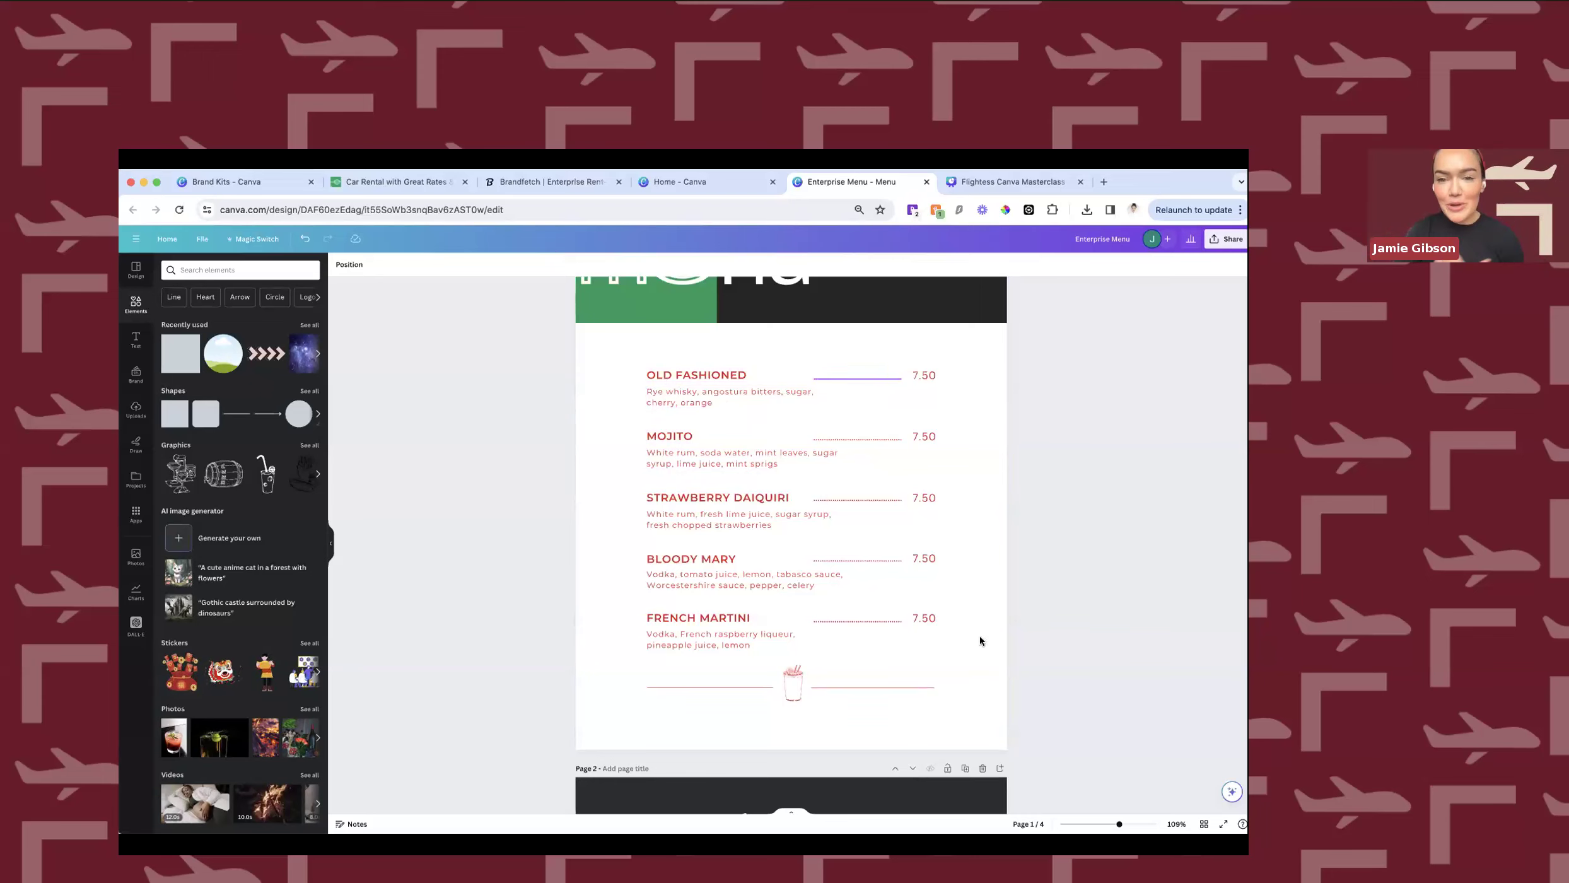
click(731, 707)
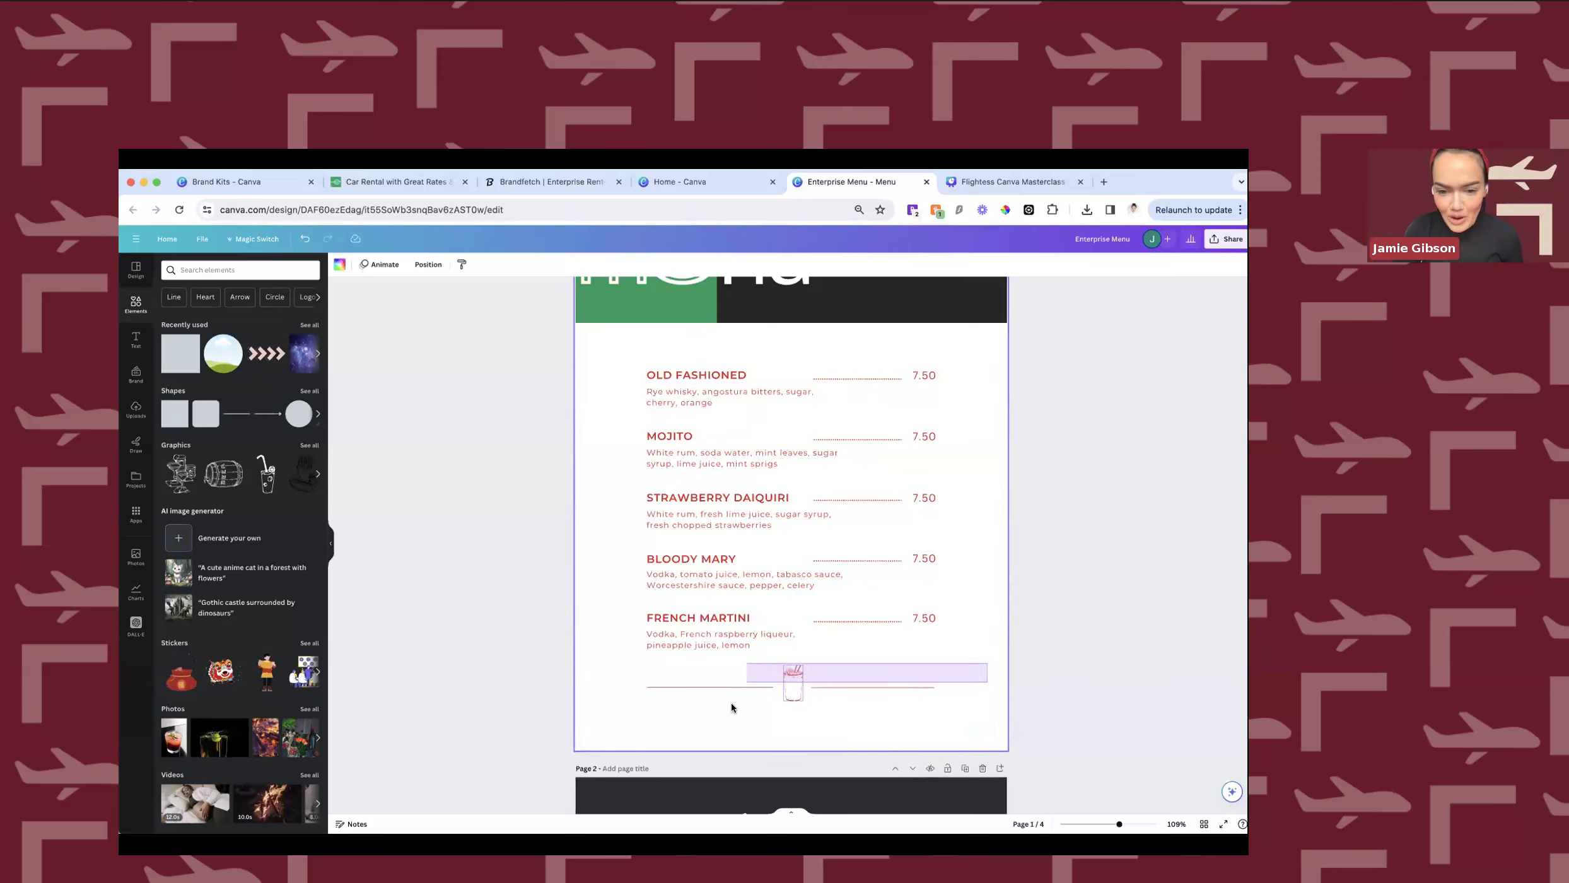
click(730, 700)
key(Delete)
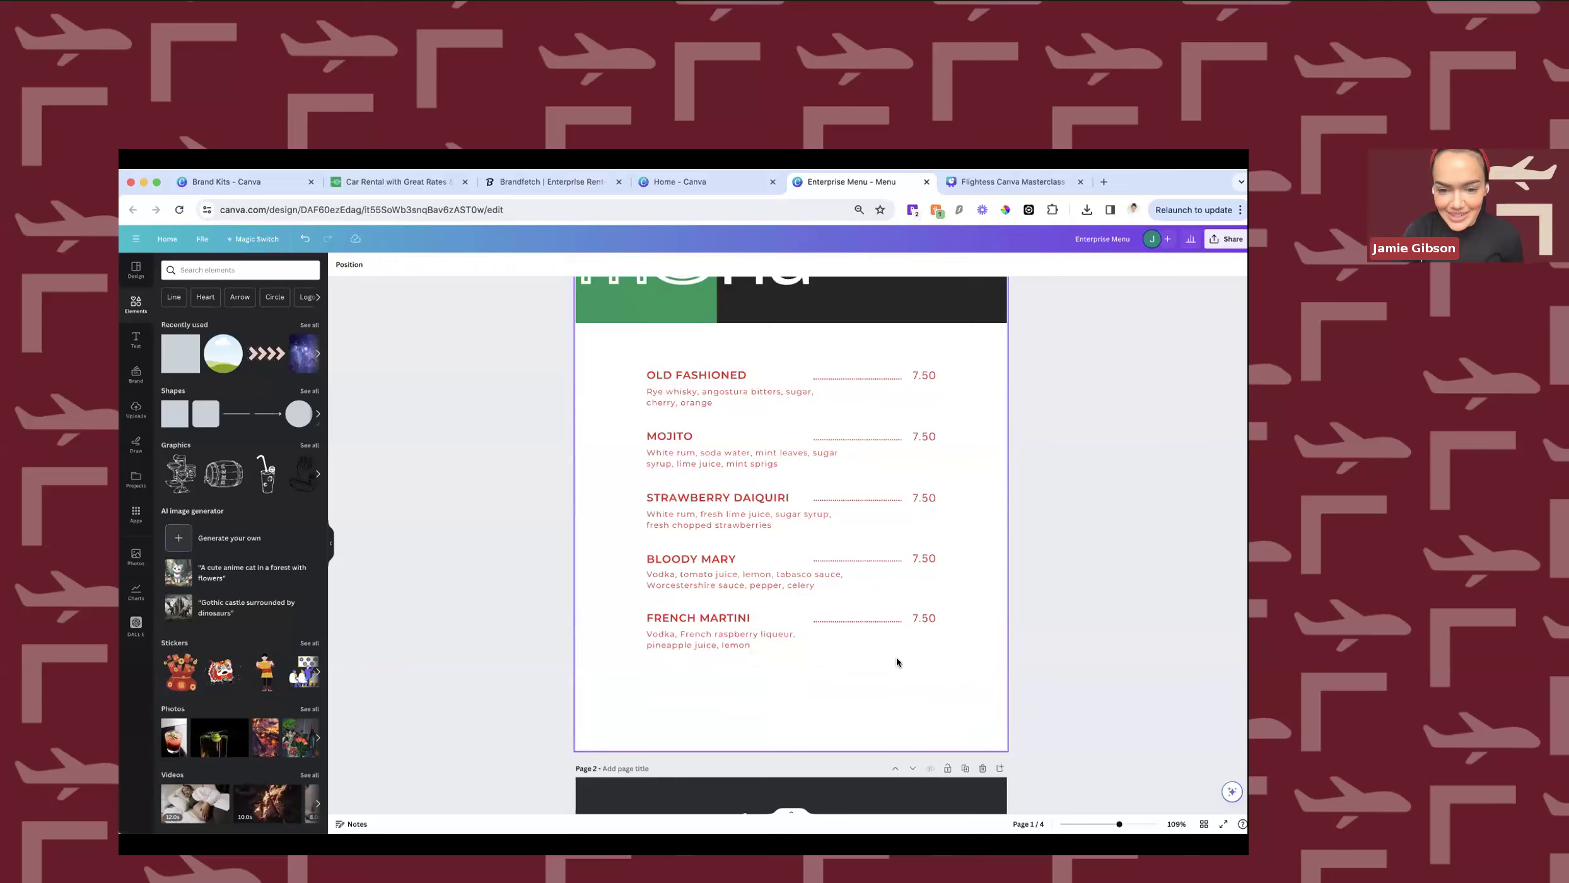
Delete the column of 7.50 prices and their leader lines from the page 1 drinks list.
drag(1021, 668, 886, 459)
drag(883, 344, 883, 339)
key(Delete)
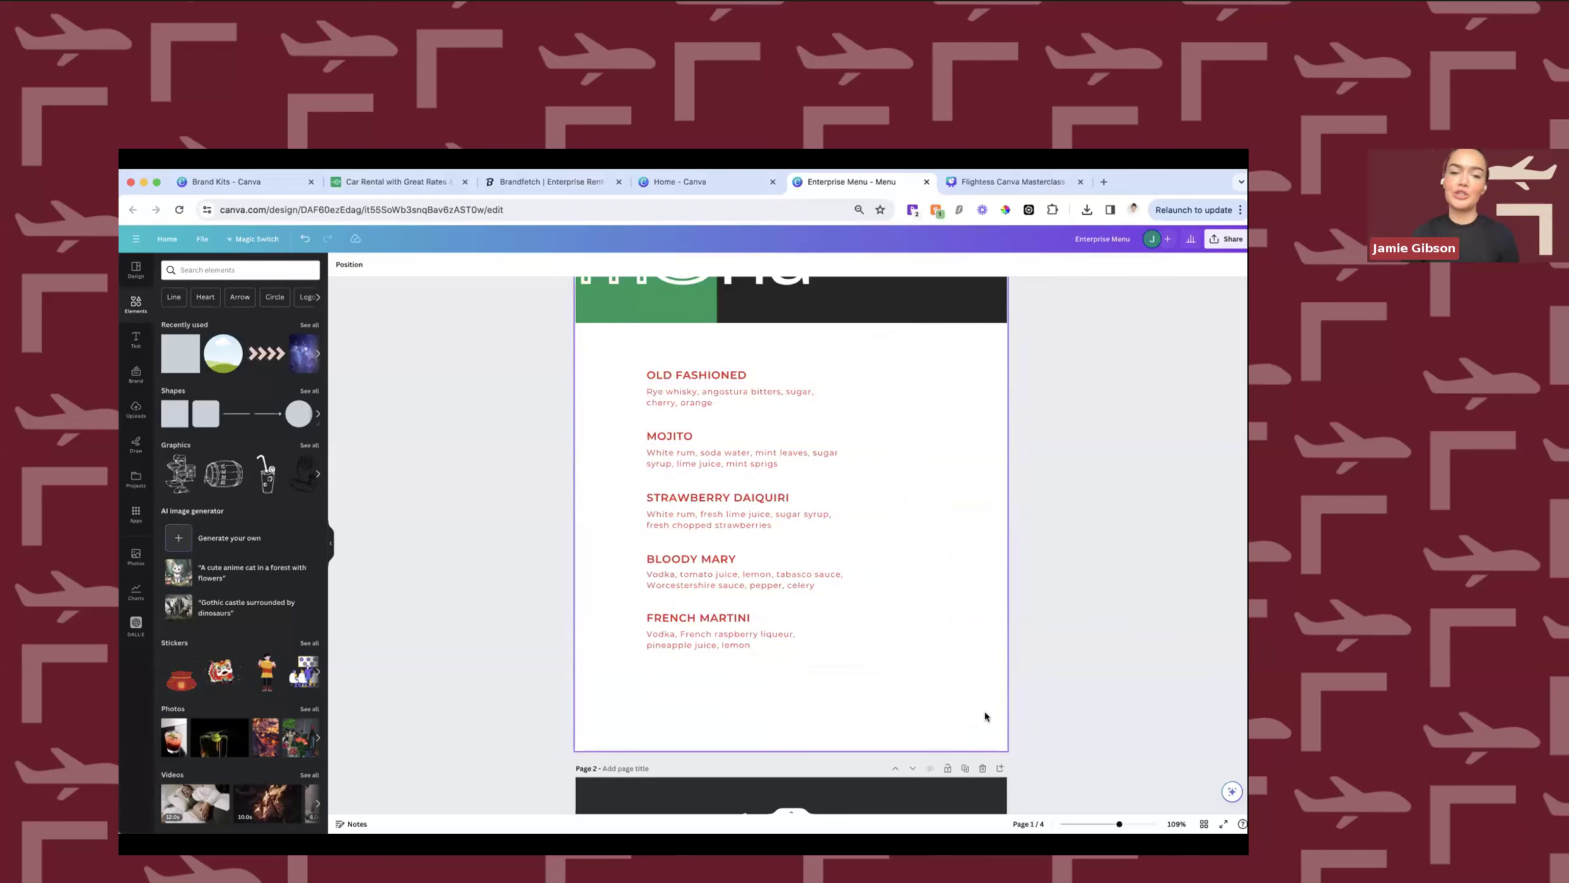
Group the French Martini heading with its description and shift the group to the right and slightly down.
drag(584, 339, 784, 652)
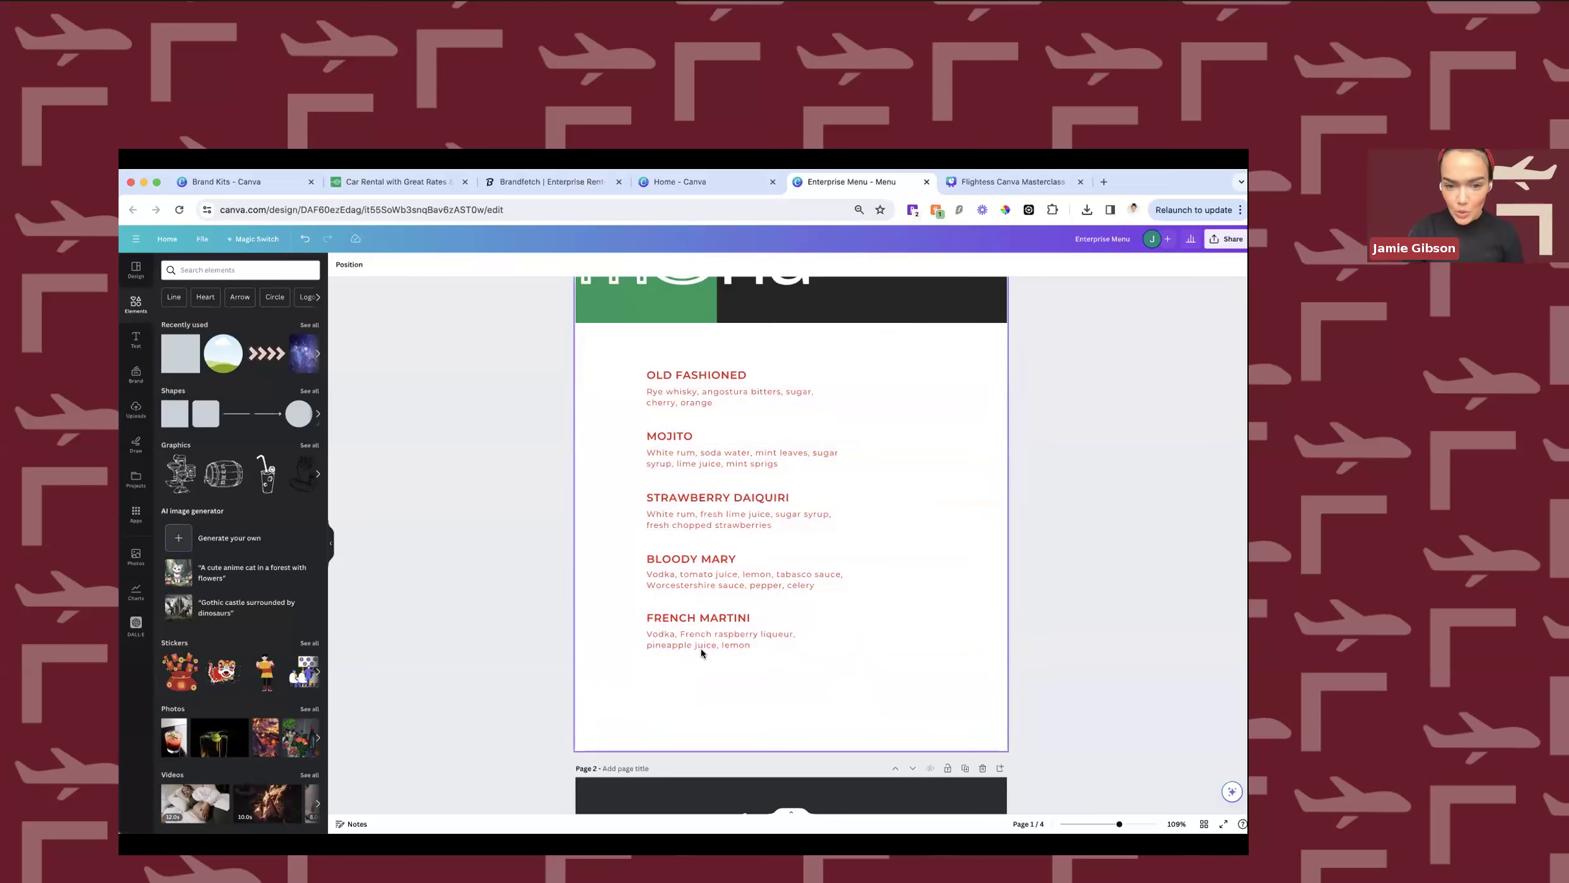
drag(606, 606, 704, 651)
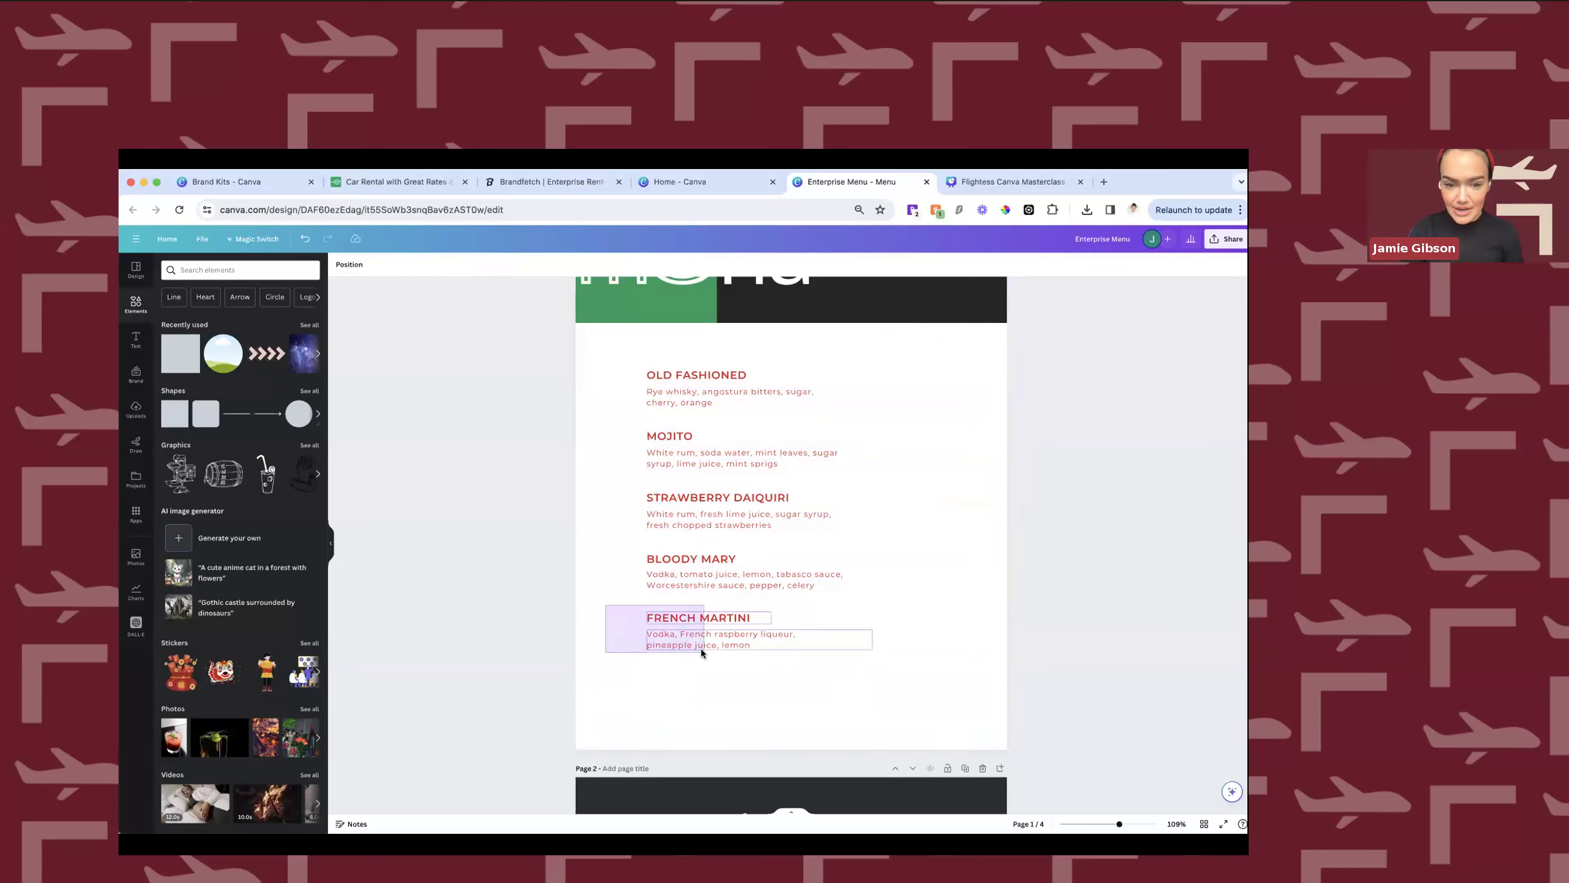
scroll(733, 704, up, 5)
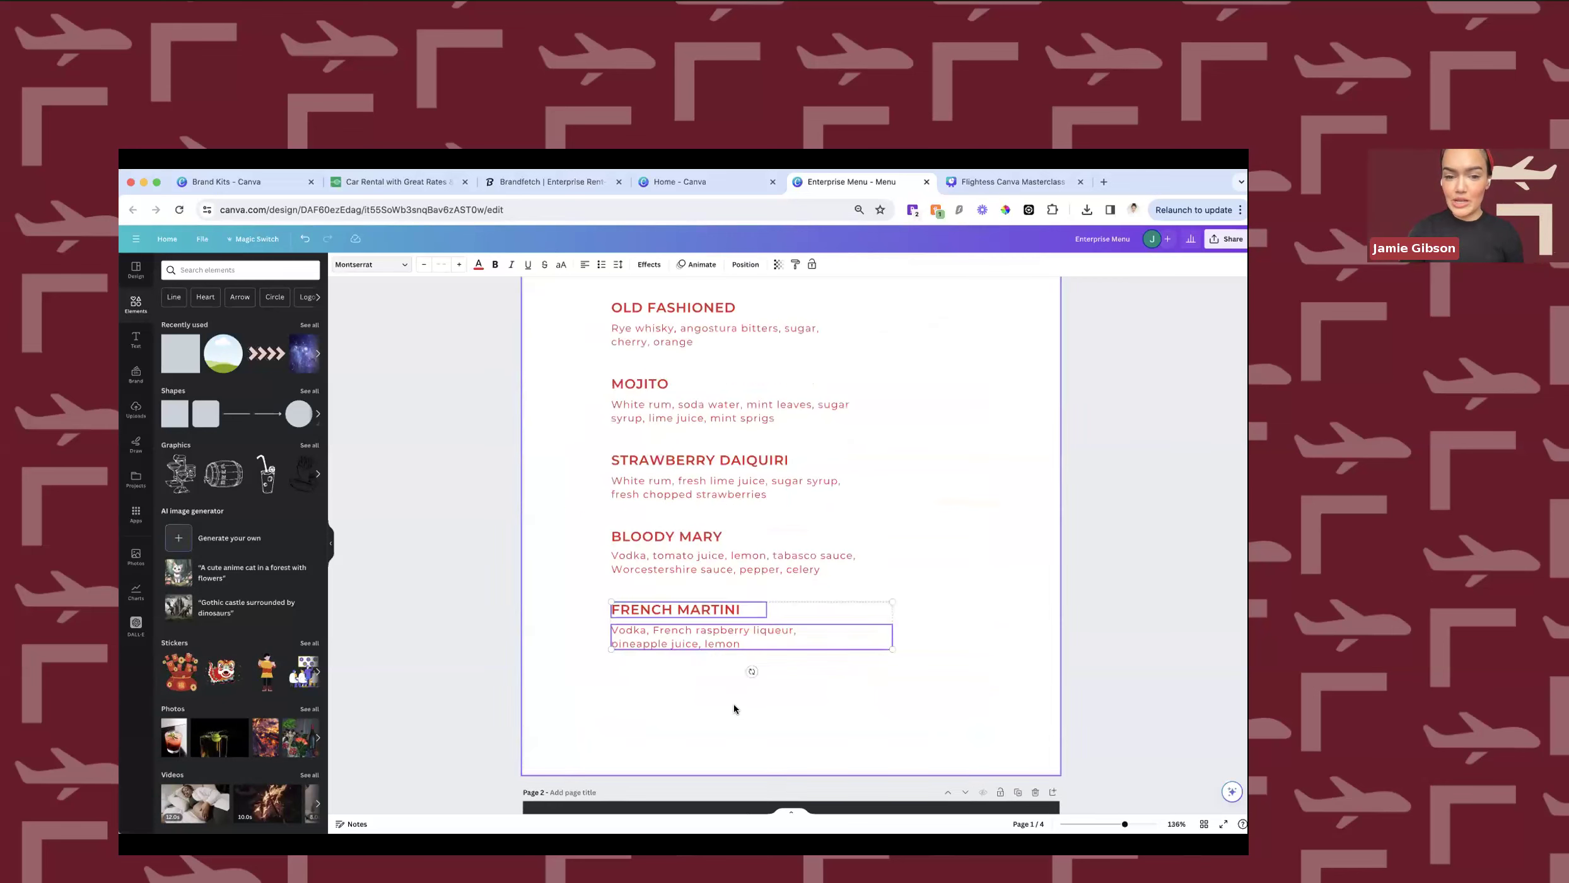
click(744, 557)
click(734, 652)
drag(734, 637, 880, 666)
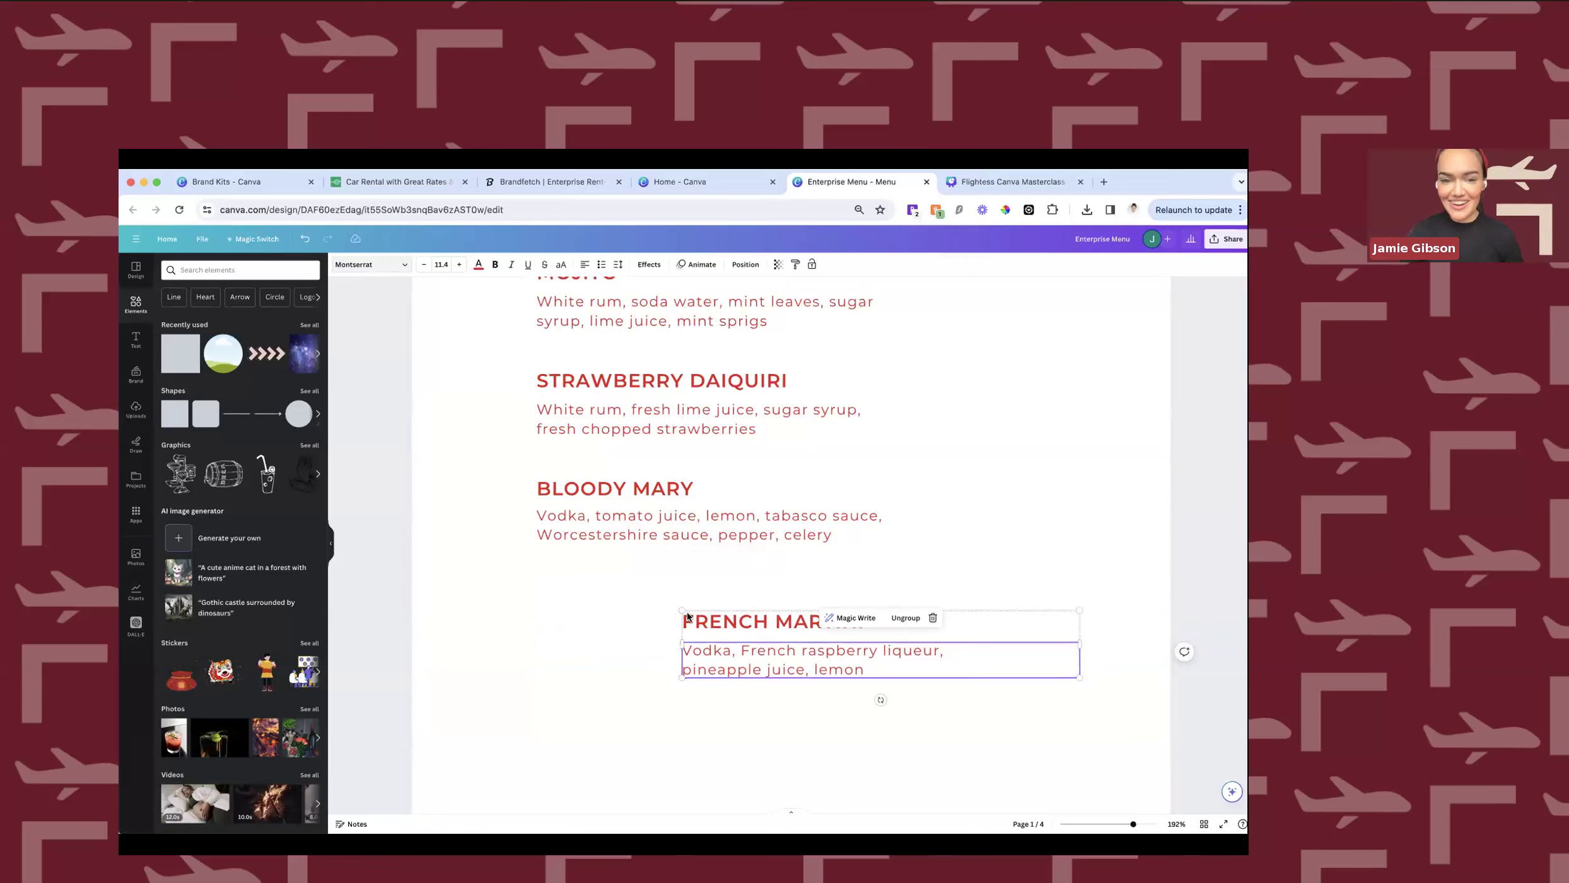
Group each remaining drink heading with its description: Bloody Mary, Strawberry Daiquiri, Mojito and Old Fashioned.
drag(488, 467, 735, 549)
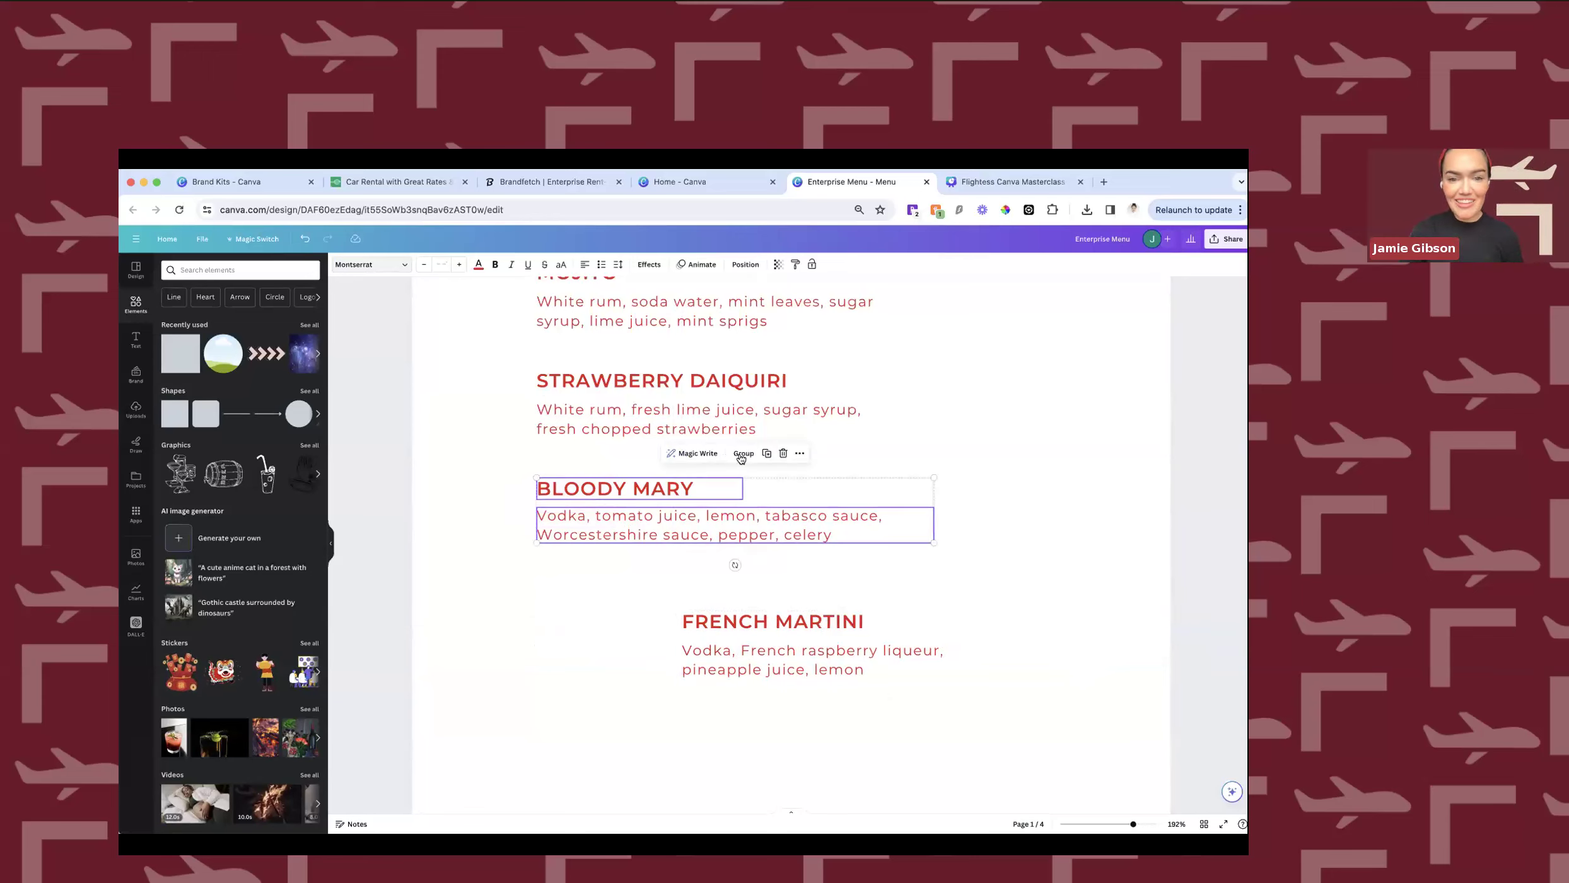
click(742, 453)
scroll(505, 530, up, 3)
drag(659, 597, 659, 598)
click(744, 504)
drag(474, 413, 684, 488)
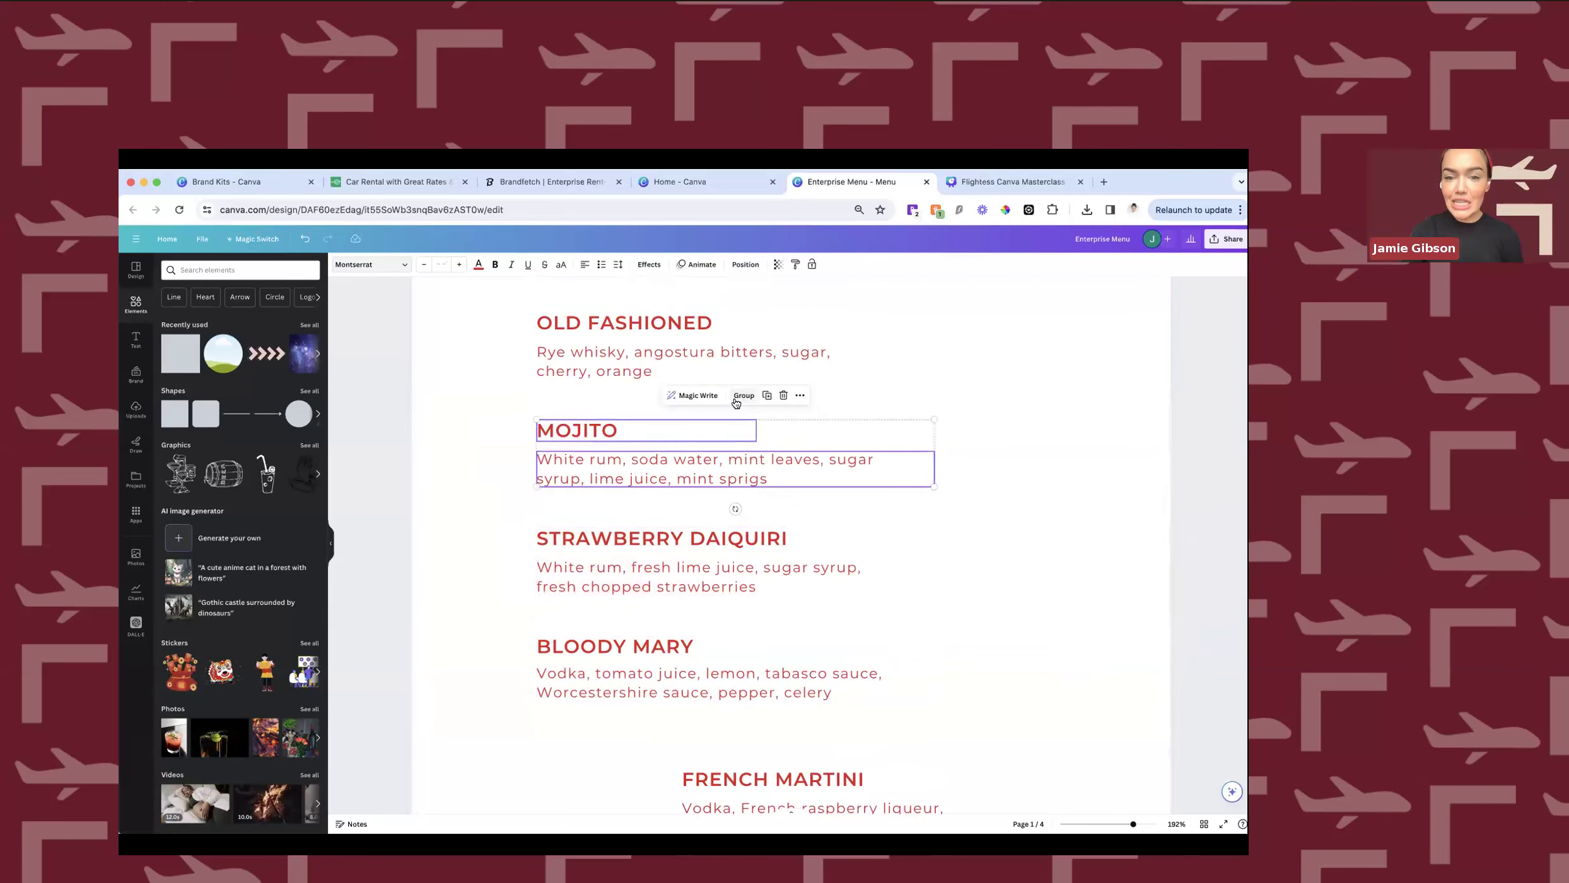
click(743, 395)
drag(517, 311, 831, 382)
drag(477, 321, 678, 371)
scroll(780, 316, up, 1)
scroll(779, 317, up, 1)
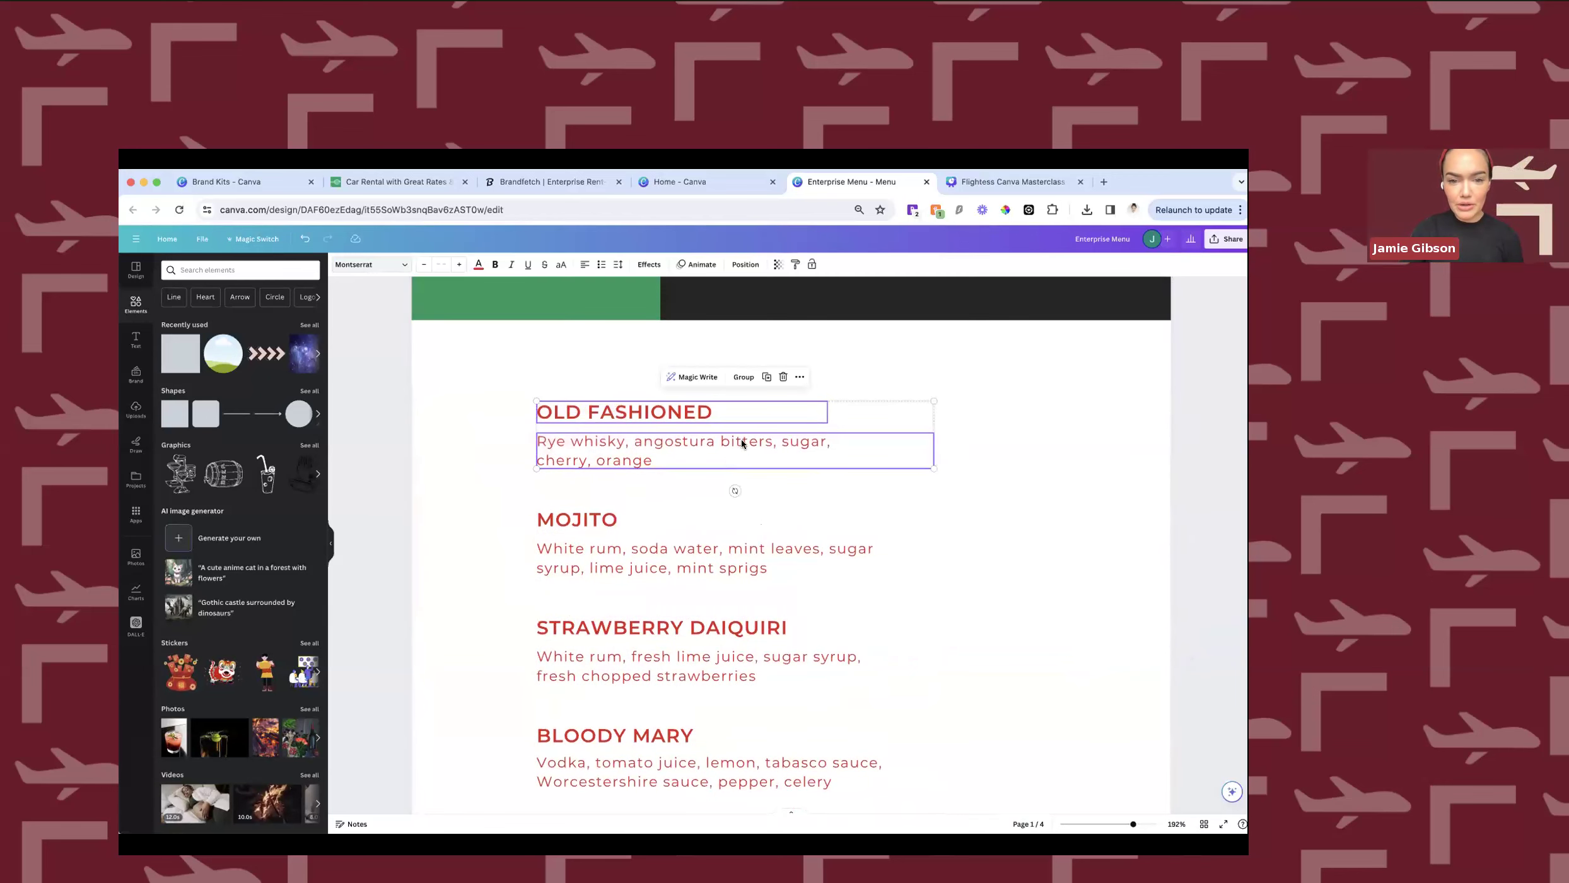
click(742, 377)
Scatter the drink groups, moving Mojito and Bloody Mary left, Strawberry Daiquiri right, and Old Fashioned right and slightly up.
scroll(736, 379, down, 5)
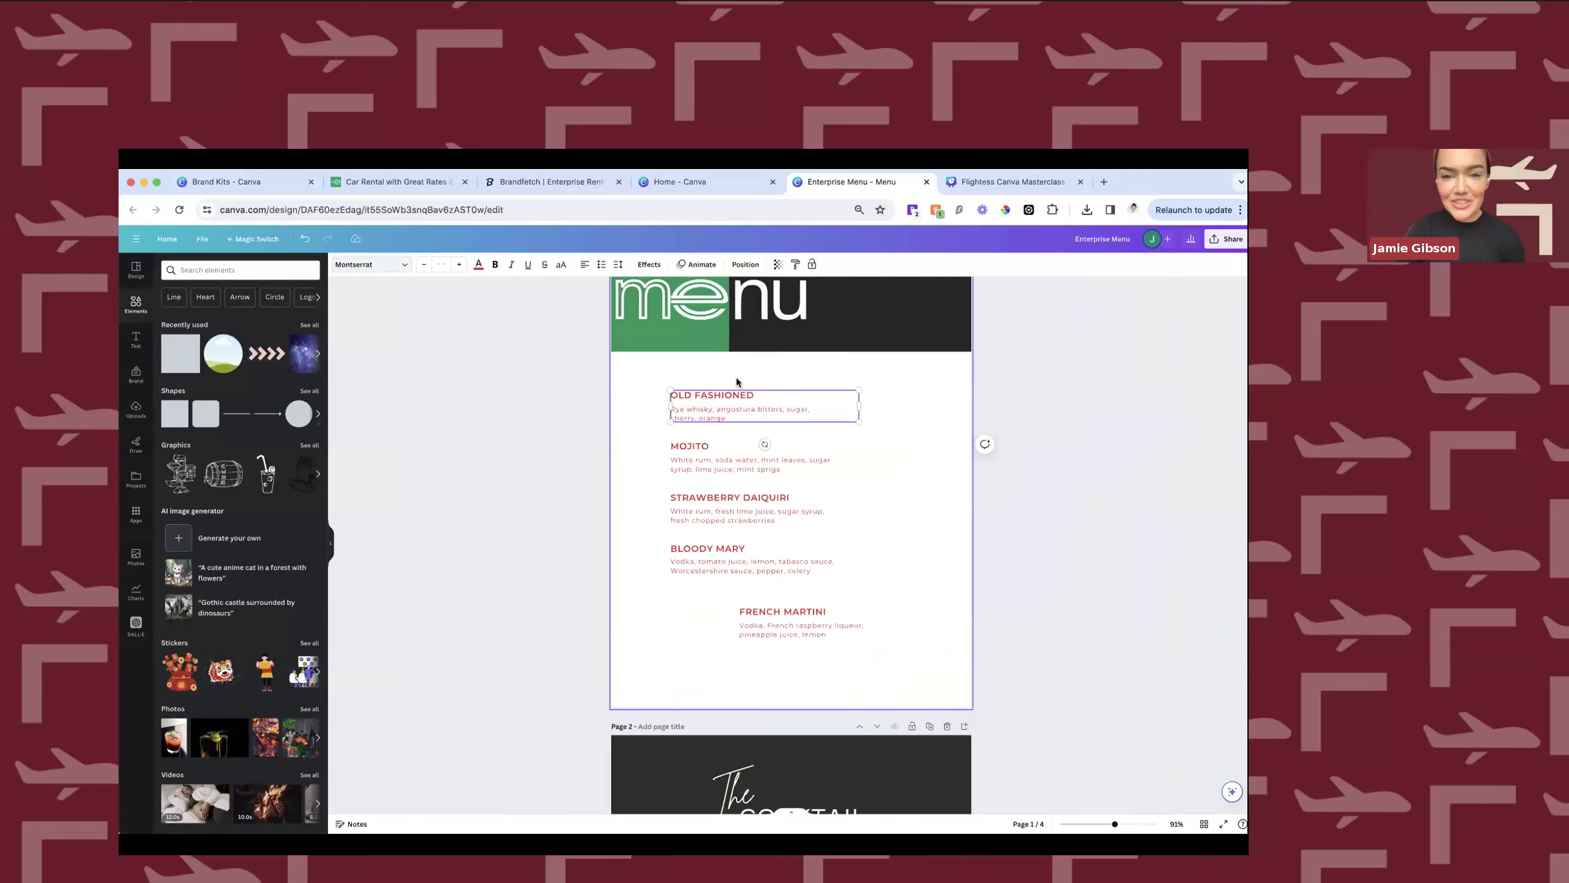
scroll(747, 407, up, 5)
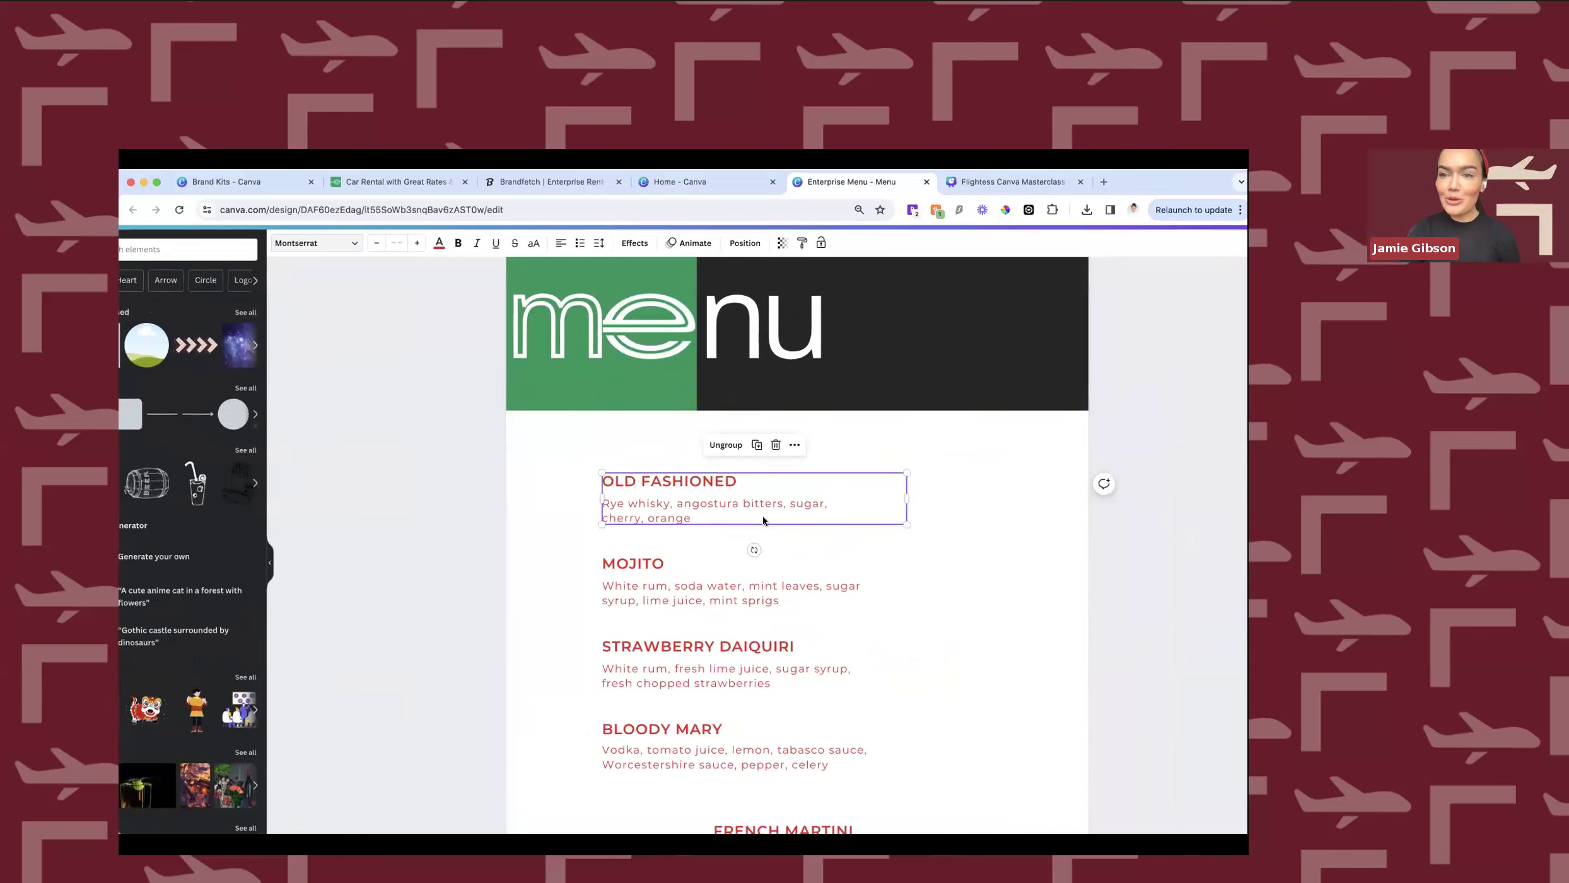
scroll(569, 398, down, 1)
drag(529, 365, 824, 744)
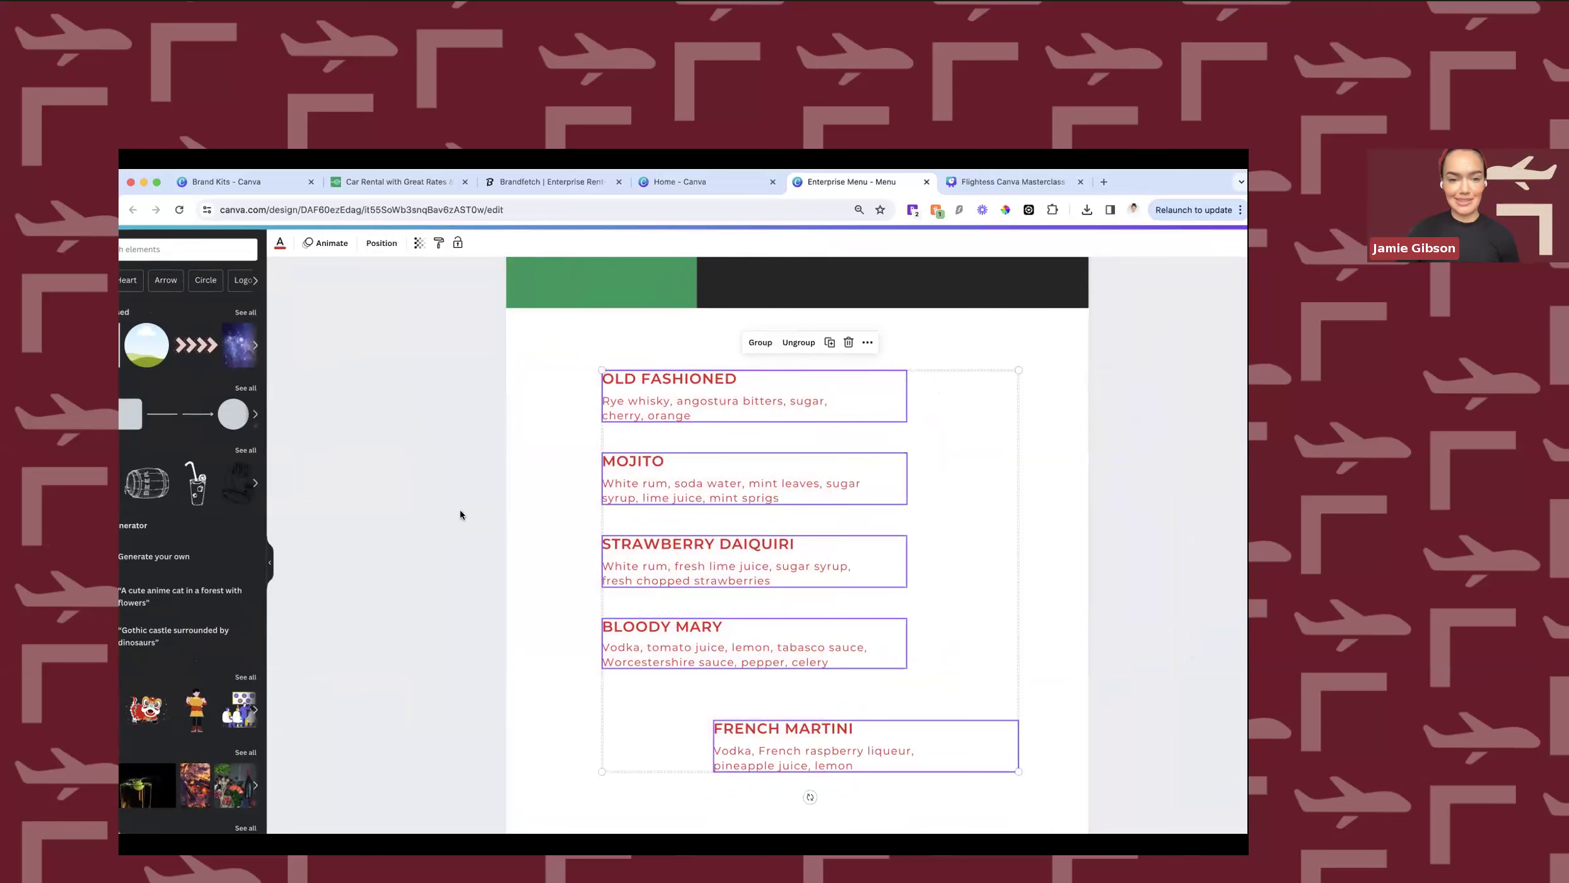
click(715, 476)
drag(718, 476, 656, 477)
drag(851, 560, 1003, 561)
drag(721, 411, 774, 394)
click(644, 641)
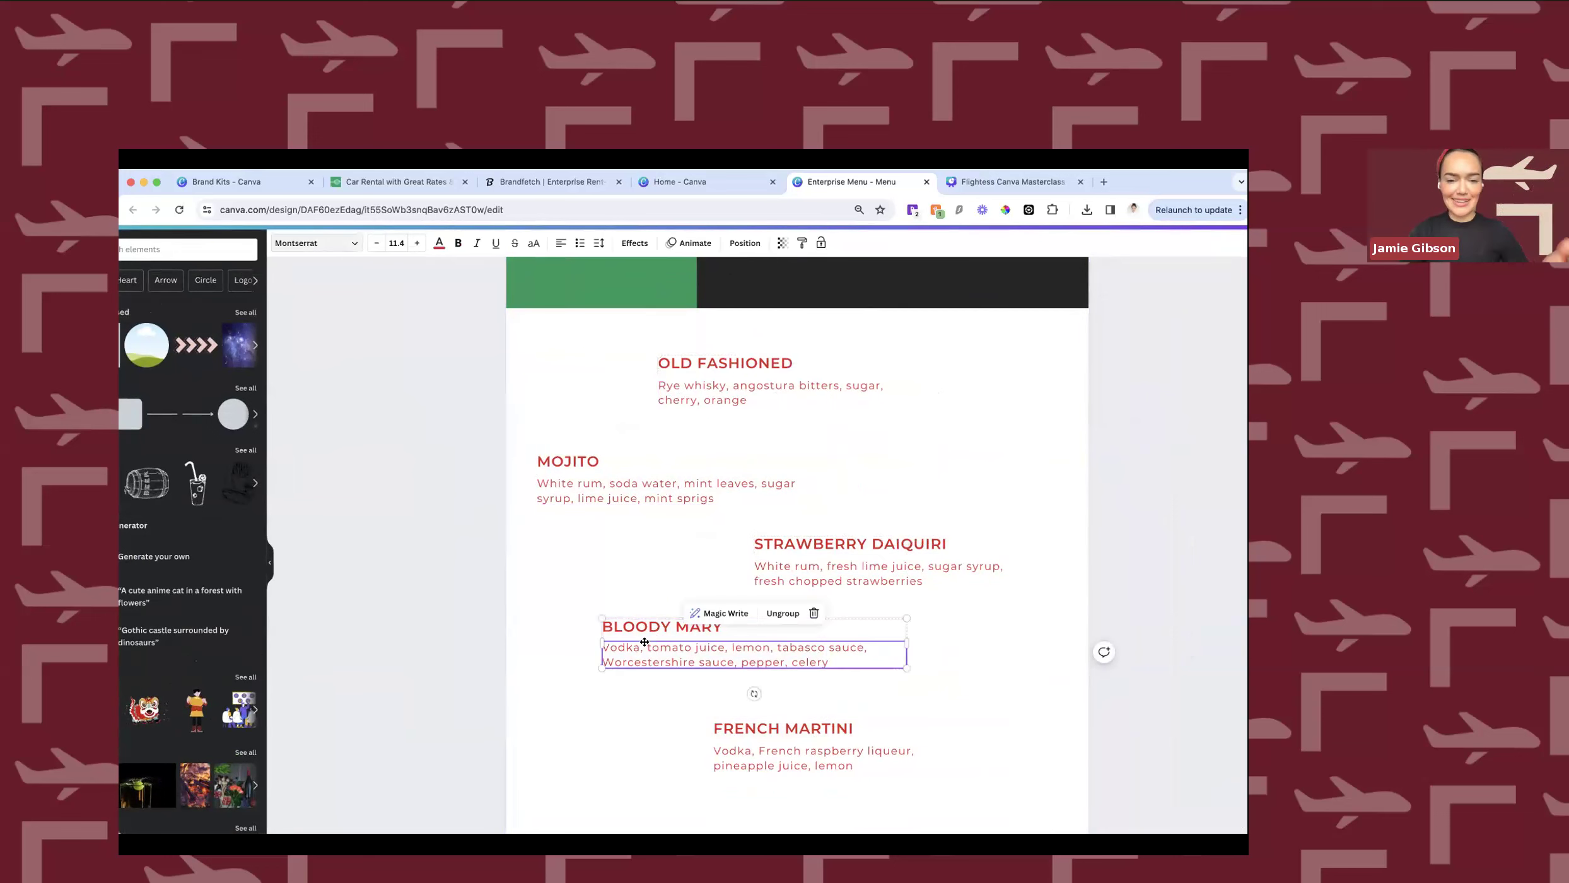
drag(644, 641, 617, 642)
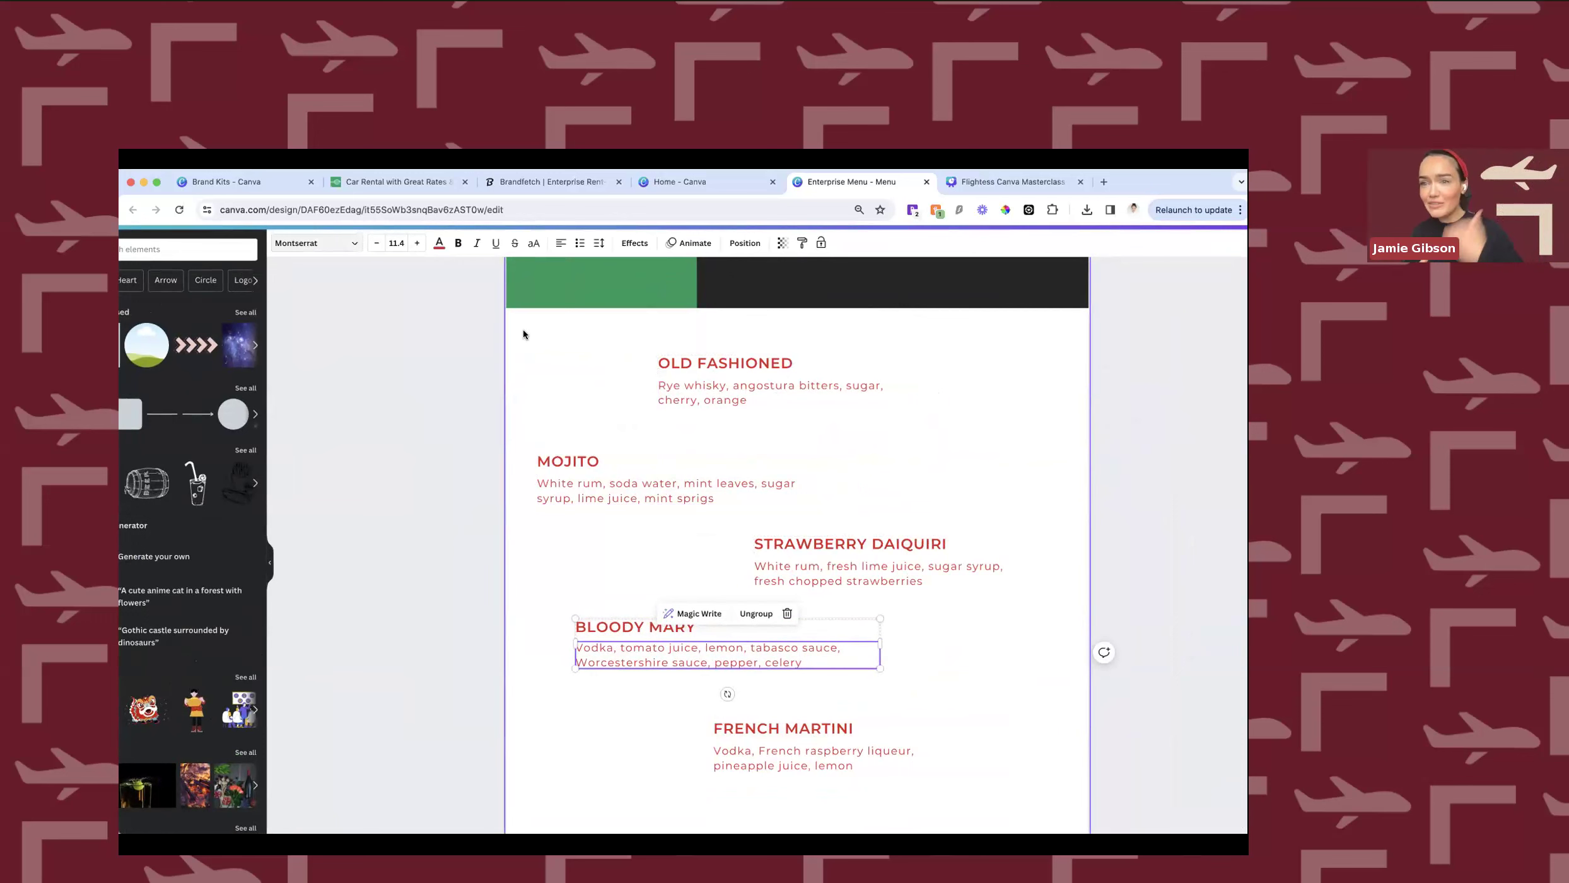
Select all five drink groups and apply Tidy up to align and space them evenly.
drag(525, 326, 972, 774)
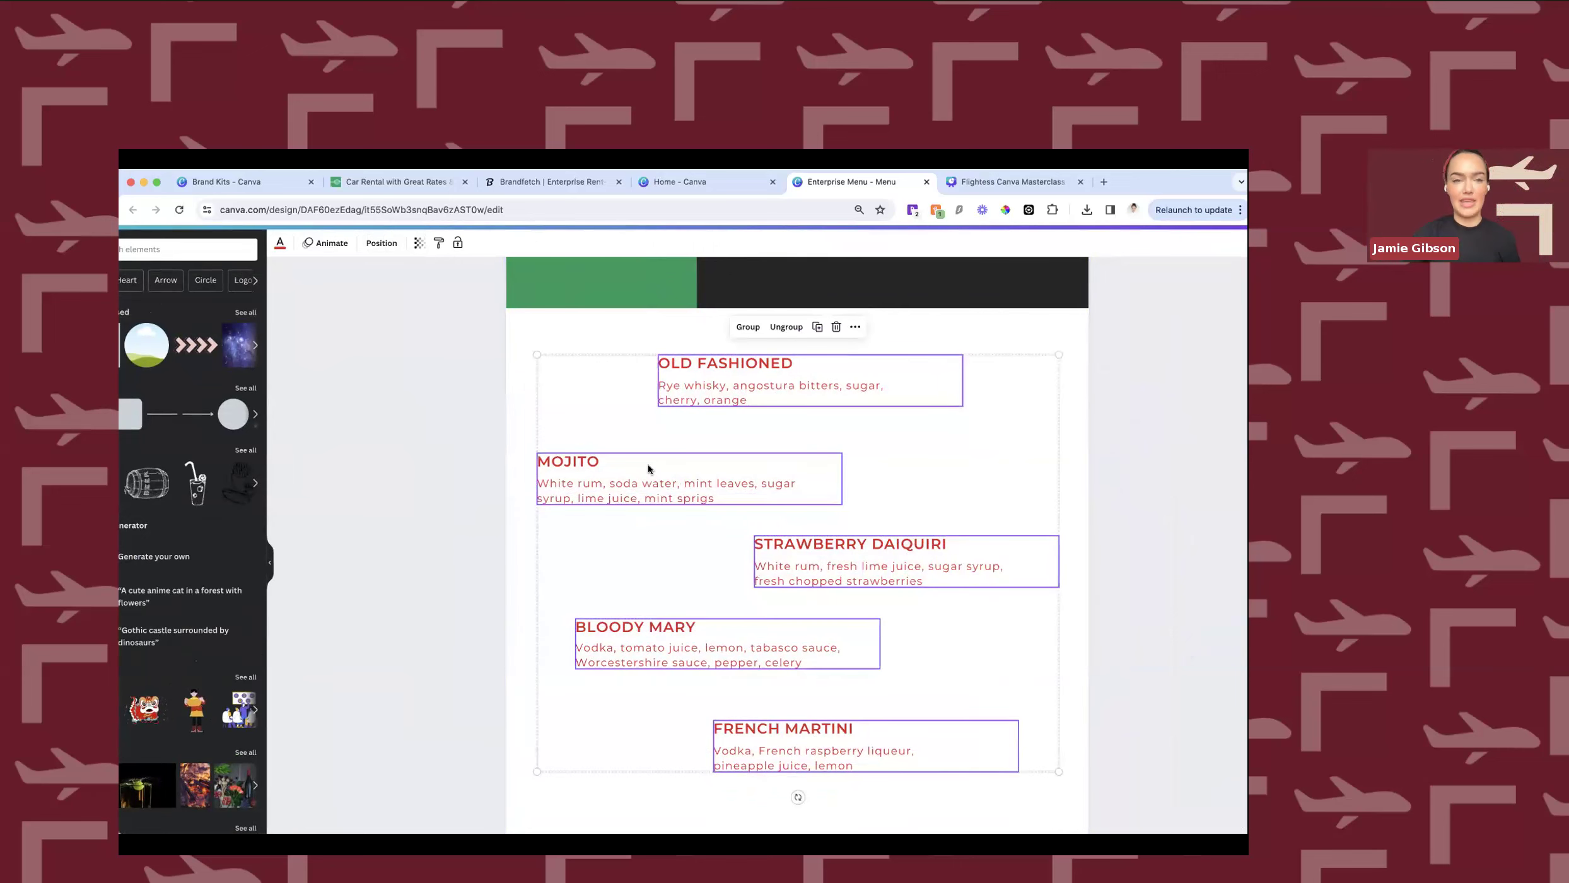
scroll(529, 342, up, 2)
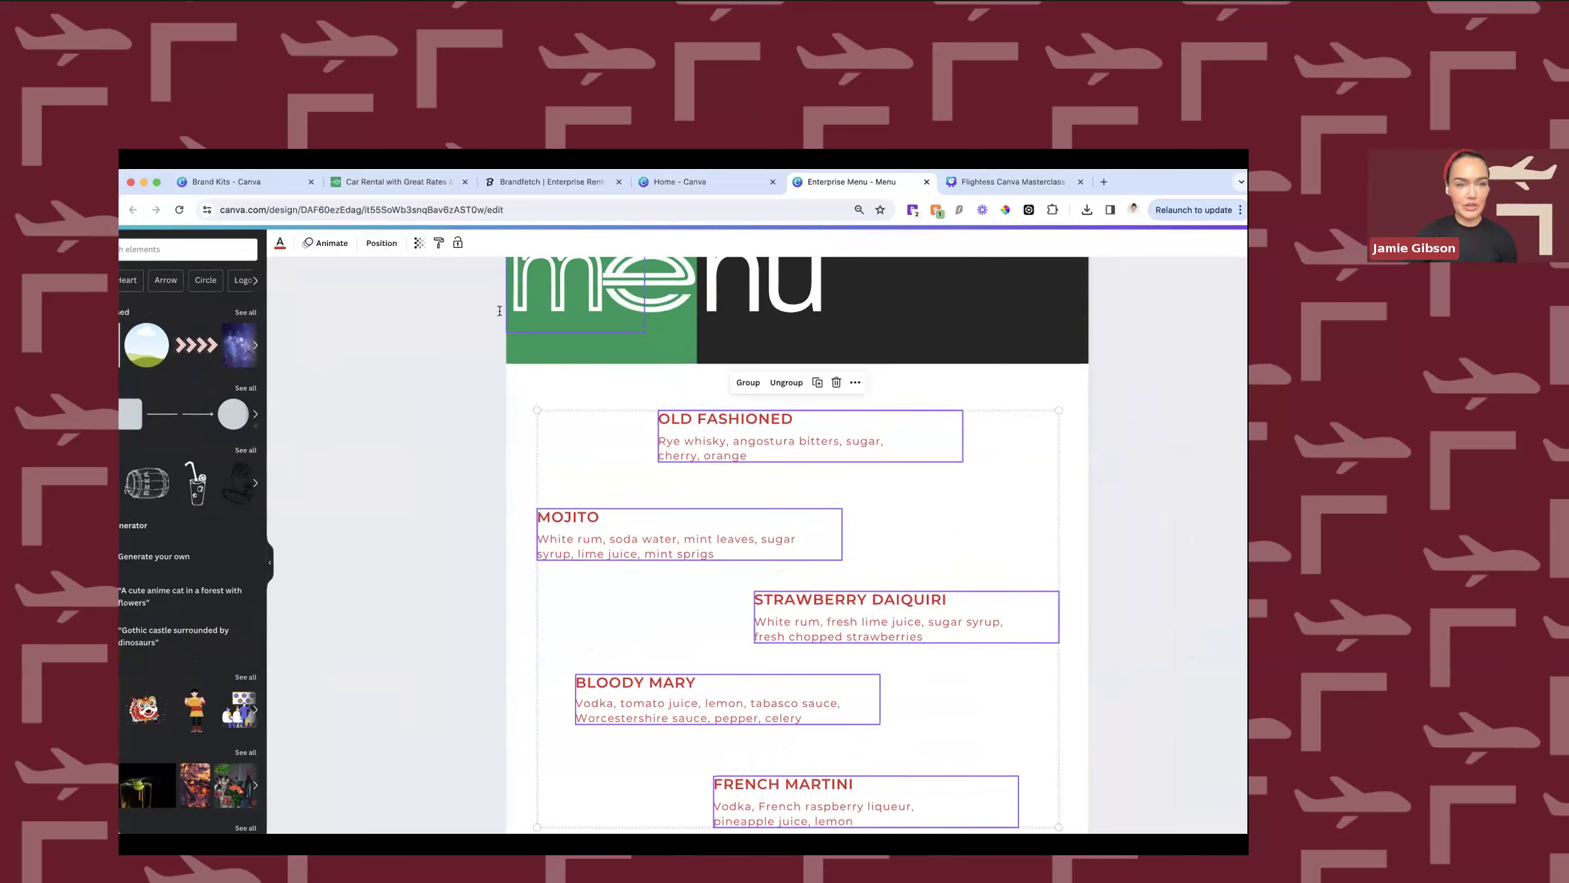
click(387, 244)
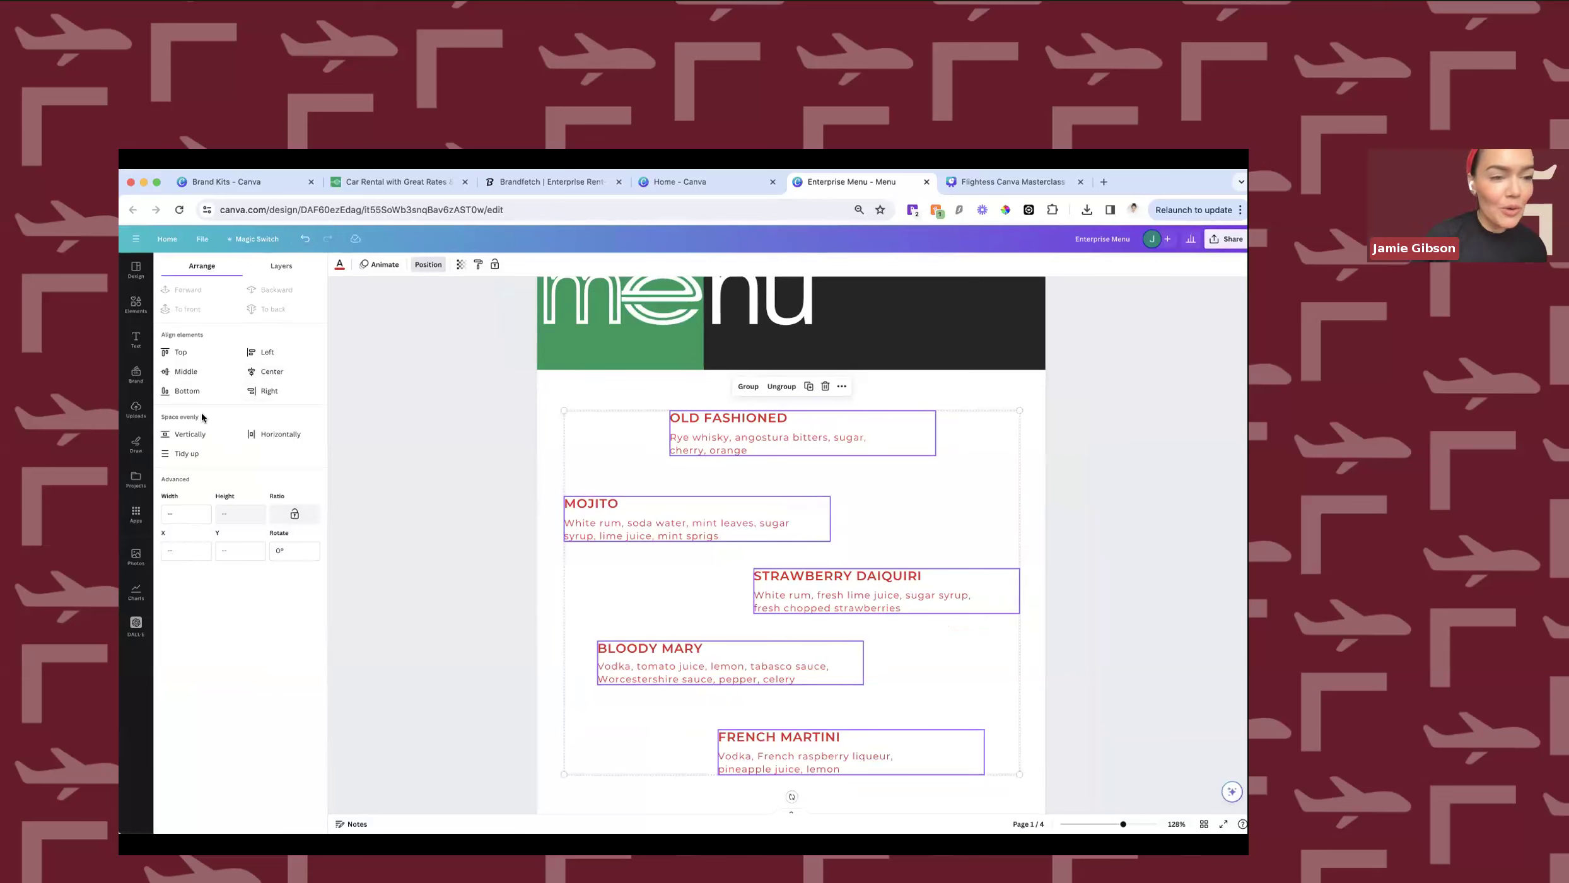
click(184, 454)
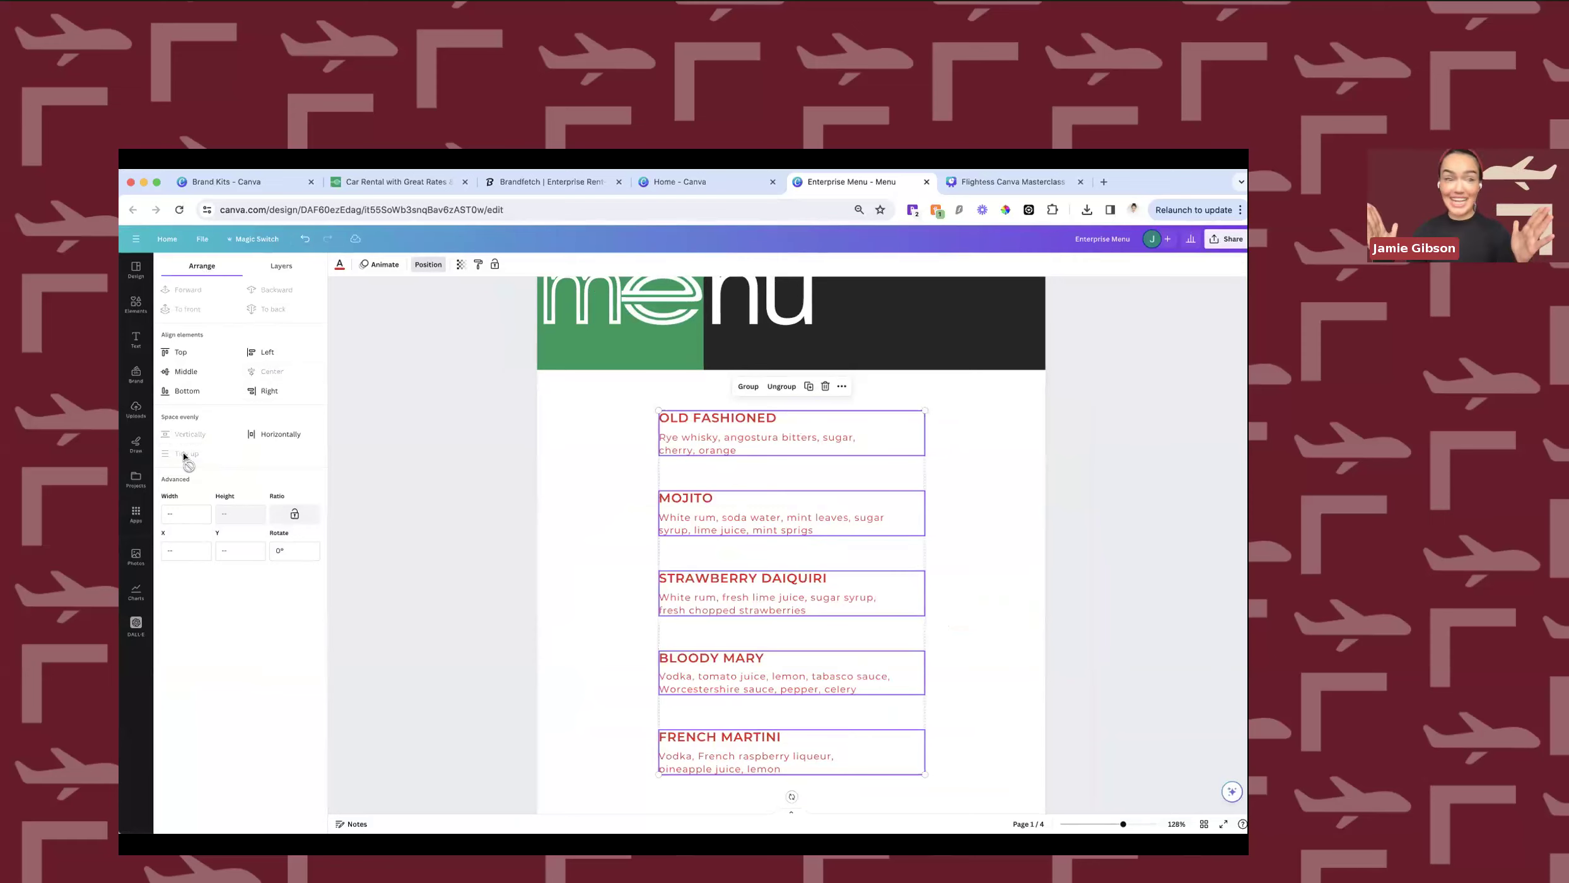
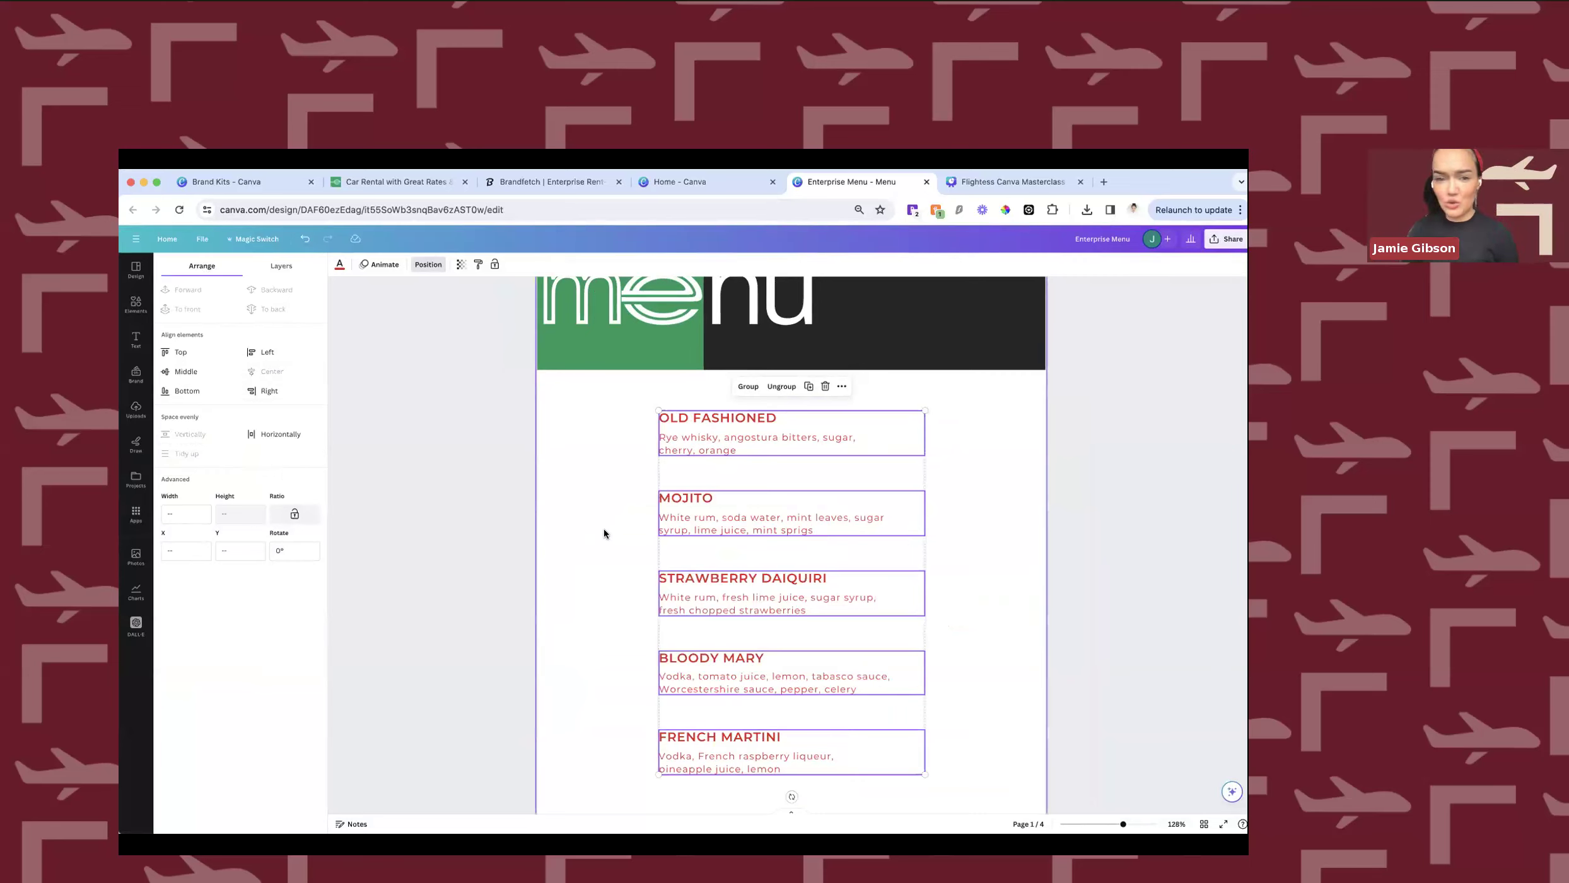
Ungroup all five drink groups on page 1 so each heading and description is separate.
click(568, 530)
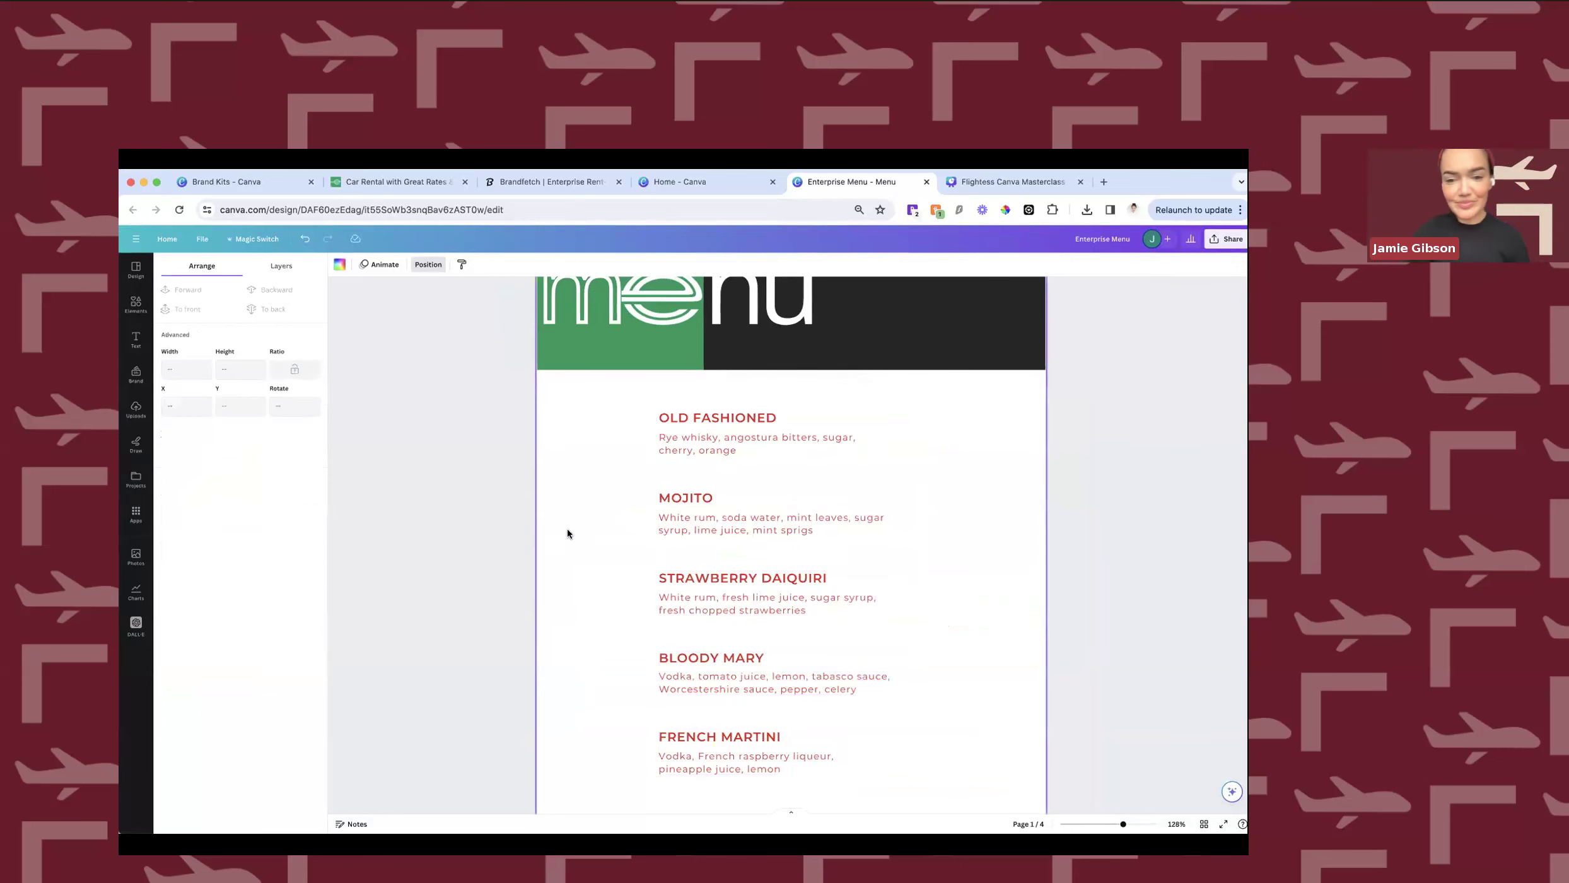
ctrl+scroll(745, 463, down, 5)
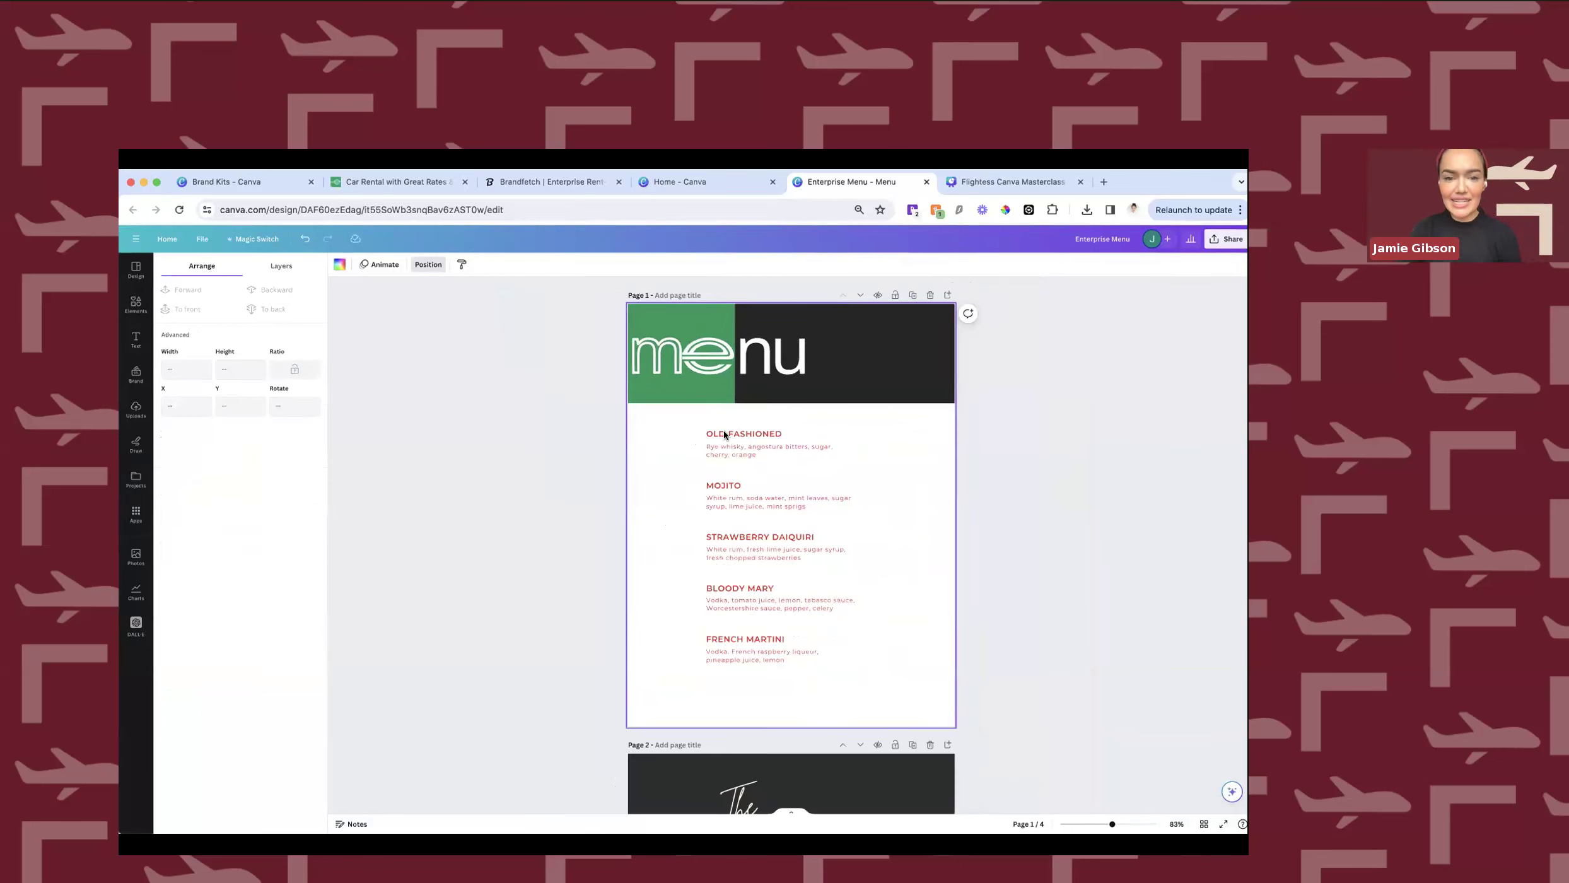
click(743, 451)
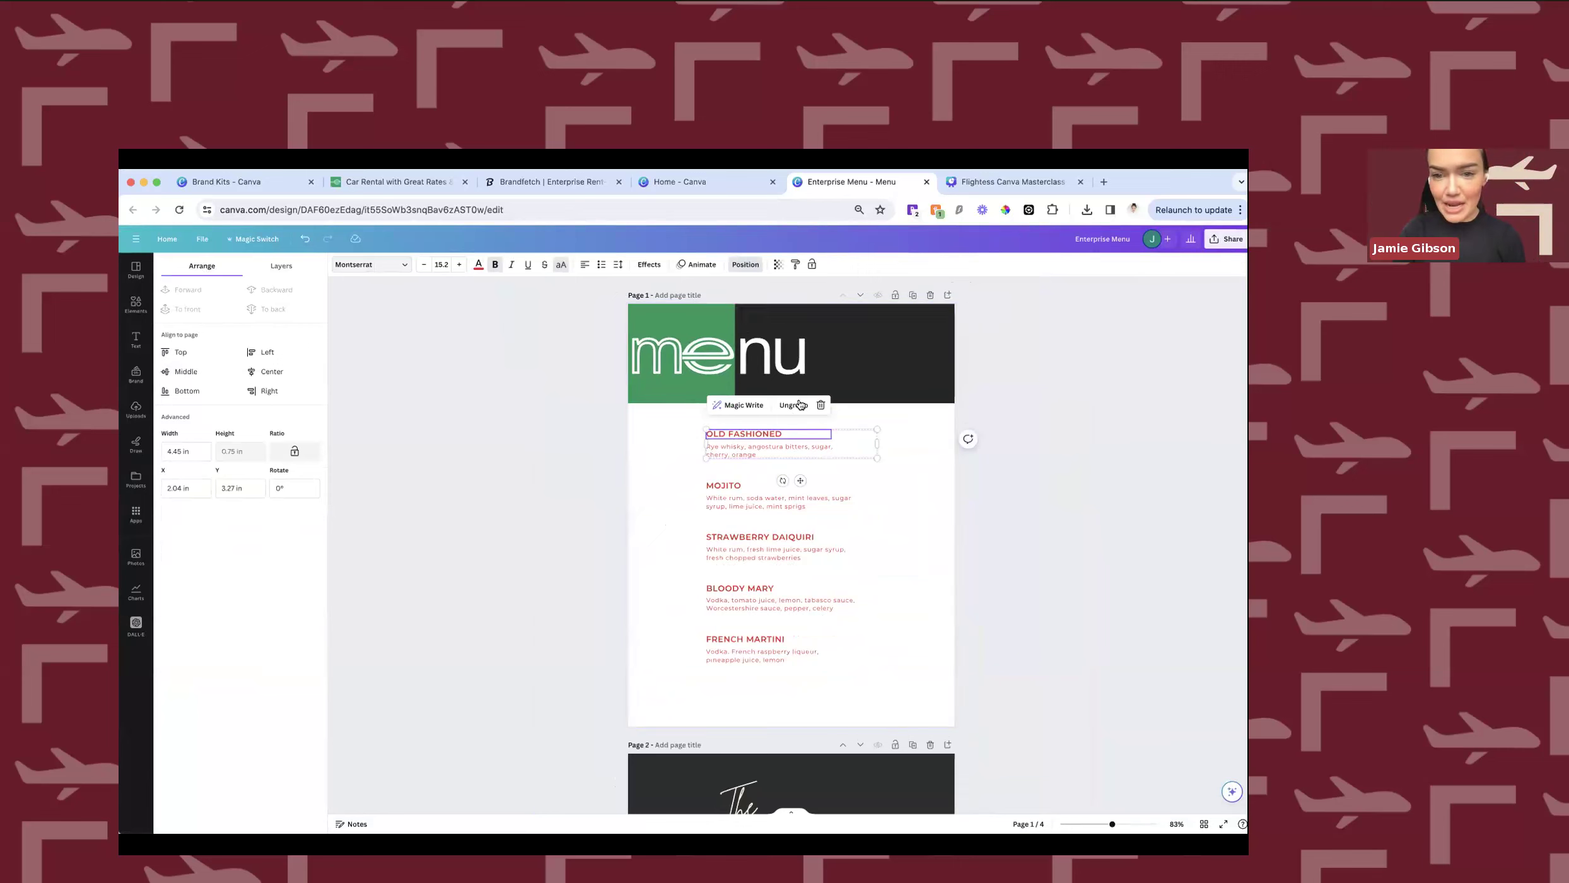
click(654, 441)
click(715, 487)
click(793, 456)
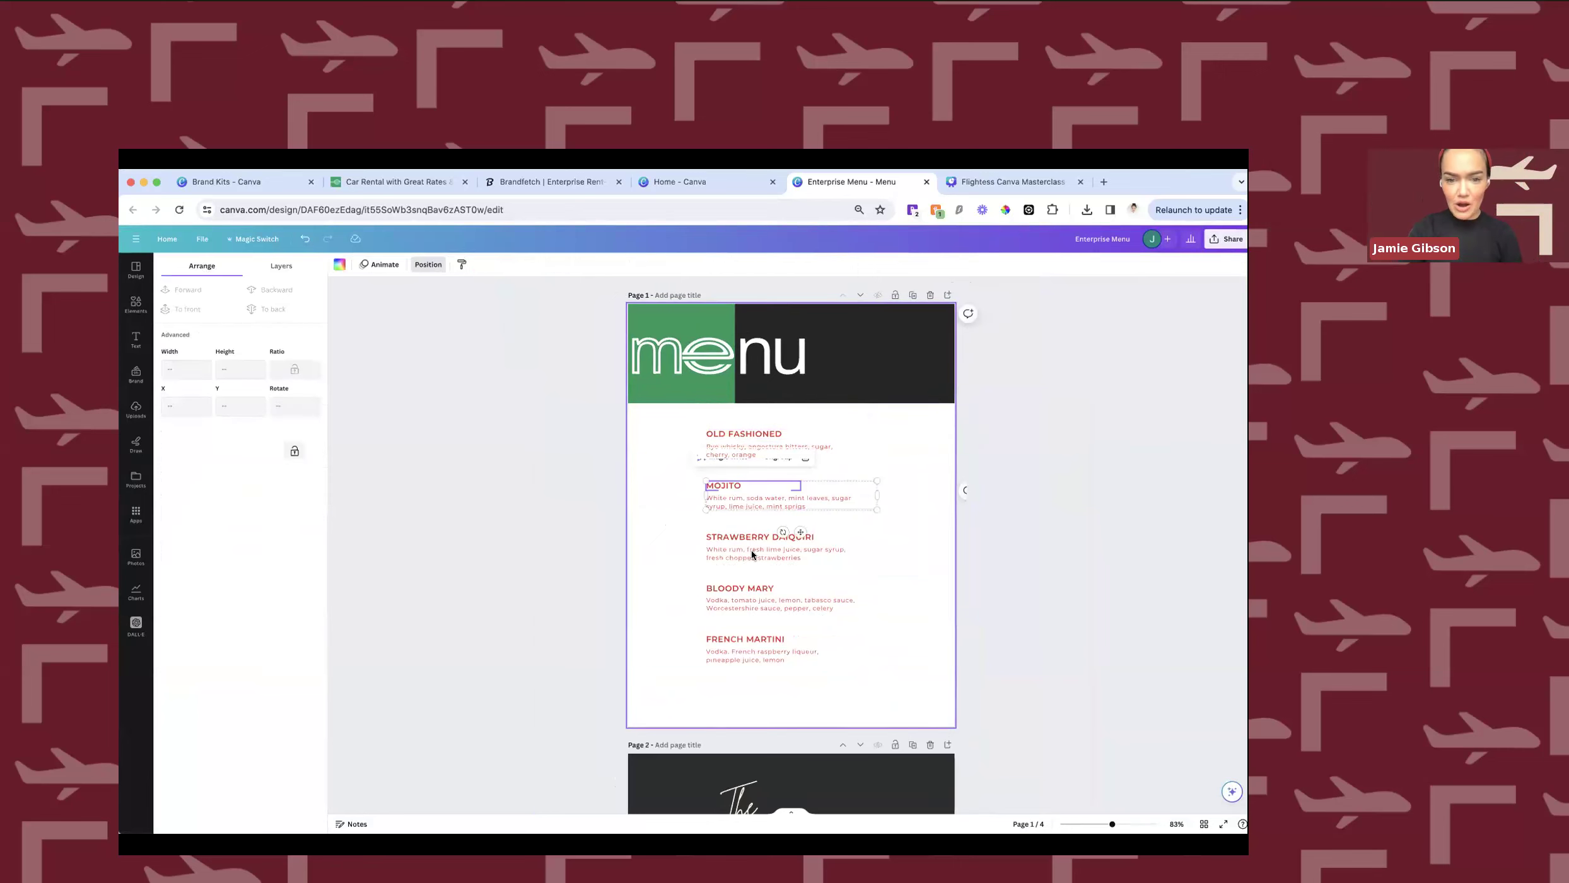
click(808, 546)
click(799, 509)
click(743, 591)
click(794, 561)
click(755, 642)
click(798, 611)
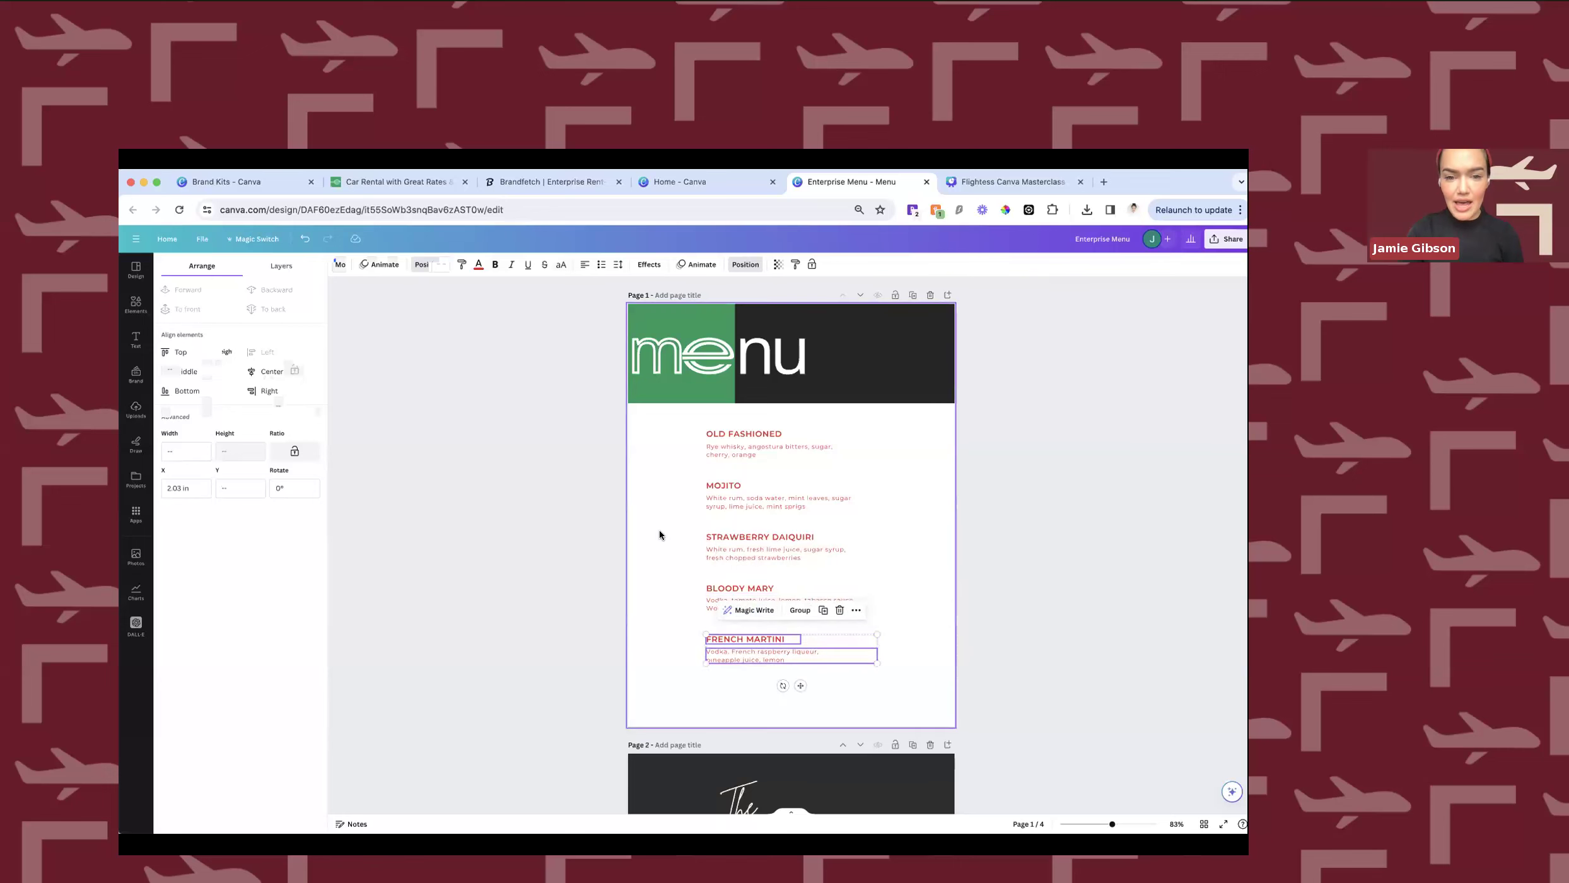
click(660, 530)
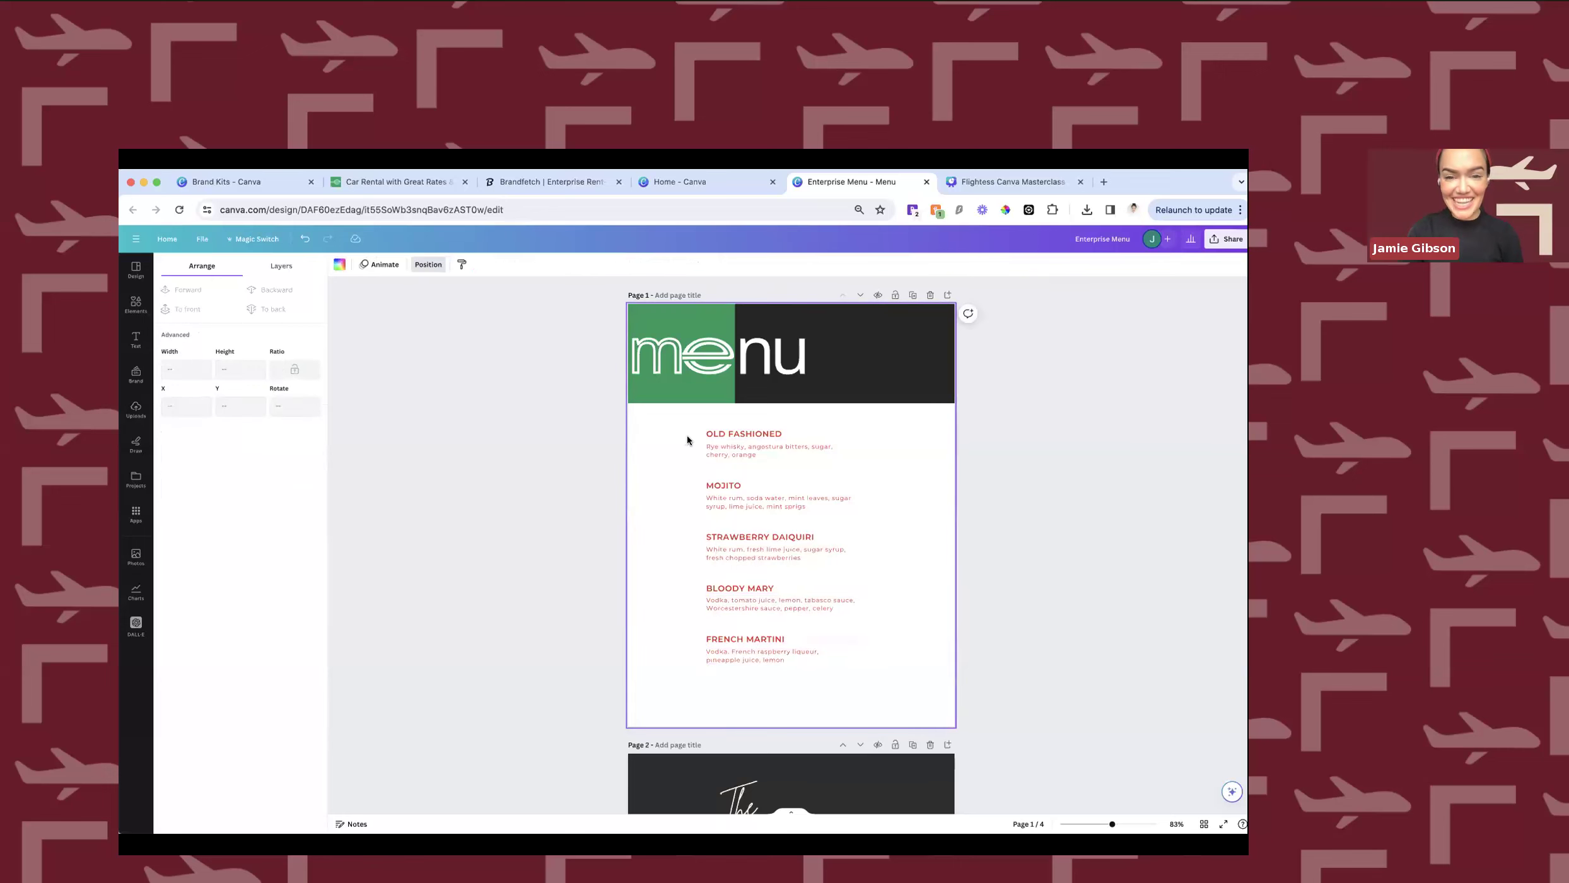
Replace the Old Fashioned heading with STARTERS and the Mojito heading with SALADS.
scroll(686, 434, up, 5)
double_click(719, 432)
text(STARTERS)
double_click(688, 510)
text(M)
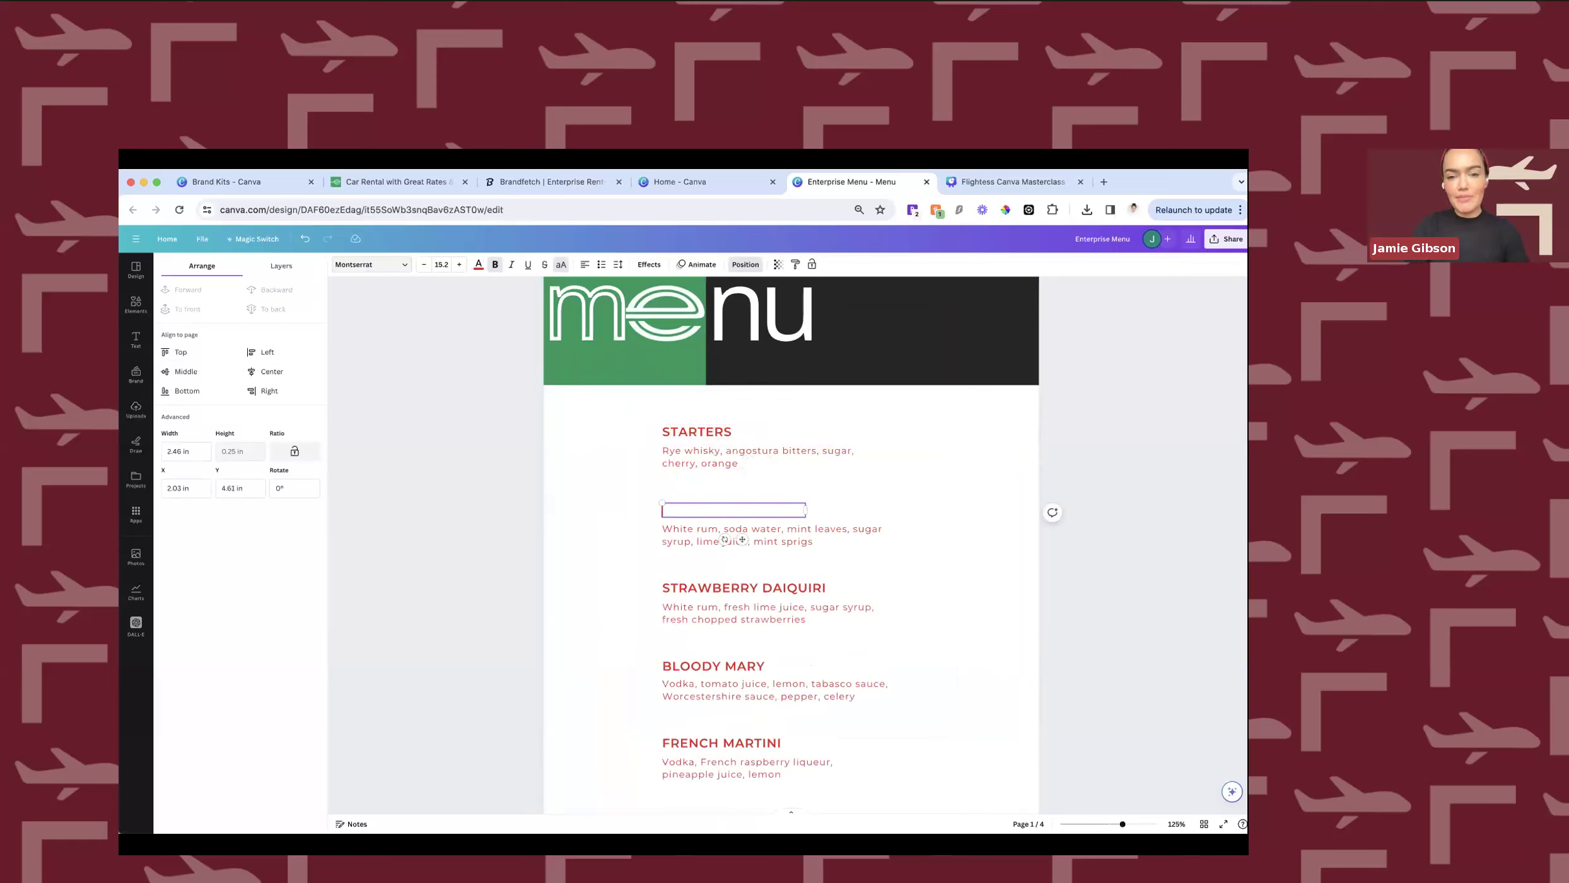
text(ALADS)
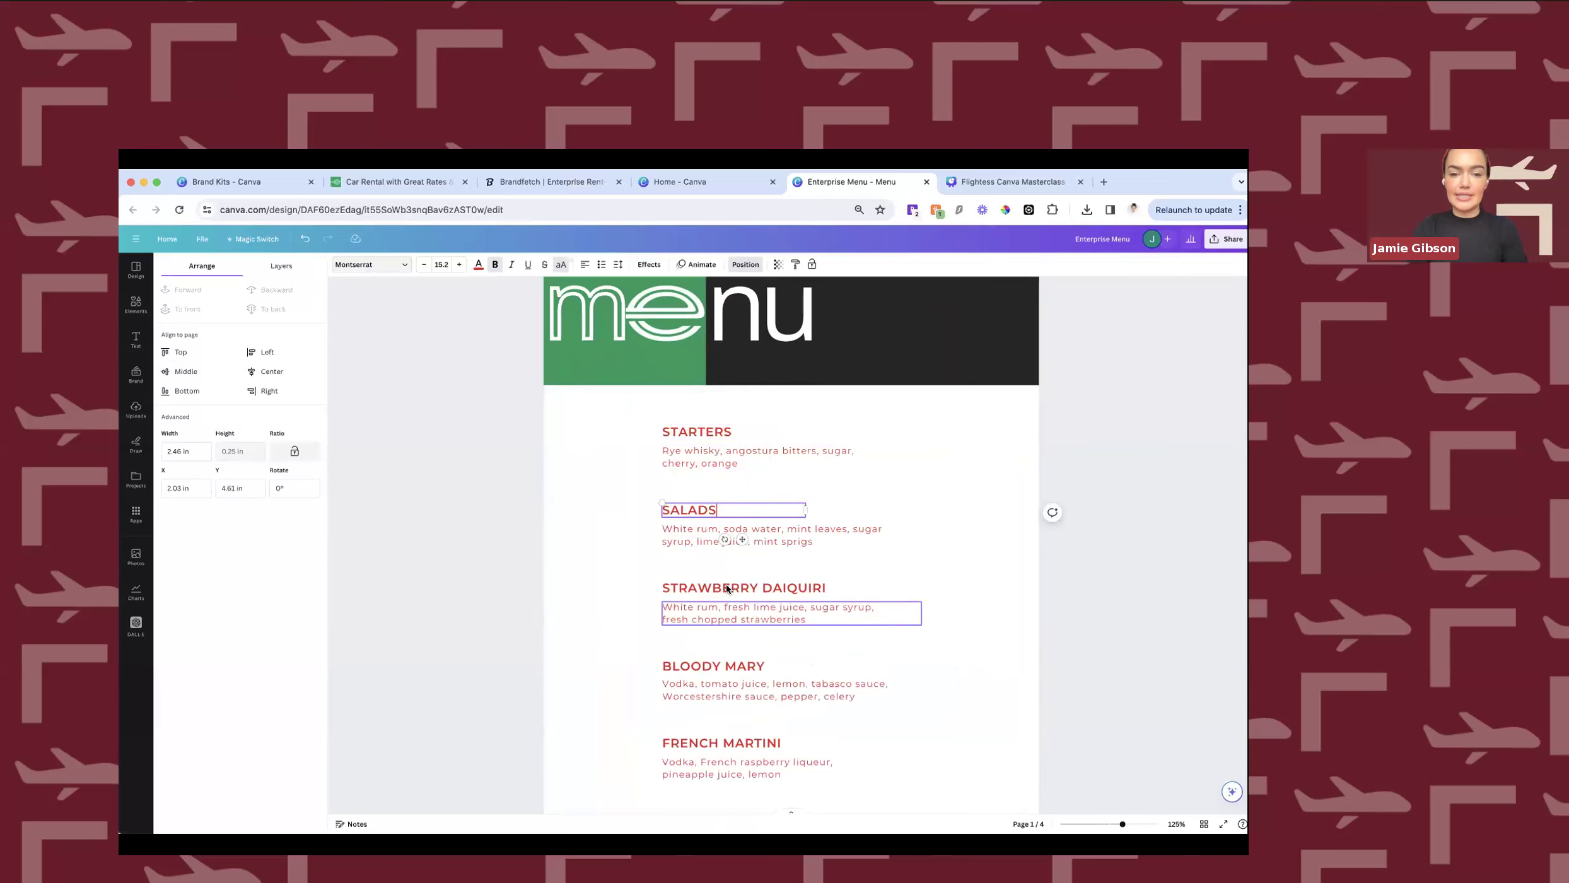
Replace the Strawberry Daiquiri, Bloody Mary and French Martini headings with SOUPS, MAINS and SIDES.
double_click(744, 587)
text(SOUPS)
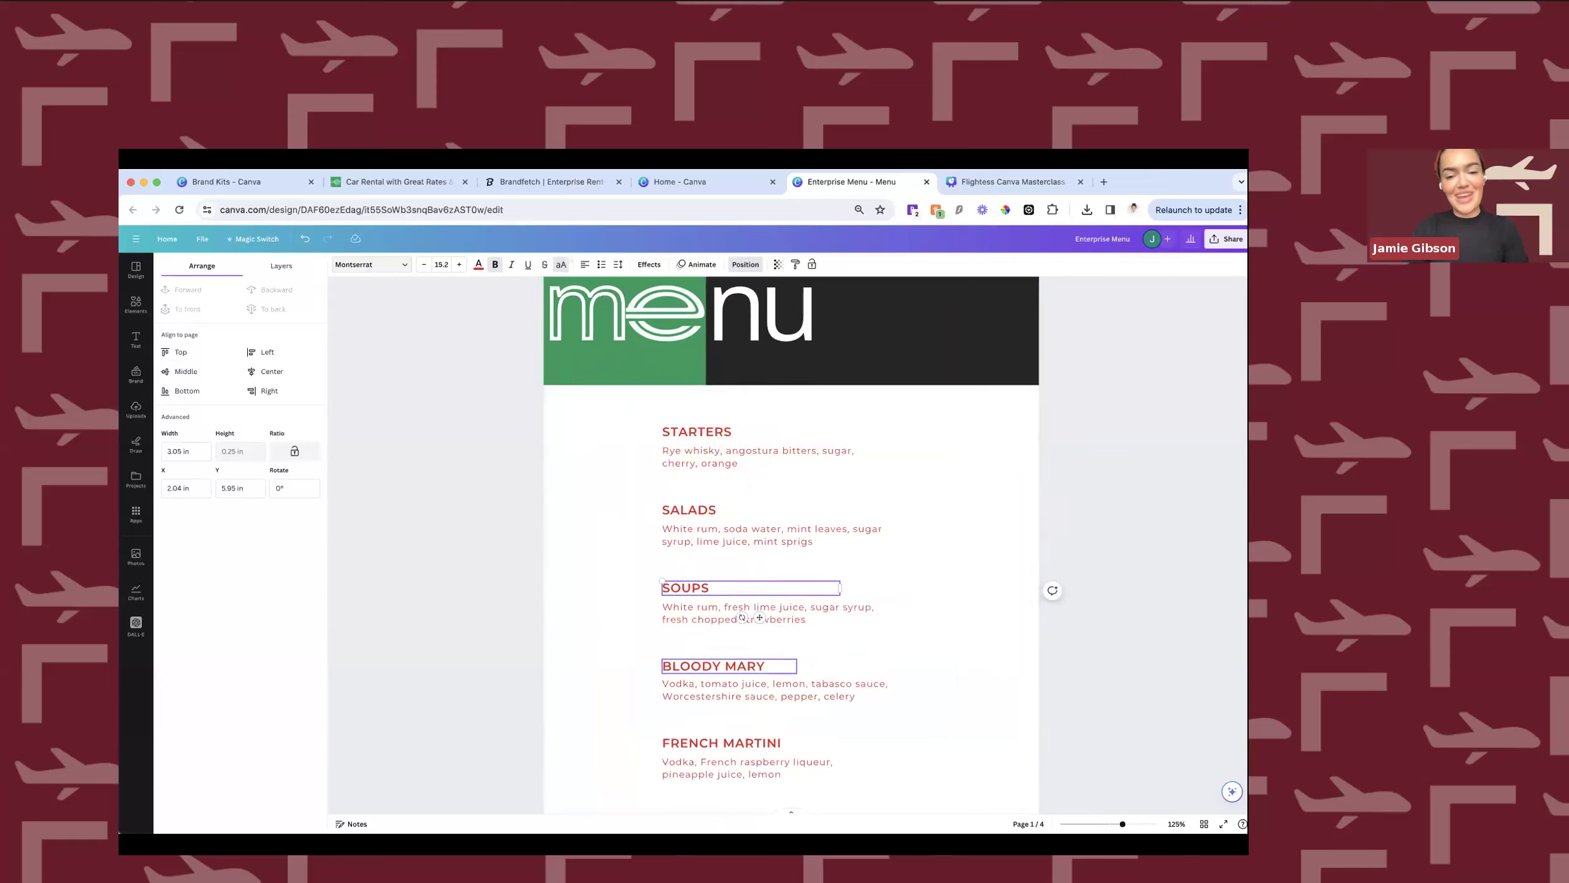
double_click(713, 666)
text(MAINS)
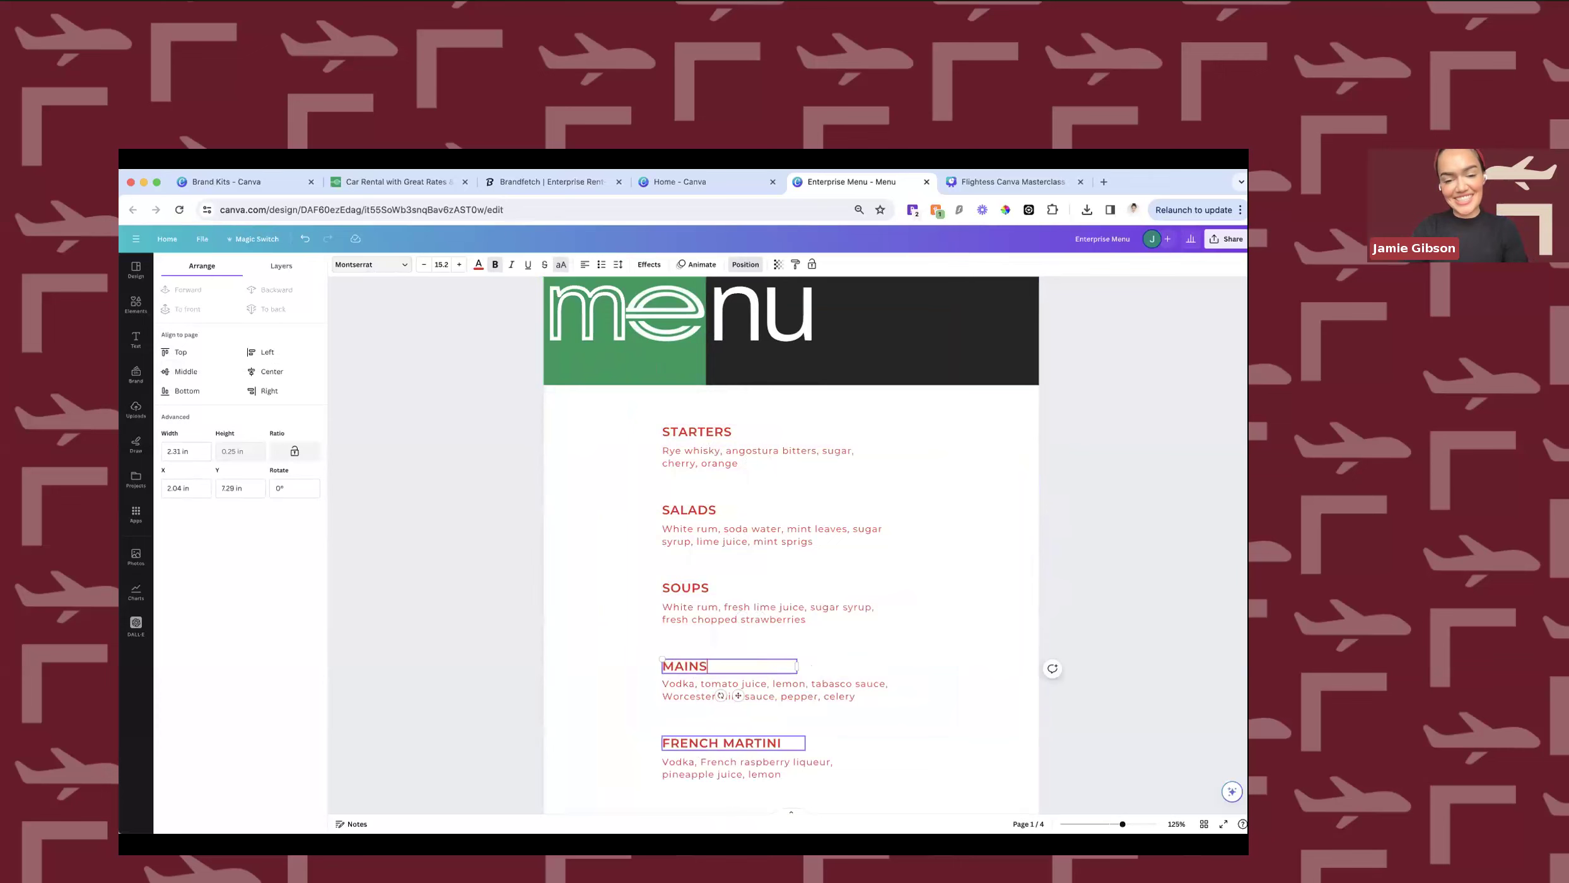
double_click(697, 744)
text(SIDES)
scroll(643, 720, down, 3)
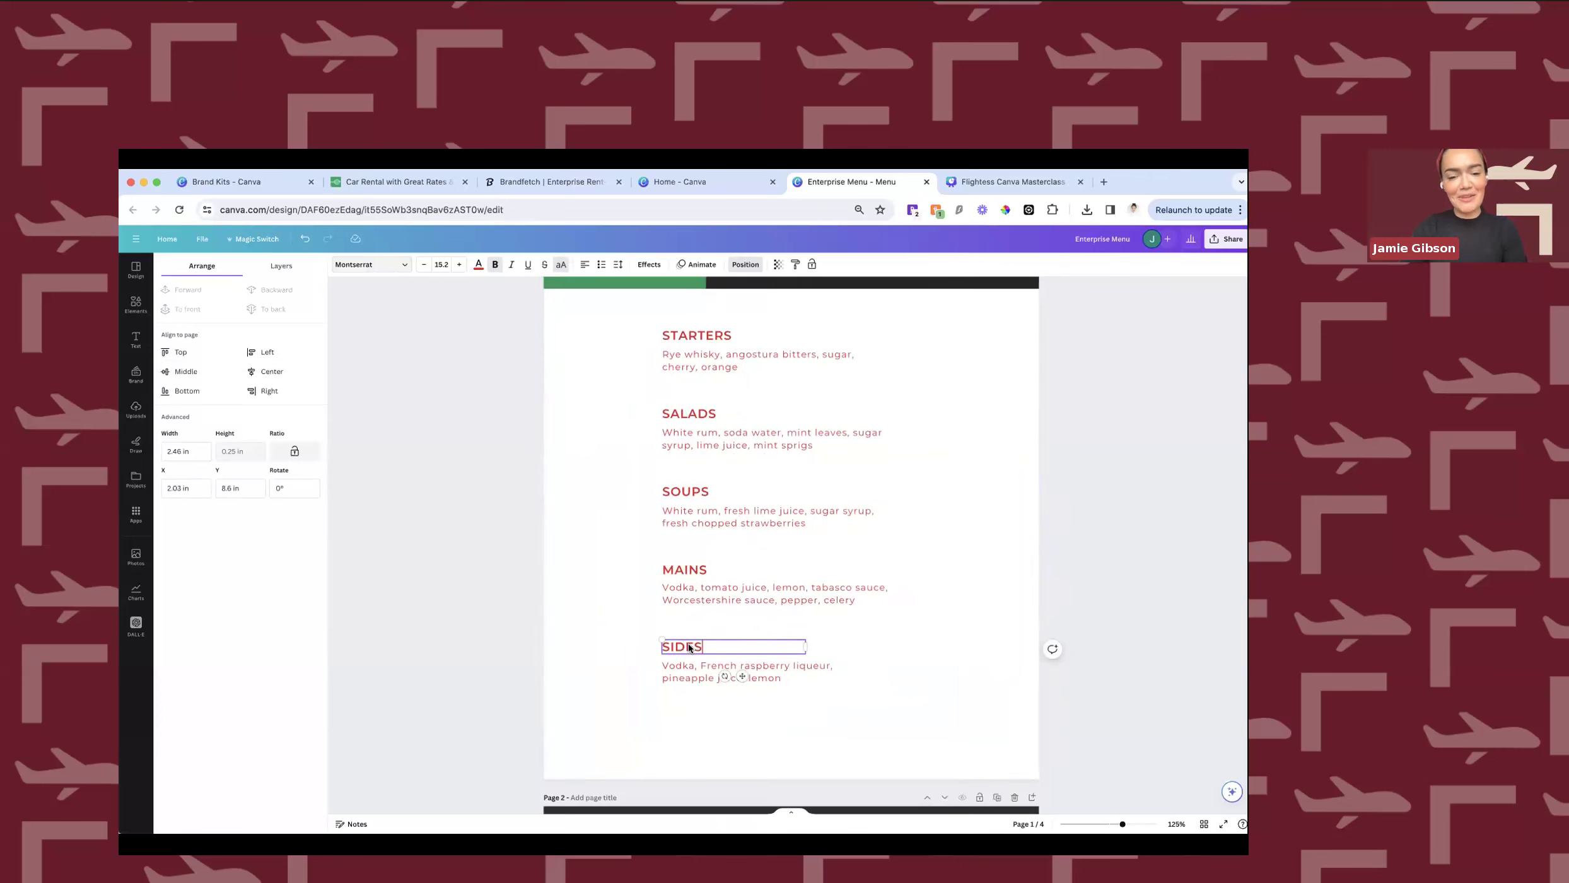
Duplicate the SIDES heading below its section and change the copy's text to DESSERT.
drag(689, 645, 688, 710)
double_click(688, 710)
text(DESSERT)
click(585, 682)
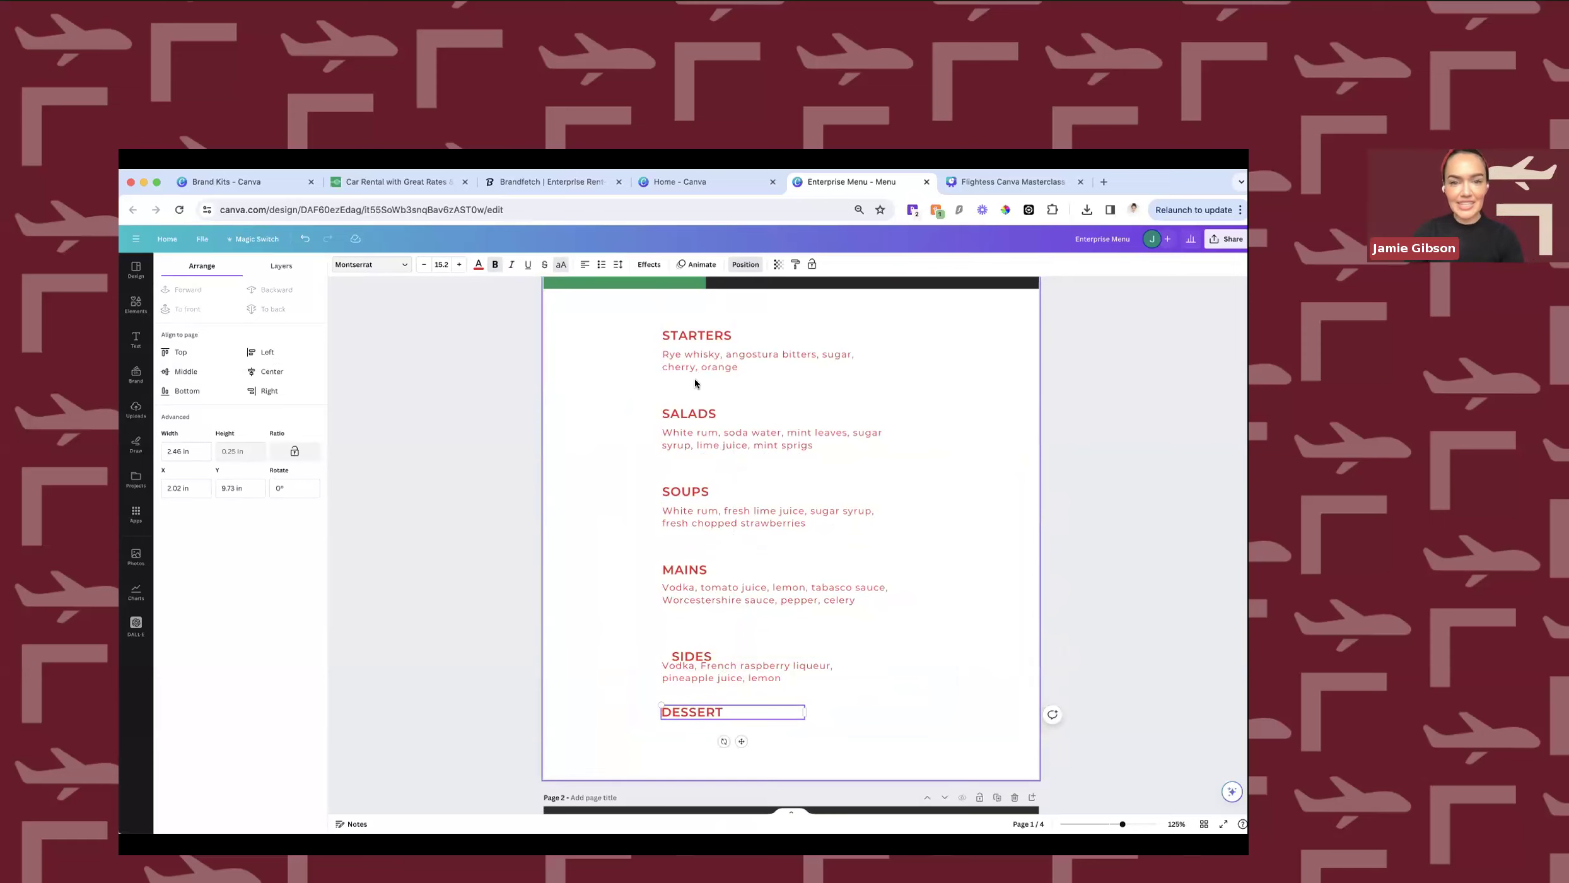
Recolour the STARTERS heading with the Enterprise brand green and apply the colour change to all matching red text.
click(685, 338)
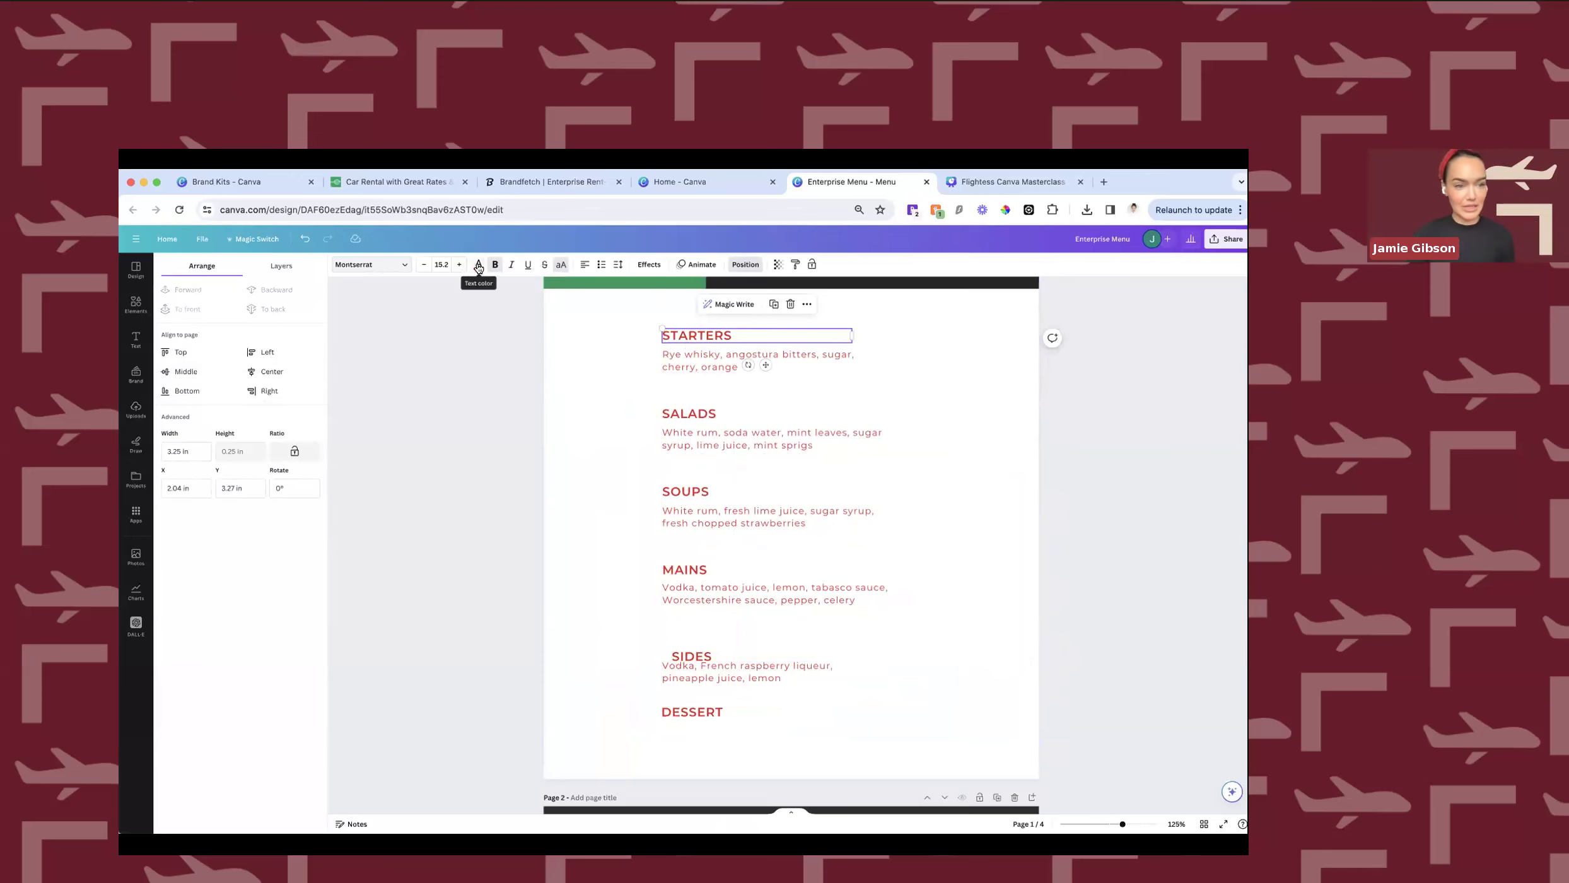
click(478, 265)
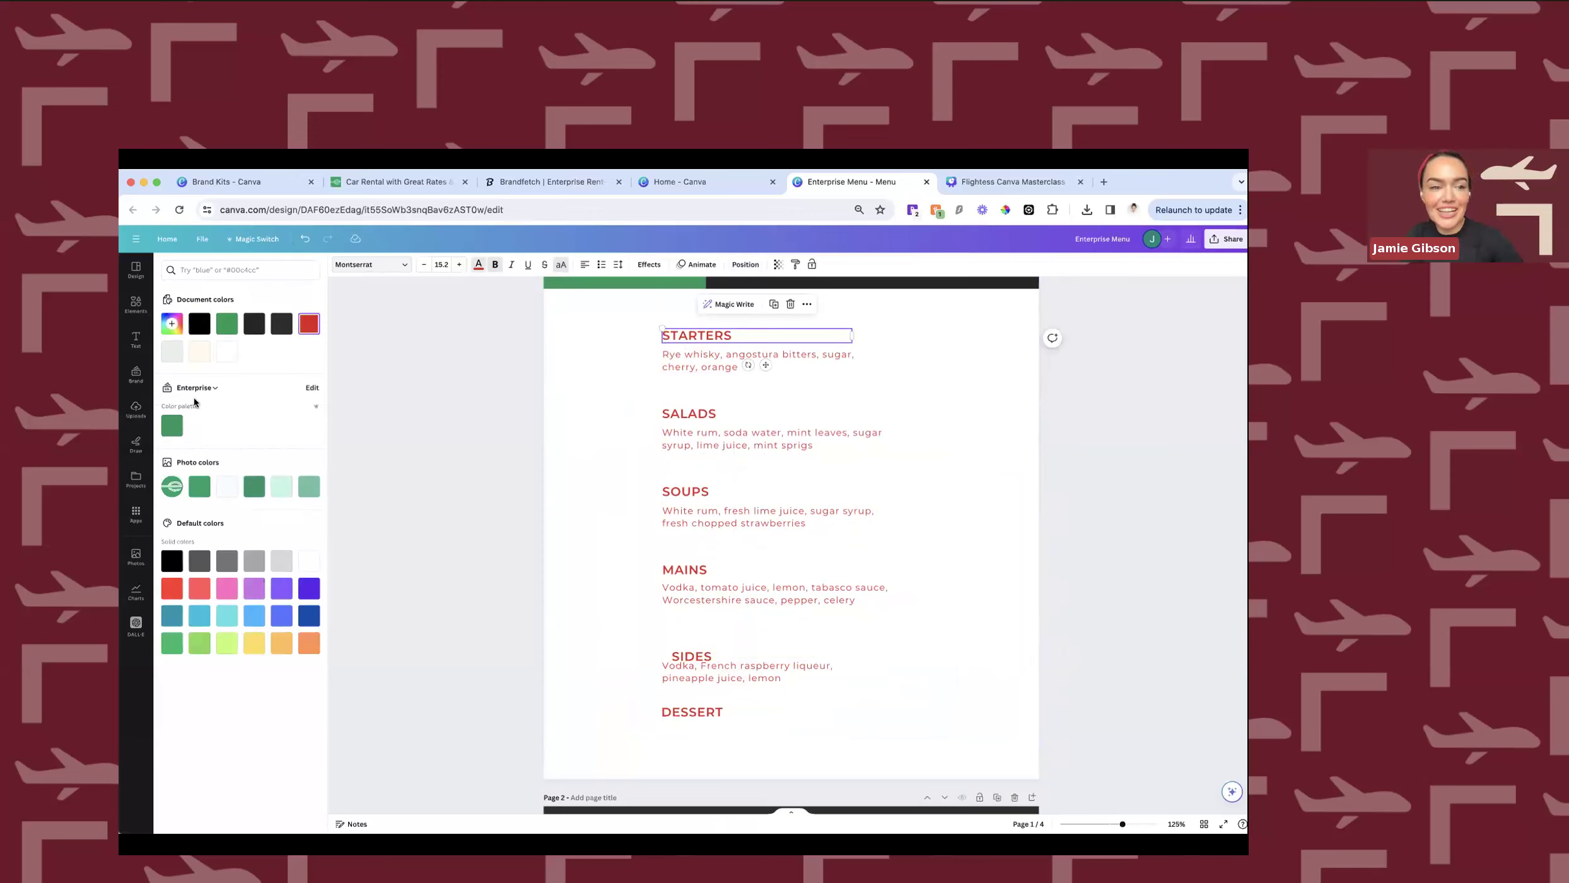
click(178, 426)
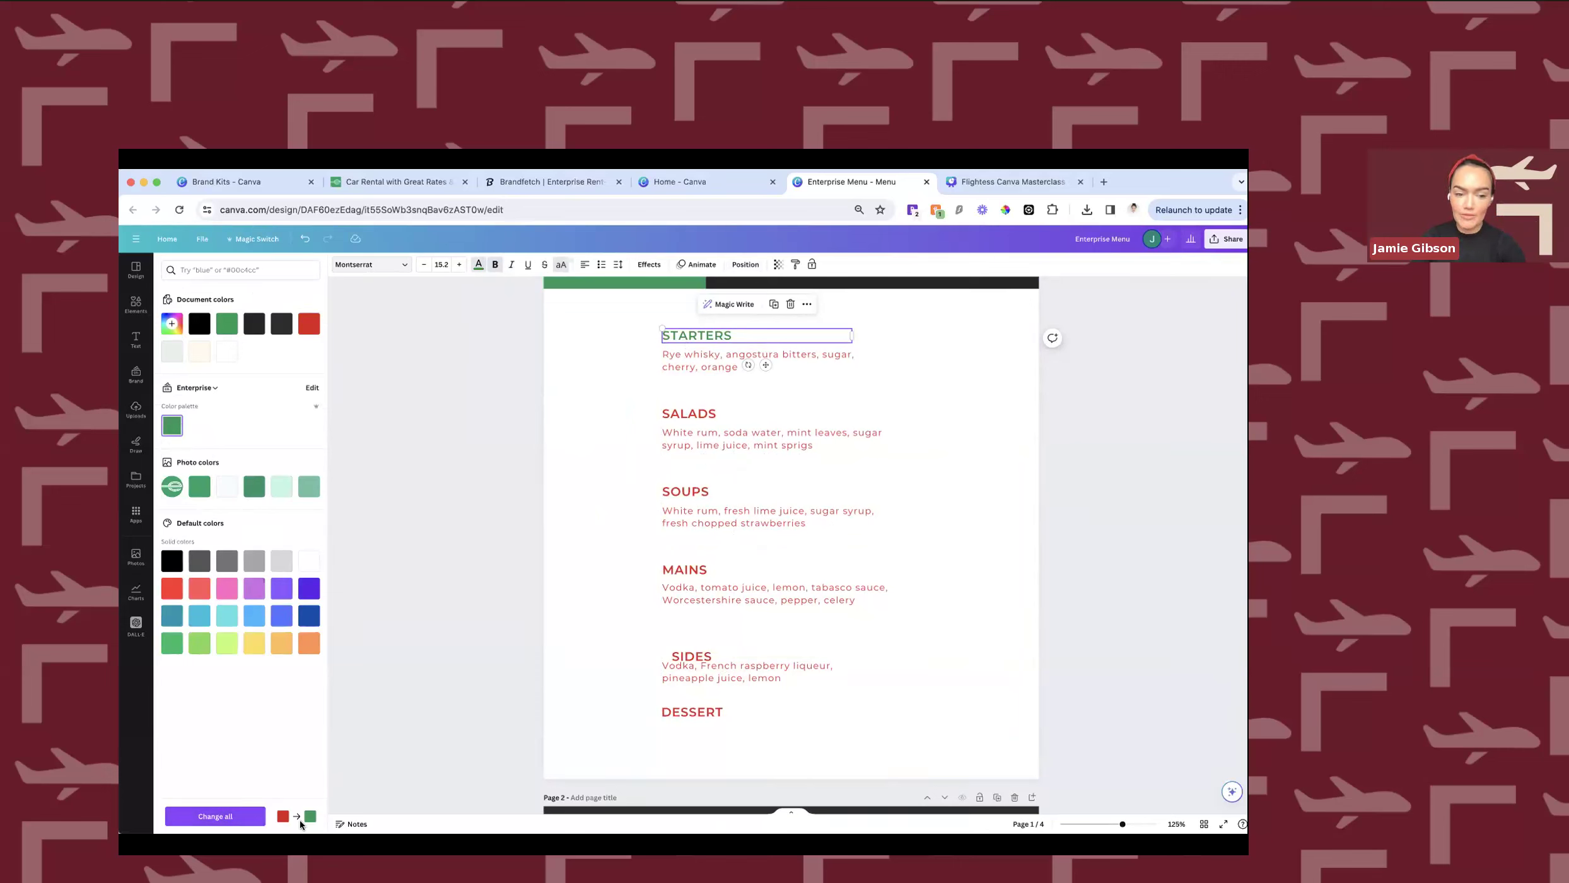
click(225, 816)
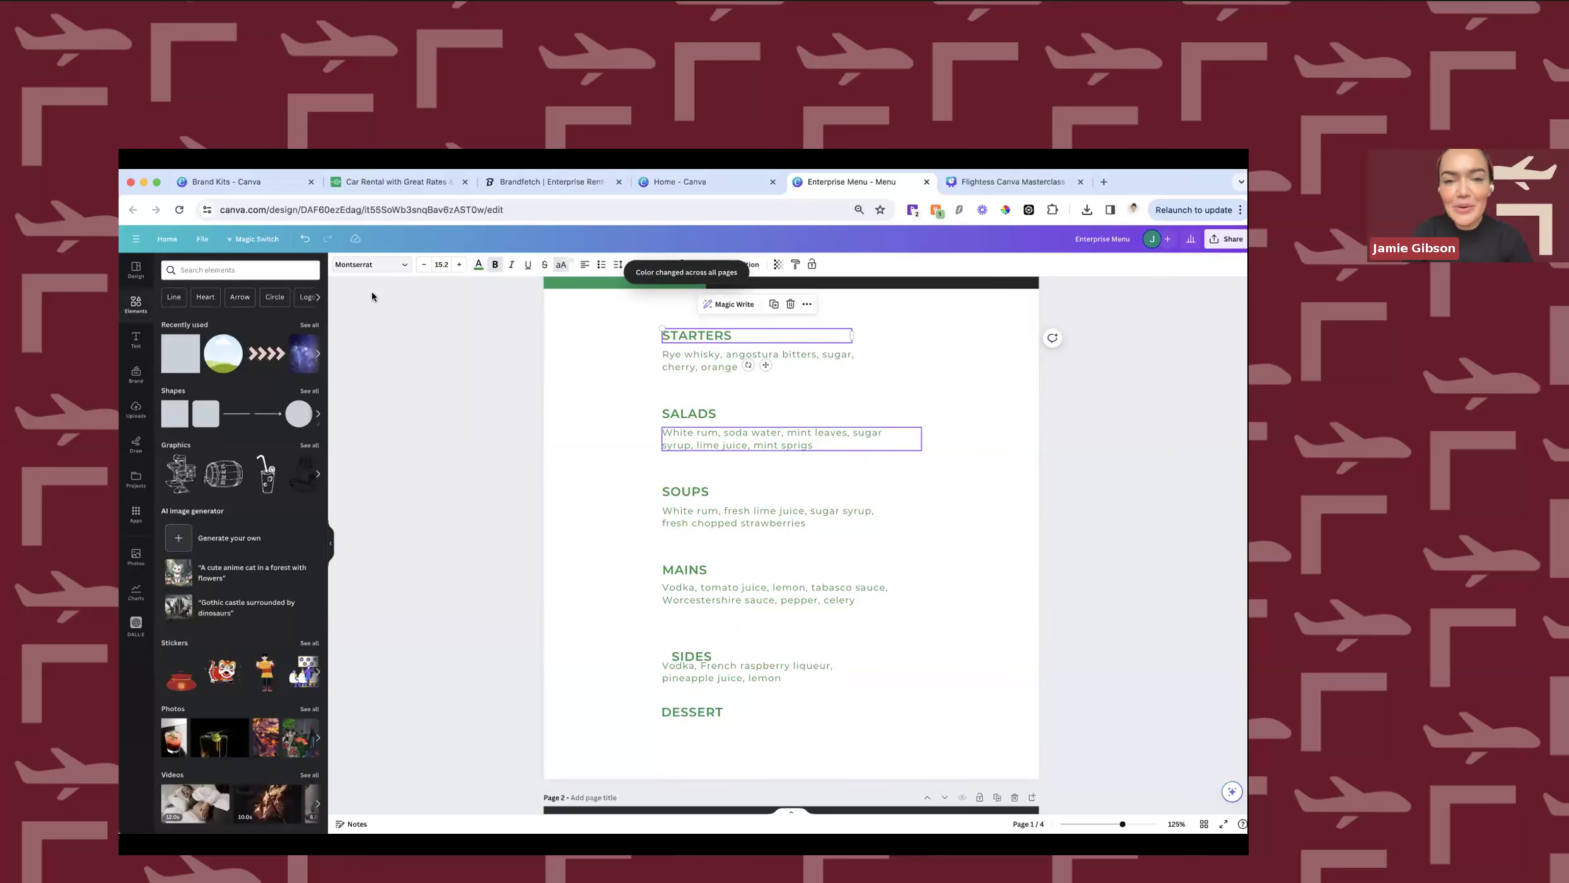
Replace the Montserrat font with Open Sans across the whole design.
click(389, 266)
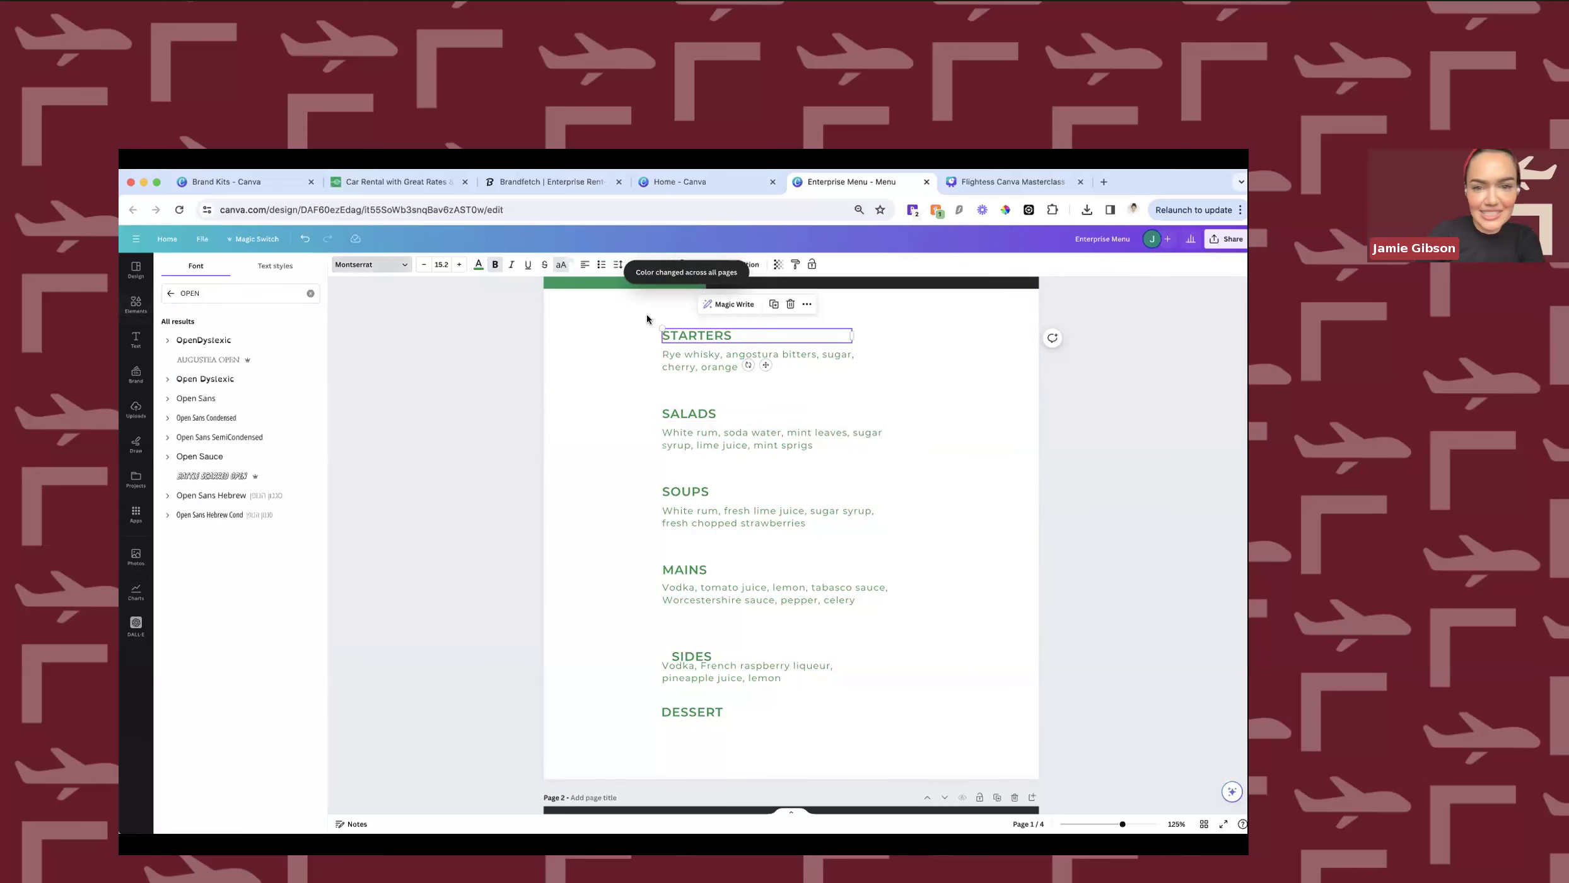
scroll(792, 387, up, 3)
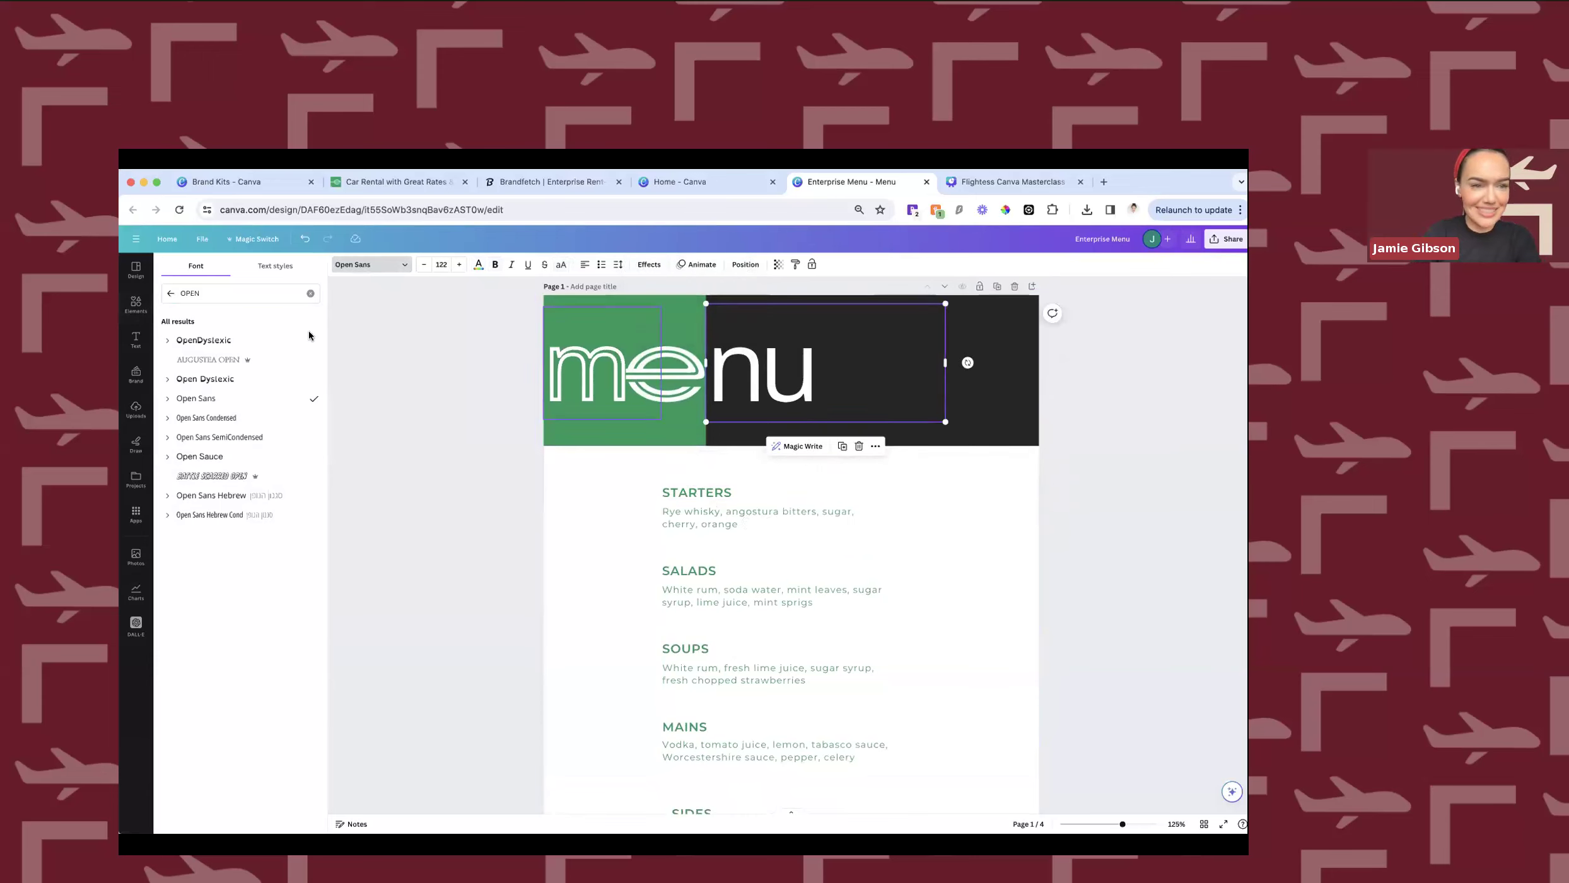
click(229, 399)
click(522, 636)
scroll(681, 631, up, 5)
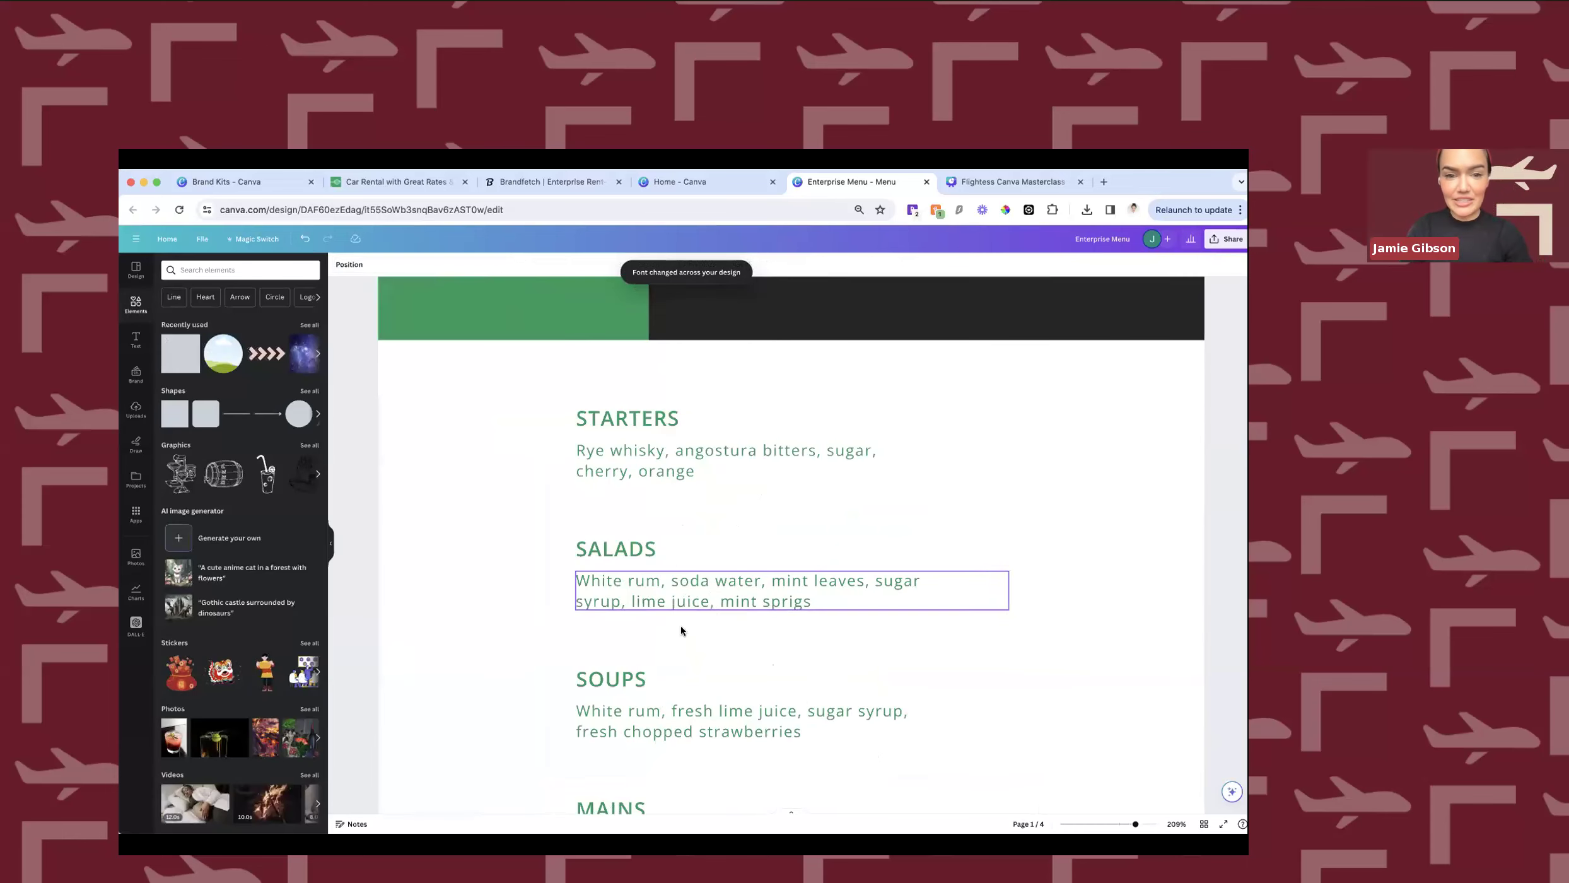
scroll(388, 552, down, 5)
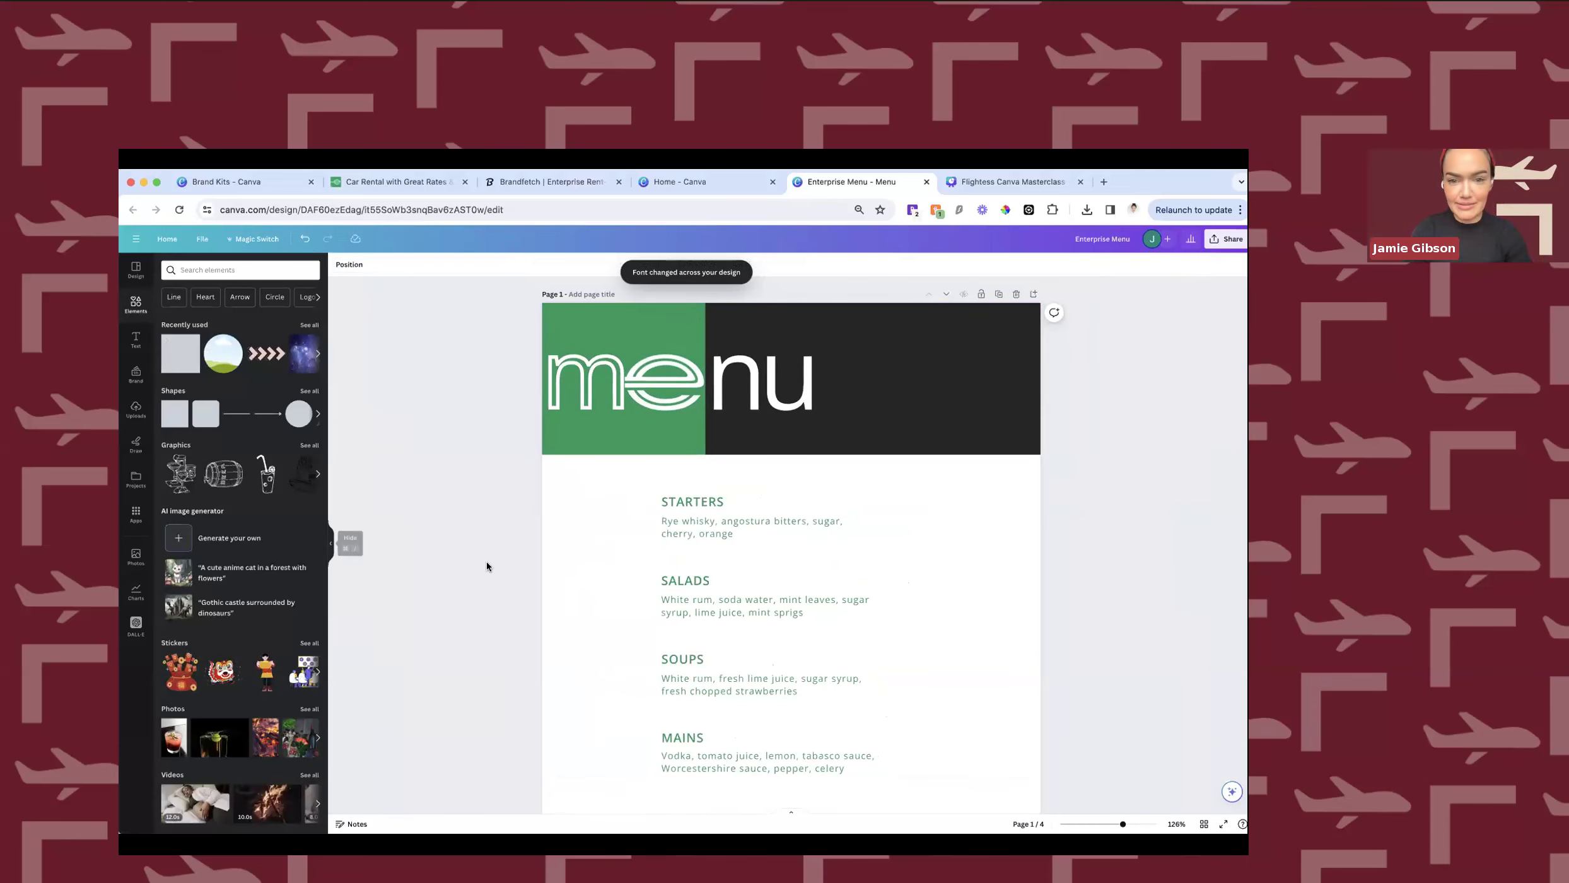
Align the SIDES heading above its description and shift all page 1 menu sections towards the page's left margin.
scroll(487, 566, down, 4)
scroll(690, 564, down, 2)
scroll(690, 563, up, 2)
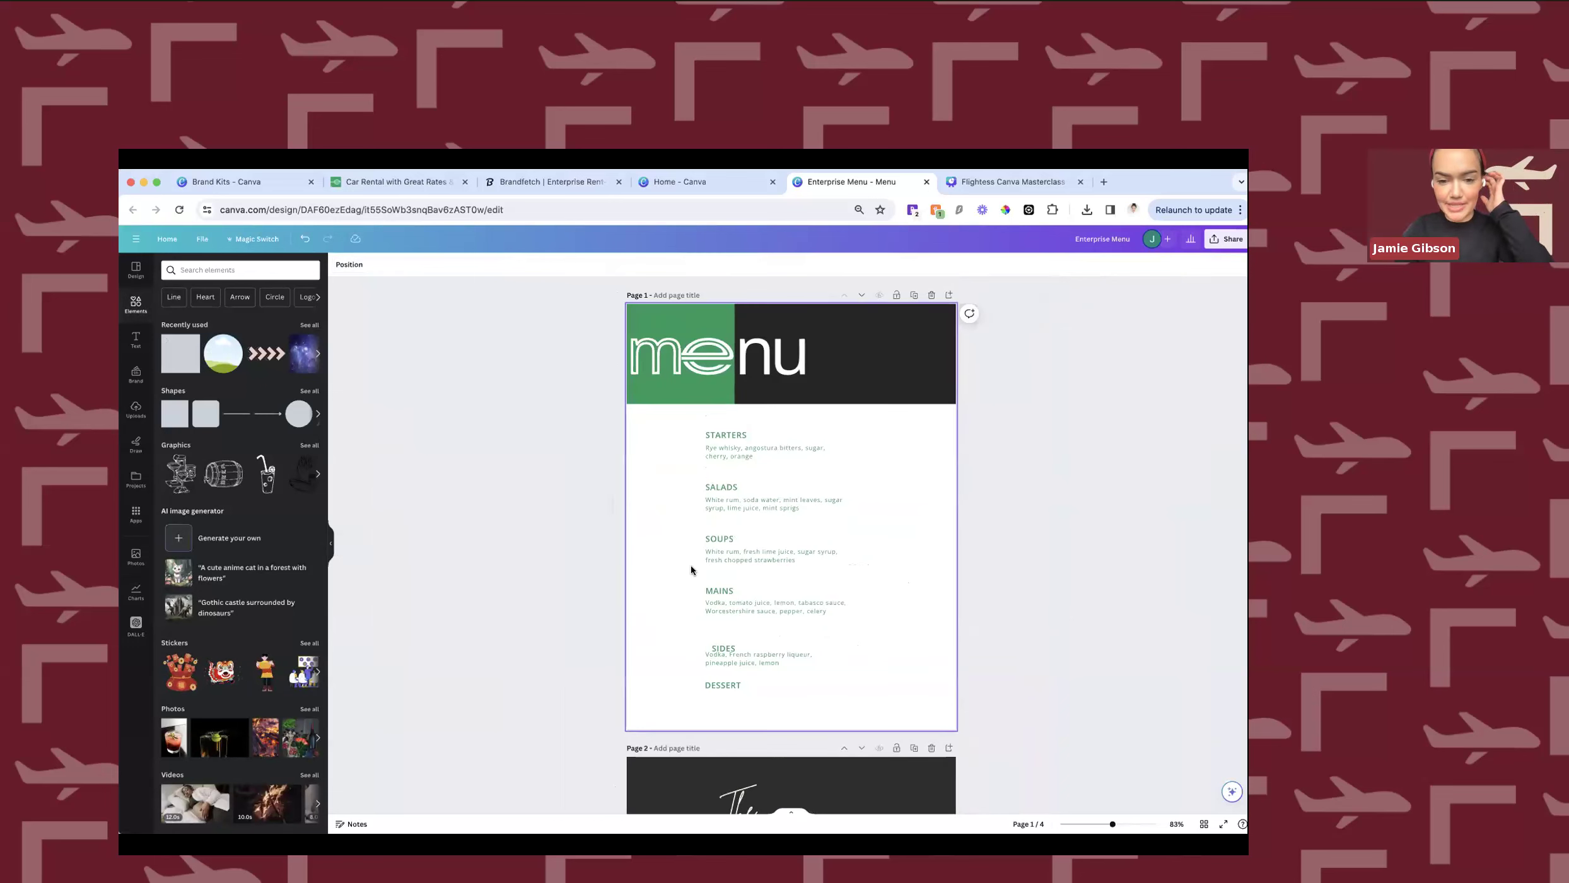
drag(723, 648, 880, 670)
click(659, 416)
drag(657, 421, 860, 692)
drag(814, 662, 769, 658)
click(886, 620)
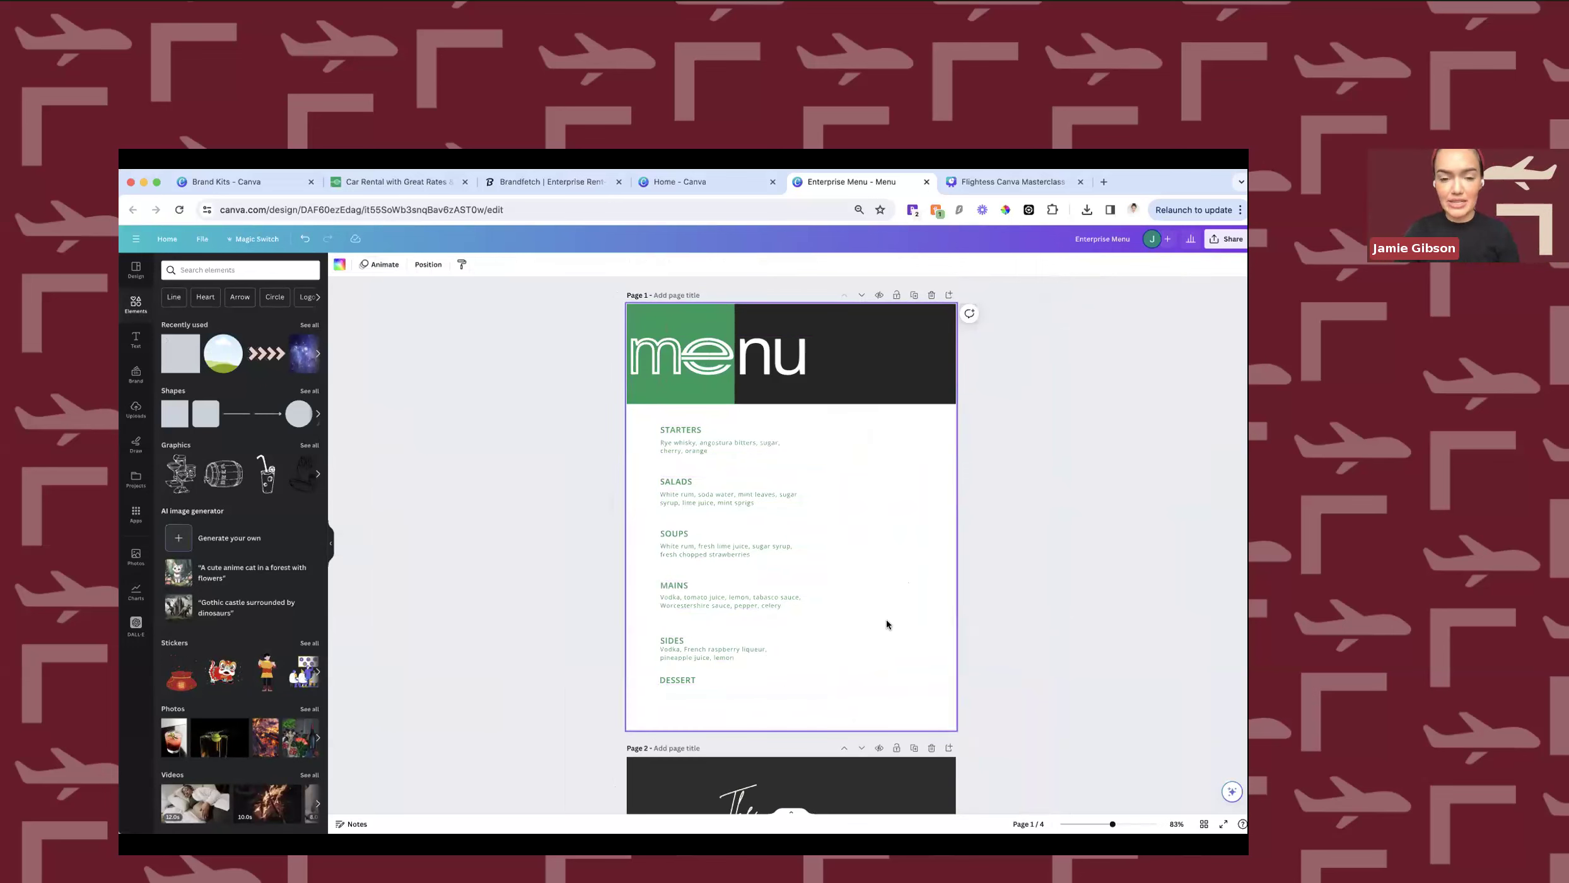
Move the SALADS, SOUPS, MAINS, SIDES and DESSERT sections down together to leave more room under STARTERS.
scroll(812, 494, up, 5)
click(710, 415)
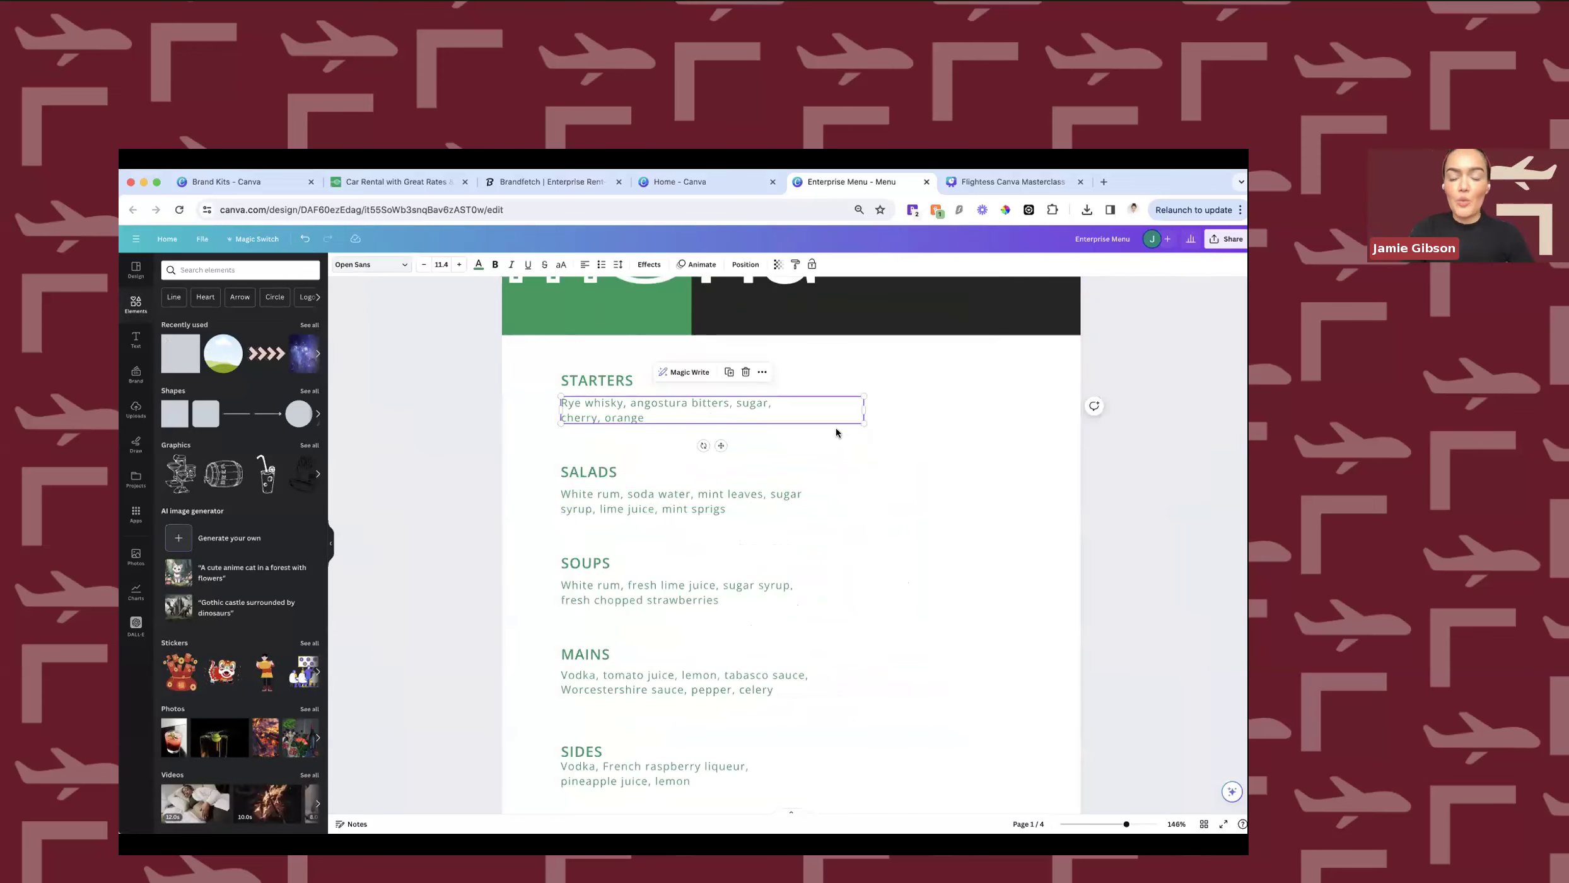
scroll(531, 414, down, 2)
drag(532, 385, 684, 786)
drag(673, 585, 674, 643)
Duplicate the STARTERS description just below itself and replace the original's text with Charred Cauliflower.
click(634, 340)
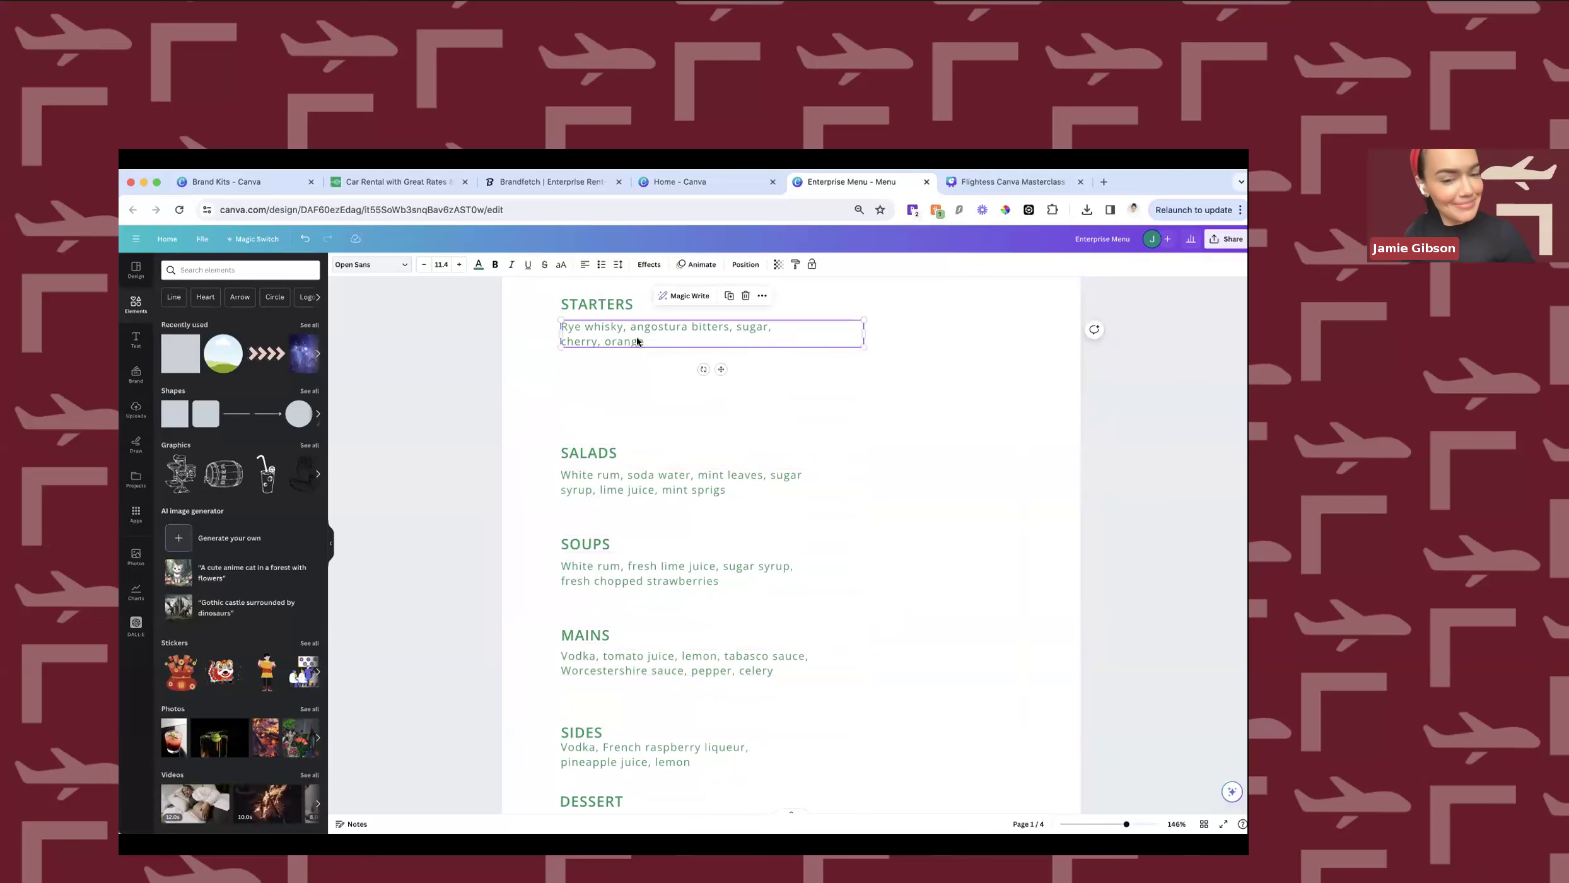
drag(655, 341, 647, 381)
triple_click(624, 327)
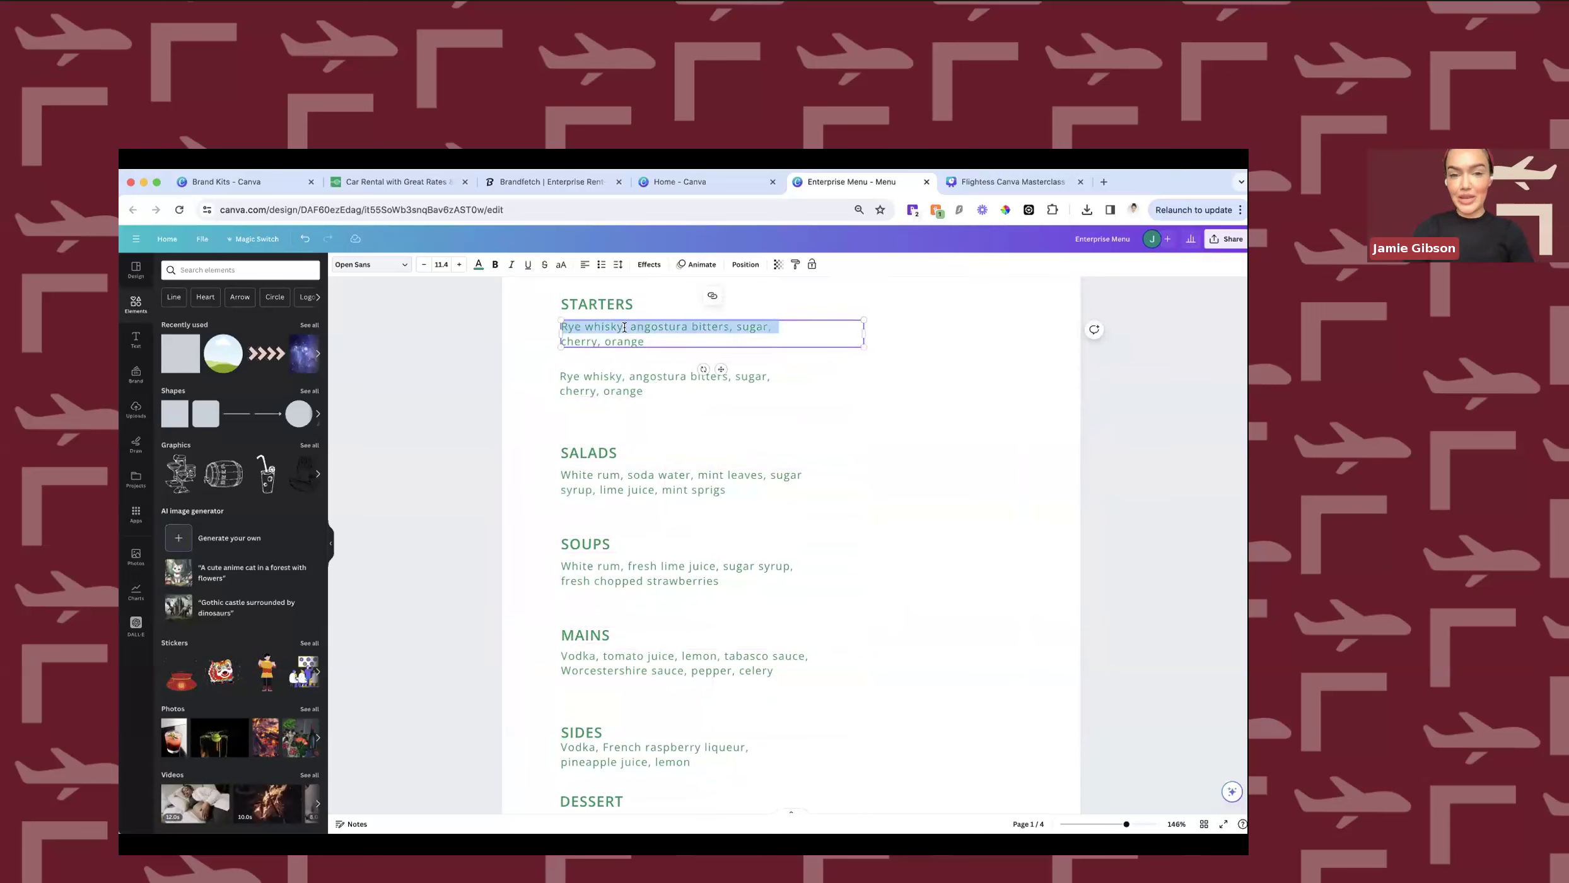
click(645, 340)
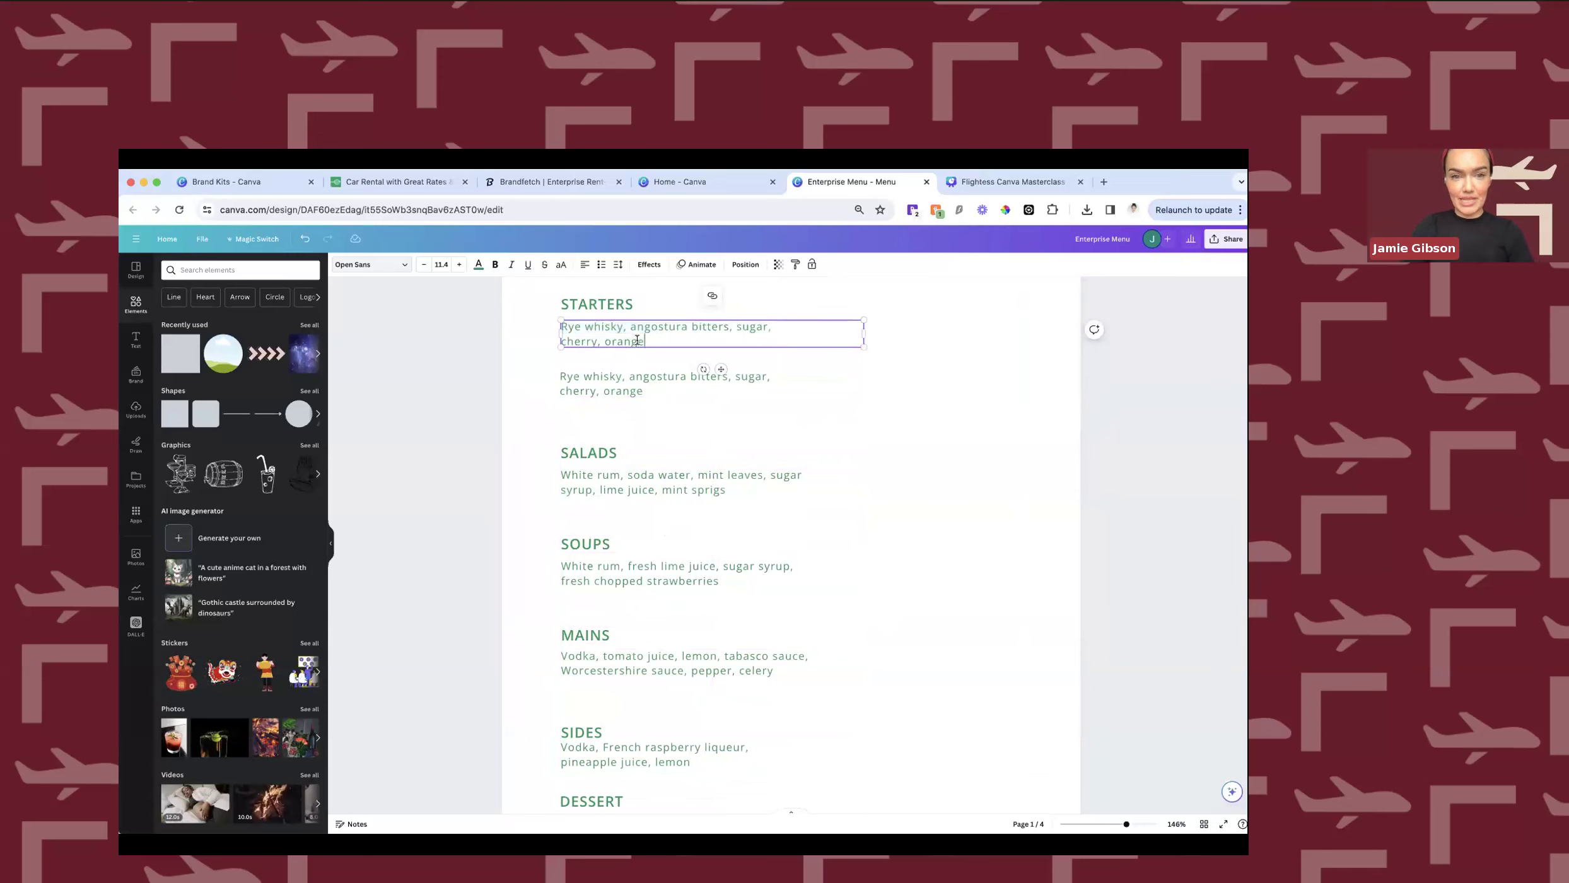
key(super+a)
key(BackSpace)
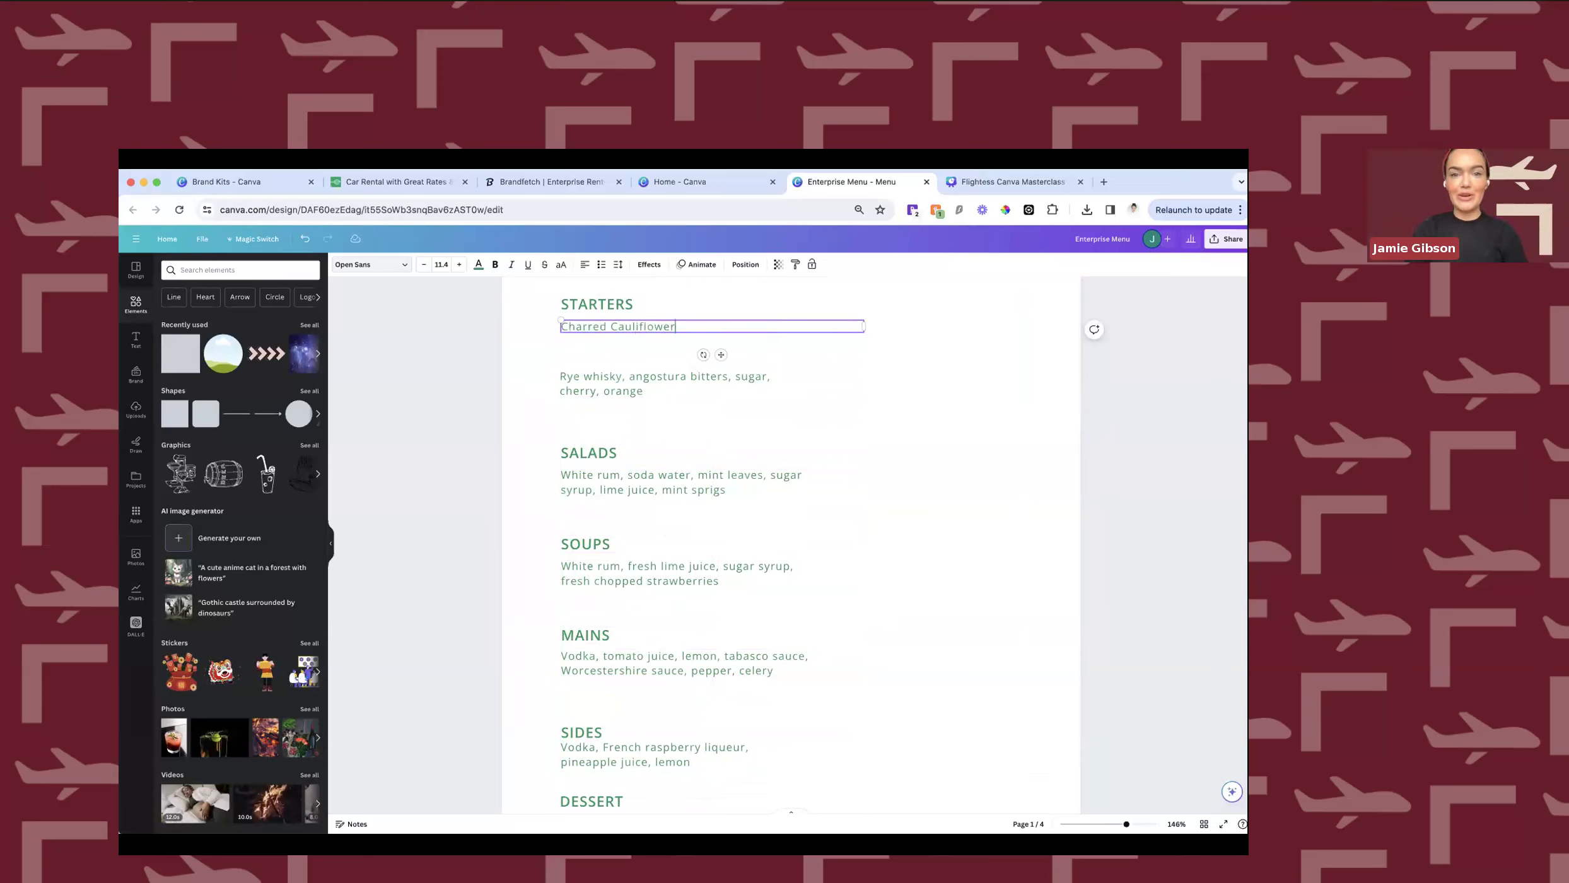
Put Roasted Brussel Sprouts into the duplicated STARTERS description as a separate line and place it directly beneath Charred Cauliflower.
key(Return)
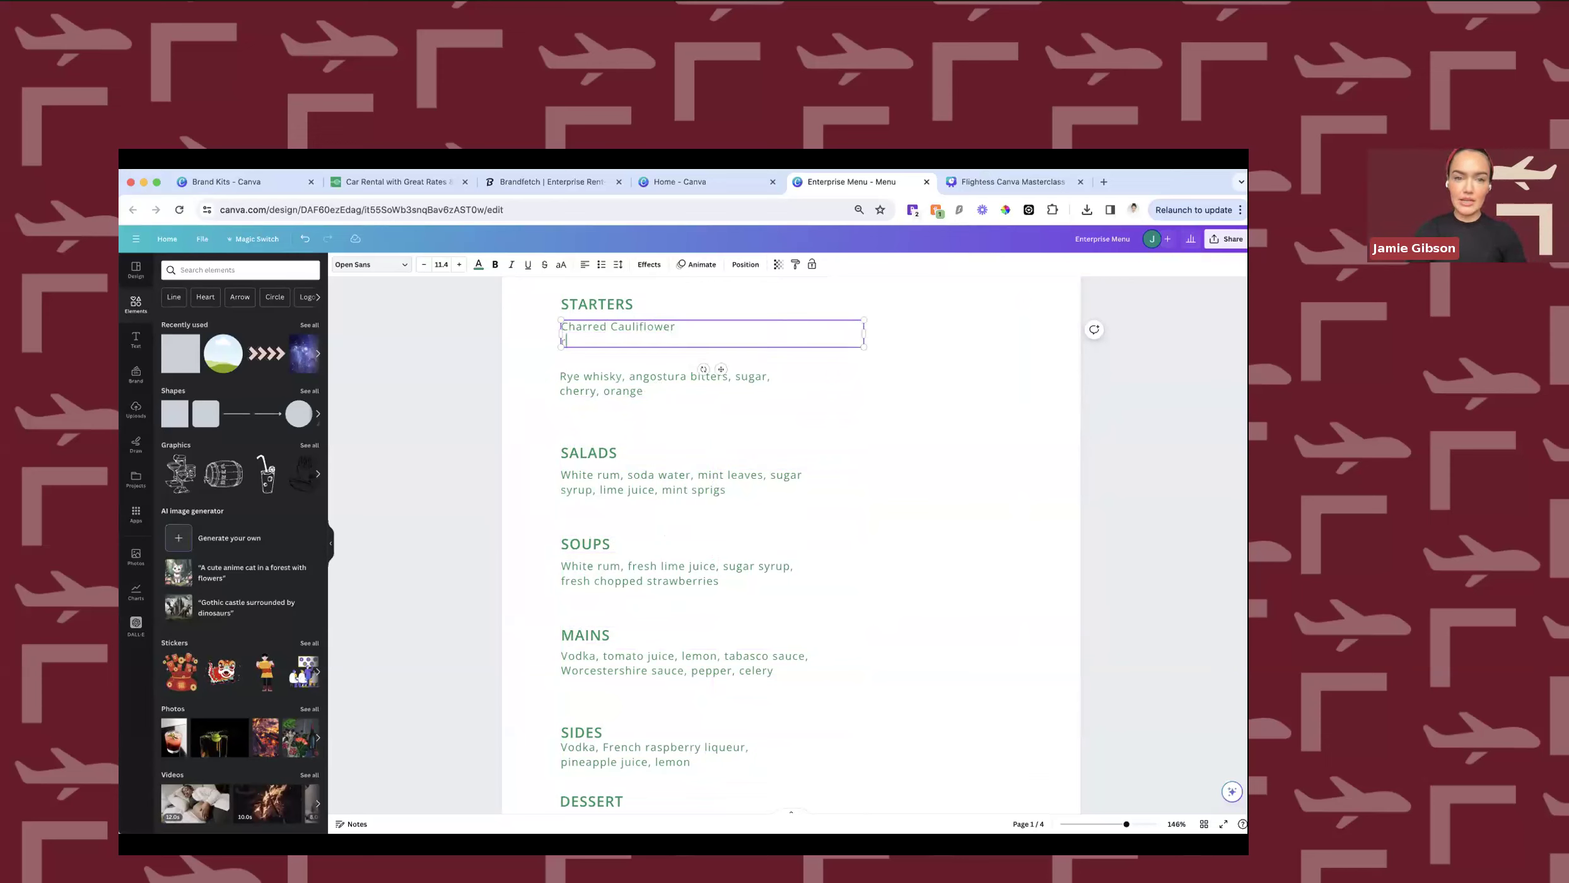
text(Roasted Brussel Sprouts)
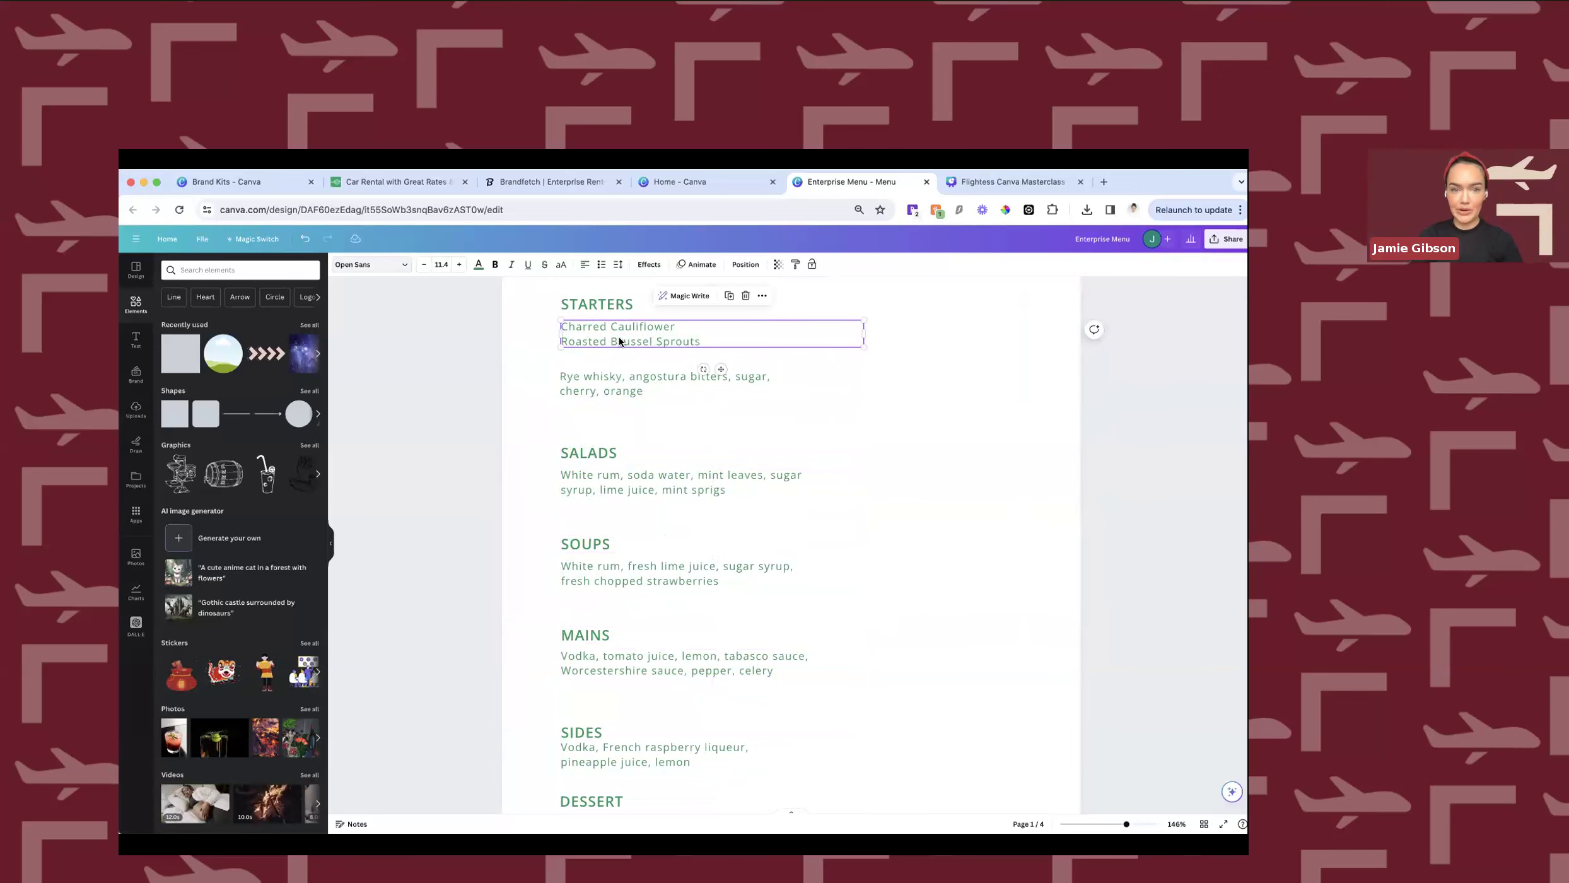
key(super+shift+Left)
key(super+c)
key(BackSpace)
key(BackSpace)
click(576, 380)
double_click(577, 381)
drag(650, 392, 507, 363)
key(BackSpace)
key(super+v)
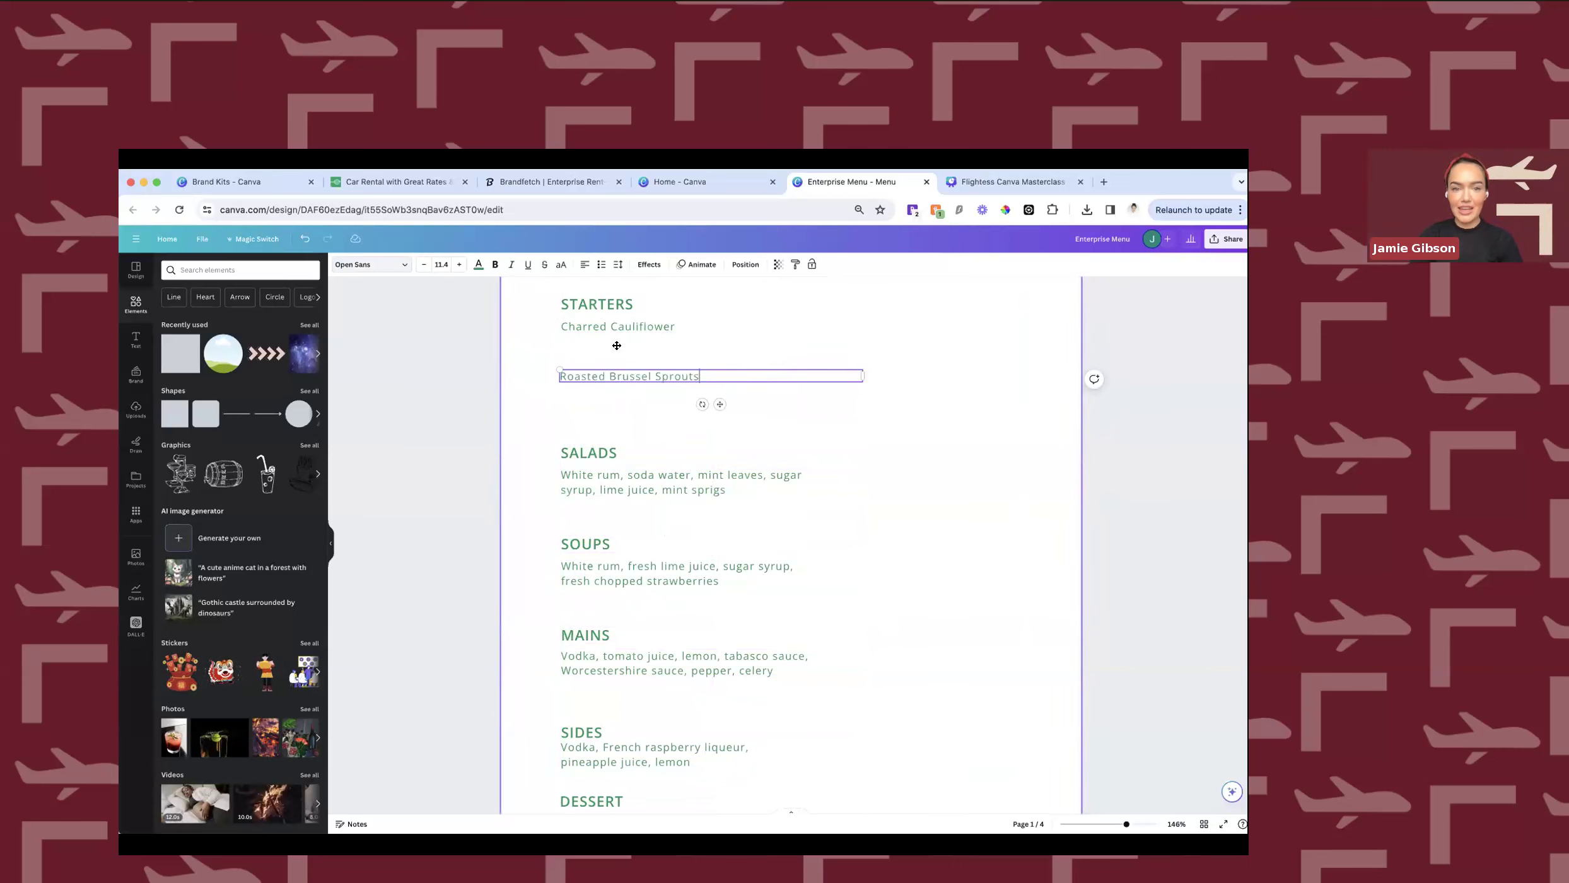
drag(616, 373, 616, 345)
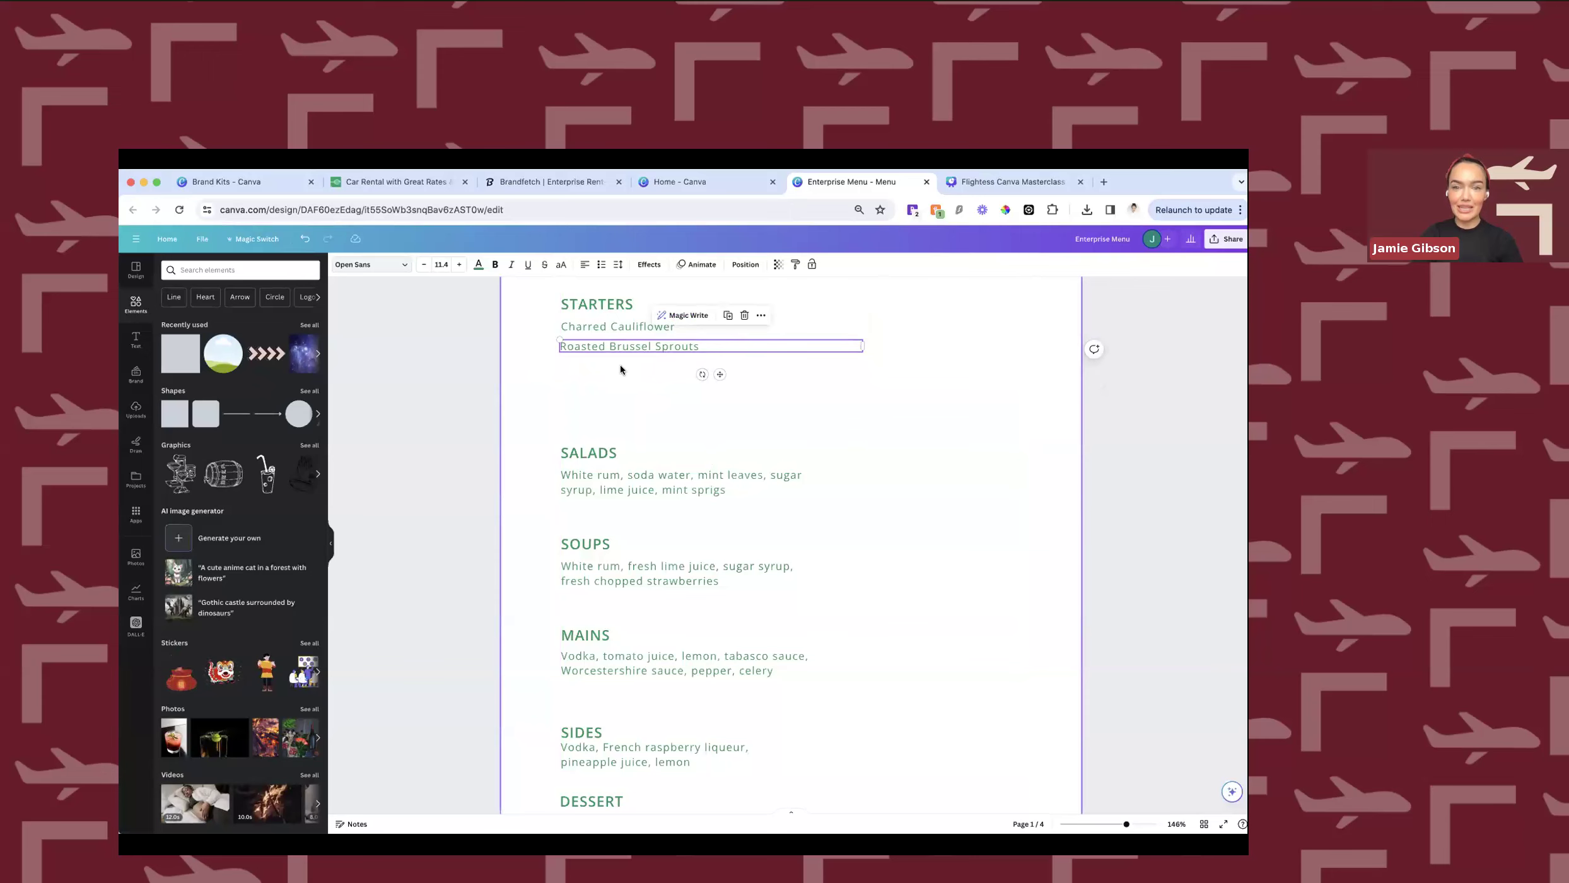
Narrow the Charred Cauliflower text box slightly and move the Roasted Brussel Sprouts line down to open a gap.
click(605, 325)
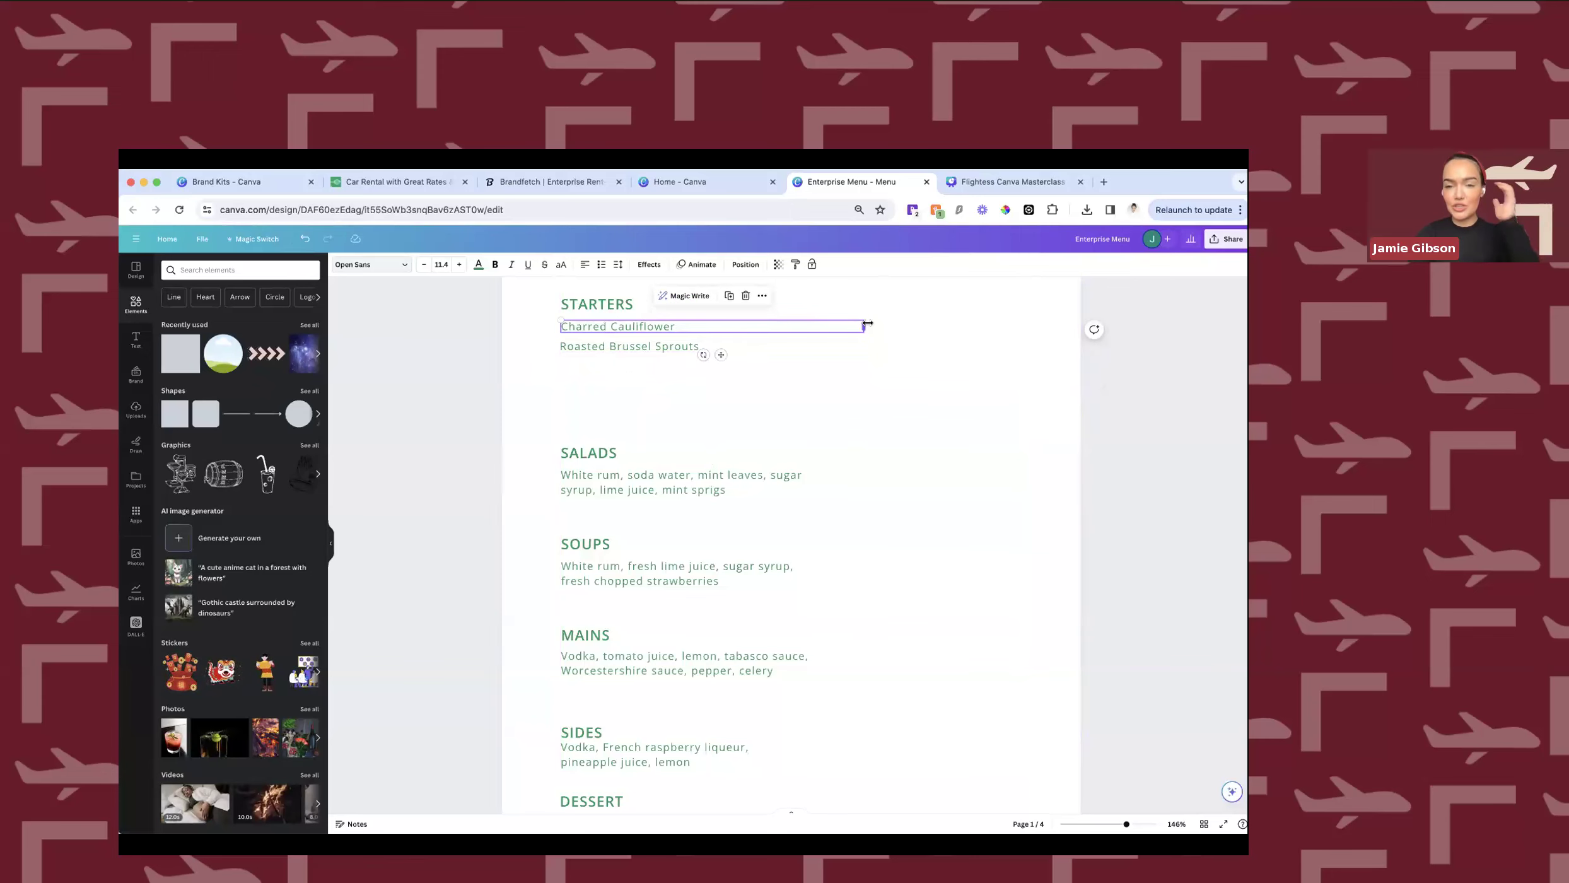
mouse_move(865, 323)
mouse_down()
mouse_move(813, 323)
mouse_move(874, 321)
mouse_move(854, 322)
mouse_up()
click(830, 325)
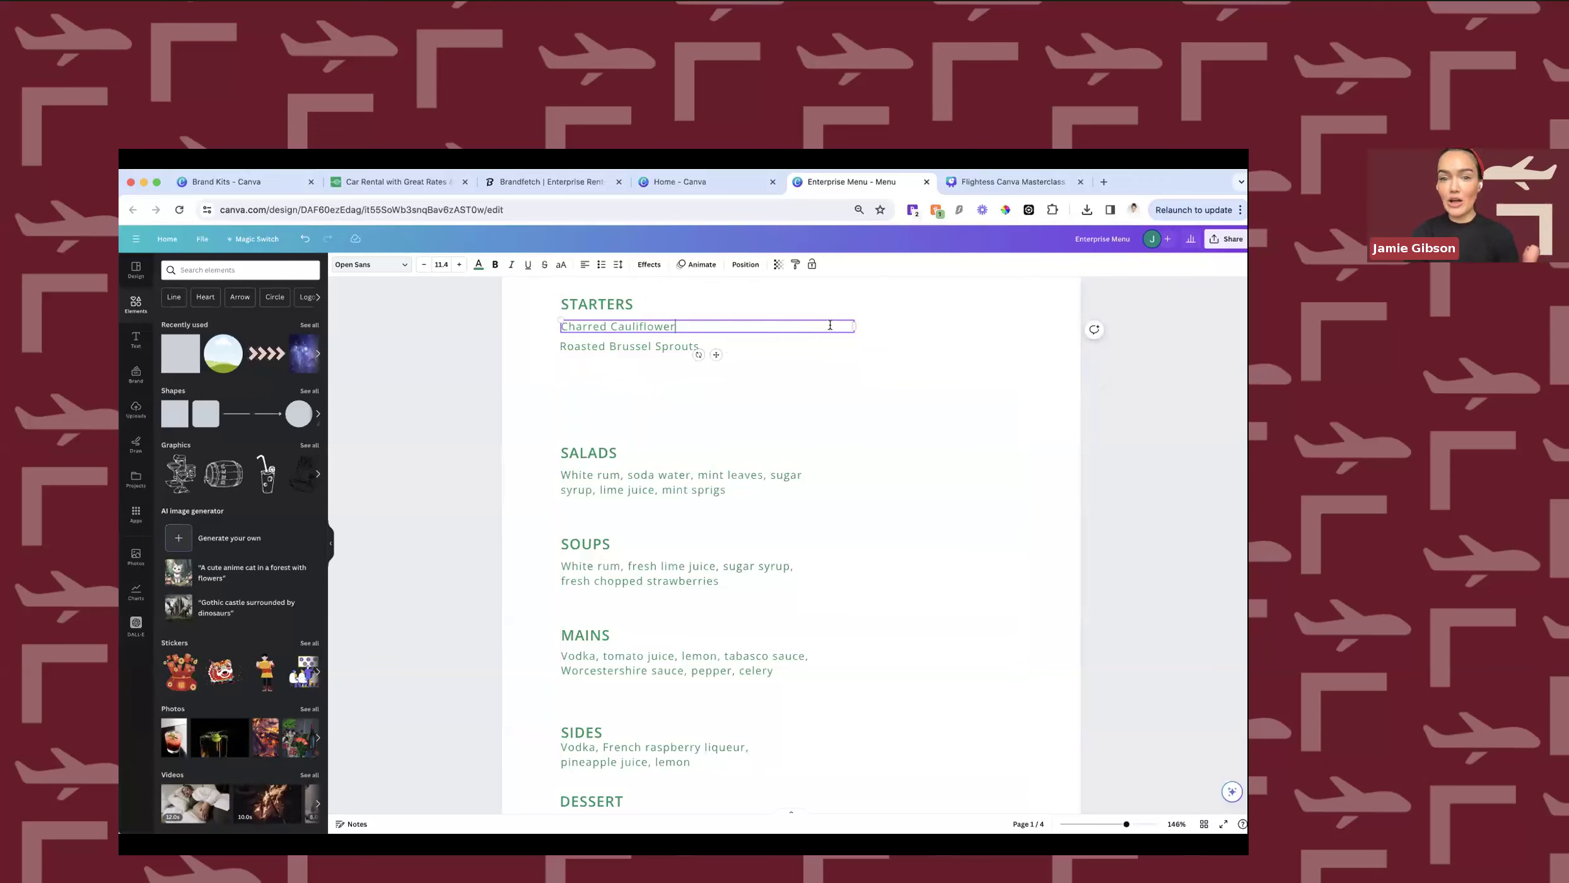
click(716, 344)
drag(715, 346, 742, 364)
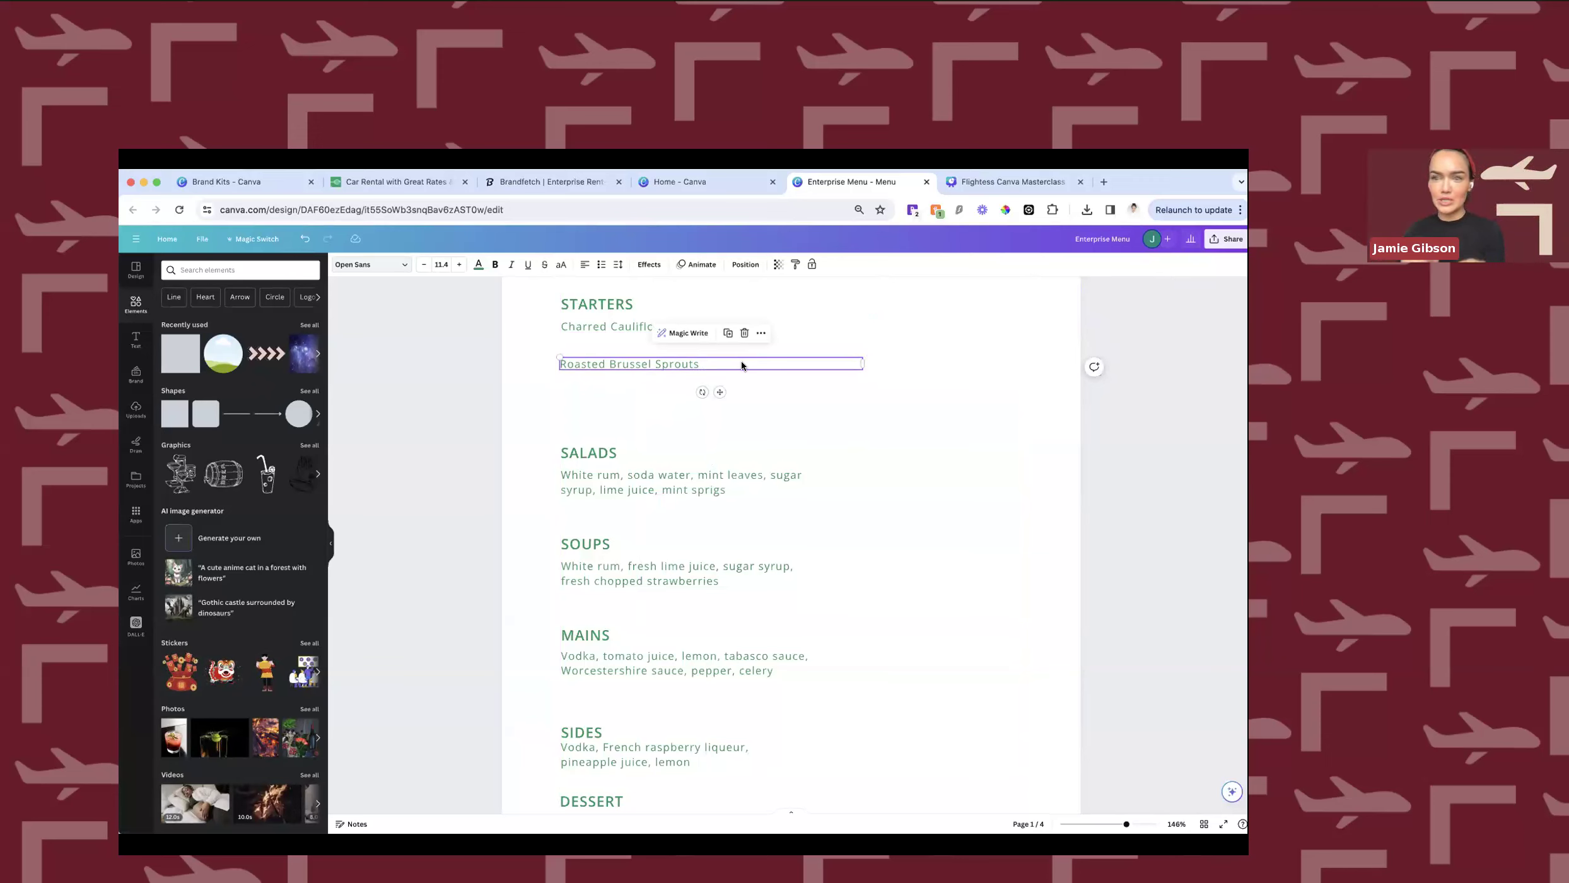
Narrow the Roasted Brussel Sprouts, SALADS, SOUPS, MAINS and SIDES text boxes to a slim column about 1.9 in wide.
drag(862, 362, 708, 362)
click(788, 475)
drag(775, 476, 711, 483)
click(761, 561)
drag(866, 567, 693, 569)
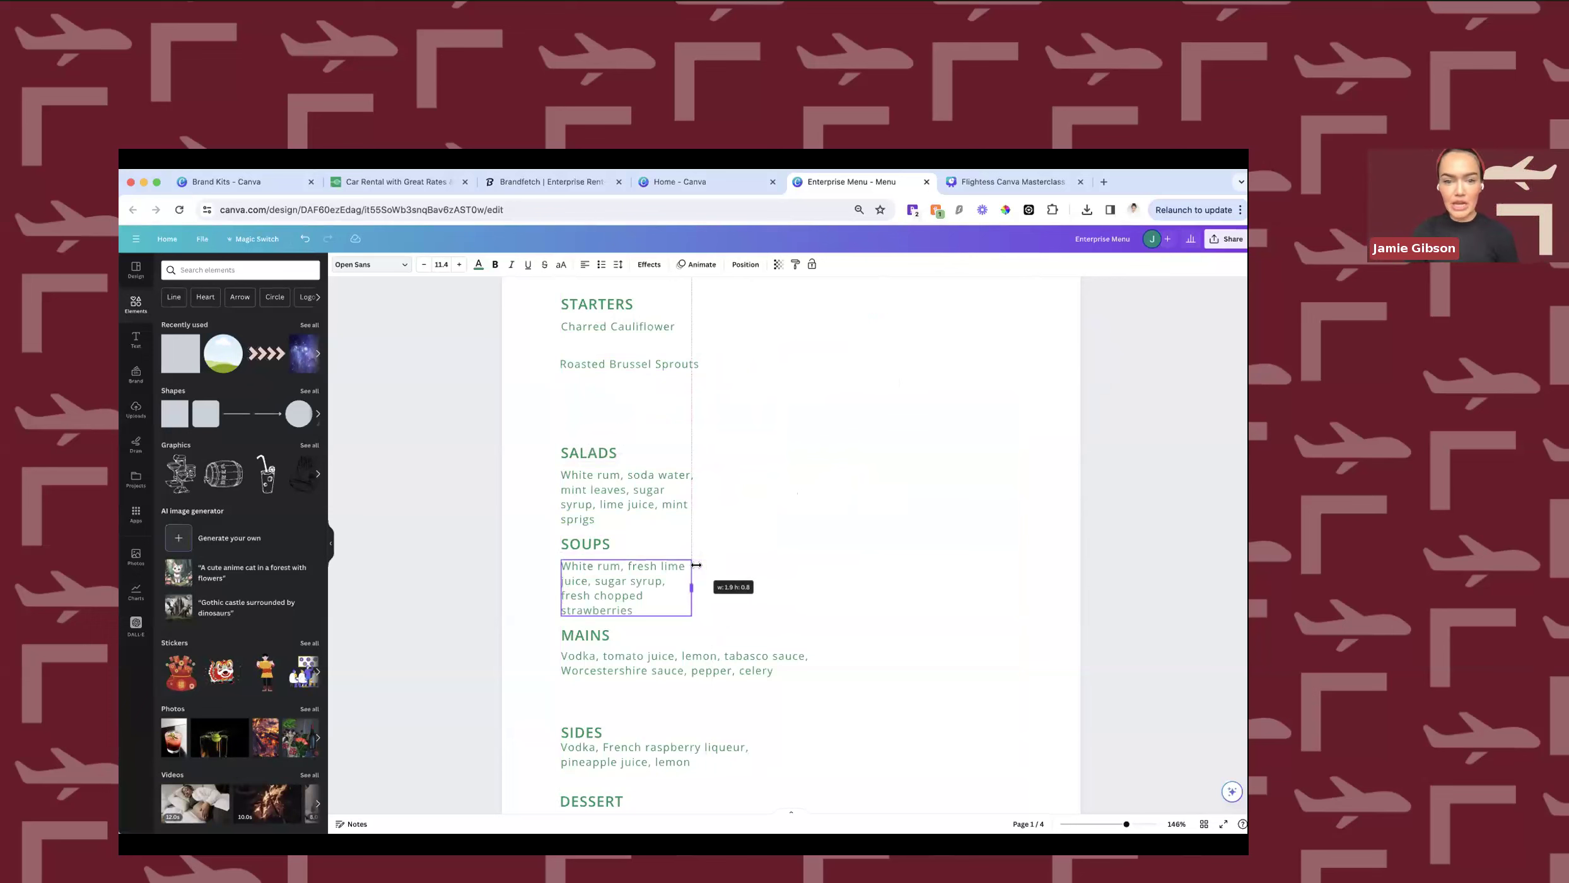
scroll(820, 583, down, 2)
click(868, 591)
drag(868, 591, 693, 590)
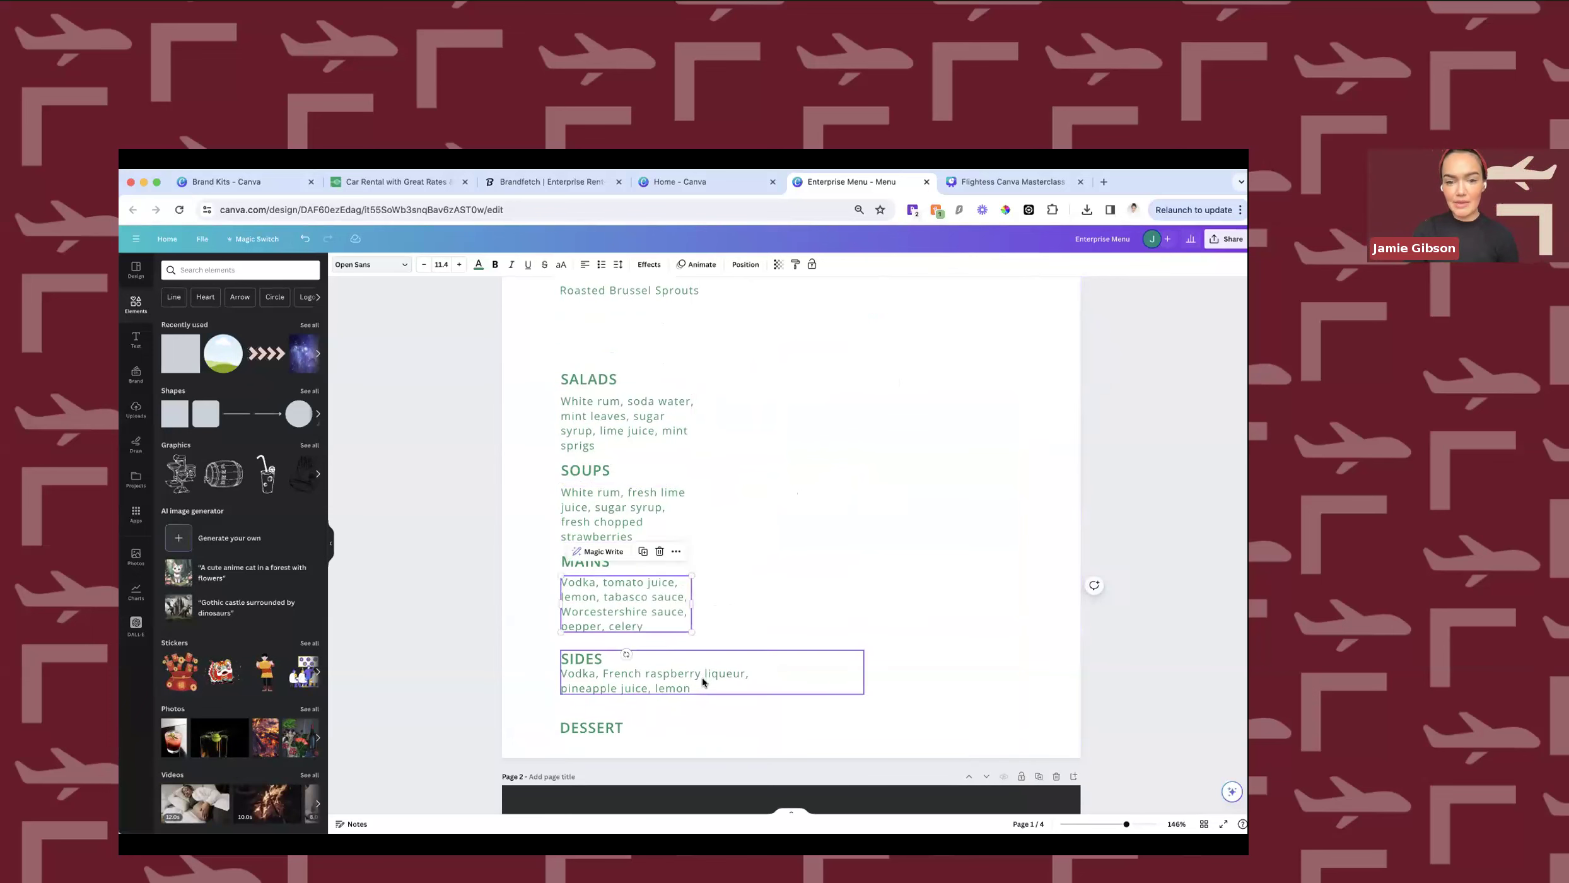
click(702, 676)
drag(864, 673, 694, 666)
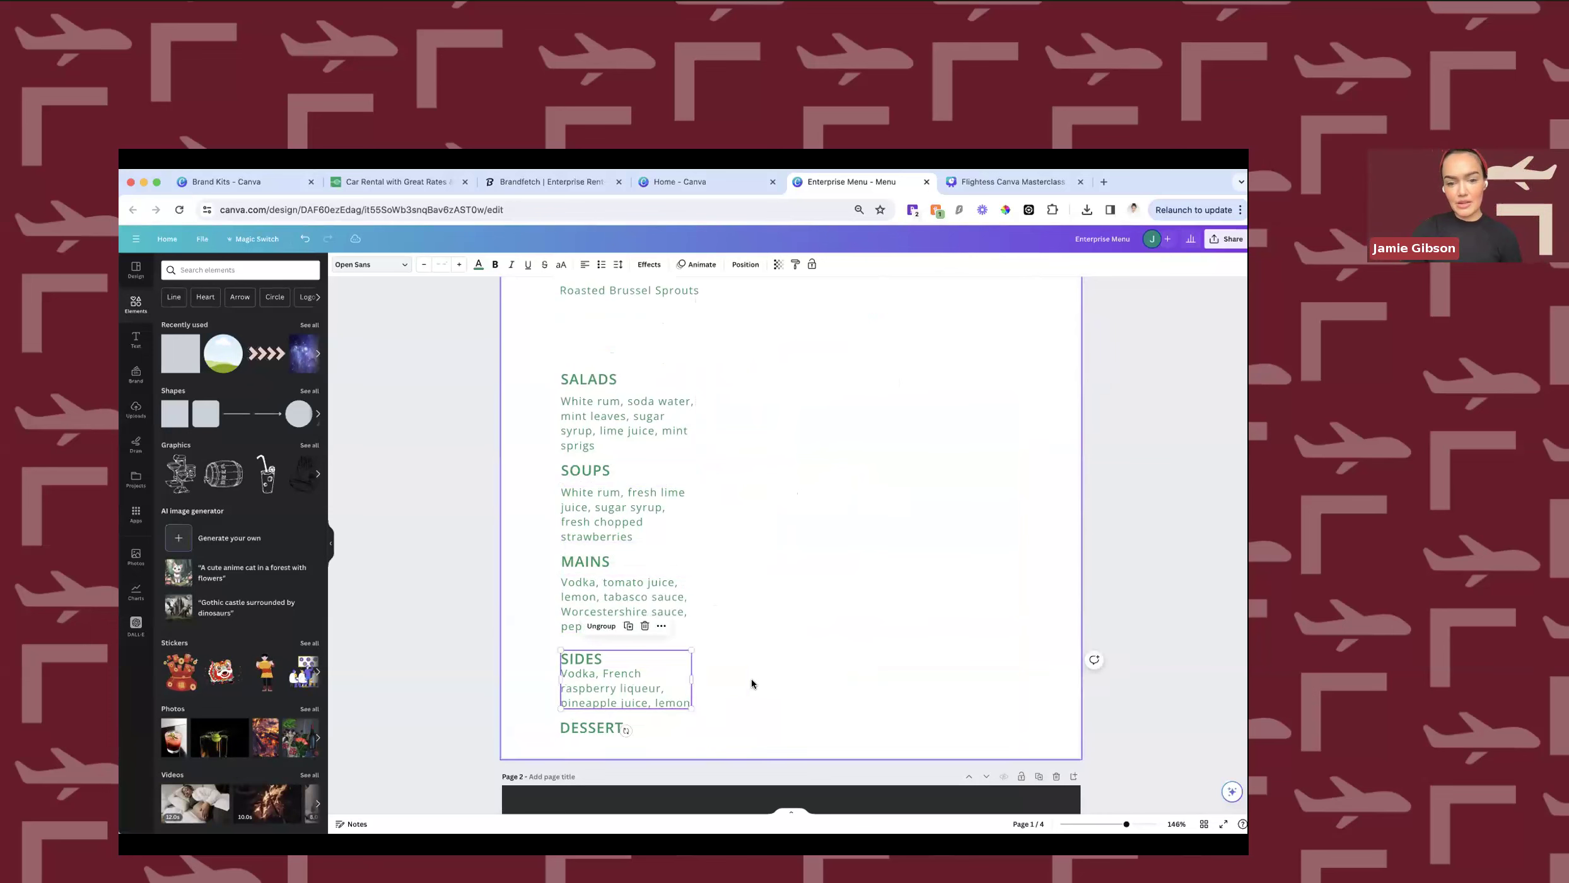
Reposition the Roasted Brussel Sprouts line slightly lower, leaving space for a description under Charred Cauliflower.
scroll(631, 413, up, 3)
click(628, 434)
drag(629, 415, 628, 414)
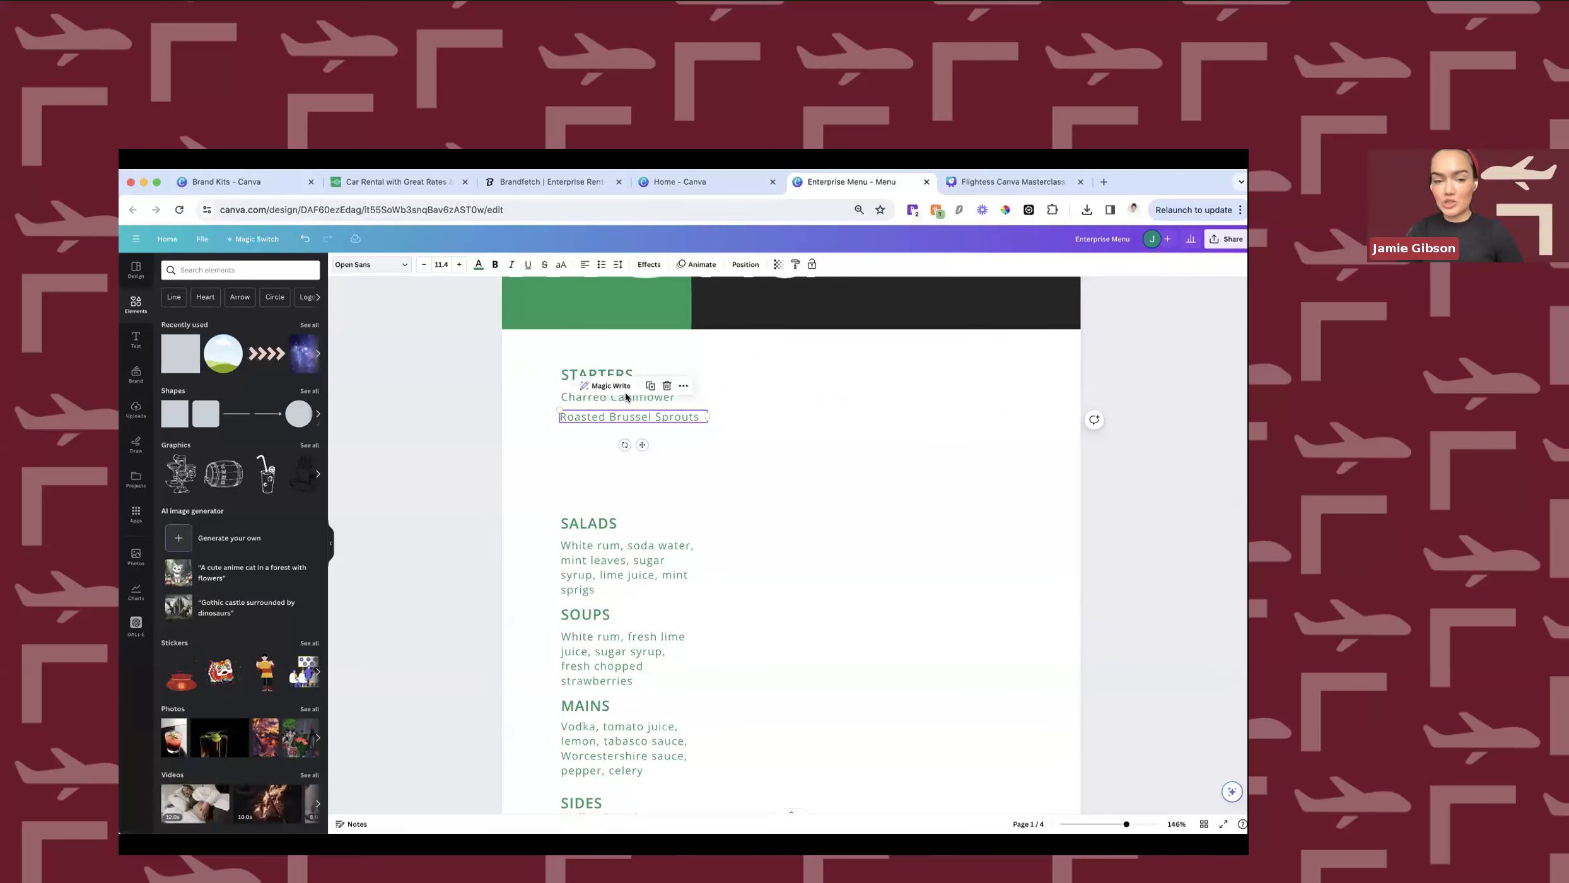
drag(625, 416, 625, 440)
Duplicate the Charred Cauliflower line, reduce the copy's font size to 10.4 and colour it dark charcoal.
click(623, 403)
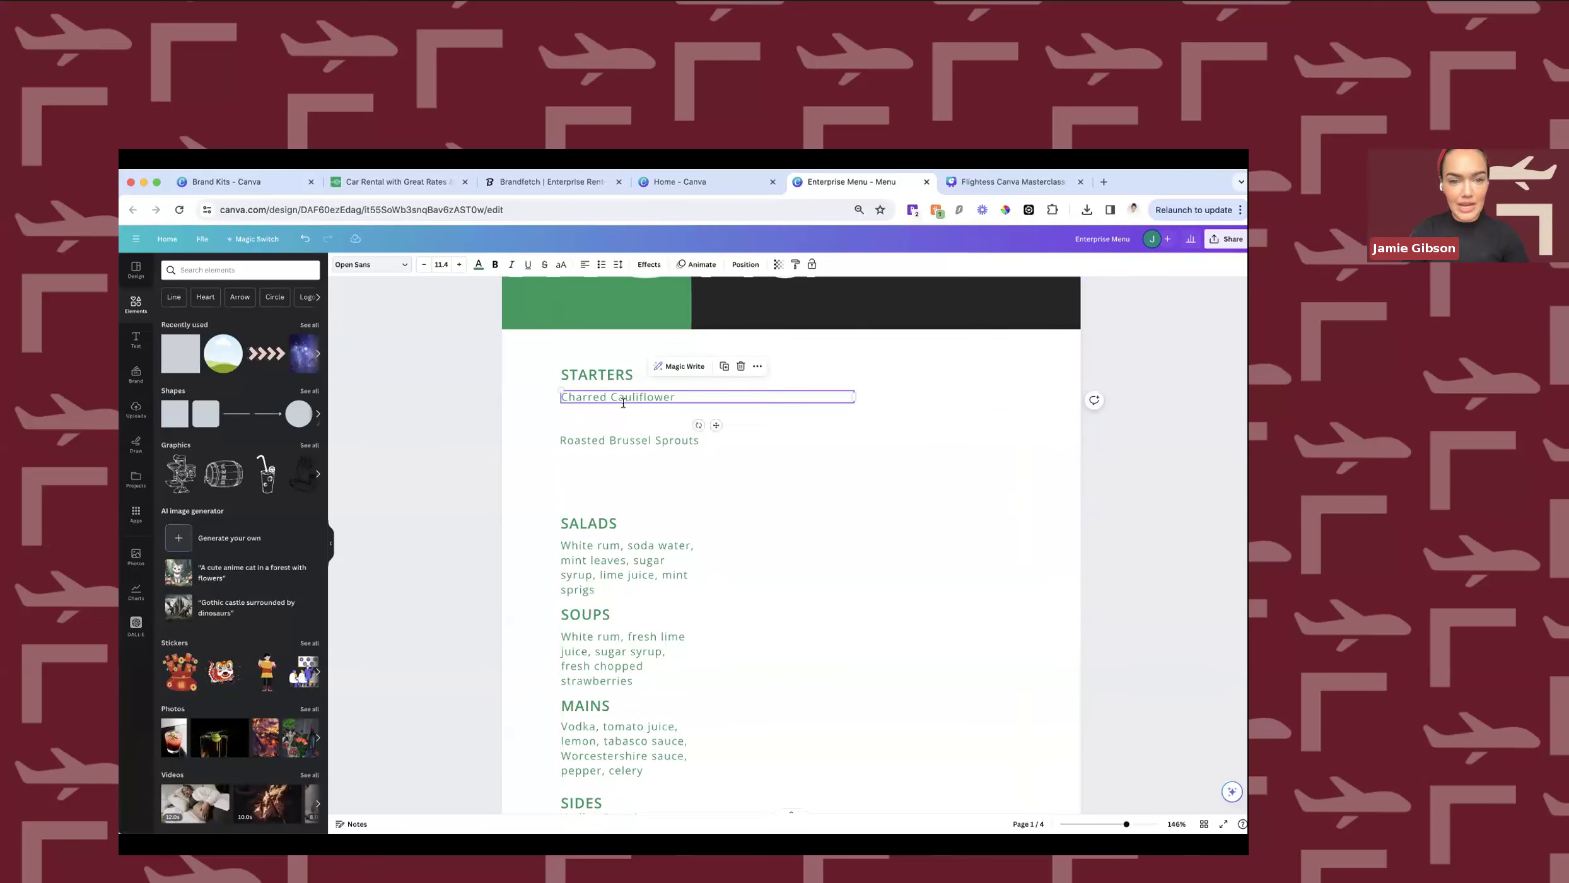
key(super+d)
double_click(631, 411)
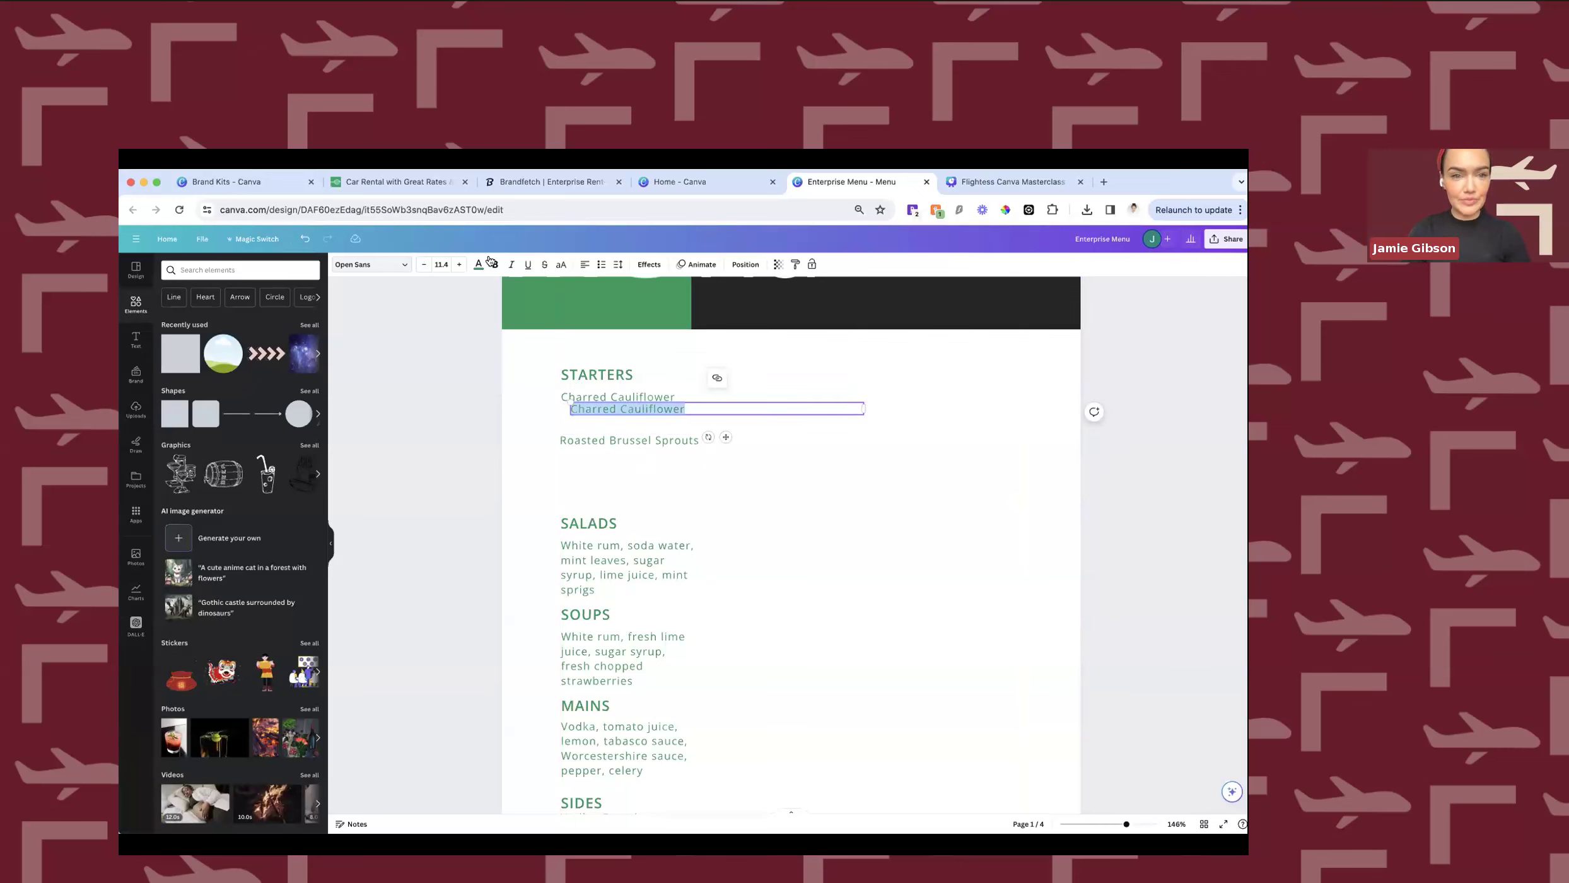
key(super+shift+comma)
click(479, 266)
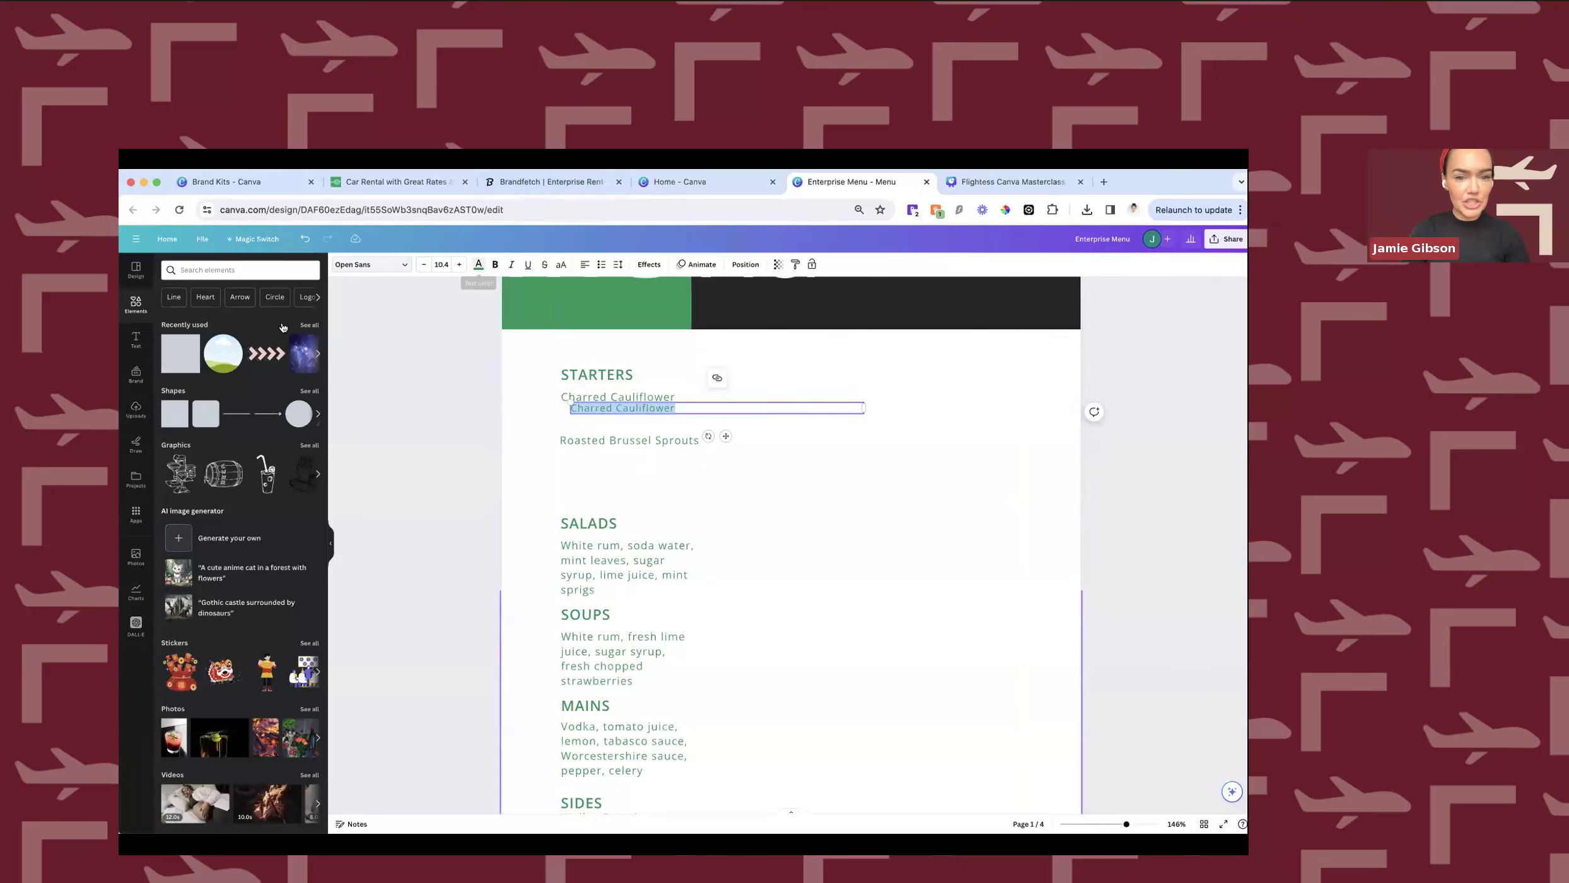
click(282, 327)
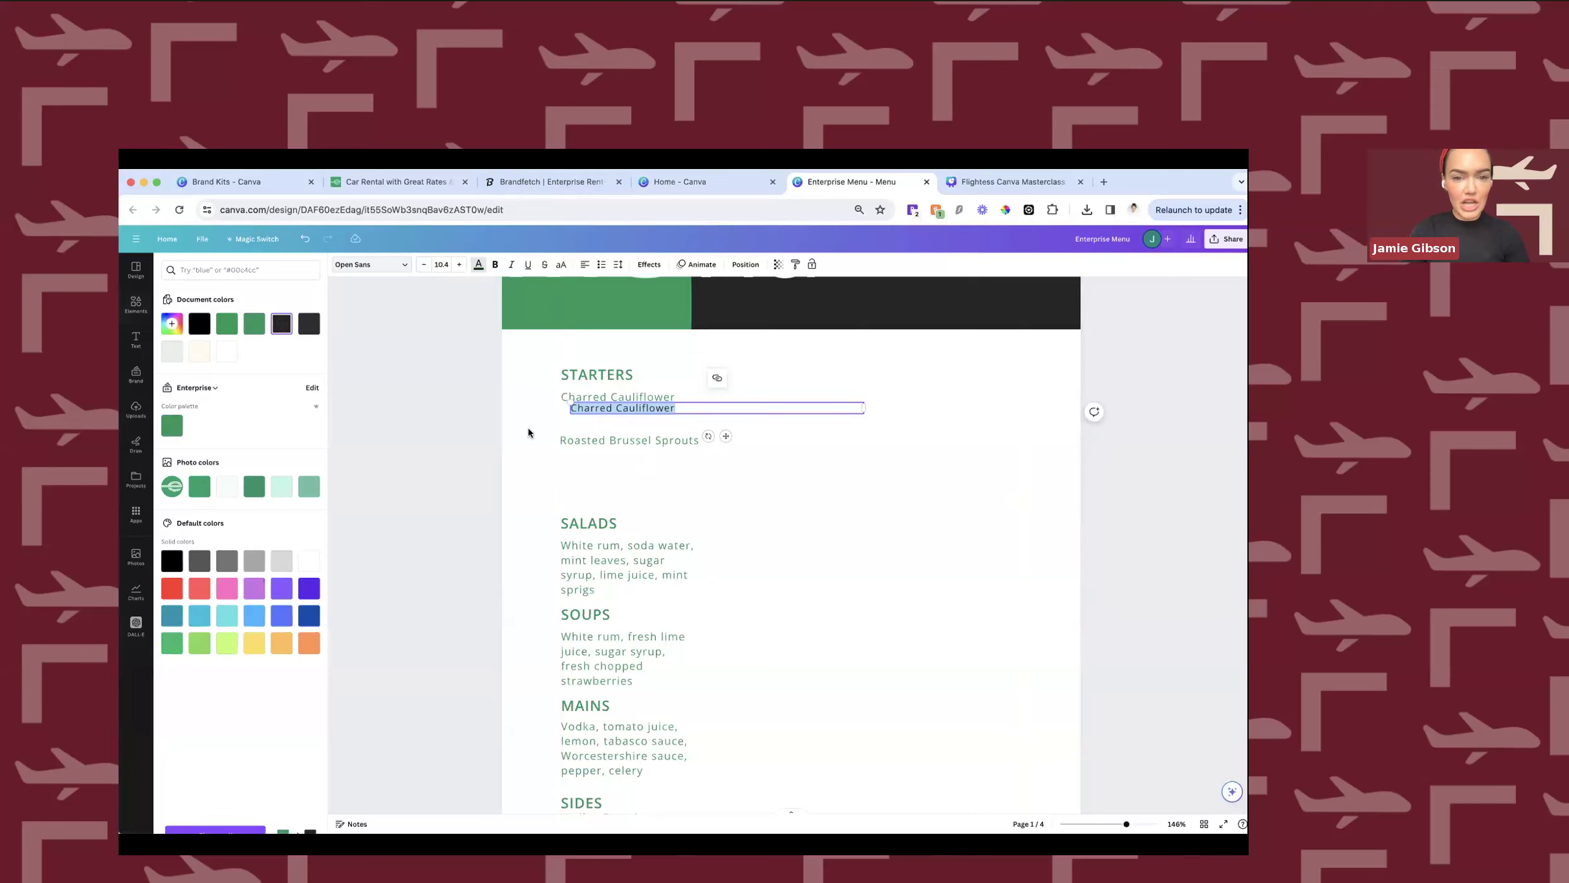
Replace the copy's text with the placeholder Hgkgggjjkssk and align it flush beneath Charred Cauliflower.
text(Hgkgggjjkssk)
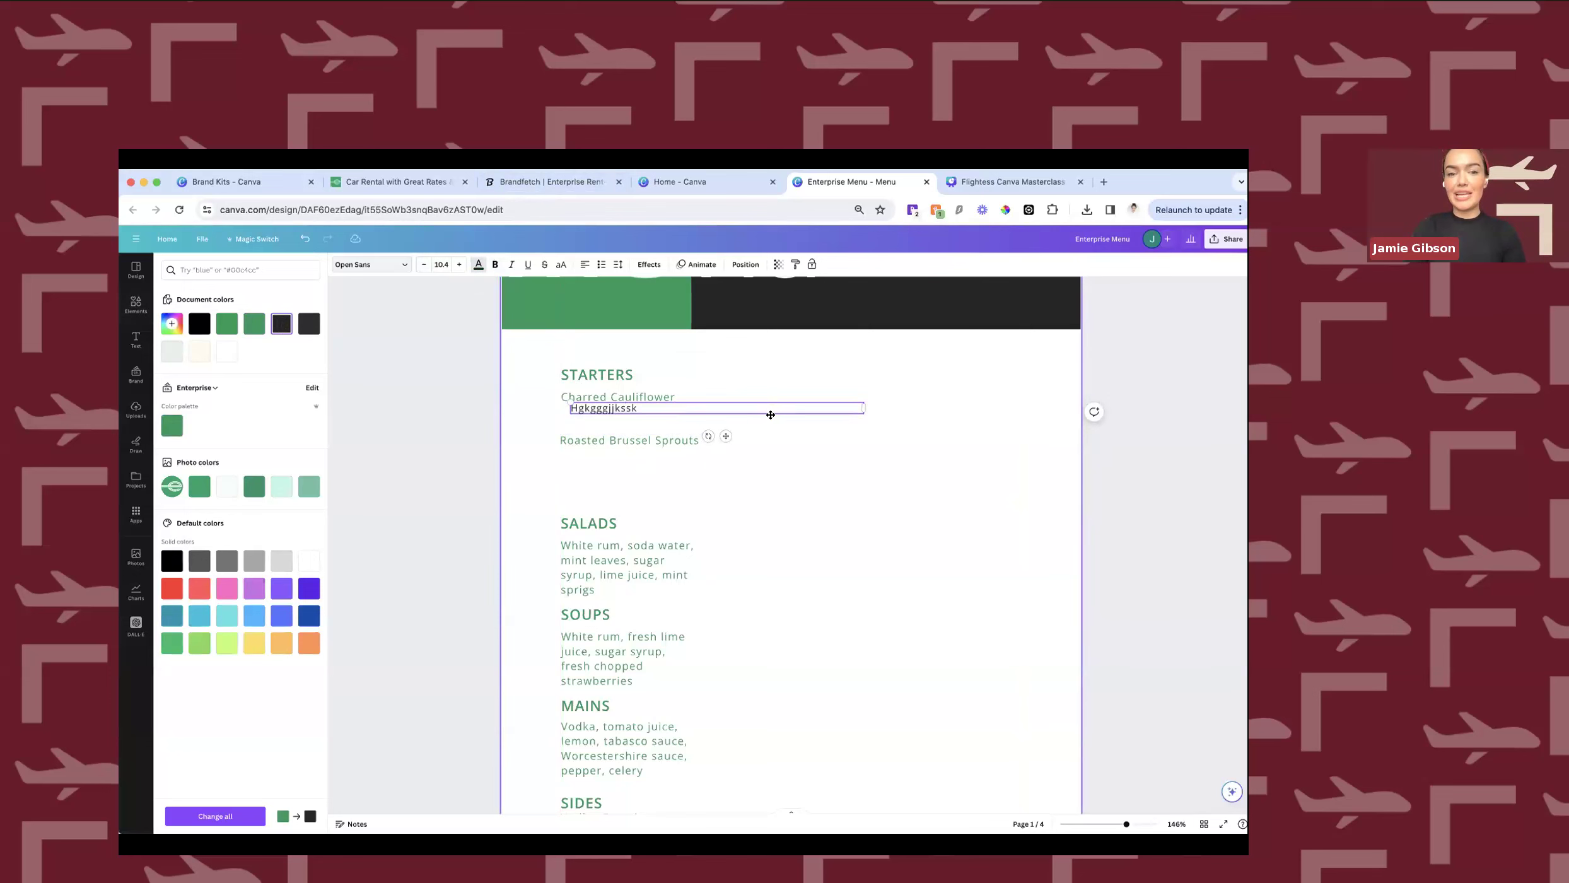
click(770, 415)
drag(769, 413, 765, 415)
key(Left)
key(Left)
key(Left)
key(Left)
key(Left)
key(Left)
key(Left)
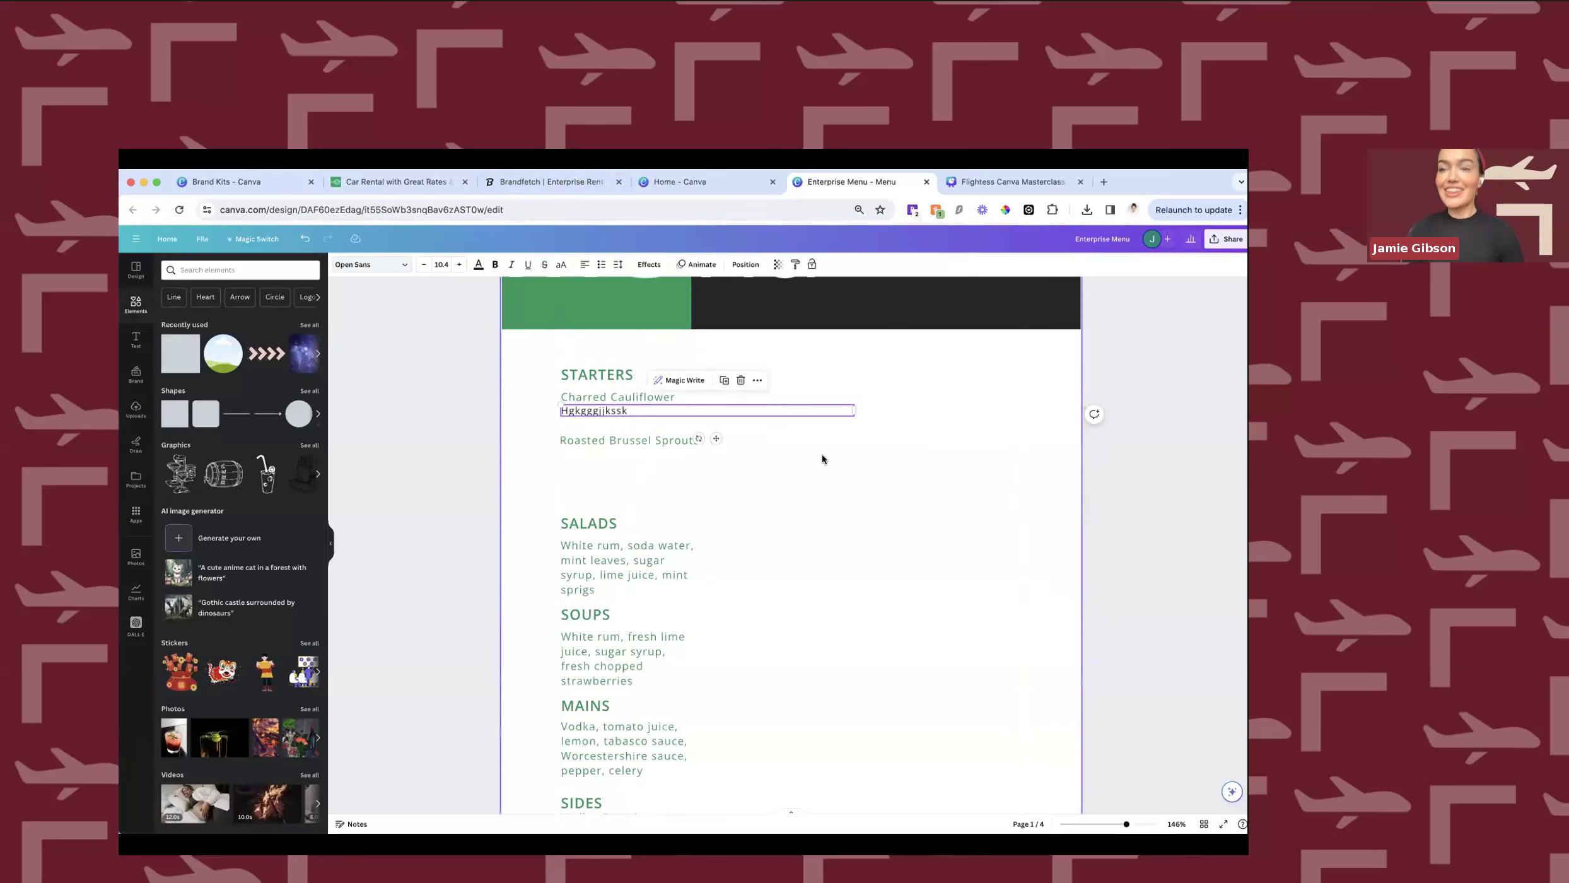
click(823, 456)
scroll(823, 457, down, 5)
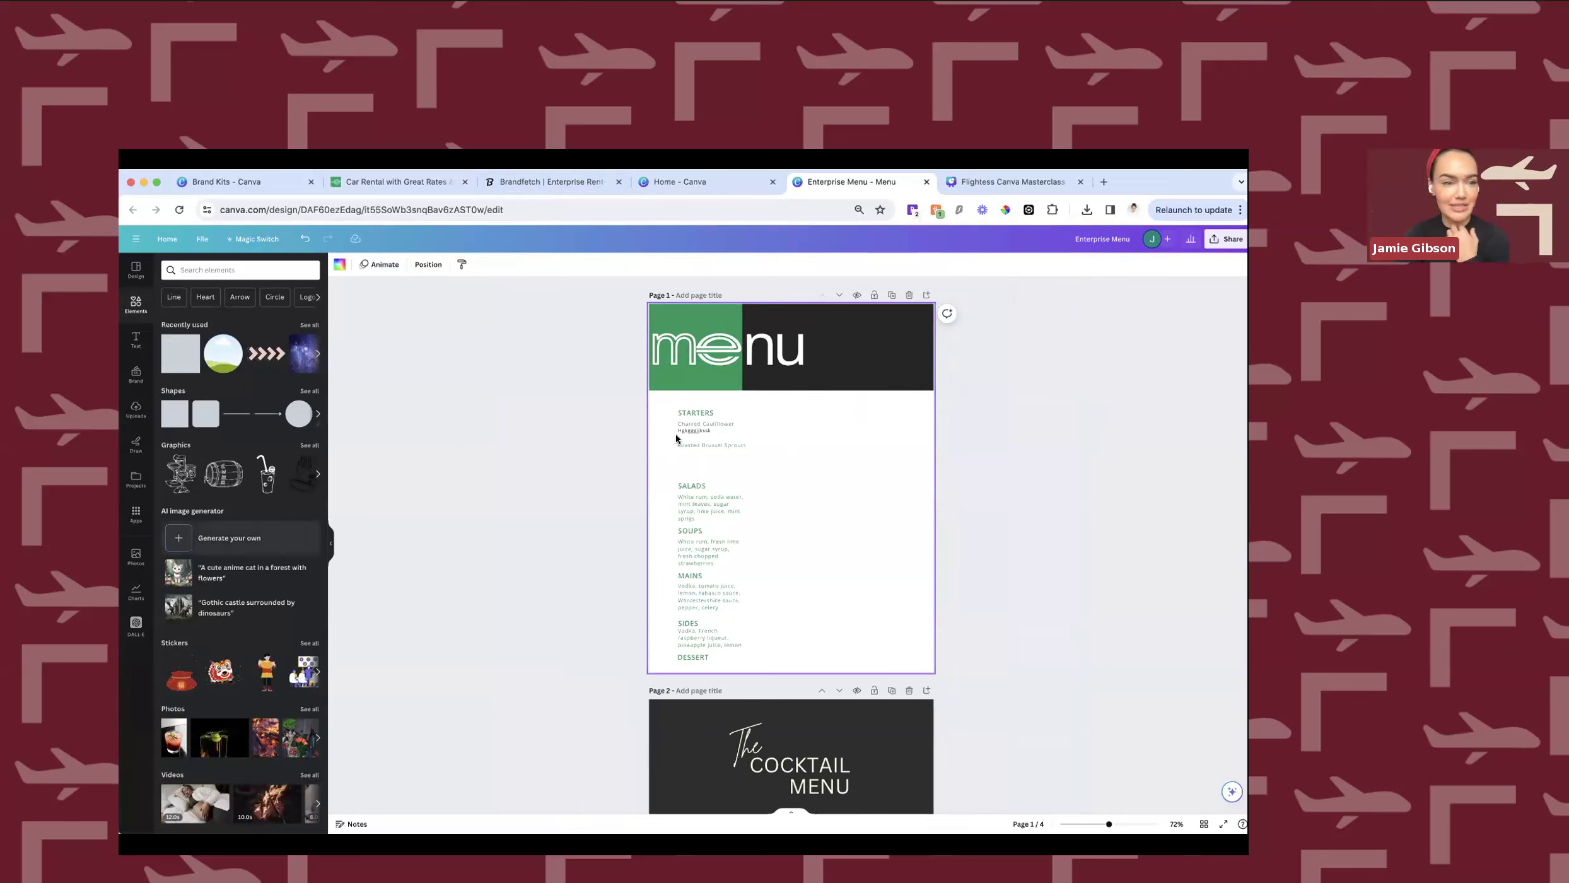
scroll(675, 433, up, 5)
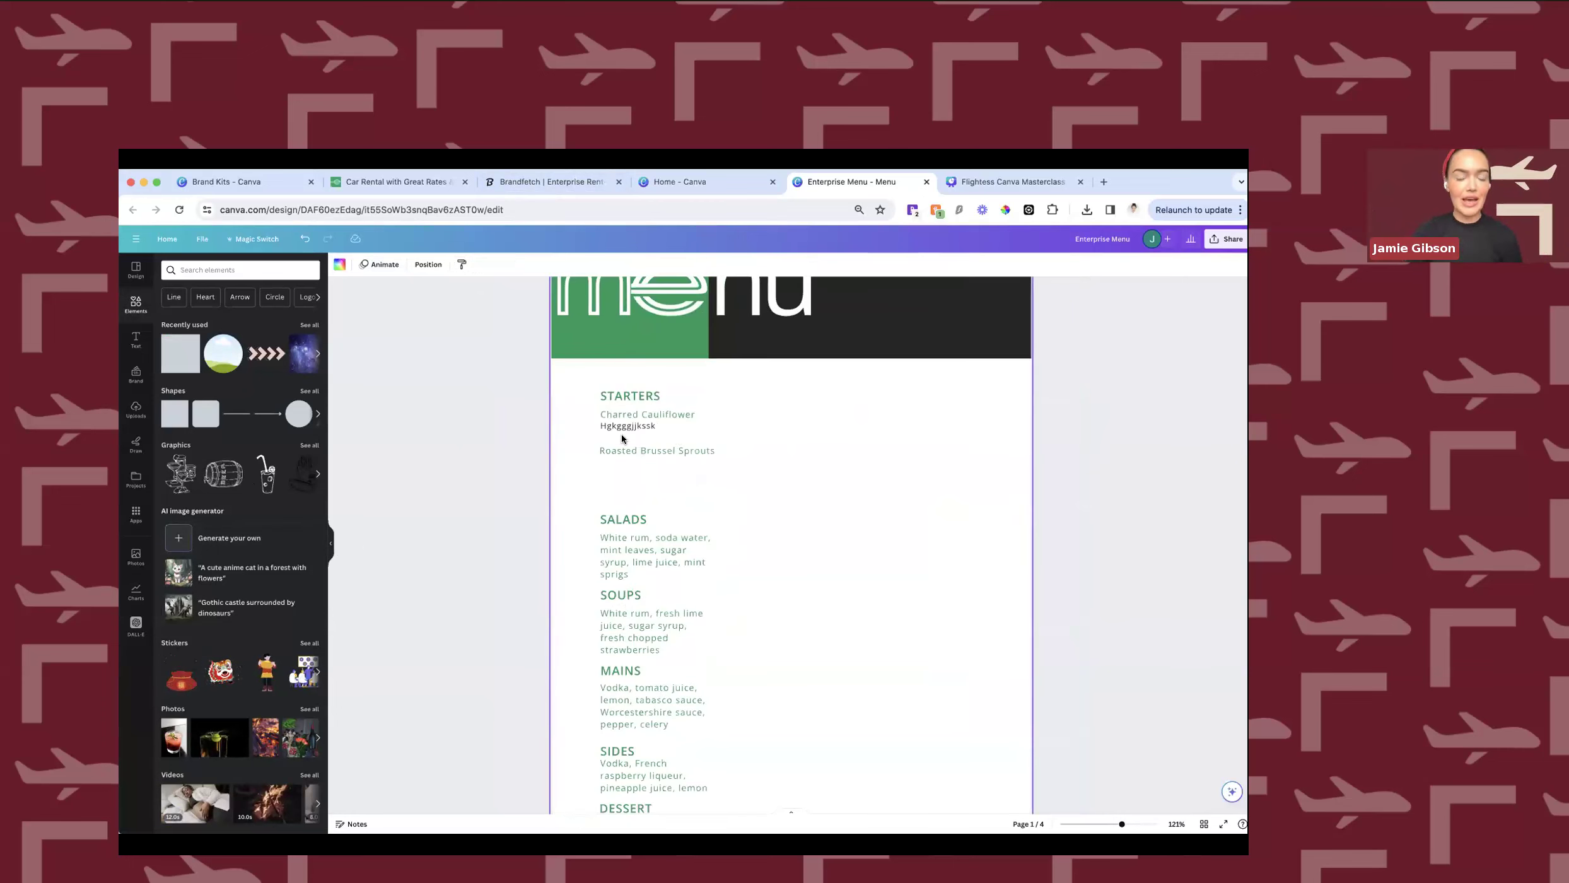
Review the Enterprise colours on Brandfetch, the Enterprise brand kit and the Enterprise website, and return to the Enterprise Menu design.
click(513, 182)
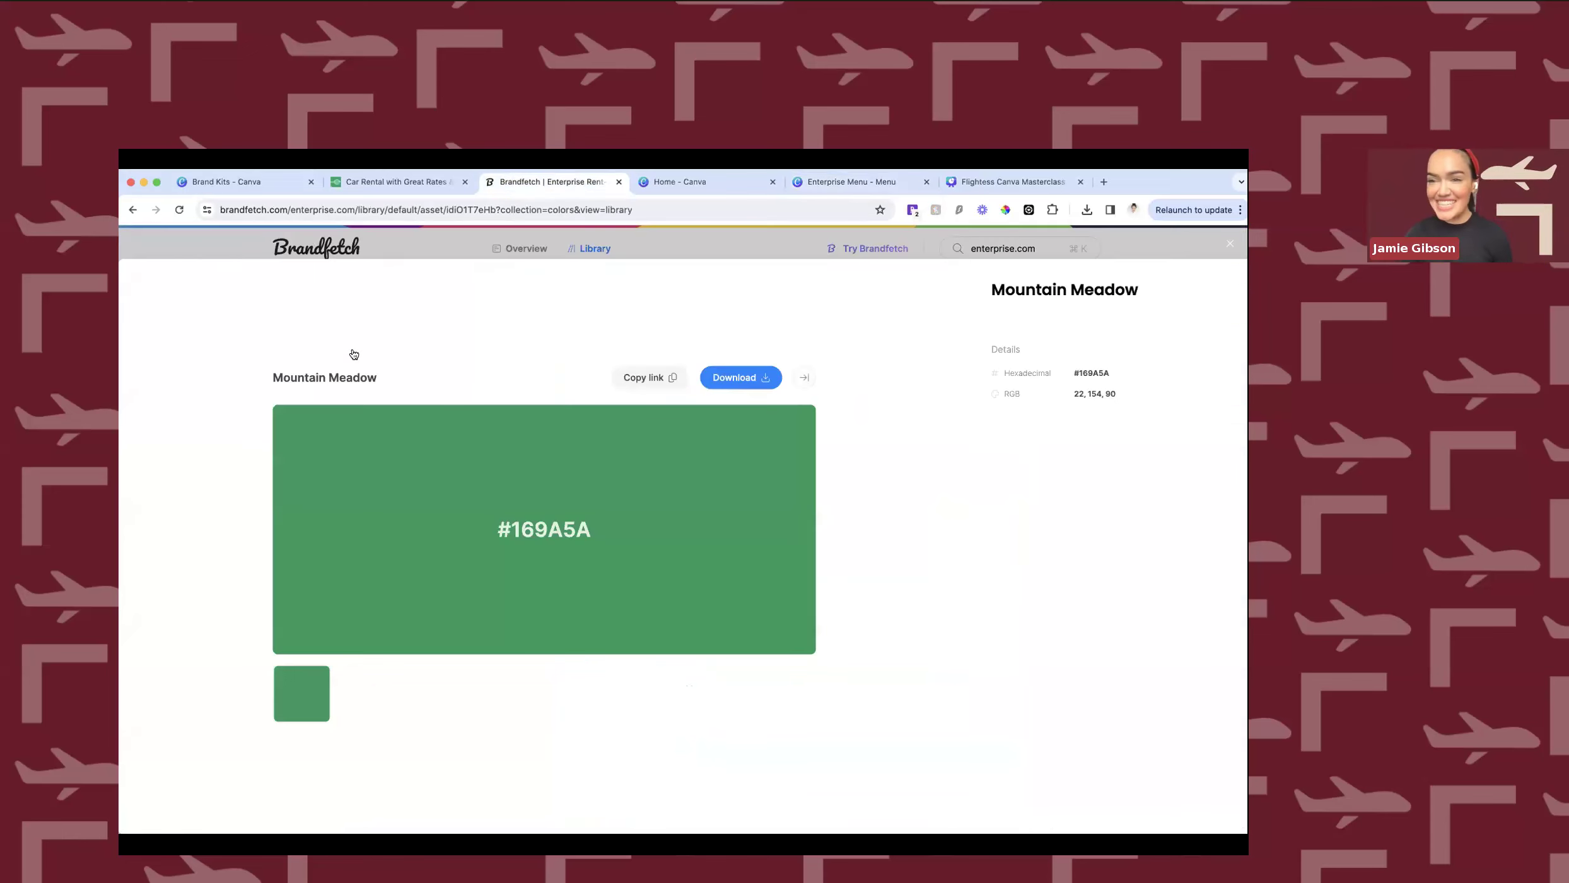
click(354, 355)
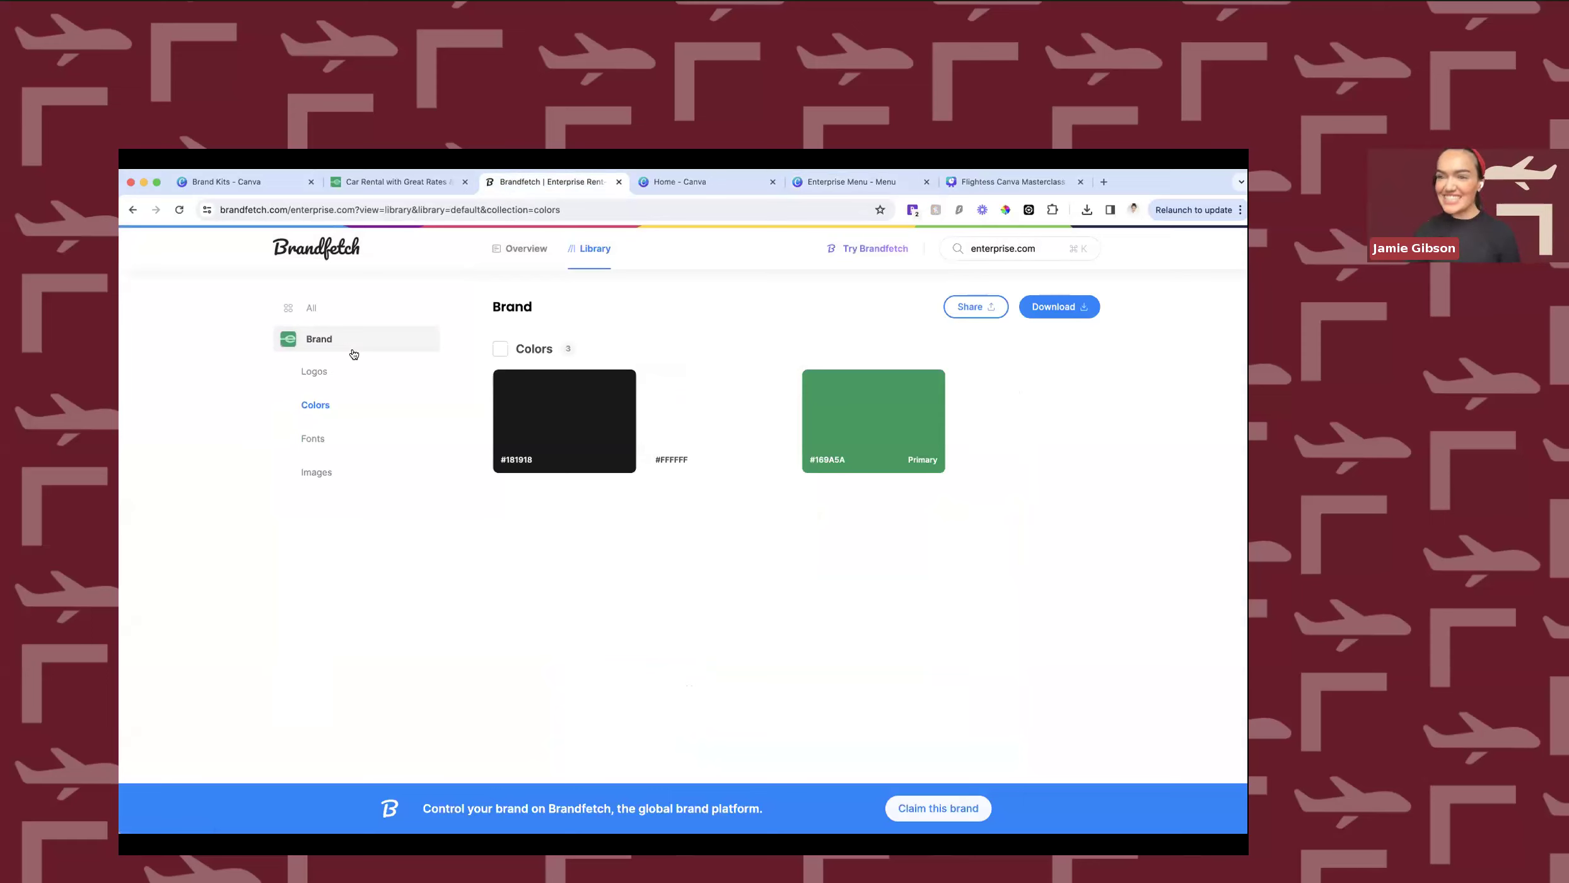
click(255, 183)
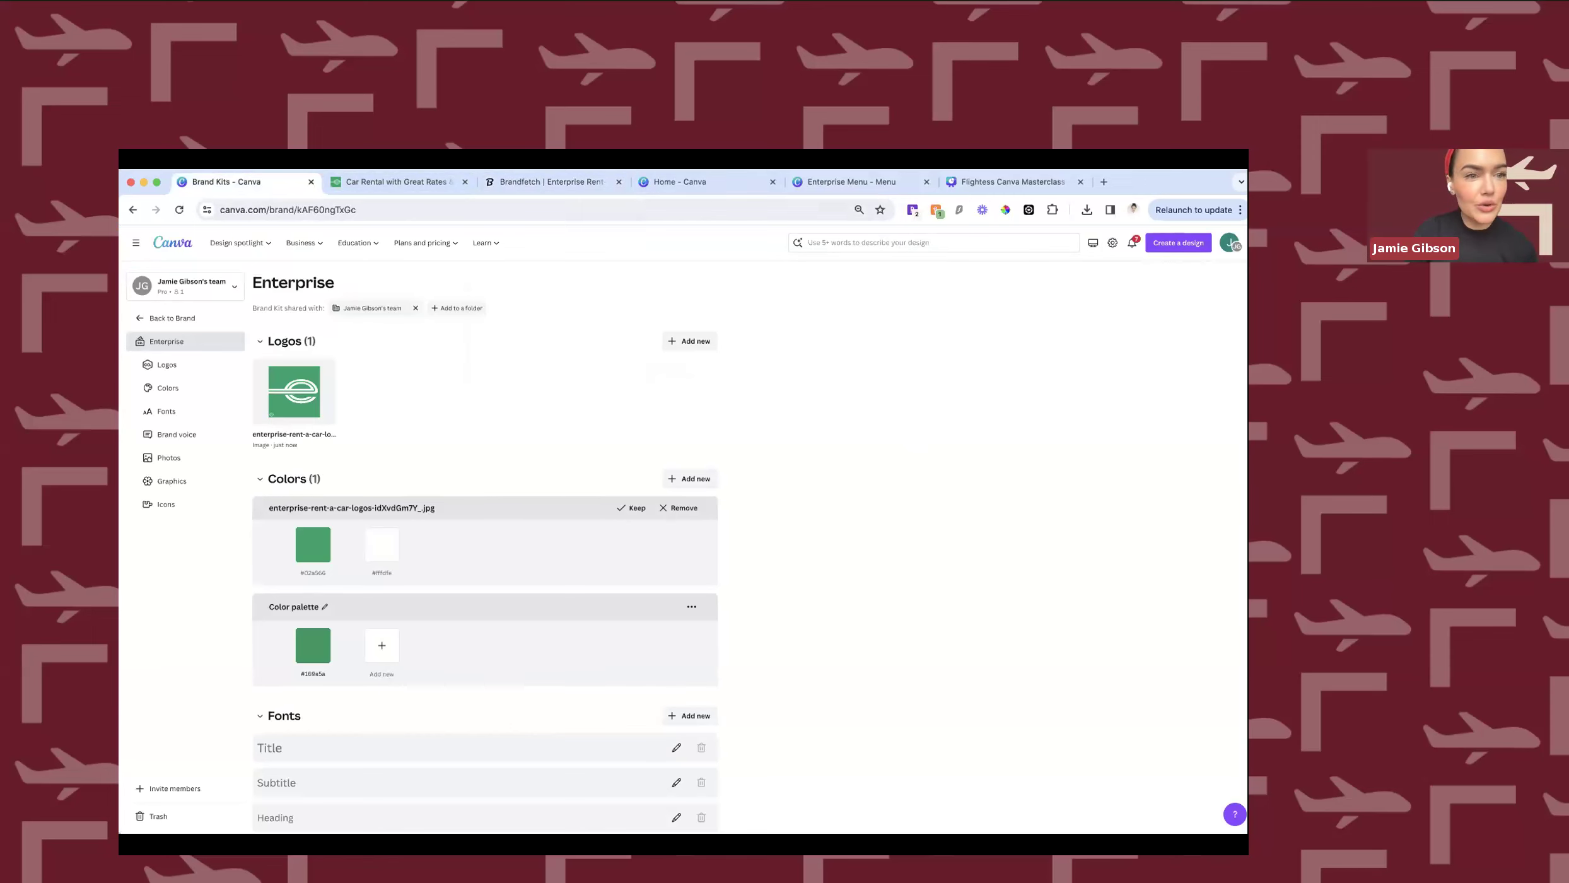
key(ctrl+Tab)
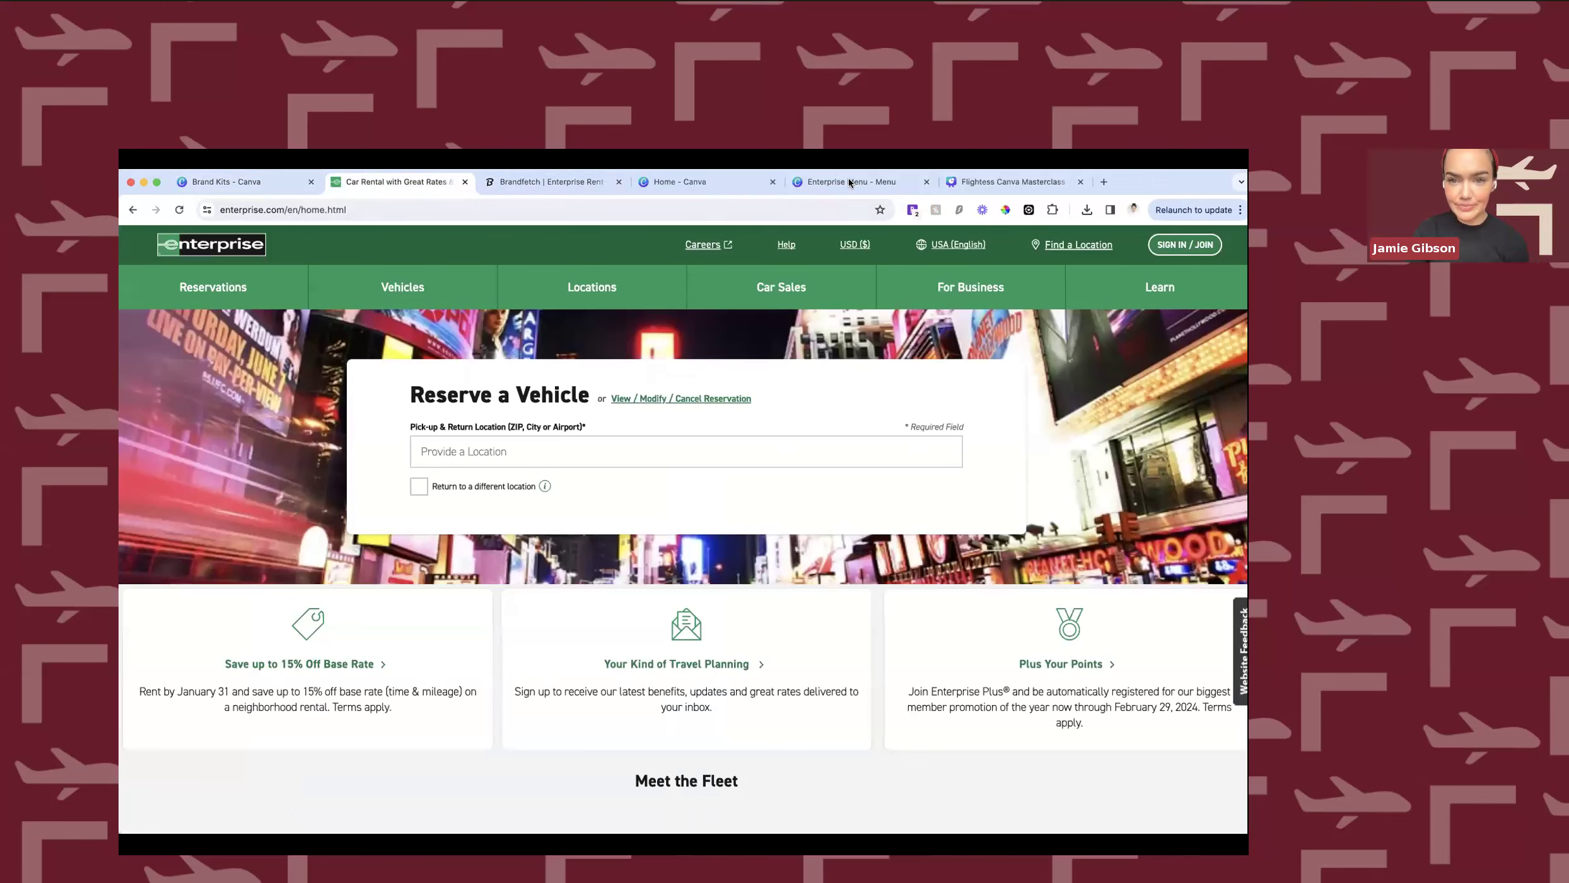
click(851, 197)
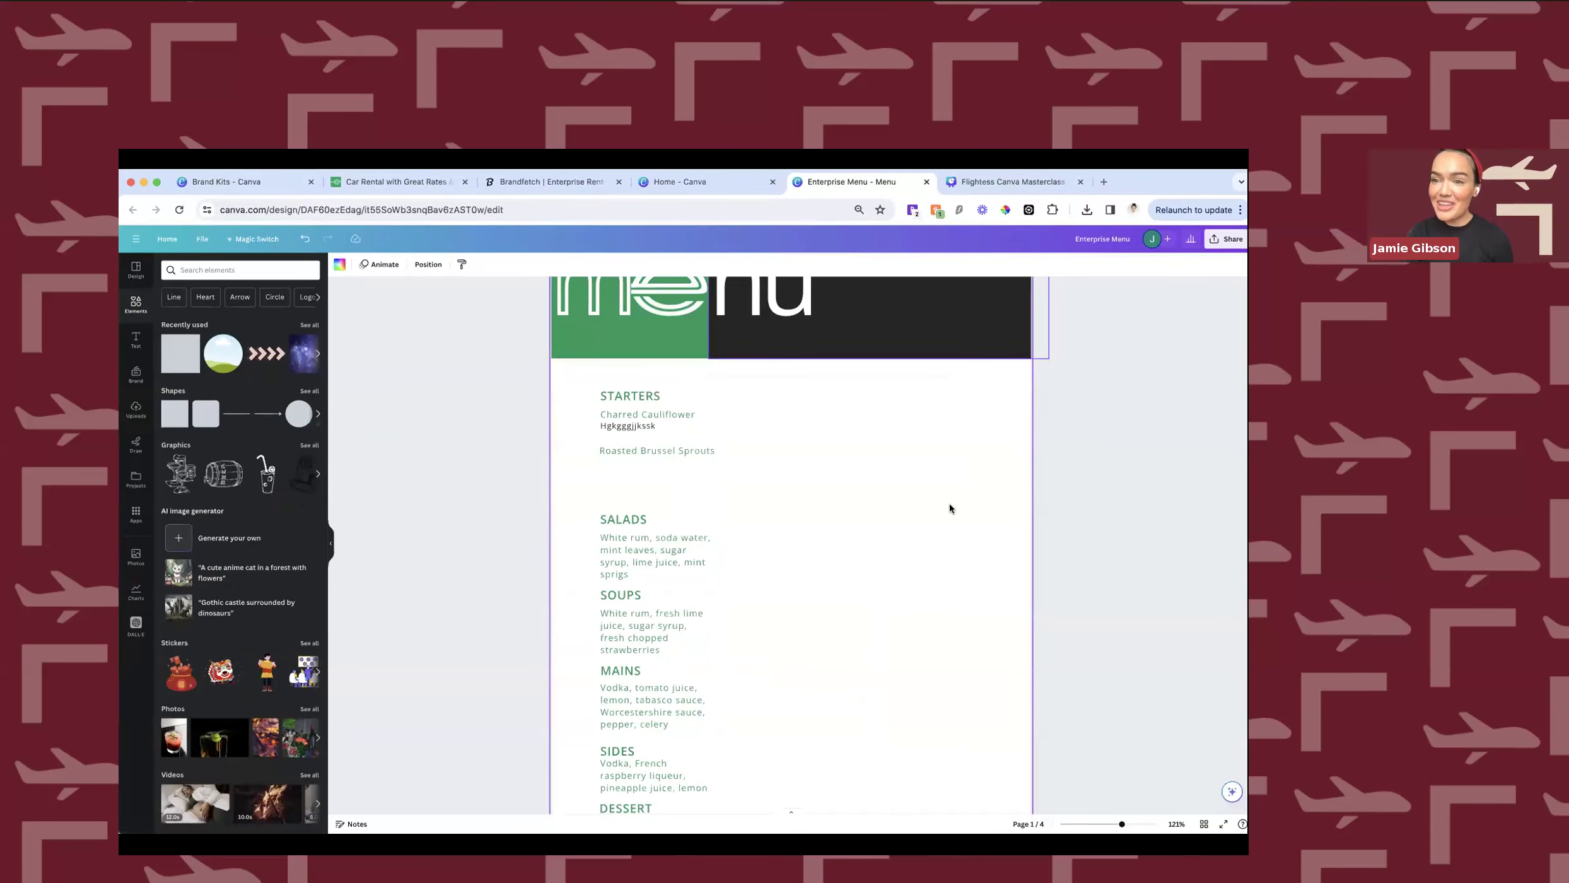
key(super+minus)
key(super+plus)
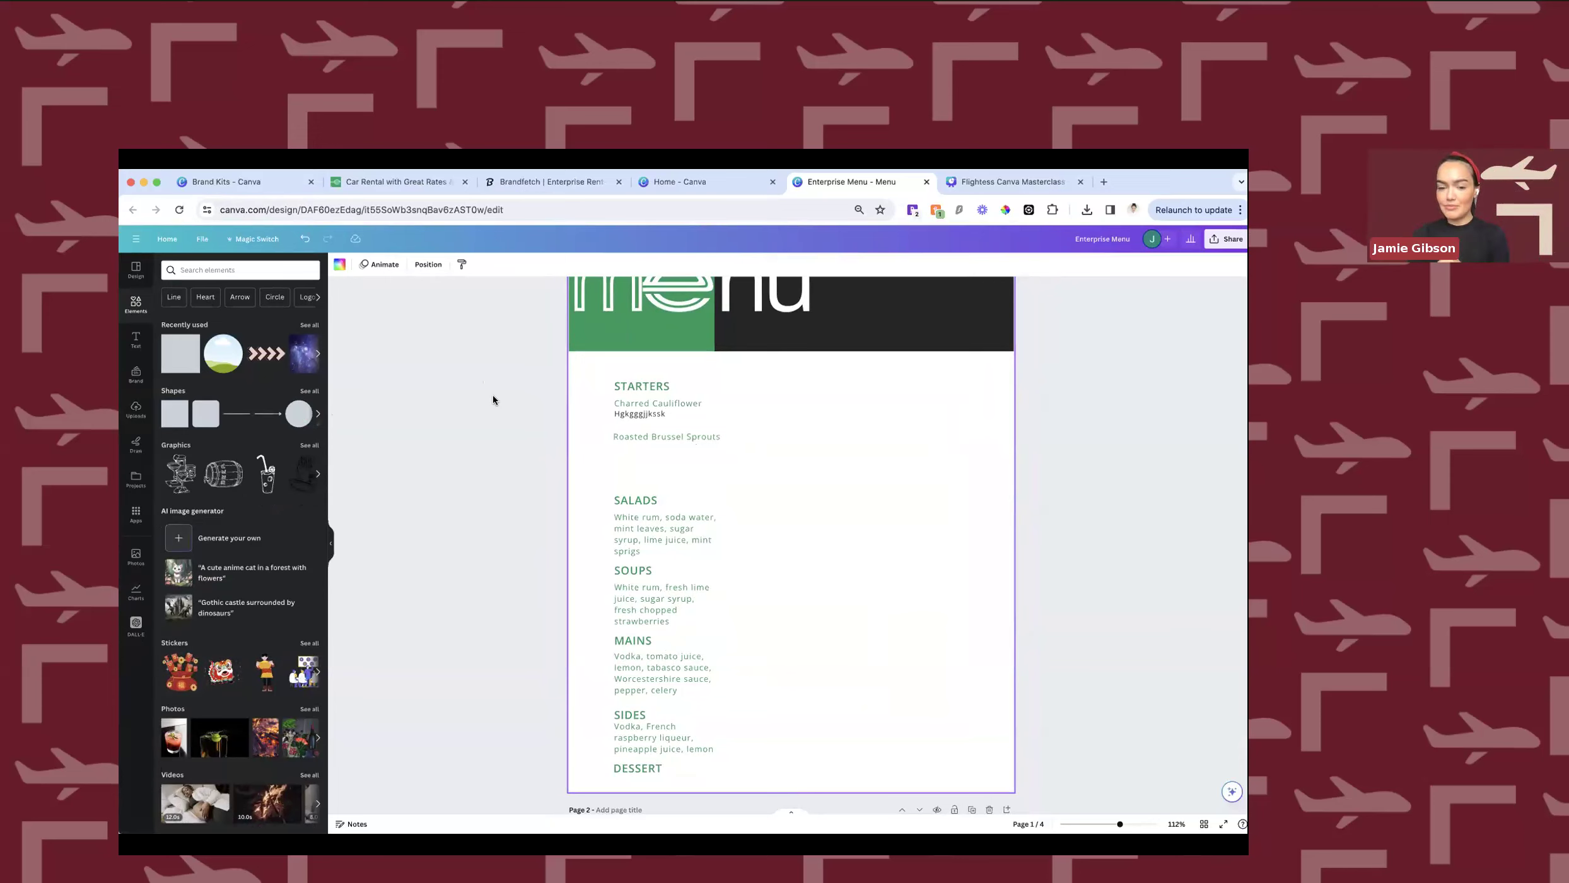
Search the Magic Switch resize options for a 5x7 preset and clear the search.
click(240, 242)
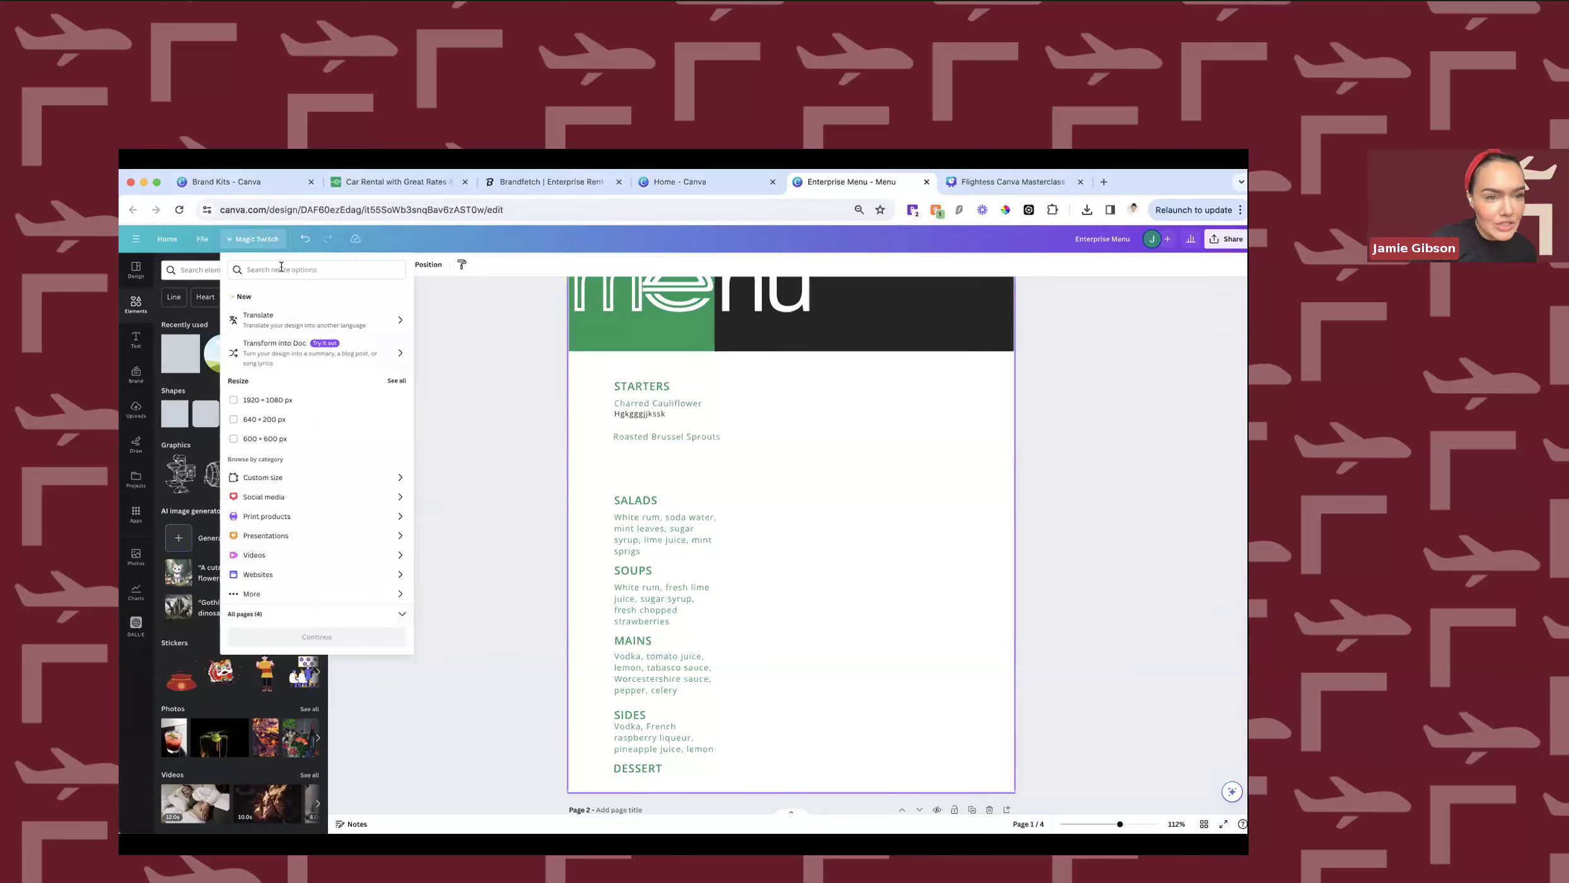
text(5x7)
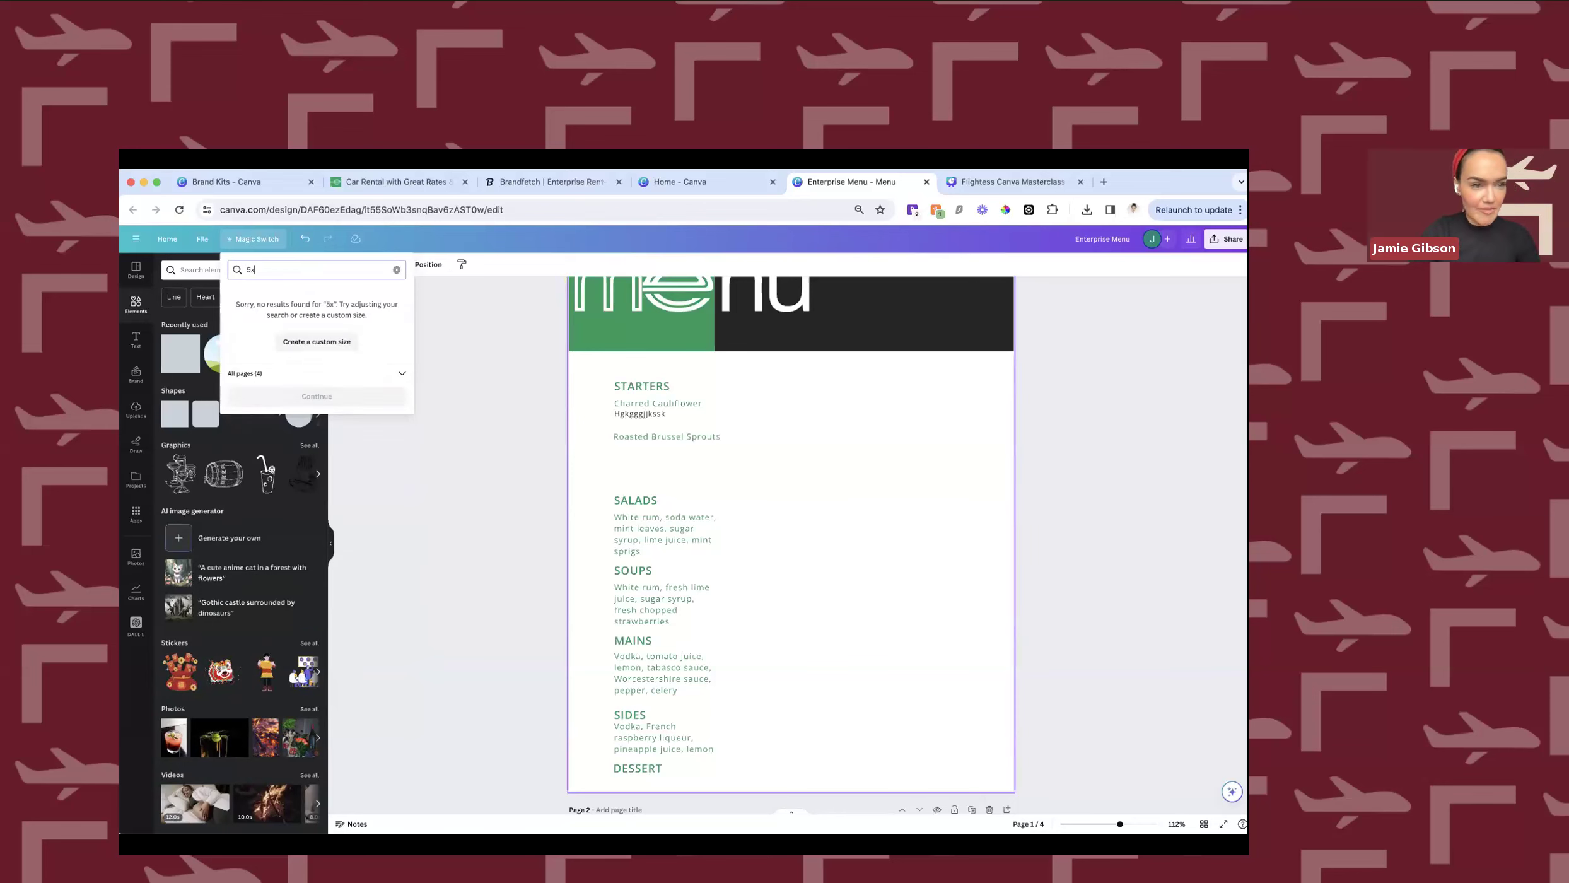
key(BackSpace)
key(BackSpace)
key(BackSpace)
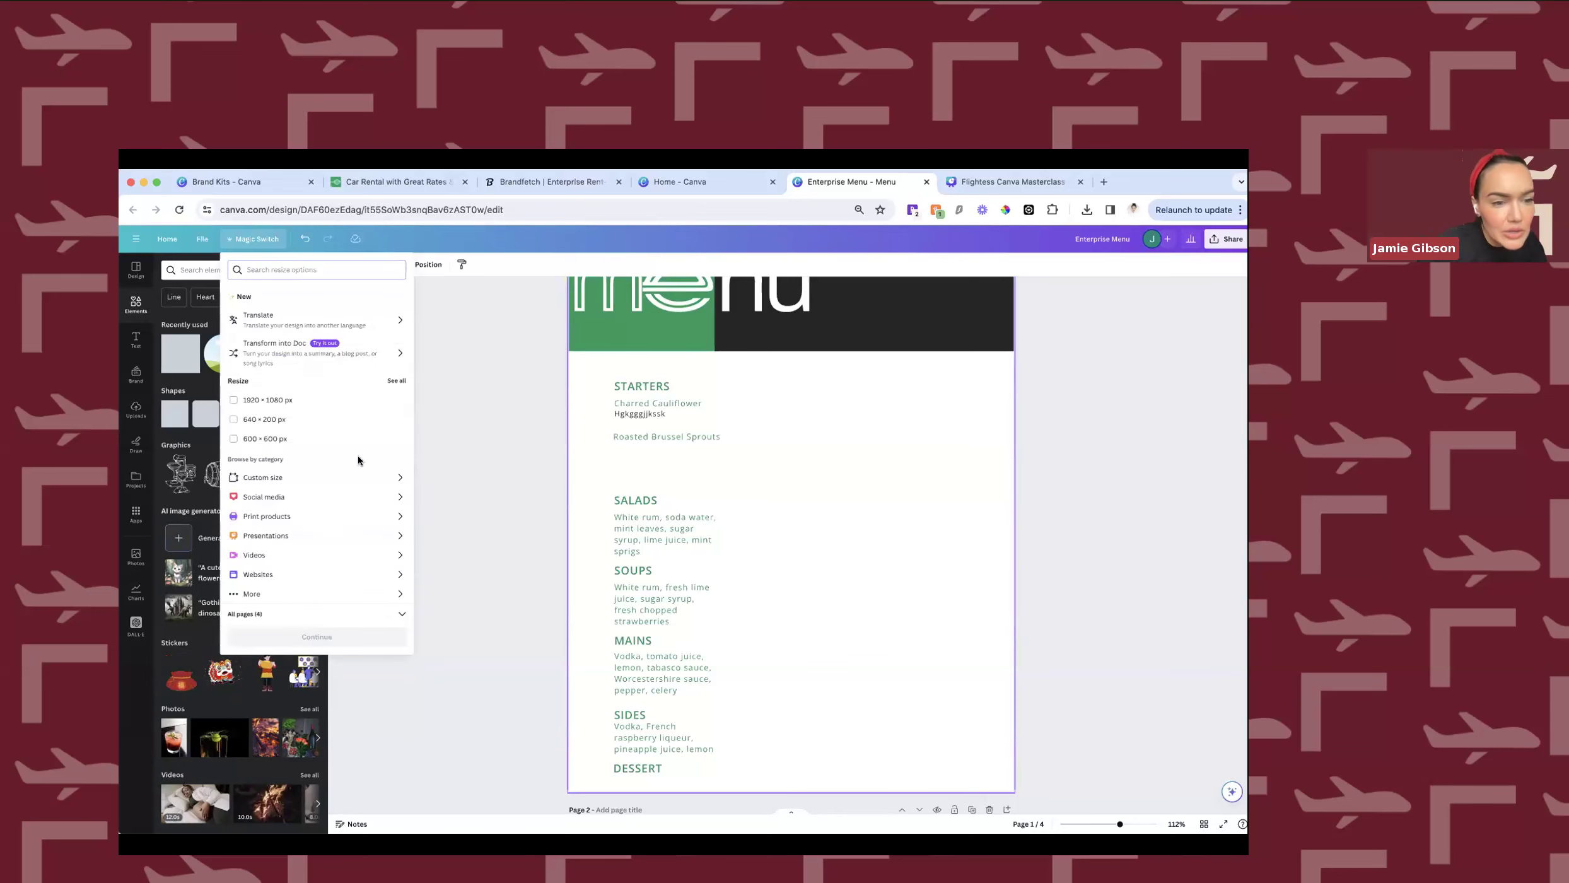
Browse the Print products and Social media resize presets for a suitable menu size.
click(350, 515)
scroll(277, 428, down, 1)
scroll(275, 494, down, 2)
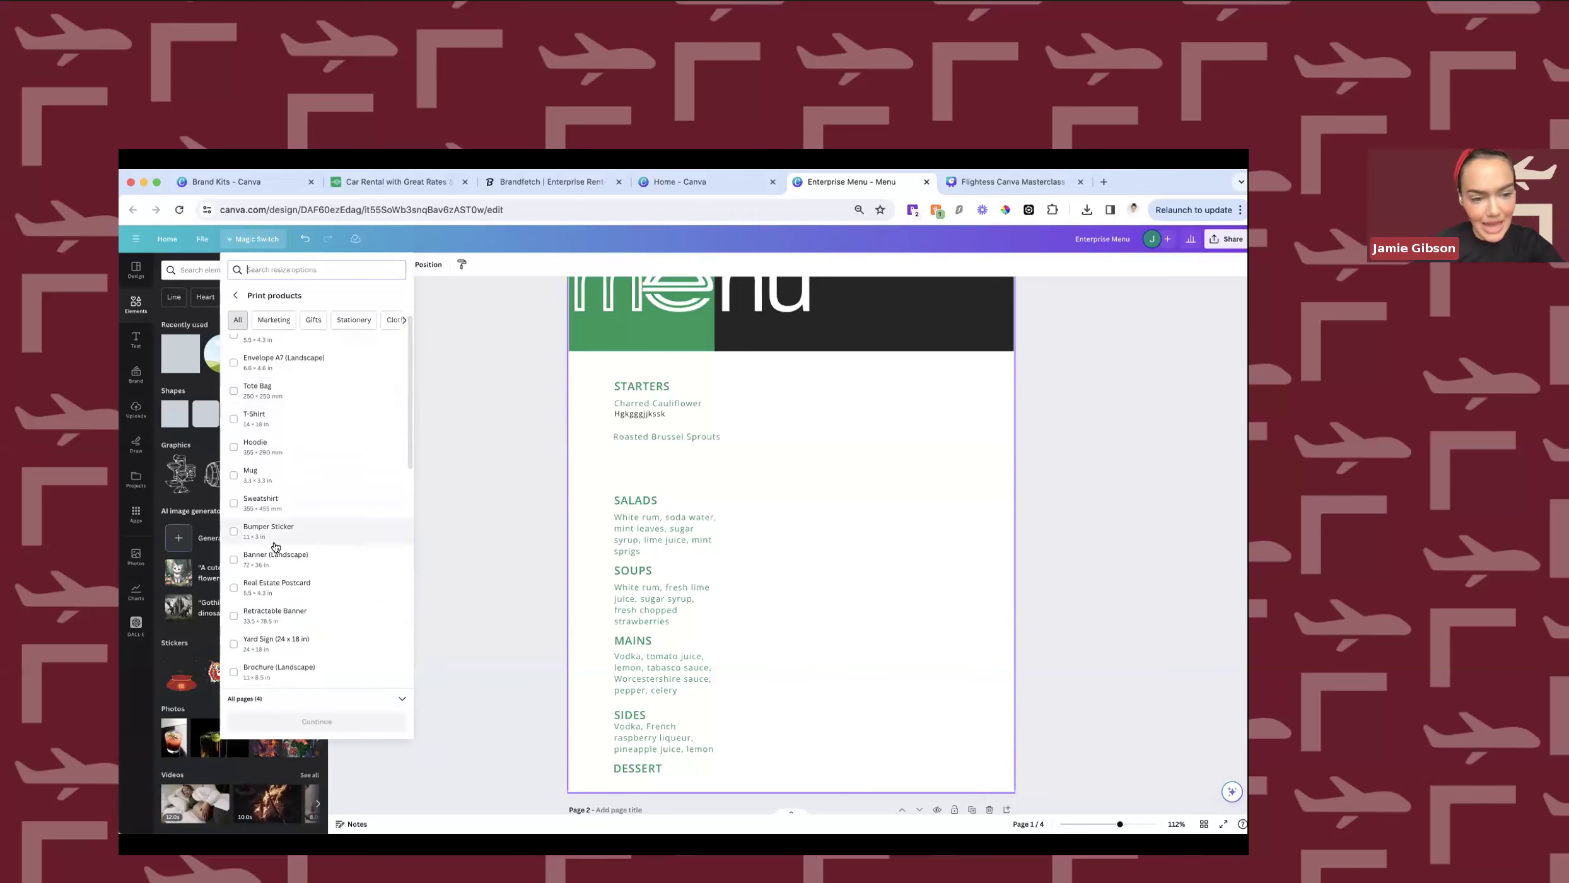
scroll(276, 546, up, 3)
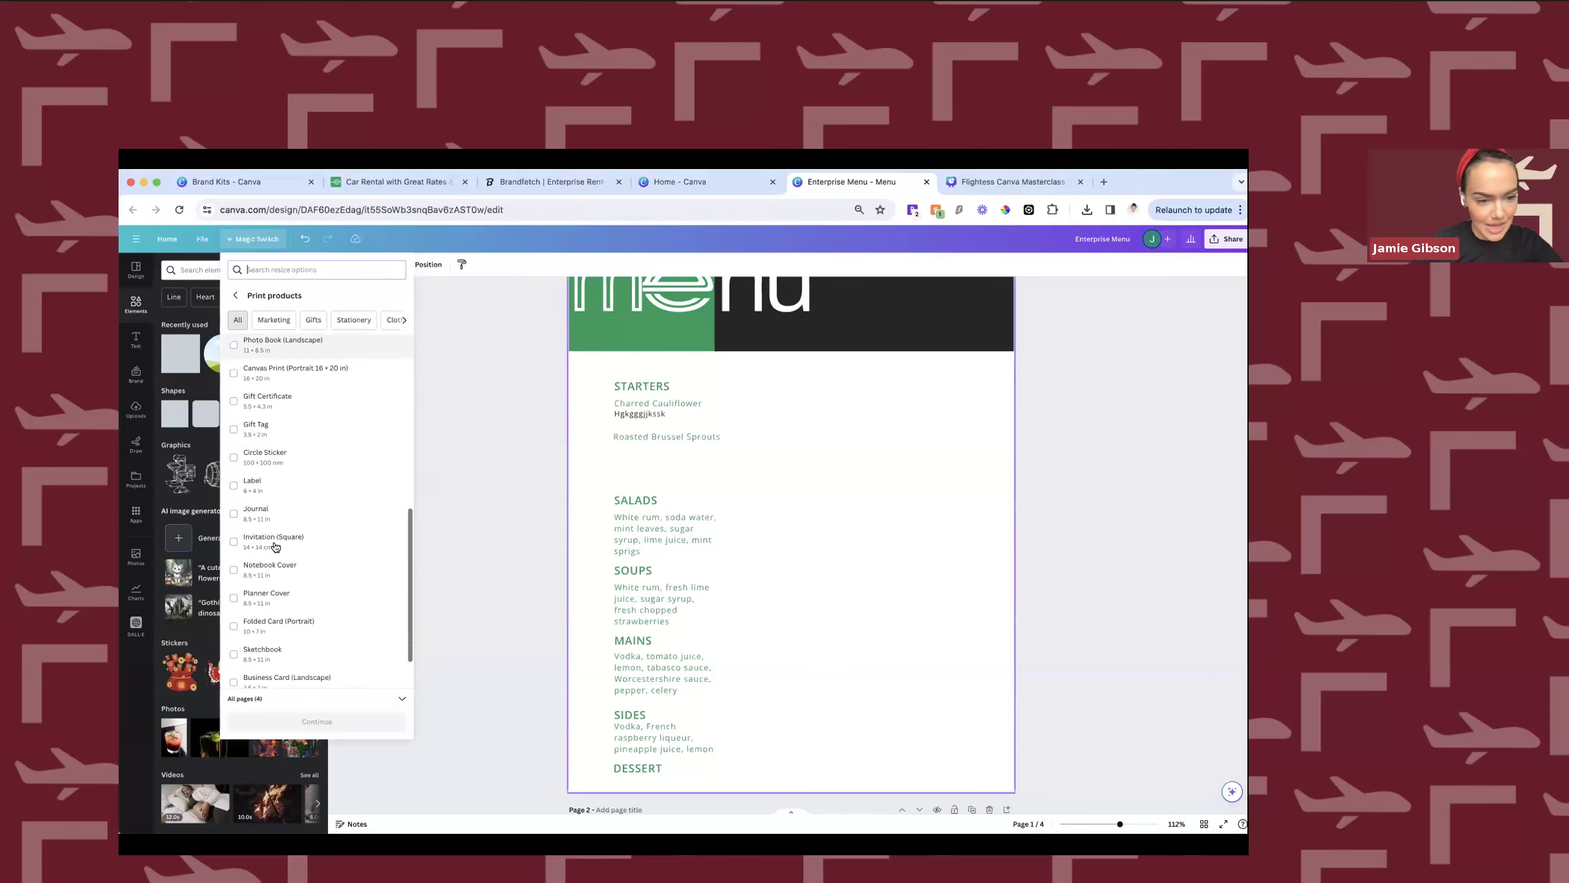
click(237, 295)
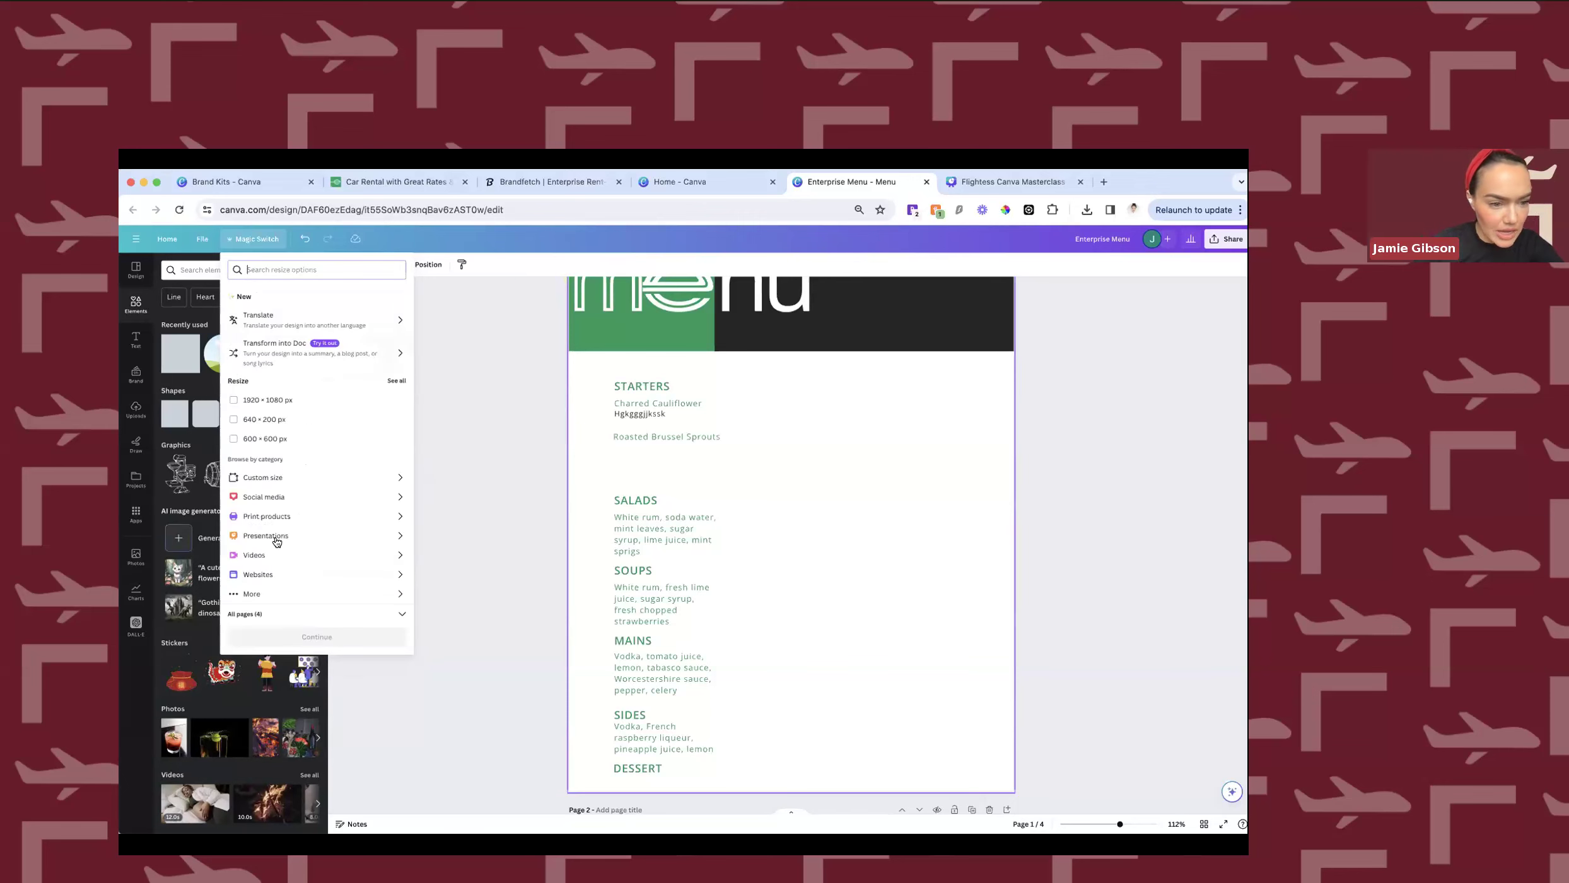
click(278, 498)
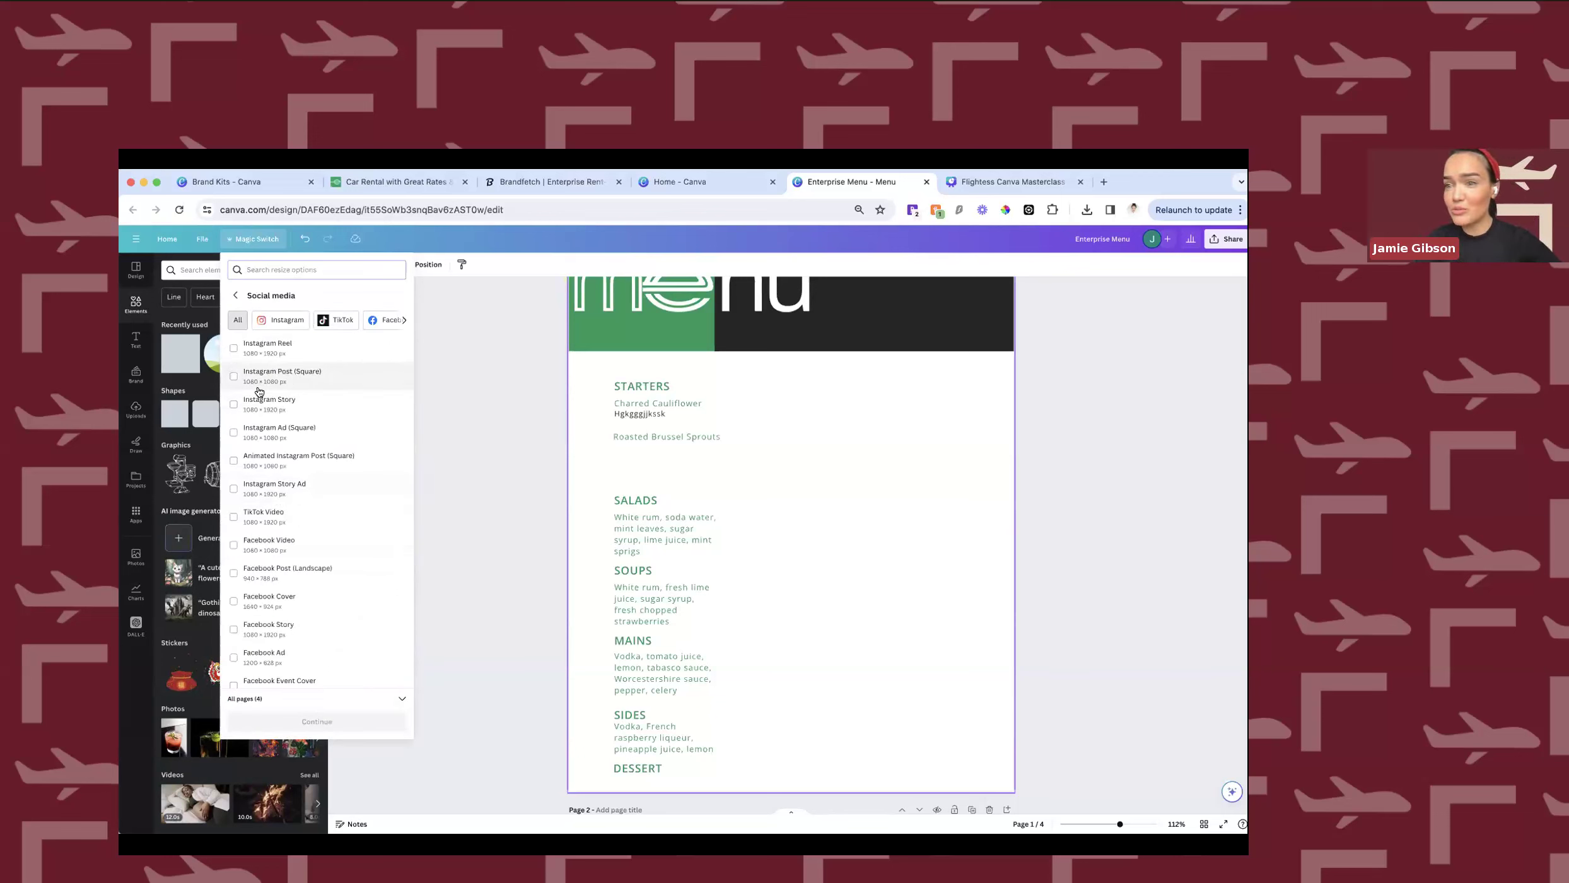
click(237, 296)
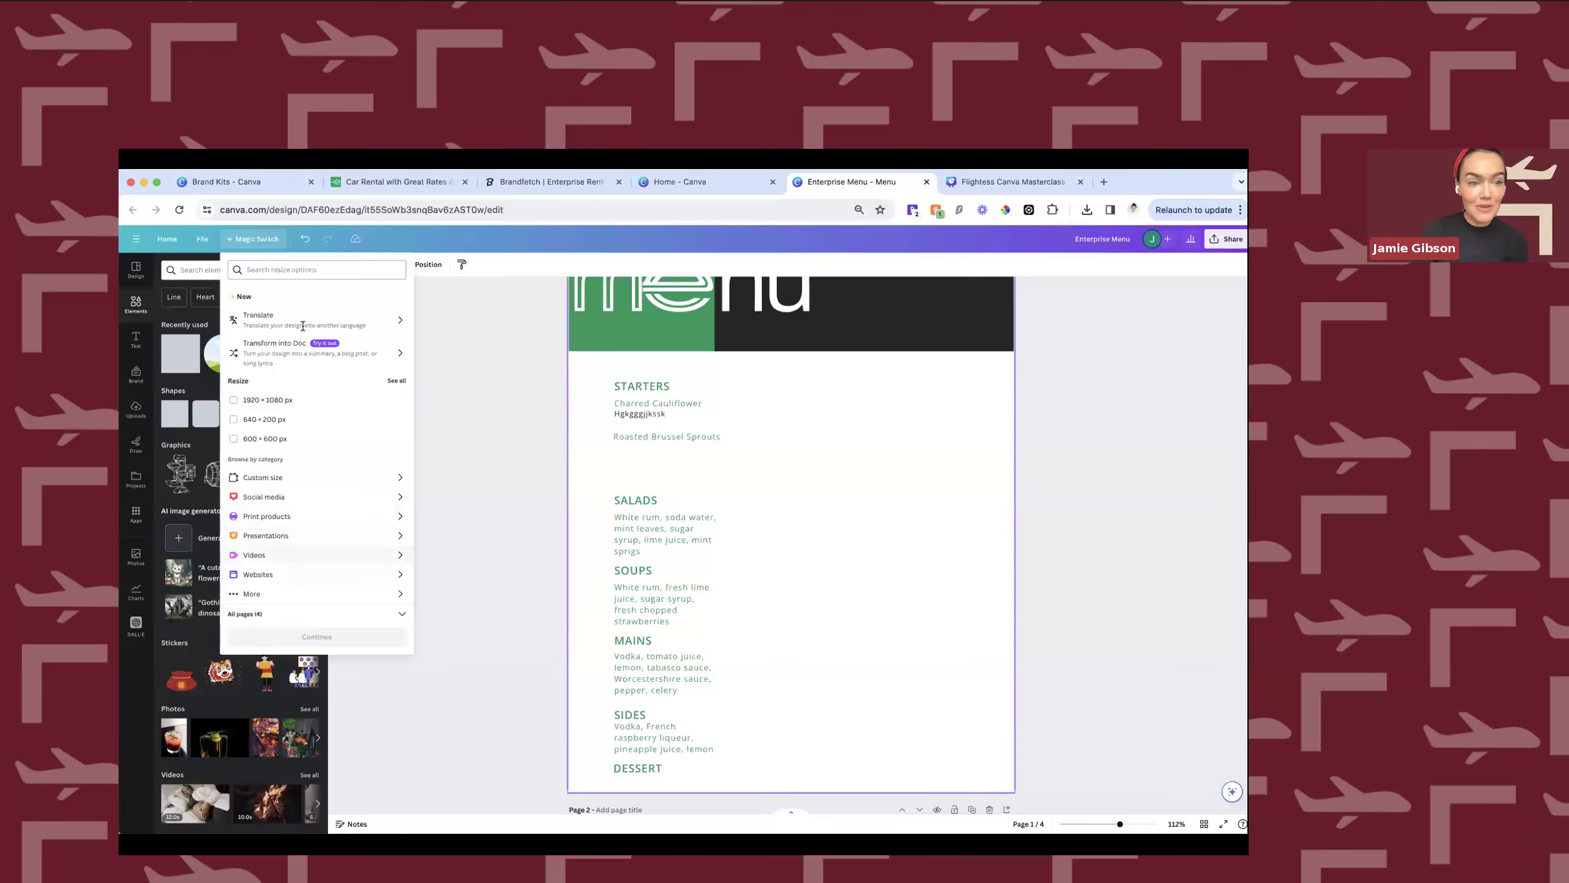
Resize the existing menu design to a custom size of 5 x 7 in.
click(268, 477)
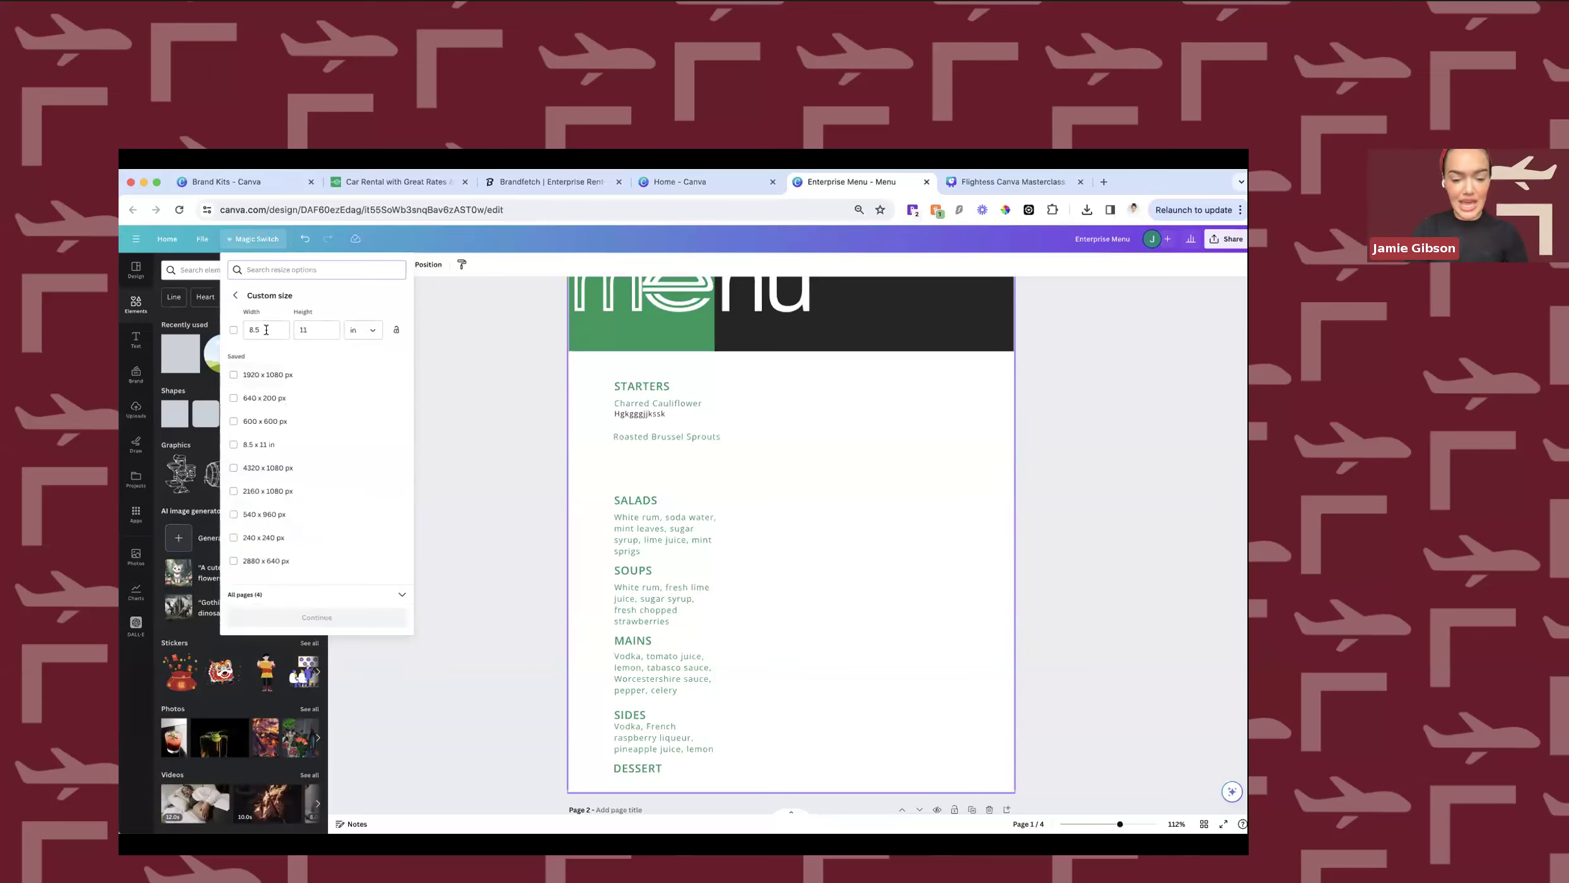
text(5)
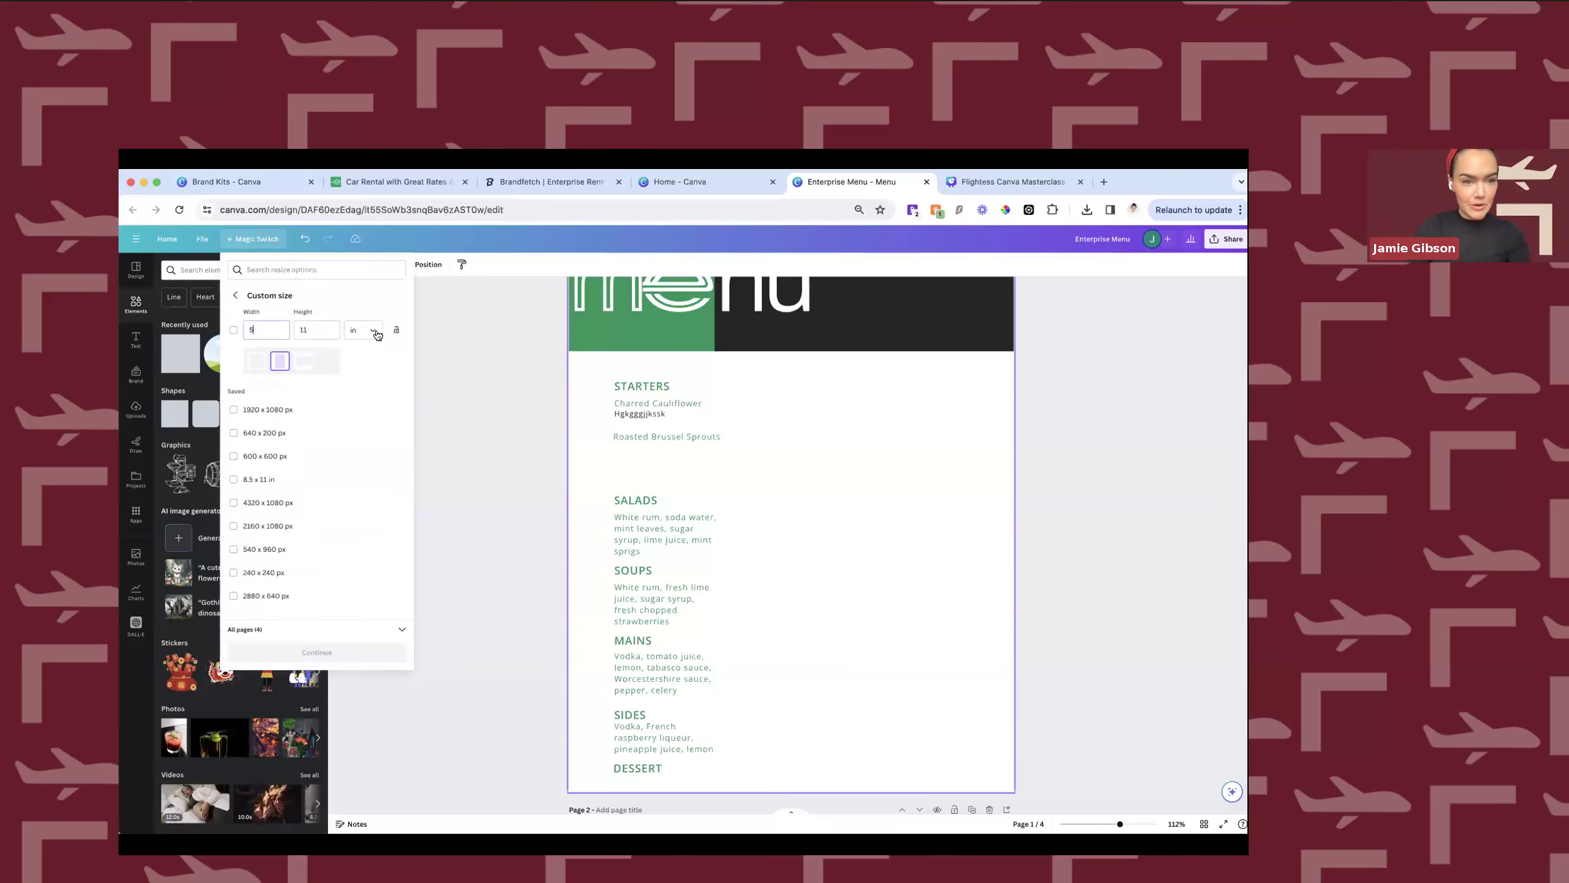
key(Tab)
text(7)
click(364, 331)
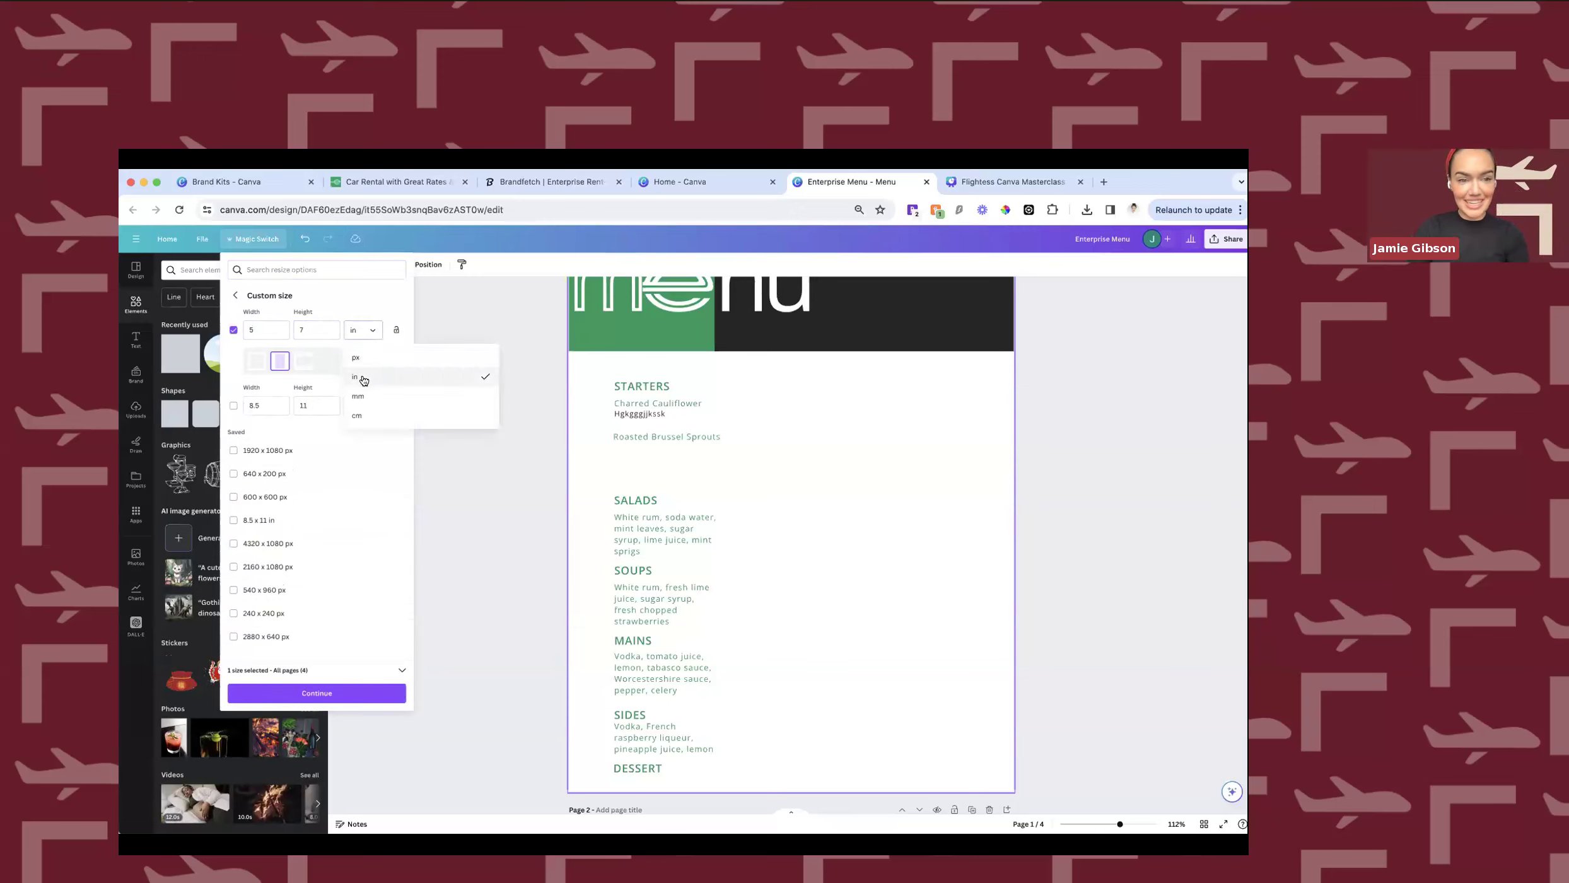
click(392, 372)
click(310, 696)
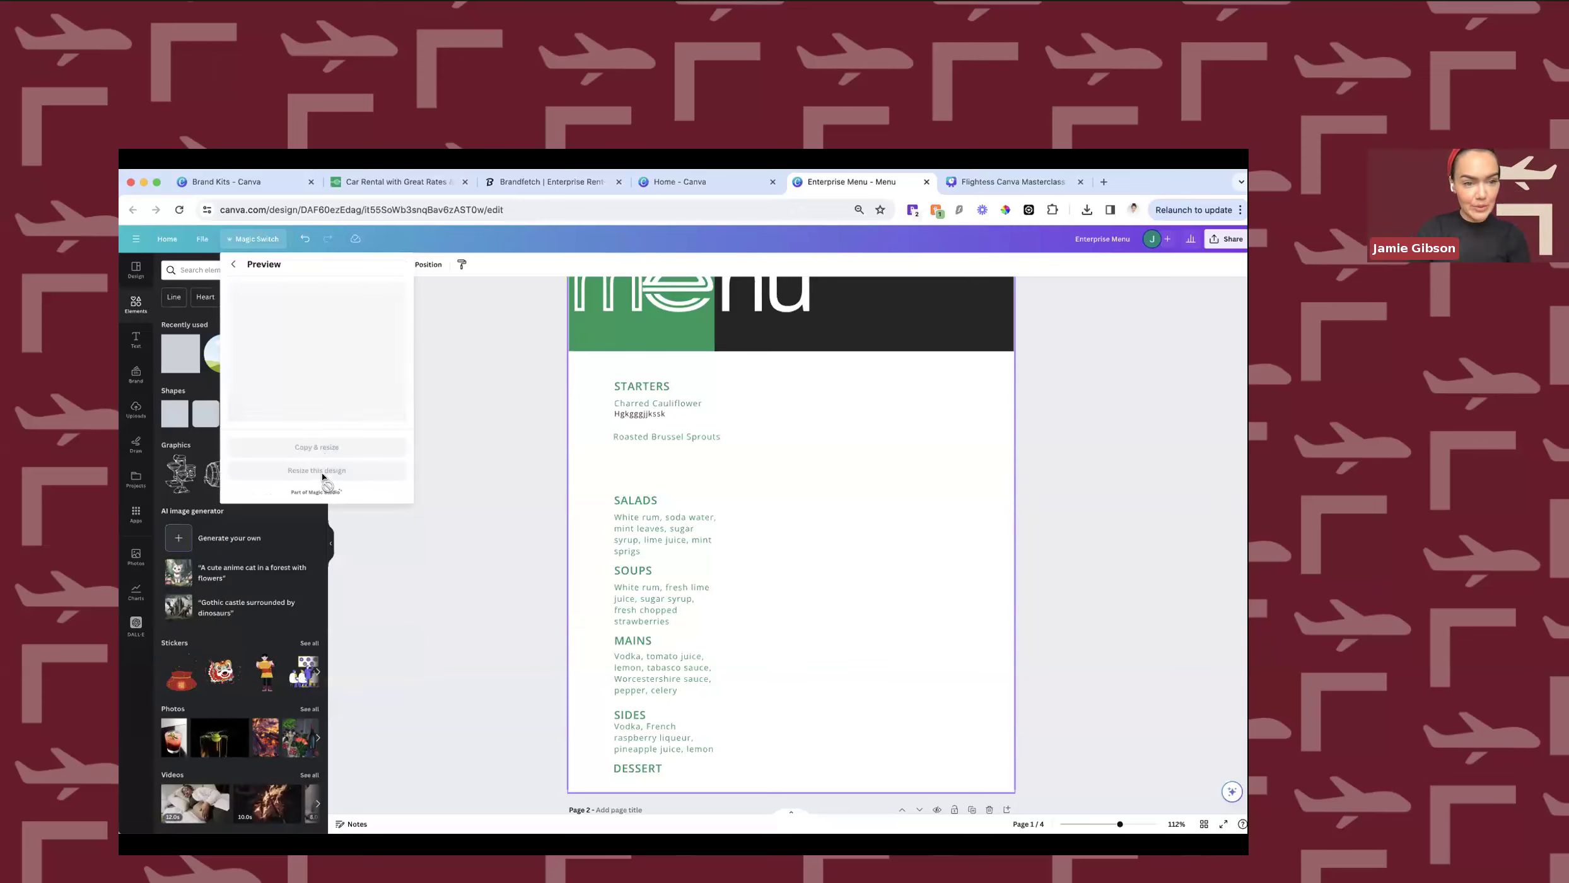
click(328, 495)
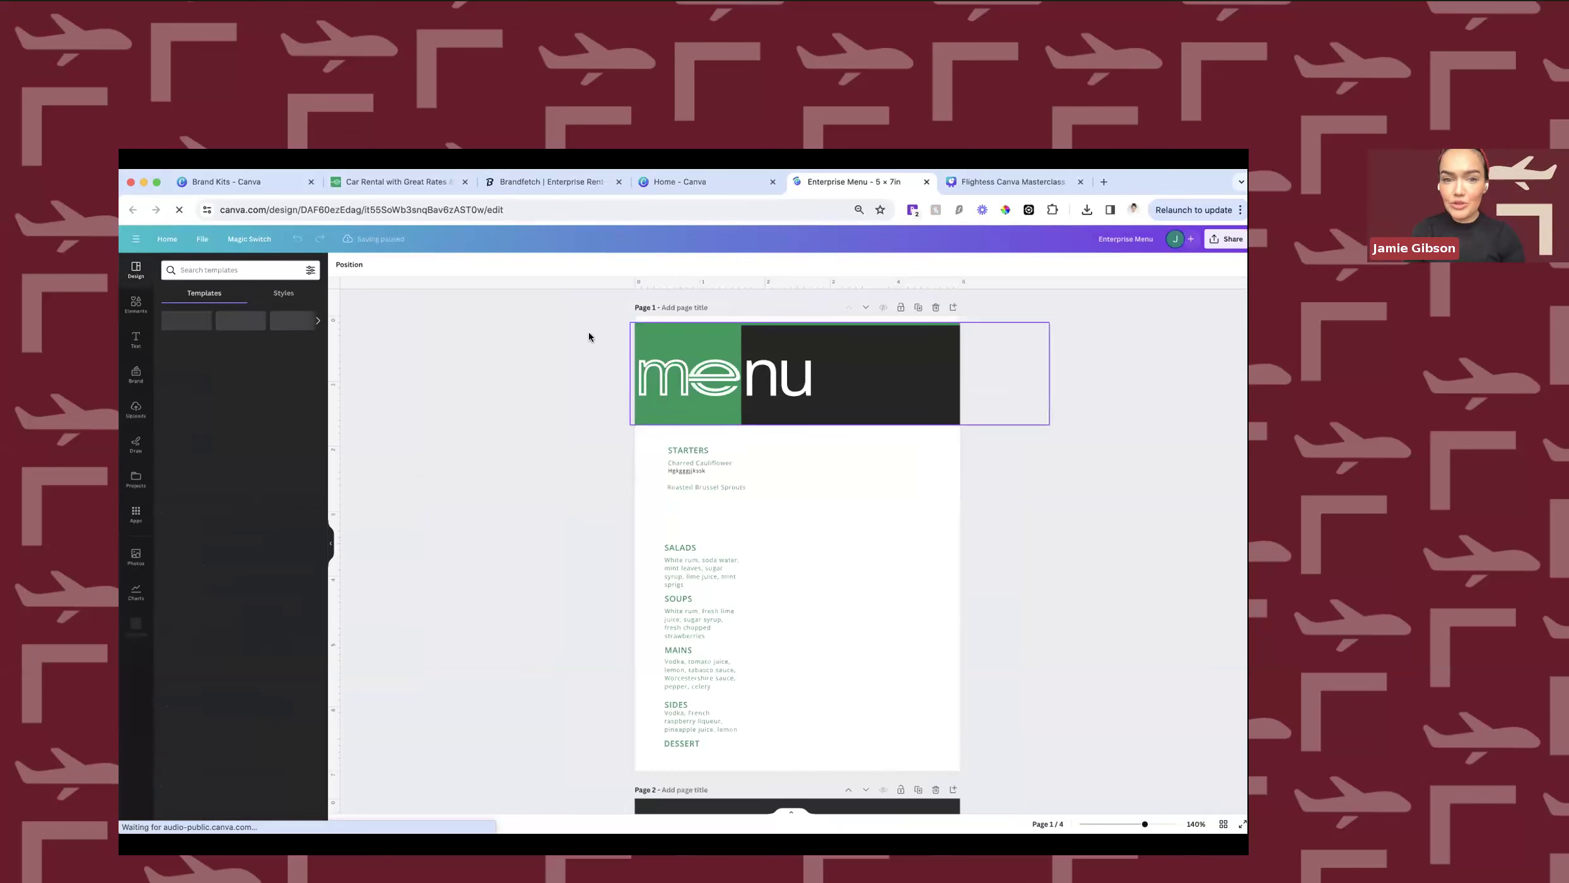
Examine how the header banner and menu text on page 1 fit the resized page.
drag(588, 332, 981, 388)
click(945, 368)
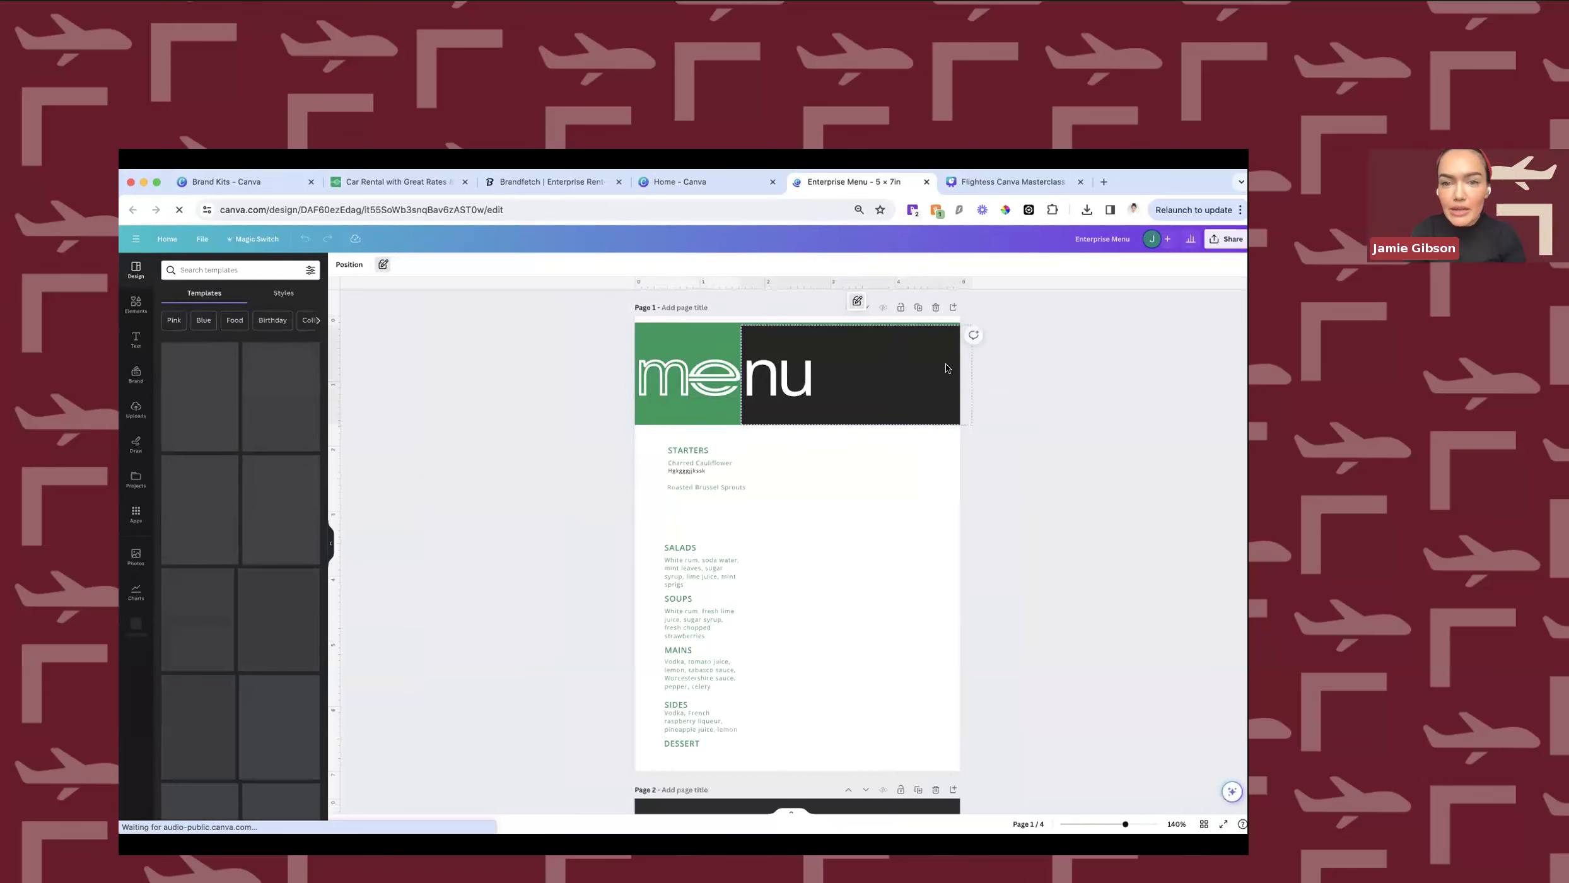
click(902, 429)
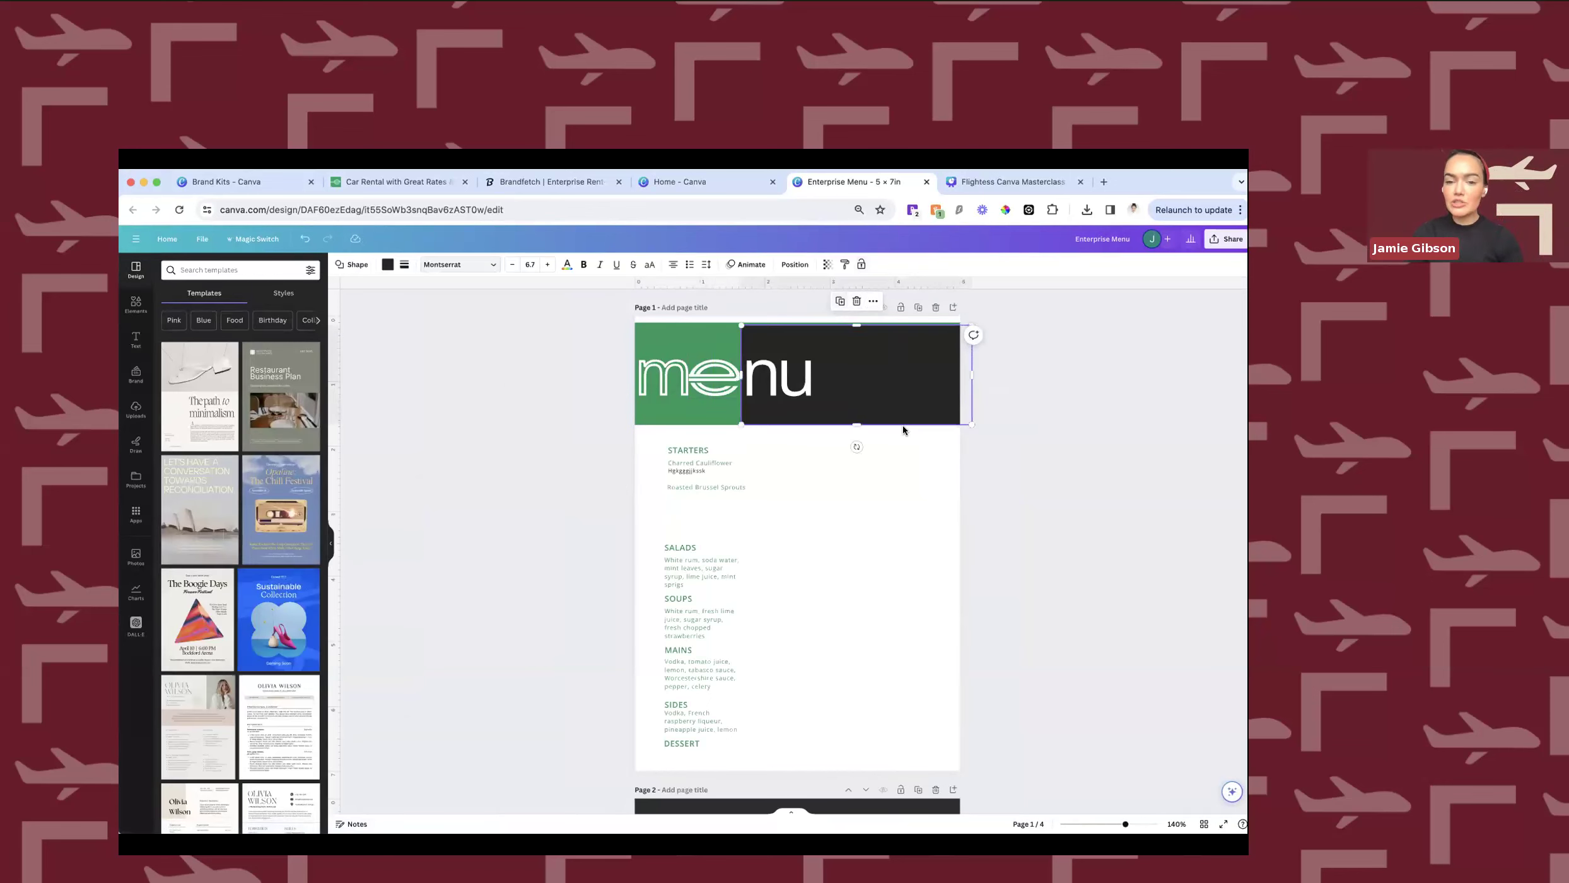
scroll(903, 430, down, 2)
scroll(902, 430, down, 2)
scroll(903, 429, up, 3)
scroll(902, 430, down, 3)
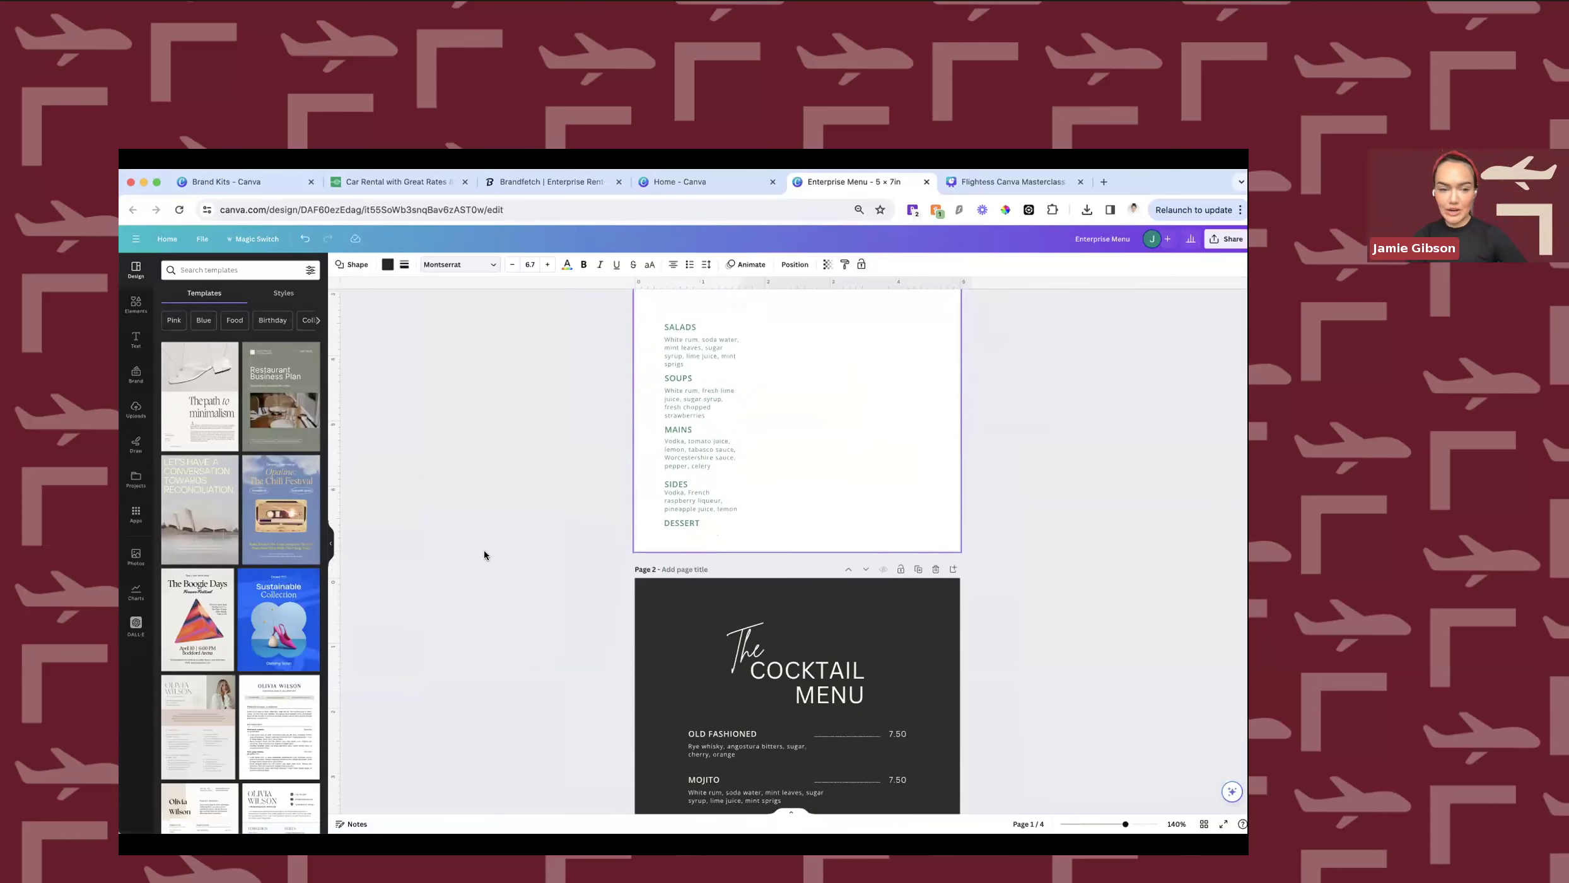
Collapse the design sidebar, show the page thumbnails and view pages 3 and 4.
click(331, 544)
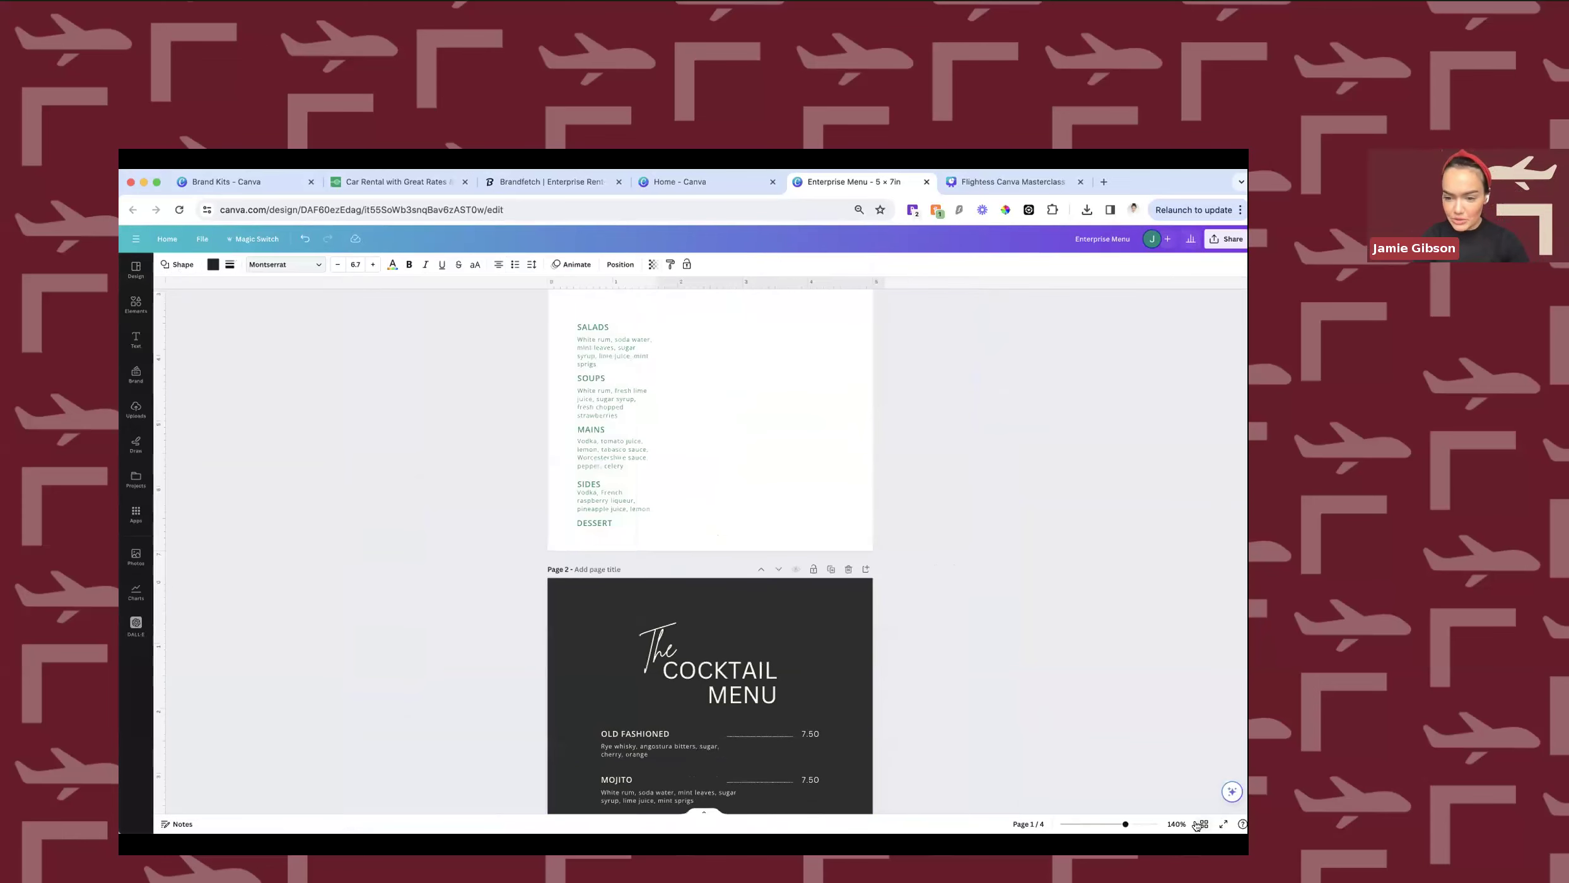
click(703, 816)
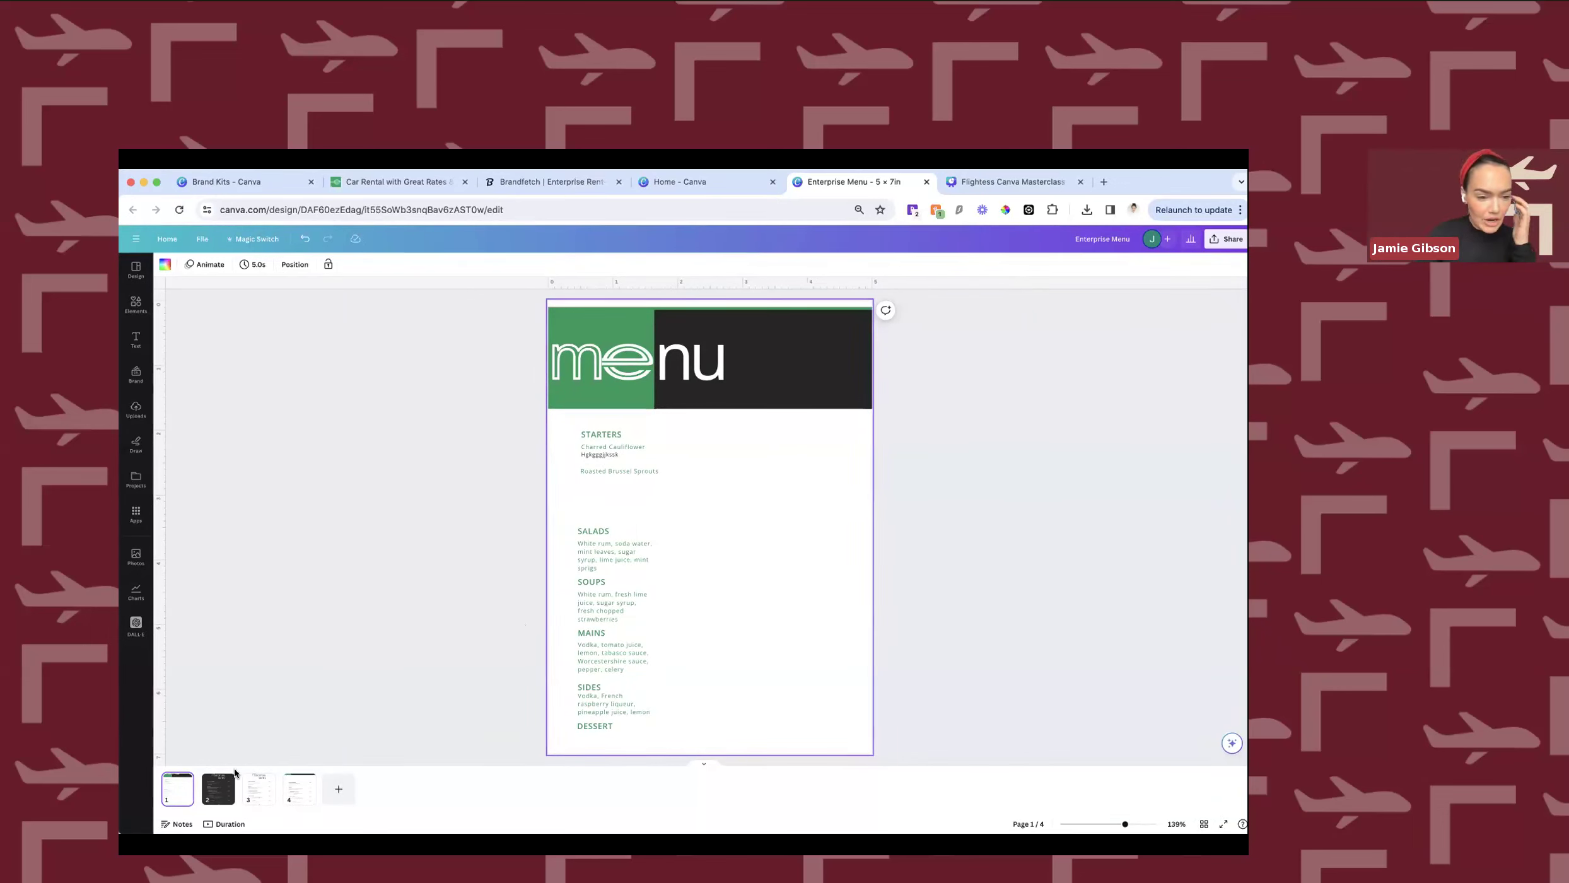
click(259, 789)
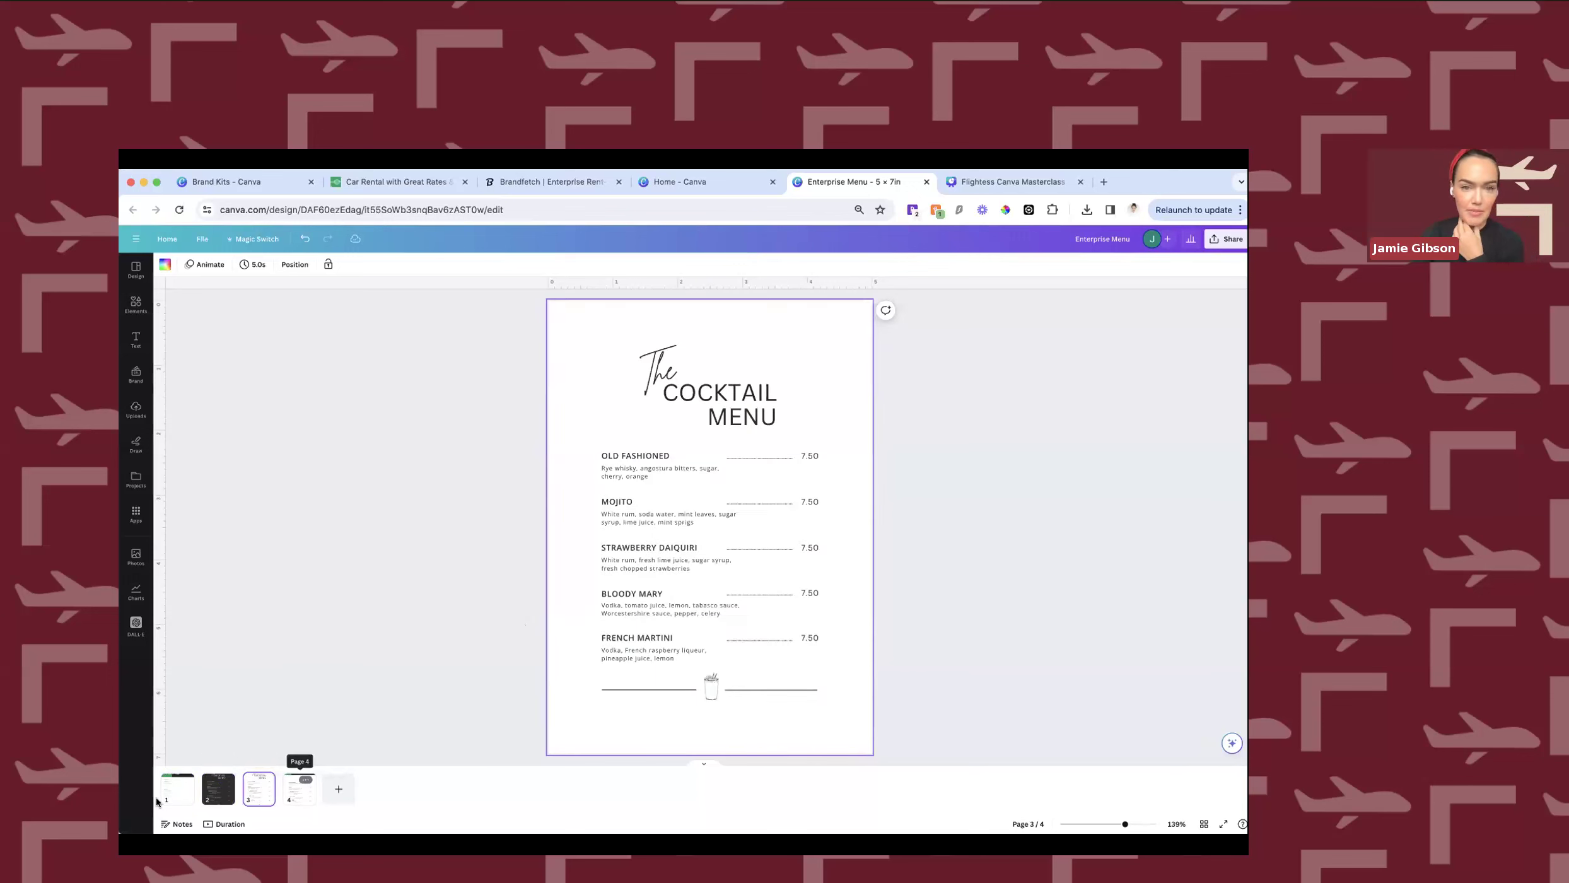
click(299, 789)
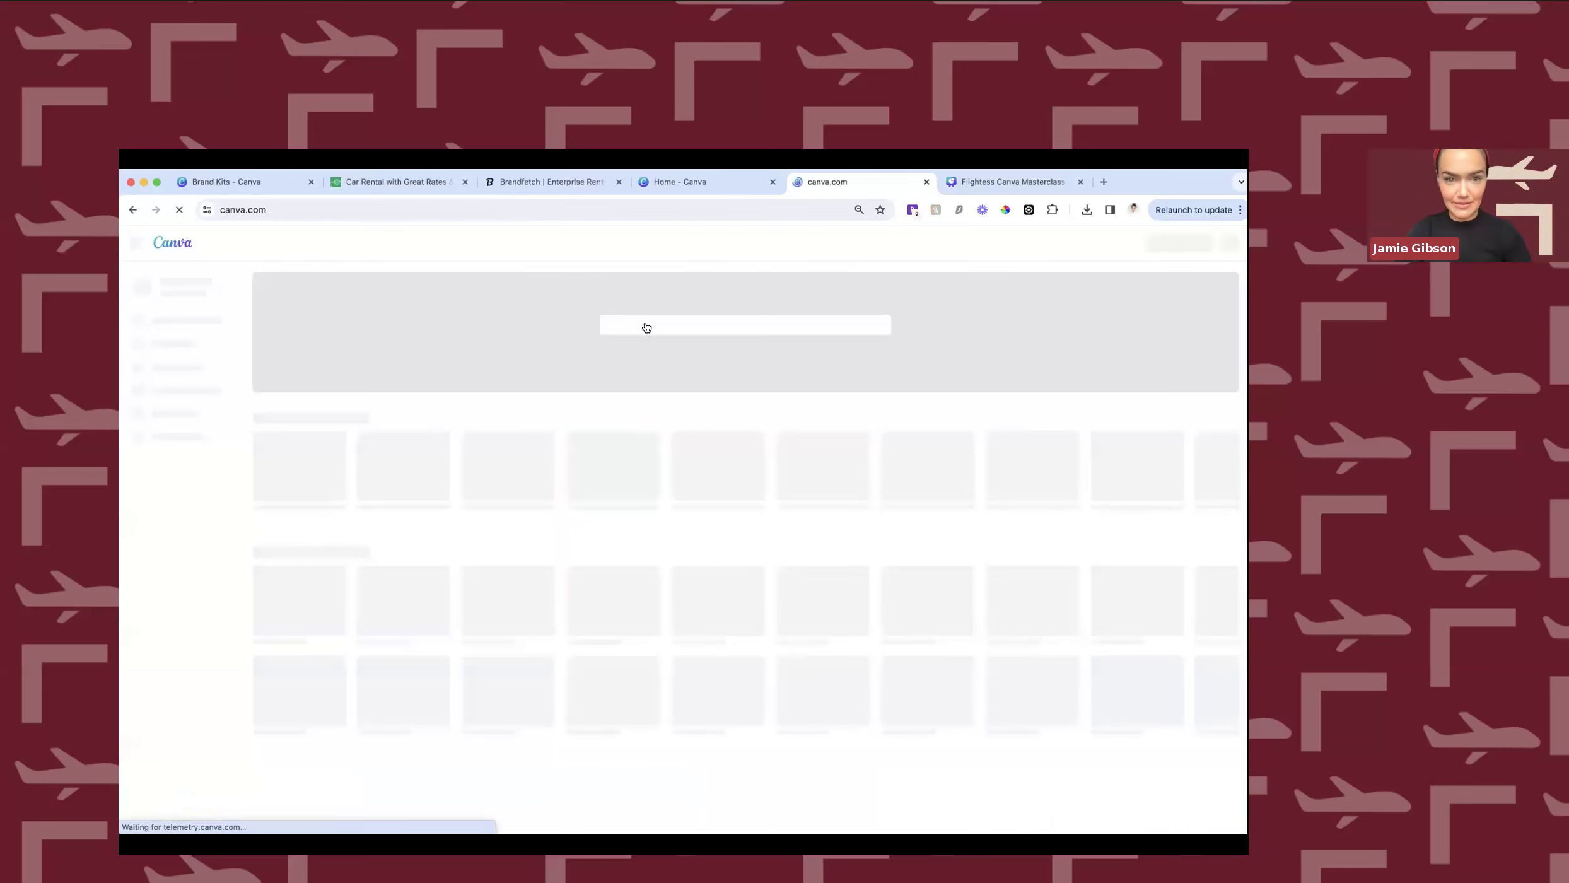
Search the Canva templates for resume and open the Elegant Minimalist CV Resume template as a new design.
click(645, 325)
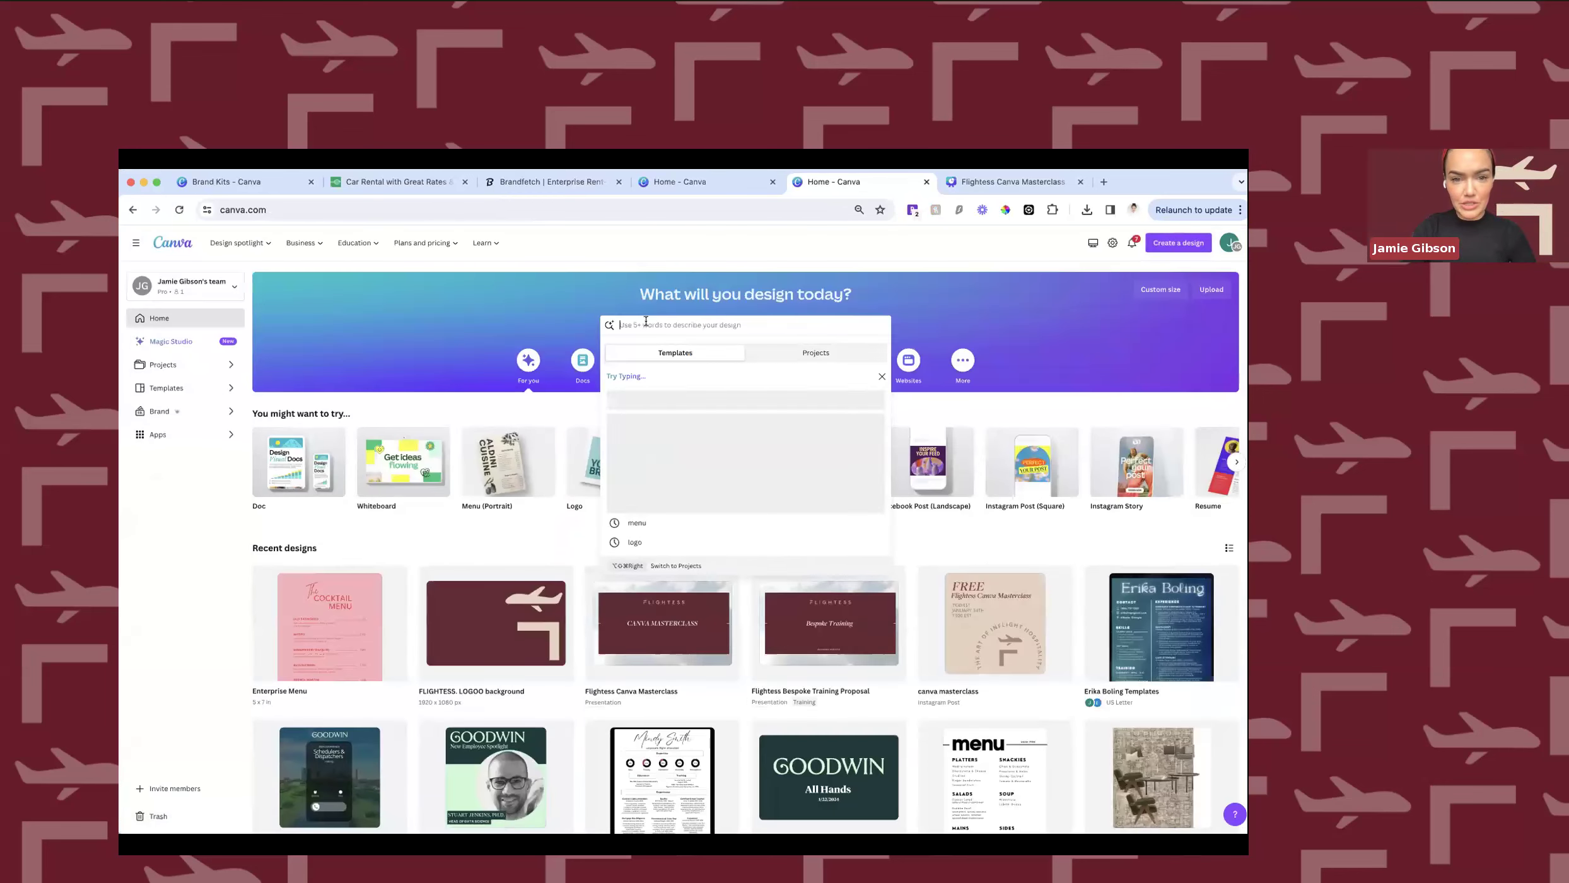
text(resumr)
key(BackSpace)
text(e)
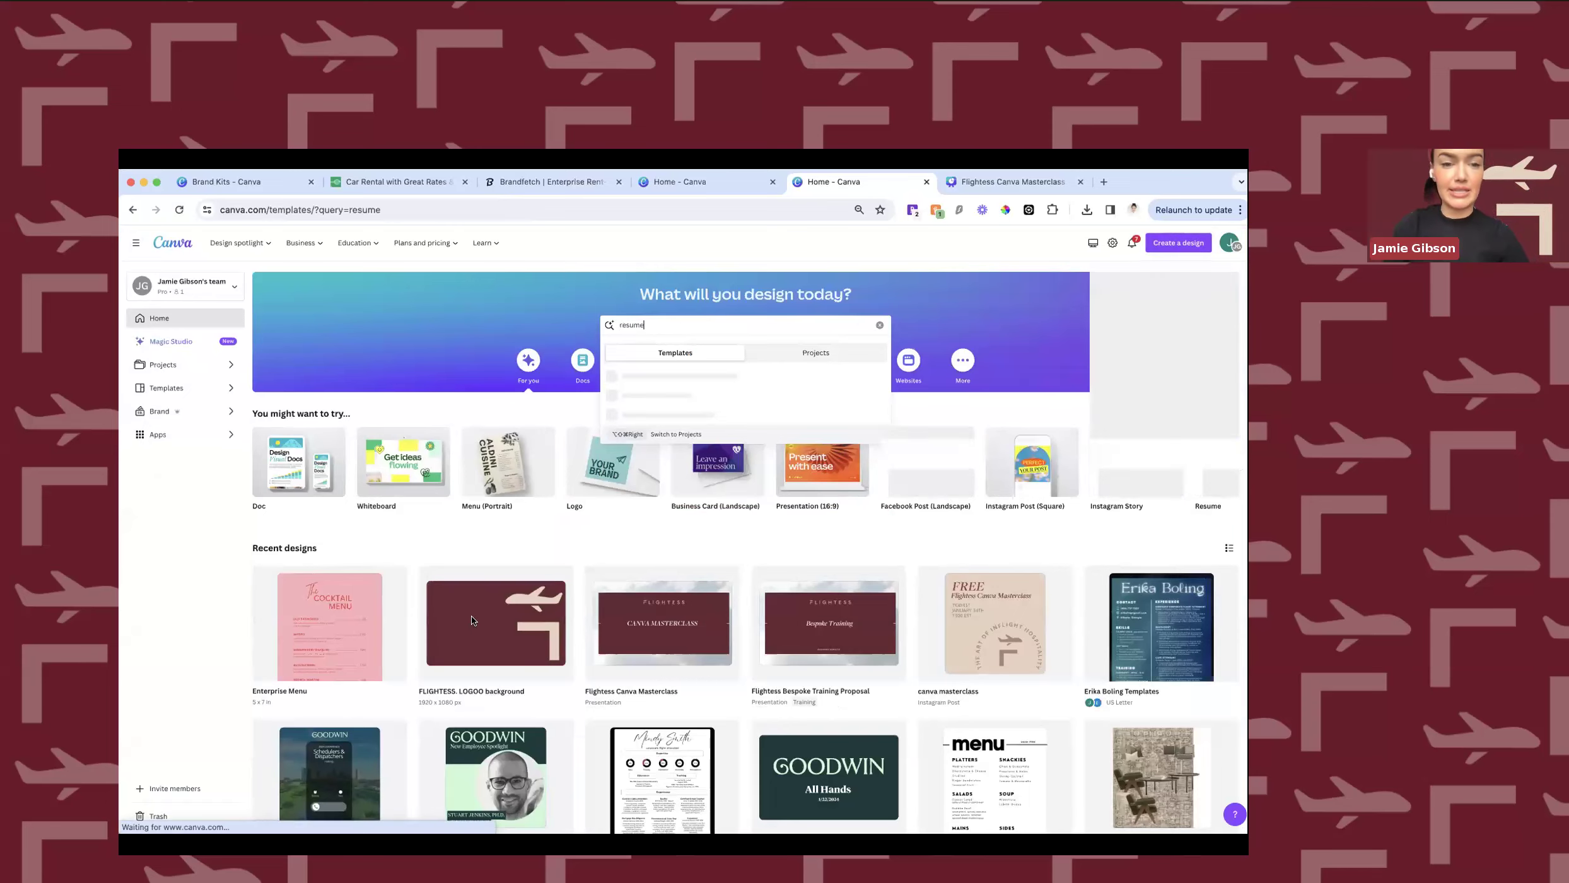
key(Return)
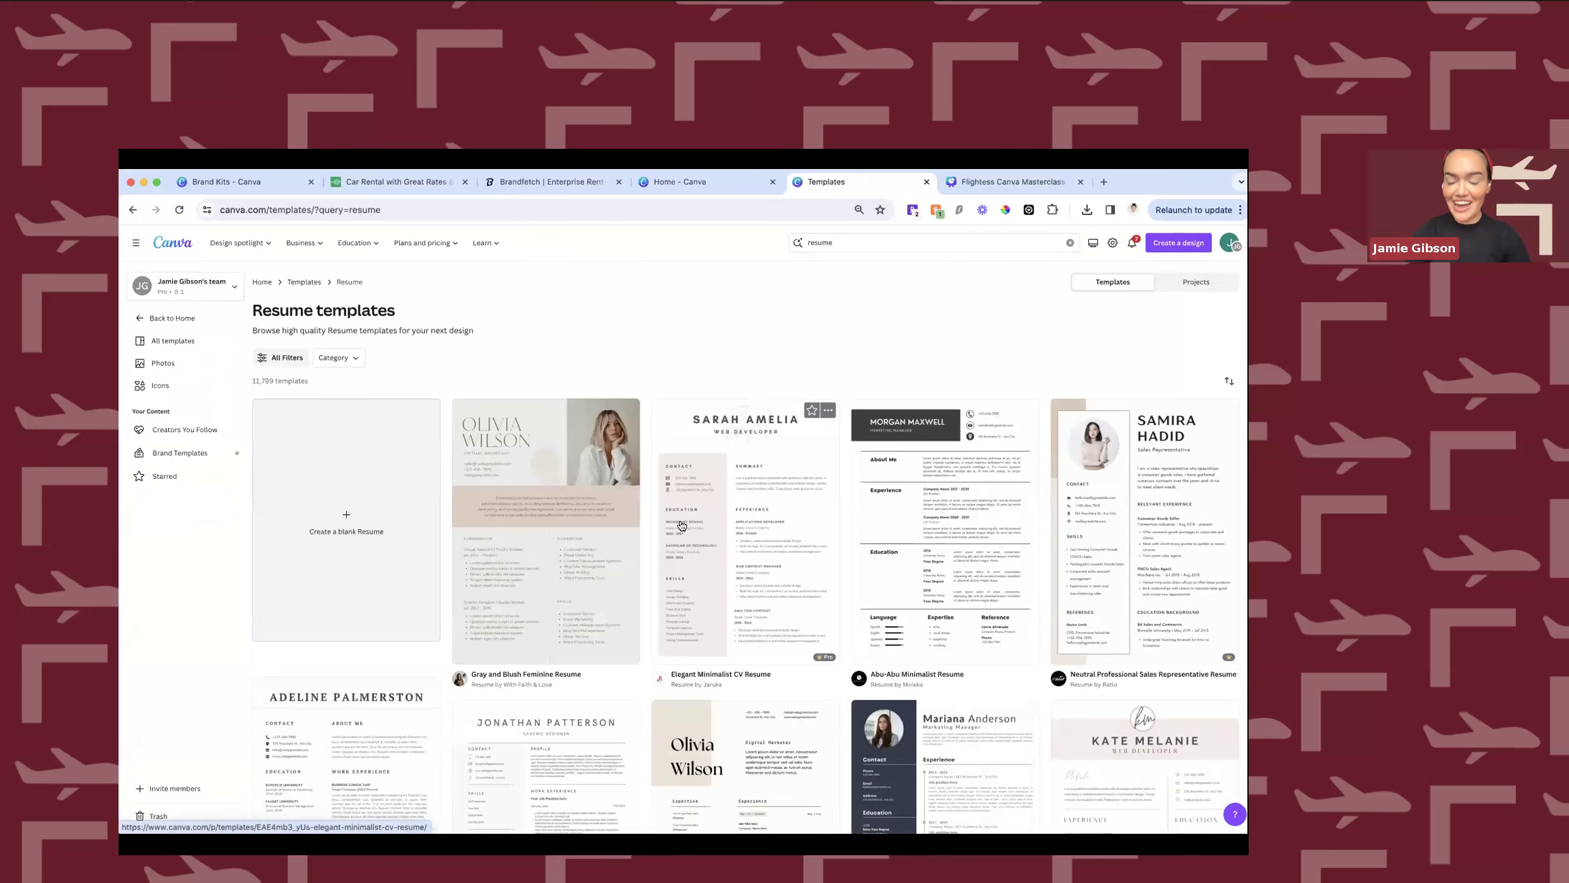
click(839, 401)
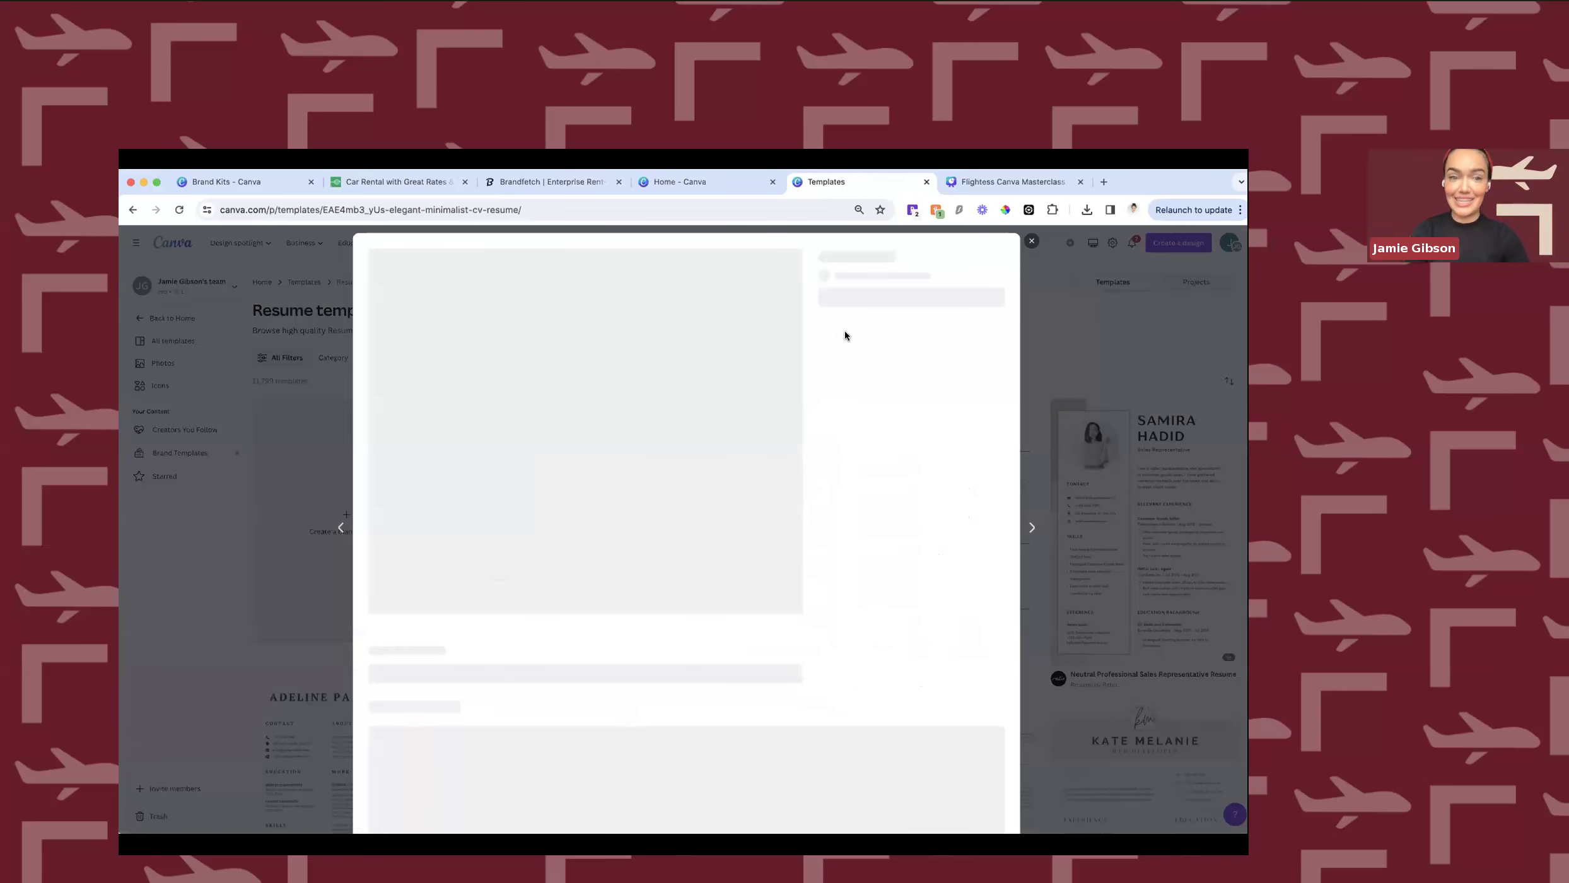
click(844, 331)
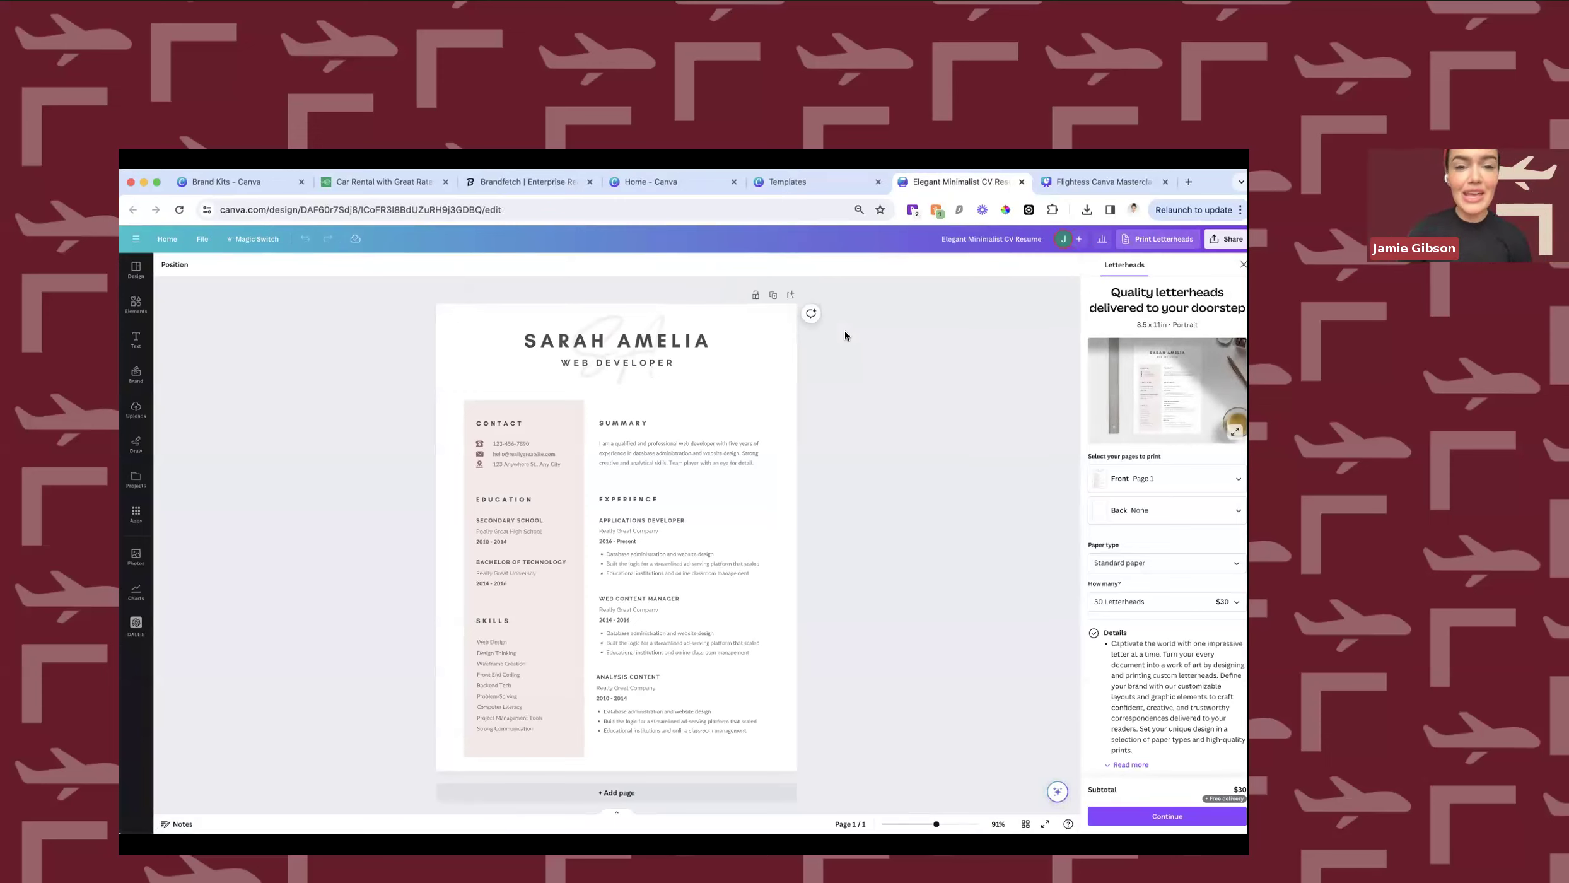
Shrink the resume's name, job title and monogram header together and move it toward the page's upper-left corner.
drag(452, 325, 697, 375)
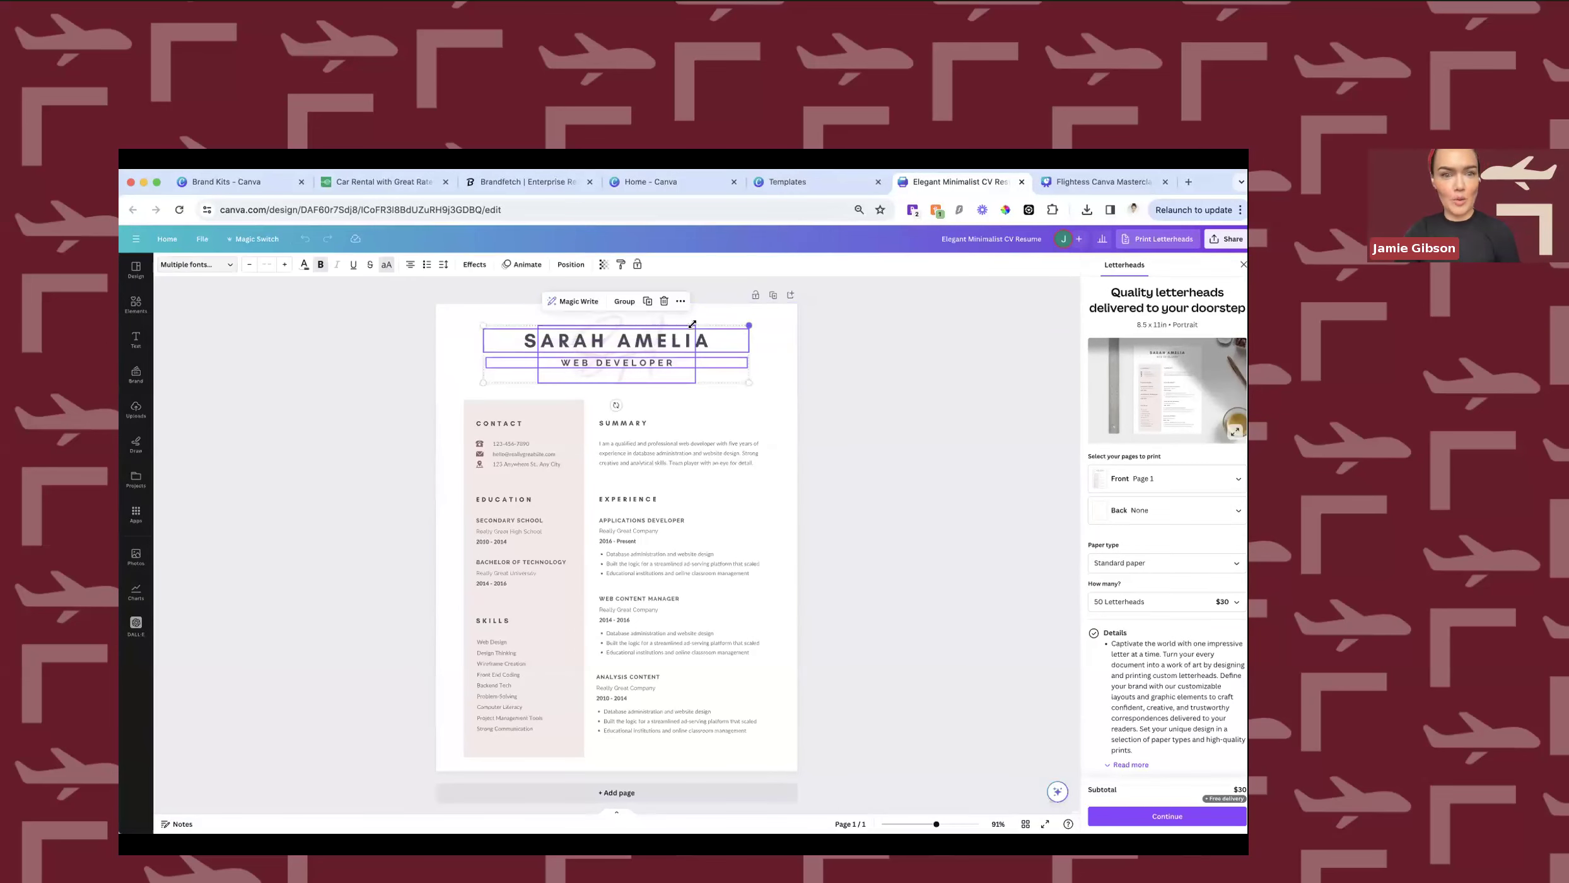
drag(750, 325, 698, 336)
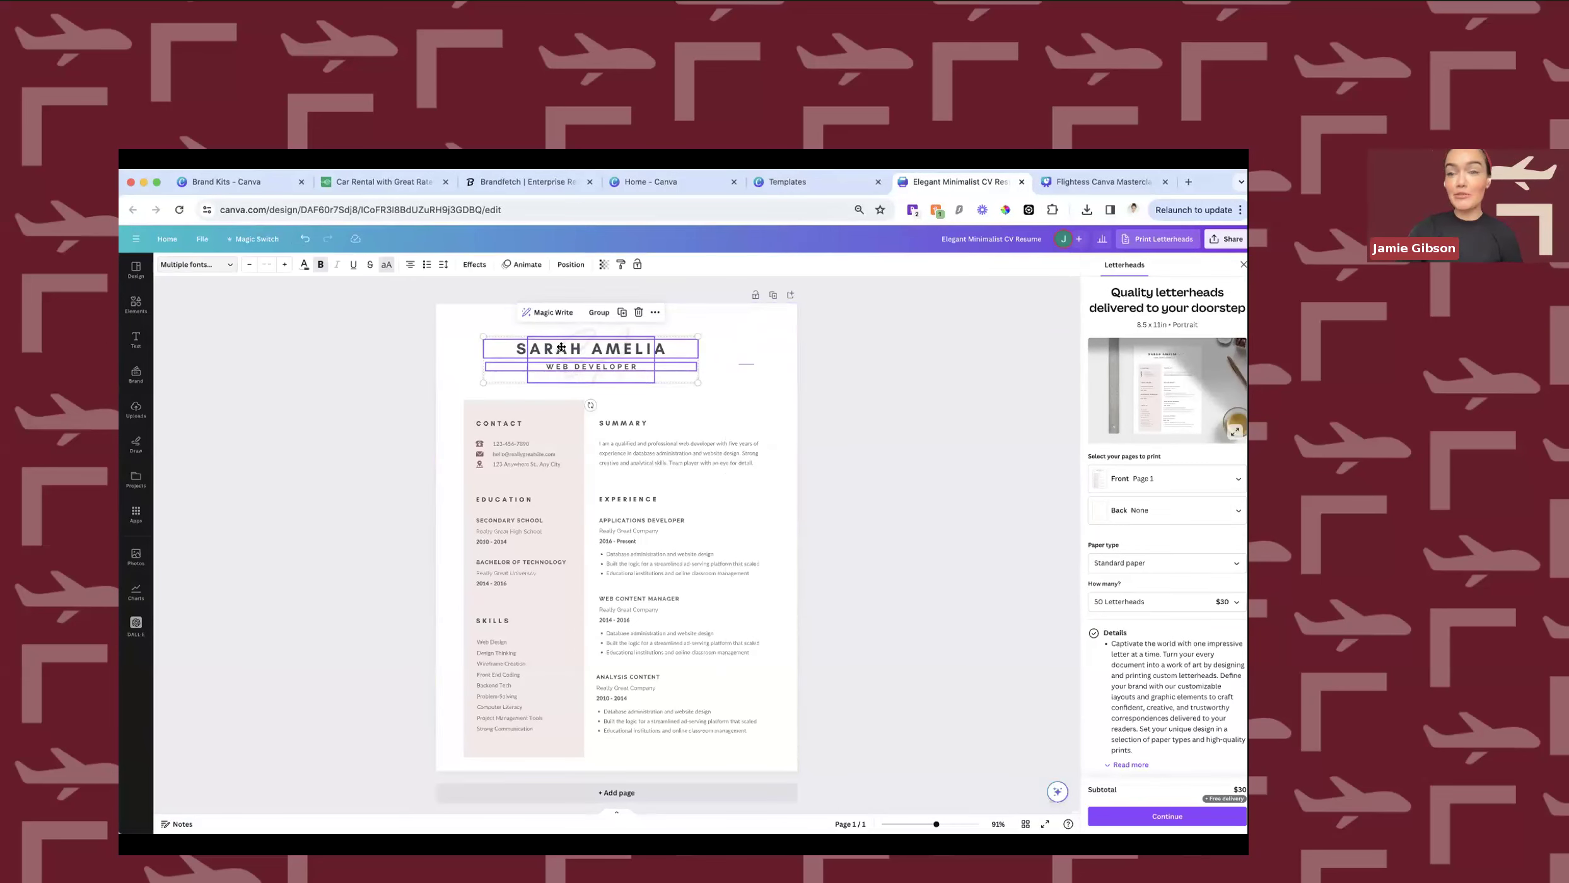
drag(565, 350, 542, 343)
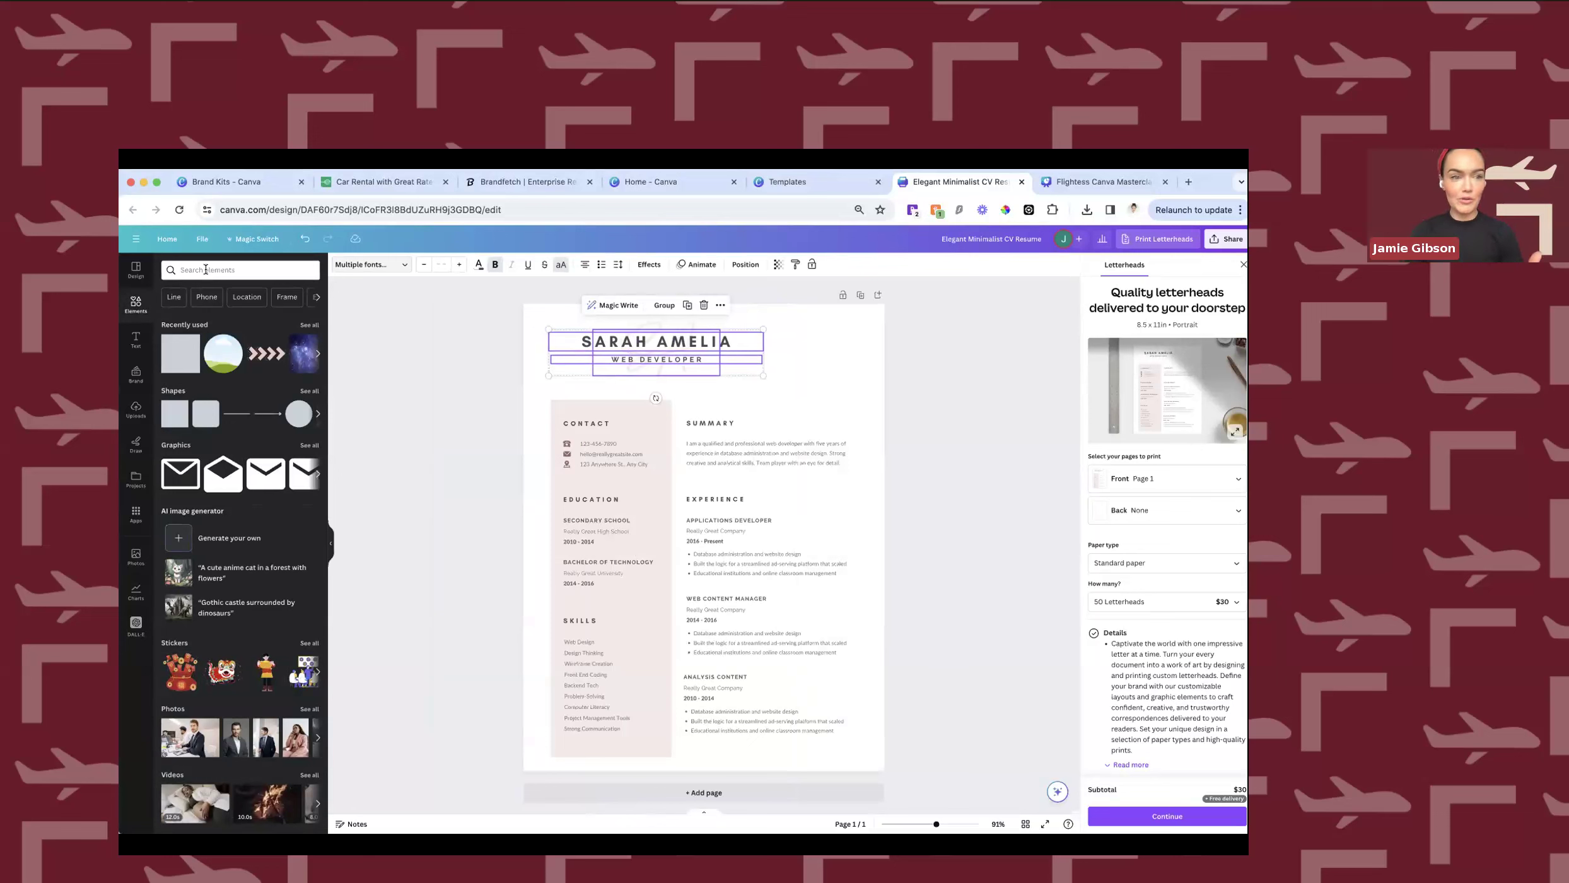
Search the elements for frame, narrow the results to frames and add the circular frame to the resume page.
click(205, 269)
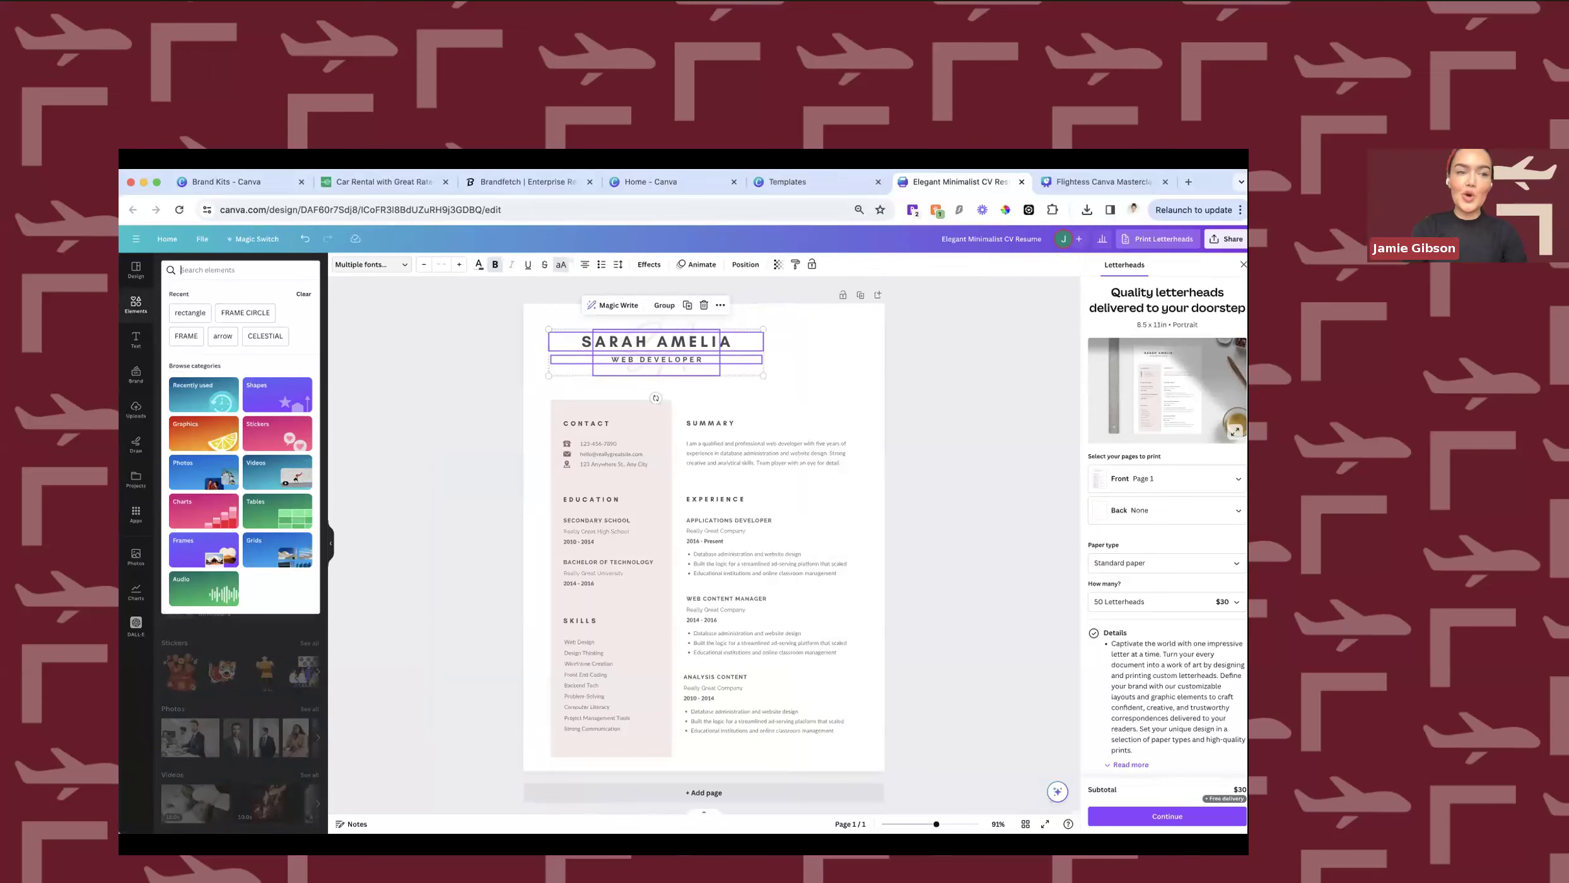
text(frame)
key(Return)
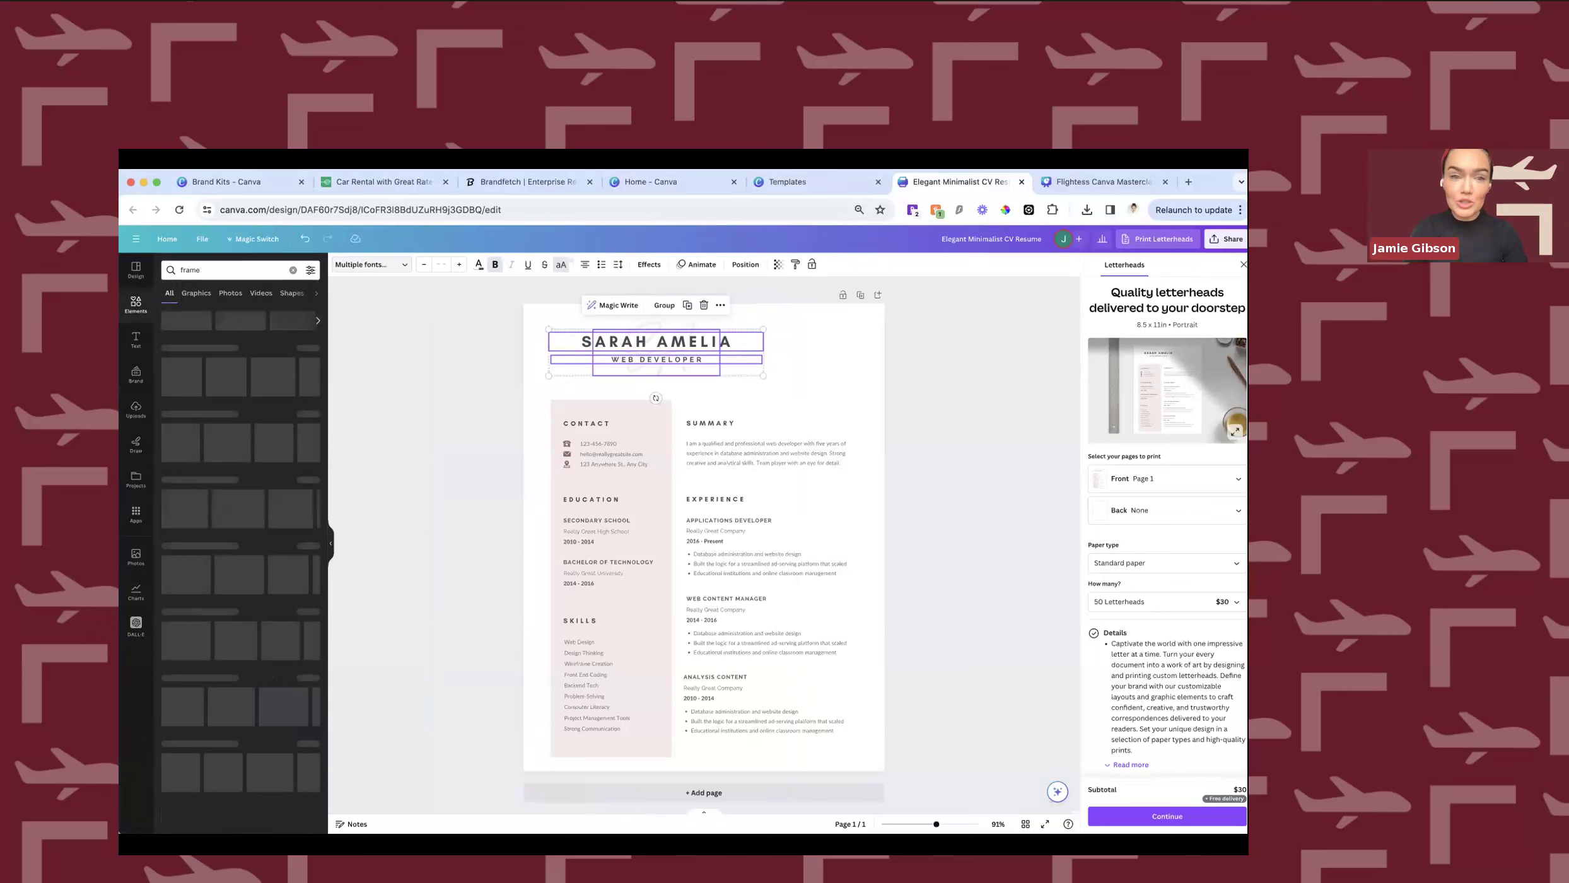
click(309, 349)
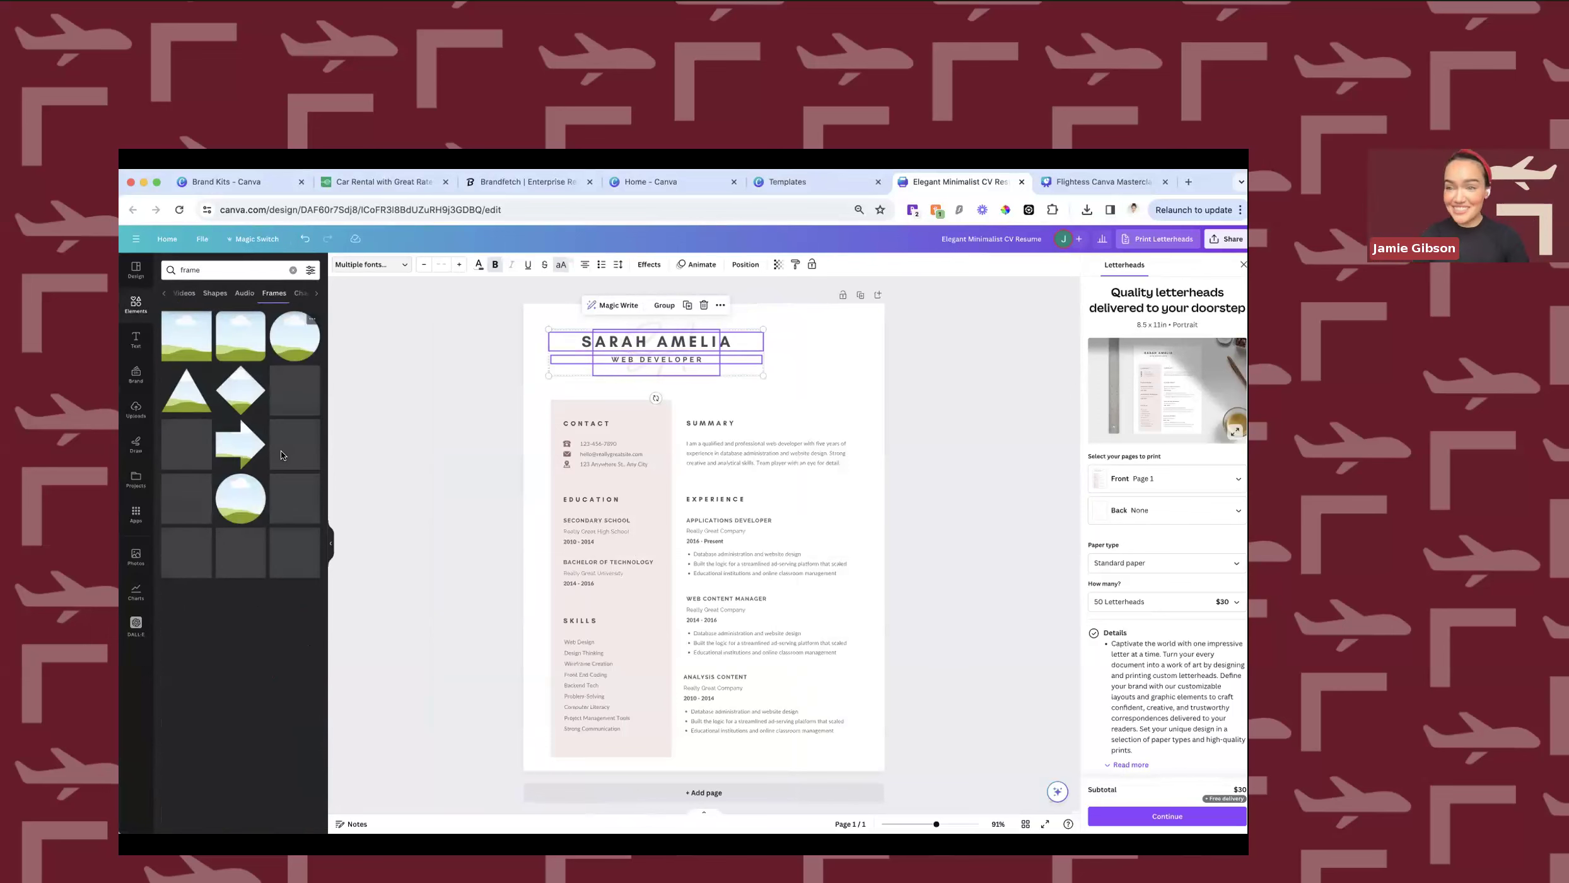
scroll(266, 496, down, 1)
scroll(266, 497, down, 2)
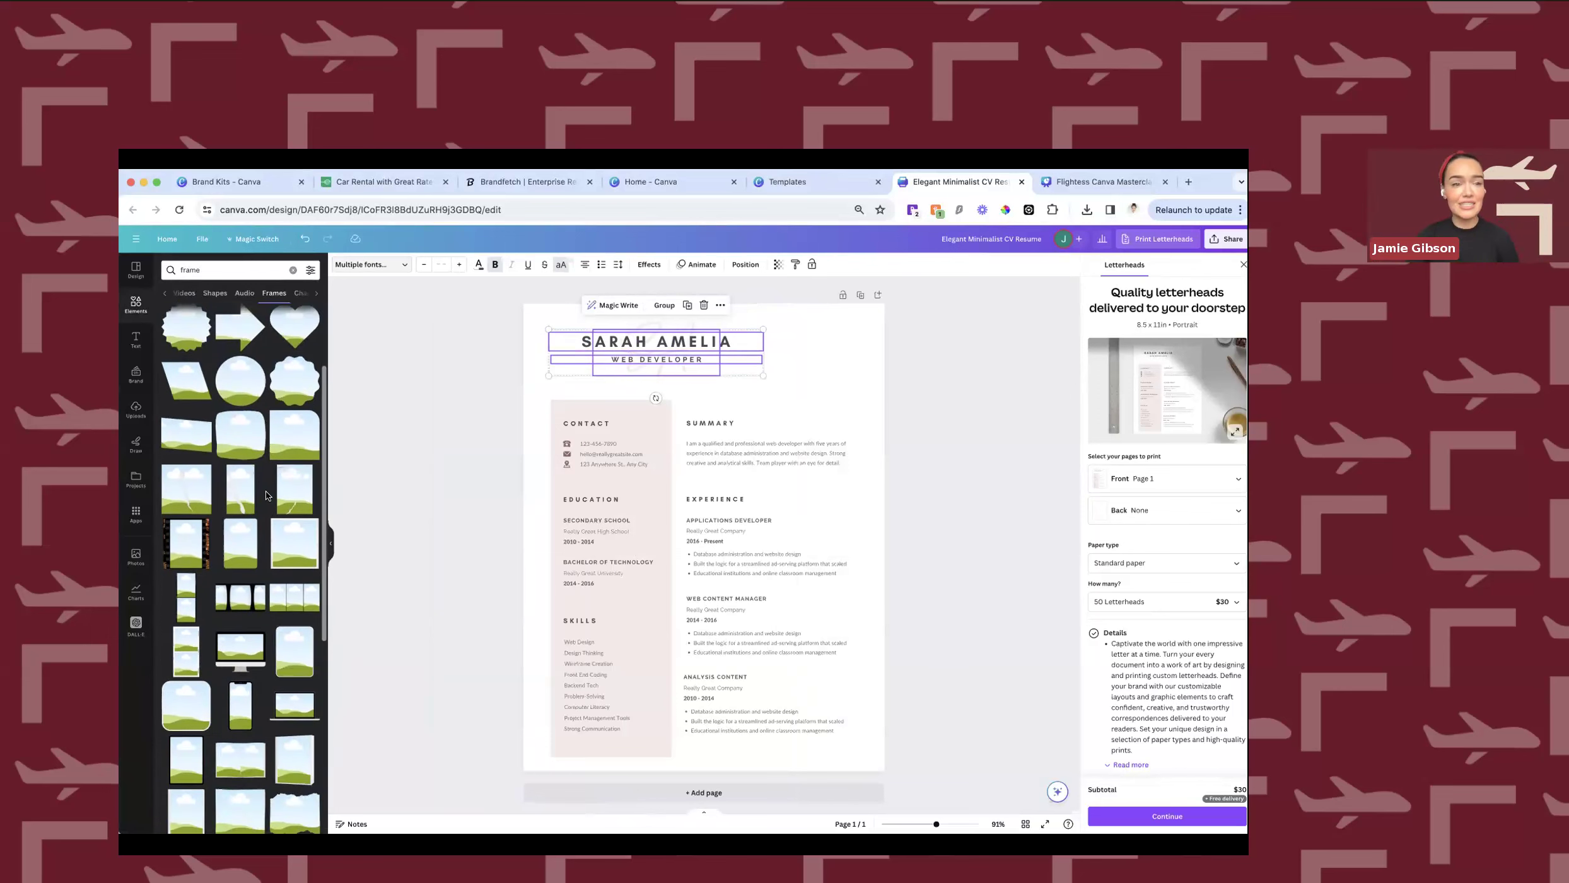
scroll(288, 351, up, 2)
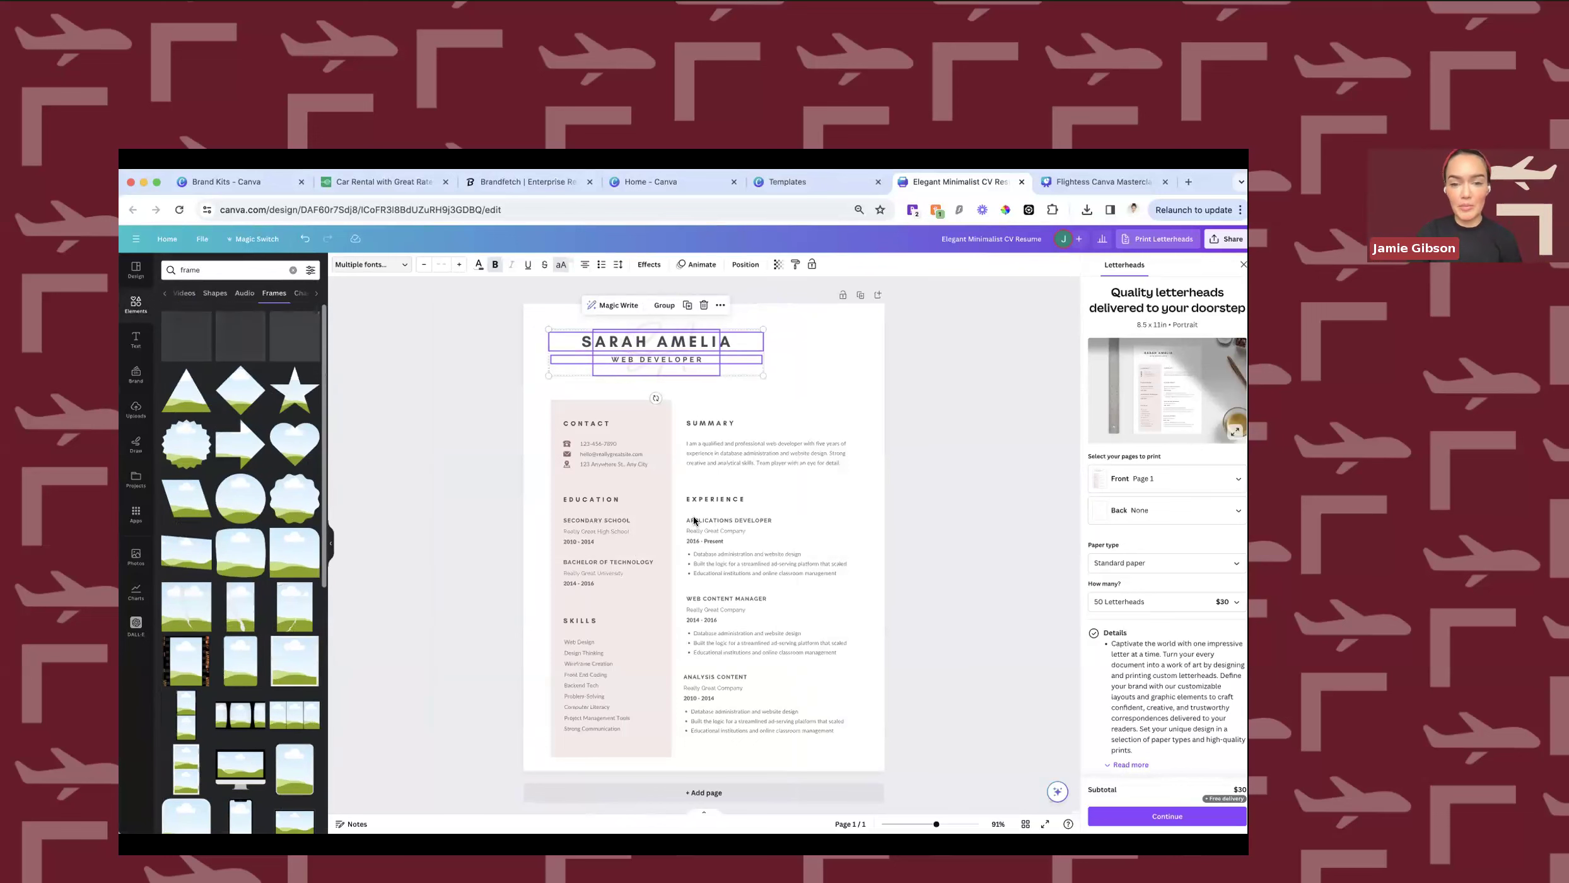
click(294, 336)
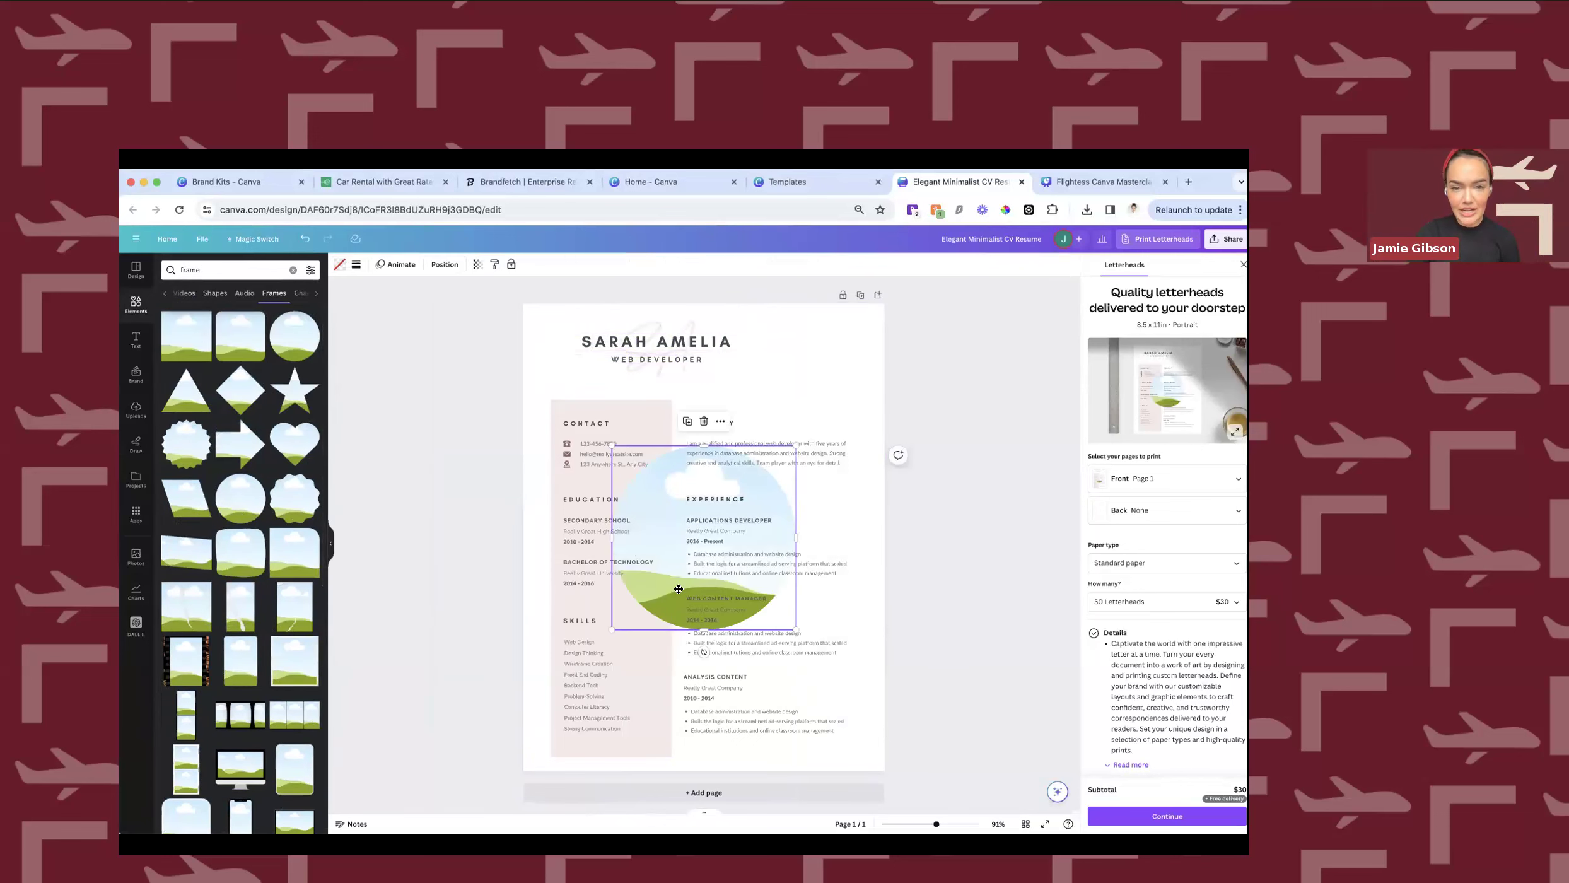
Shrink the circular frame and position it in the page's upper-right corner beside the name header.
drag(612, 445, 665, 499)
mouse_move(731, 564)
mouse_down()
mouse_move(844, 317)
mouse_move(810, 349)
mouse_up()
drag(875, 415, 848, 388)
drag(797, 337, 810, 364)
Fill the circular frame with the uploaded portrait of the man in glasses and make the framed photo slightly smaller.
click(135, 410)
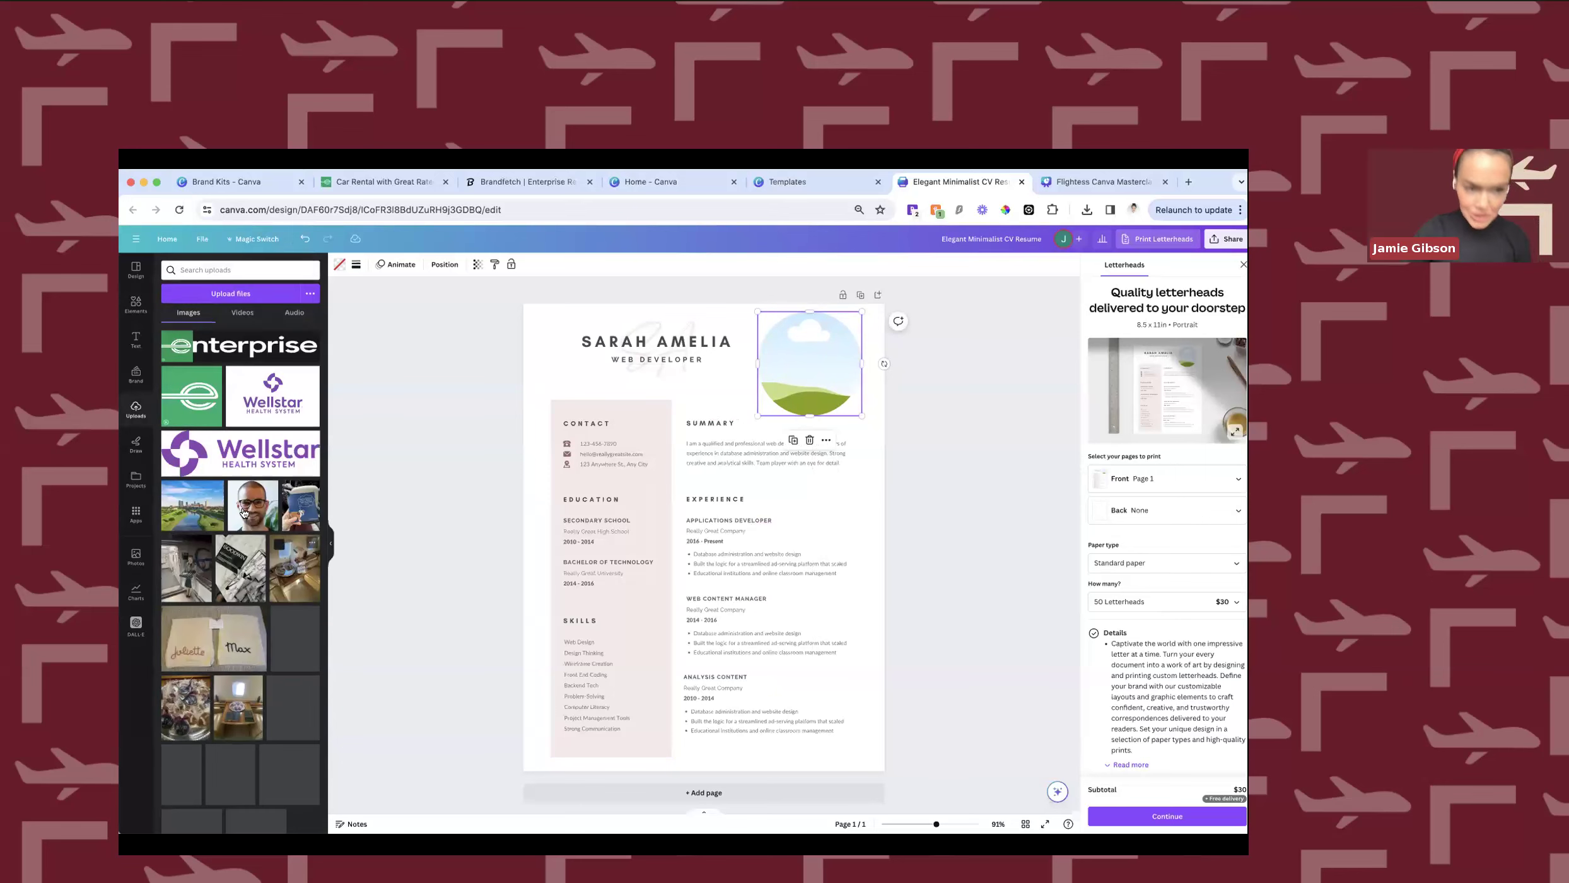
mouse_move(251, 505)
mouse_down()
mouse_move(883, 373)
mouse_move(823, 357)
mouse_up()
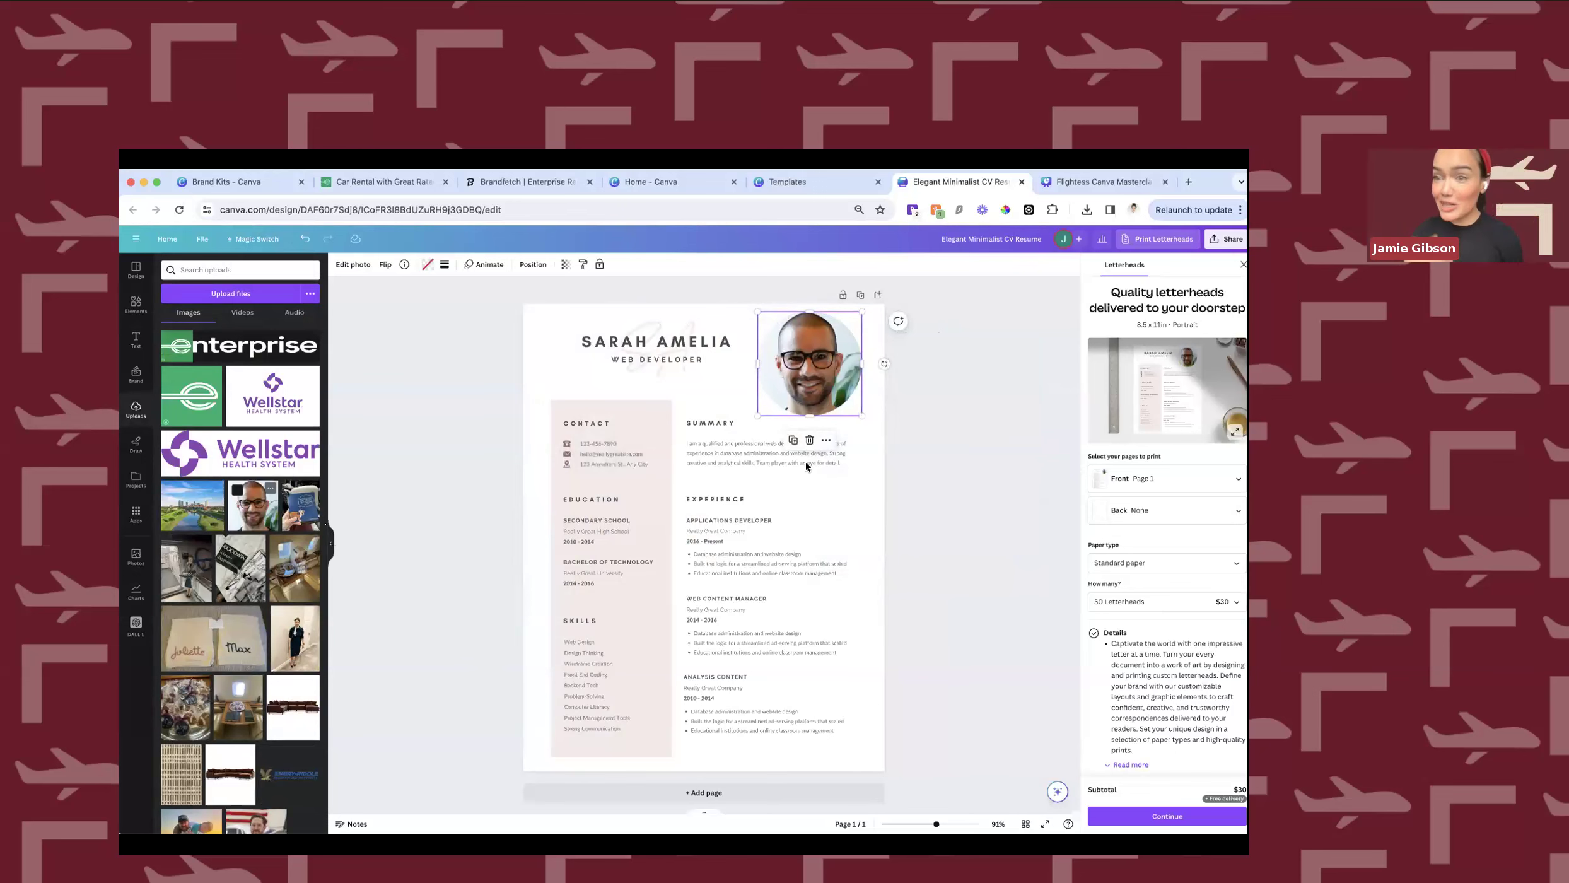
click(331, 543)
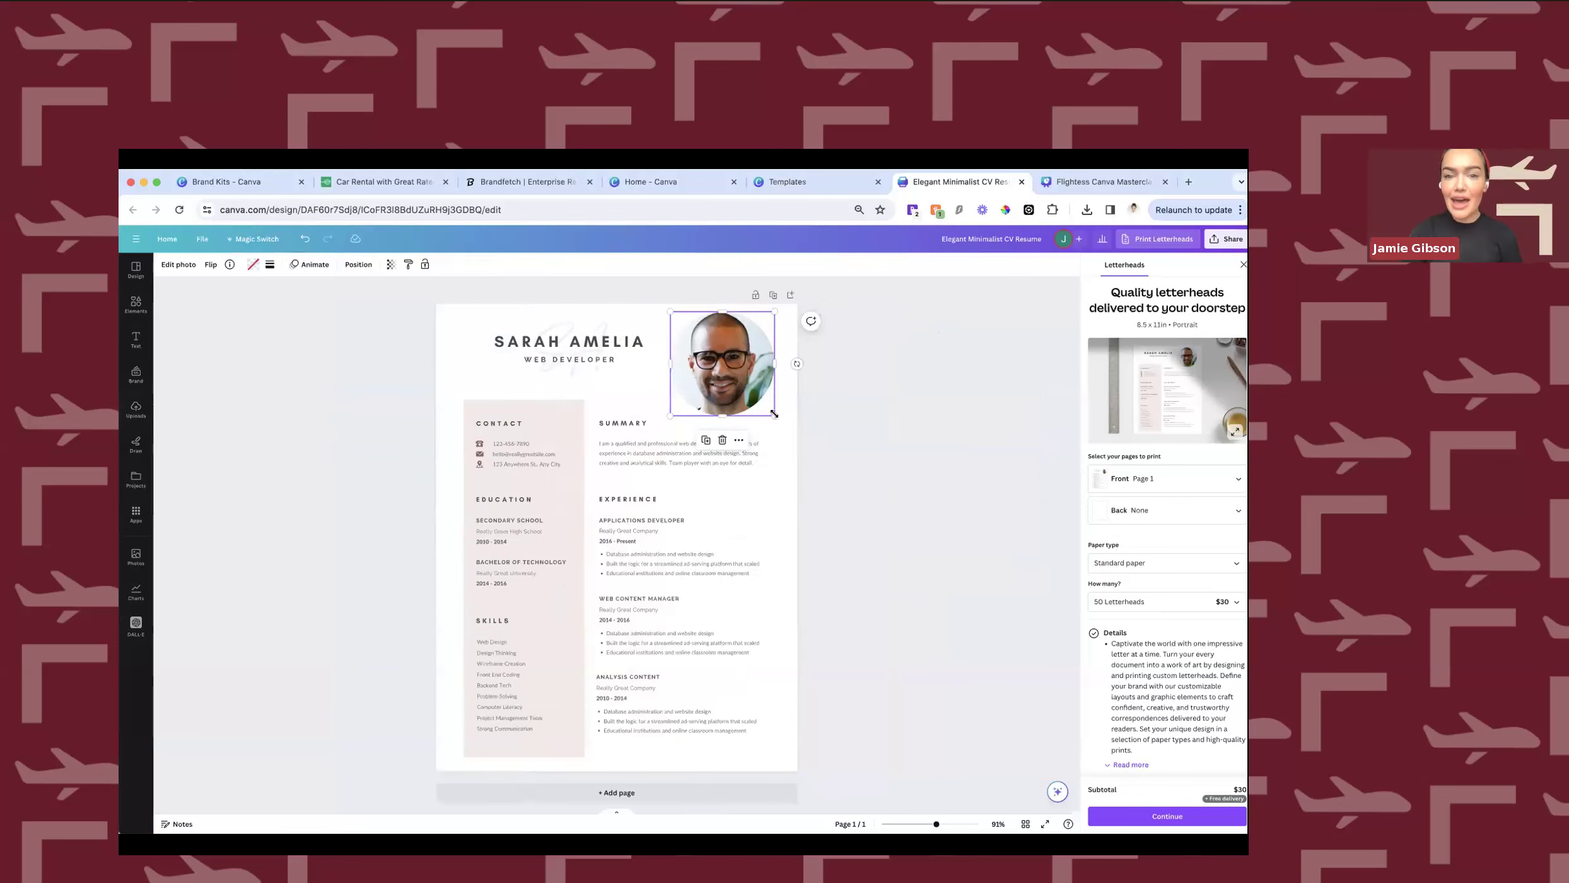
drag(775, 416, 714, 373)
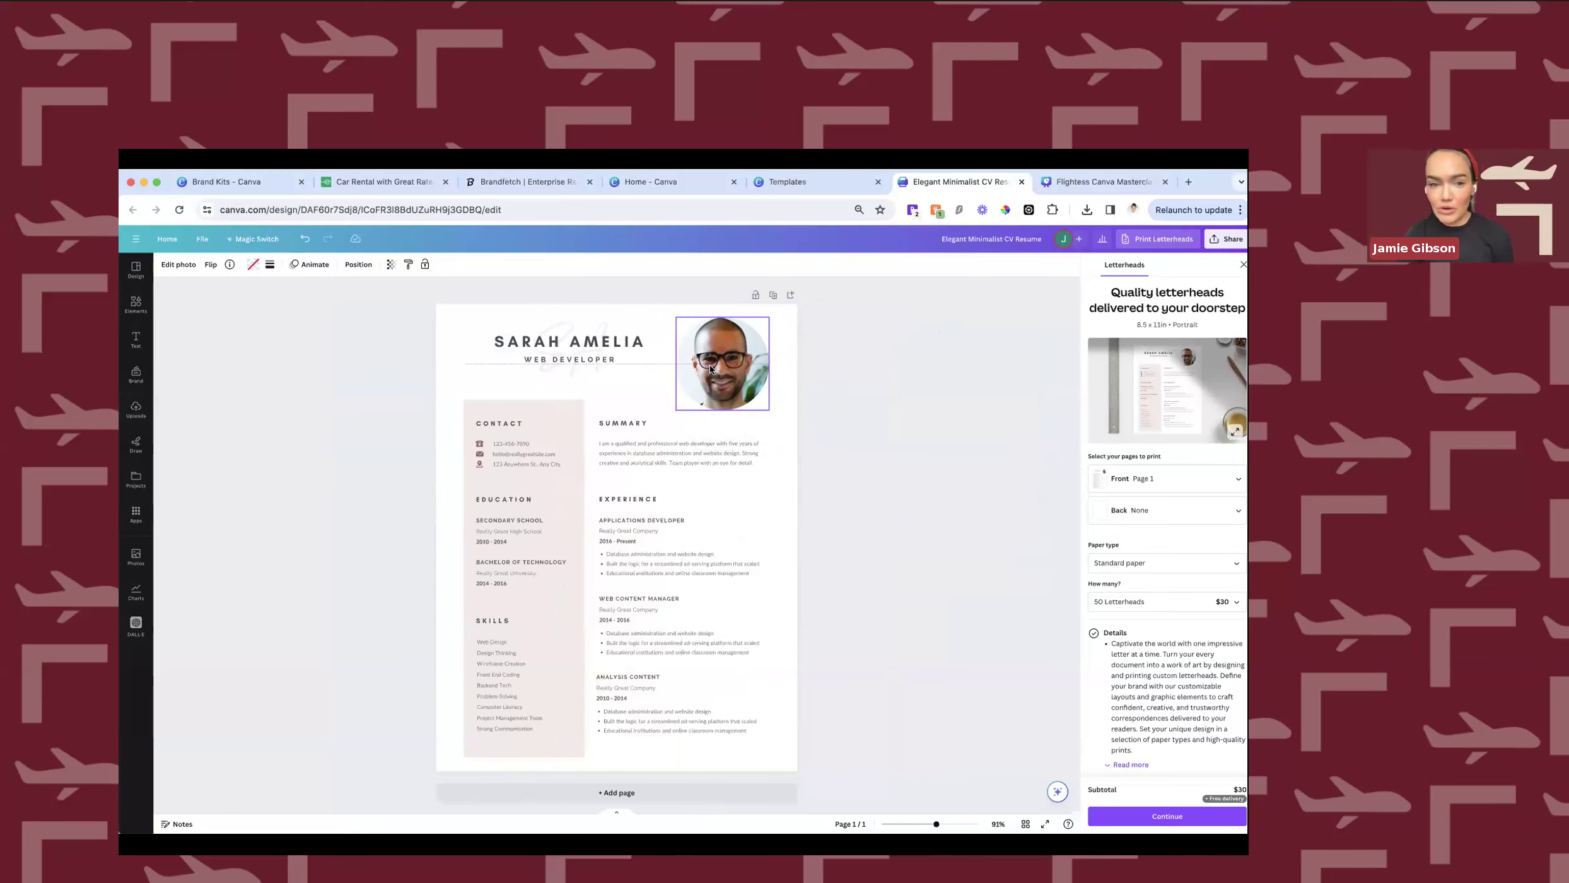
Inspect the pink sidebar background, the name heading and the monogram behind it by selecting each in turn.
click(562, 407)
click(519, 452)
click(537, 411)
click(537, 410)
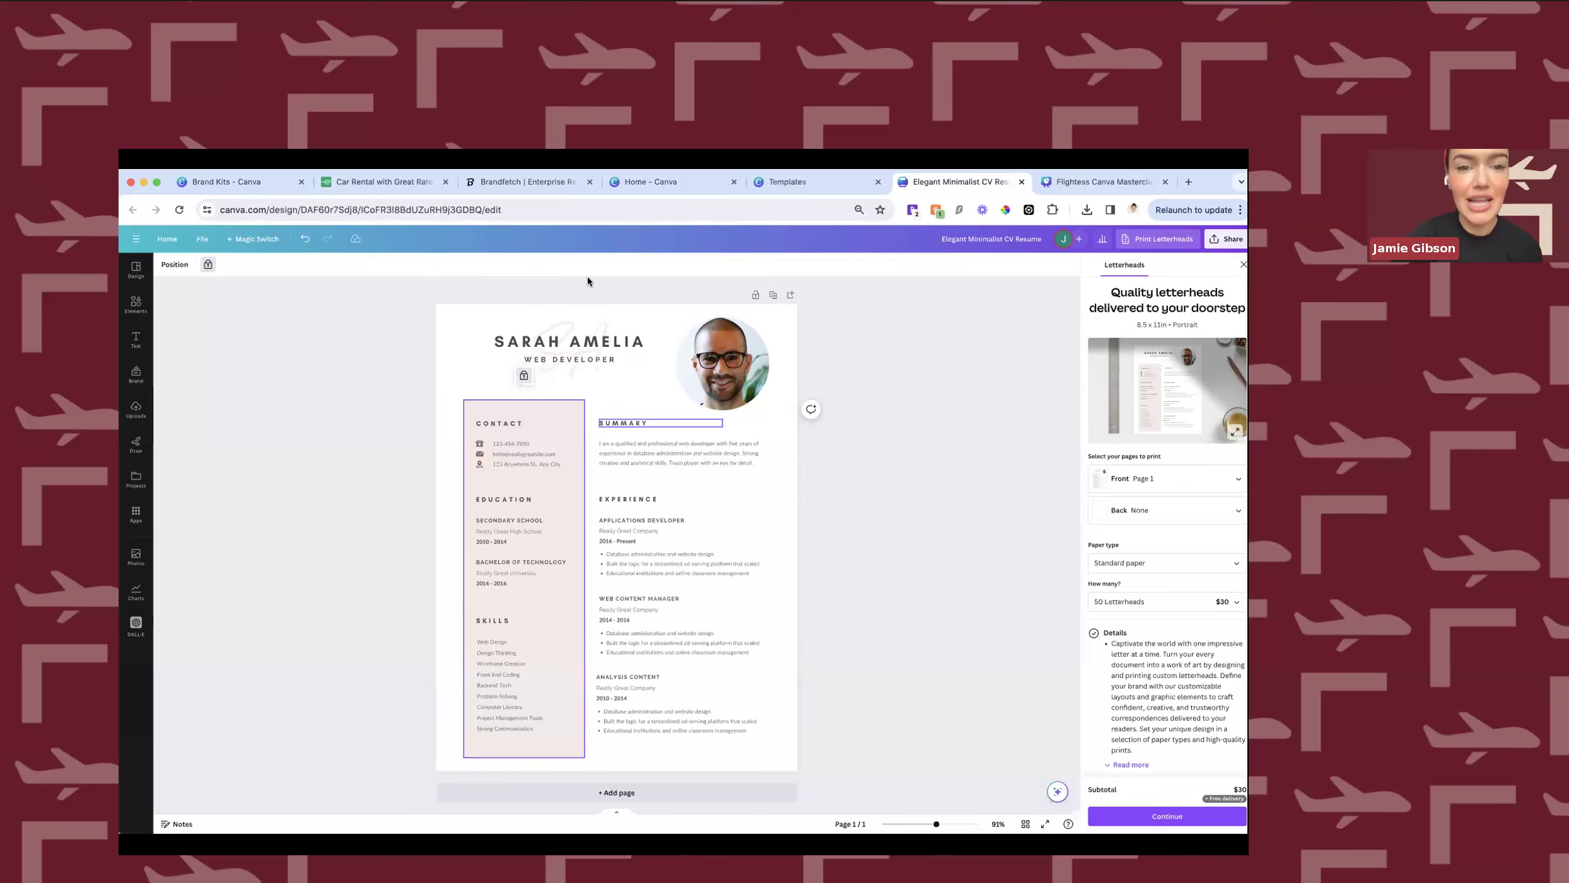
click(596, 336)
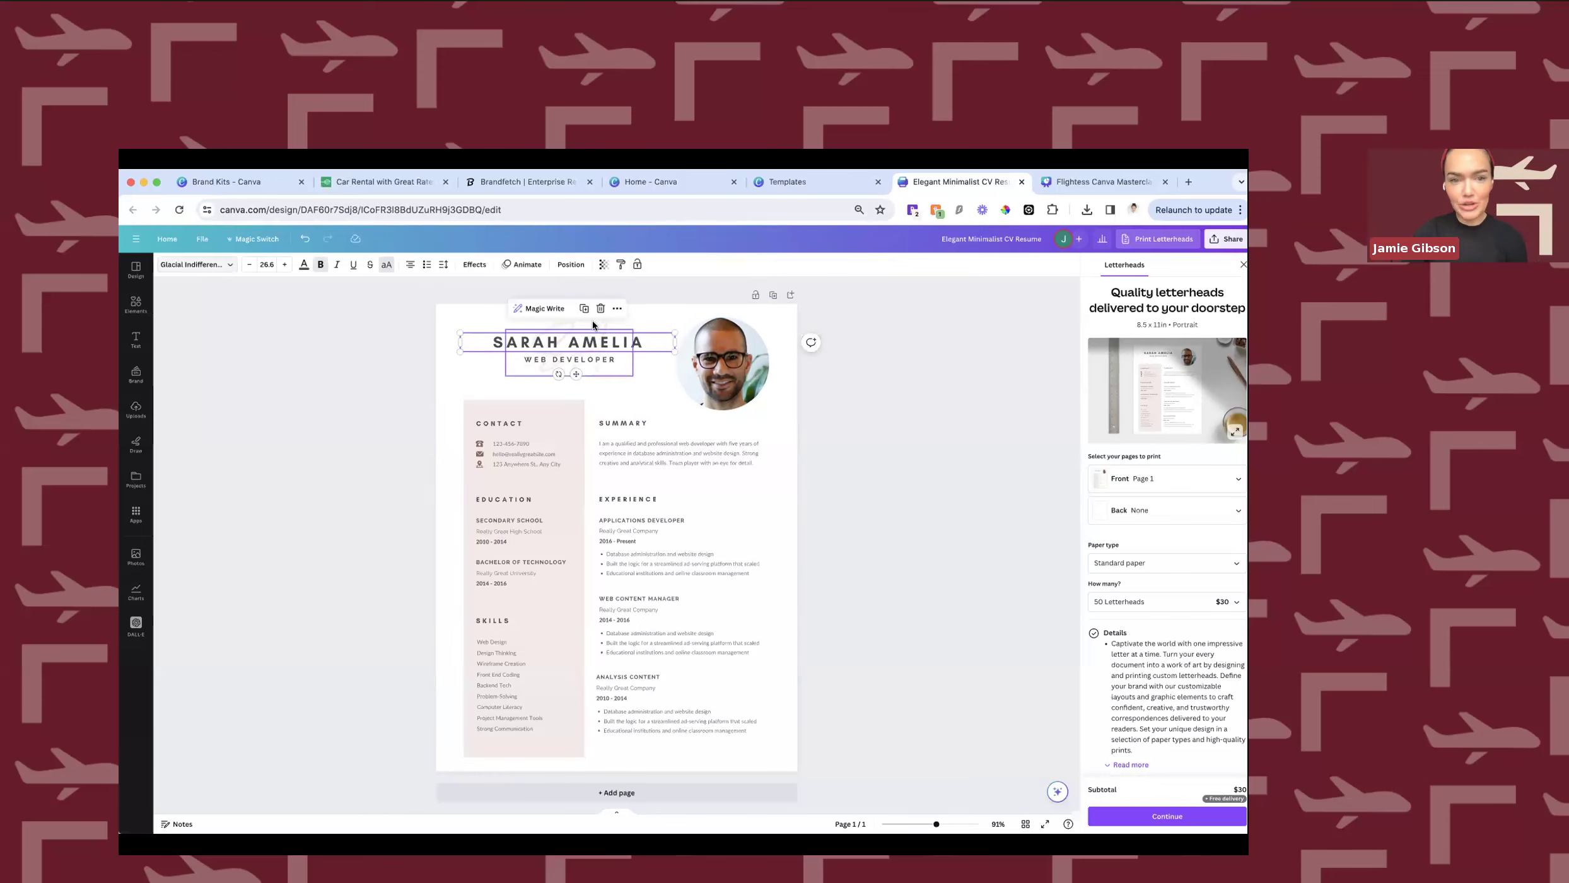
click(581, 323)
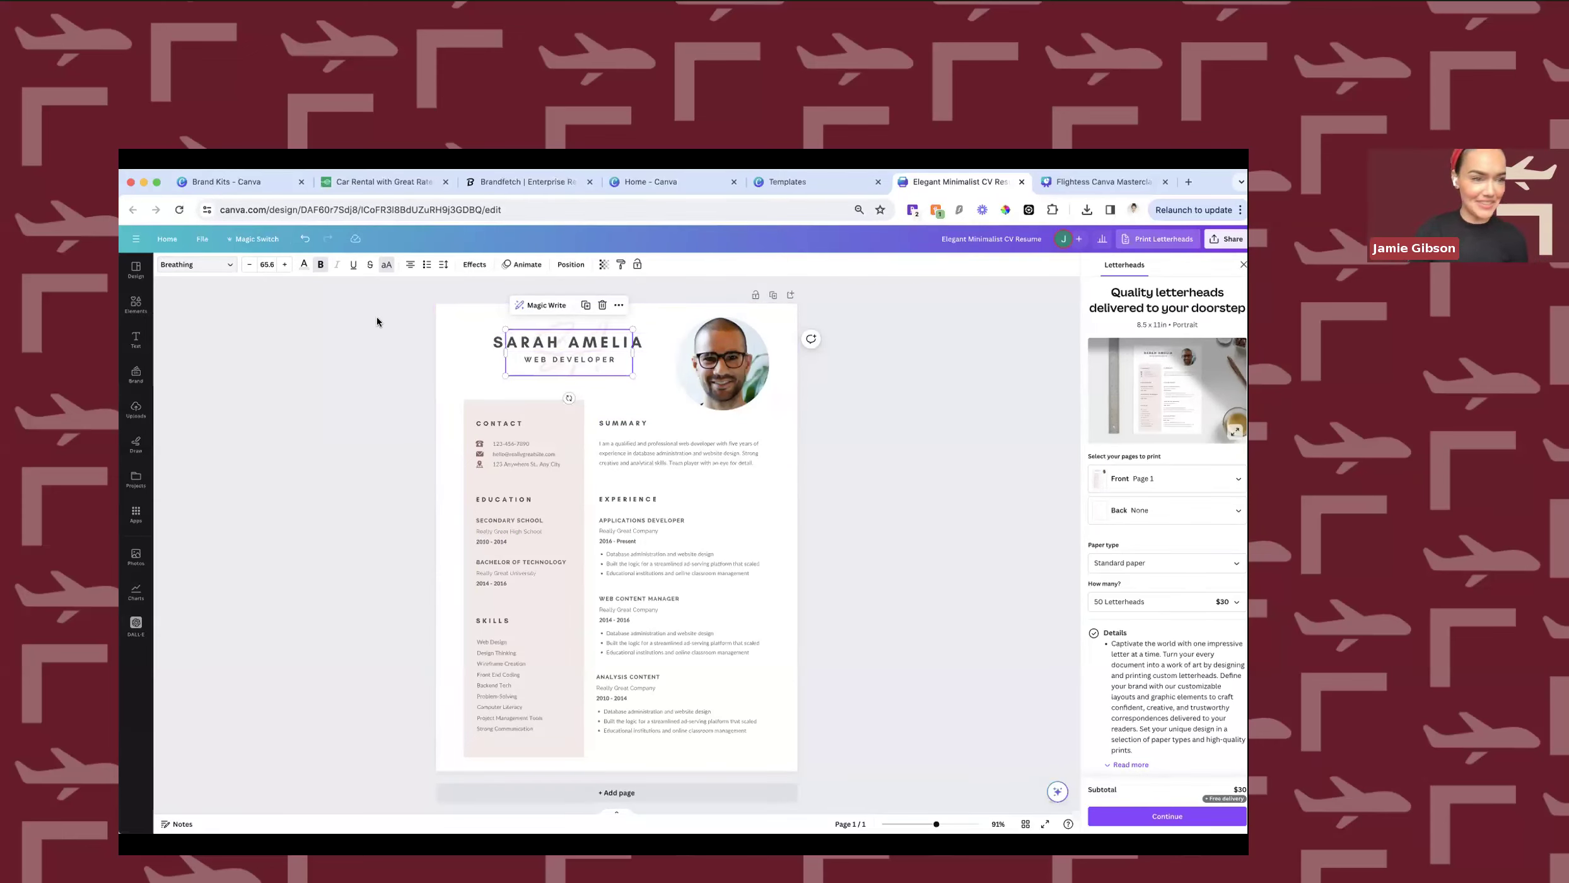
Search the design templates for logo, then repeat the search with LOGOS.
click(136, 270)
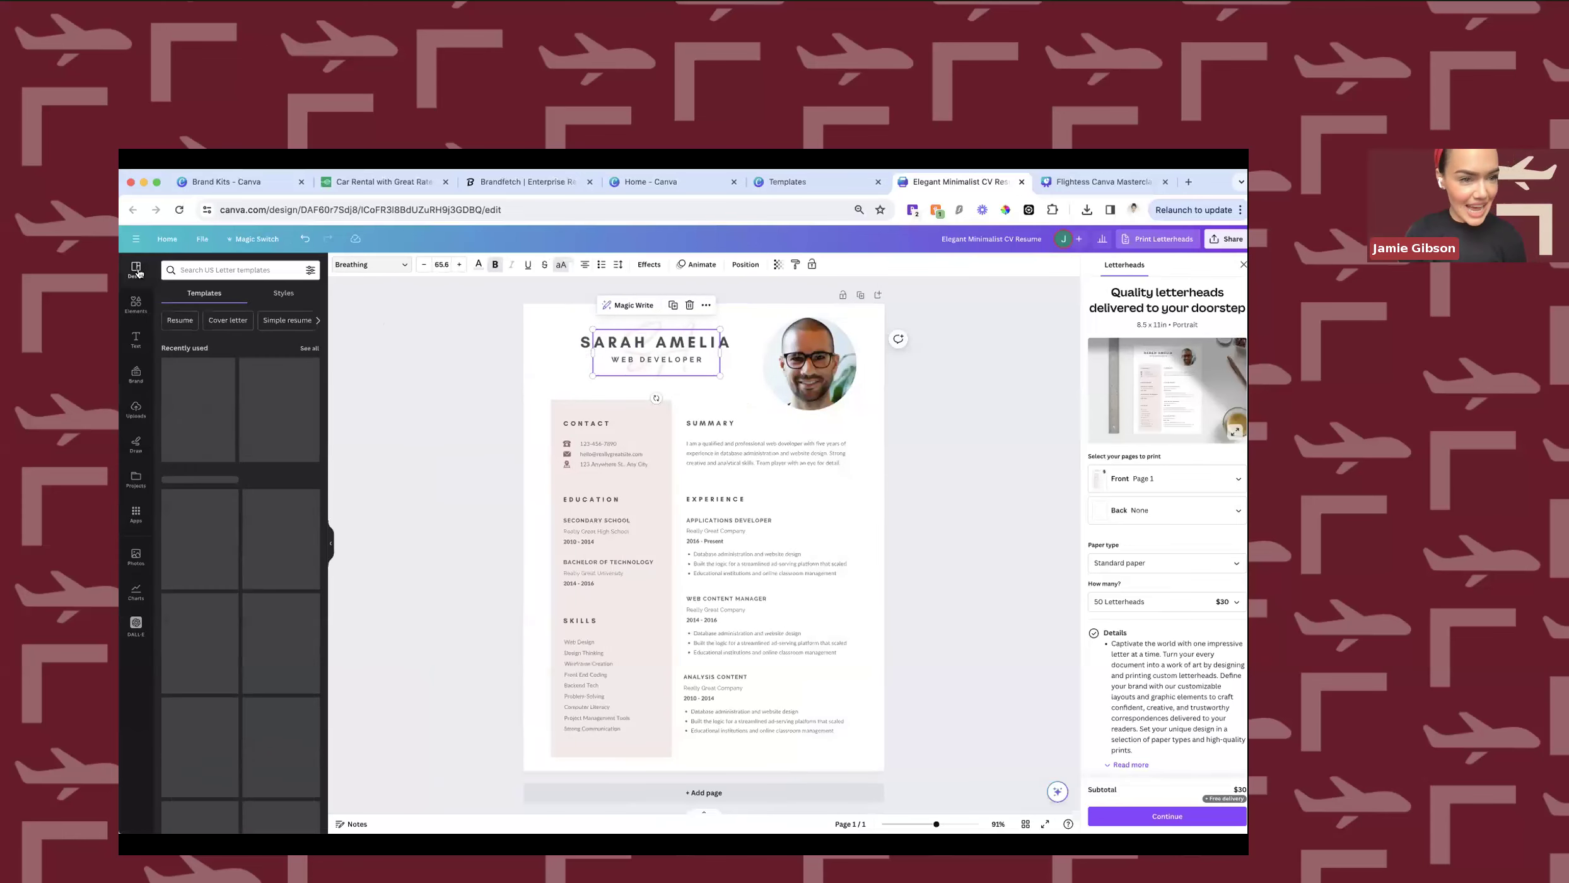
click(227, 270)
text(logo)
key(Return)
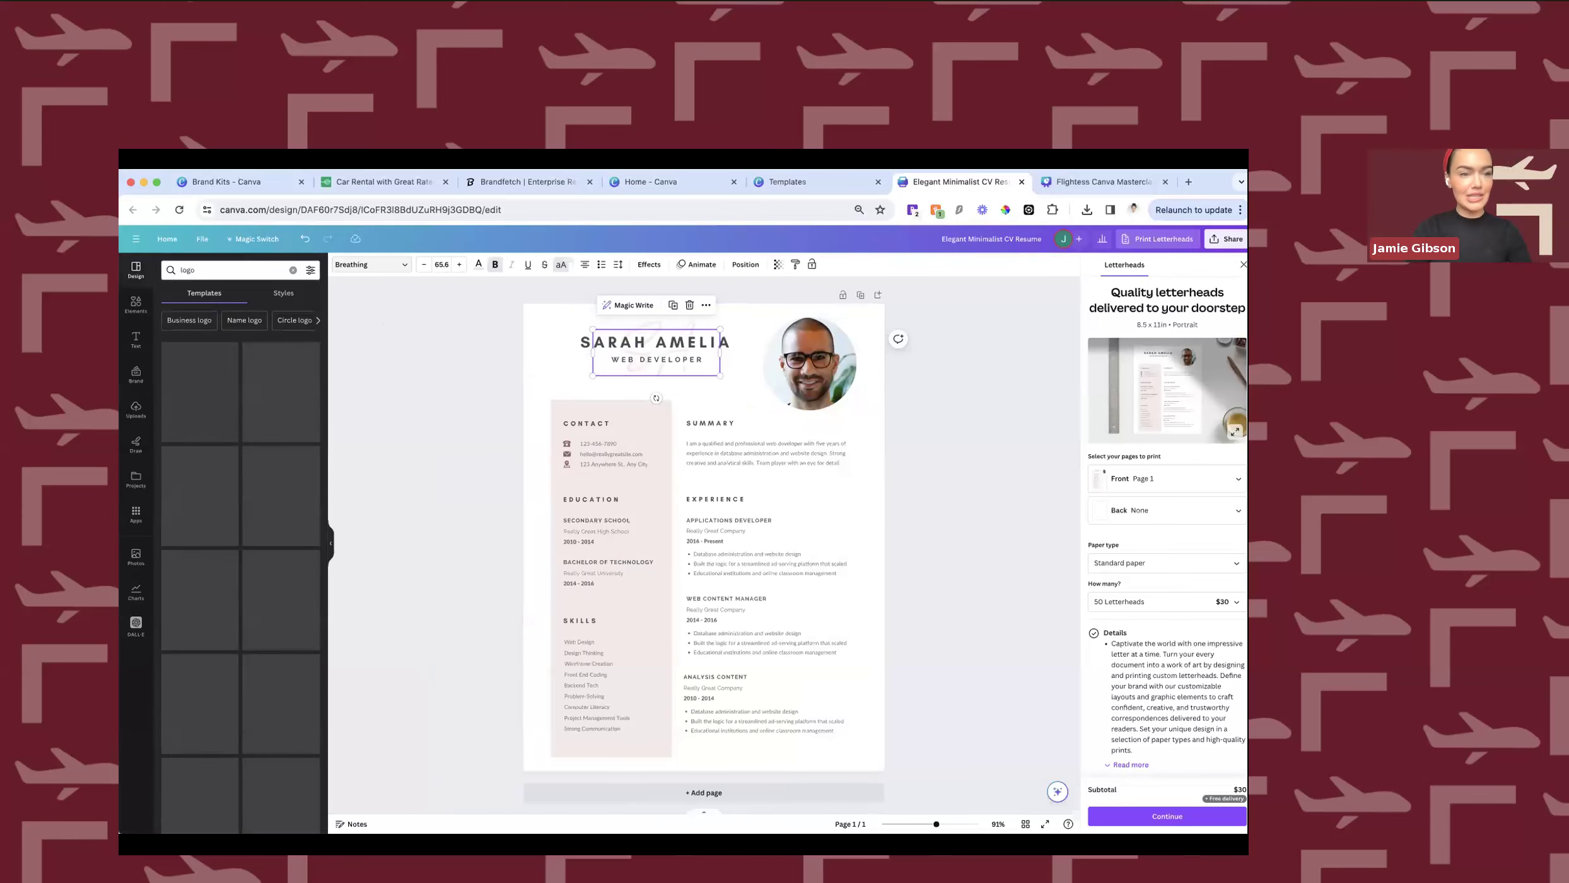
click(282, 295)
click(204, 291)
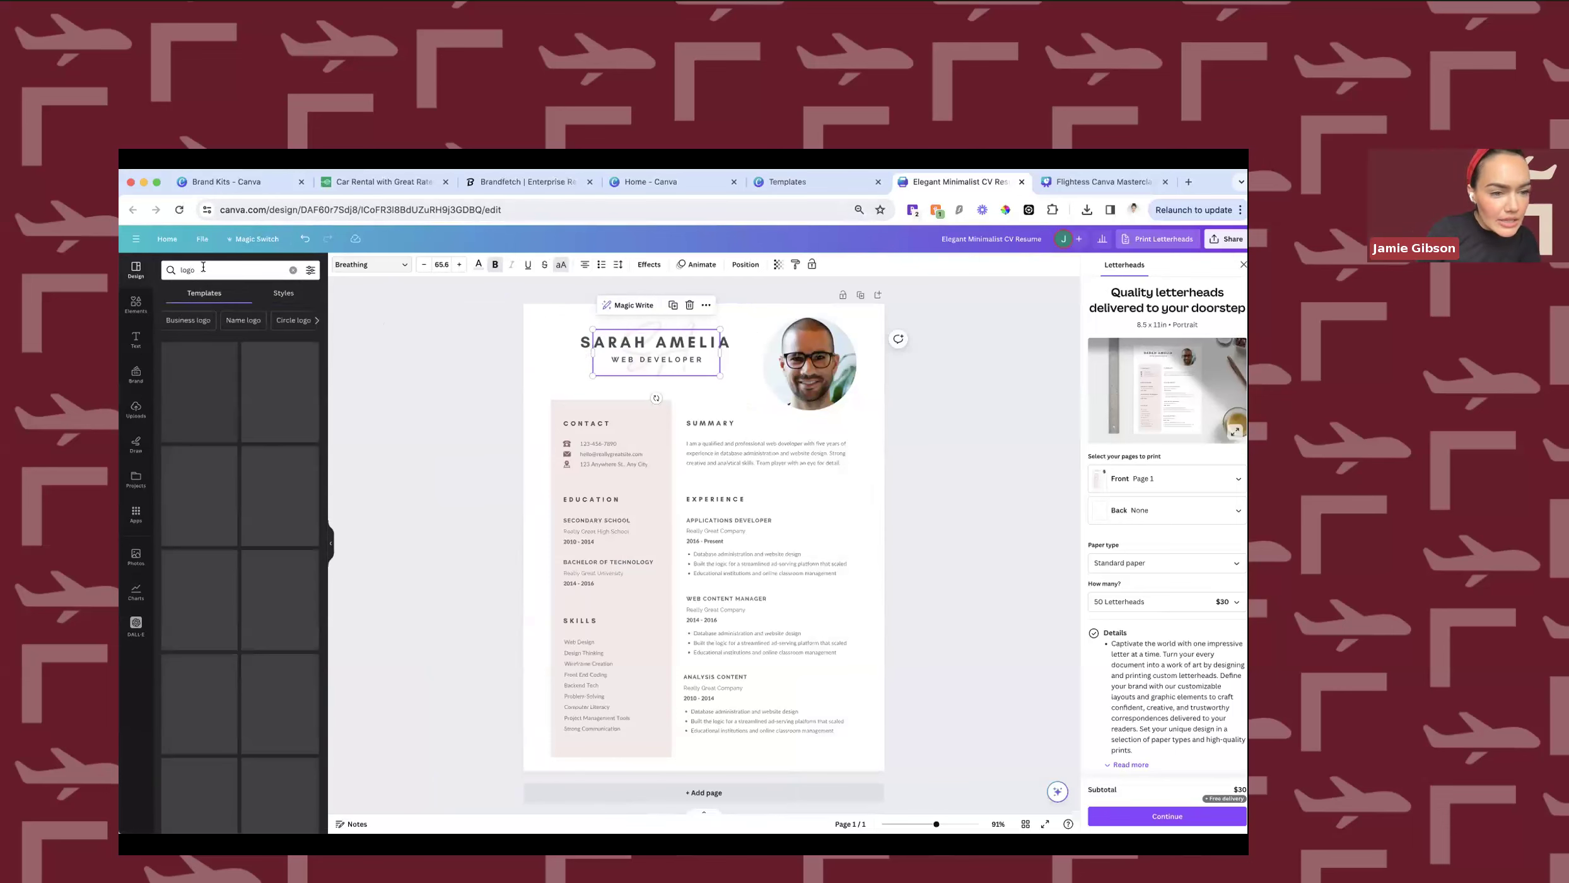
click(202, 270)
click(188, 332)
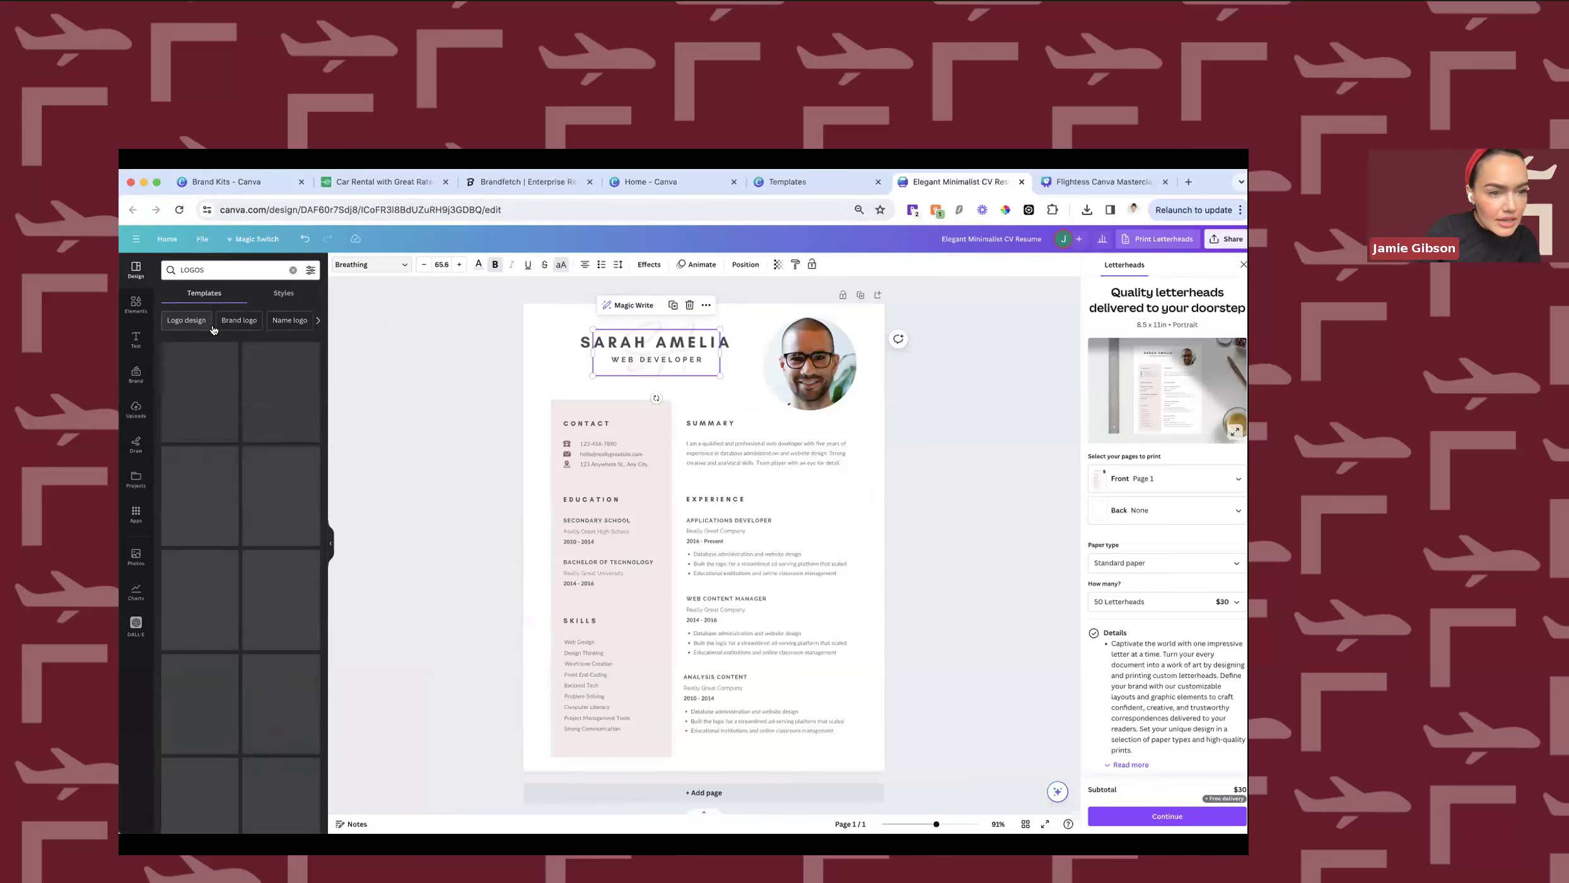
Browse the suggested Logo design and Graphic designer logo template searches, then clear the template search.
click(225, 325)
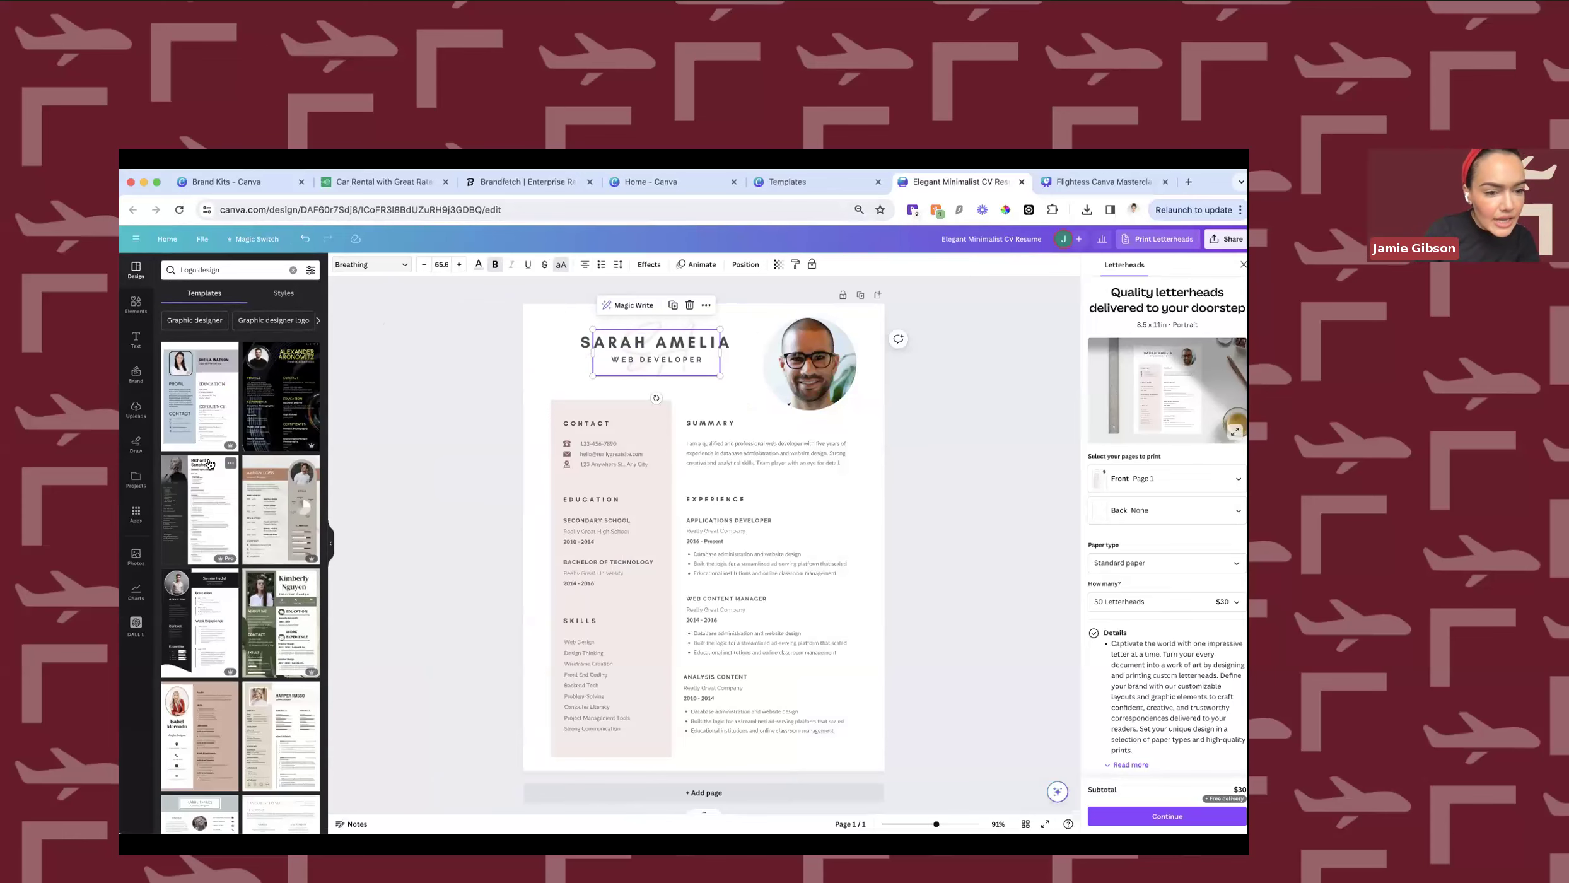
scroll(231, 562, down, 10)
scroll(232, 563, up, 10)
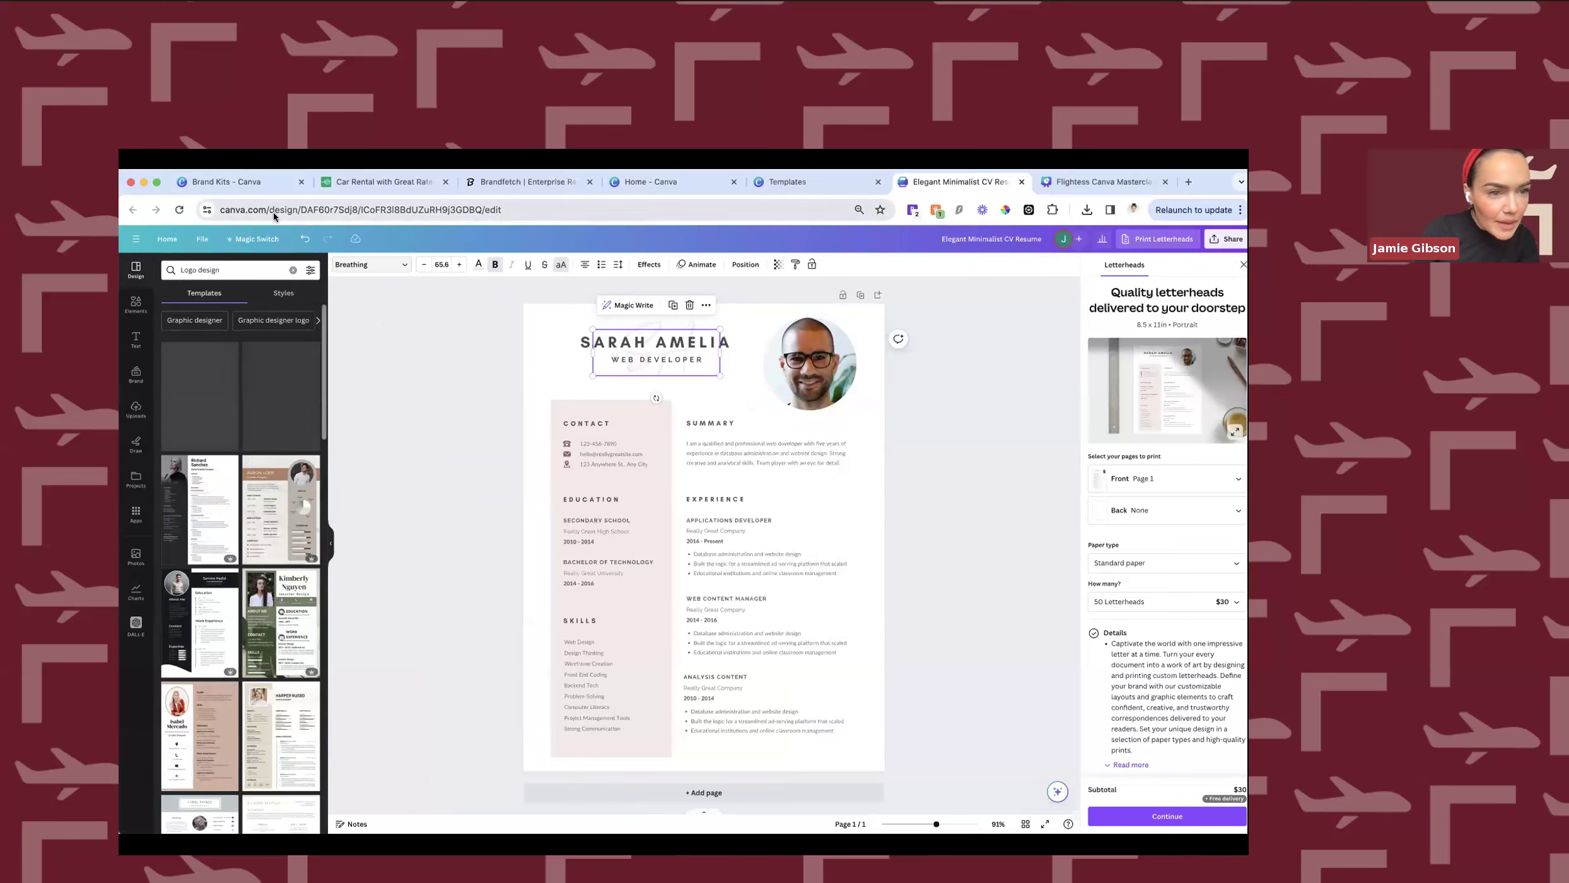
click(273, 322)
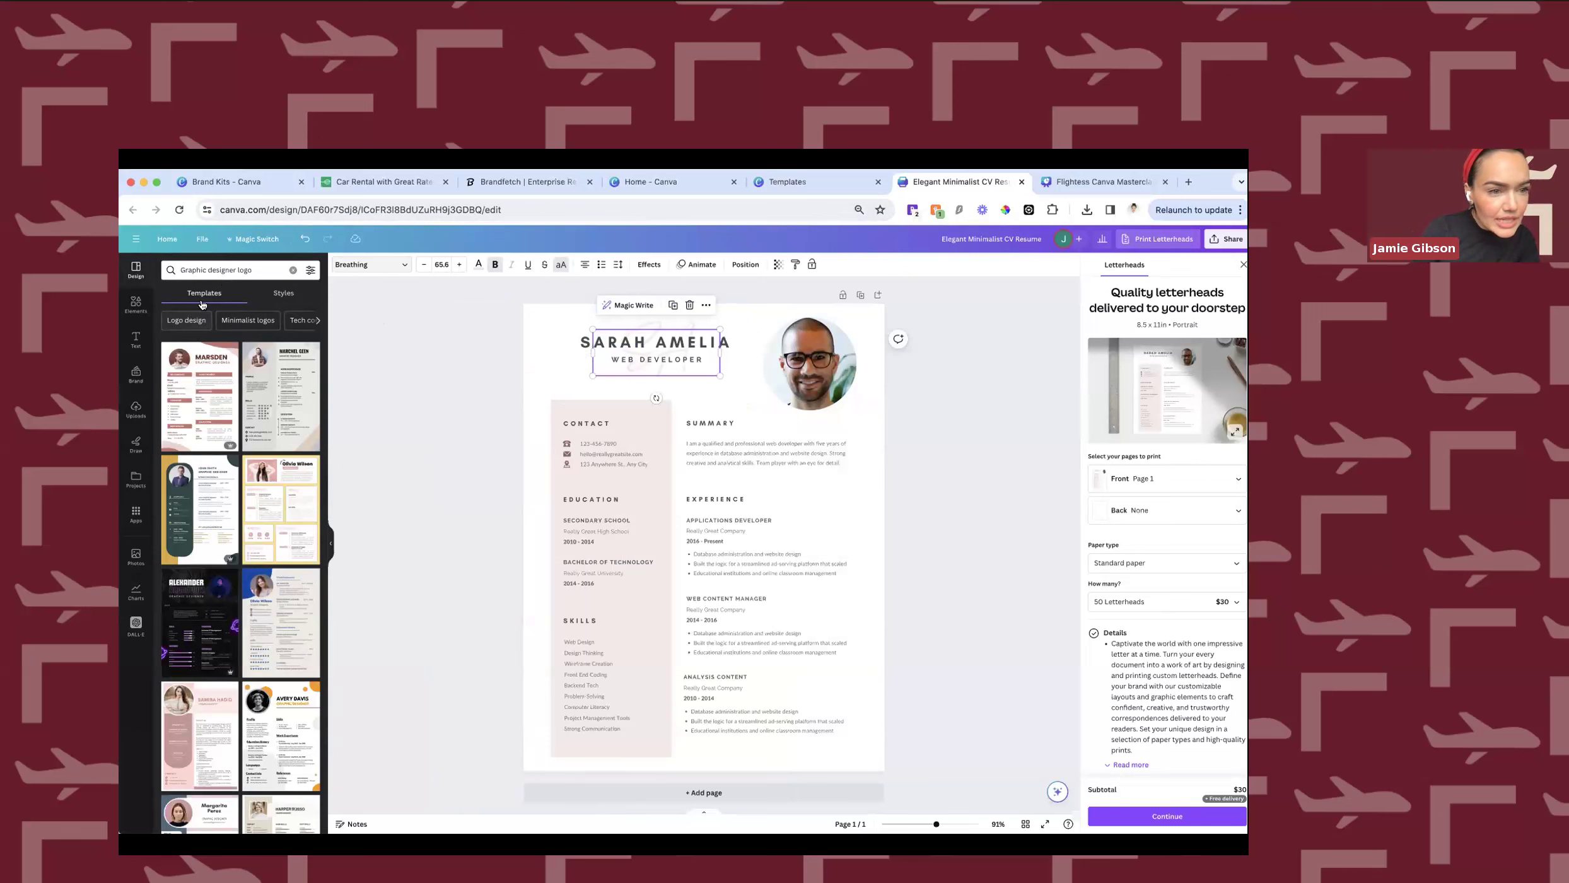
click(242, 271)
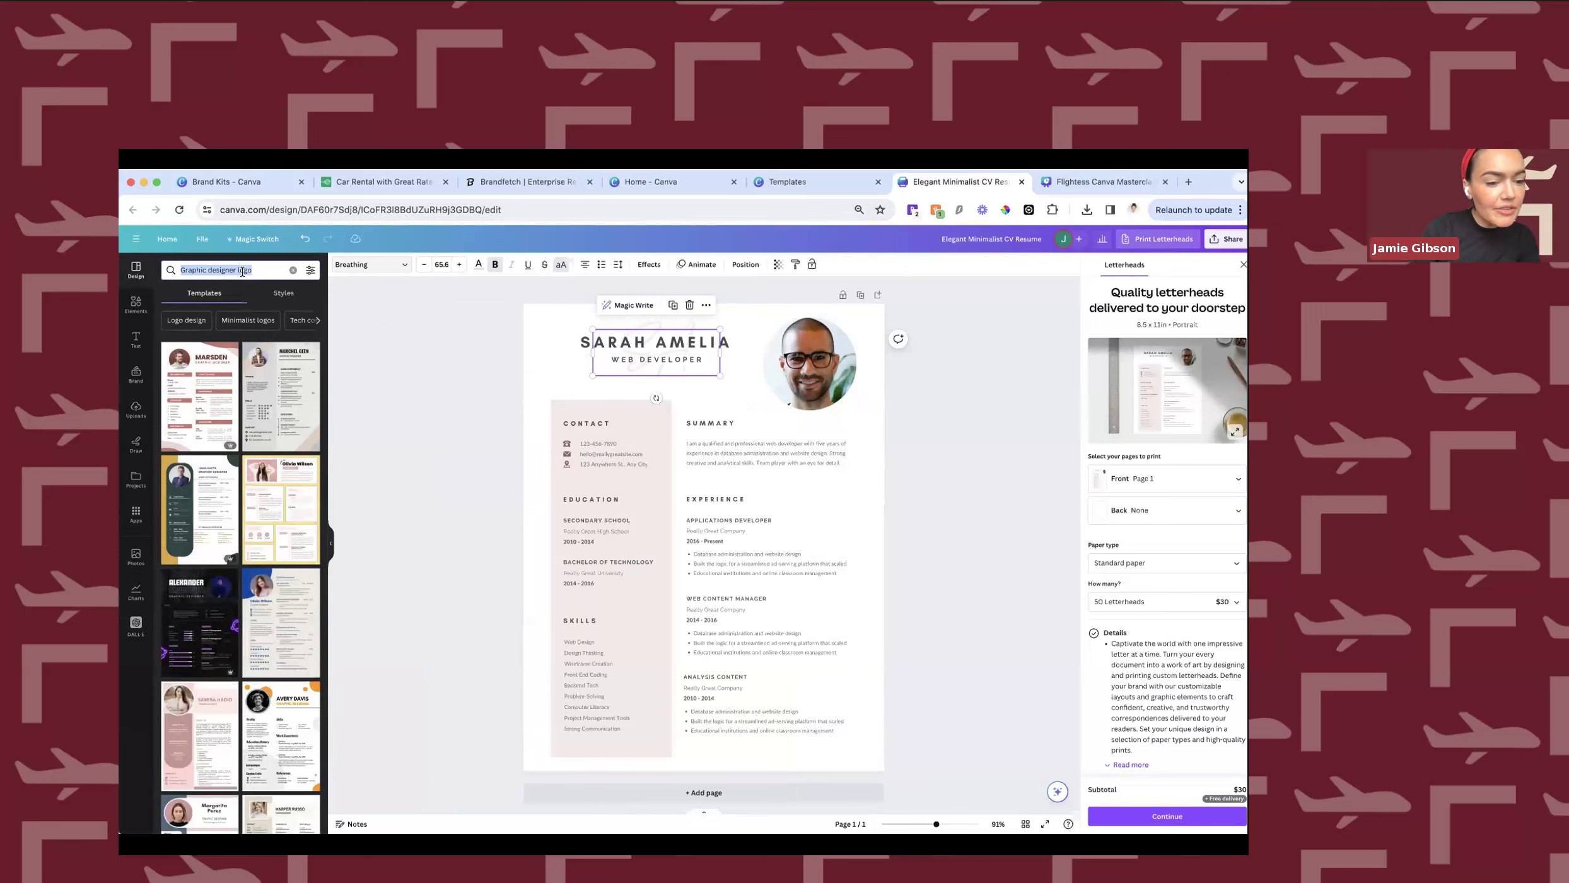
key(BackSpace)
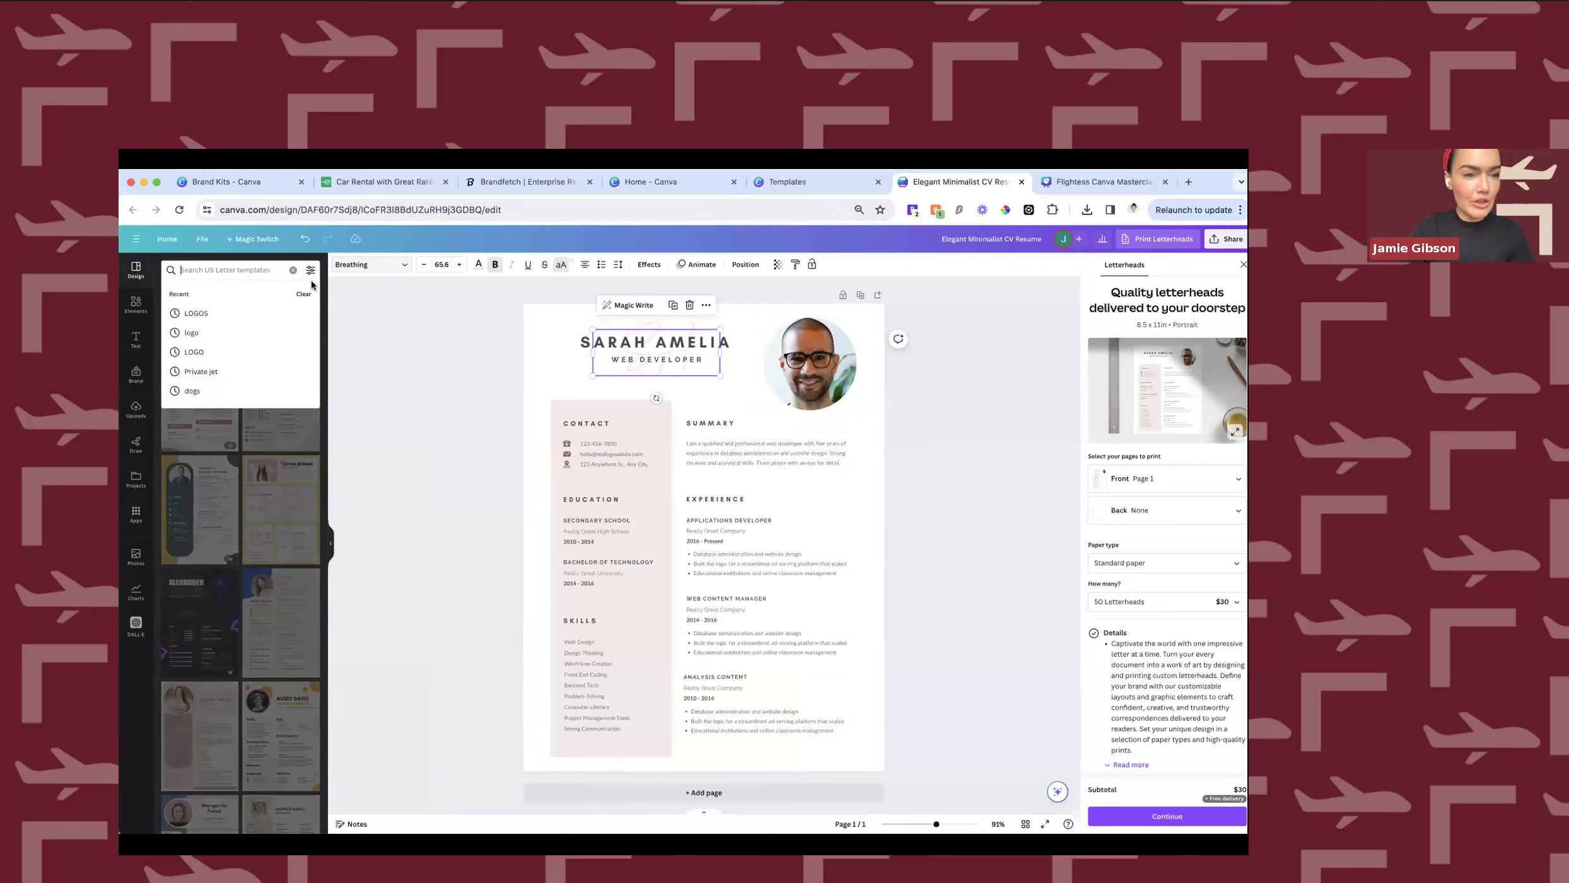
click(294, 270)
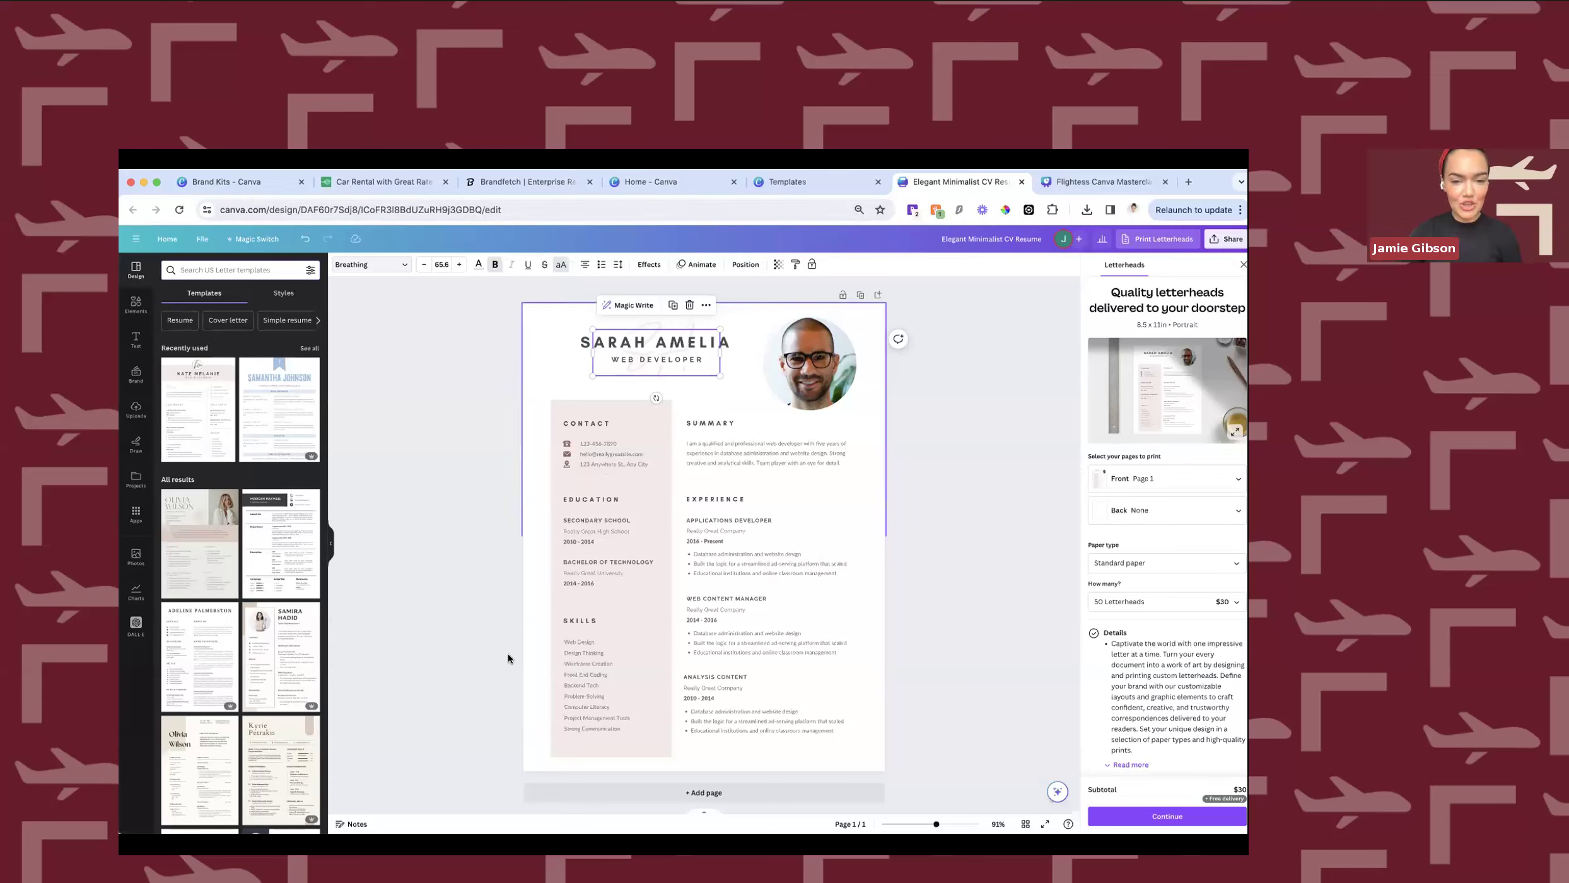
scroll(508, 652, up, 5)
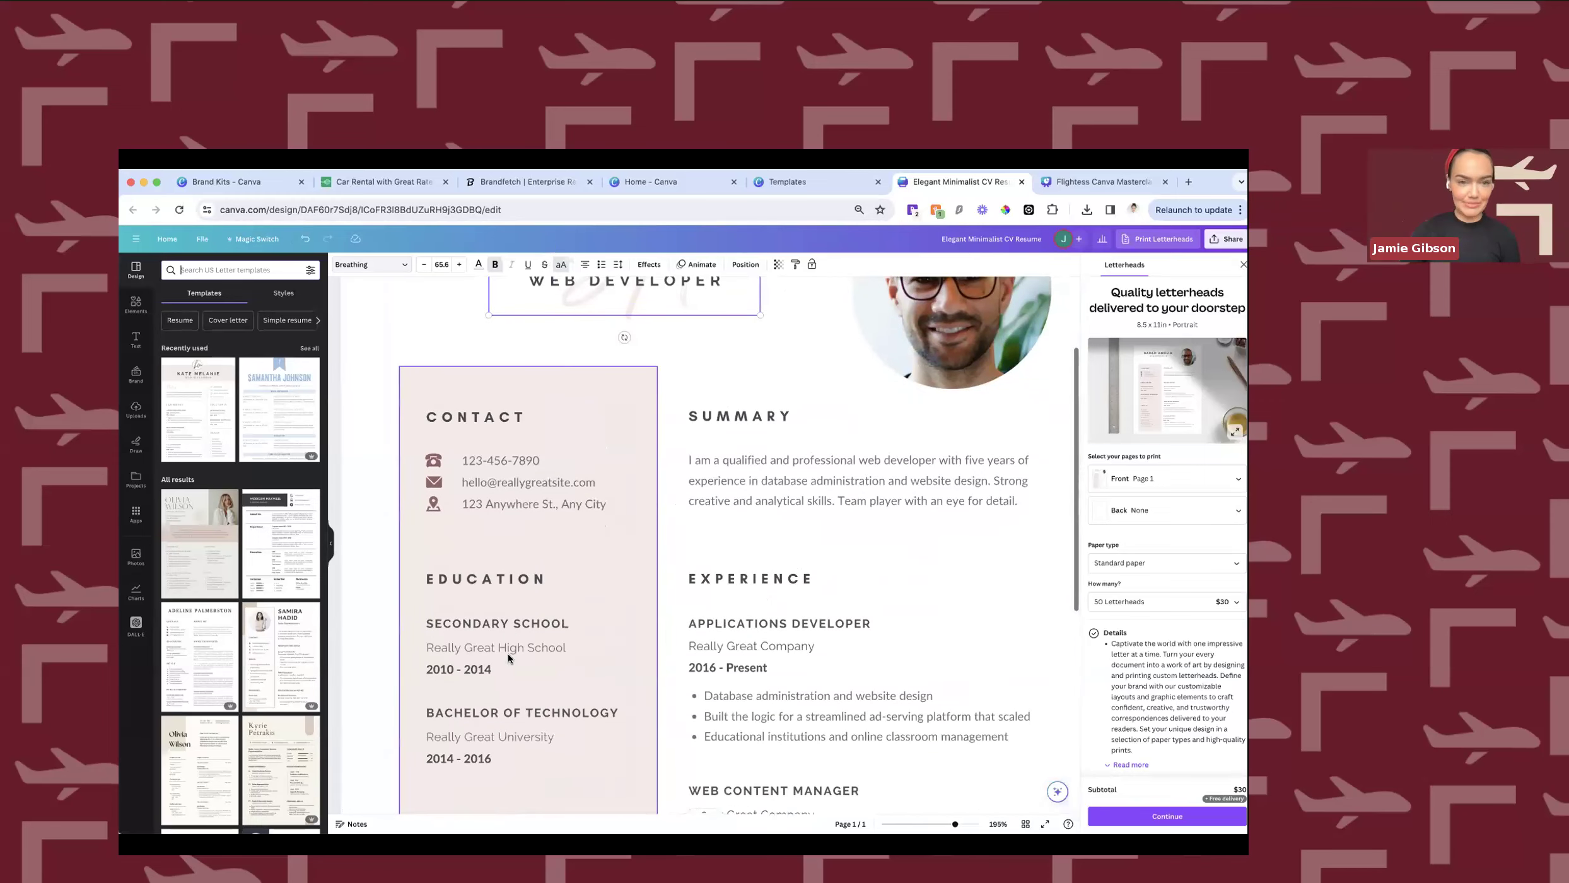
scroll(492, 471, down, 1)
double_click(495, 470)
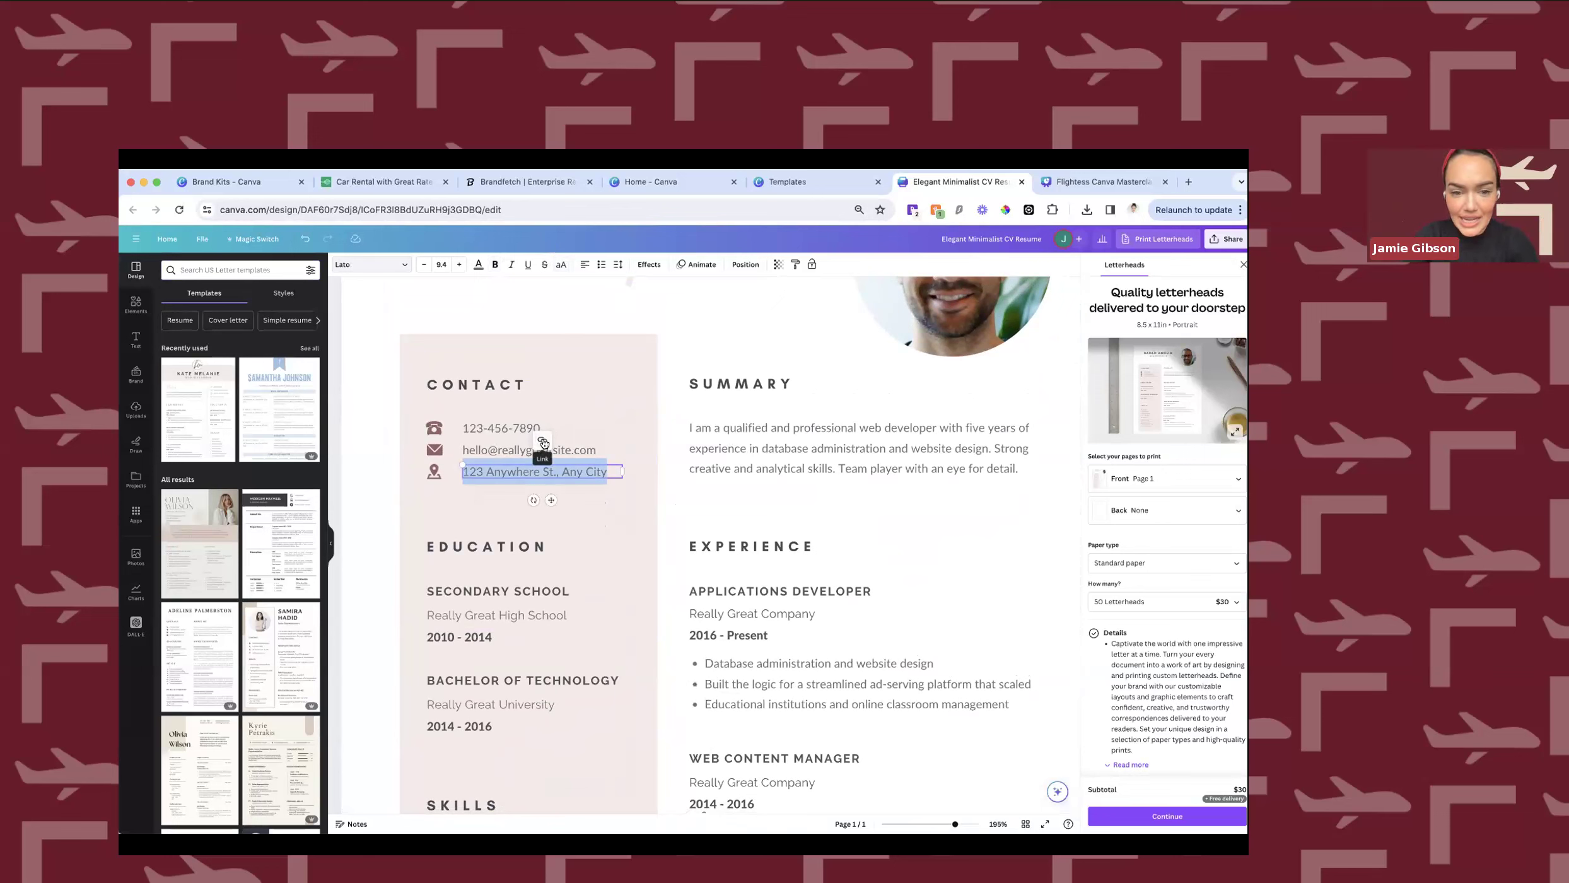
click(543, 441)
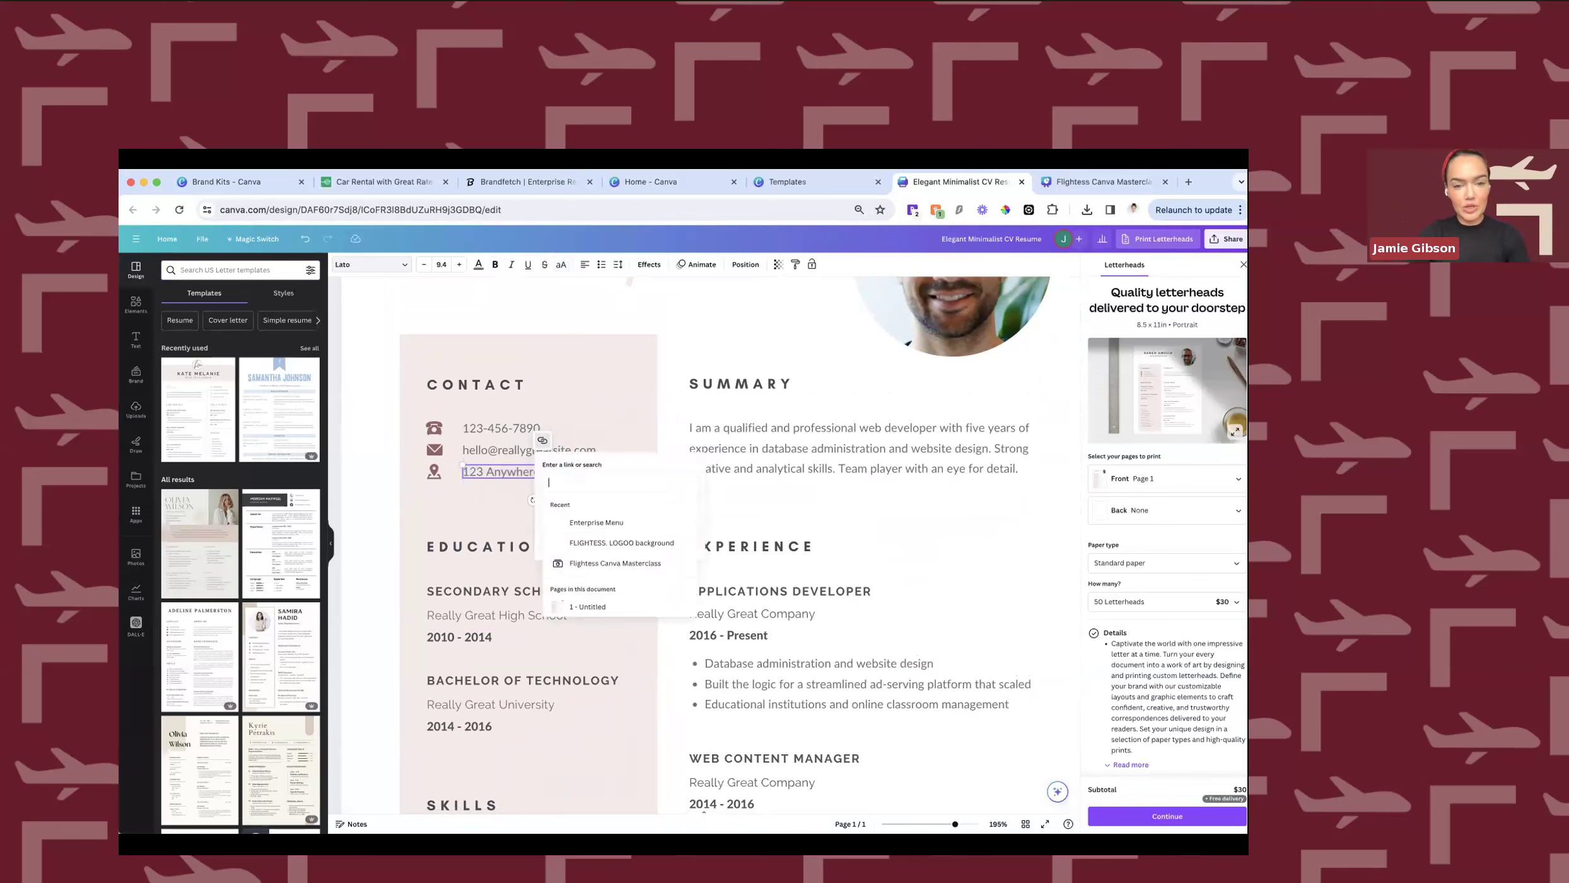
text(www)
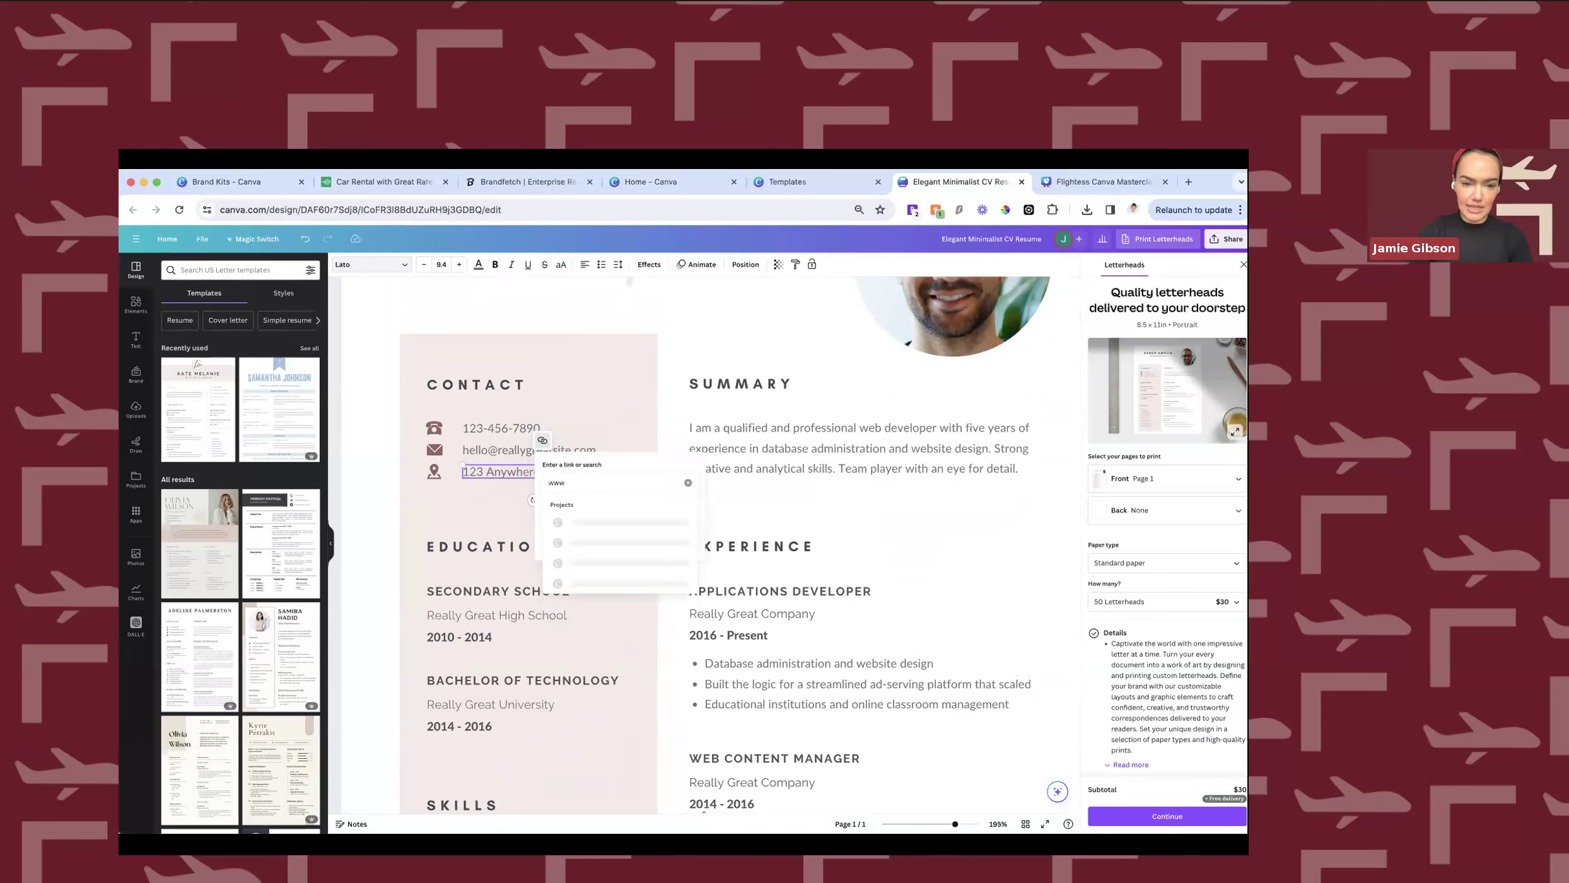
text(.linkedin.com)
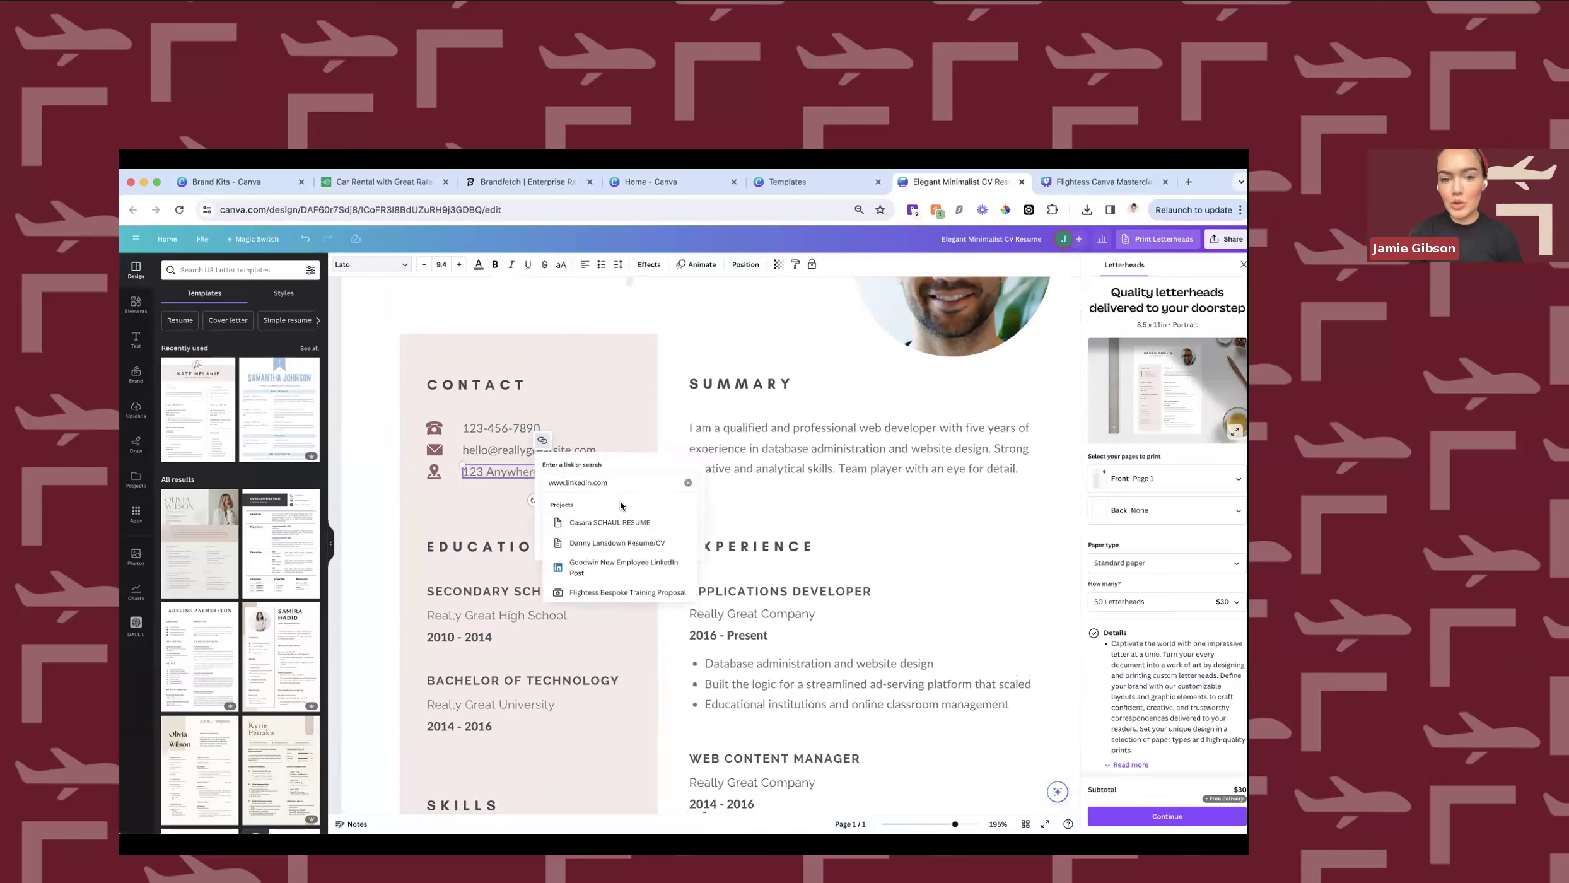
key(Return)
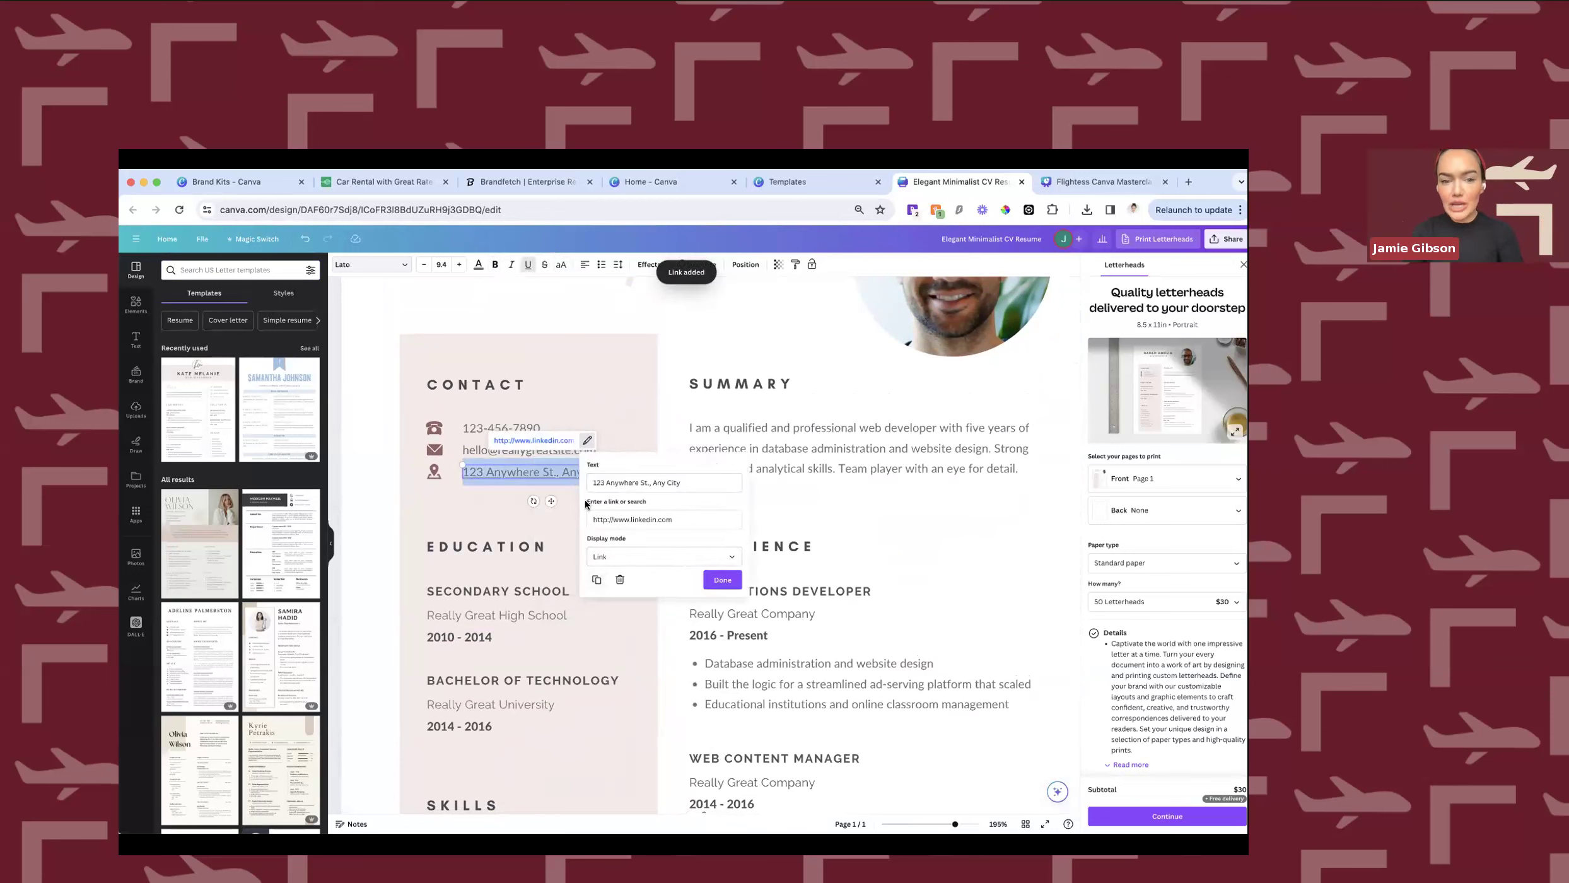
click(722, 579)
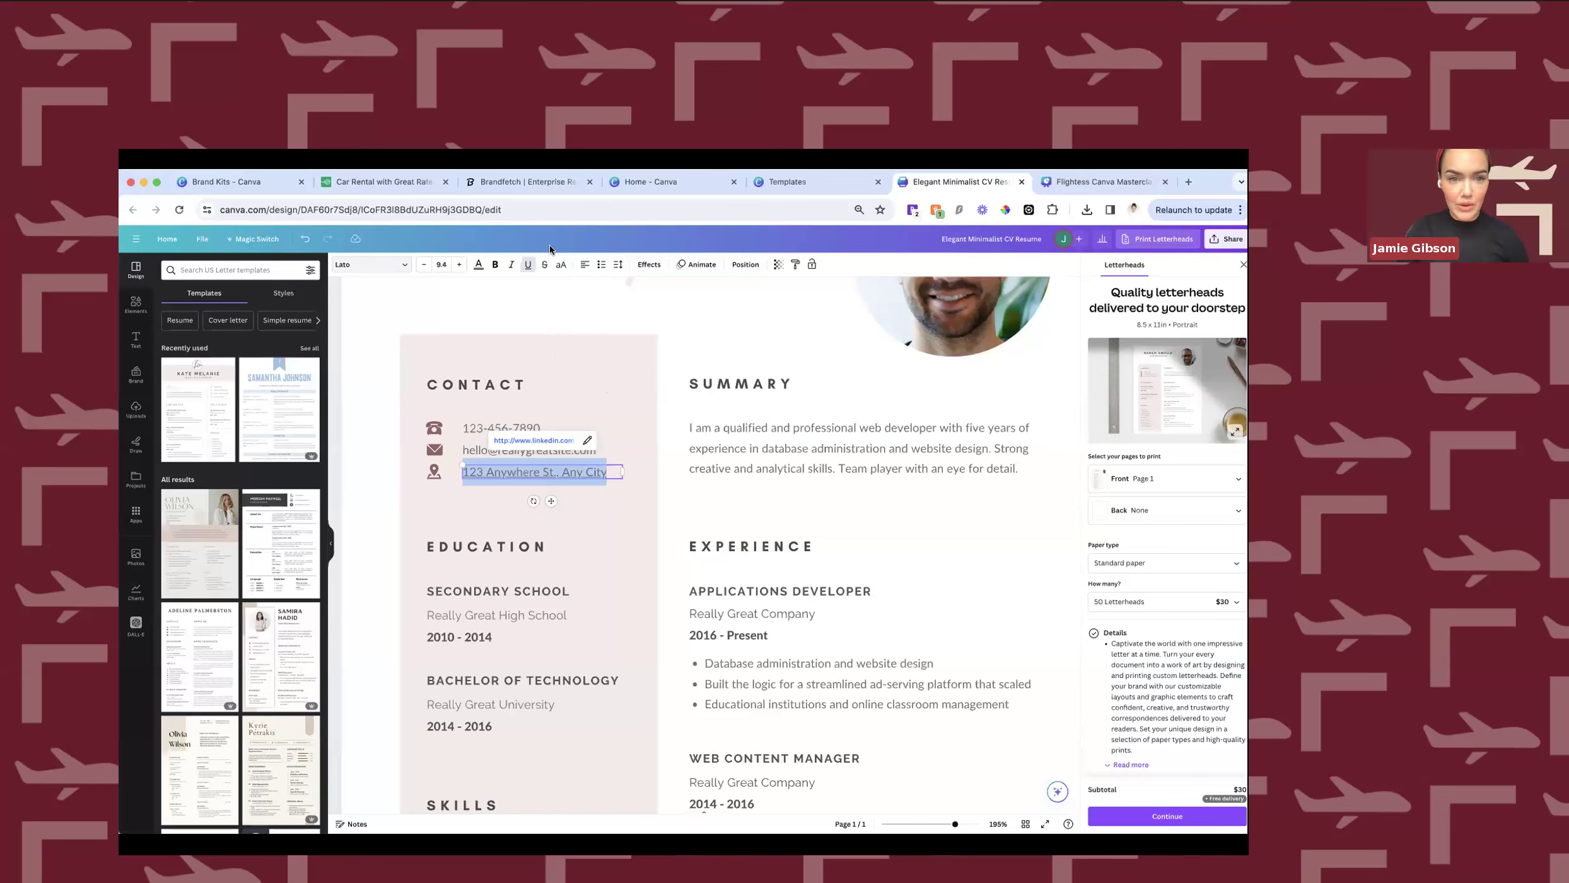
Duplicate the resume page and delete all content from the copy, including its unlocked pink sidebar background.
scroll(686, 434, down, 5)
click(867, 280)
drag(473, 294, 888, 749)
key(Delete)
click(595, 546)
click(607, 359)
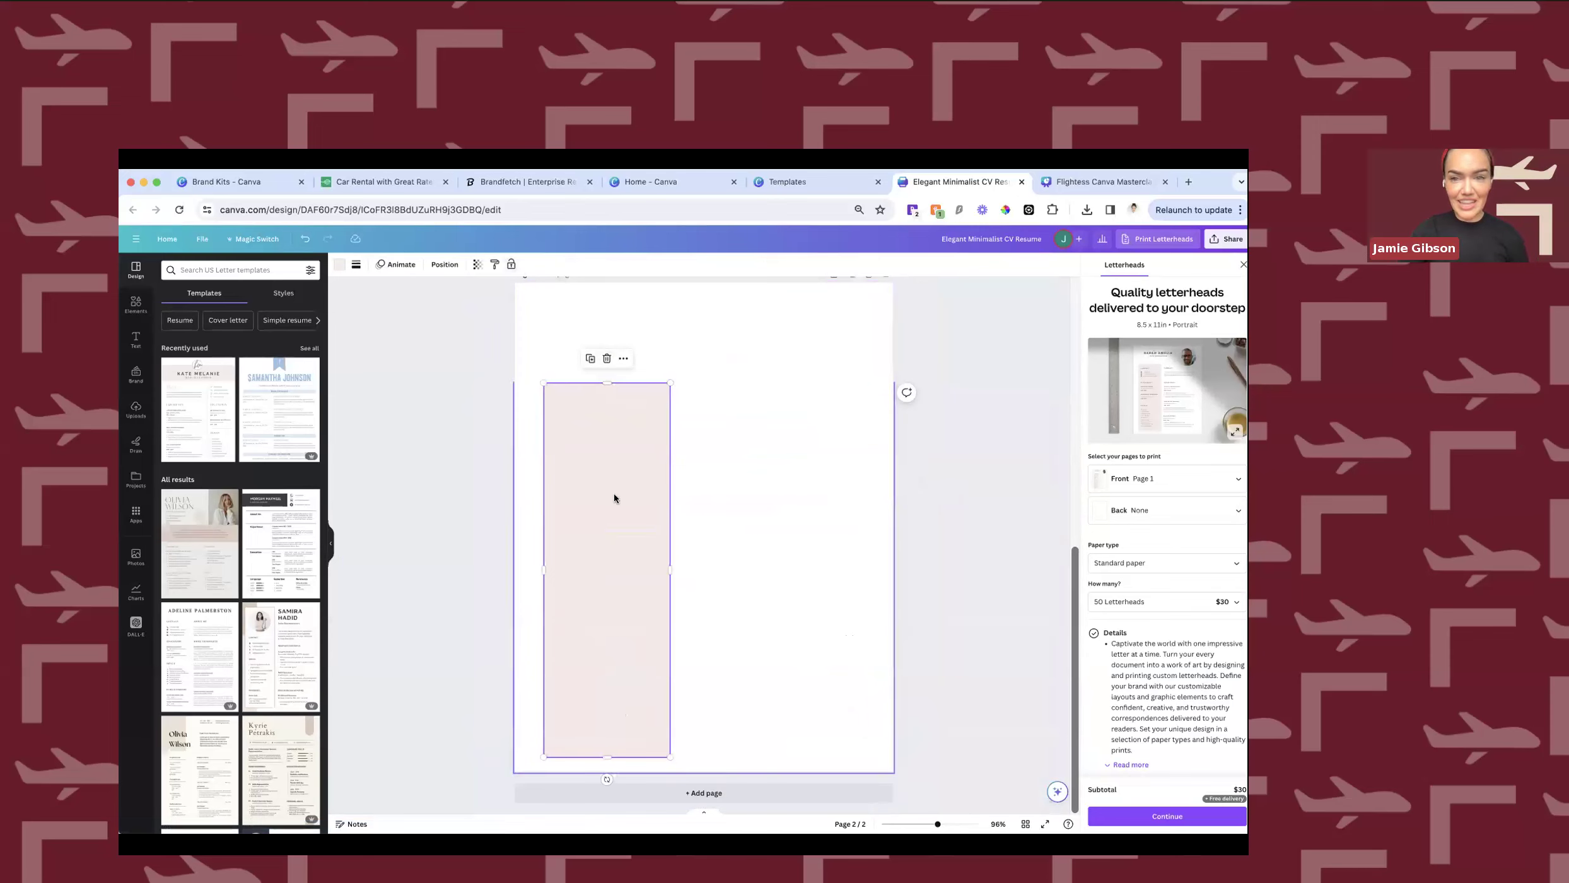
key(Delete)
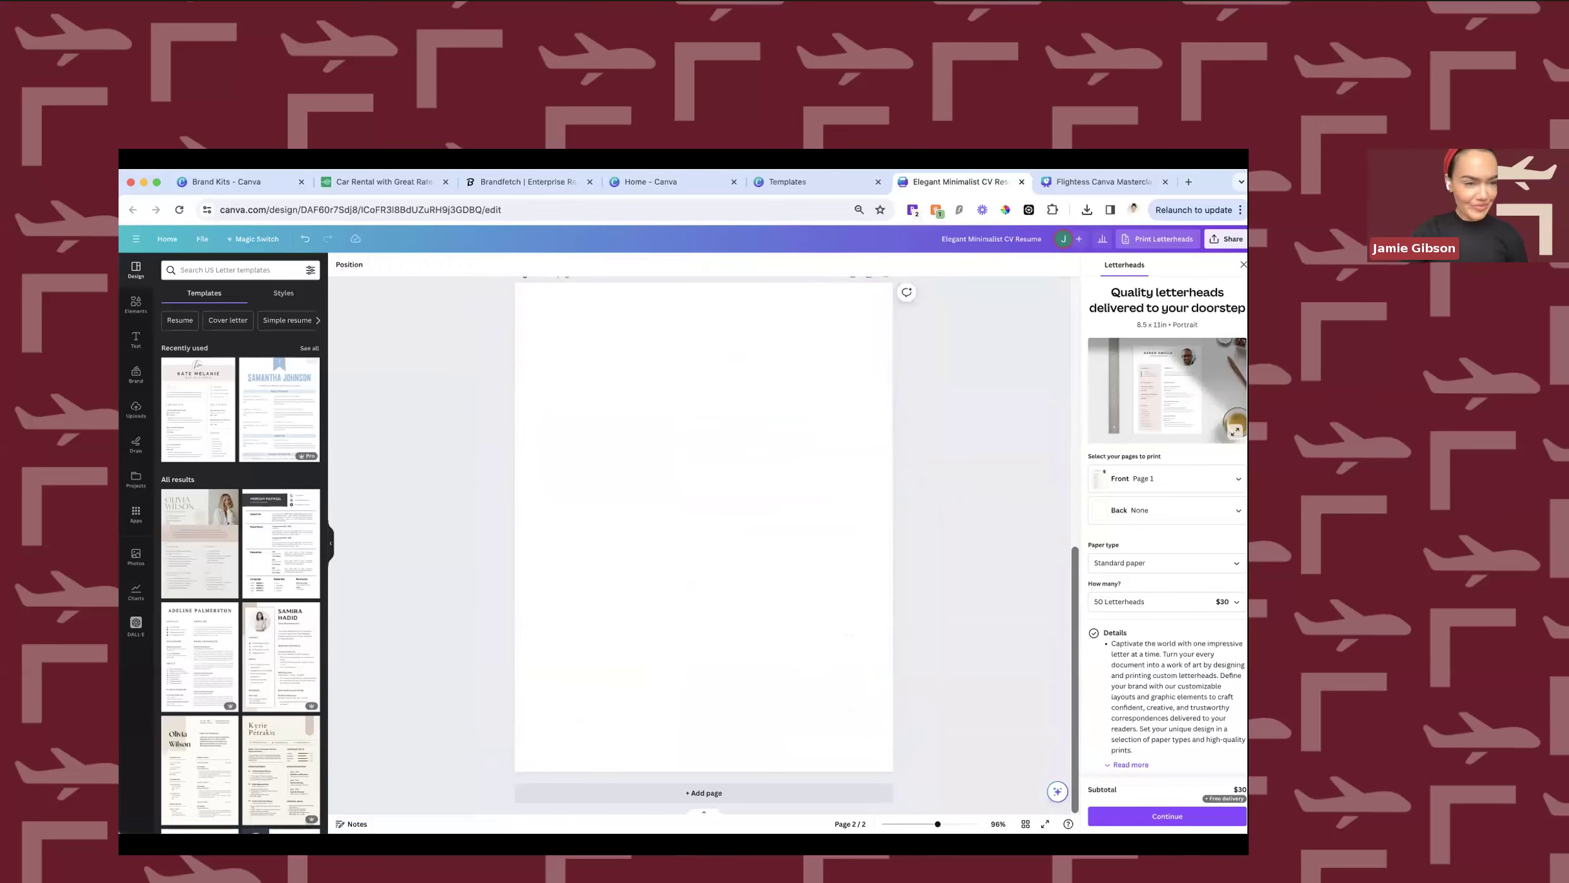
Search the elements library for food and narrow the results to photos.
click(136, 304)
triple_click(236, 268)
text(food)
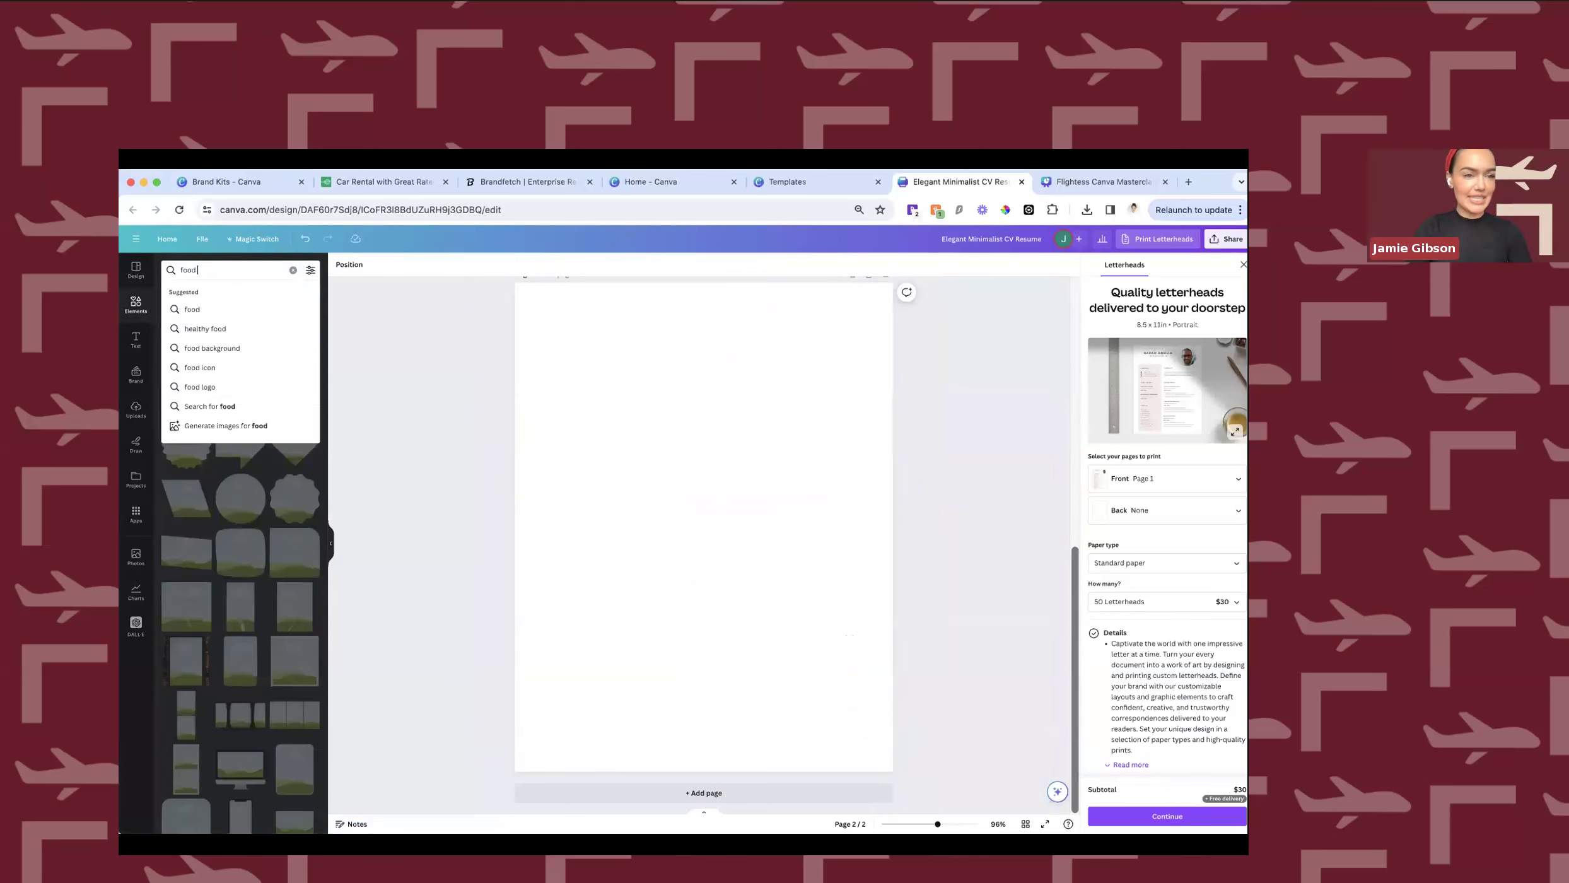
key(Return)
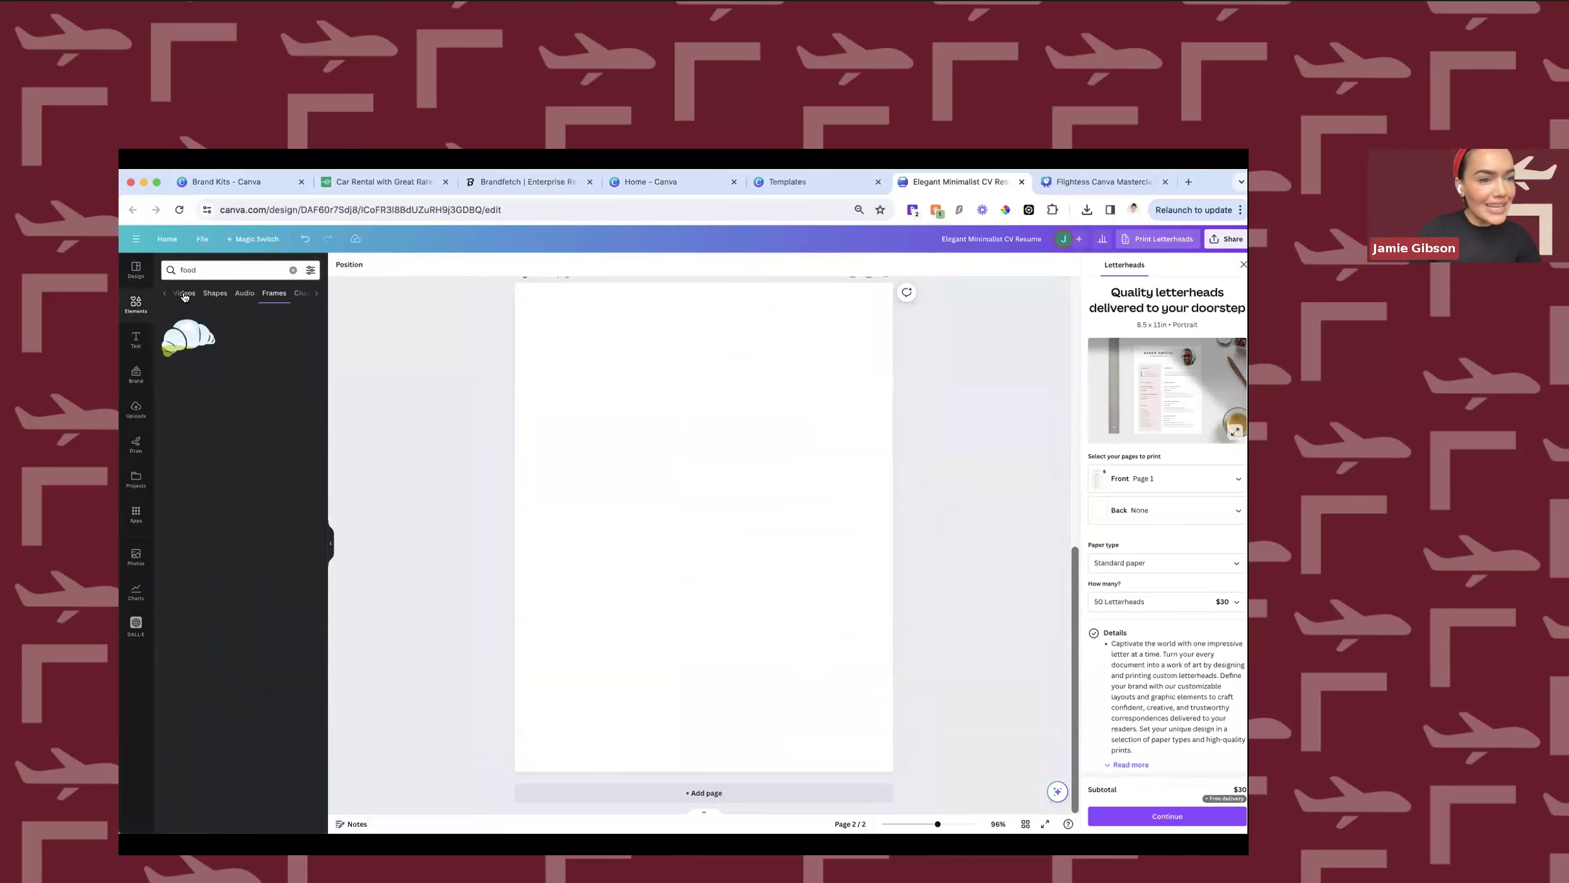
click(165, 296)
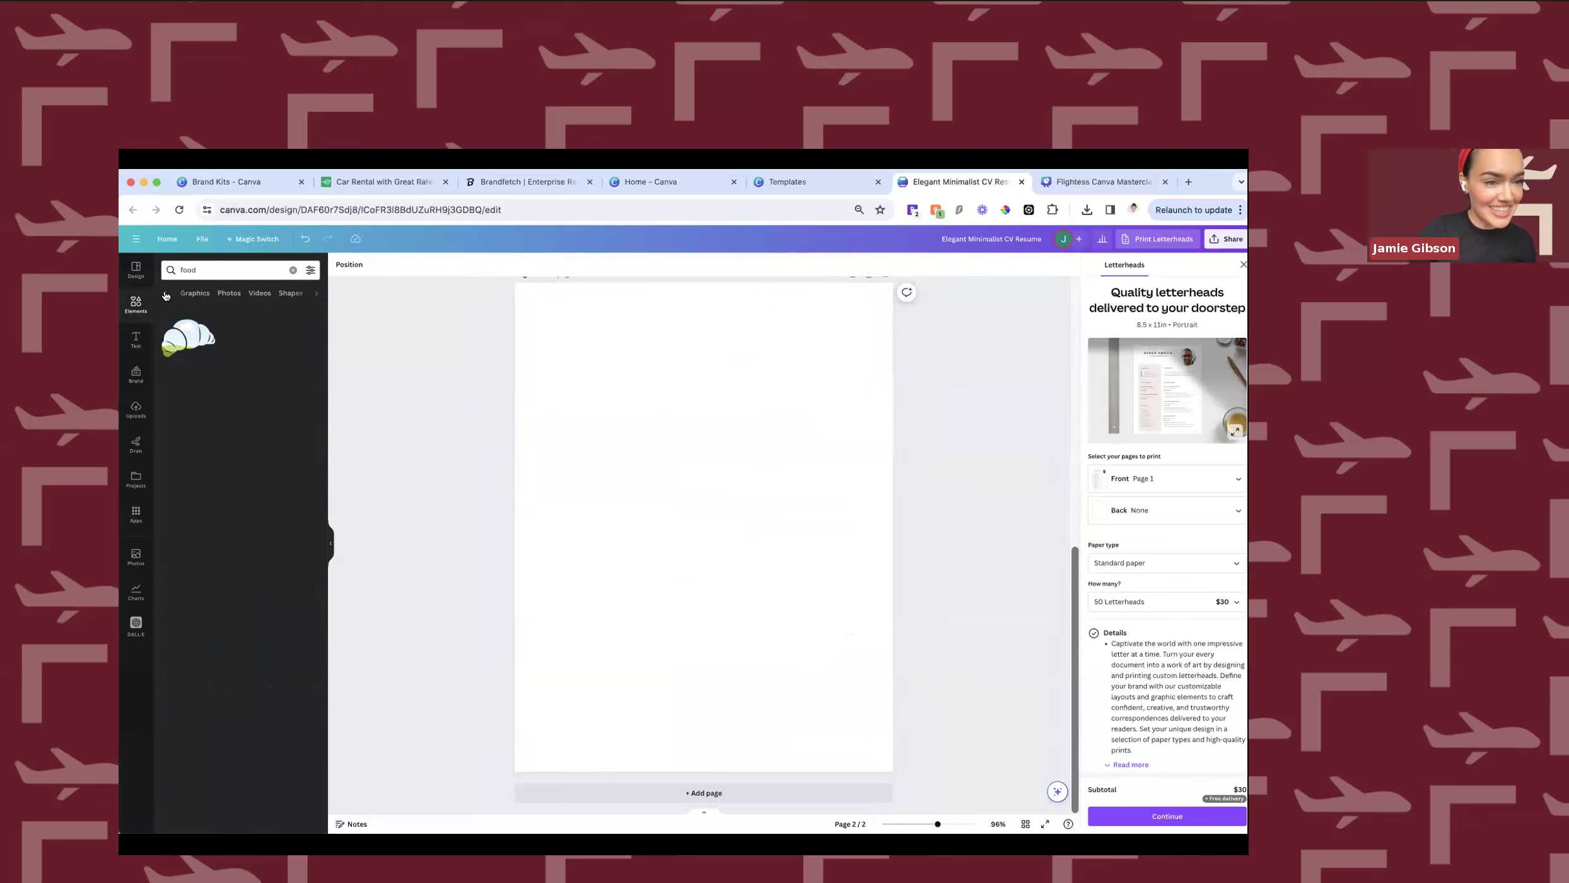
click(196, 293)
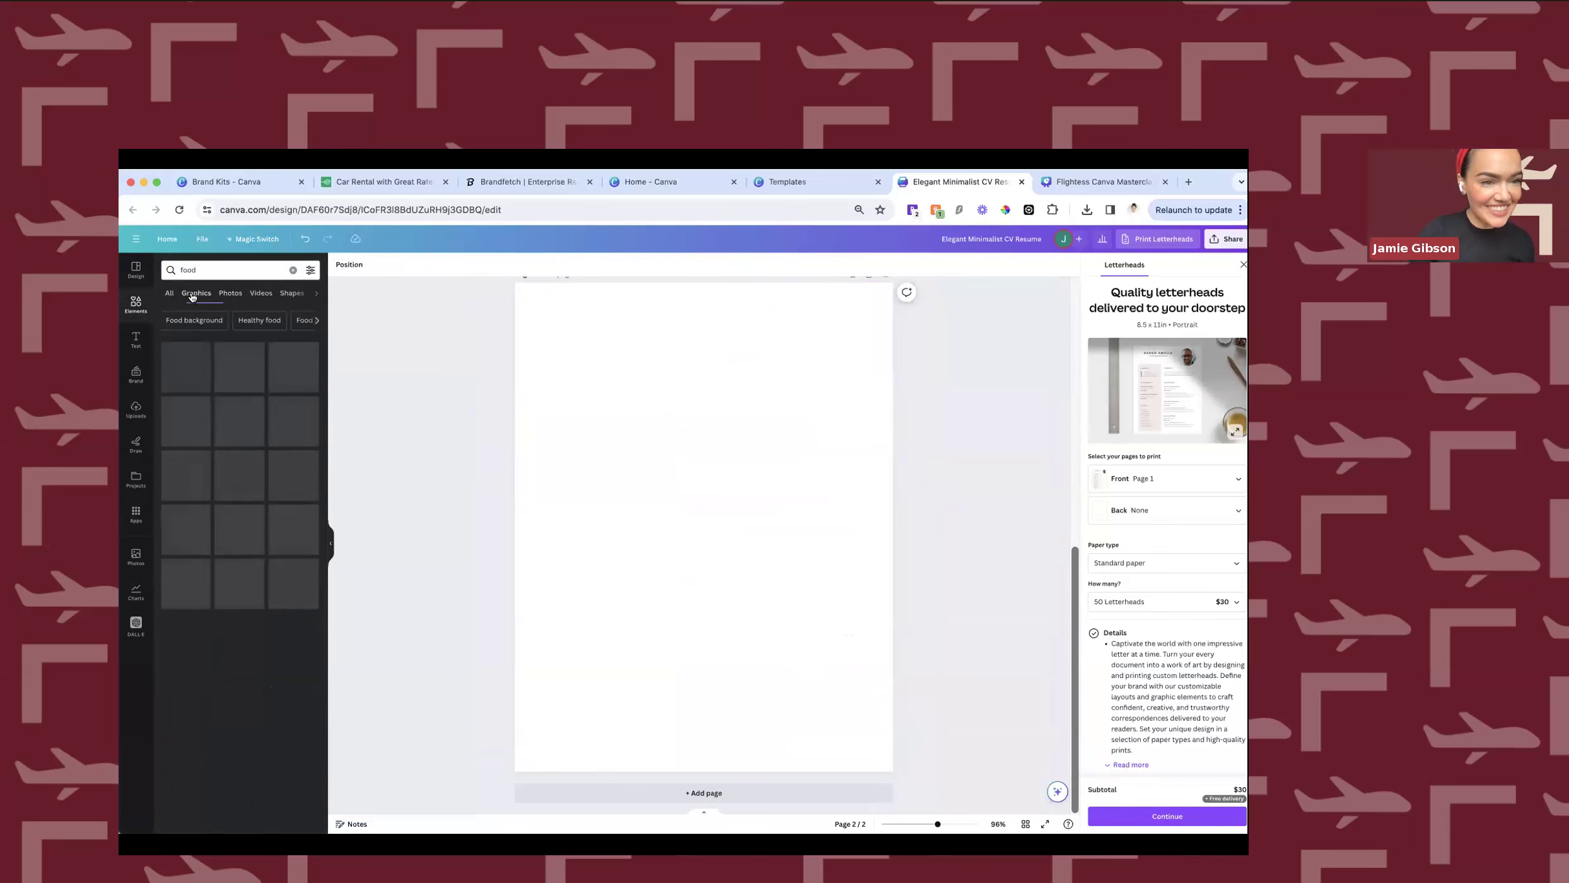
click(228, 295)
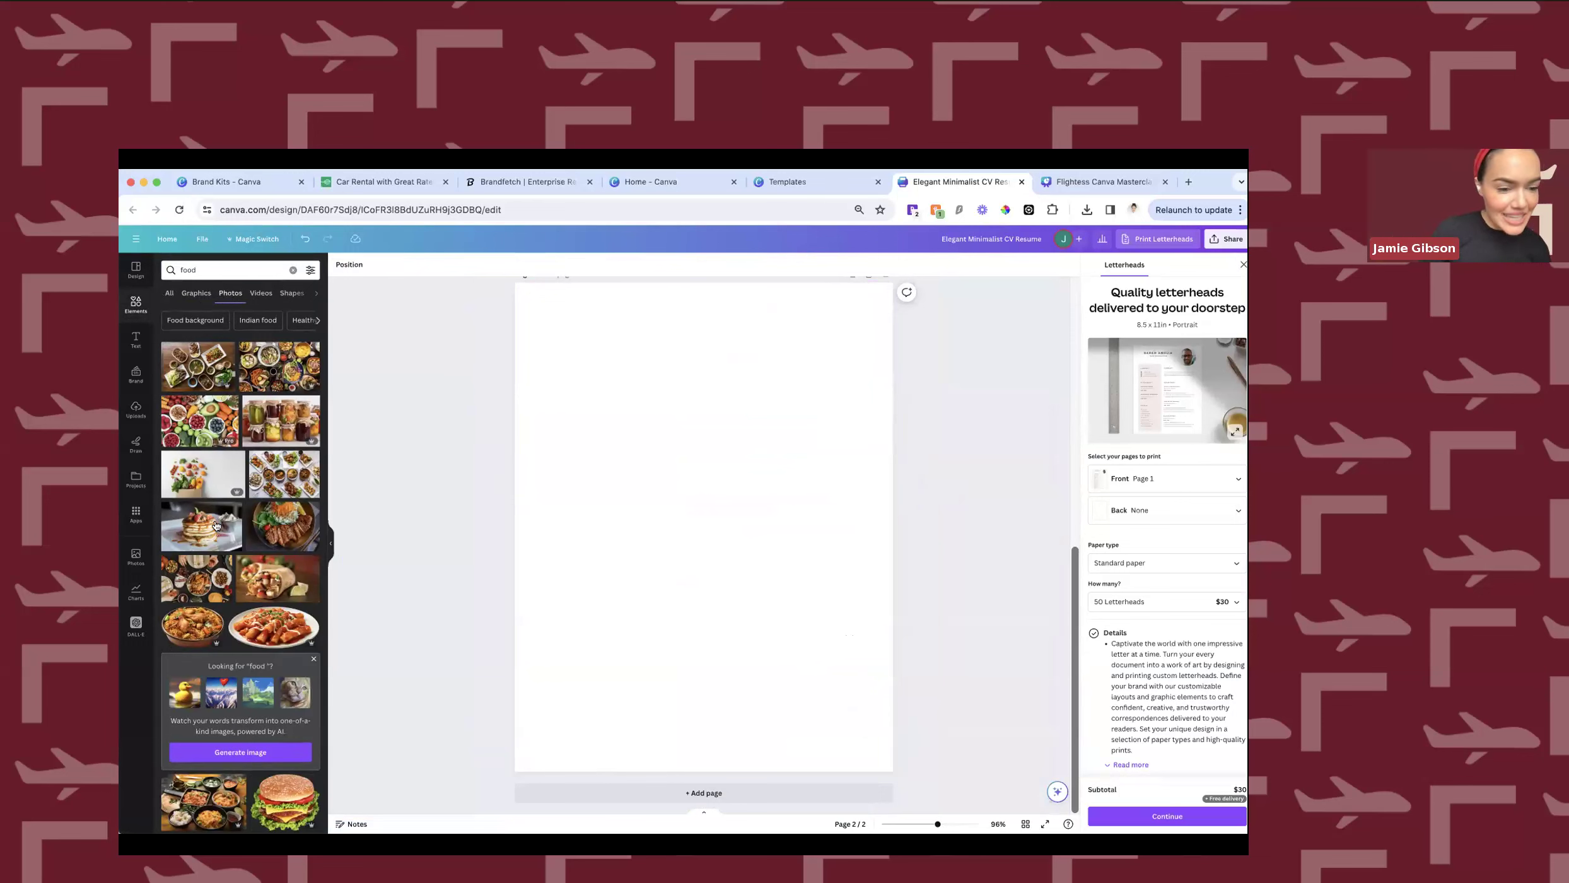
scroll(240, 479, down, 3)
click(267, 552)
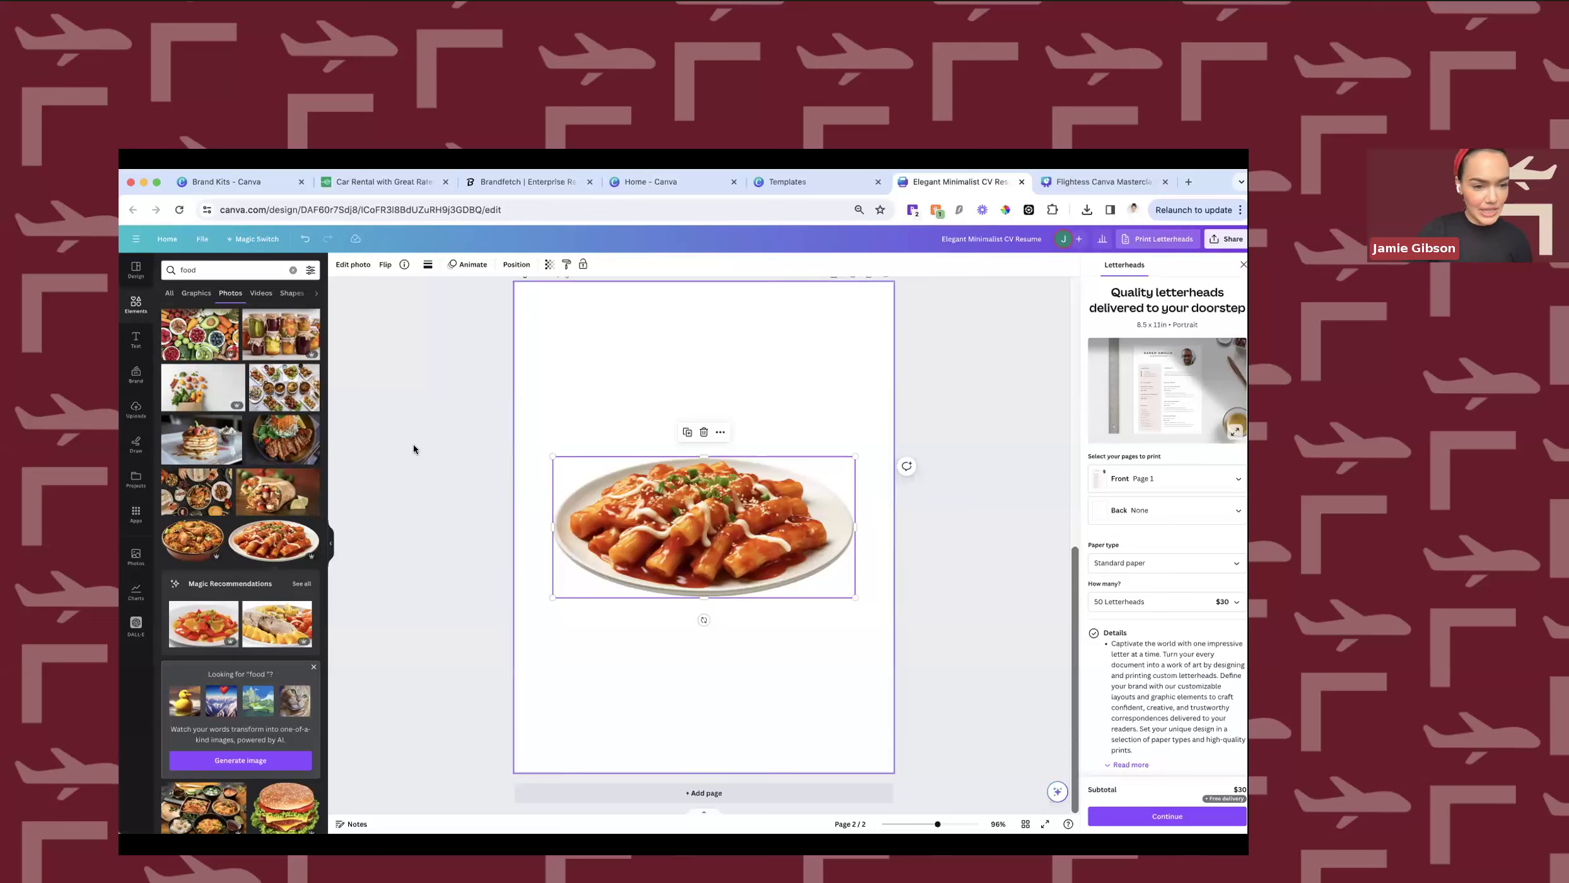
key(Delete)
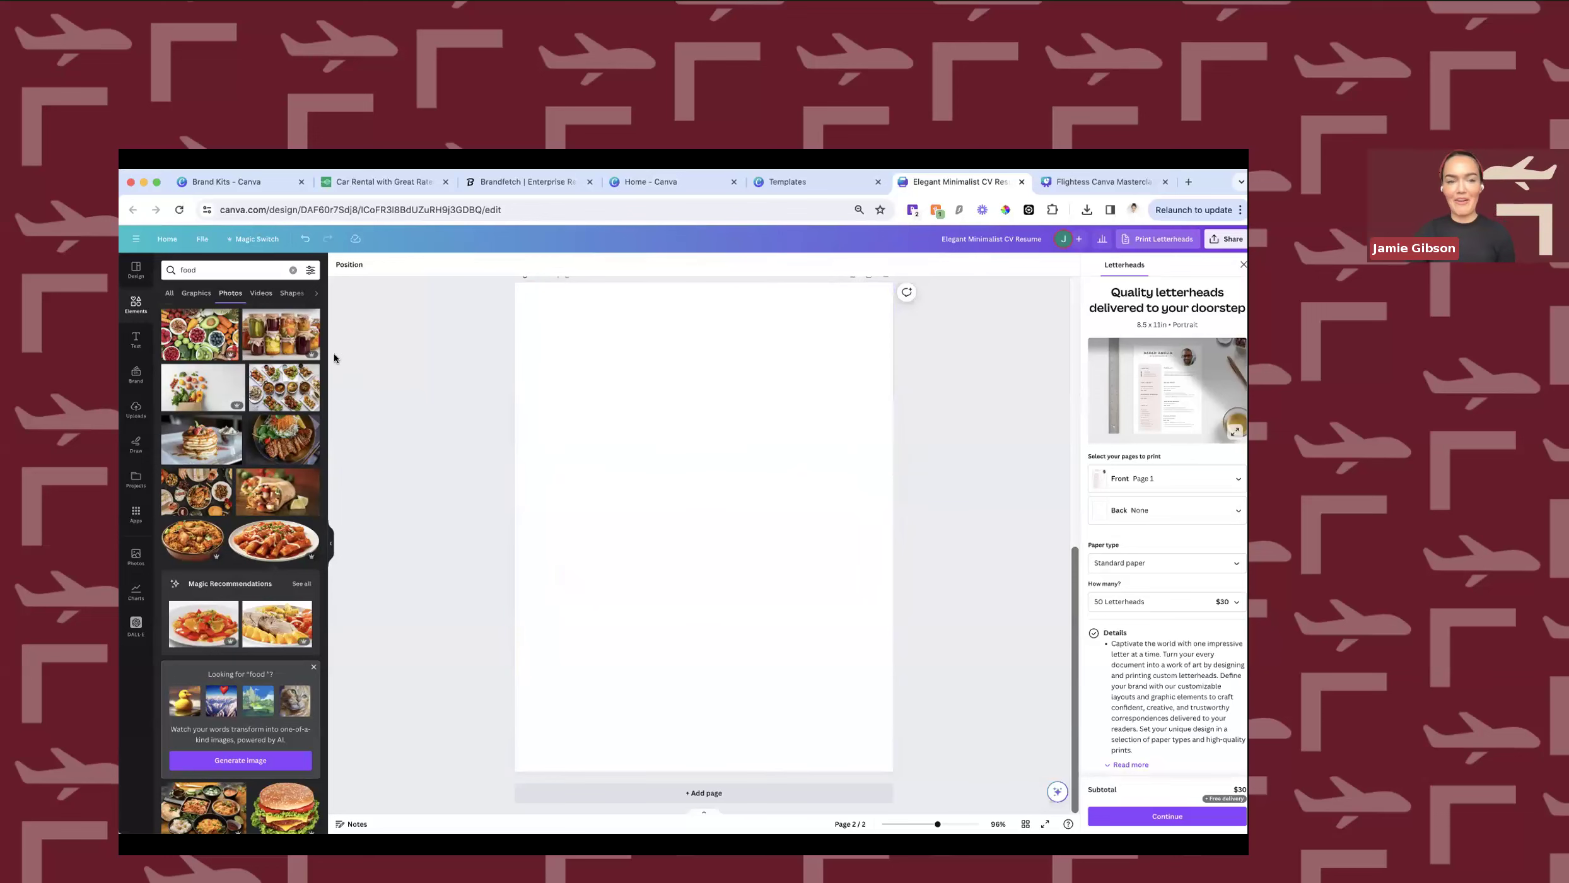
Insert the burrito photo with lime wedges on the blank page and remove its background.
key(super+z)
click(351, 270)
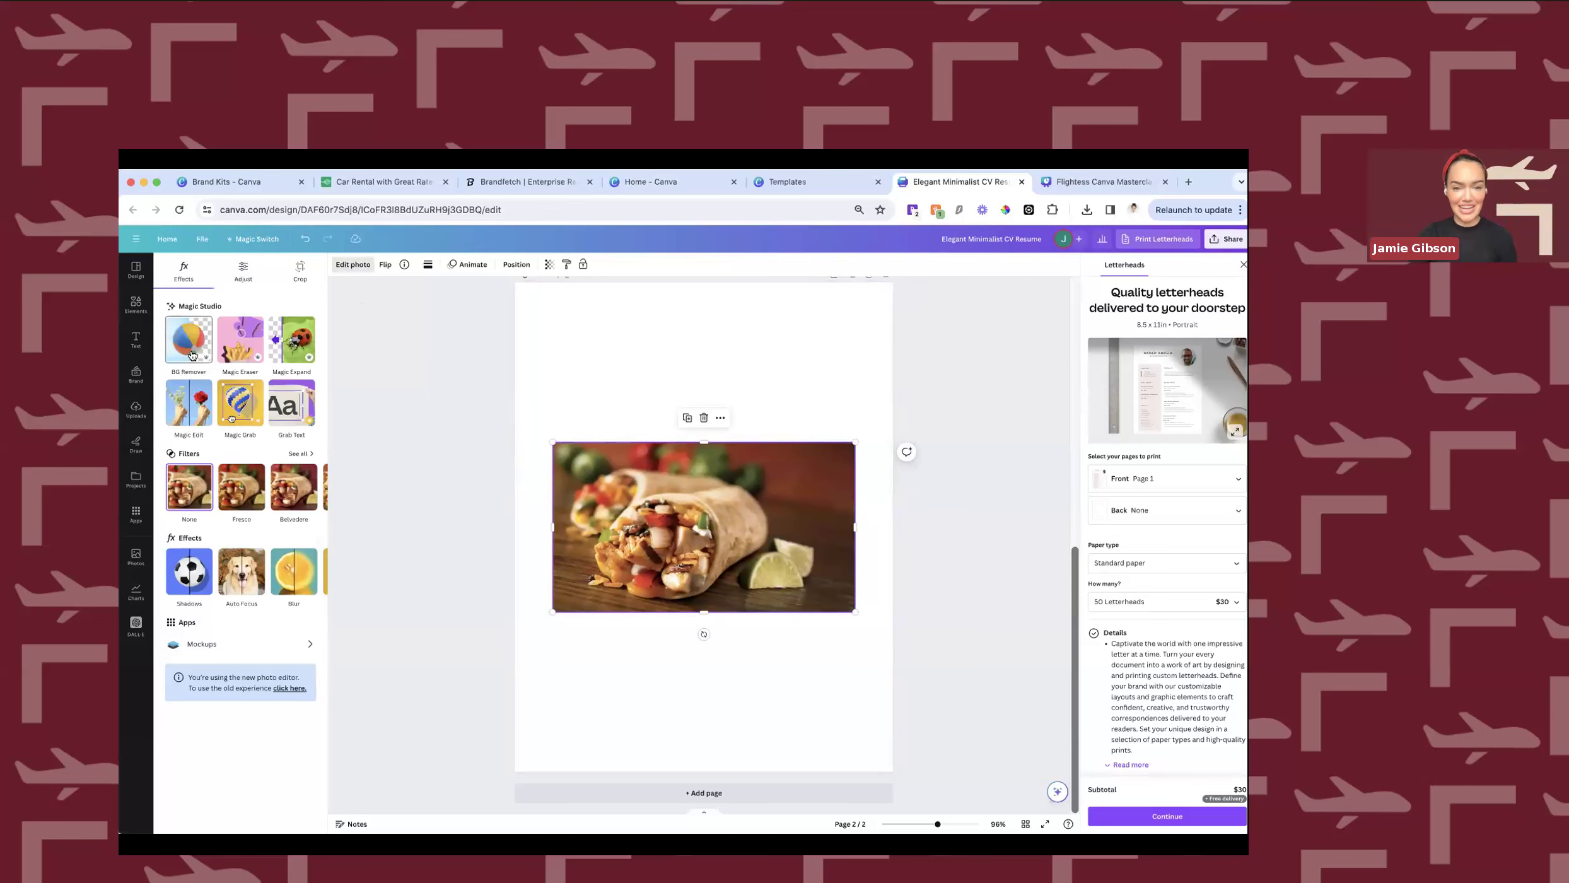
click(192, 355)
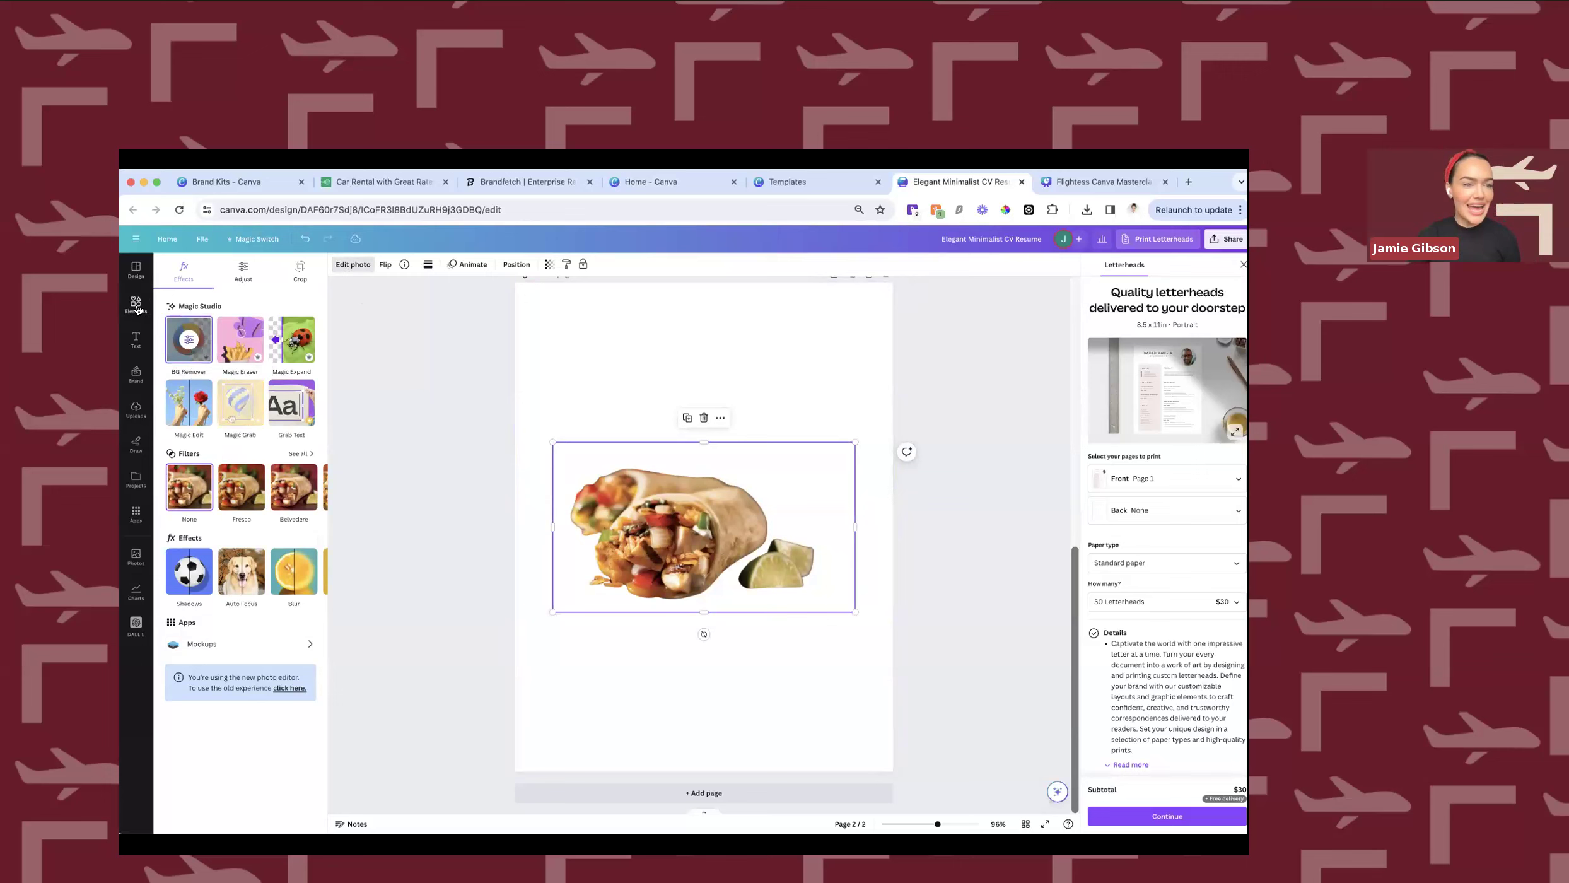
Search the elements library for clean kitchen and show only the photo results.
click(135, 303)
click(202, 276)
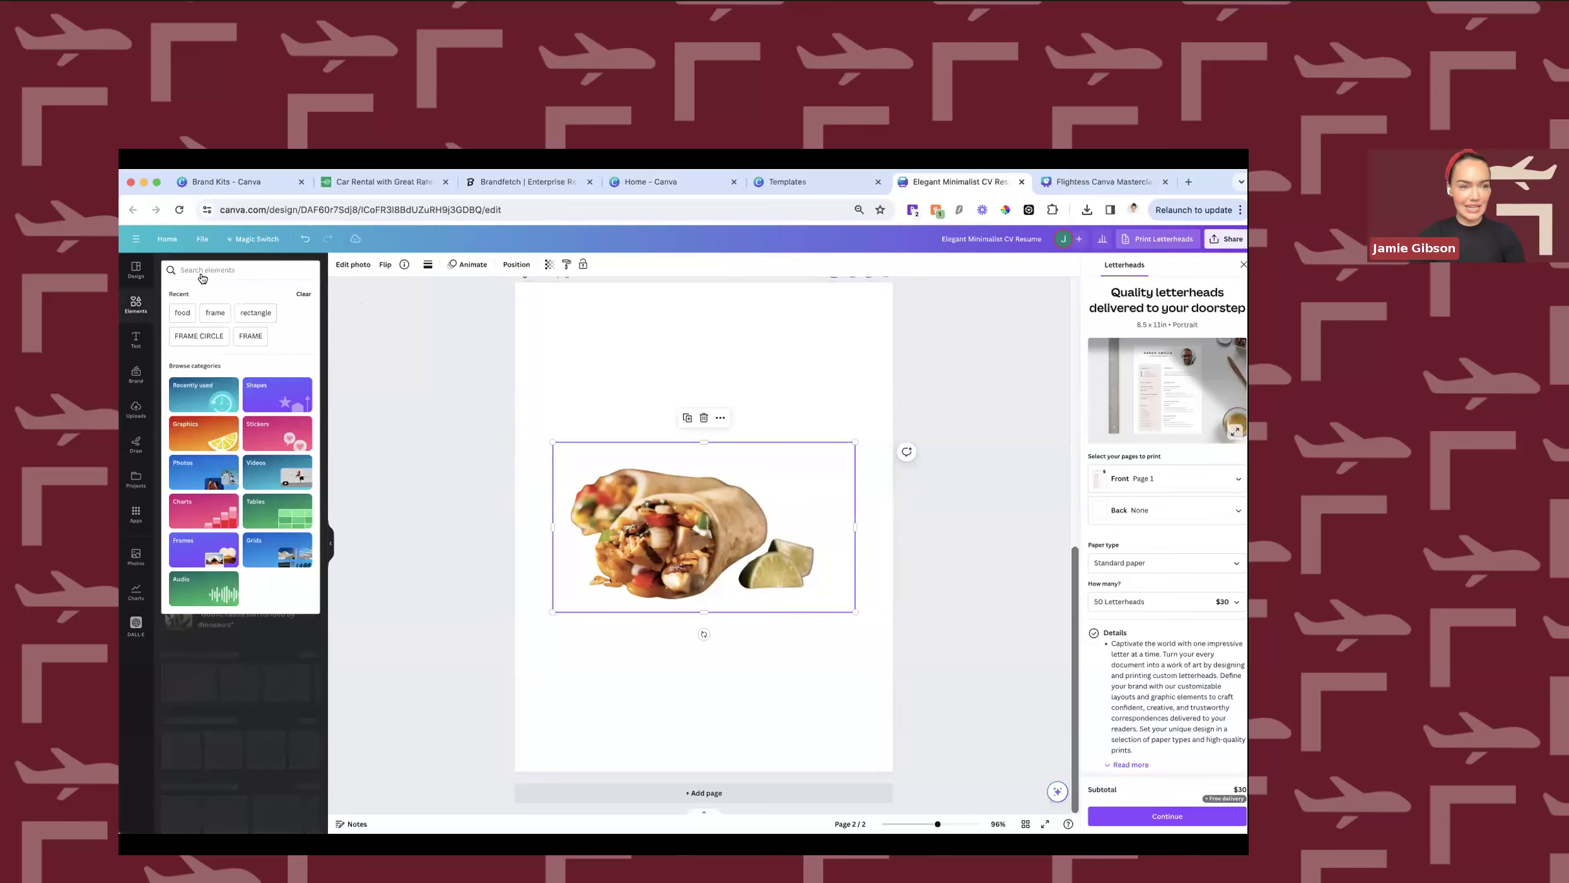
text(clean kitche)
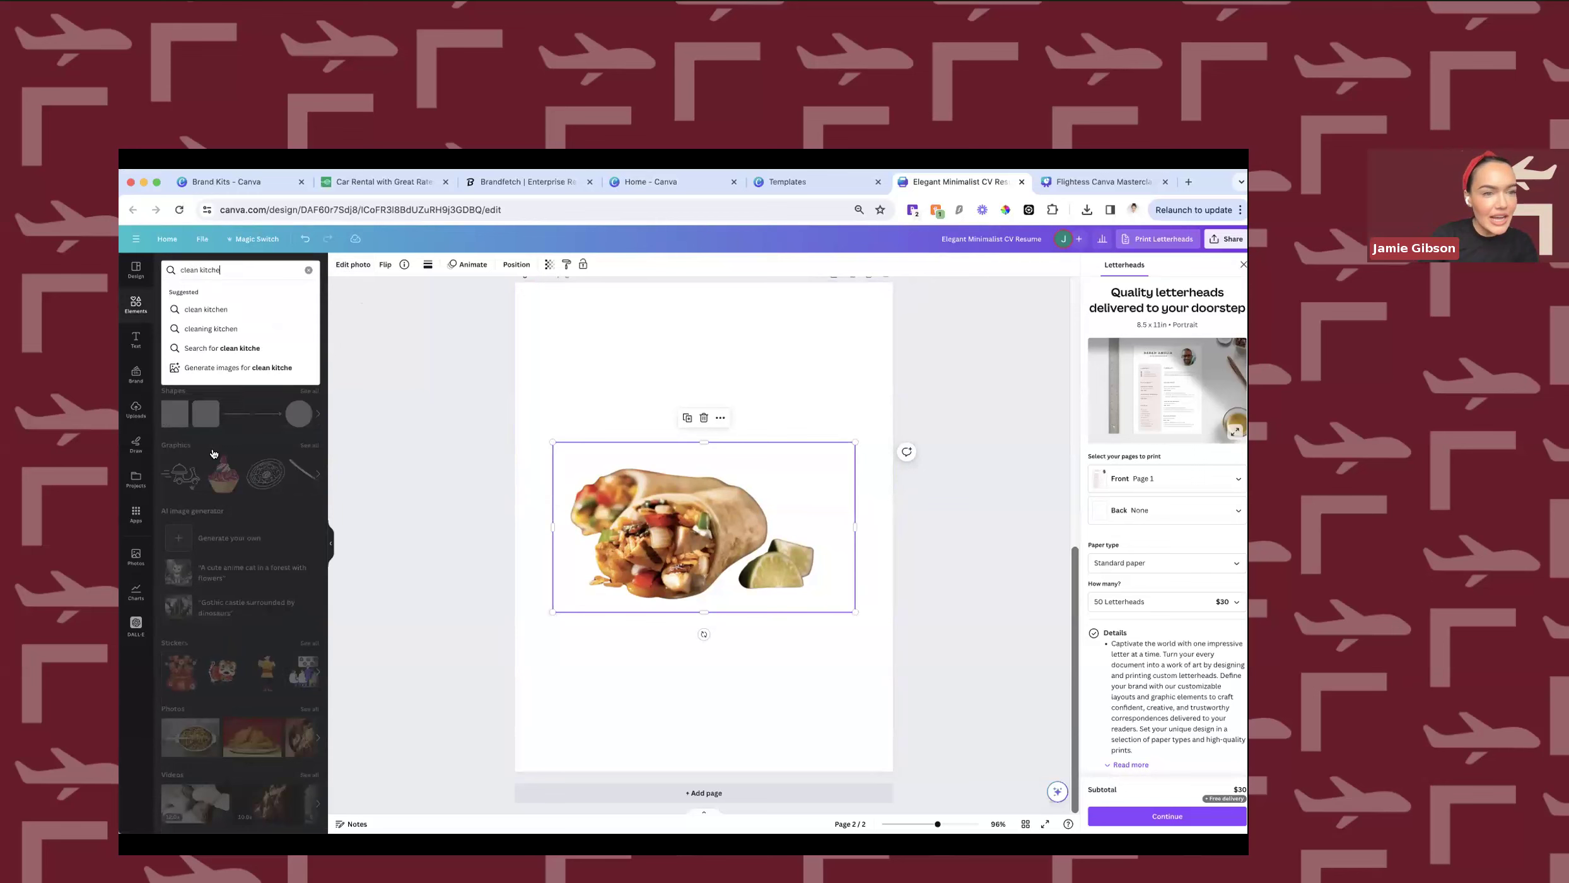
click(226, 308)
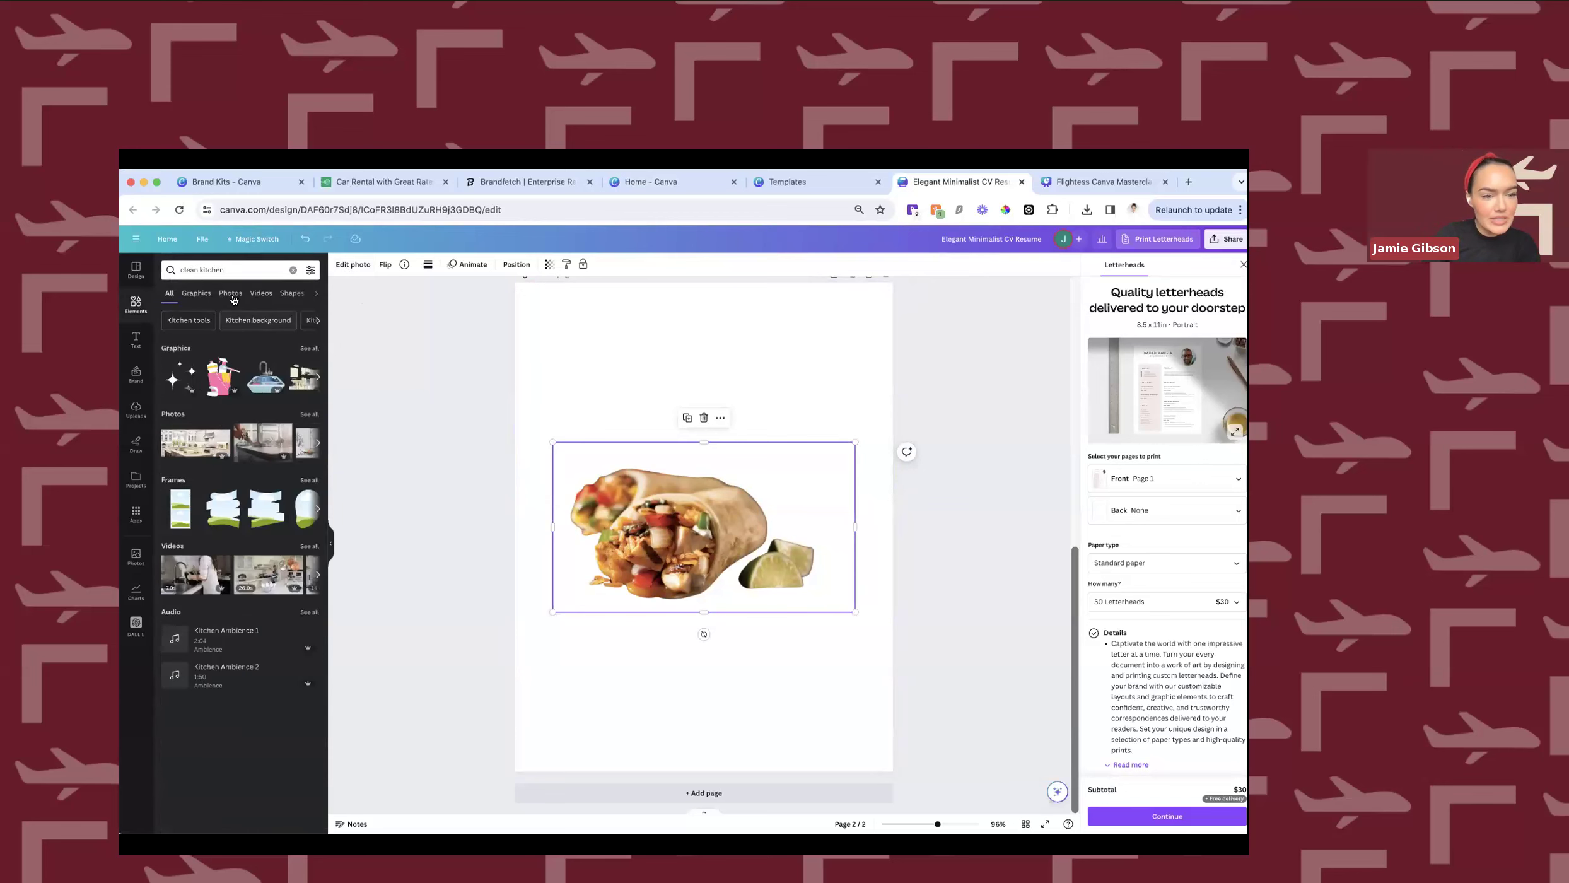
click(232, 297)
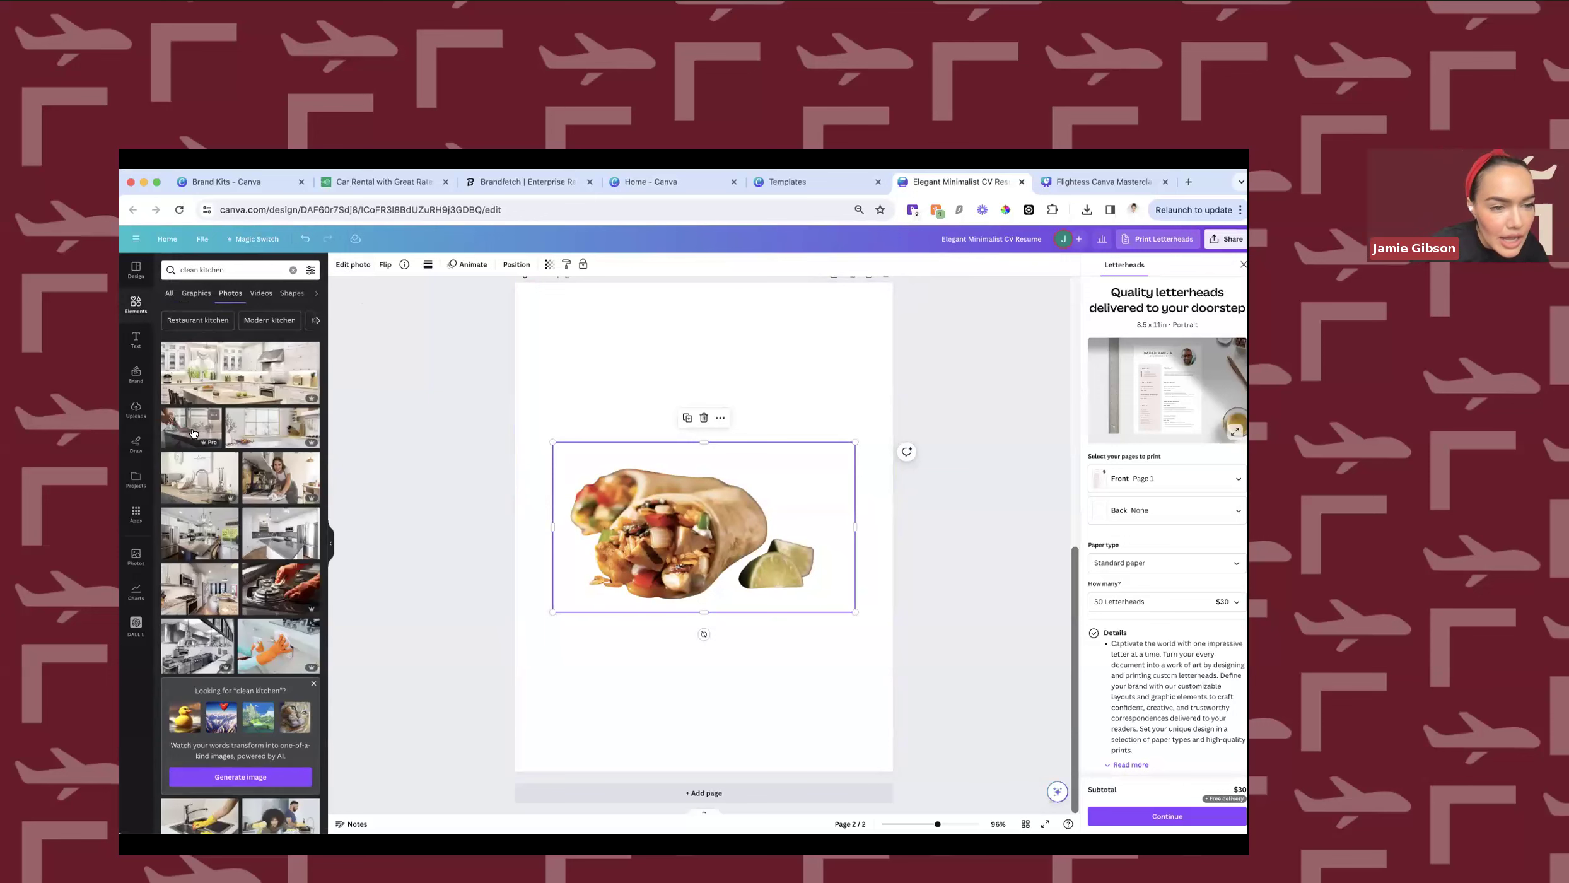
Try two of the kitchen photos on the burrito page, deleting each one, and clear the element search.
click(192, 429)
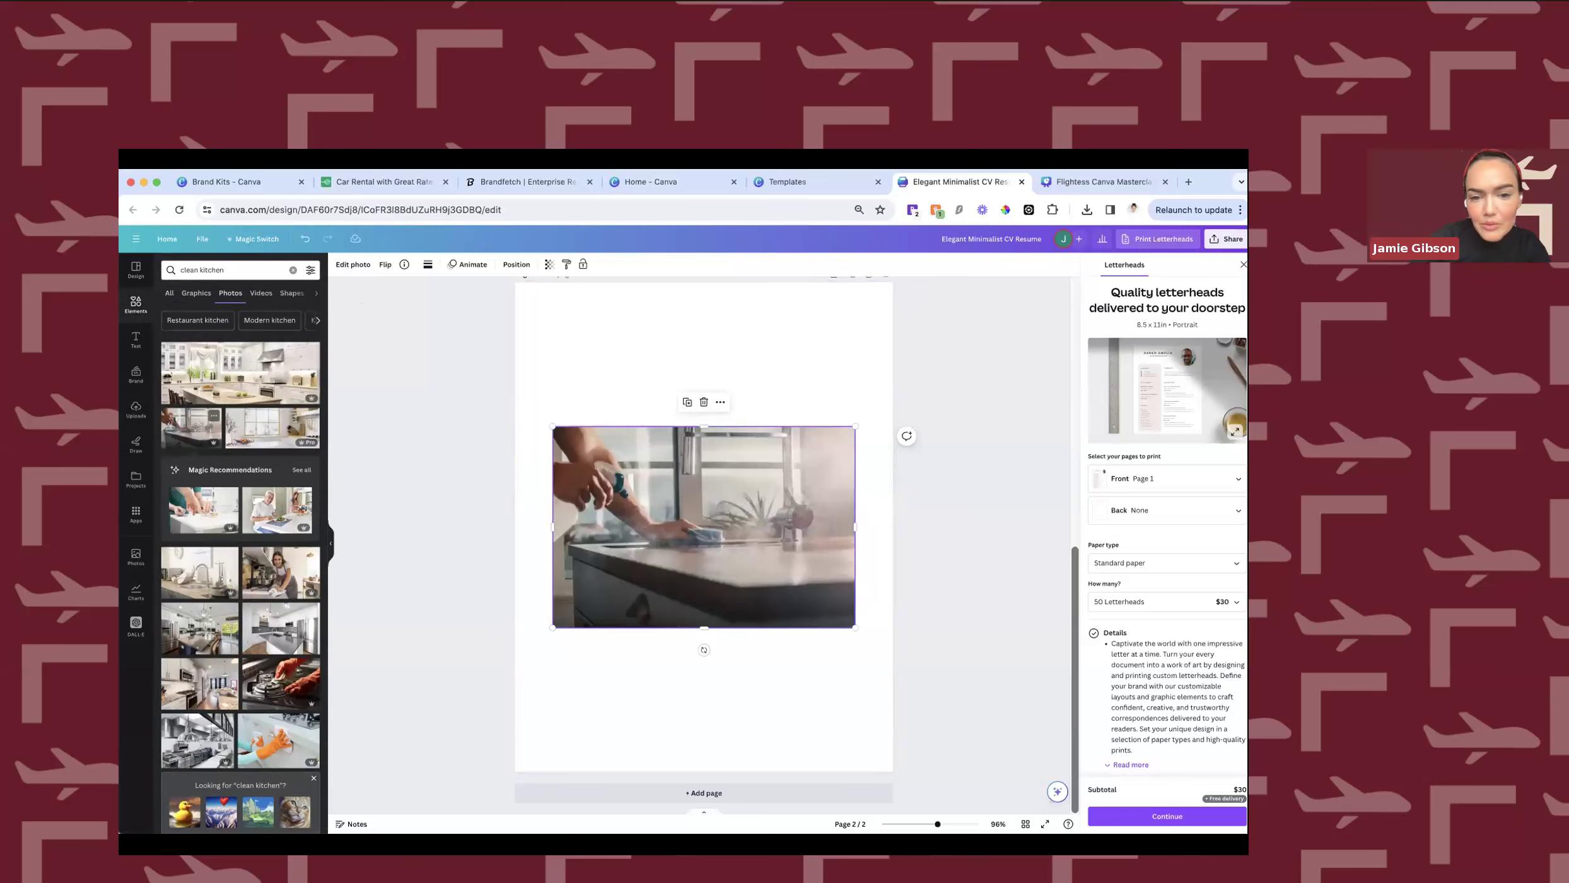
key(Delete)
click(287, 429)
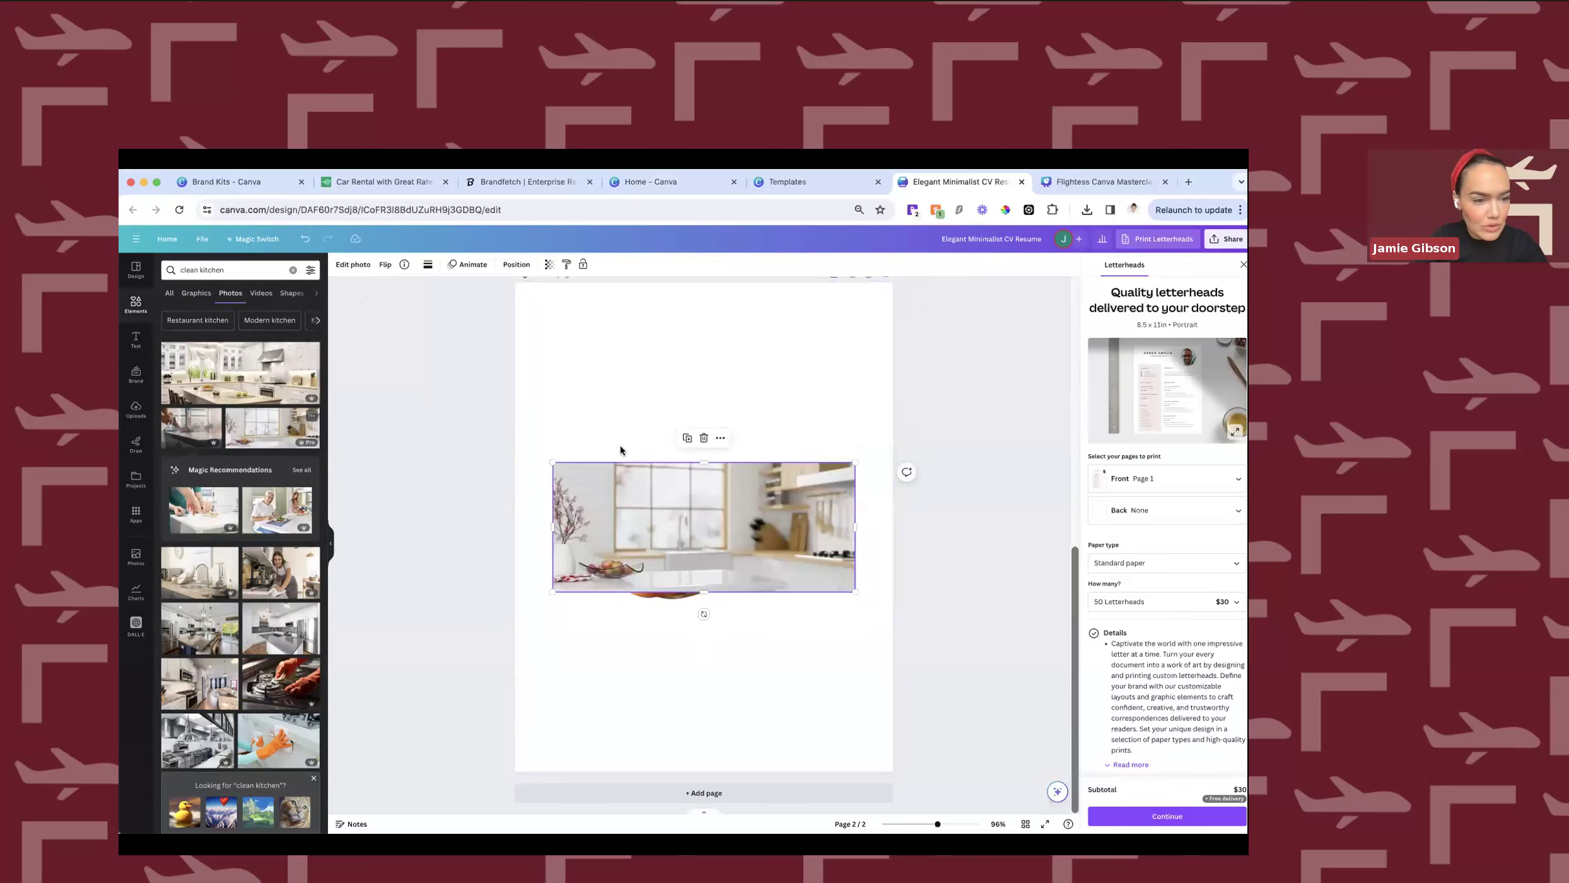
key(Delete)
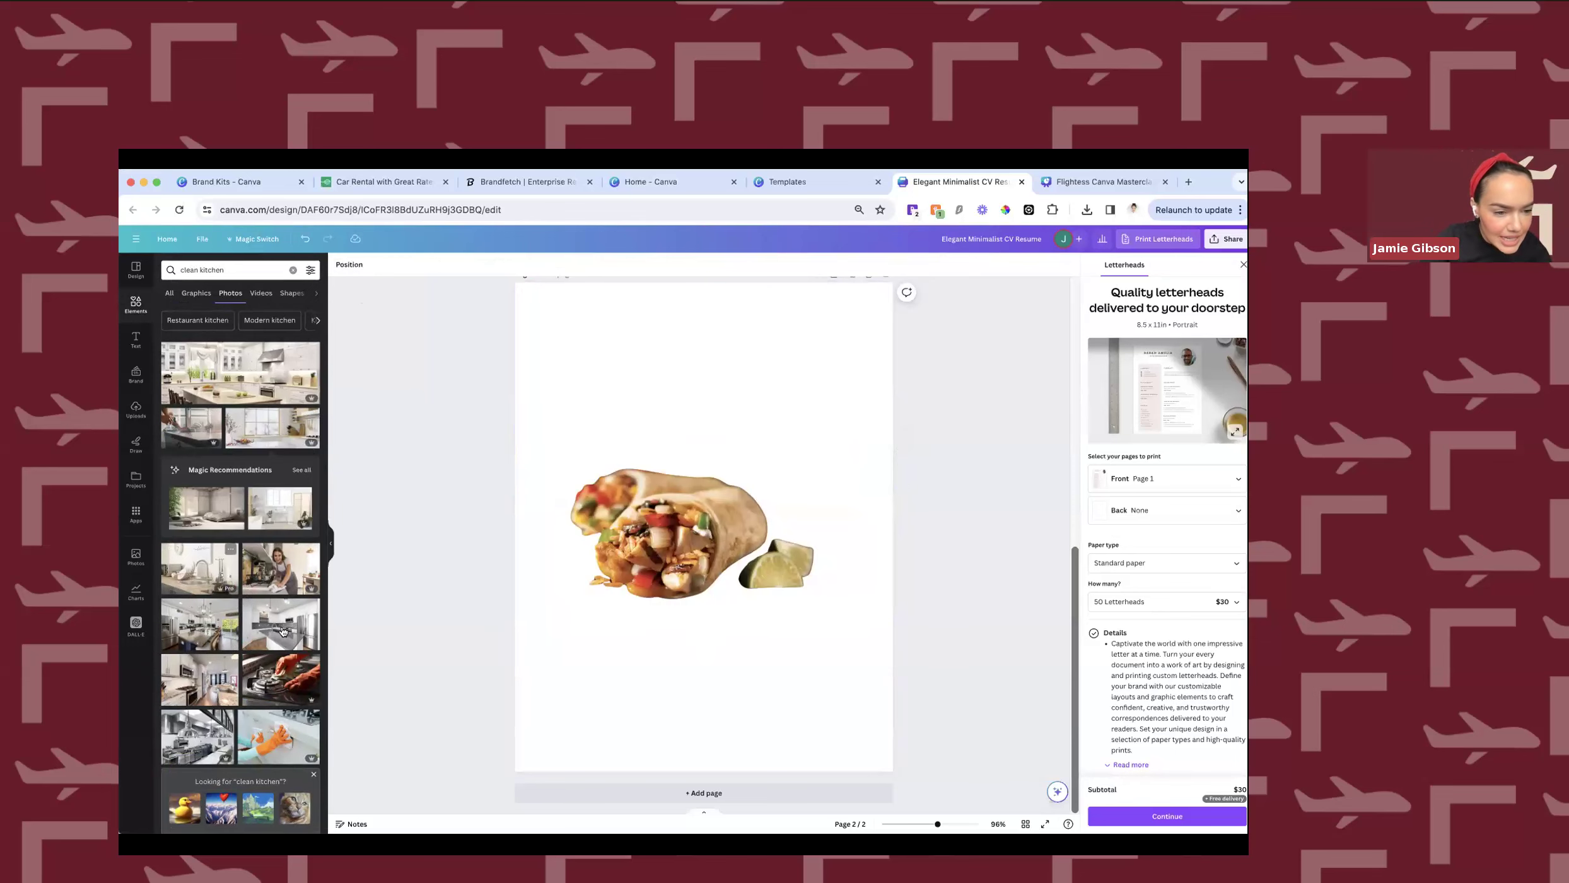
scroll(198, 598, down, 1)
scroll(198, 598, up, 1)
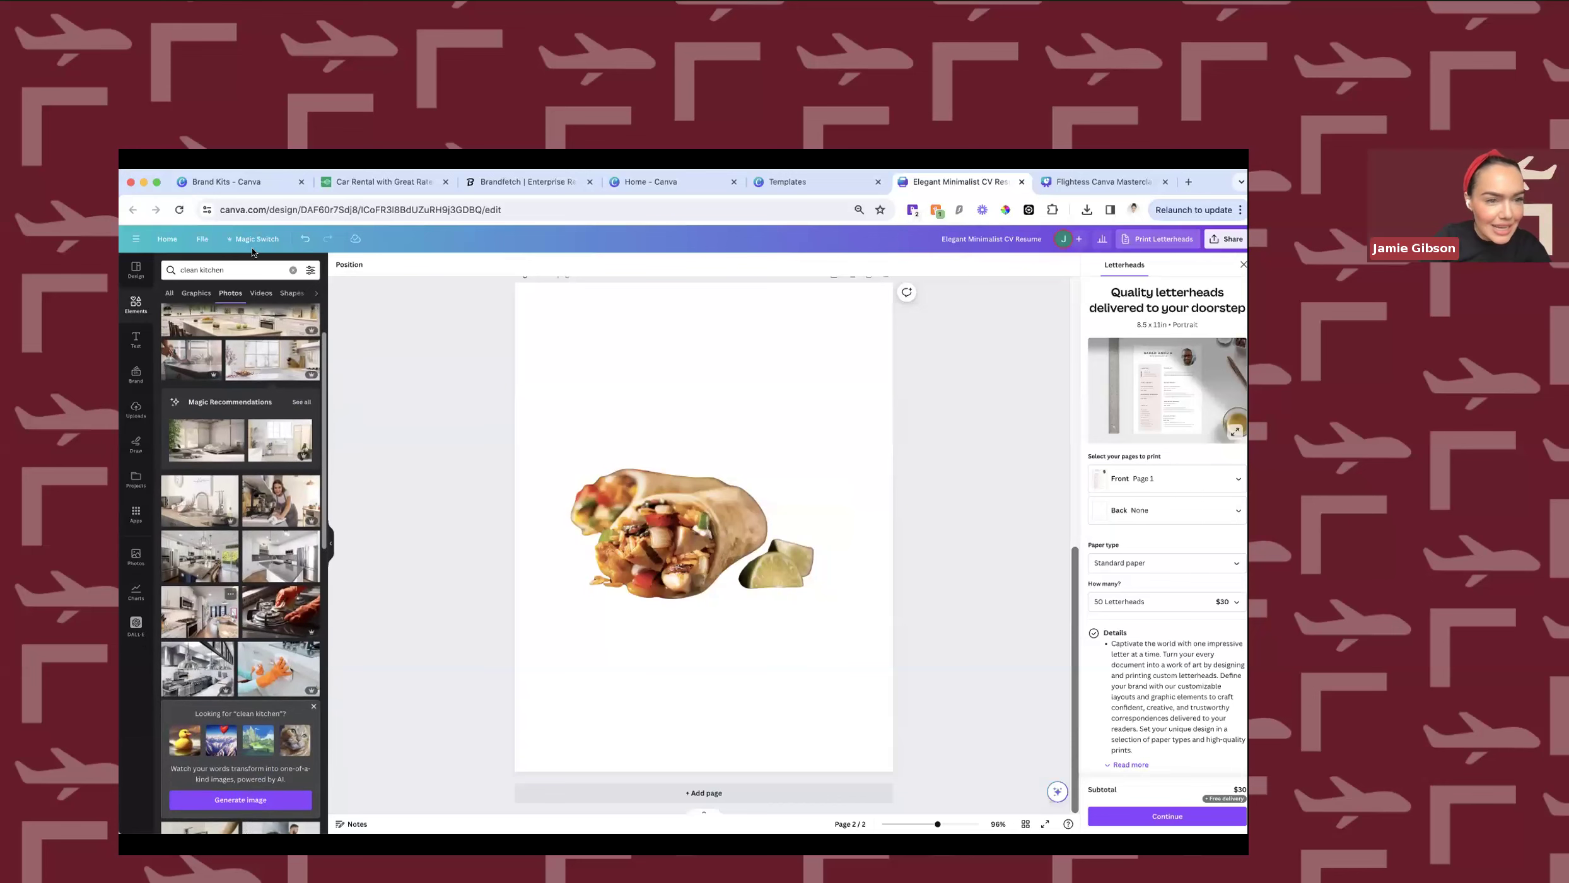
double_click(231, 270)
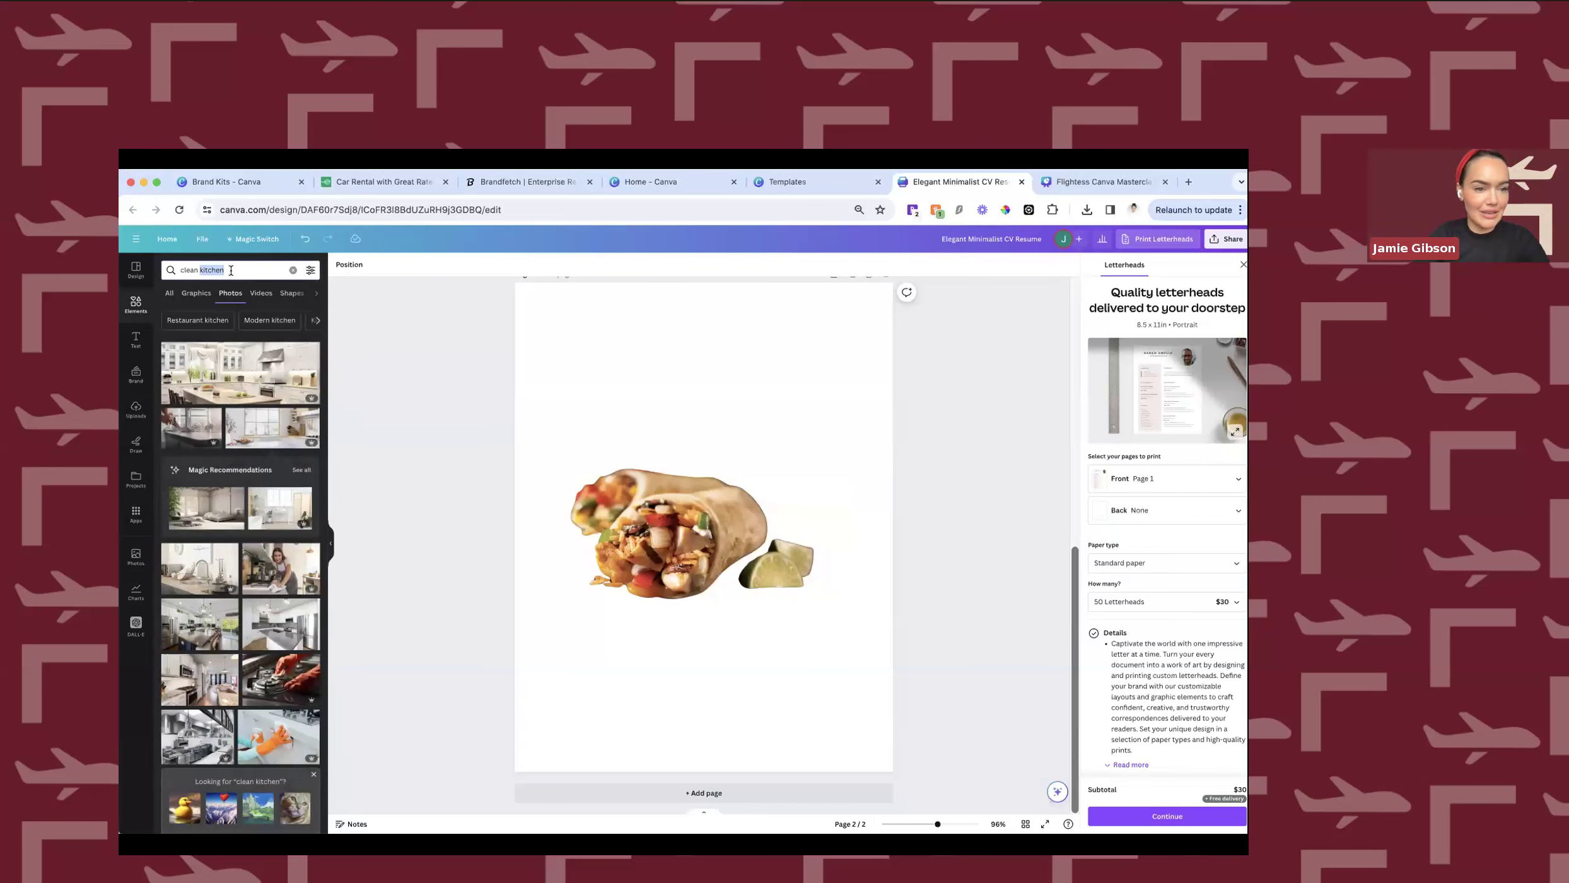
key(super+a)
key(BackSpace)
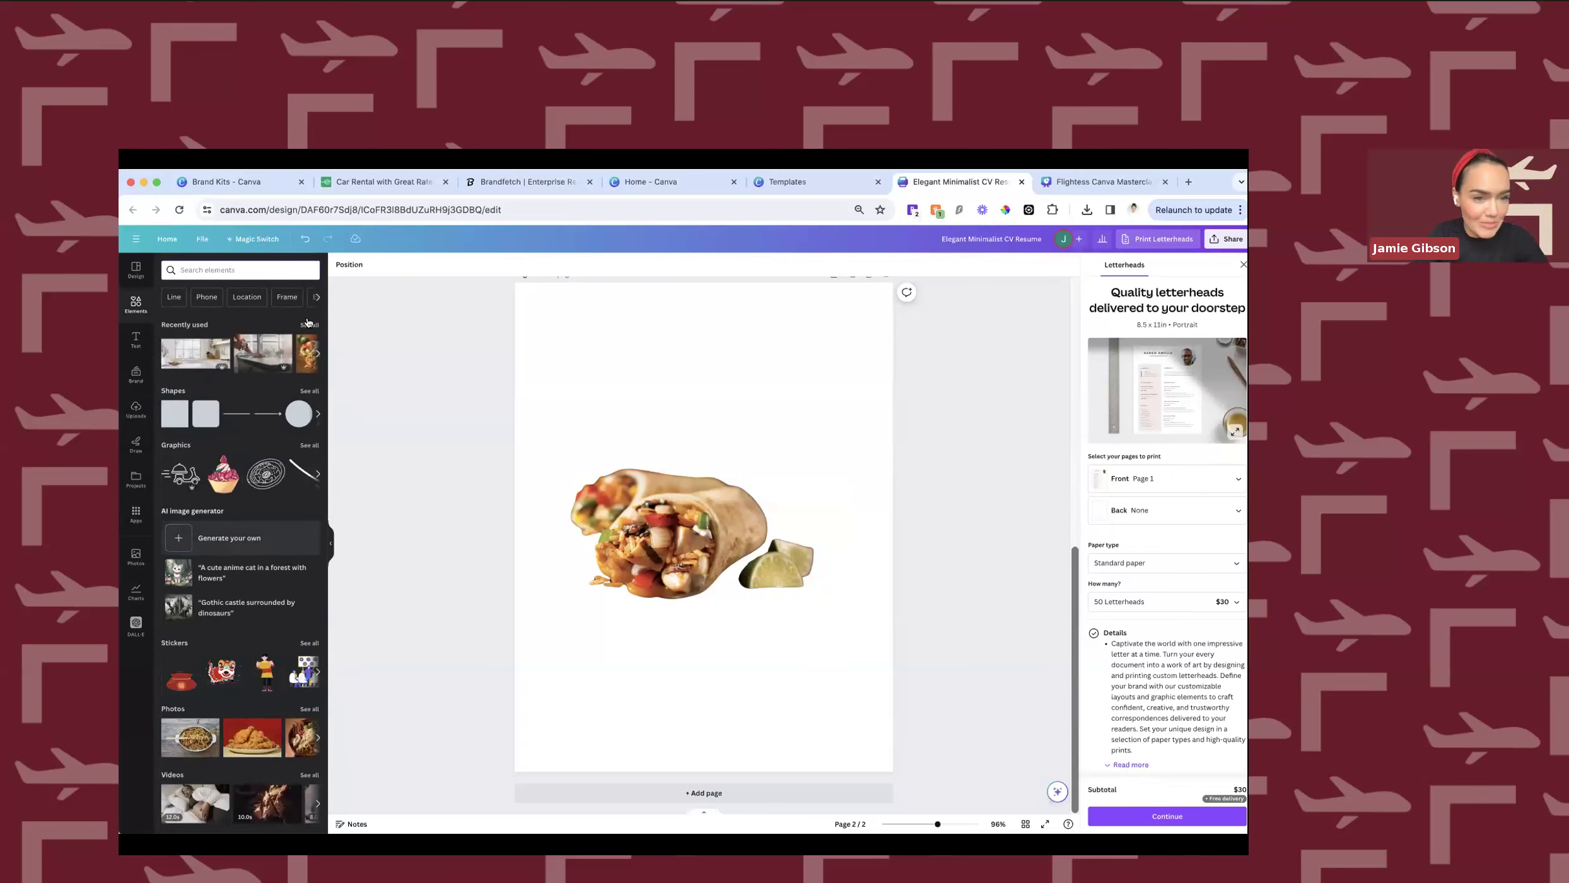
Shrink the burrito photo slightly and search the element photos for plate.
click(606, 463)
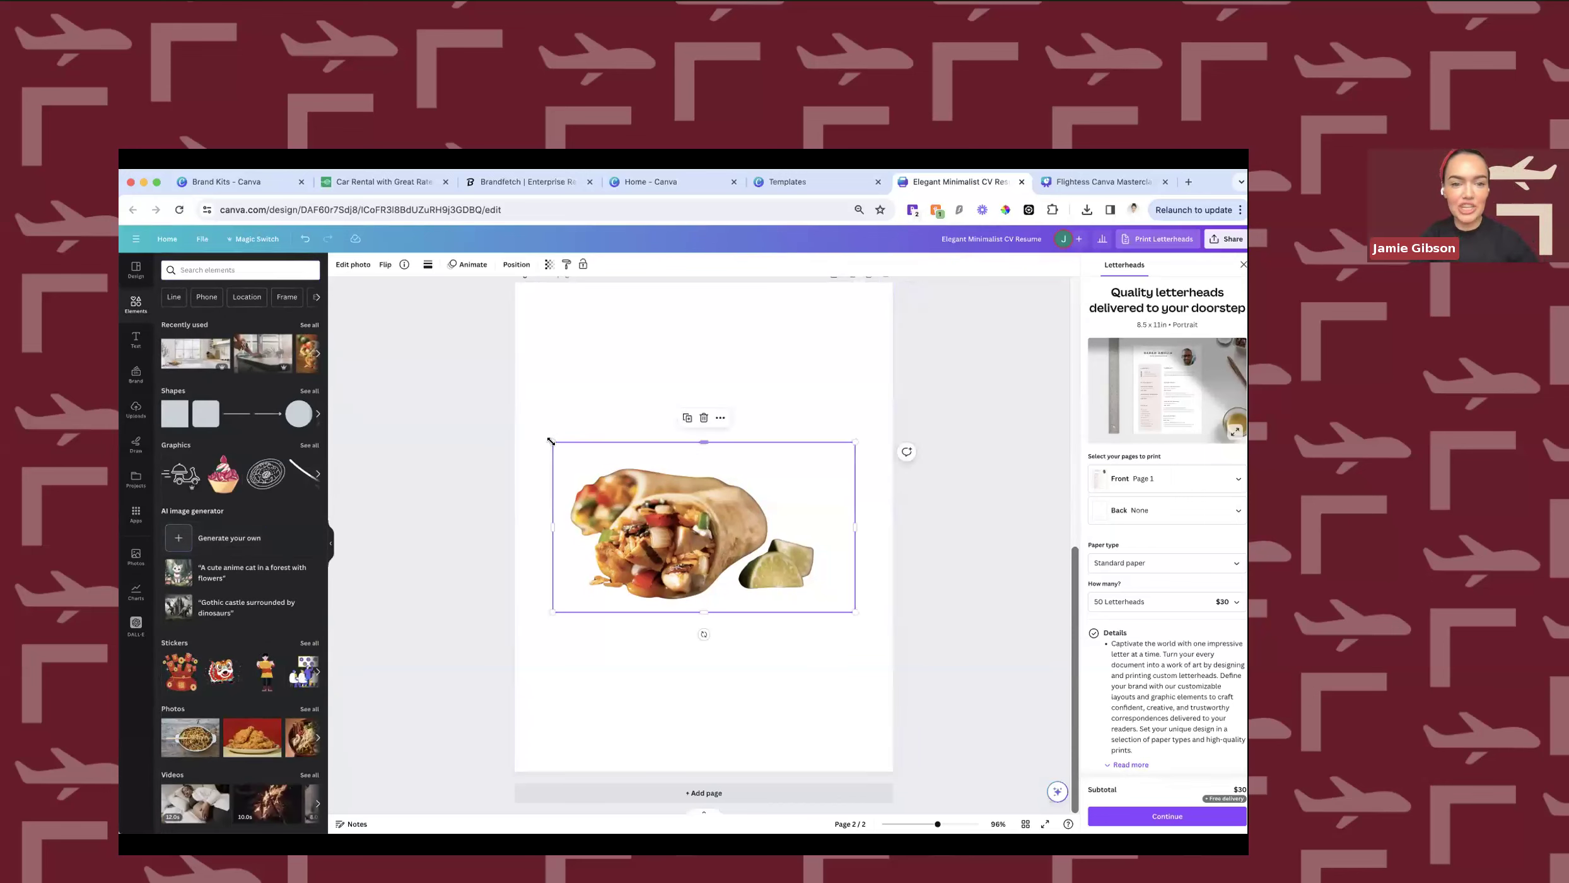
drag(553, 443, 557, 445)
click(218, 262)
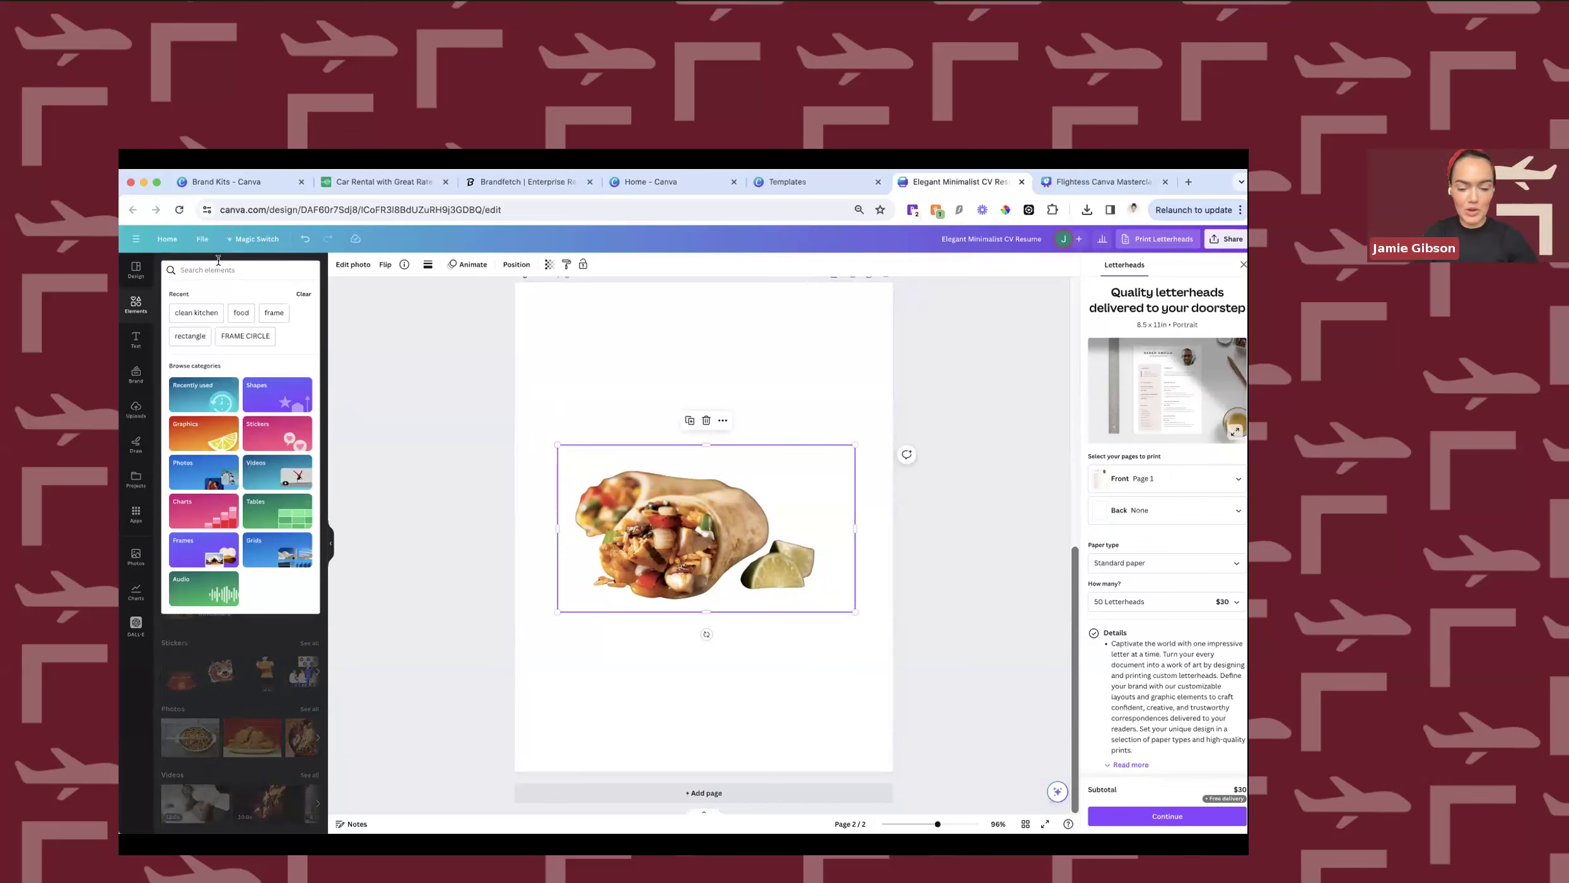
text(plate)
key(Return)
click(225, 295)
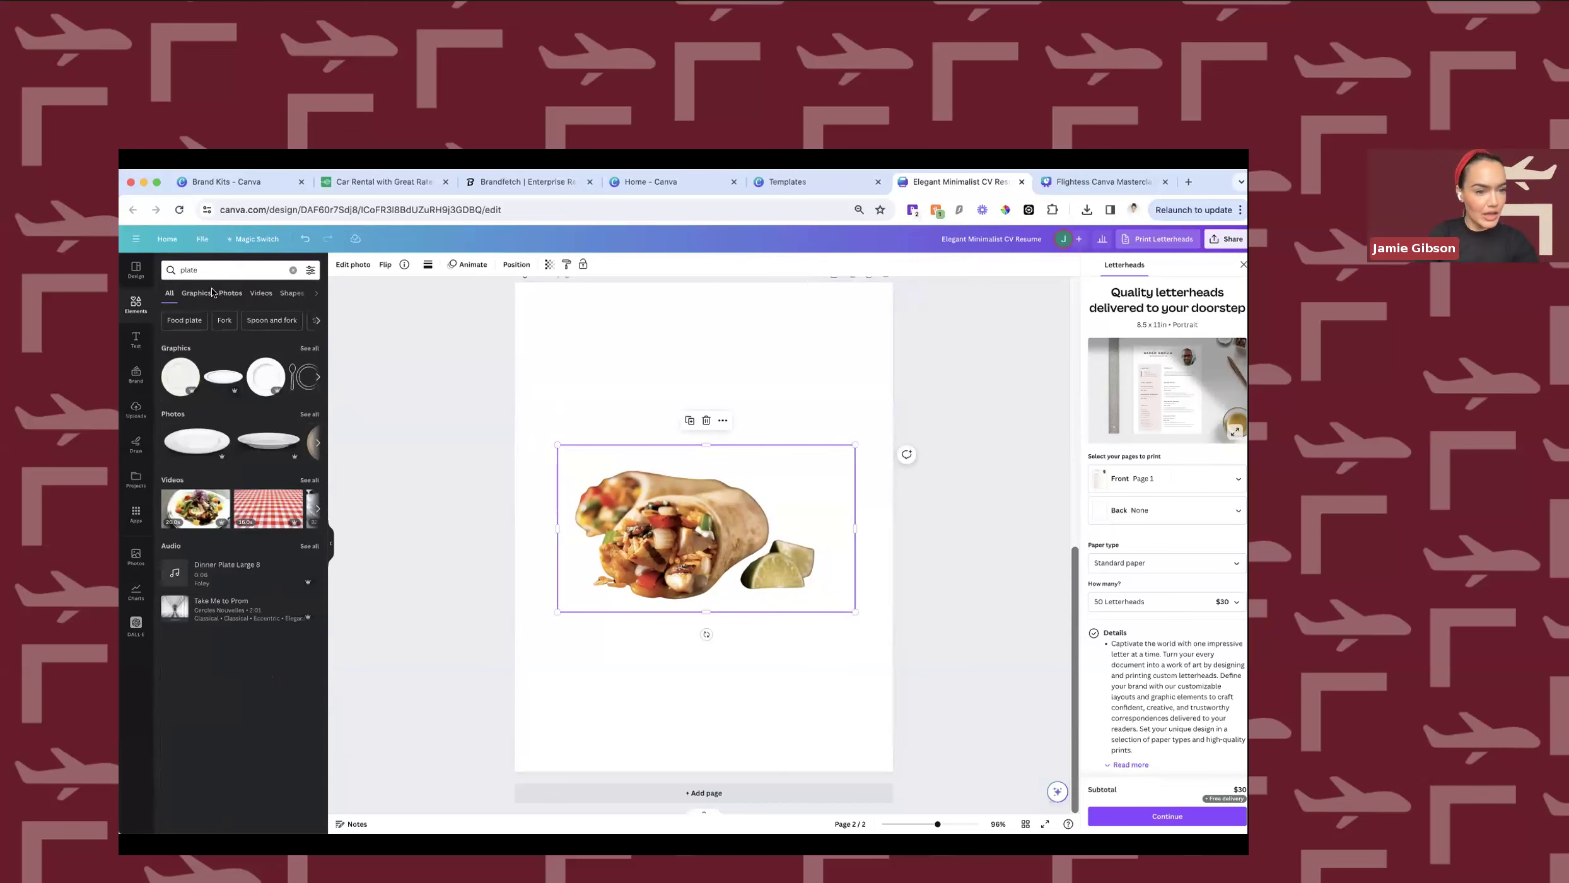
scroll(283, 423, down, 2)
scroll(283, 423, up, 2)
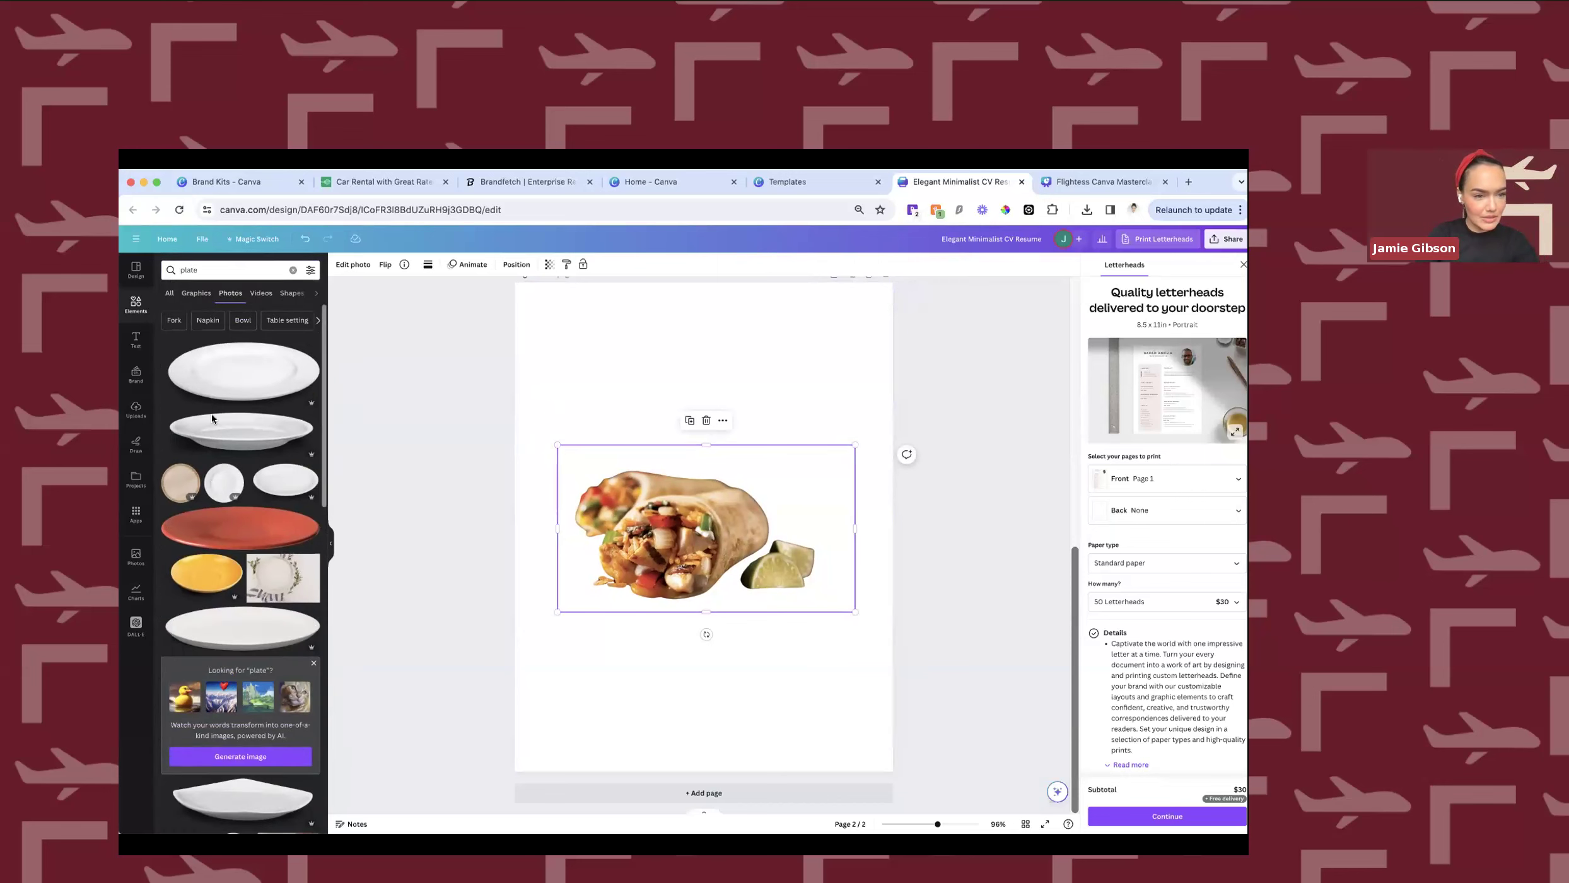
Add the shallow white plate photo in the lower part of the page and bring the burrito to the front.
click(236, 430)
drag(712, 529, 694, 607)
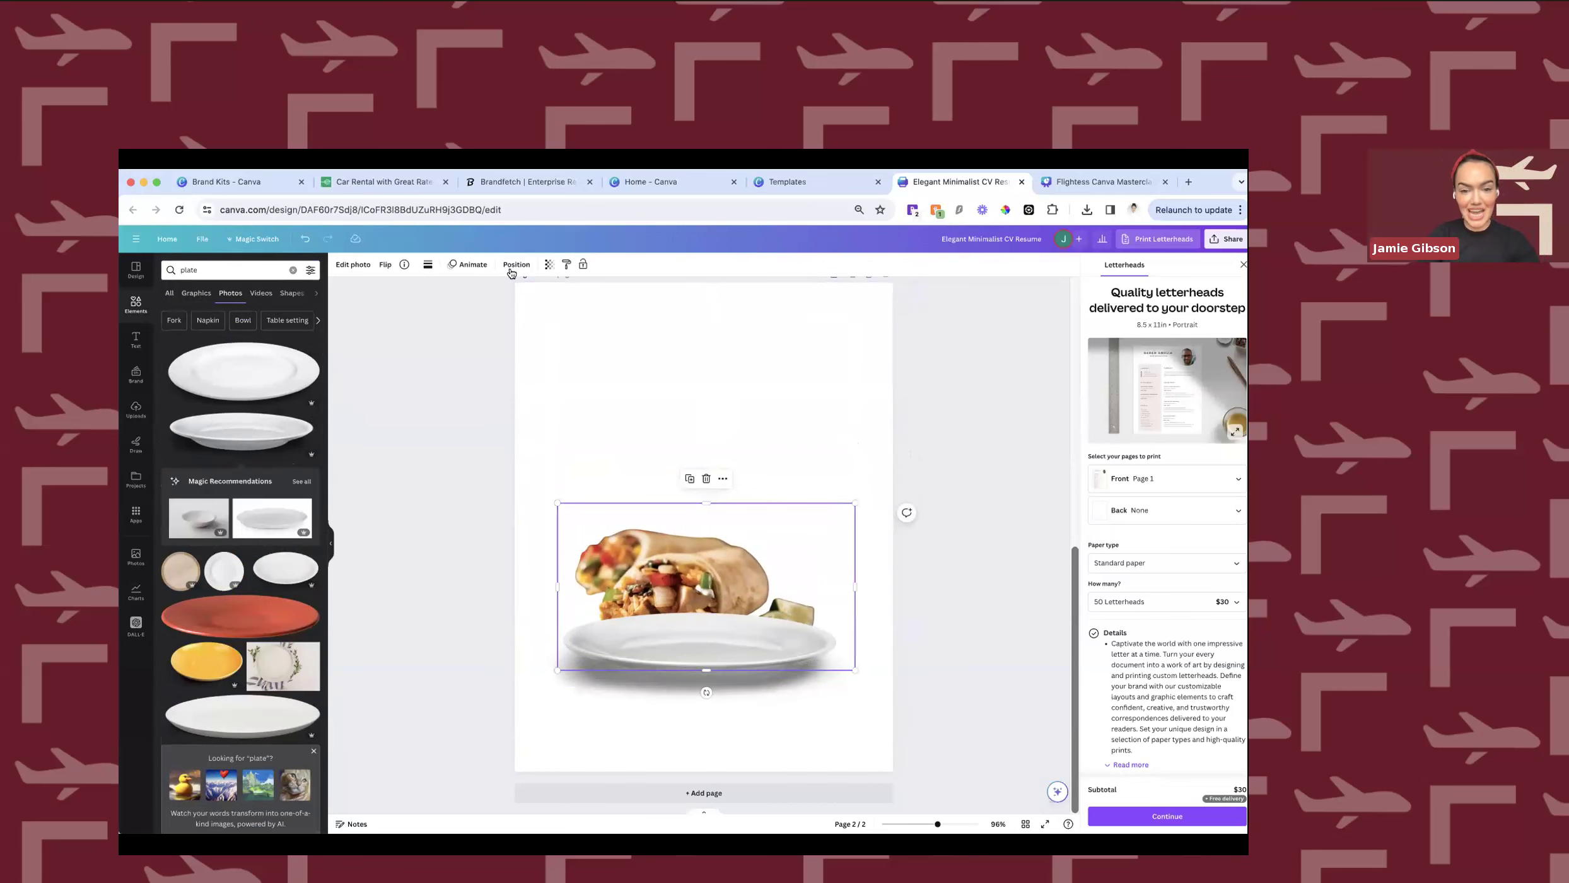
click(512, 272)
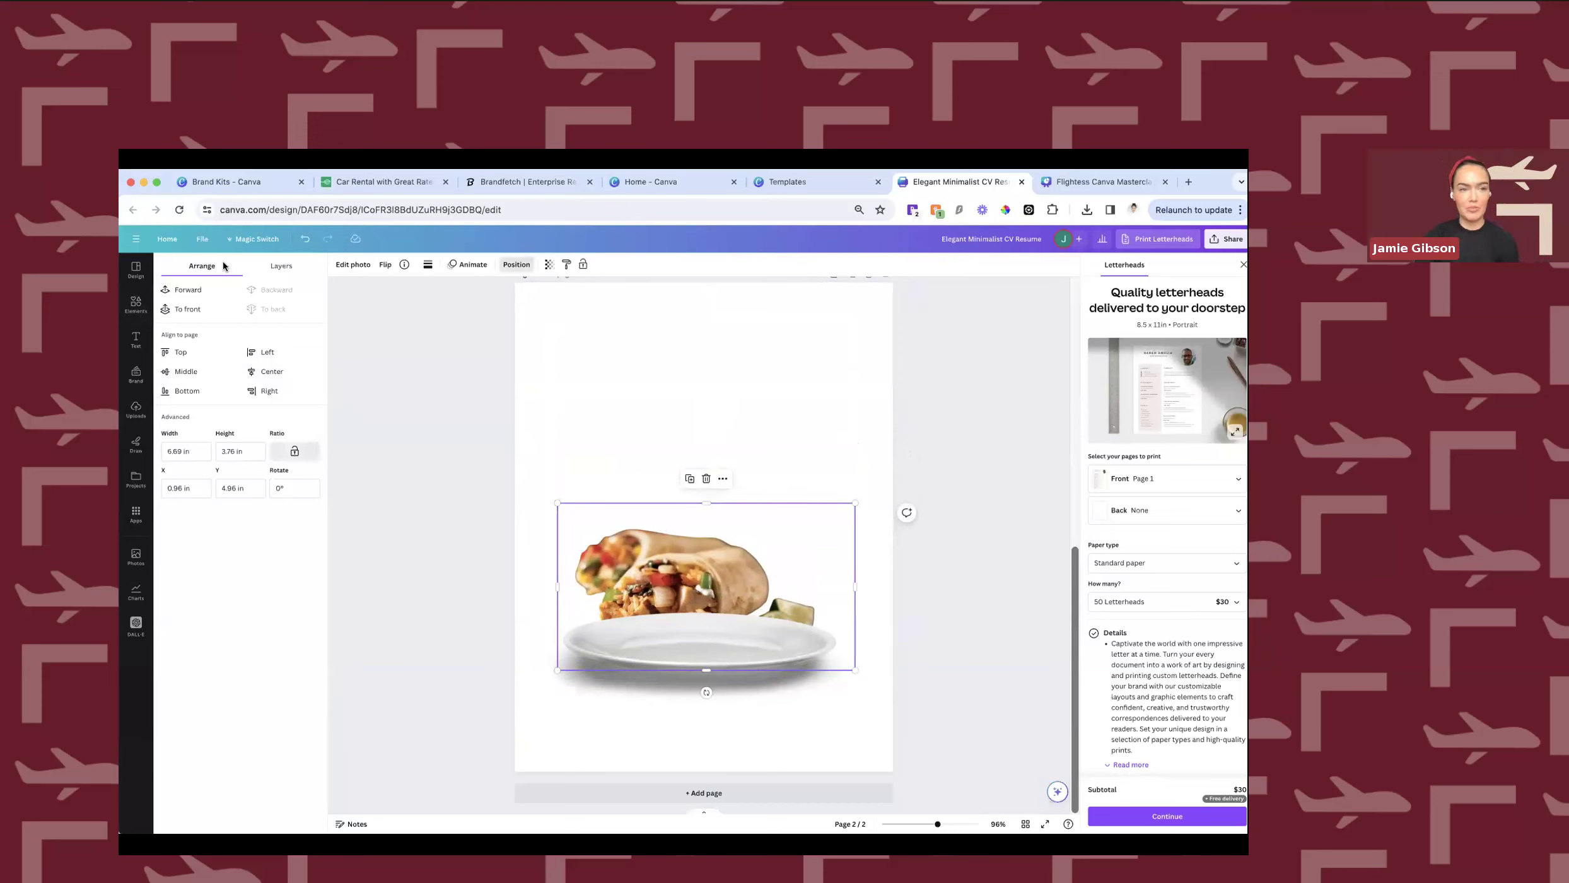
click(186, 309)
Shrink the burrito photo and position it so the food sits in the middle of the plate.
drag(856, 512, 765, 592)
click(662, 472)
drag(599, 491, 763, 531)
Add a blank third page after the burrito page.
click(687, 794)
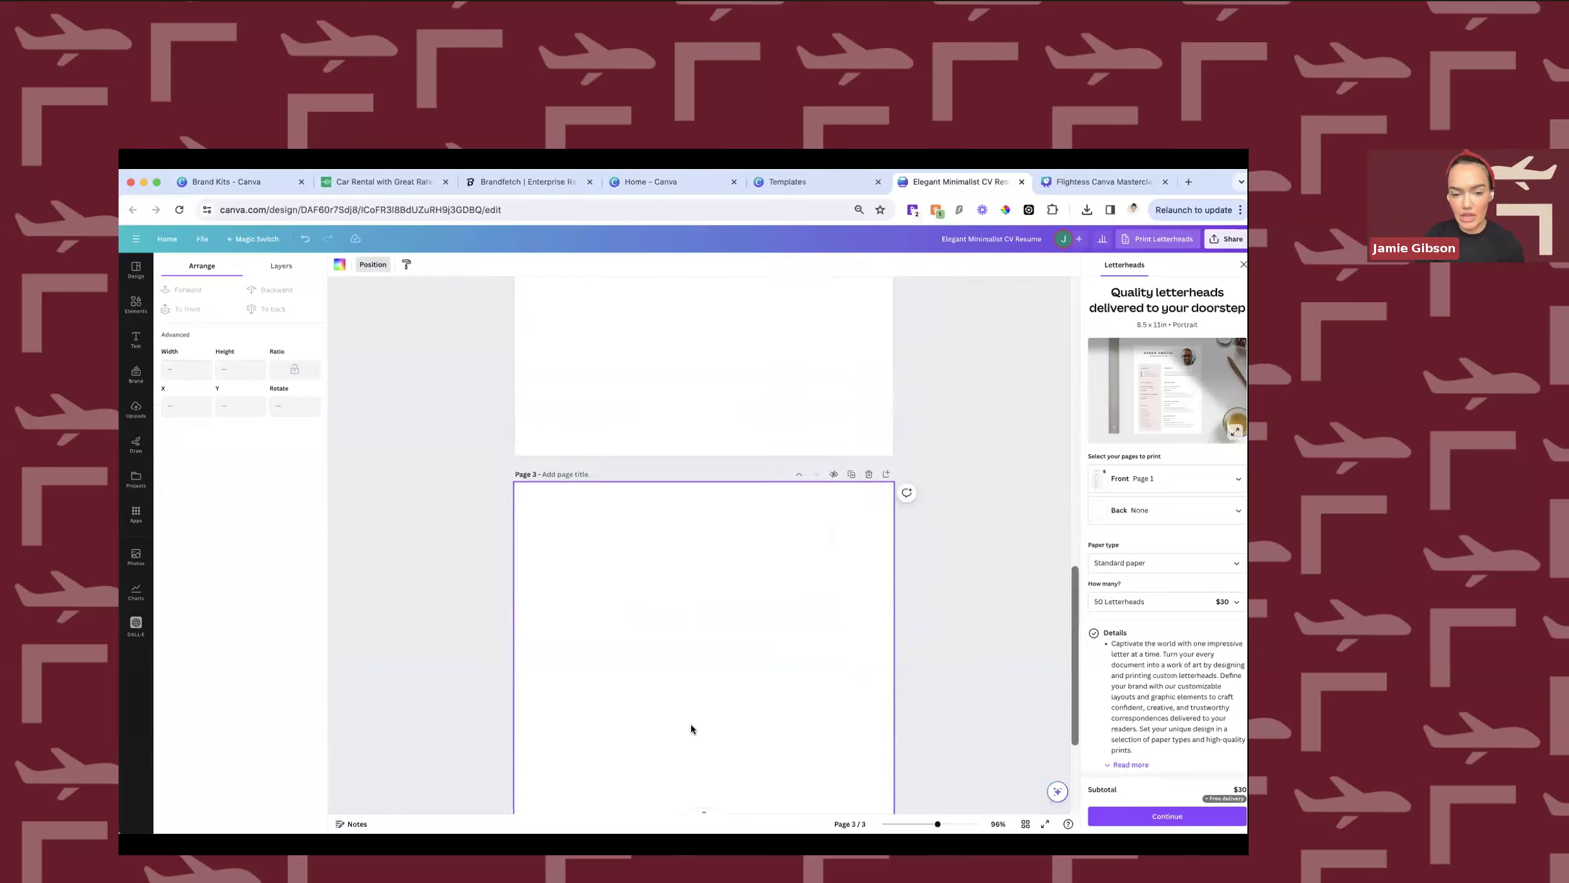
scroll(631, 738, up, 10)
scroll(607, 746, down, 3)
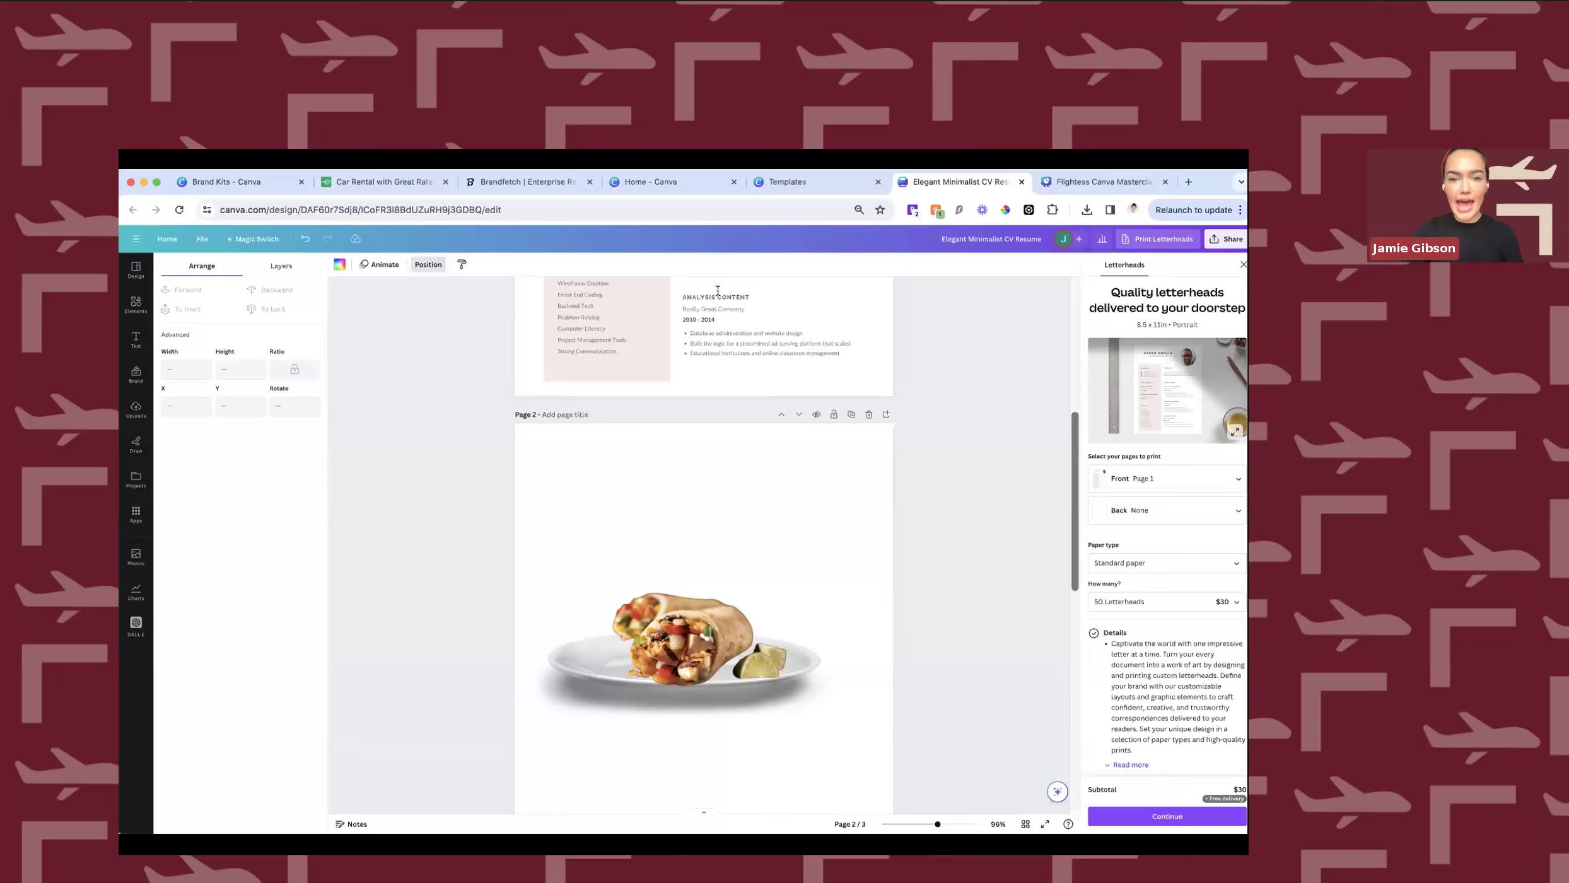
Duplicate the resume on page 1 to create an editable second version.
click(482, 418)
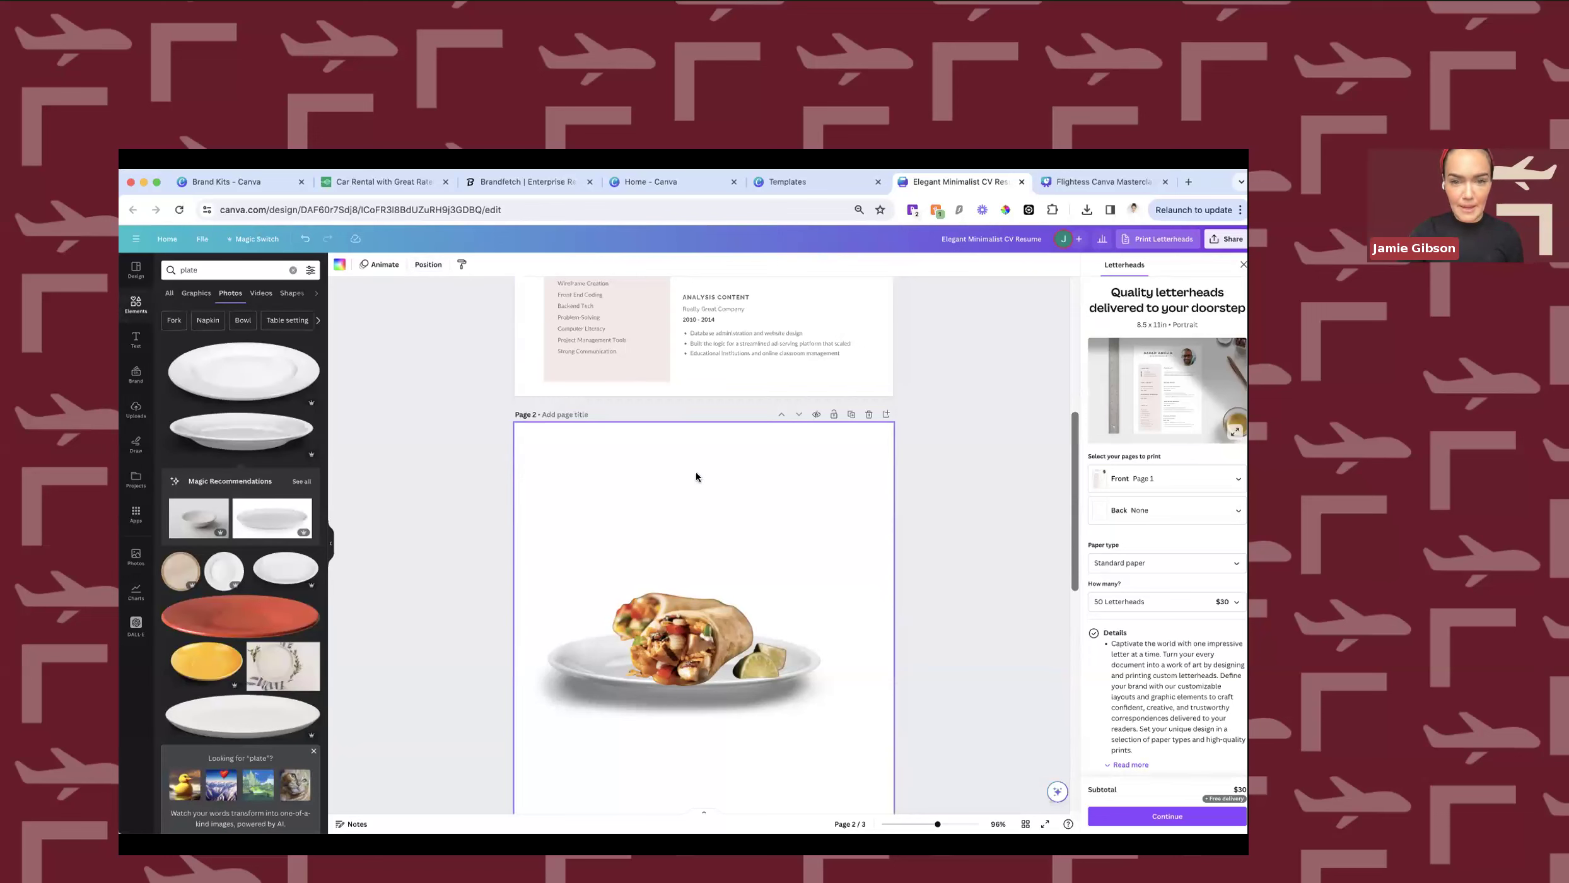
scroll(697, 473, up, 6)
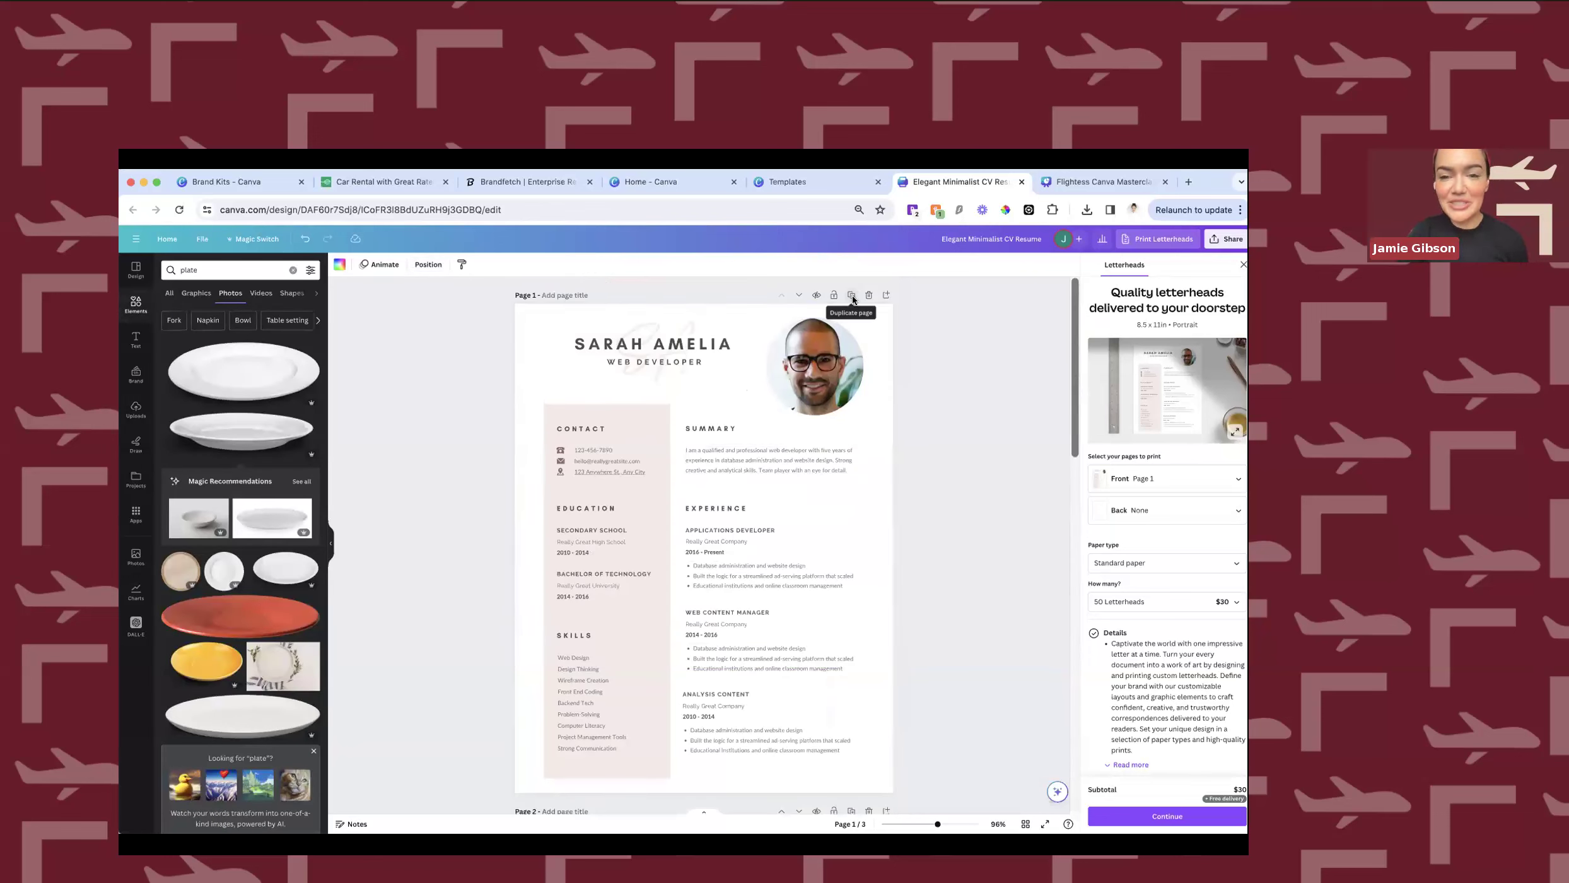
click(852, 296)
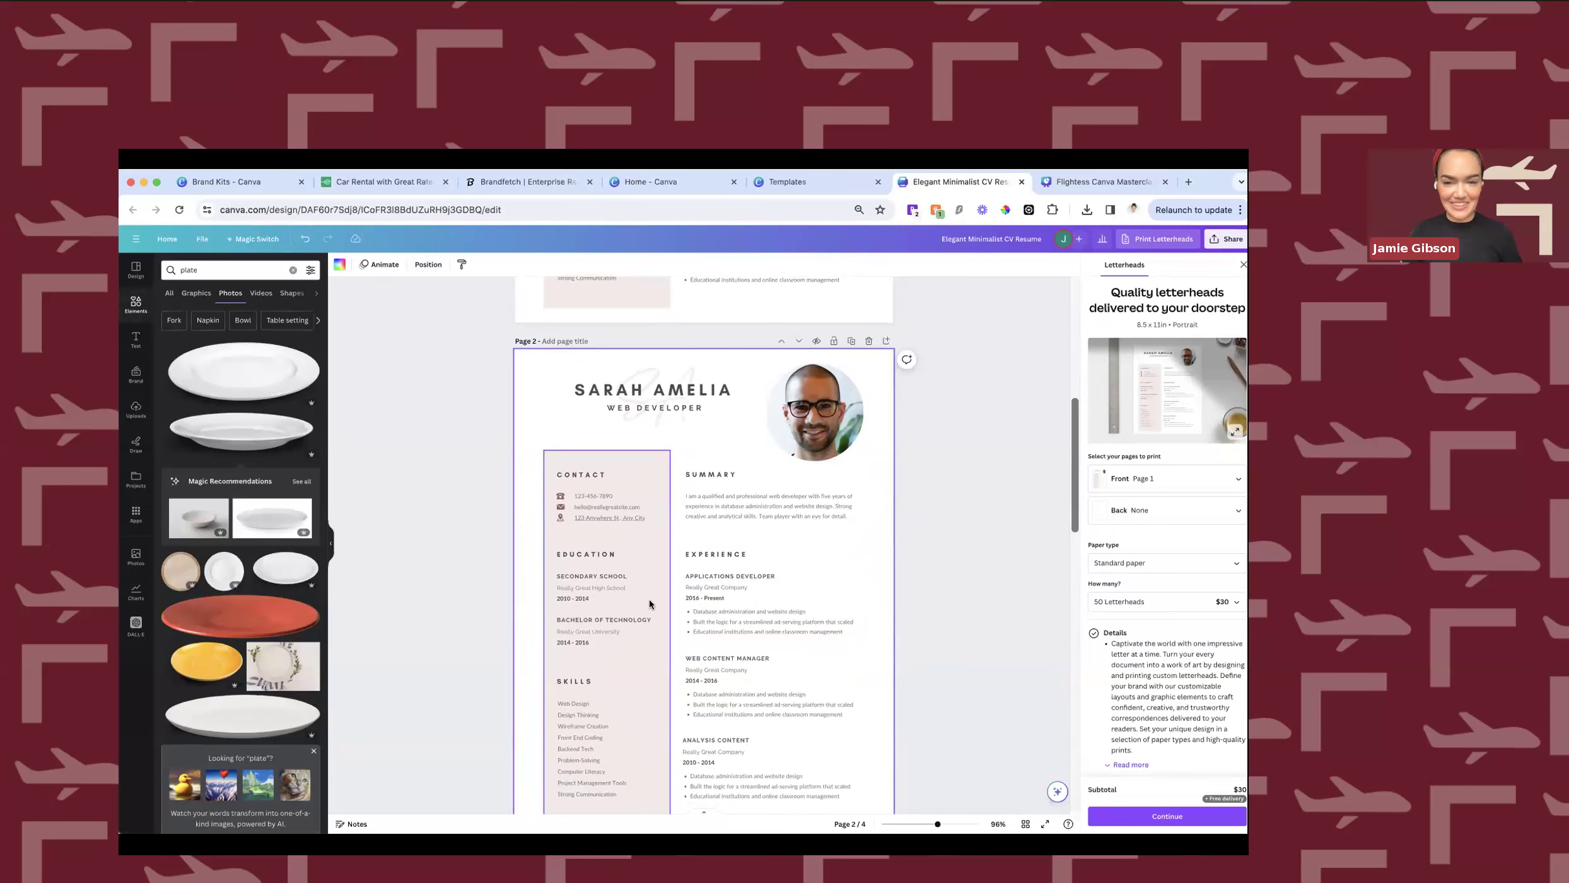
scroll(596, 382, up, 5)
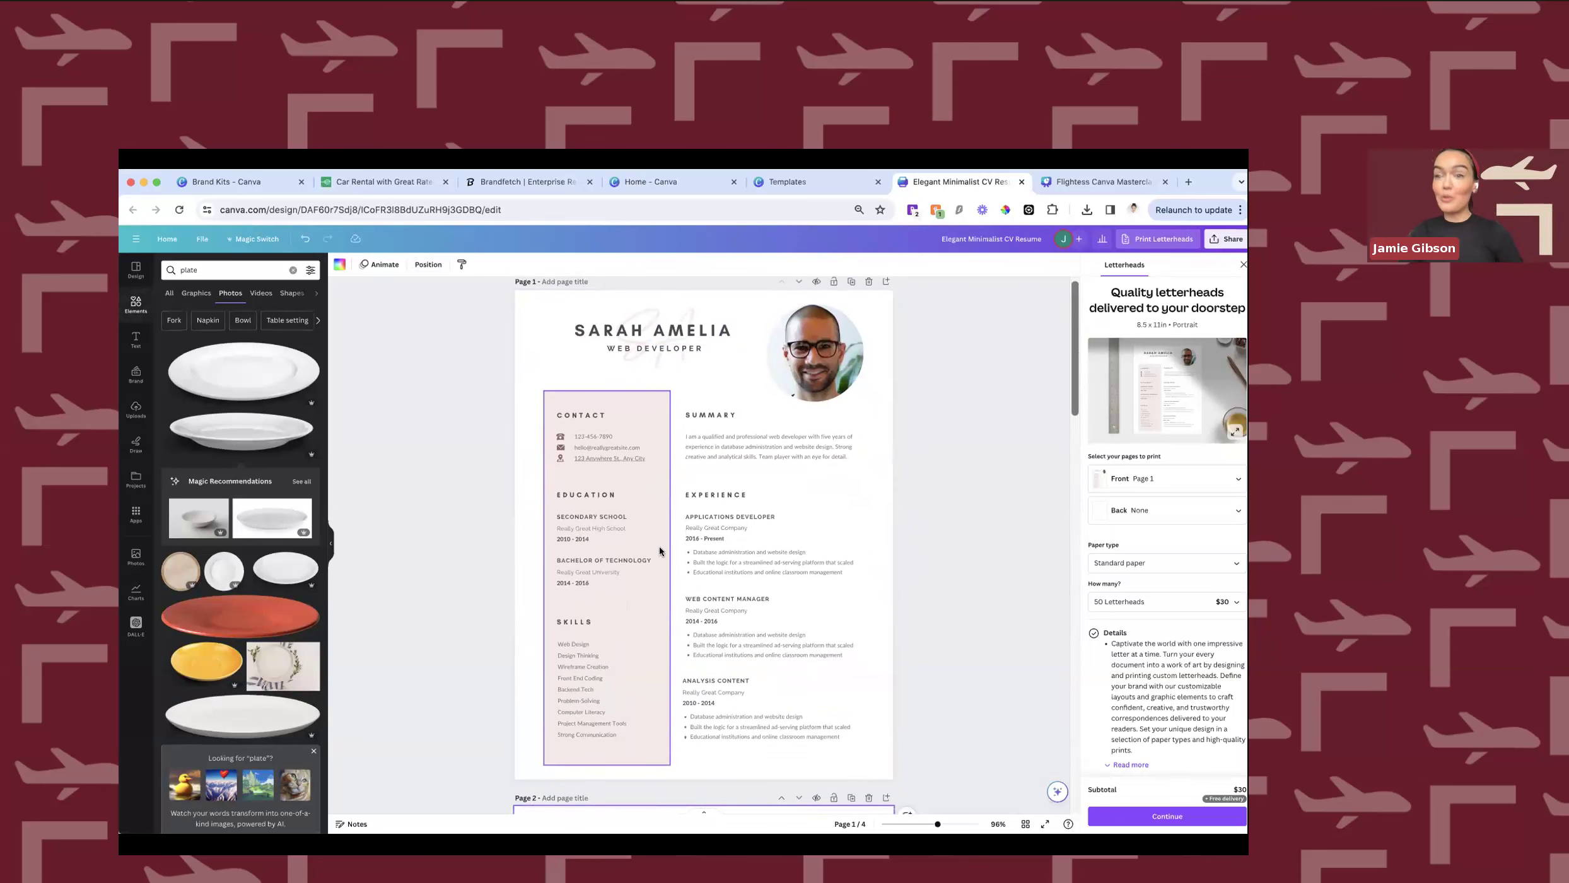
Delete the circular portrait photo and its frame from the duplicated resume on page 2.
scroll(660, 546, down, 5)
click(860, 583)
key(Delete)
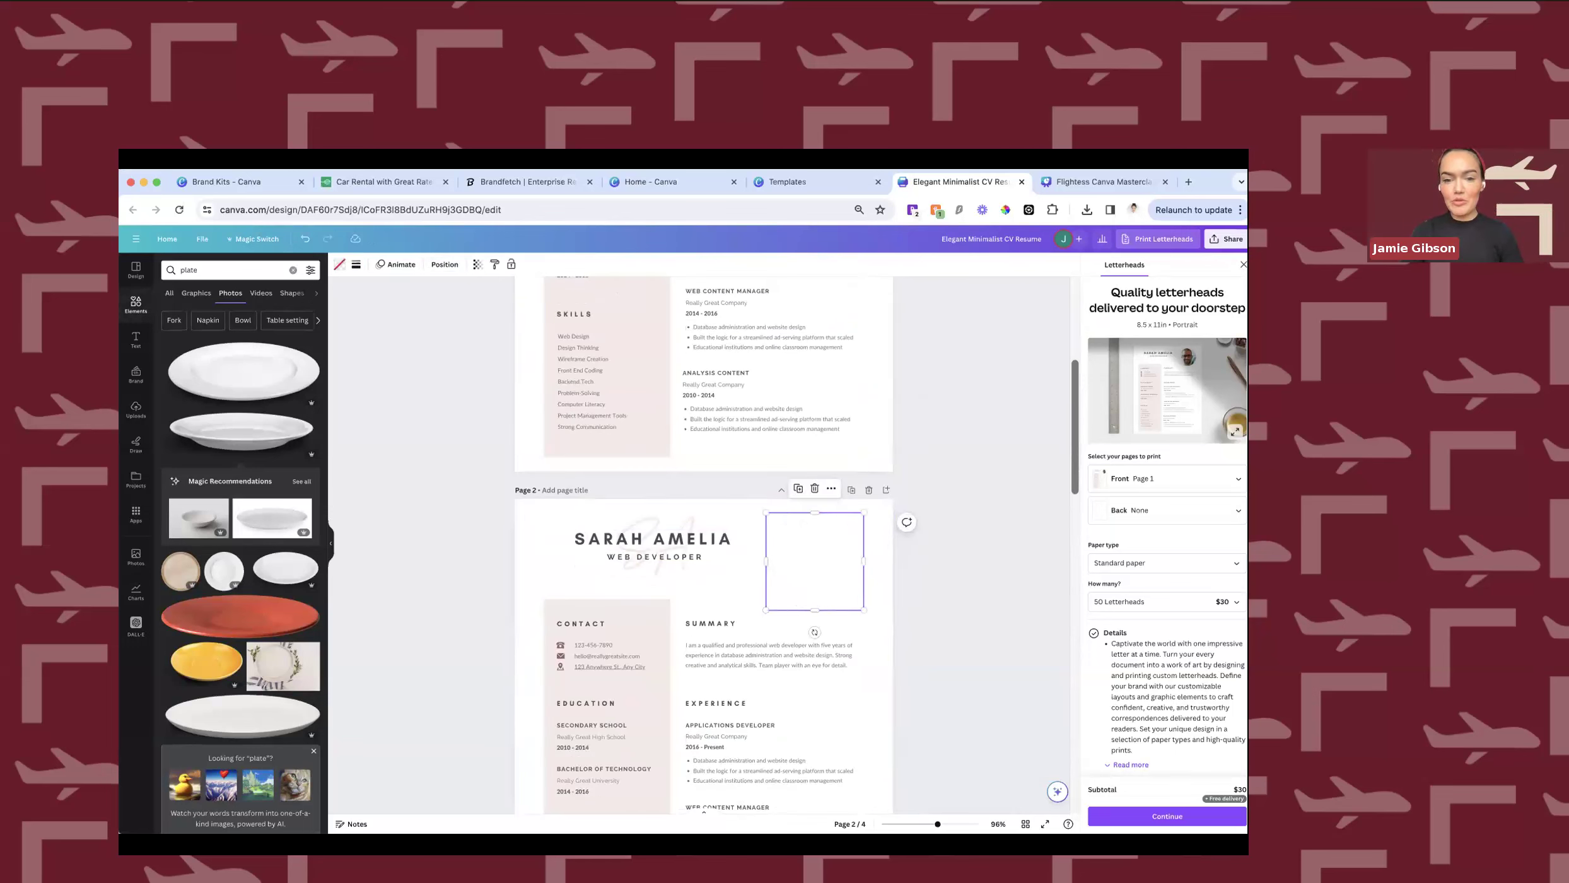
key(Delete)
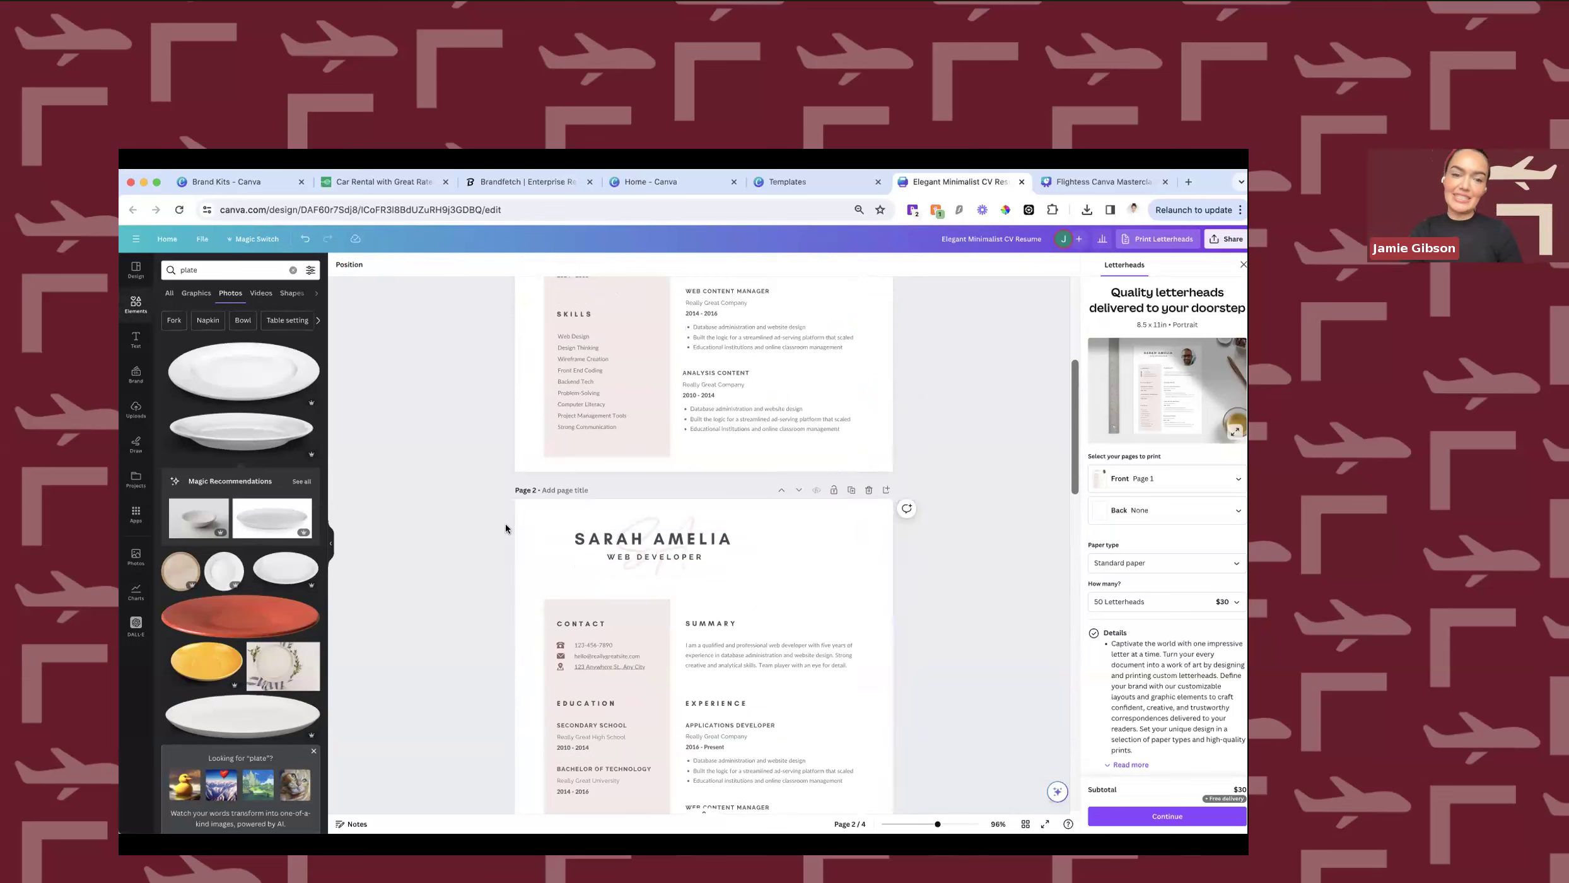
Move the name, job title and monogram on page 2 together to the horizontal centre of the page.
drag(644, 550, 702, 546)
scroll(701, 543, up, 1)
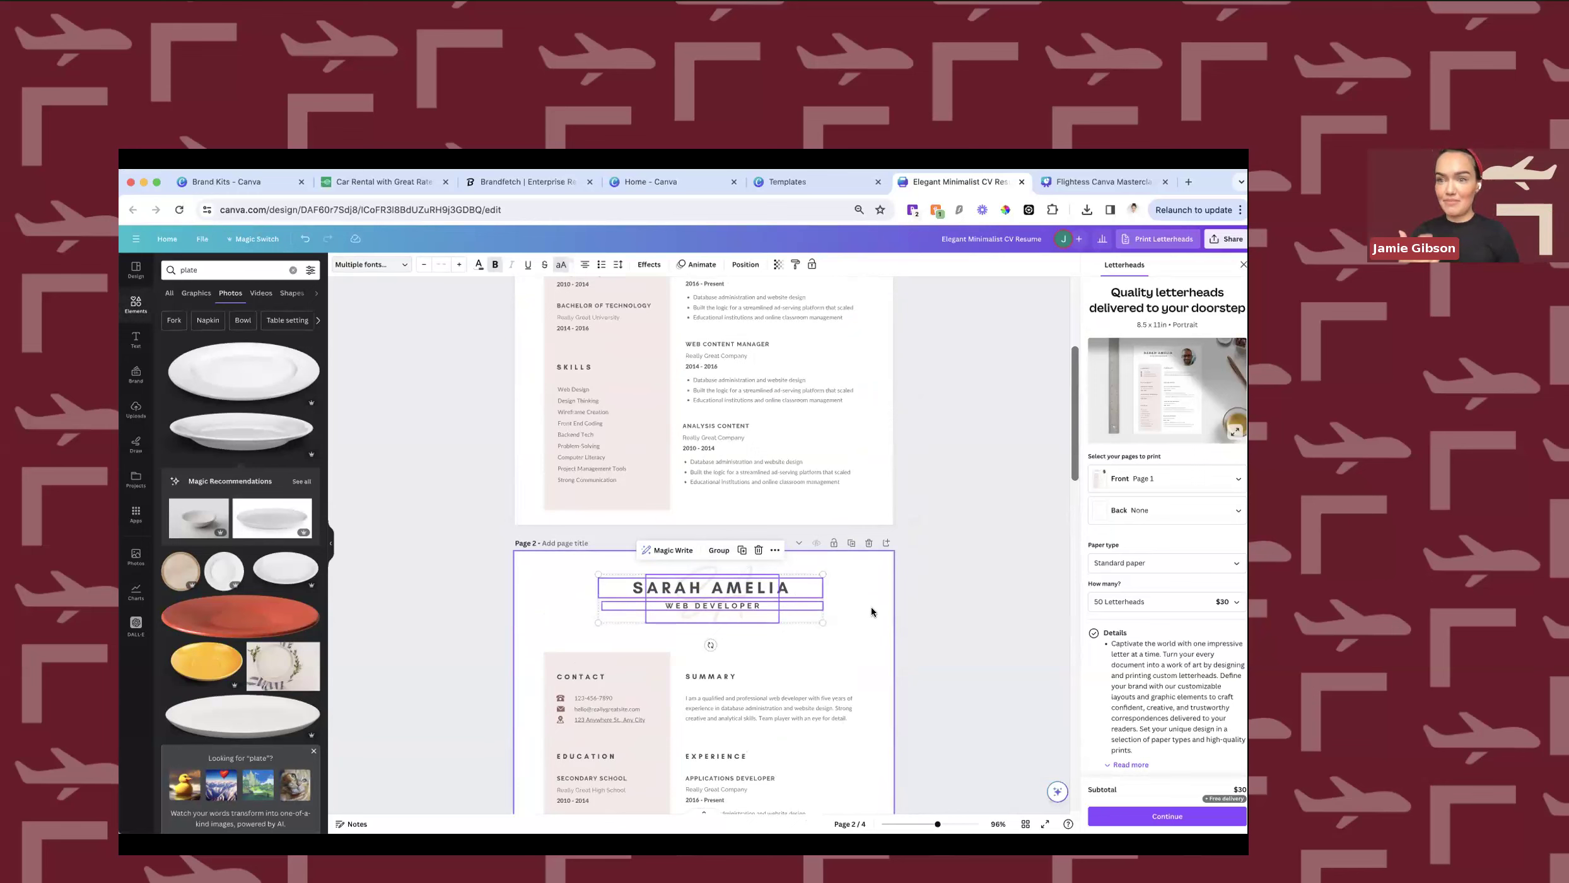
scroll(872, 611, up, 3)
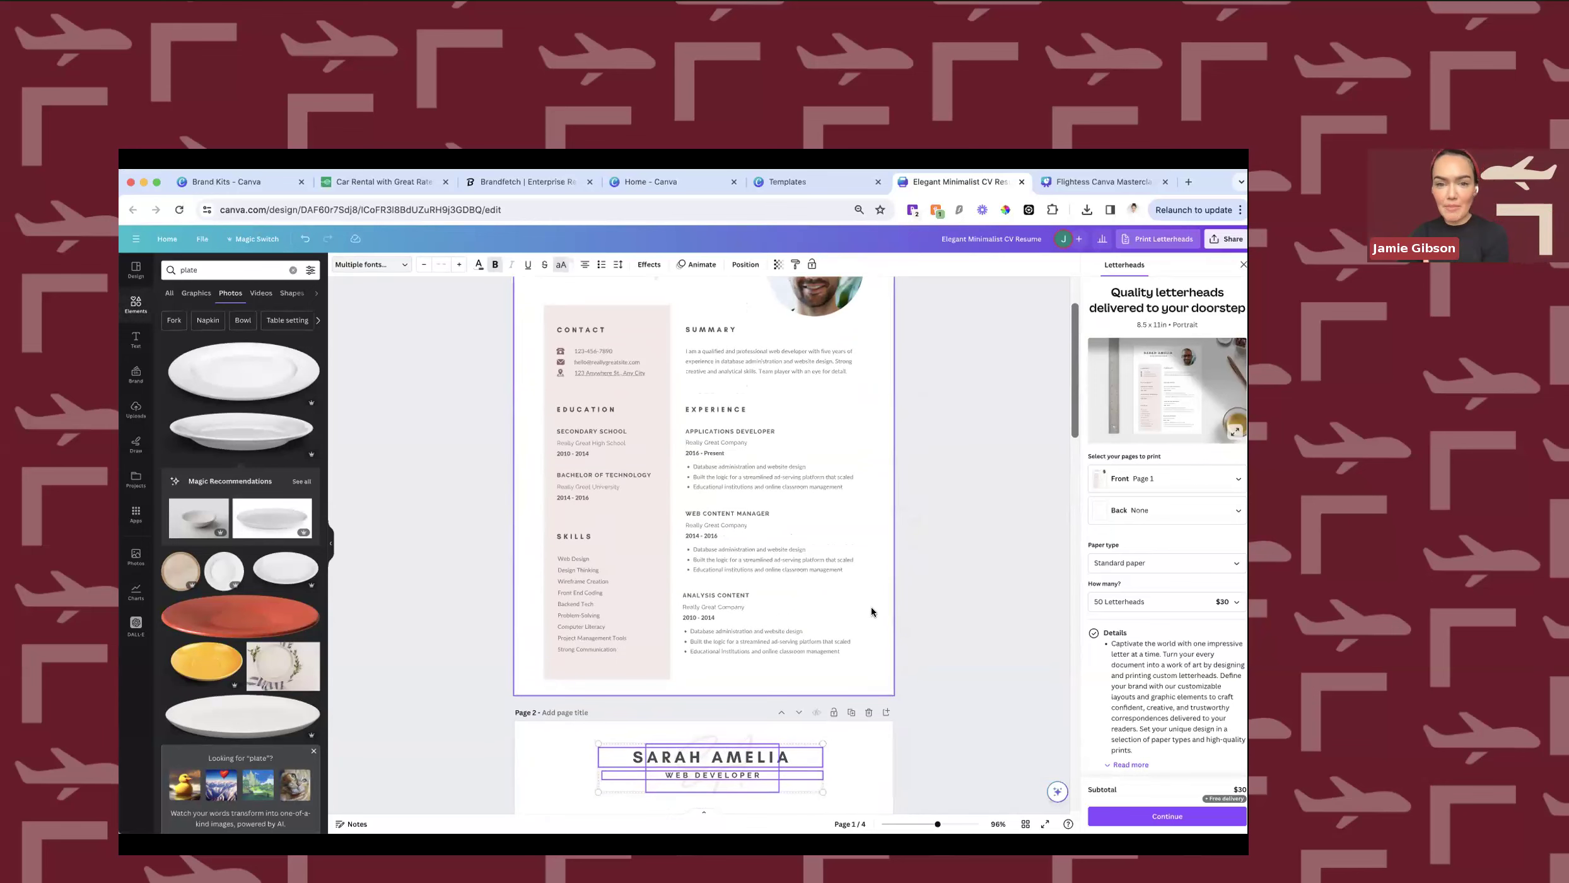
Duplicate the original resume on page 1 again to create another version on page 2.
scroll(872, 612, up, 2)
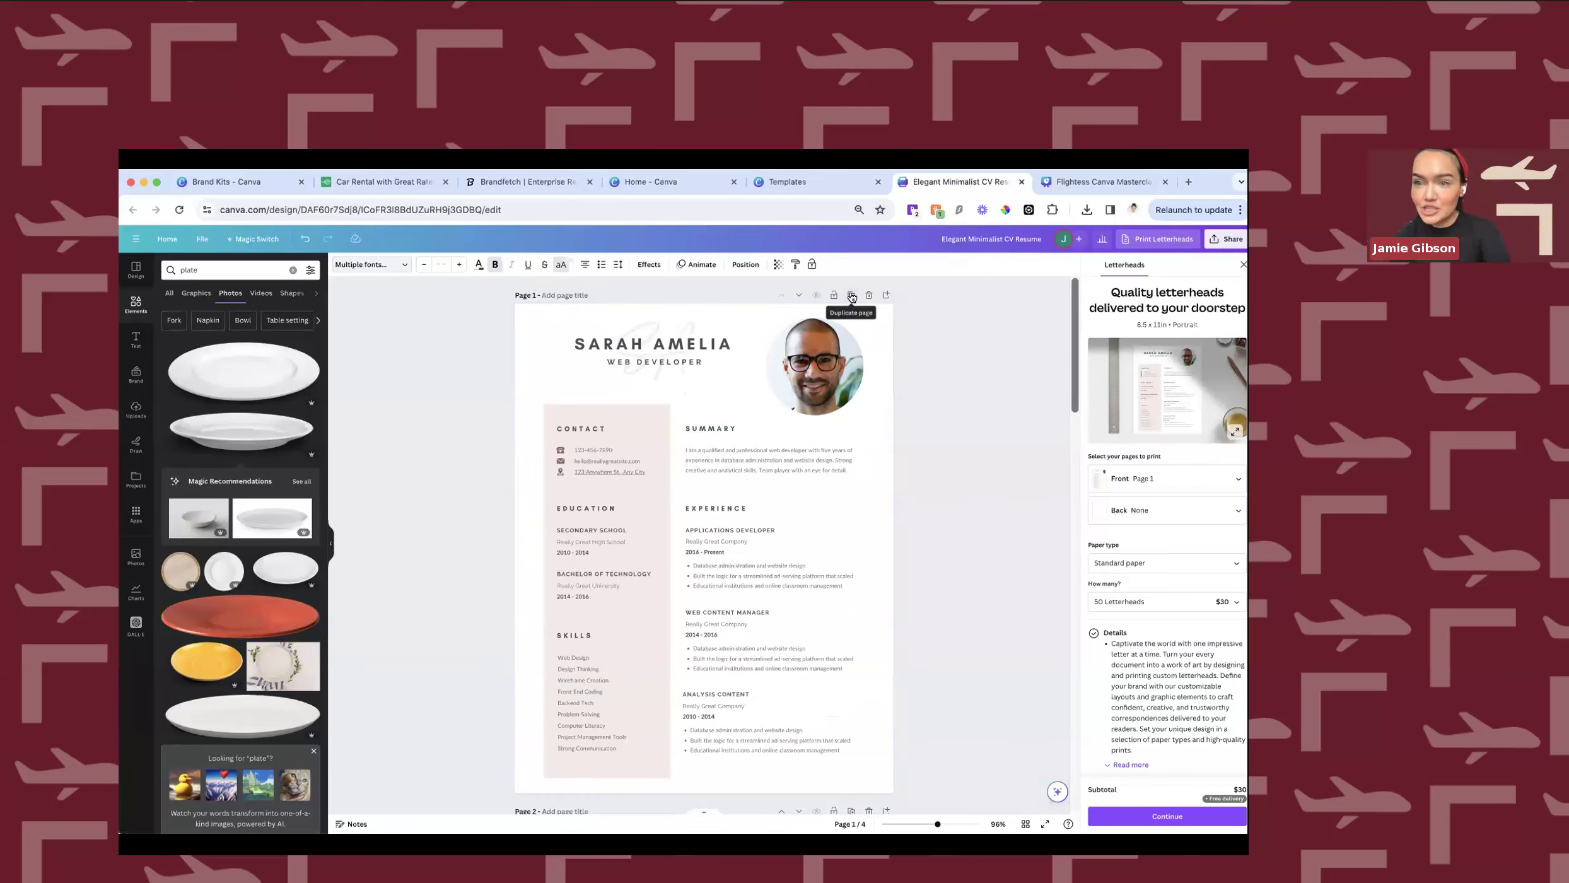
scroll(850, 296, up, 10)
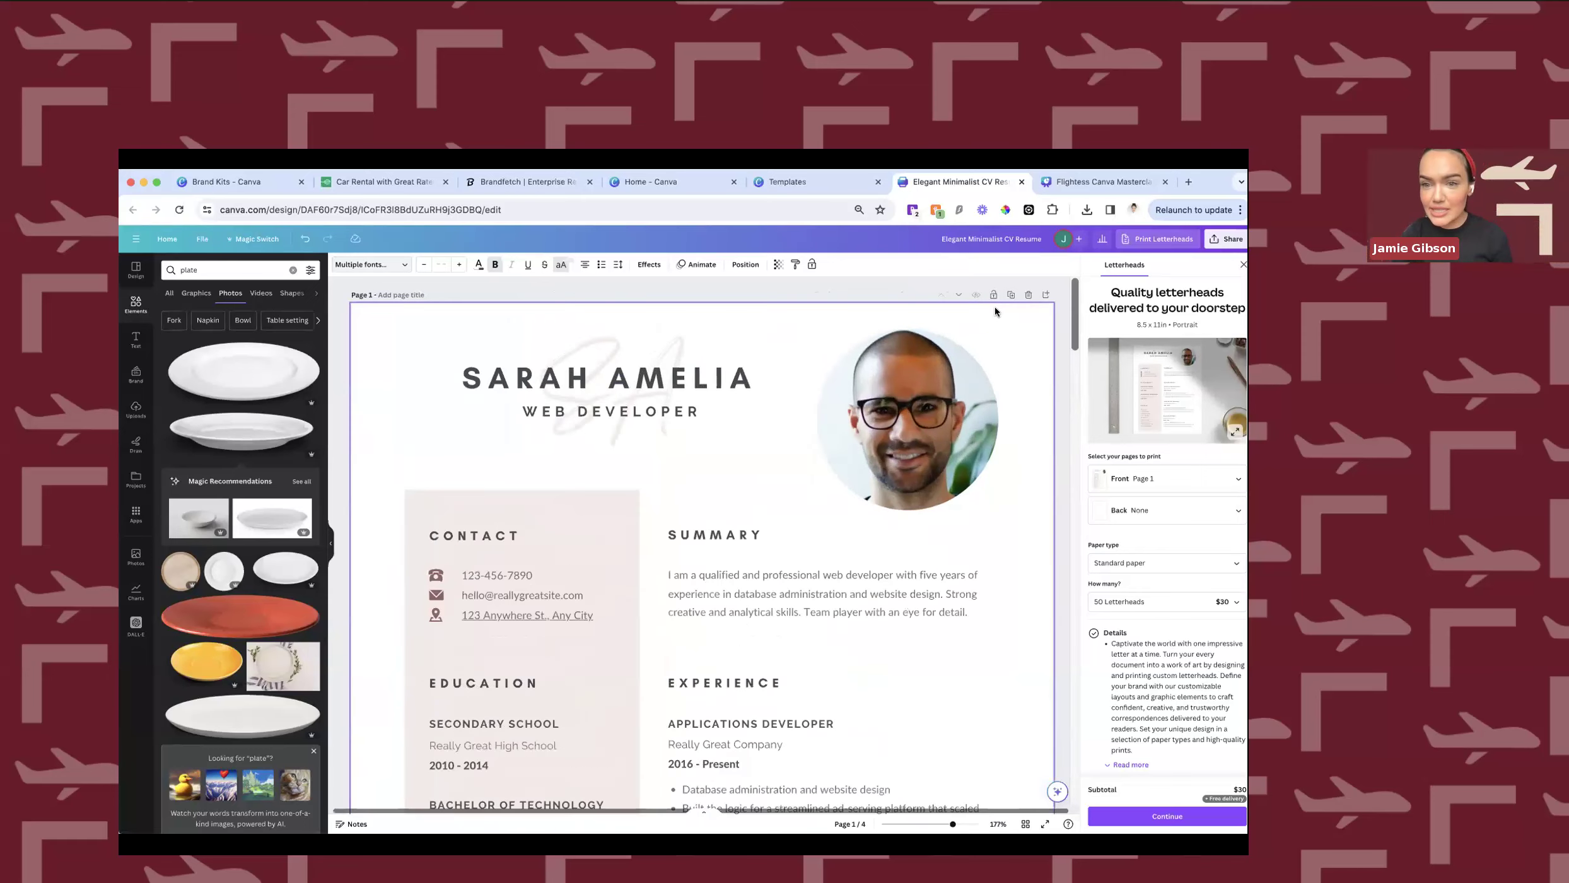
click(1011, 292)
scroll(901, 479, down, 6)
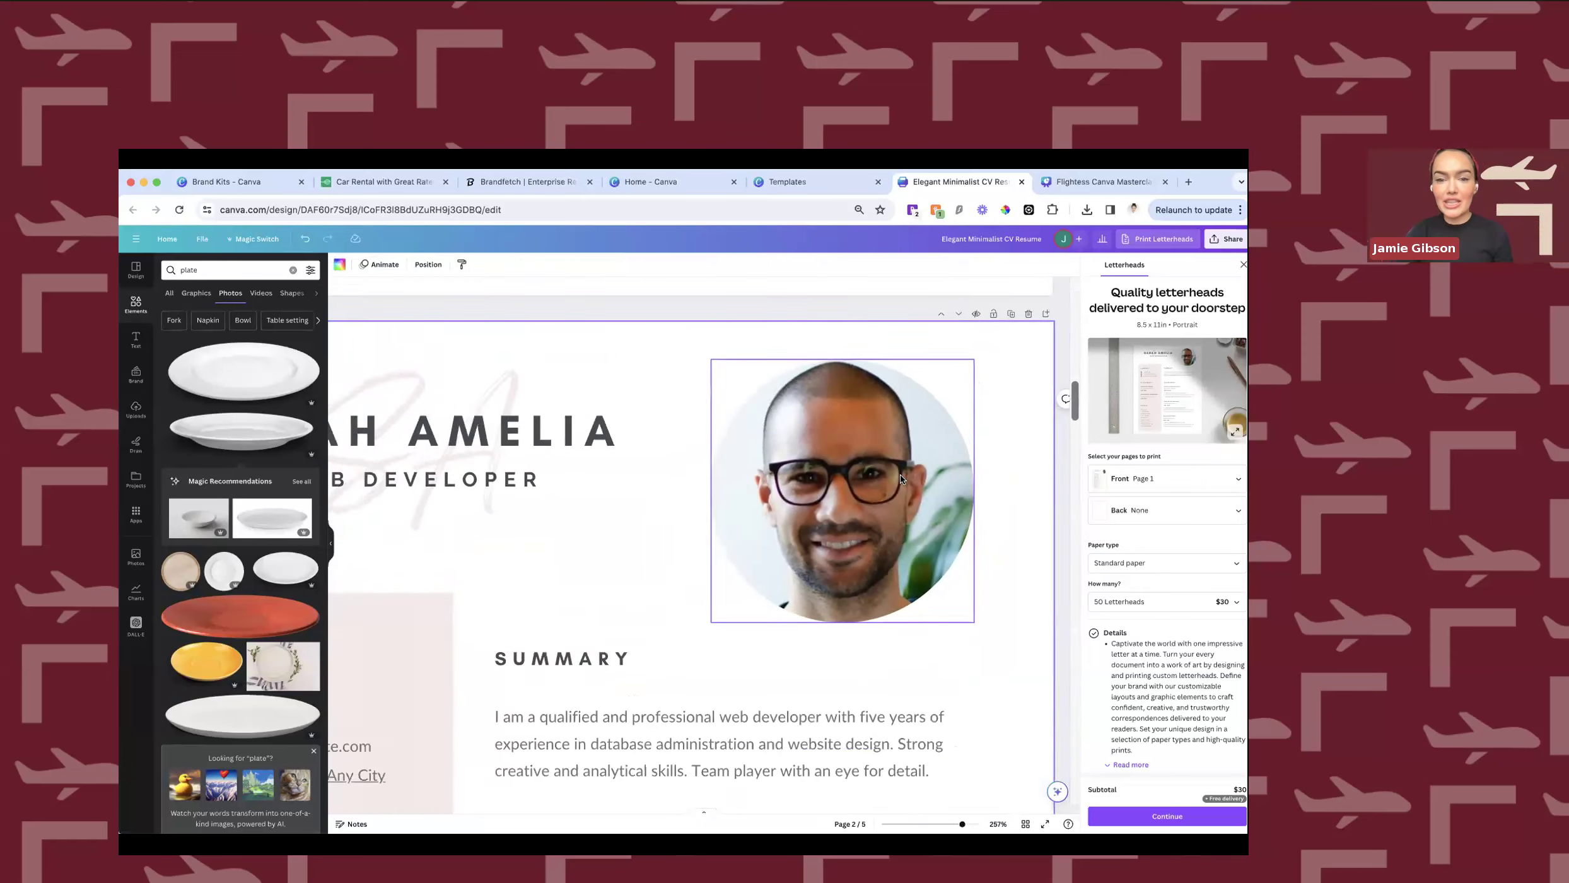
scroll(901, 479, down, 4)
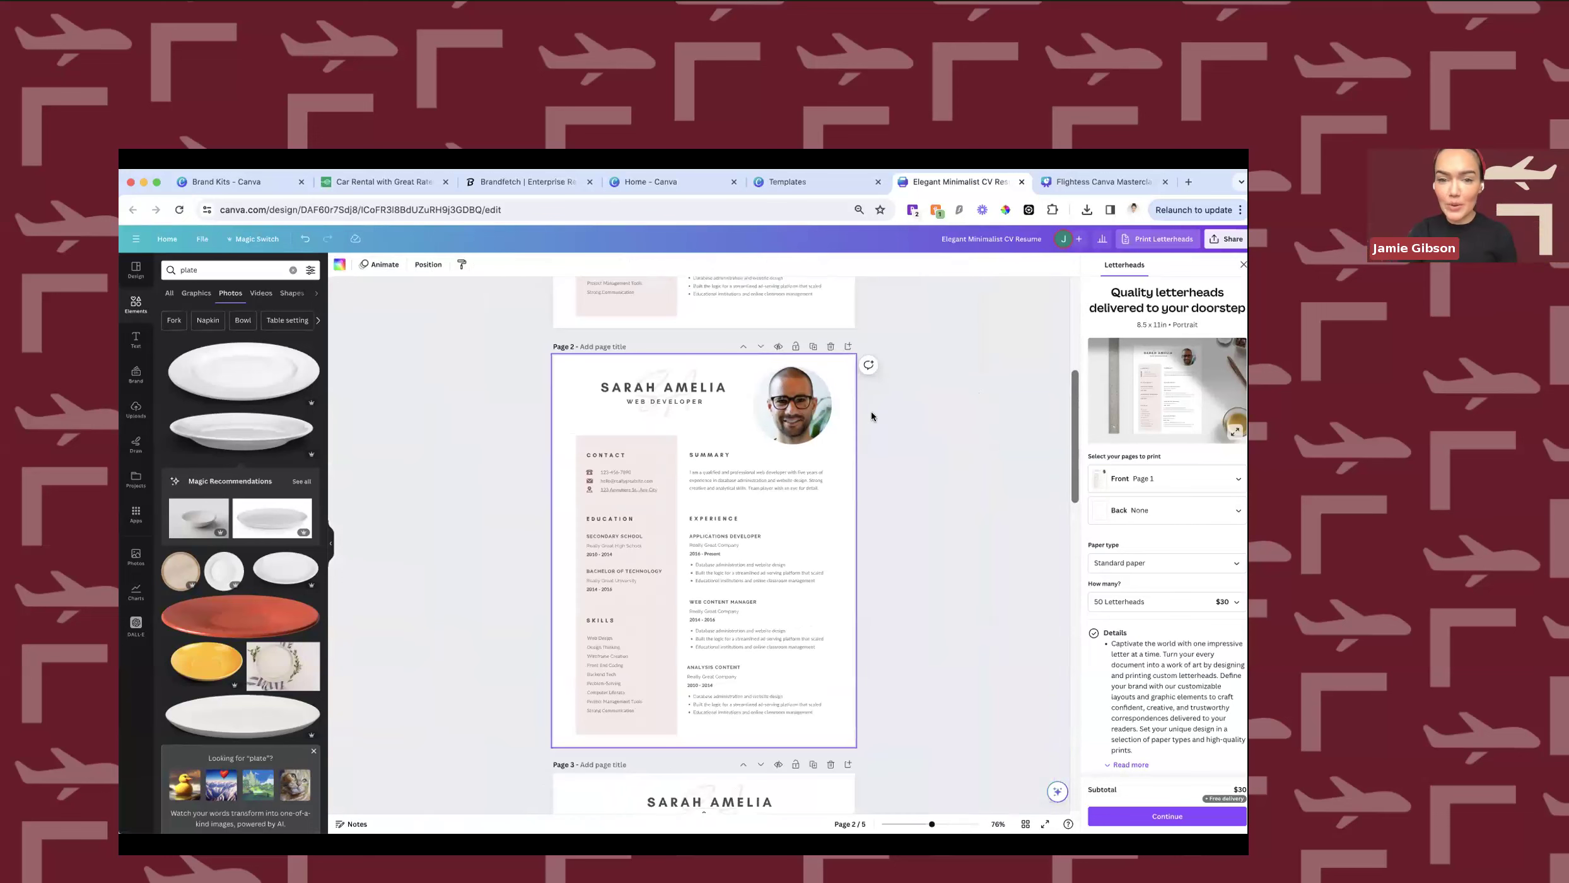
Delete the portrait and its frame from the new page 2 and shift the name, job title and monogram towards the page's right side.
click(787, 408)
key(Delete)
key(Delete)
drag(625, 398, 670, 387)
click(606, 407)
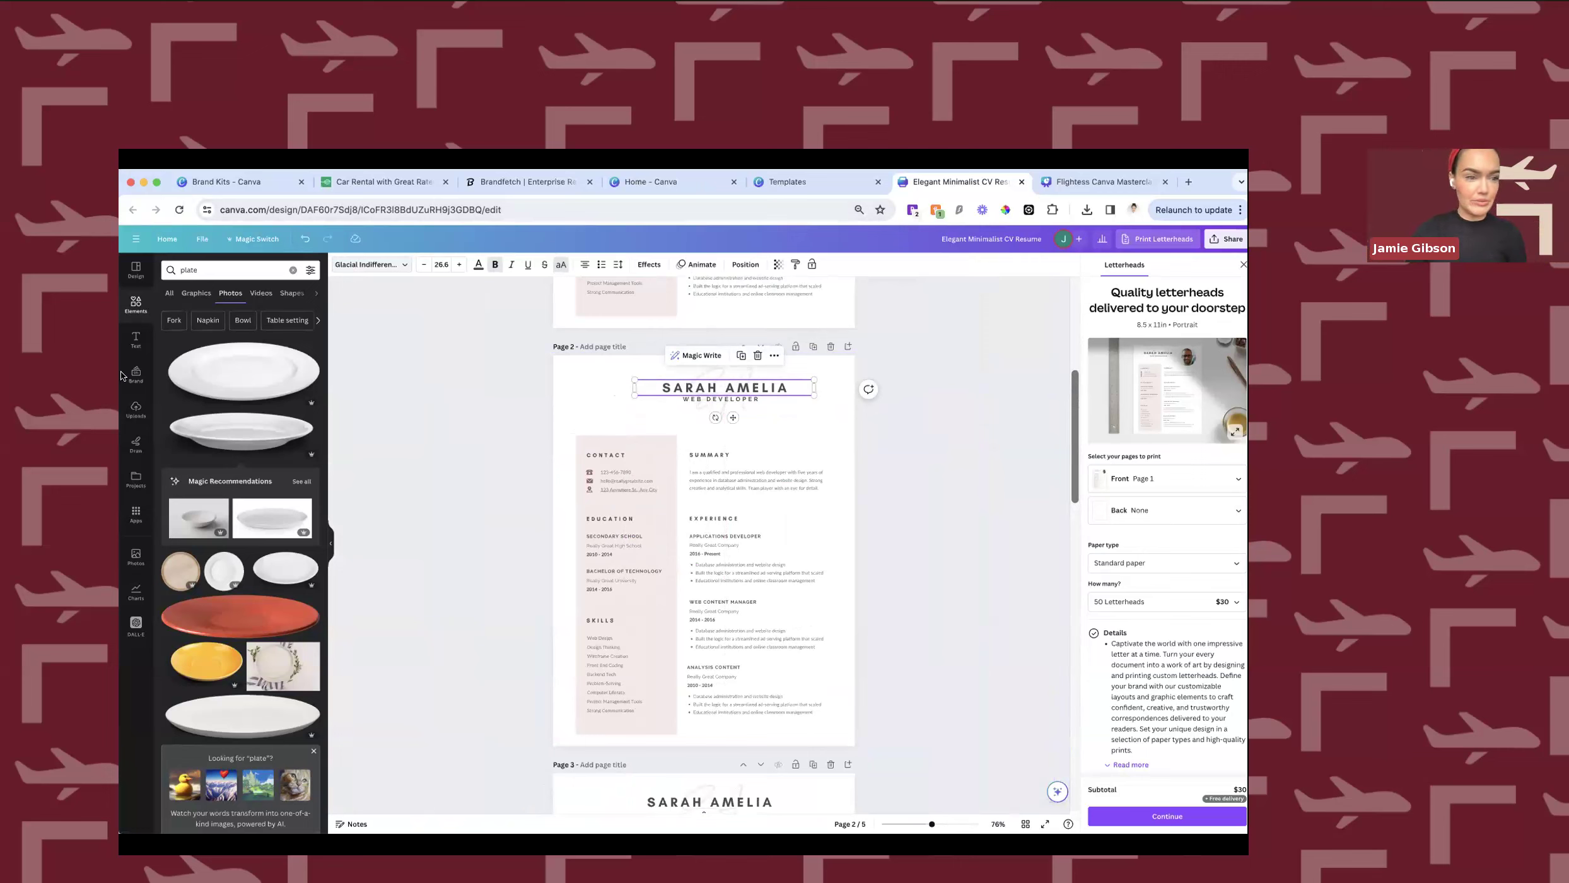
Switch to LinkedIn in another browser tab, open a contact's profile photo from the notifications and copy the image.
click(135, 410)
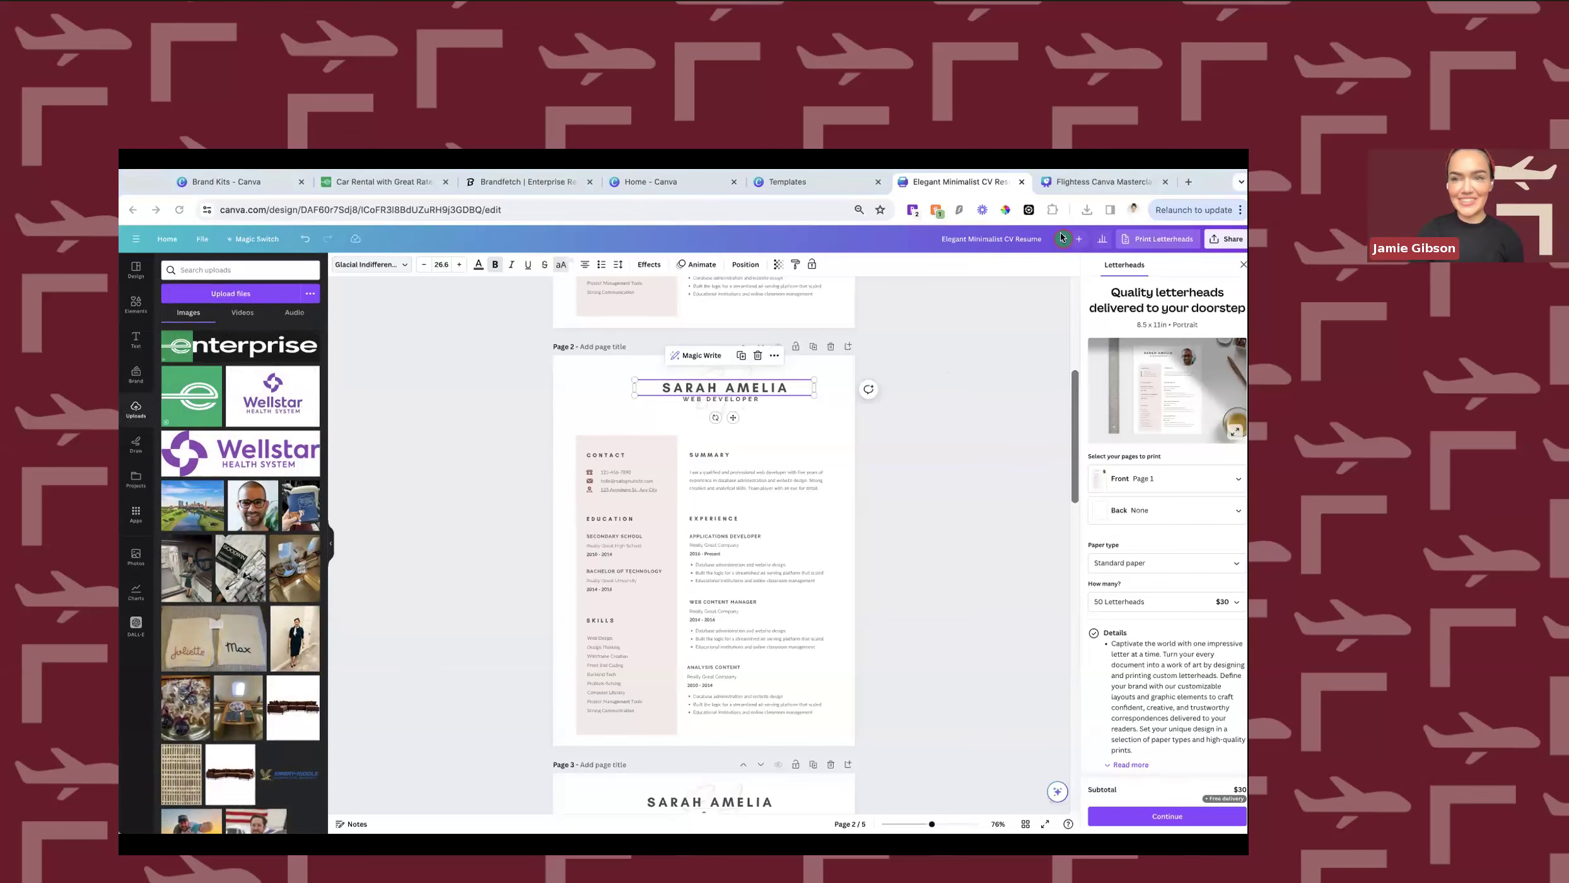
click(1062, 181)
click(549, 213)
text(linkedin.com/notifications/?filter=all)
key(Return)
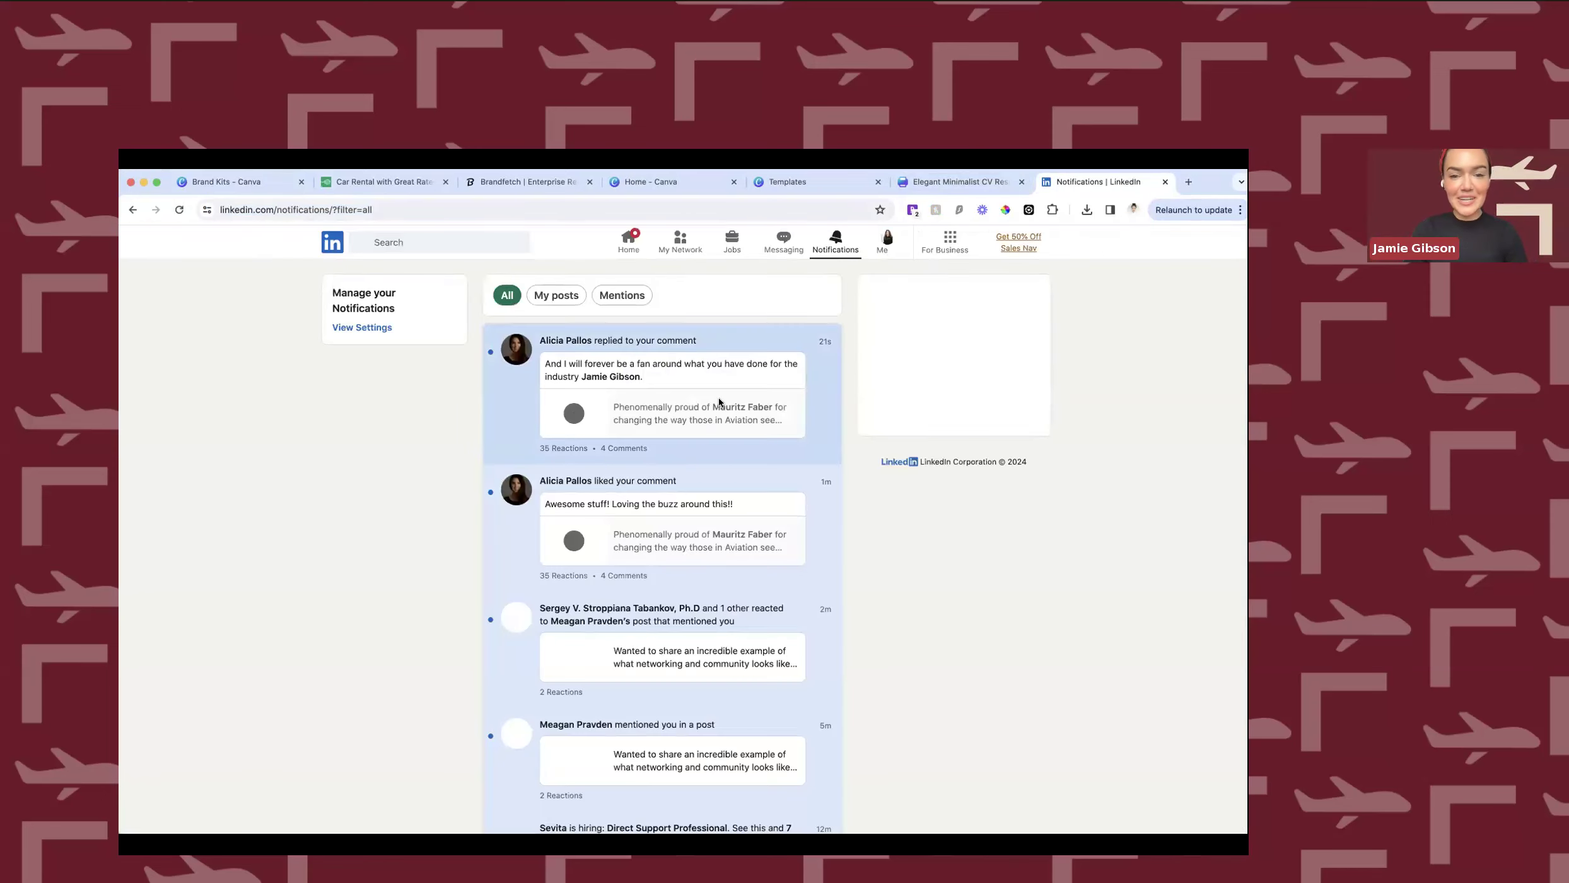
click(704, 426)
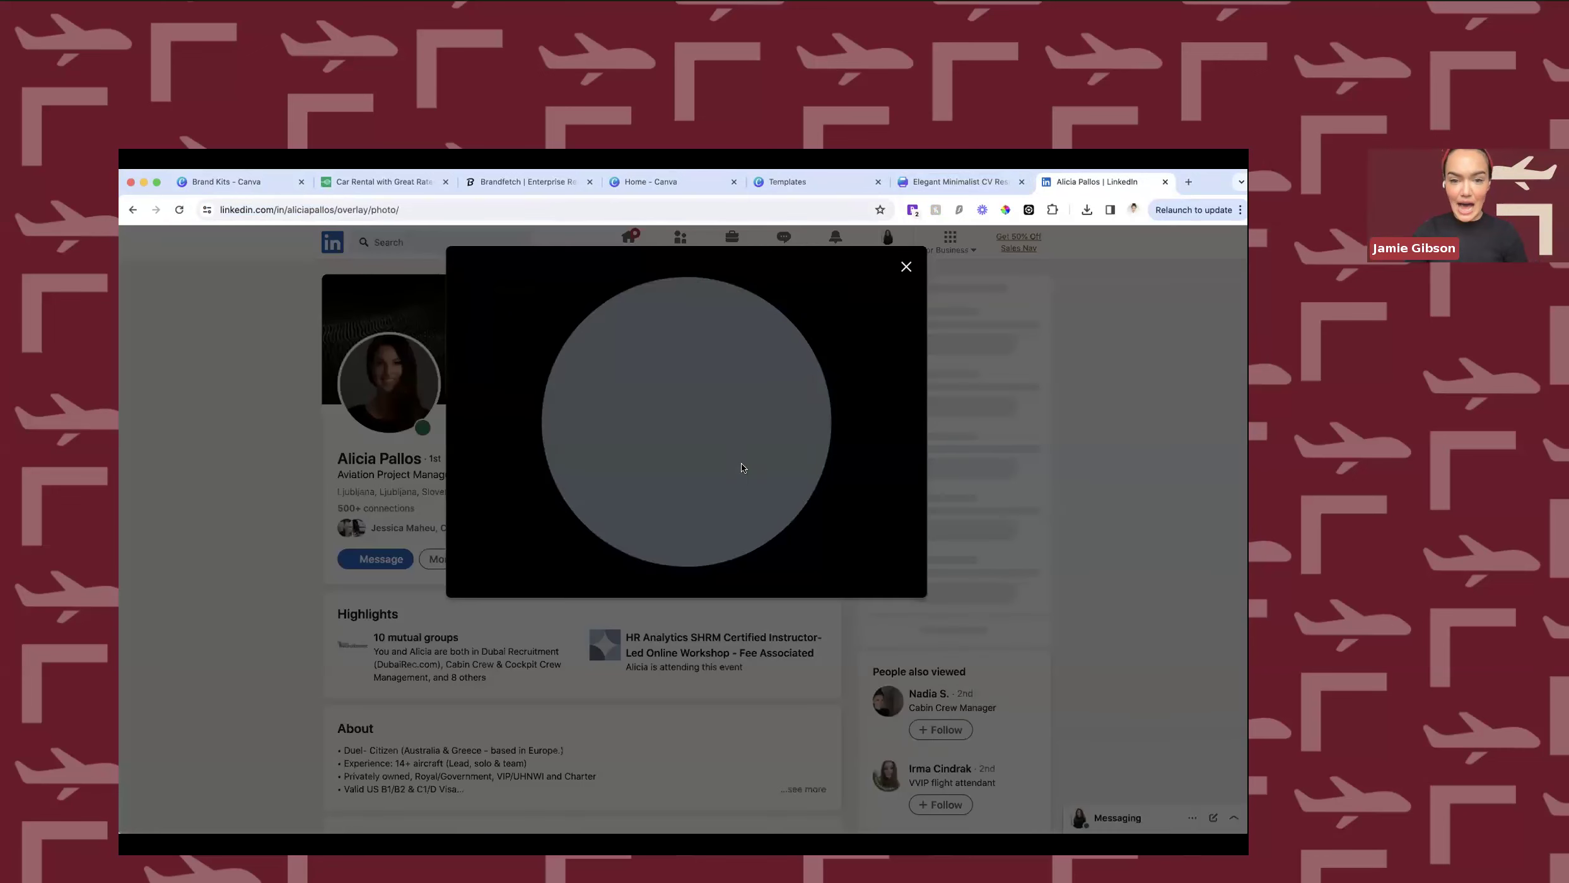
right_click(708, 429)
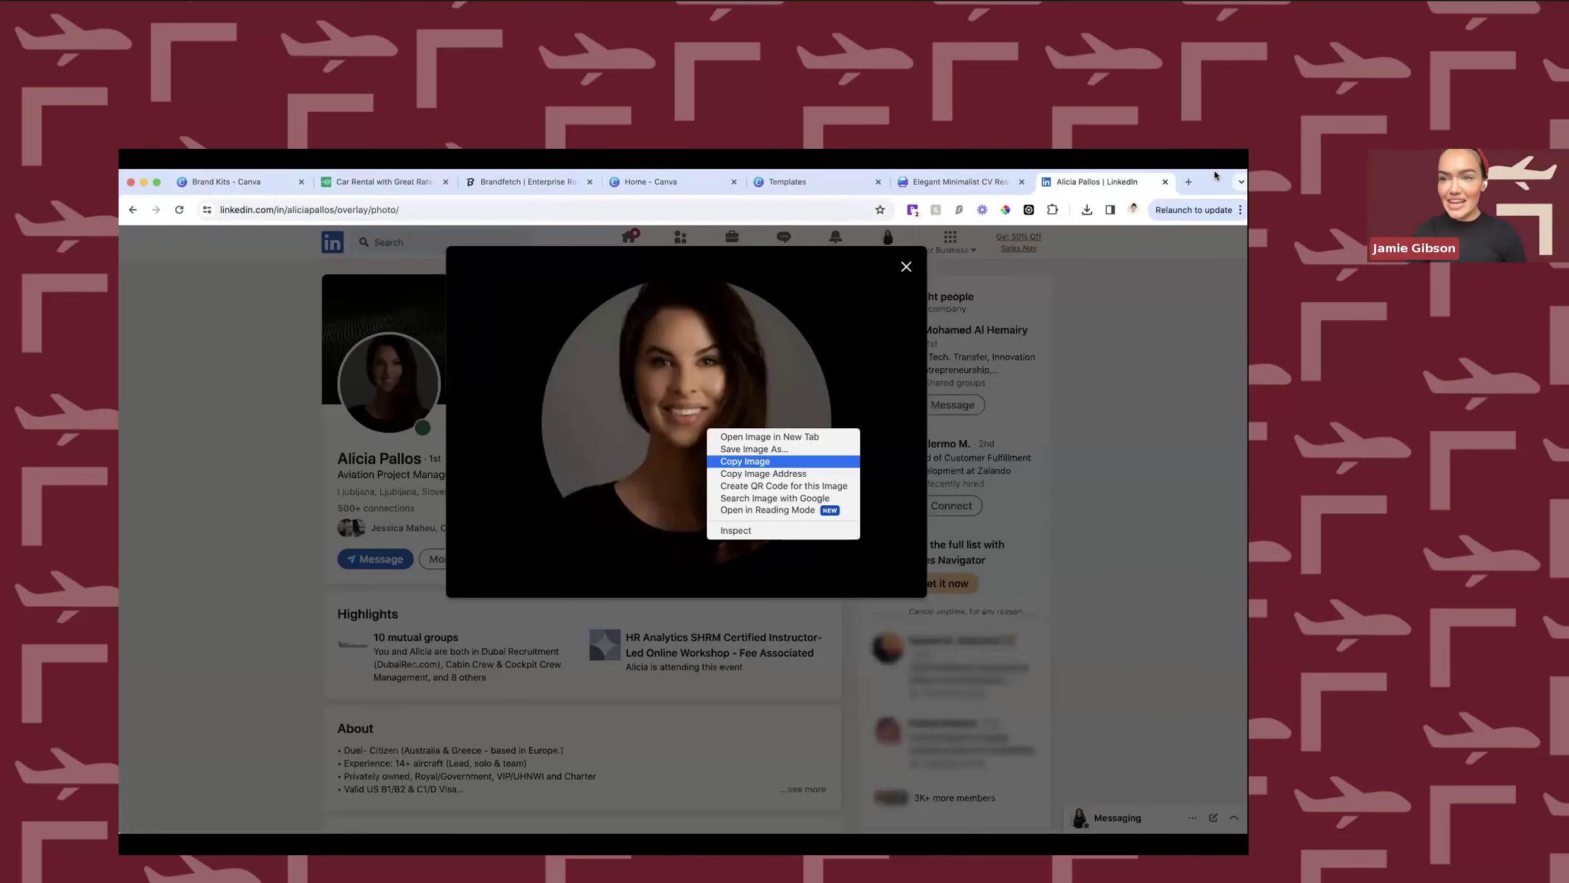
click(745, 462)
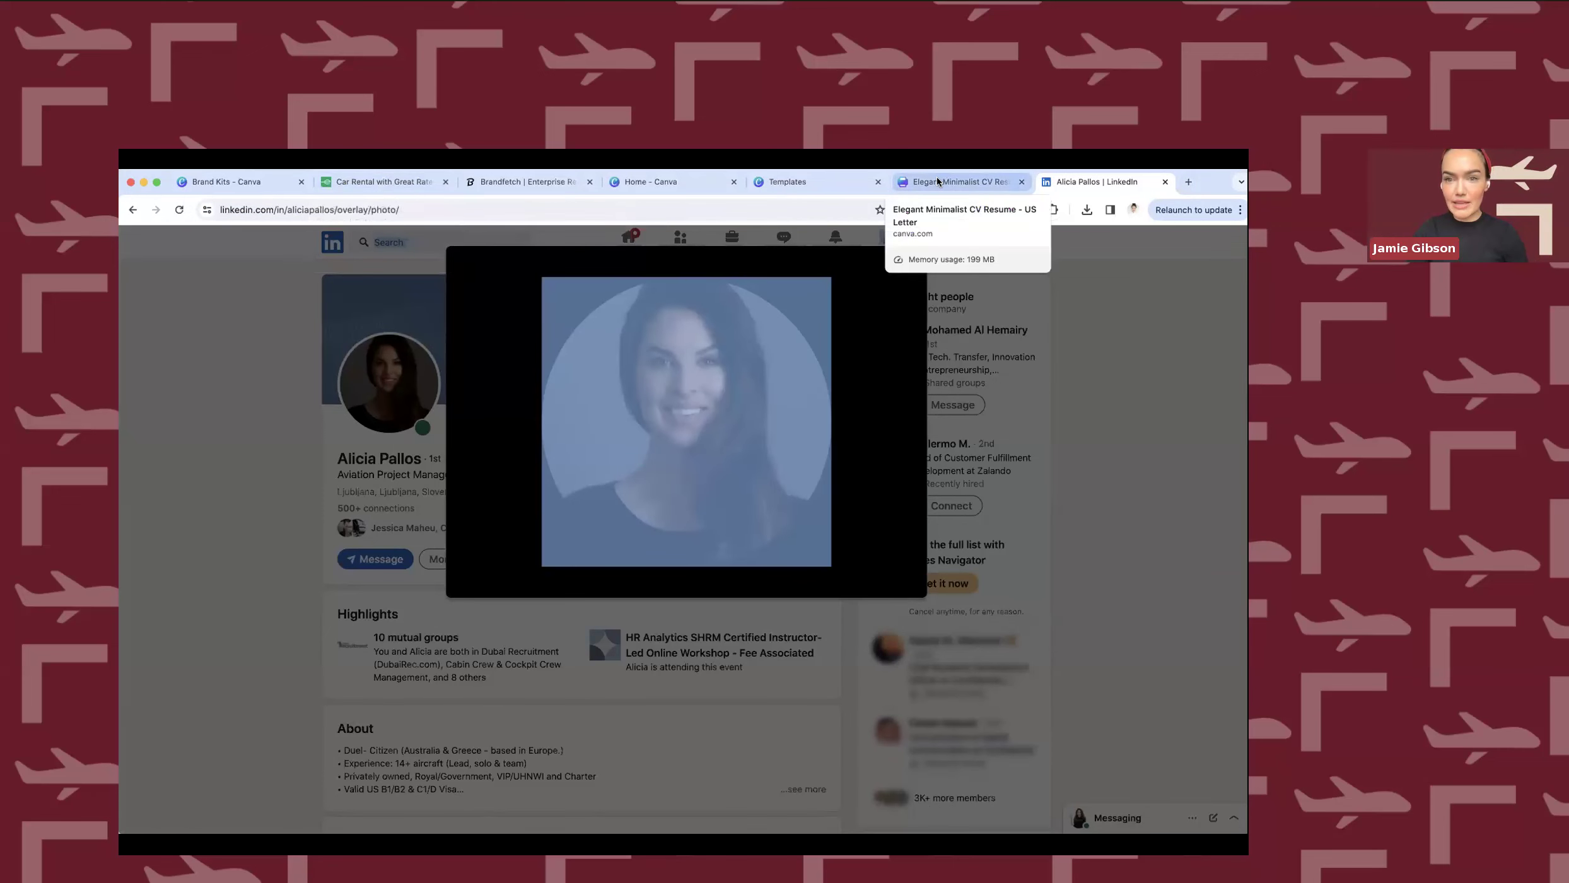
Switch back to the Canva resume and paste the copied profile photo onto page 2.
click(961, 182)
click(796, 422)
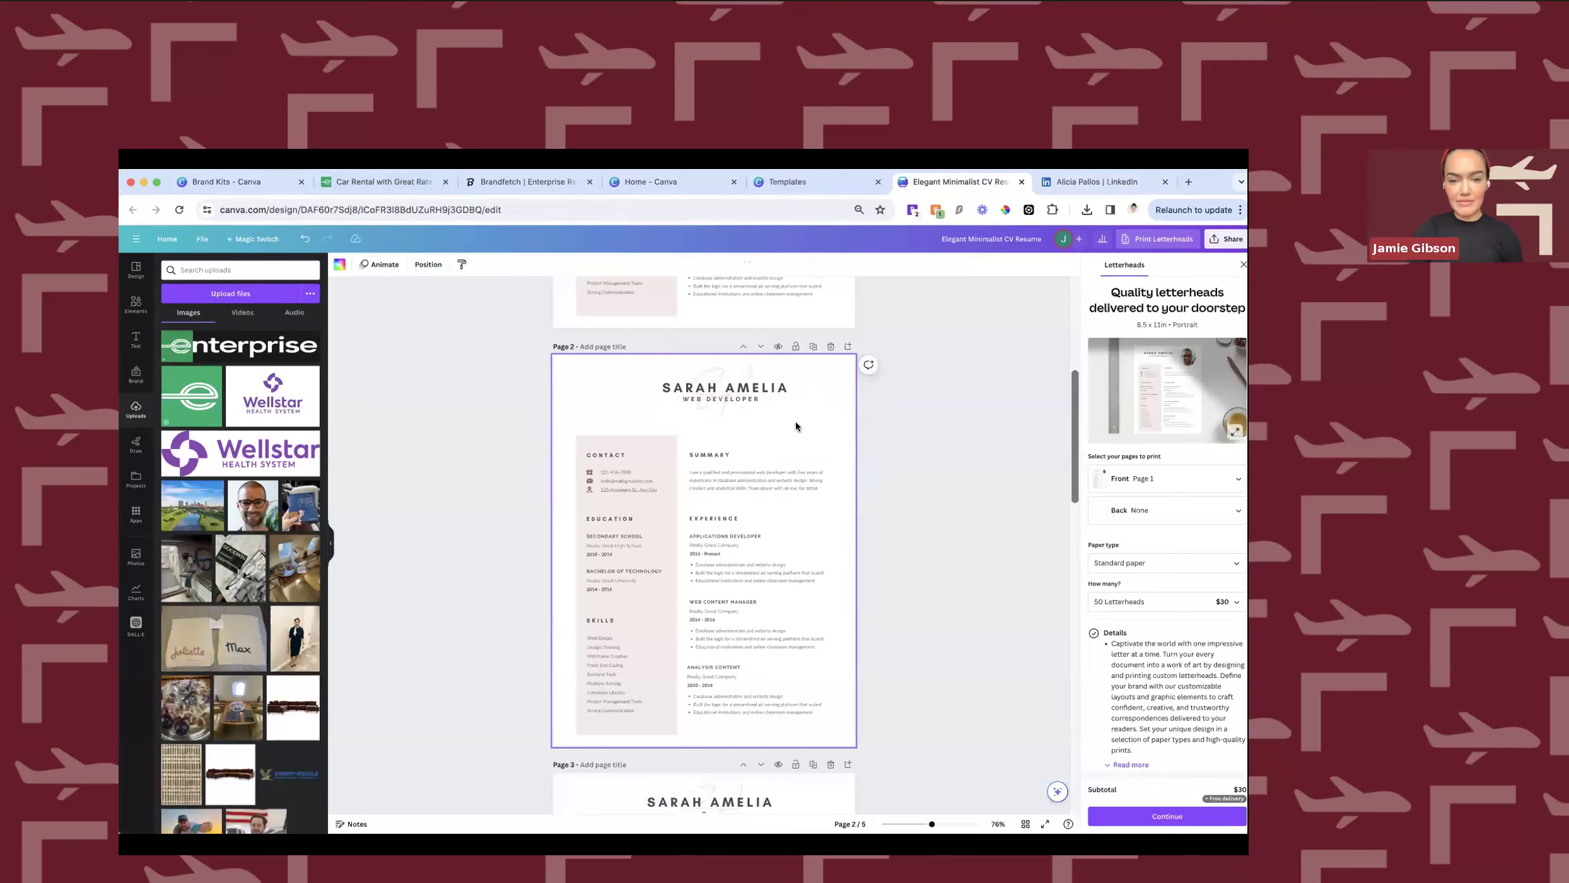
key(super+v)
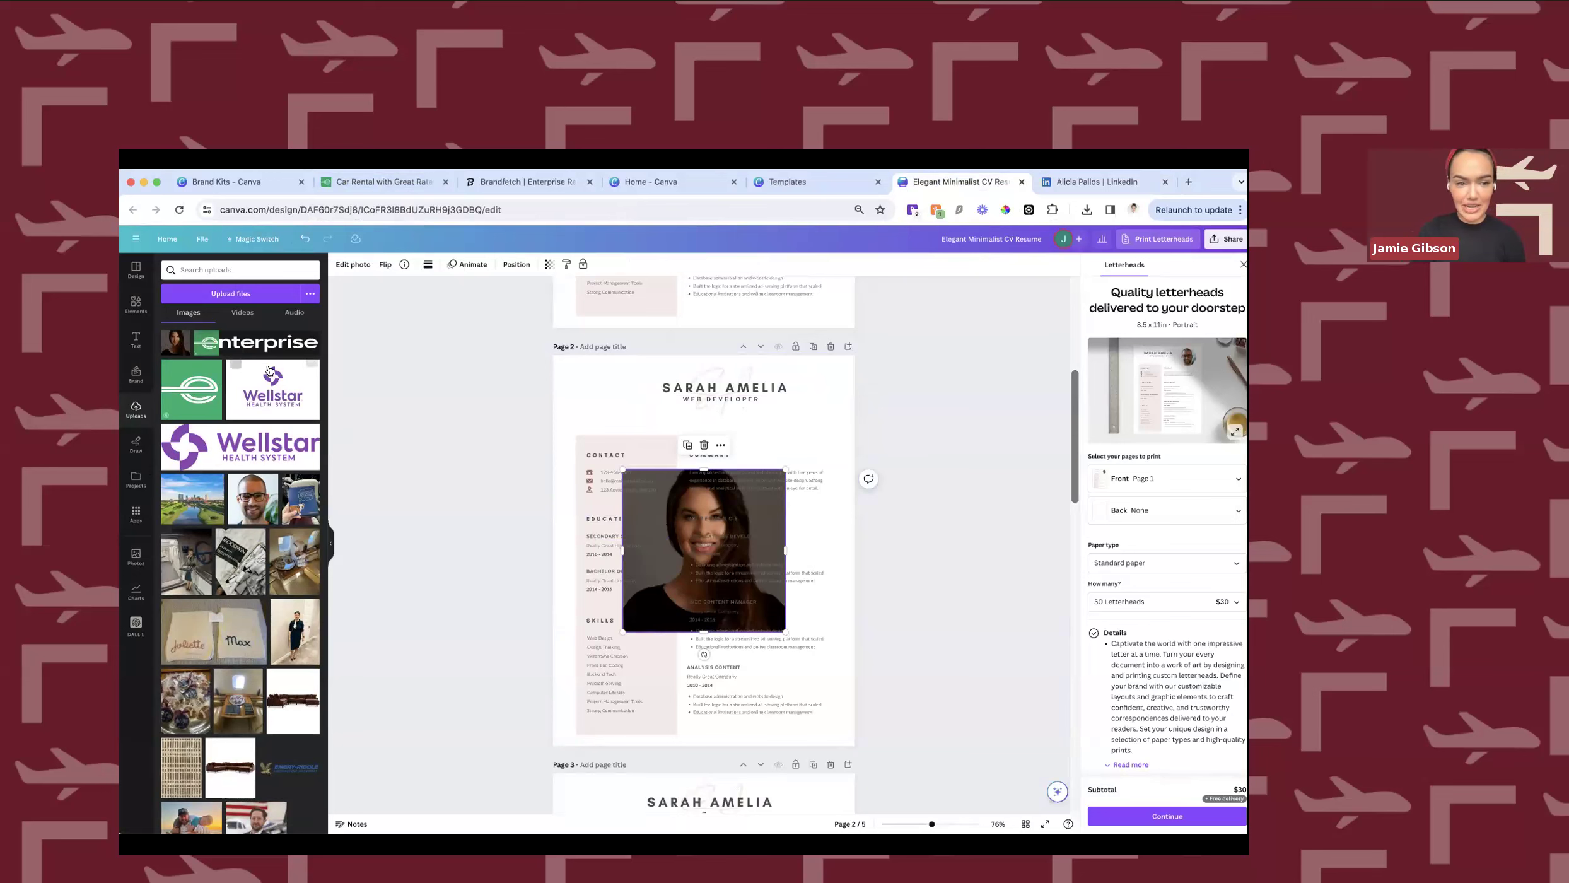
Search the elements for "frame" and add the circular frame to page 2.
click(136, 304)
click(225, 270)
double_click(225, 270)
text(frame)
key(Return)
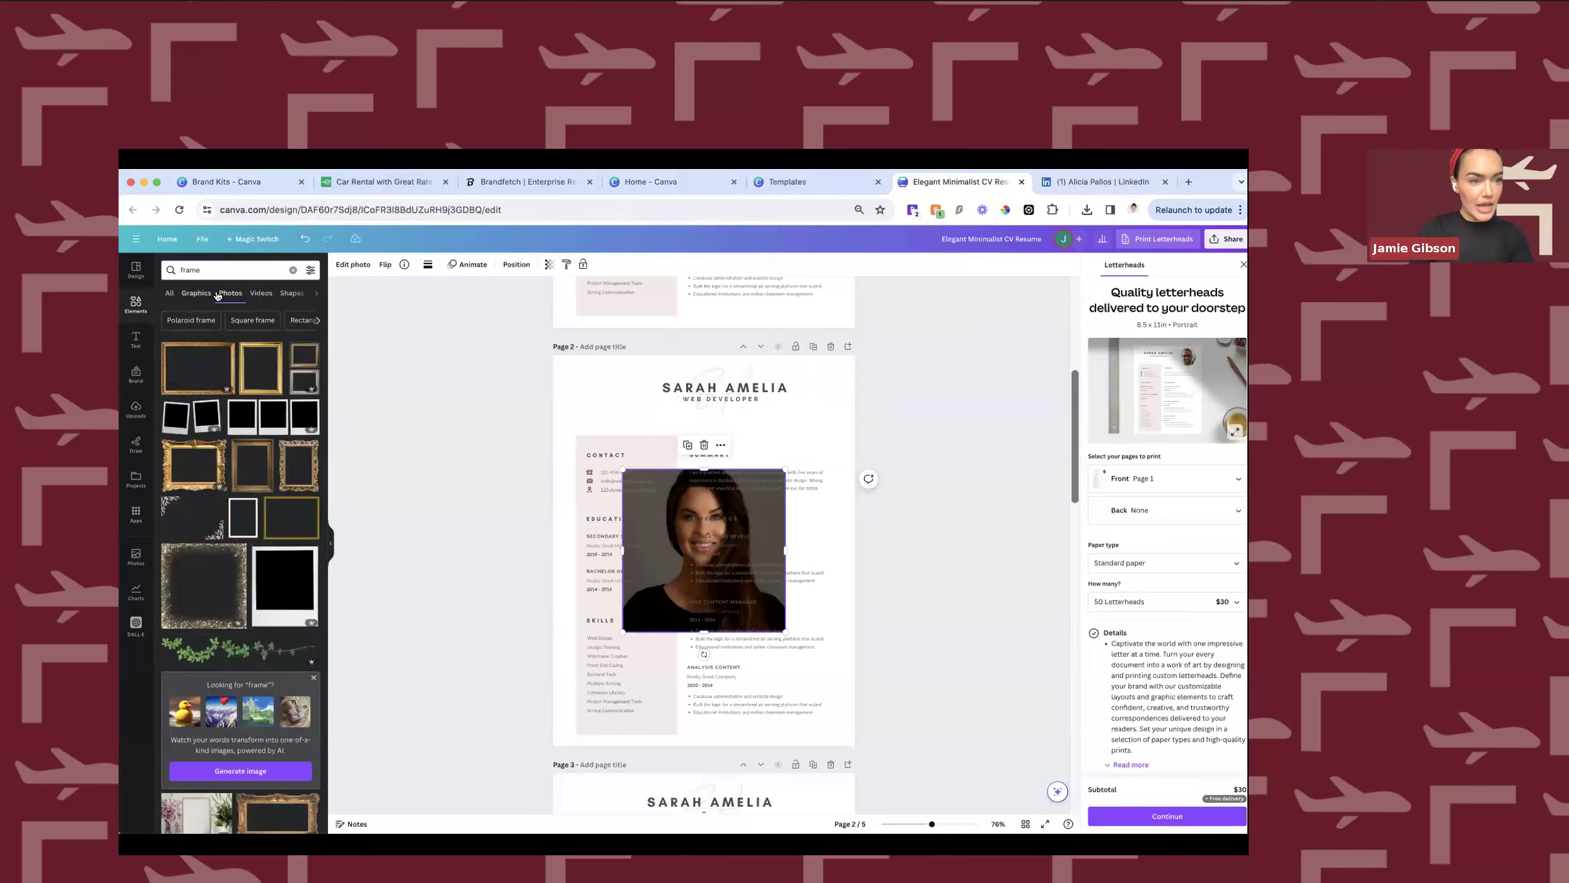
click(209, 315)
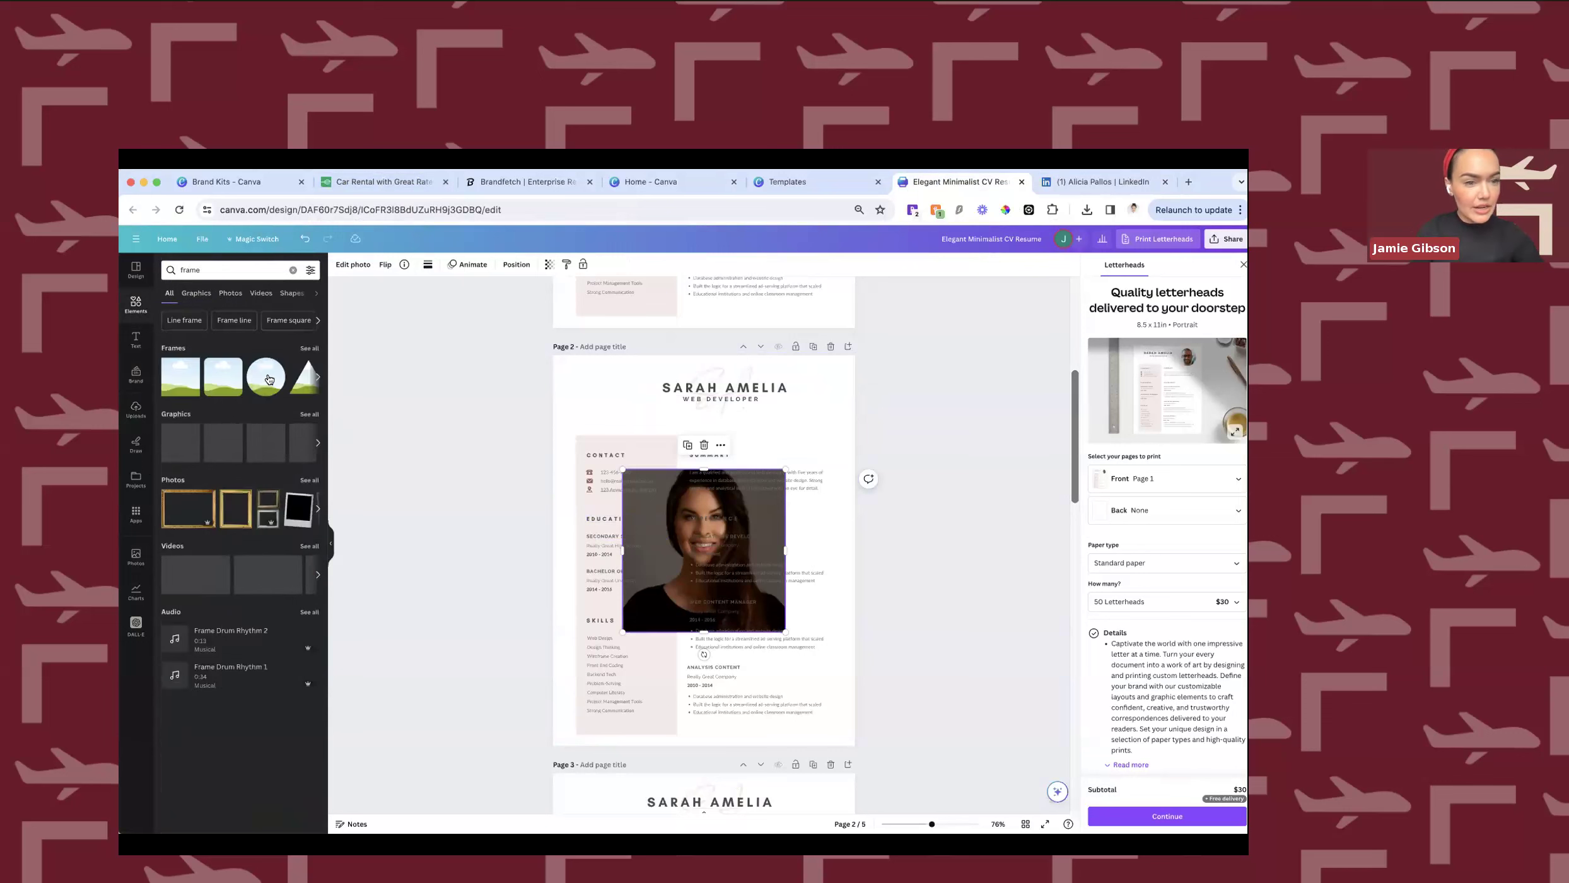
drag(268, 379, 612, 458)
Delete the loose pasted photo and fill the circular frame with the uploaded portrait, sized down at the page's upper-right corner.
click(650, 533)
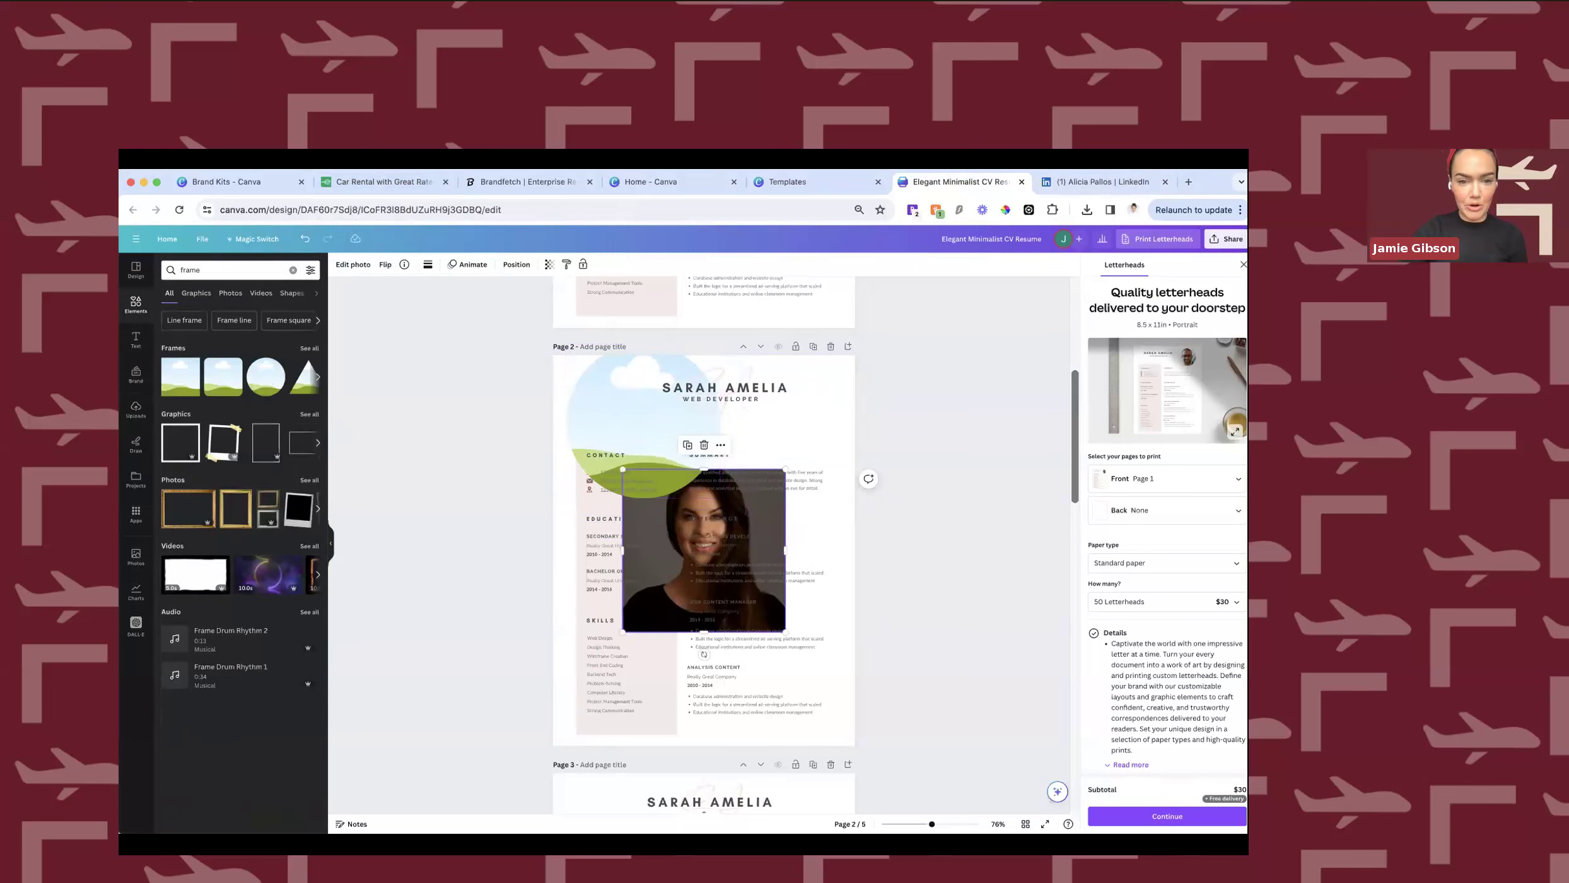
key(Delete)
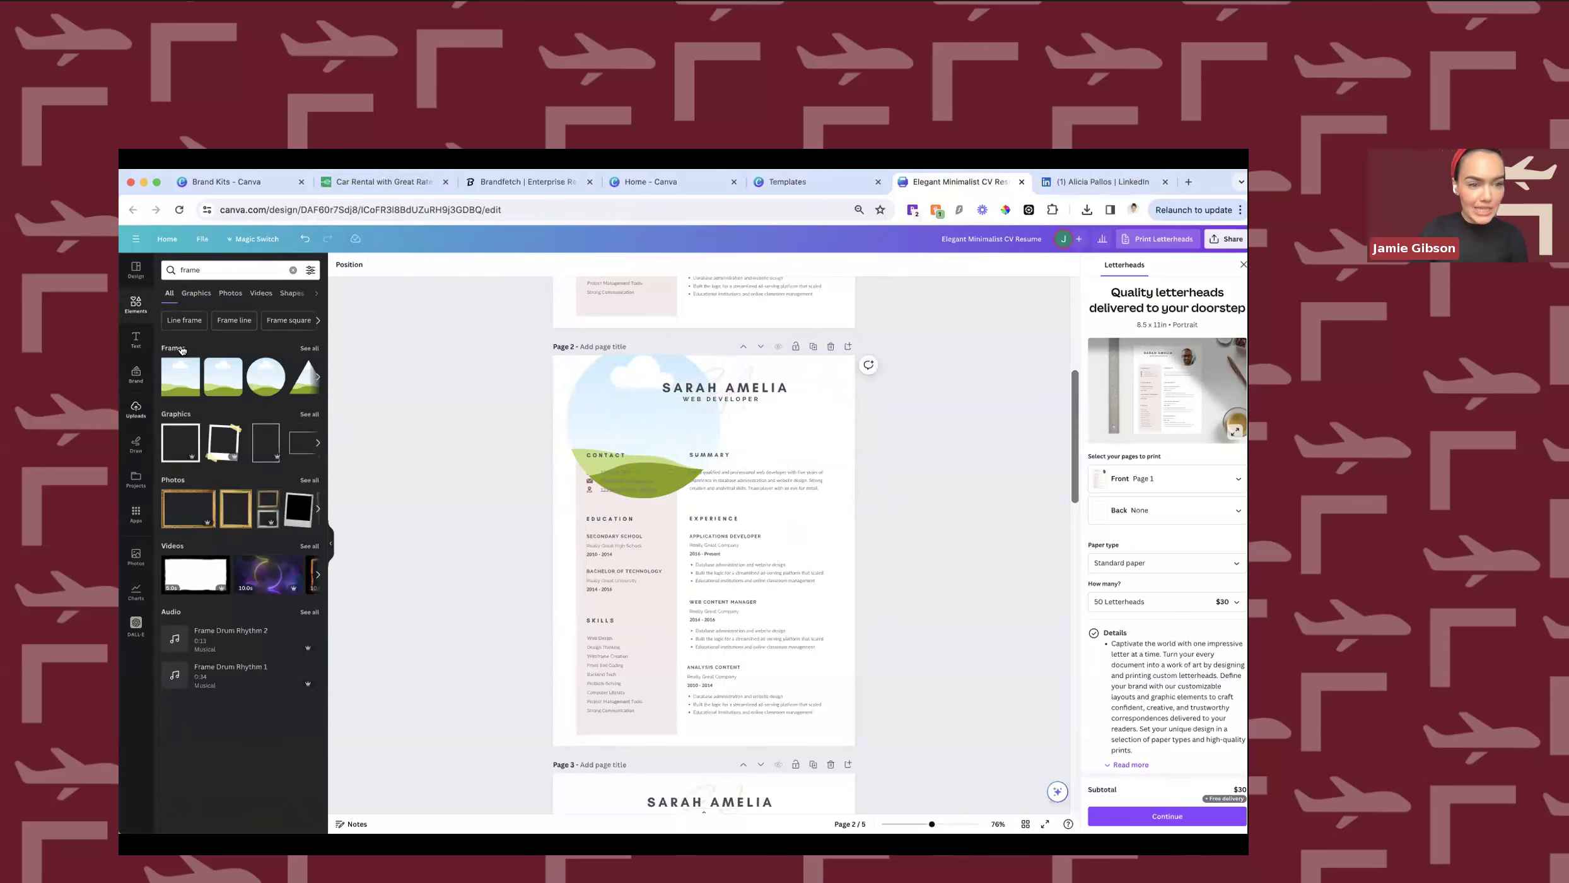
click(136, 408)
drag(177, 342, 816, 414)
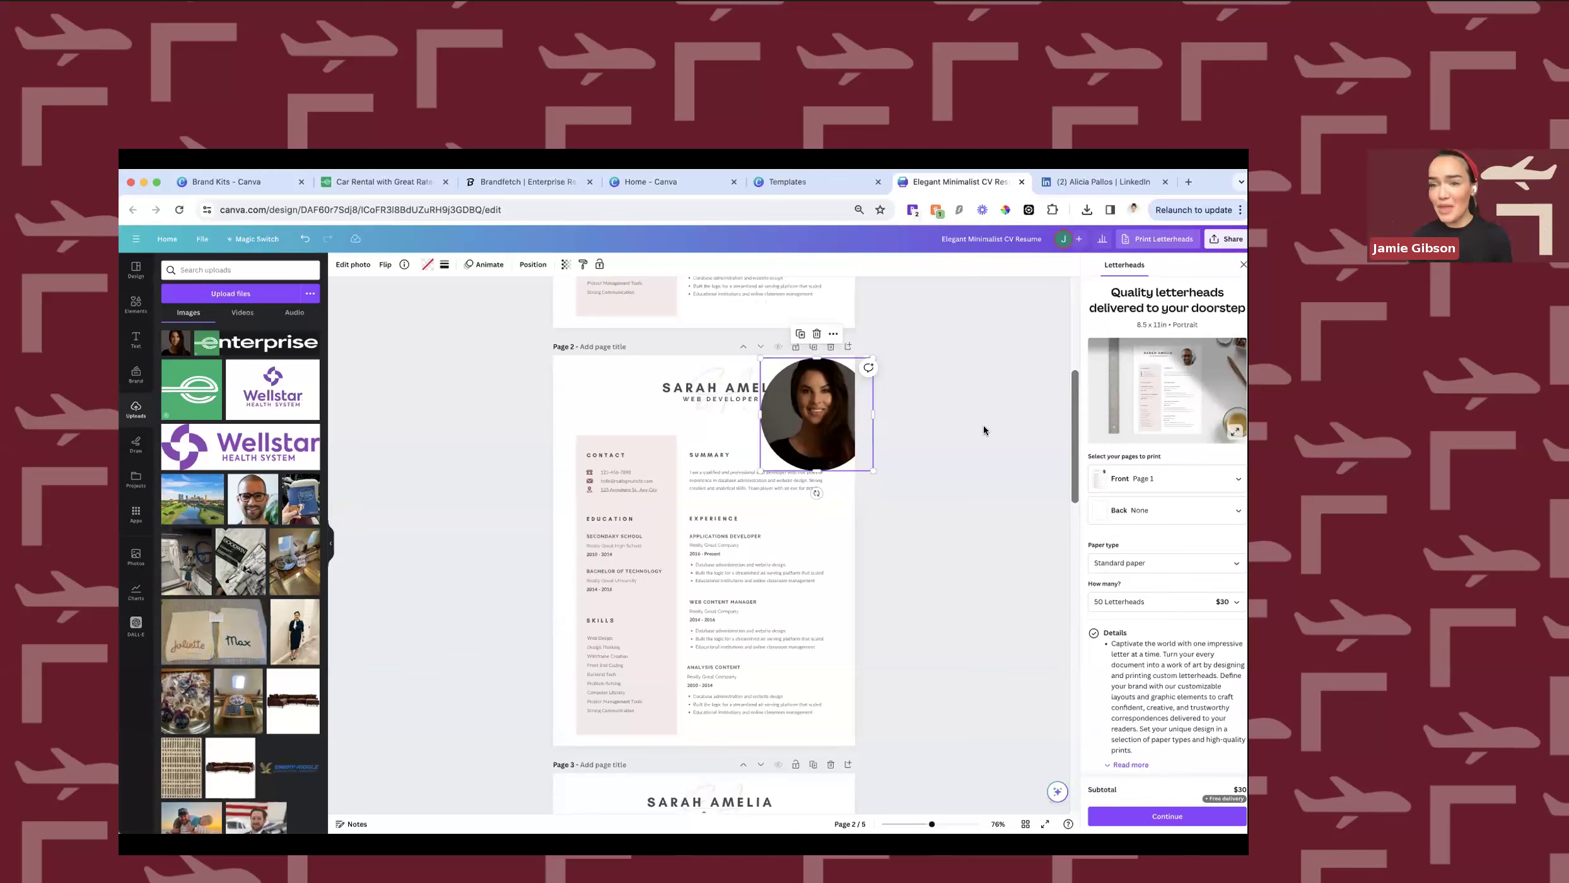
Move the circular portrait to the left of the name heading and remove the photo's background.
click(933, 558)
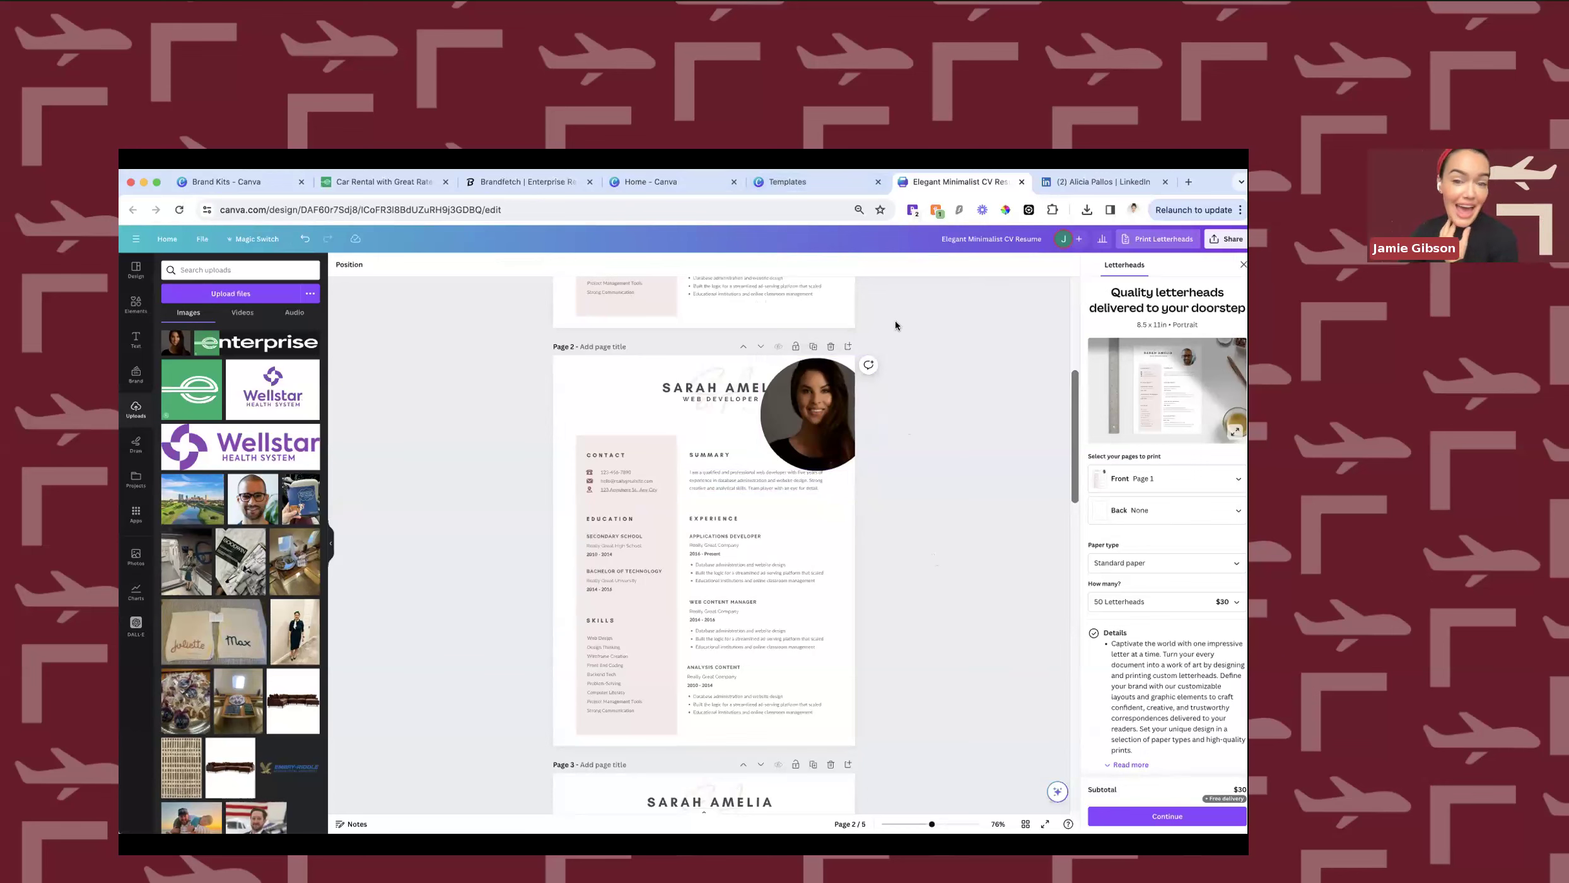
click(804, 435)
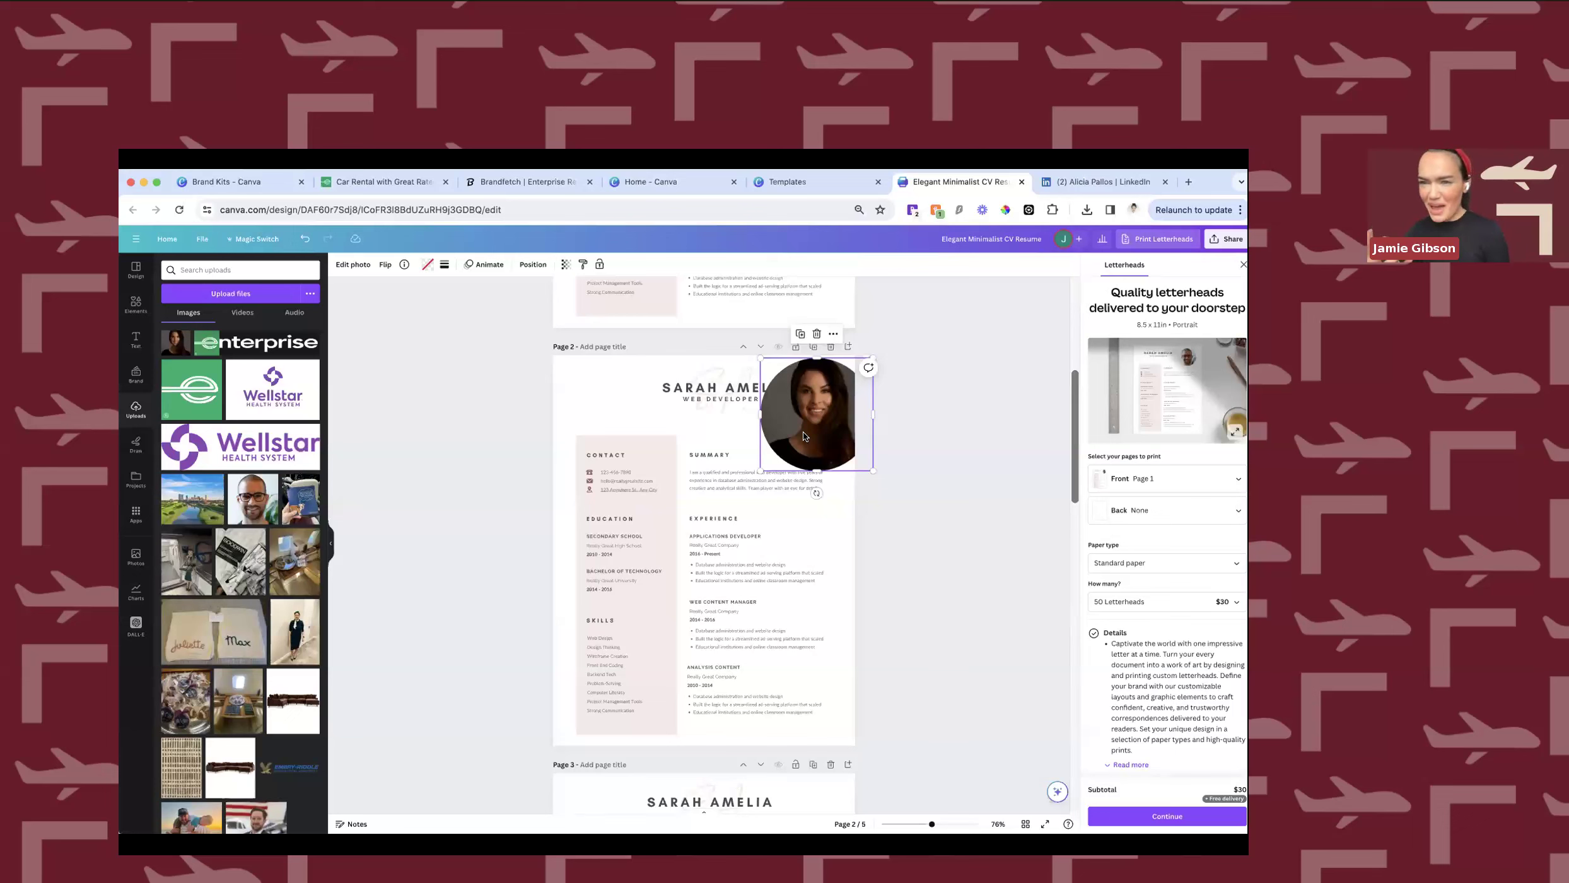
drag(804, 435, 626, 429)
click(354, 265)
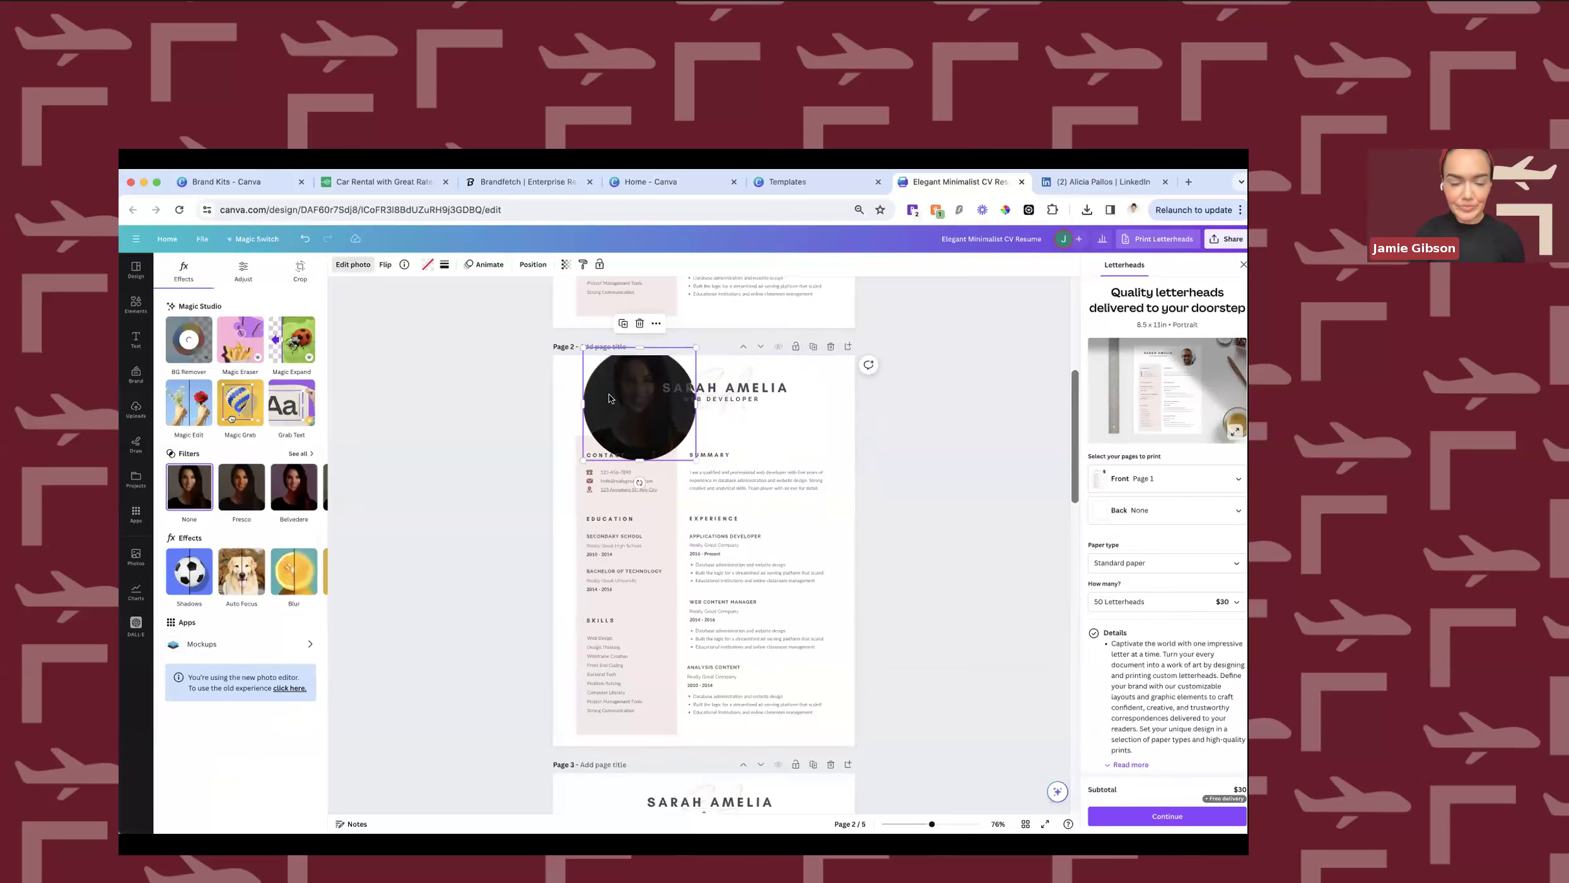
scroll(707, 404, up, 5)
Search the elements for "circle outline", add the black ring graphic and place it, scaled down, at the upper right of page 2.
click(137, 305)
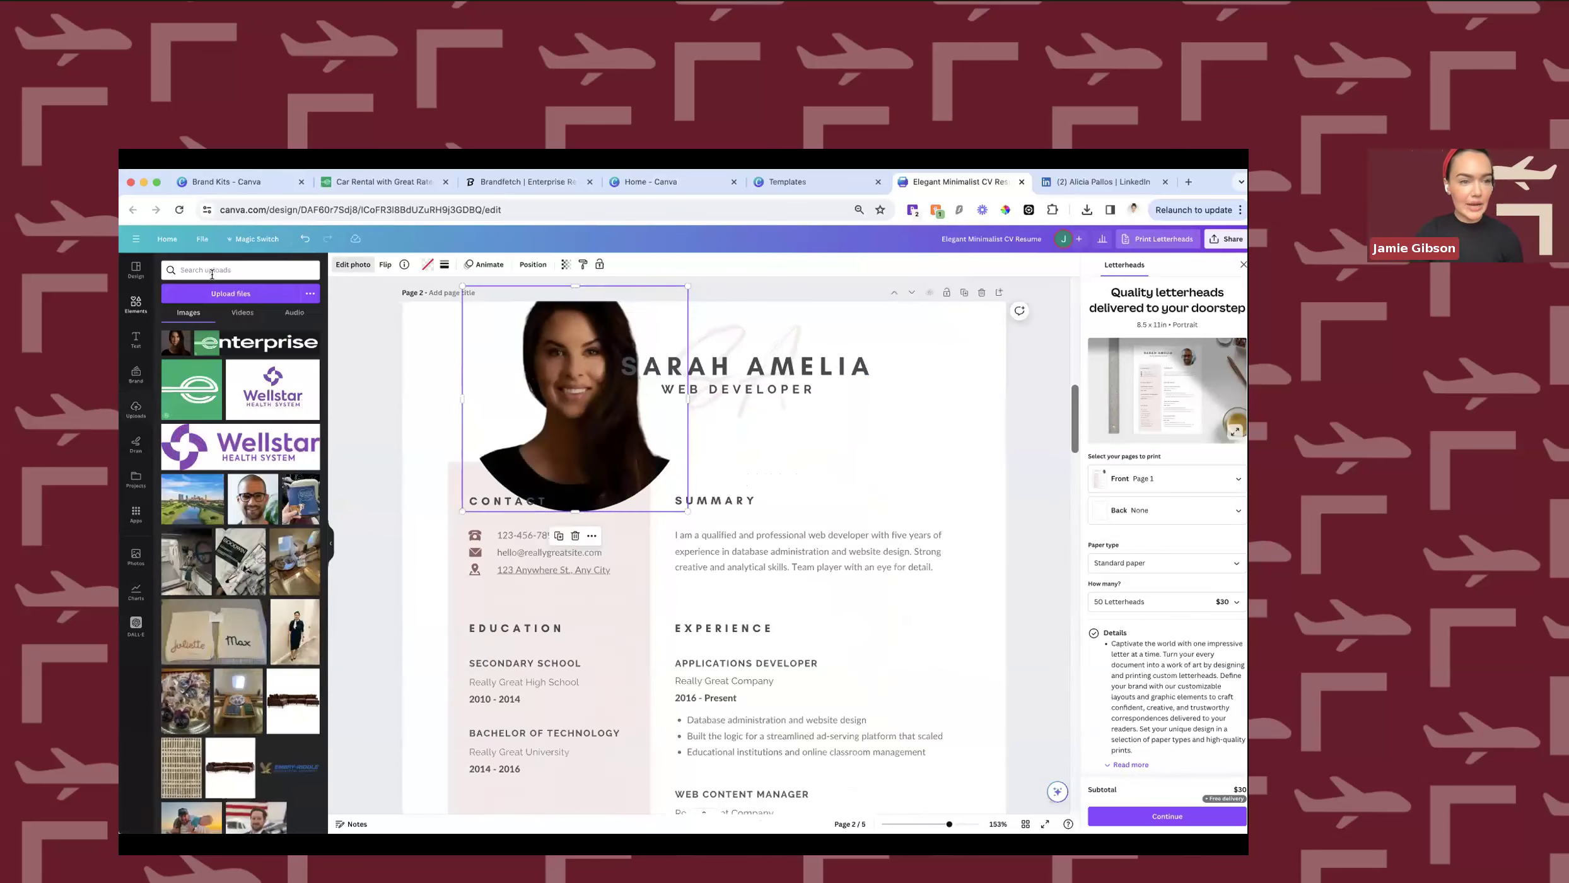
click(227, 270)
text(circle outline)
key(Return)
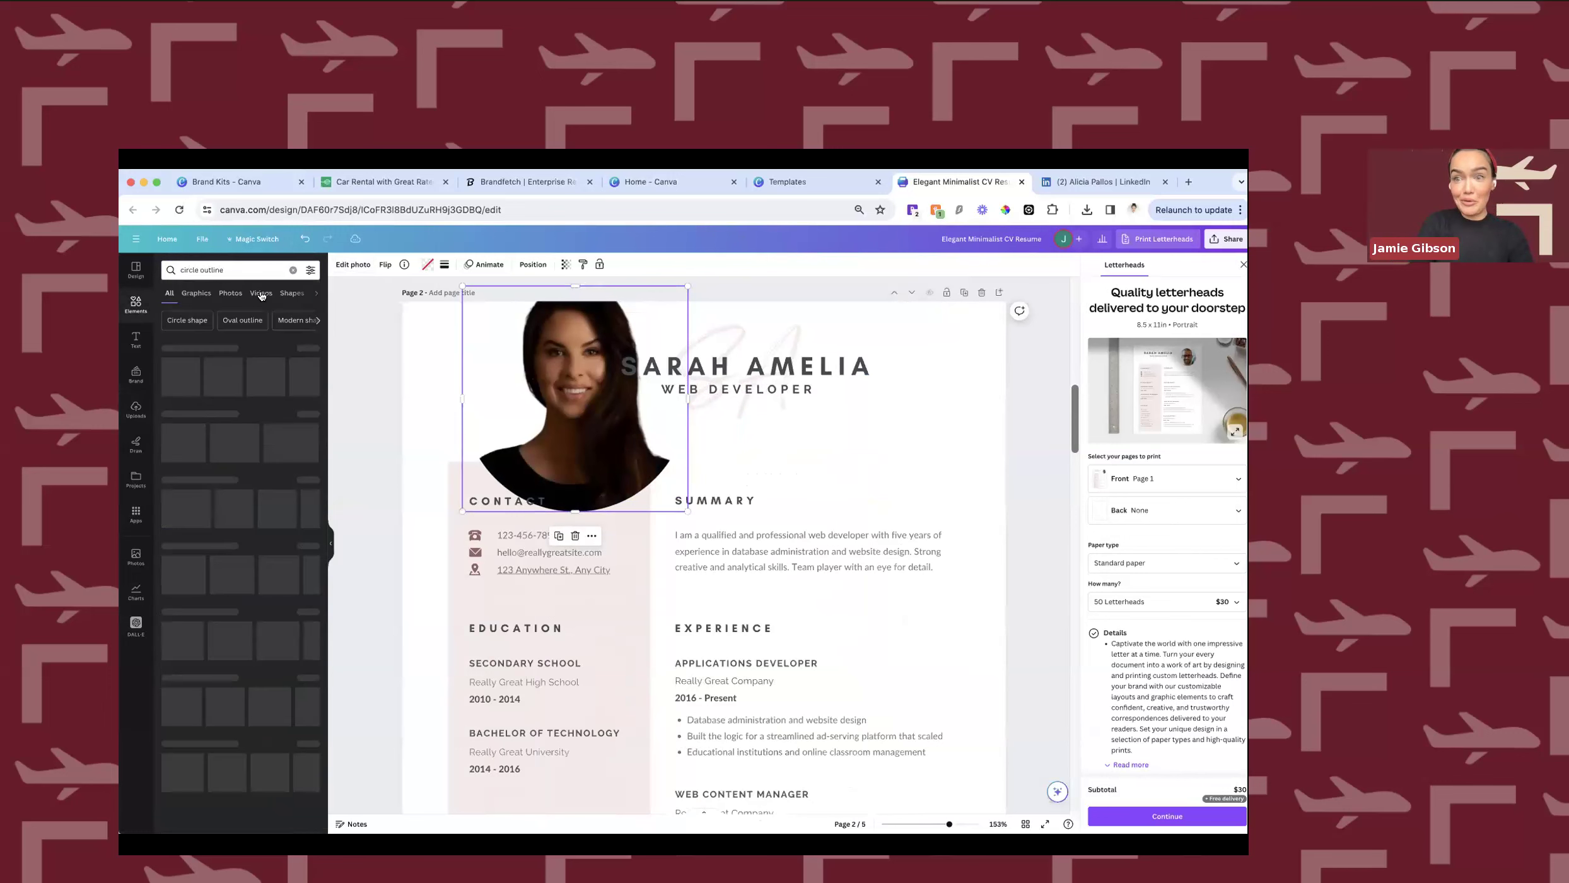
click(175, 377)
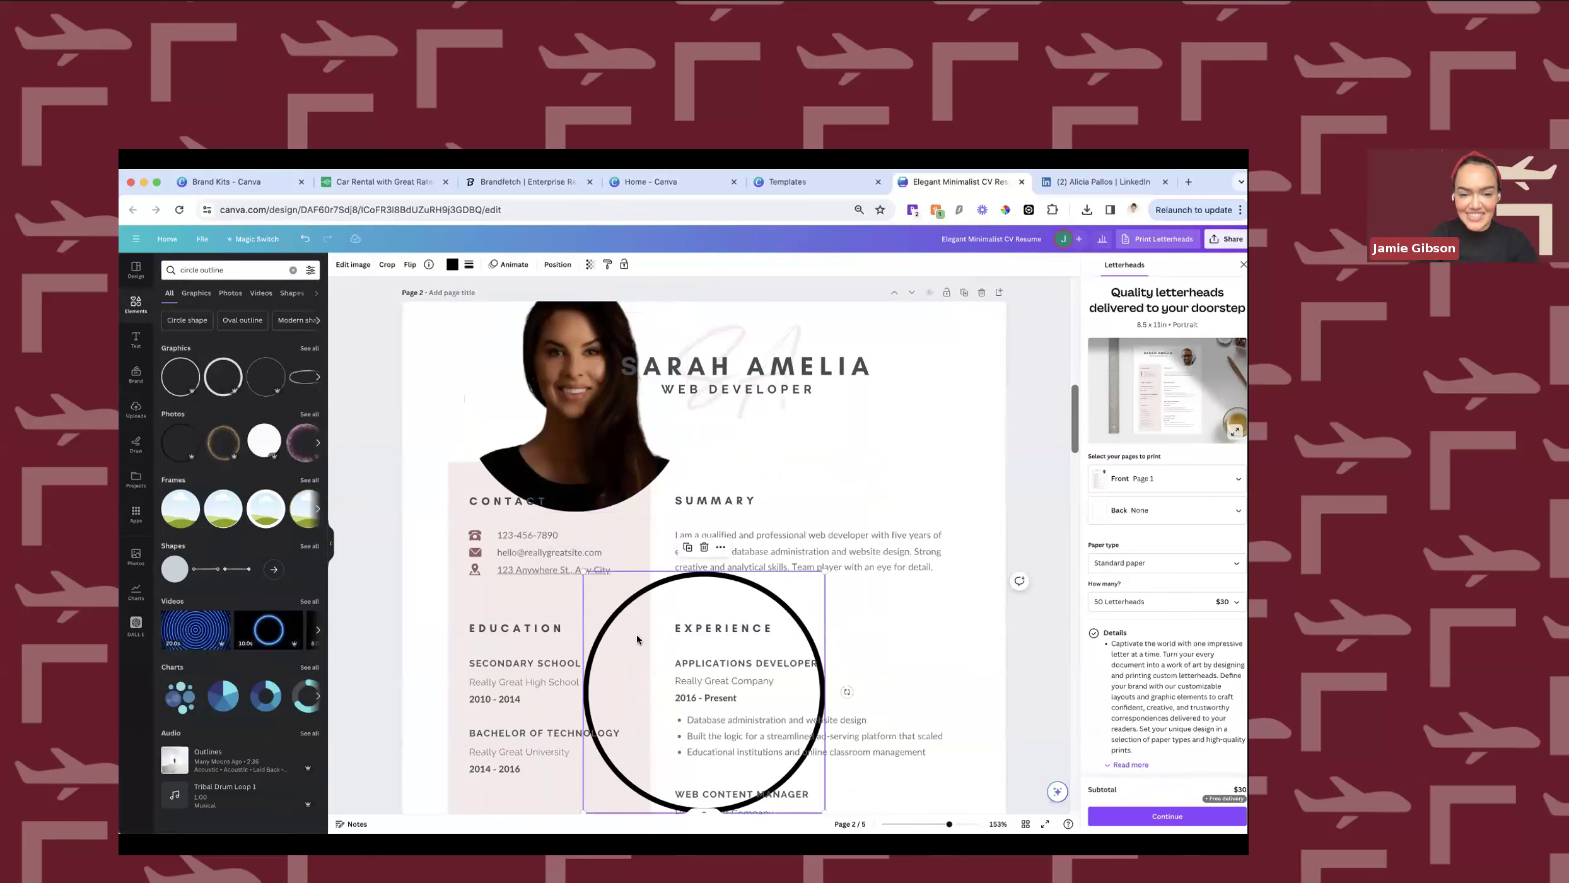
drag(654, 616, 905, 394)
Shrink the cut-out portrait and fit it centred inside the black circle outline.
click(526, 346)
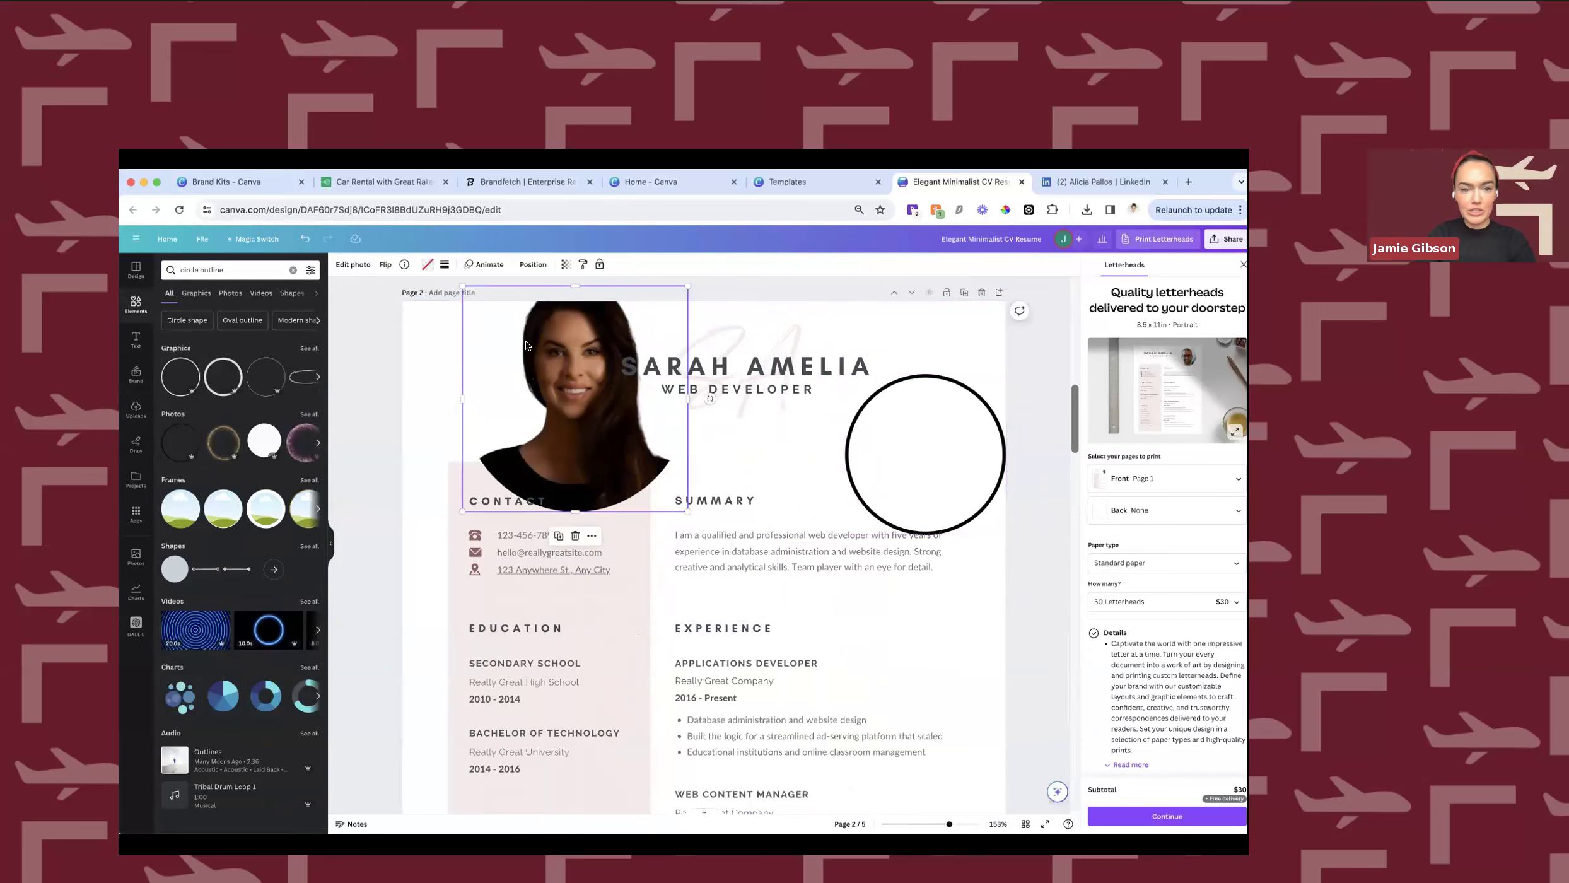
drag(462, 286, 527, 350)
drag(587, 444, 910, 476)
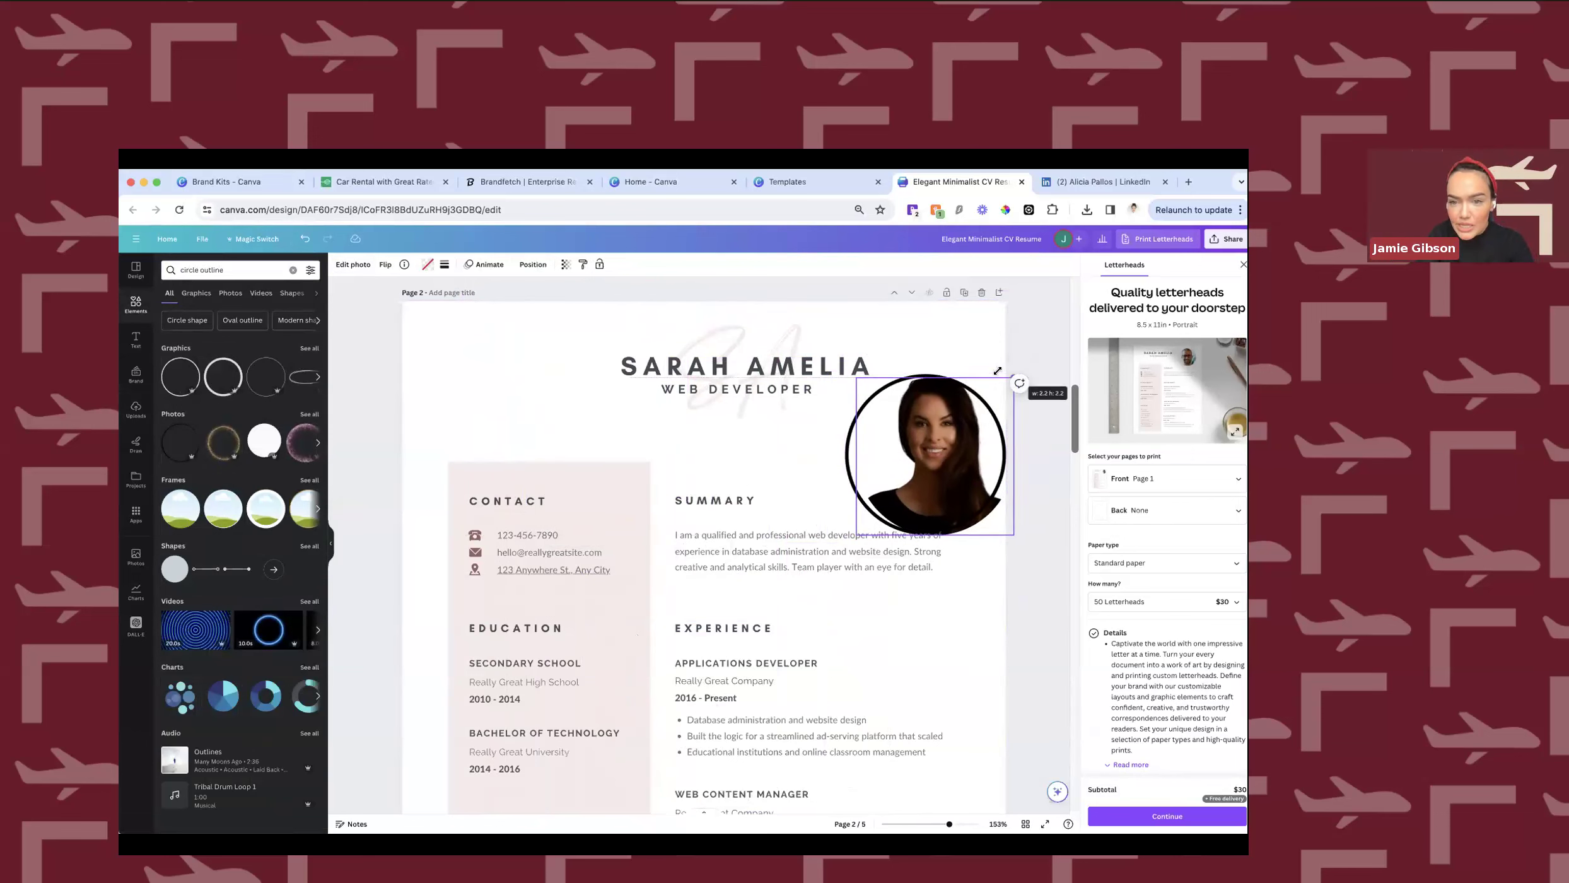
drag(940, 426, 935, 426)
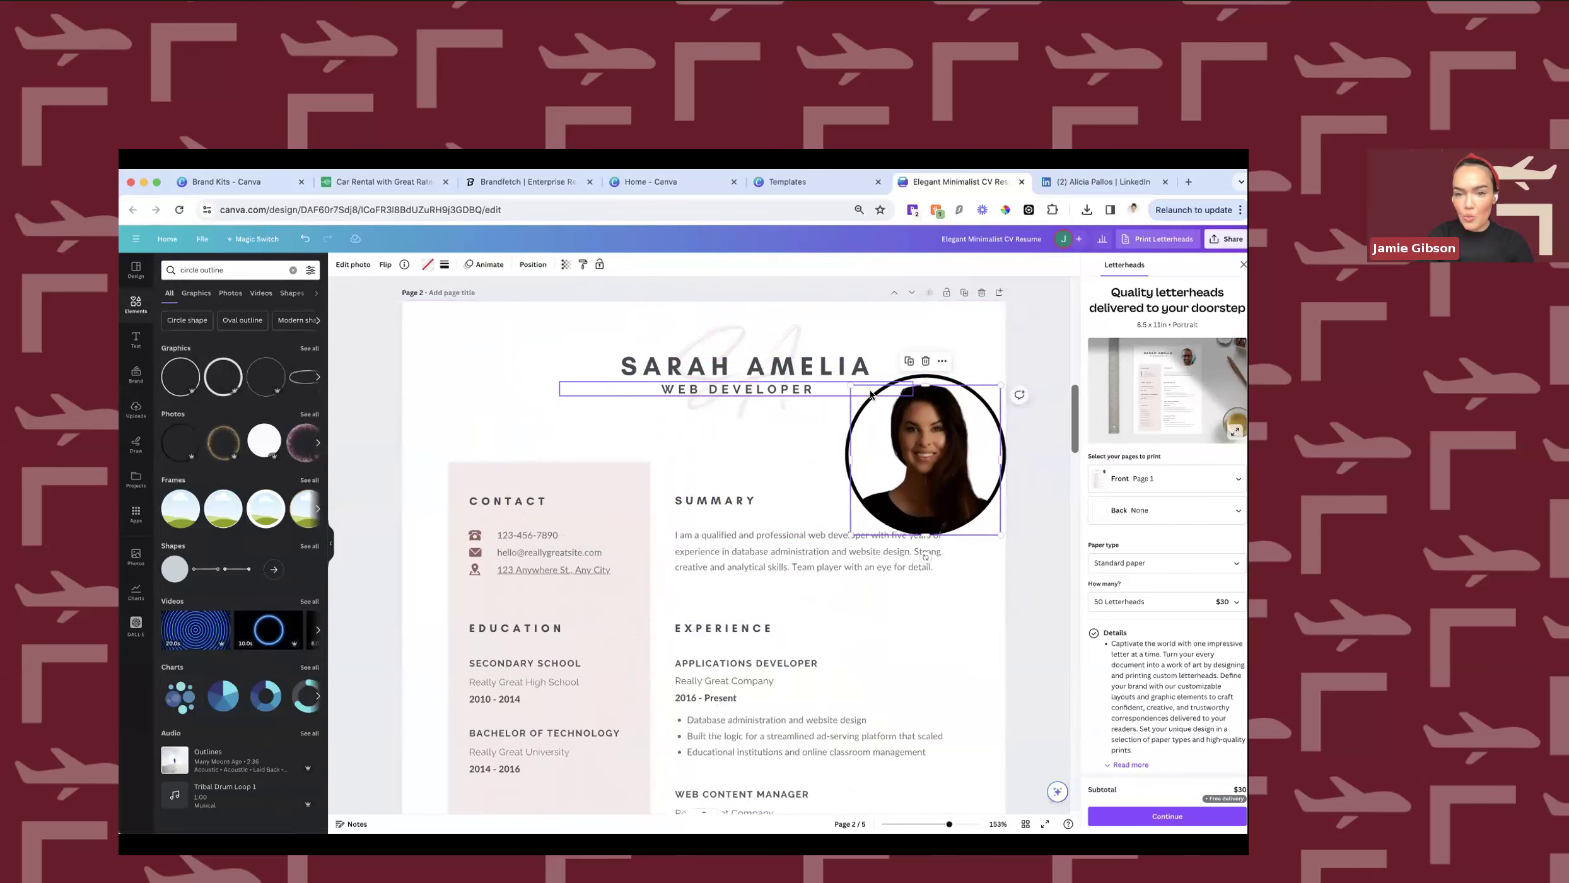
drag(847, 383, 843, 377)
drag(912, 453, 917, 450)
click(765, 481)
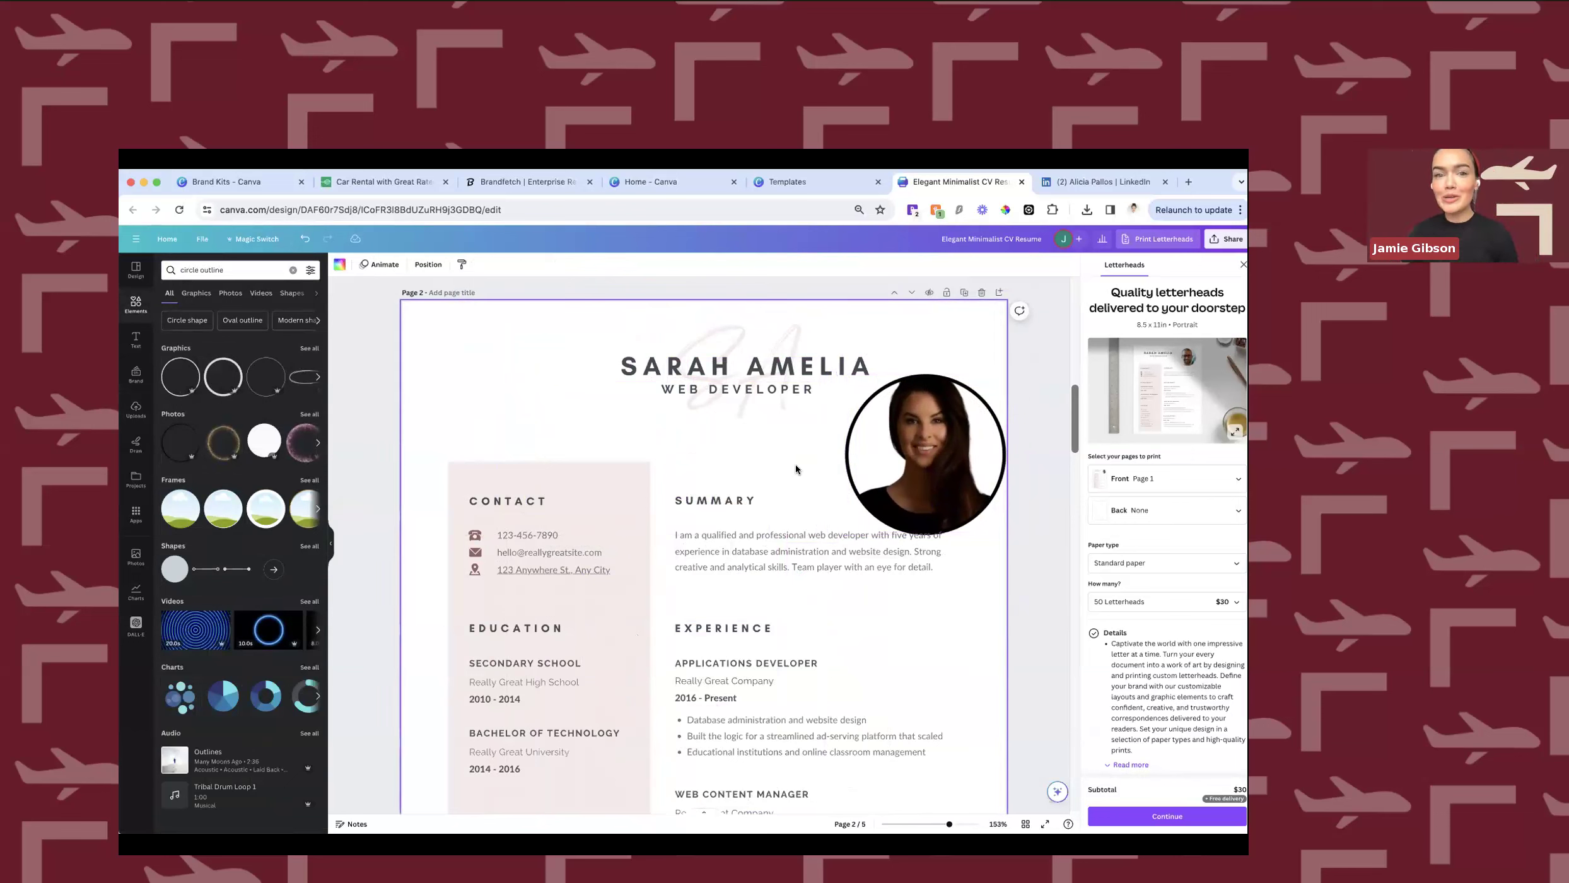
Group the portrait with its outline and place it, slightly reduced, above the contact column beside the name.
drag(805, 453, 909, 395)
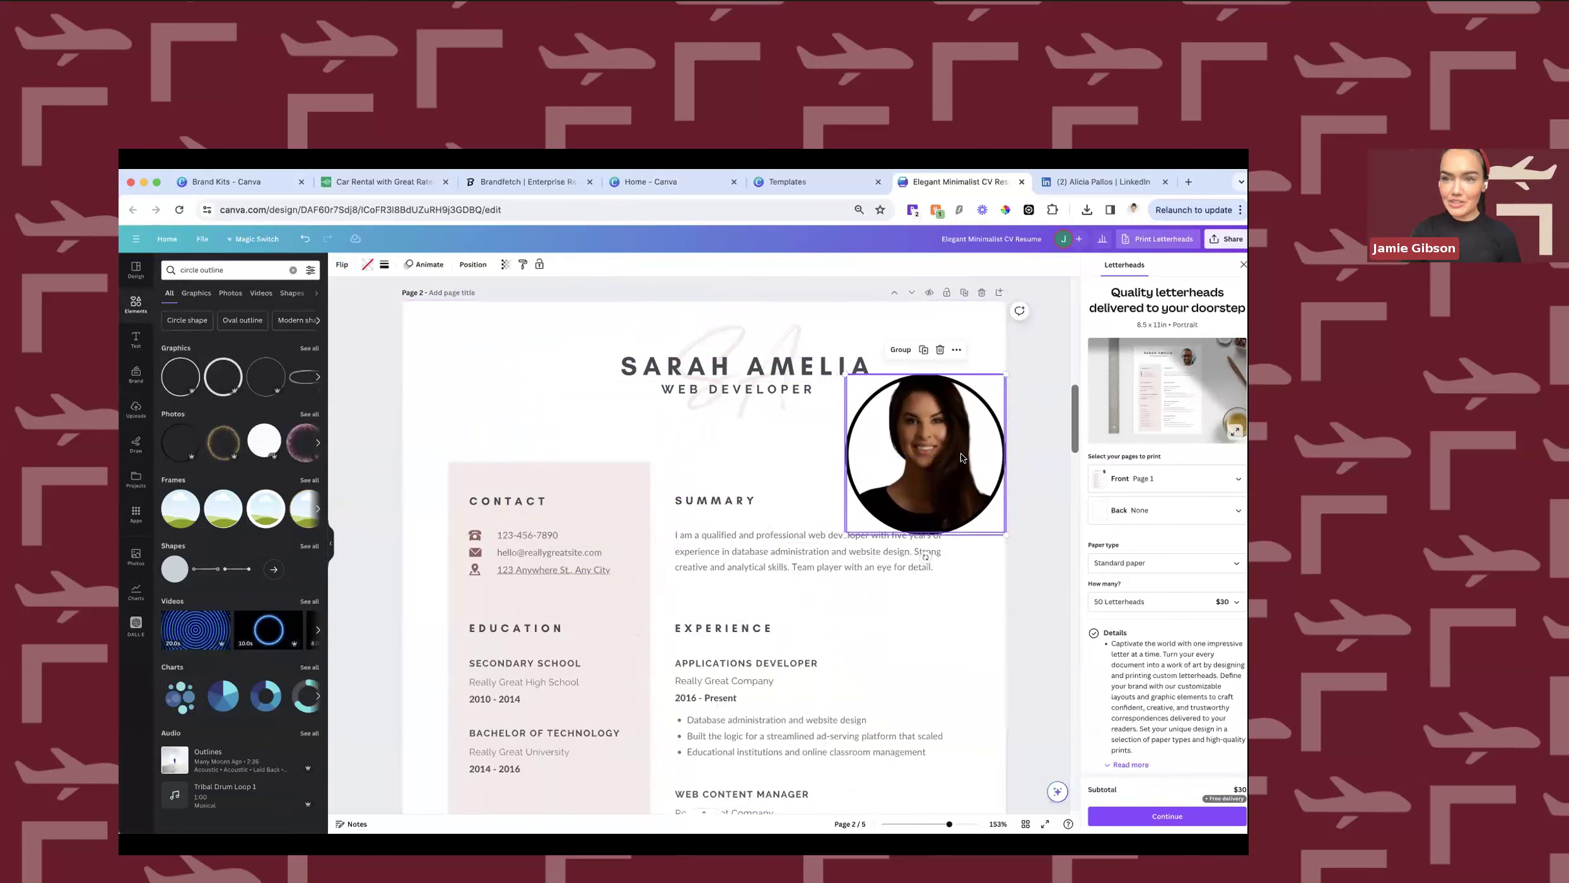
drag(934, 469, 516, 397)
drag(588, 300, 546, 355)
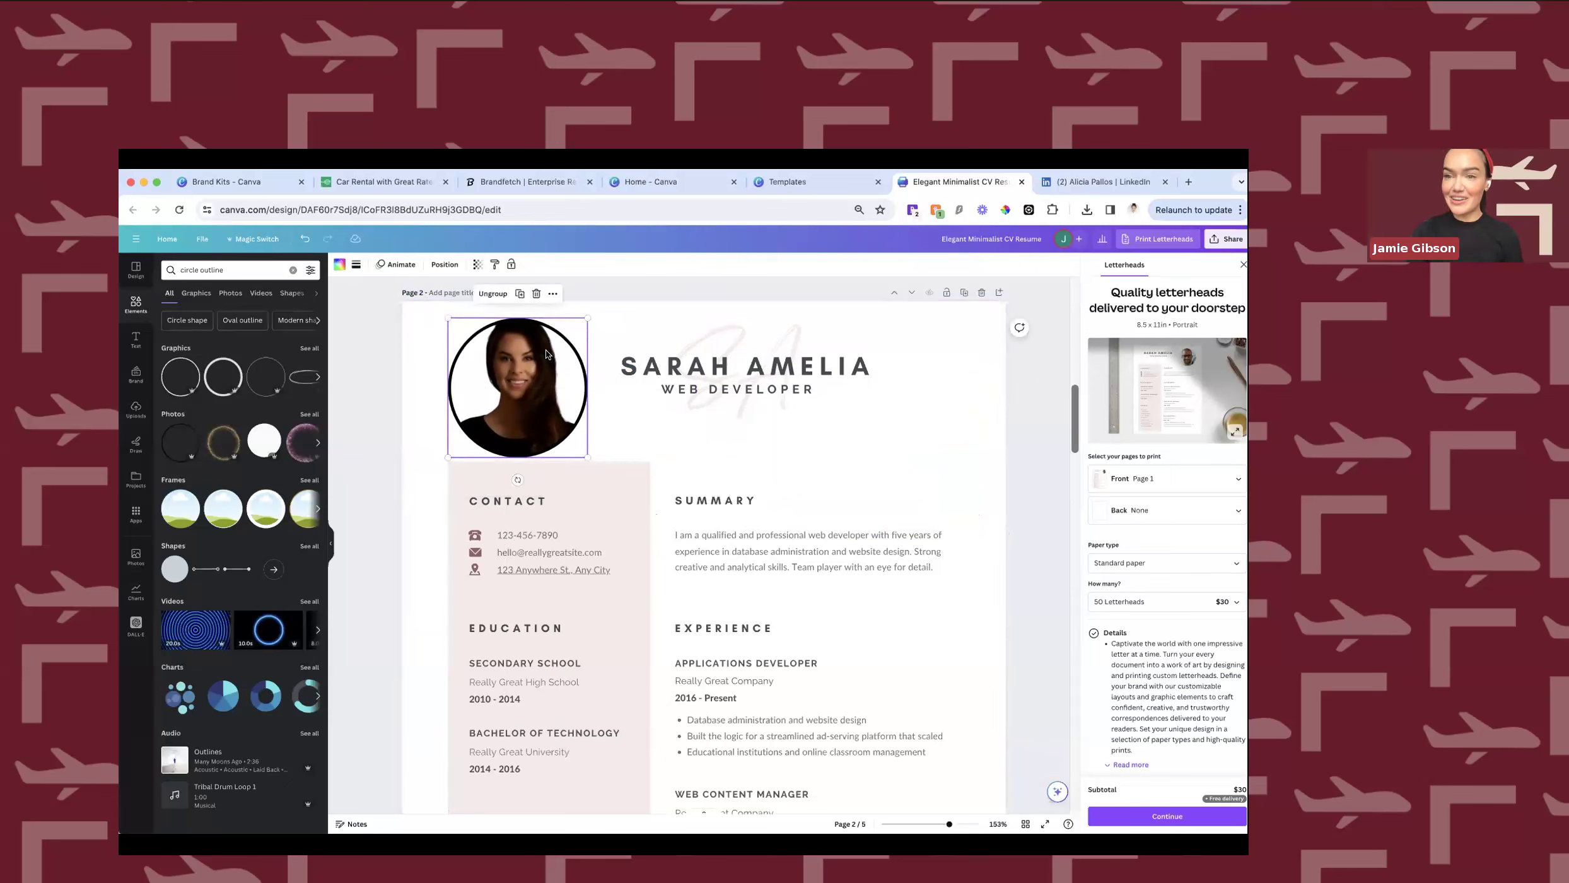
Add the white circle photo to page 2 and scale and position it over the portrait to match the black outline.
click(264, 442)
drag(463, 434, 632, 613)
drag(646, 714, 482, 360)
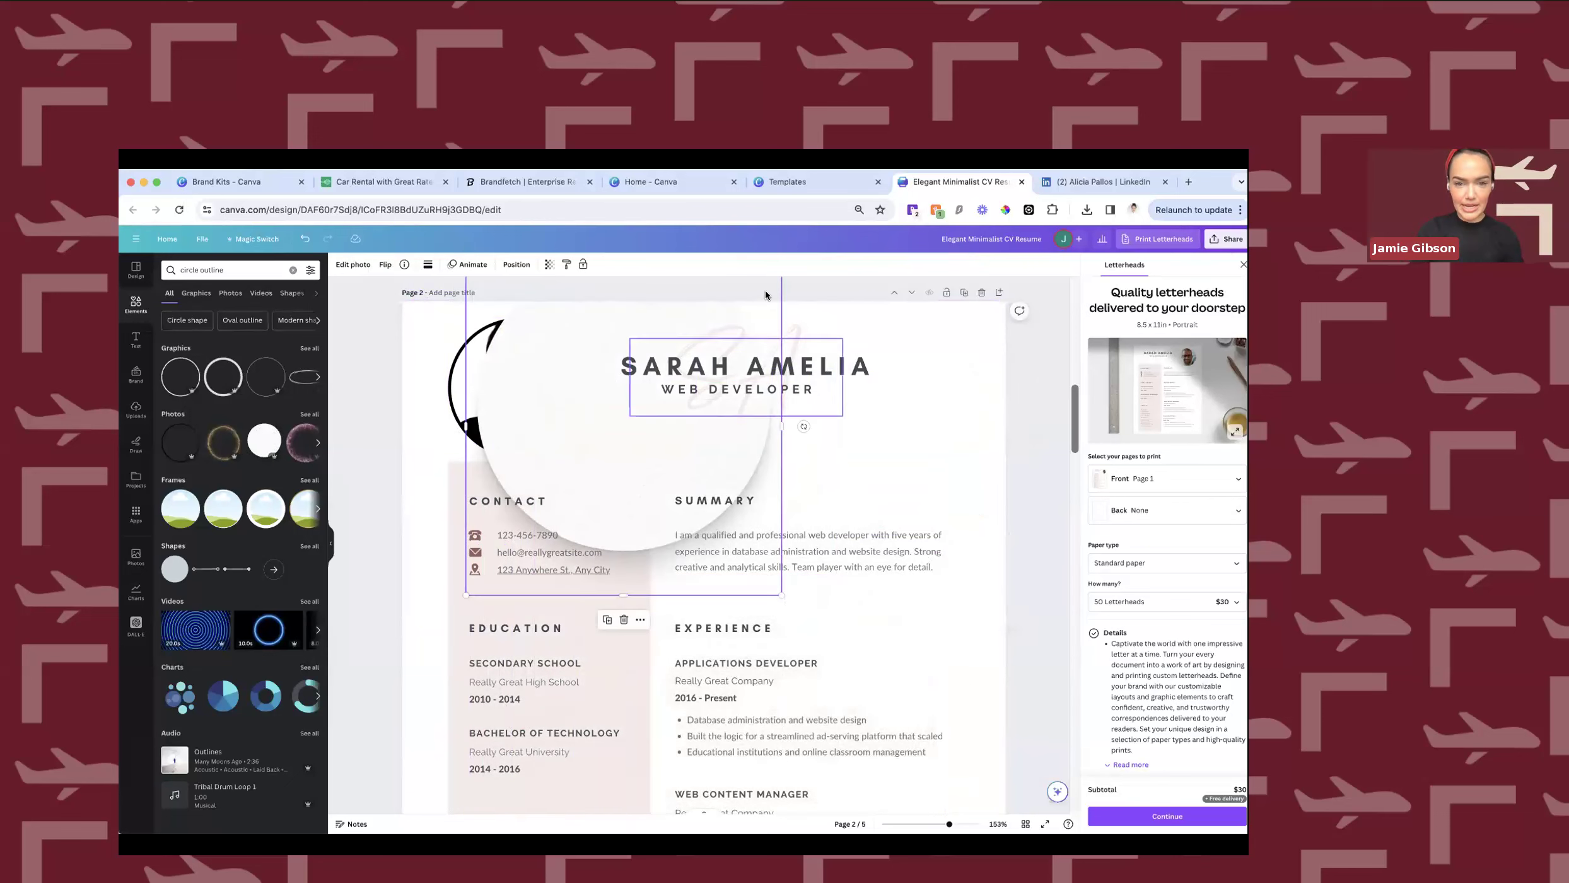
drag(742, 315, 644, 404)
drag(592, 410, 577, 293)
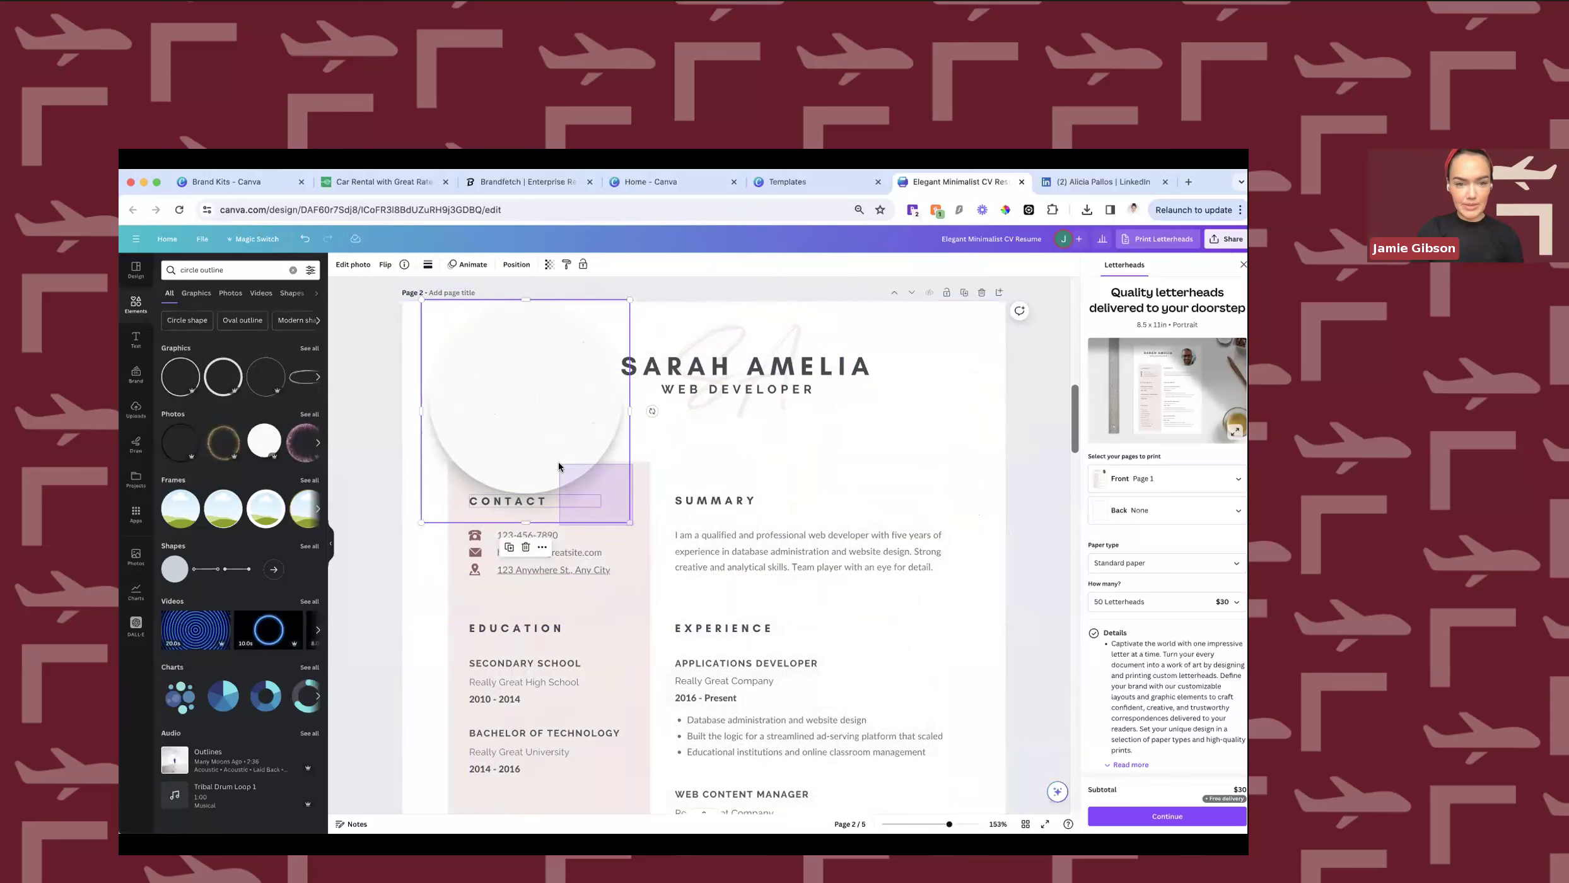
click(654, 525)
click(596, 458)
drag(630, 523, 570, 459)
drag(499, 373, 514, 388)
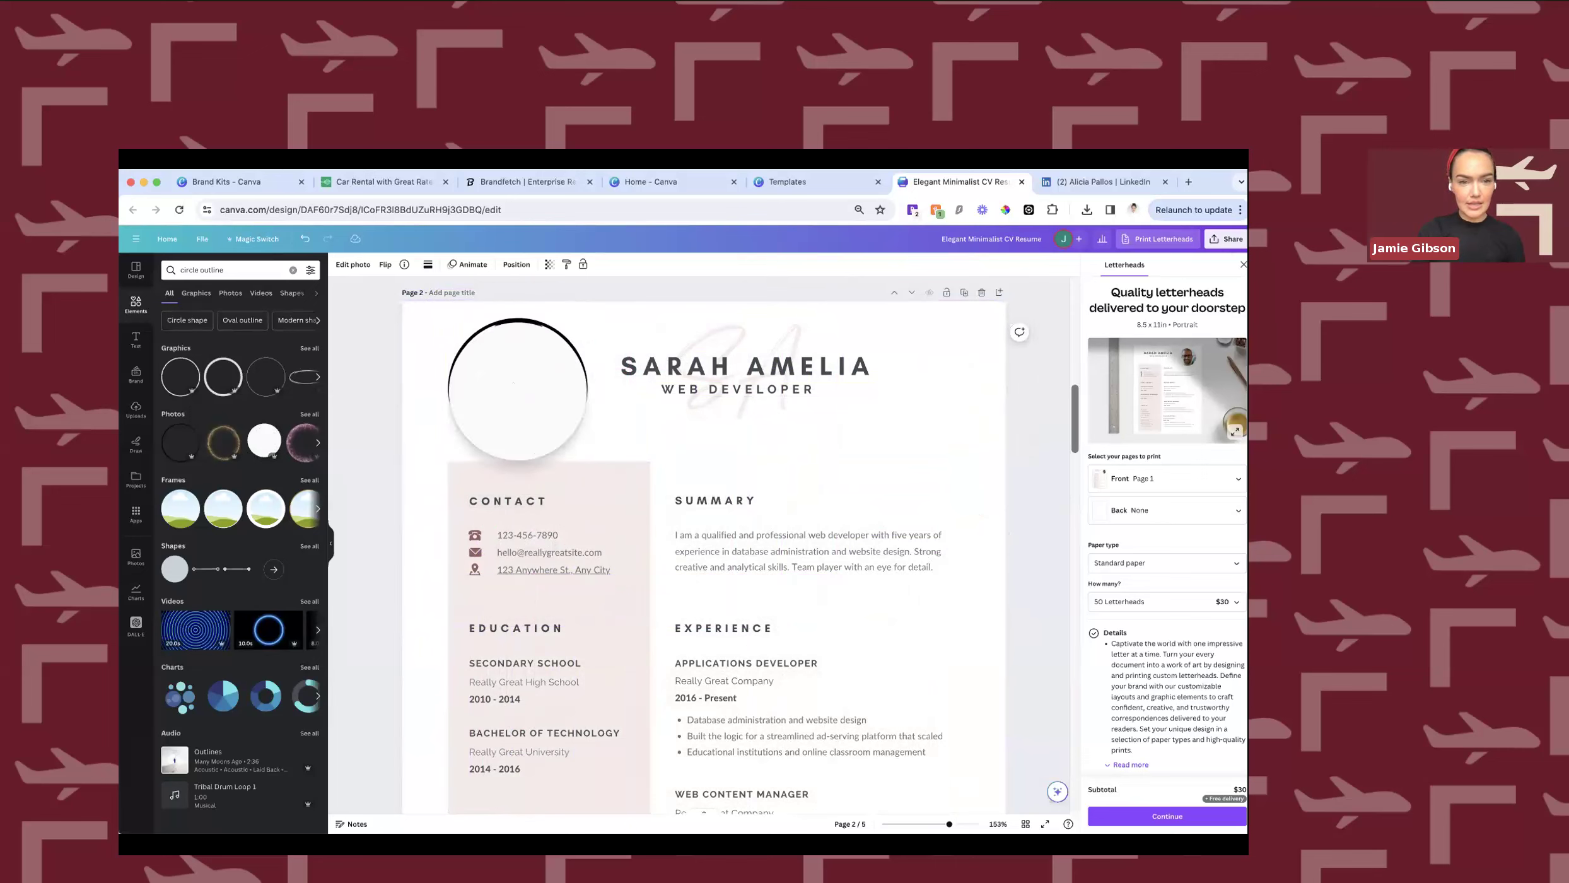
Send the white circle backward so it sits behind the portrait and its outline.
click(513, 388)
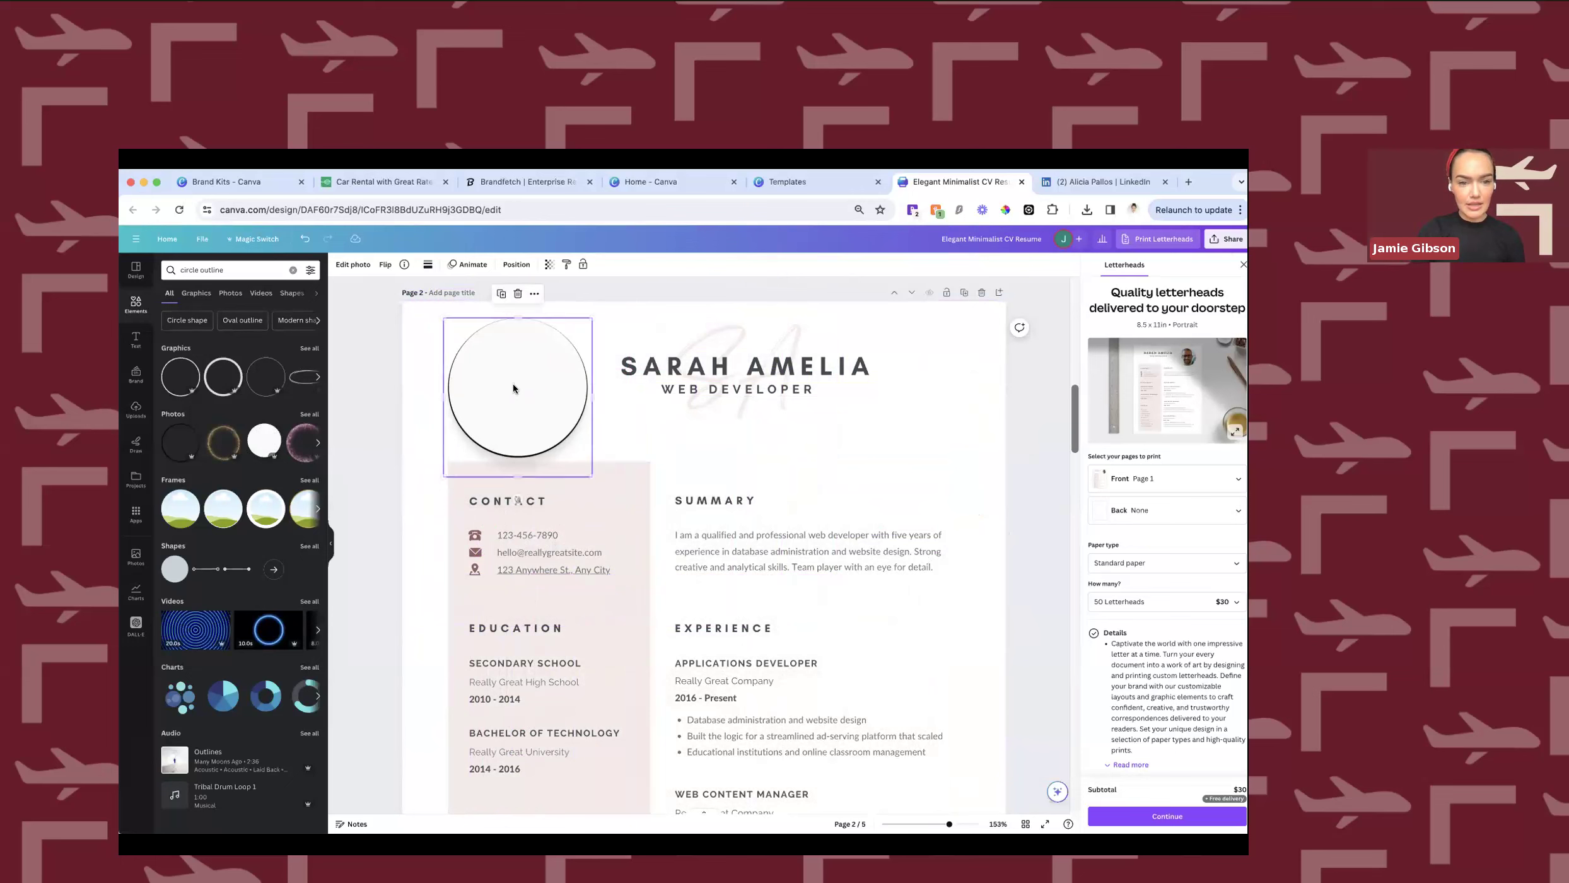
click(516, 264)
click(286, 296)
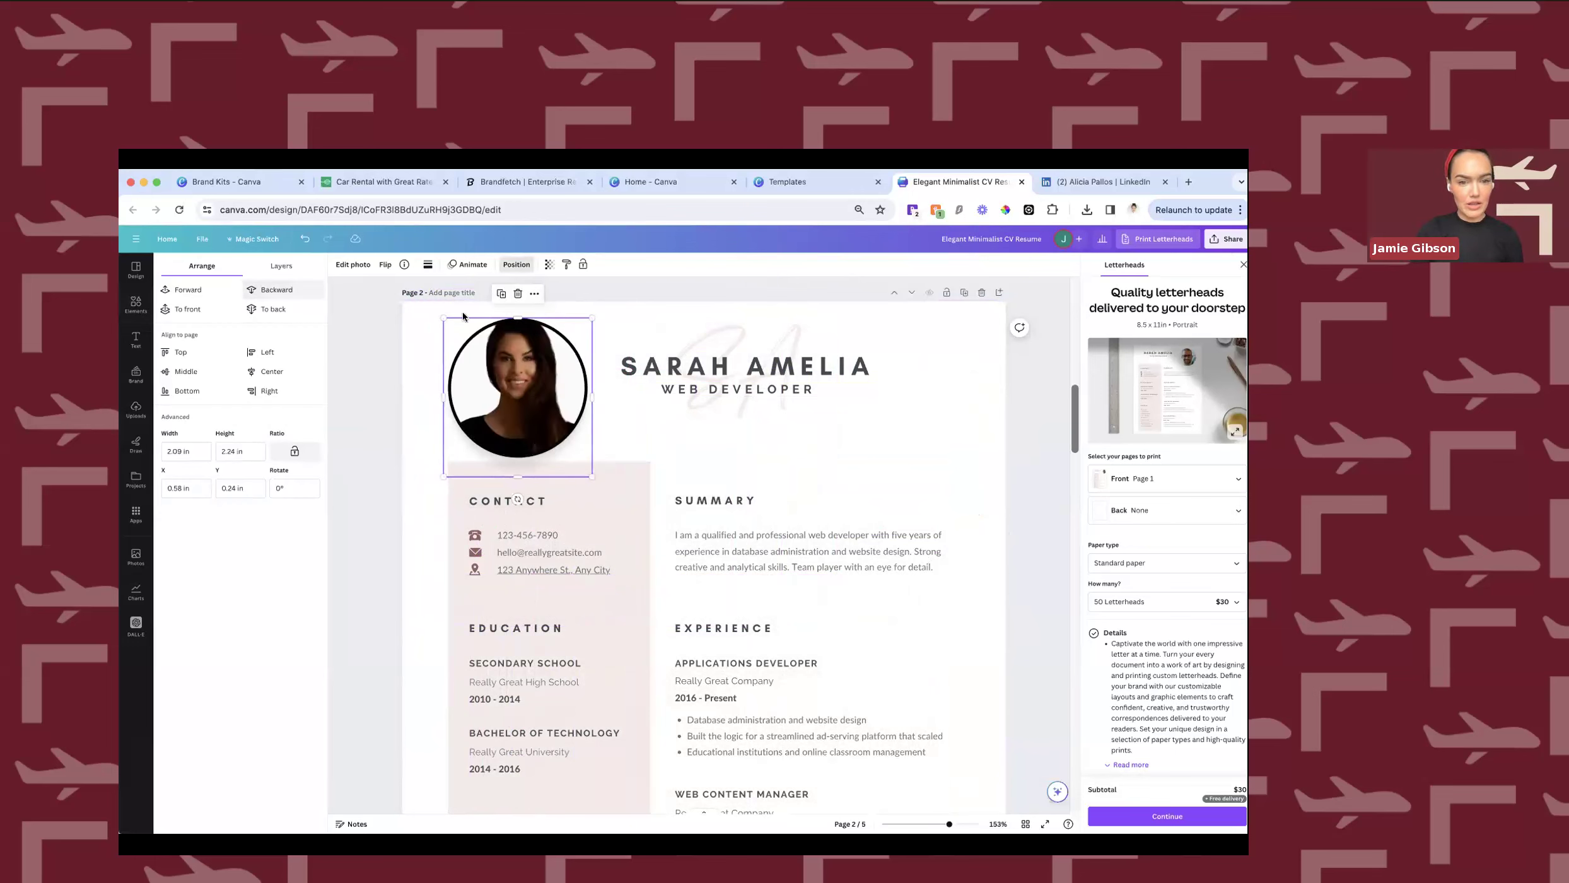
scroll(547, 363, up, 5)
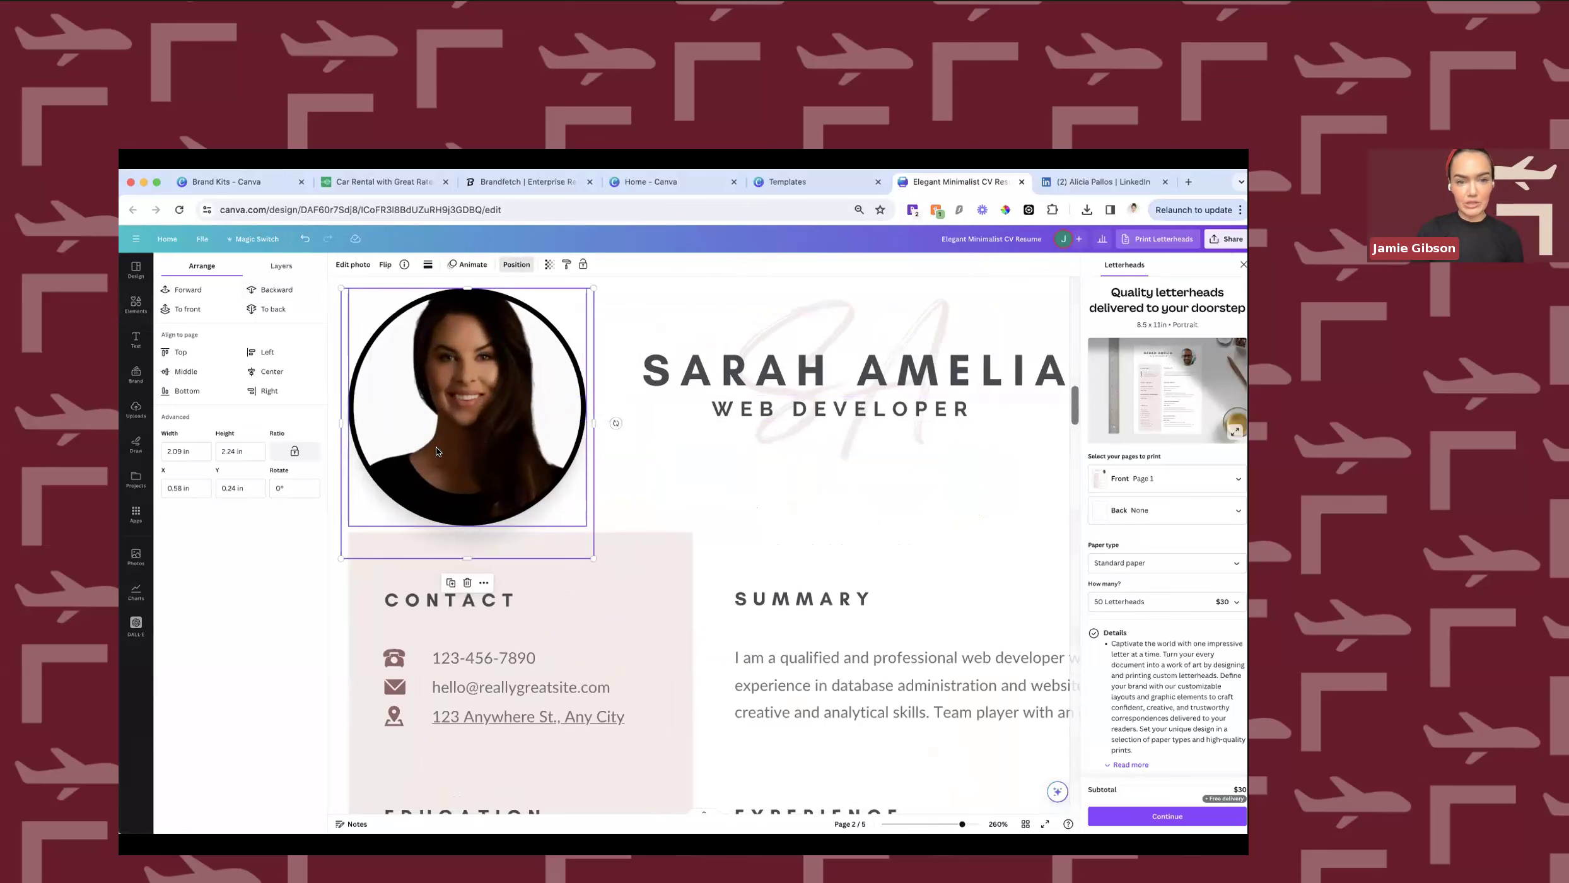
Review the finished portrait and layout on page 2 and view the design's sharing options.
scroll(437, 451, down, 3)
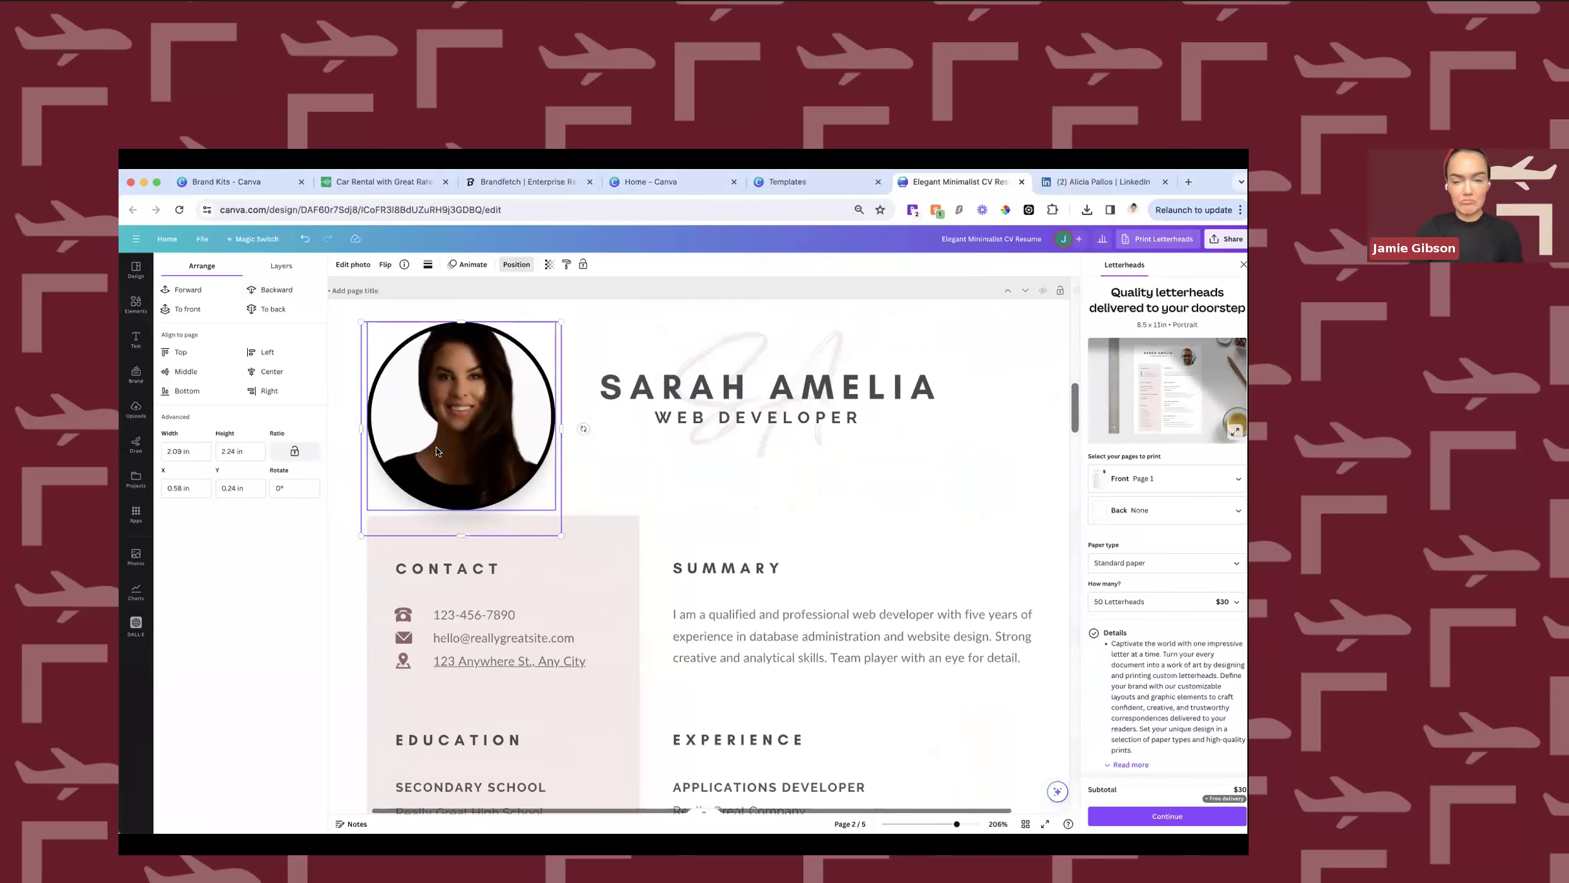
scroll(438, 451, down, 3)
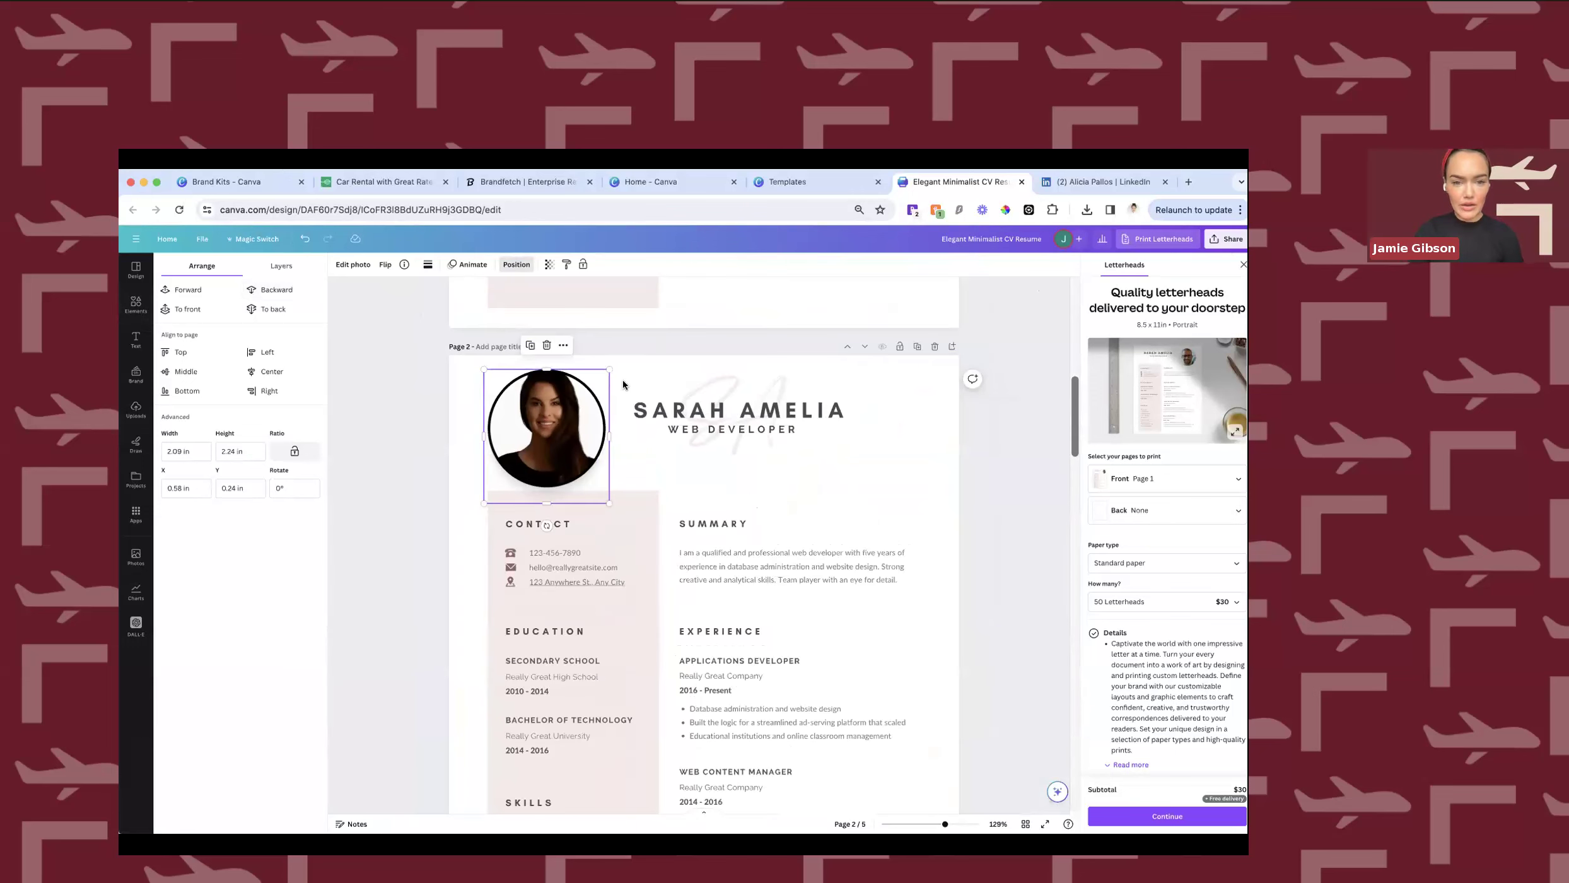
scroll(638, 353, down, 3)
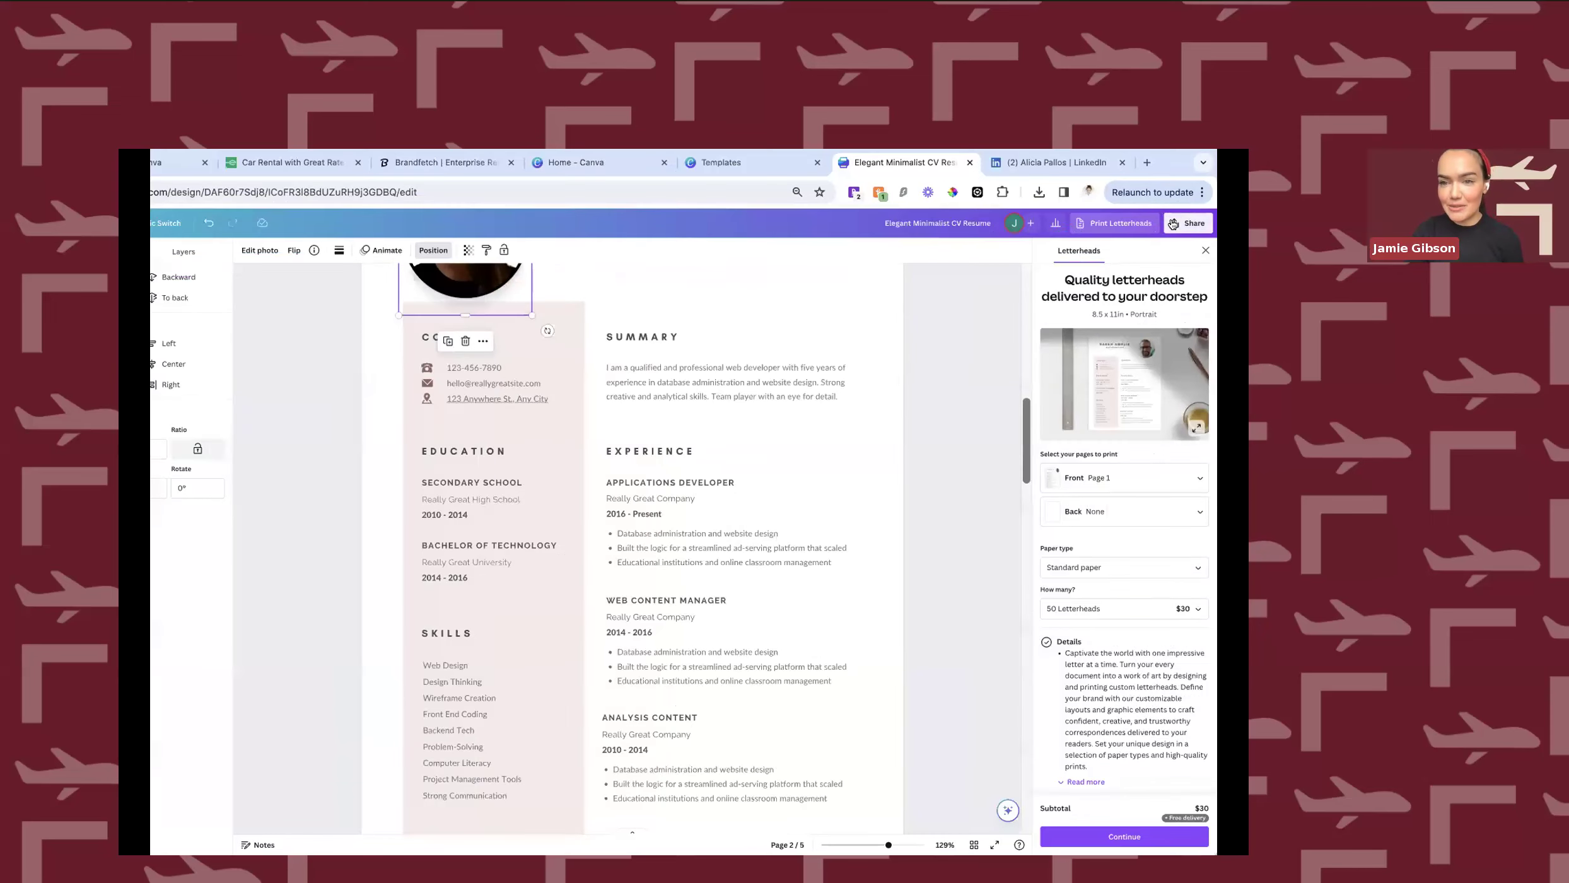
click(1226, 239)
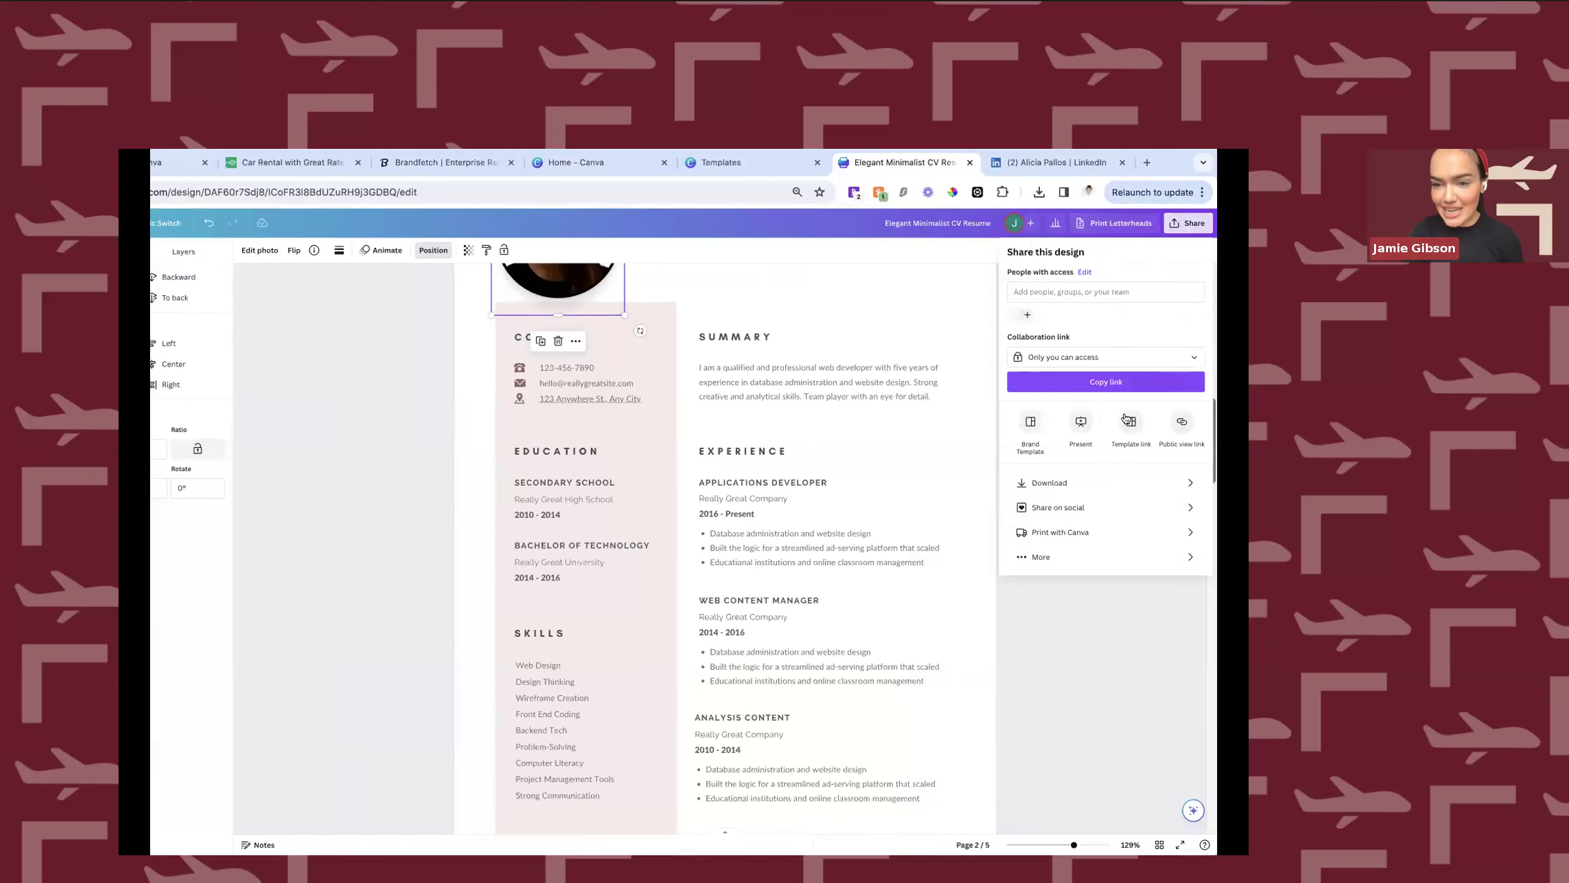
click(968, 449)
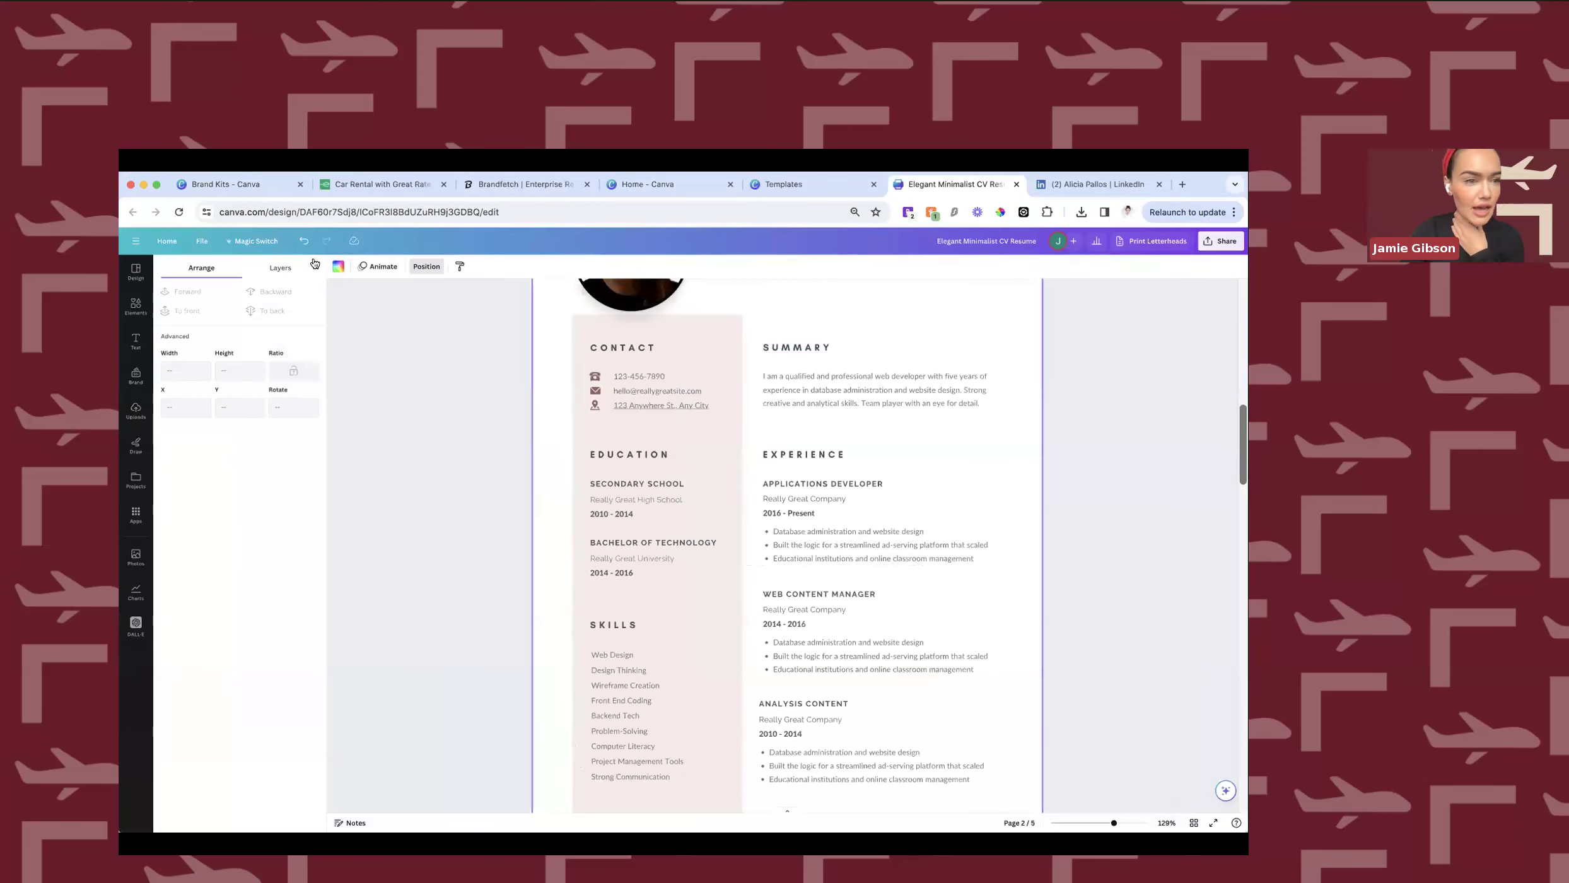
Search the video elements for "plane taking off" and fill page 2 with the clip of an aeroplane wing above the clouds.
click(135, 306)
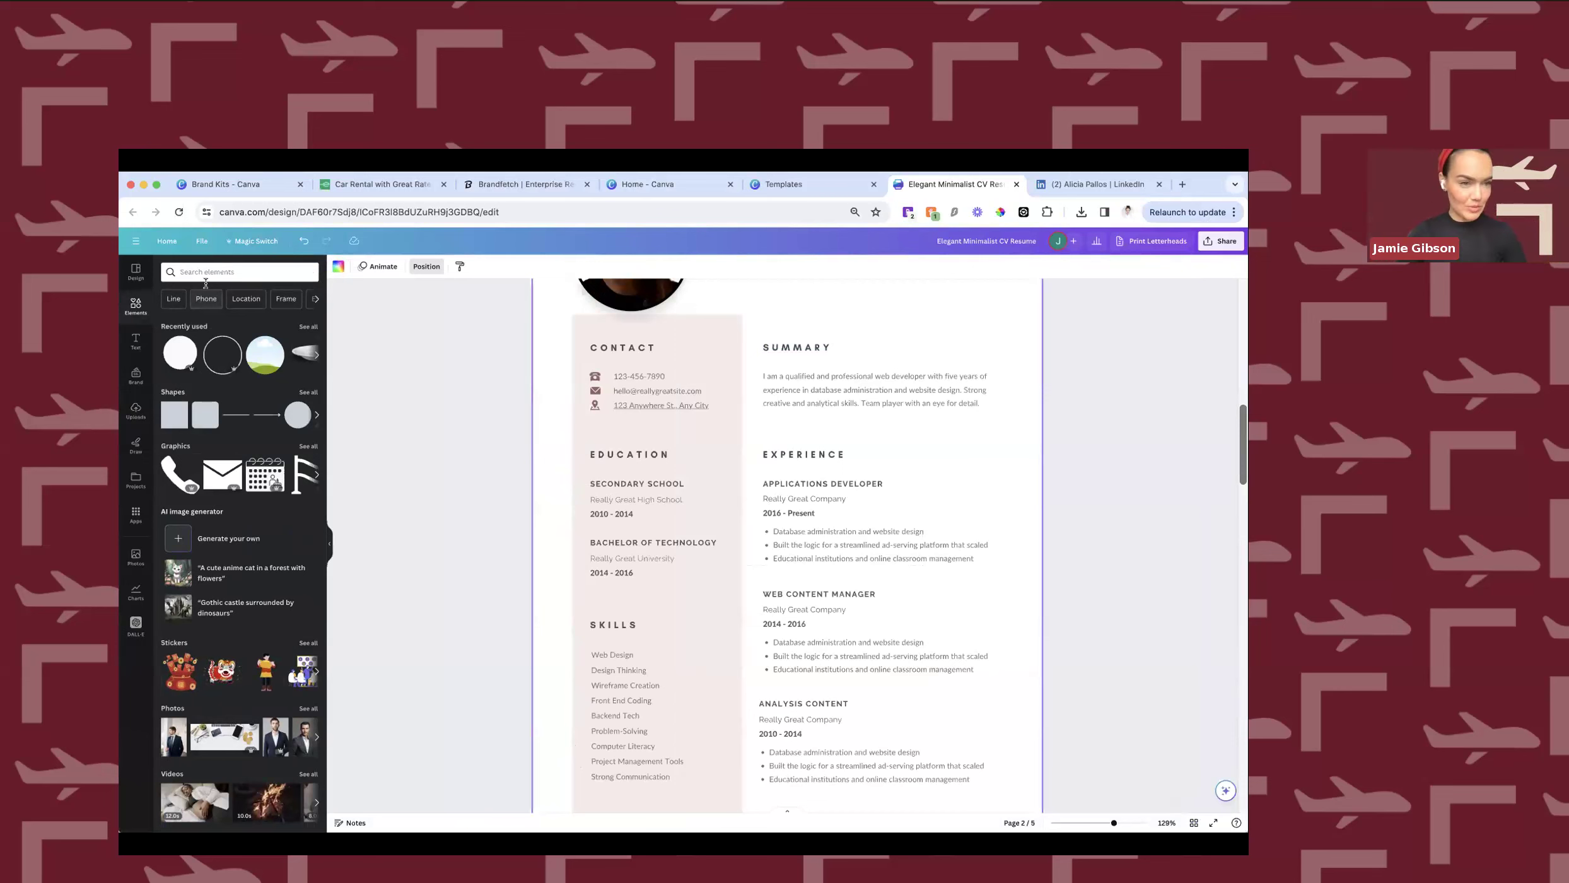
click(240, 272)
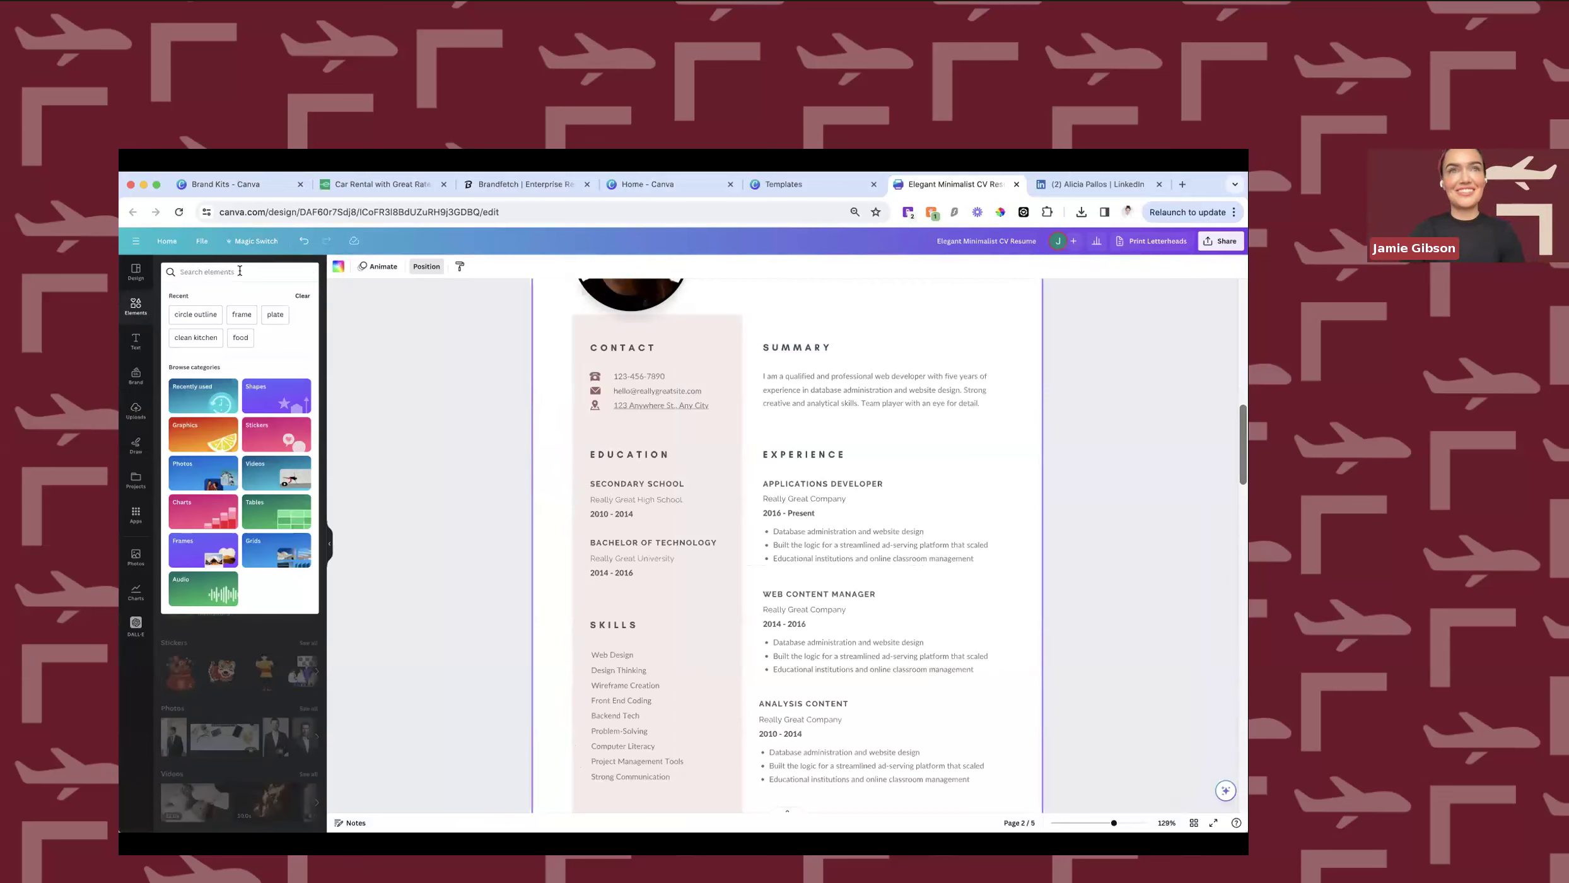
text(plane taking off)
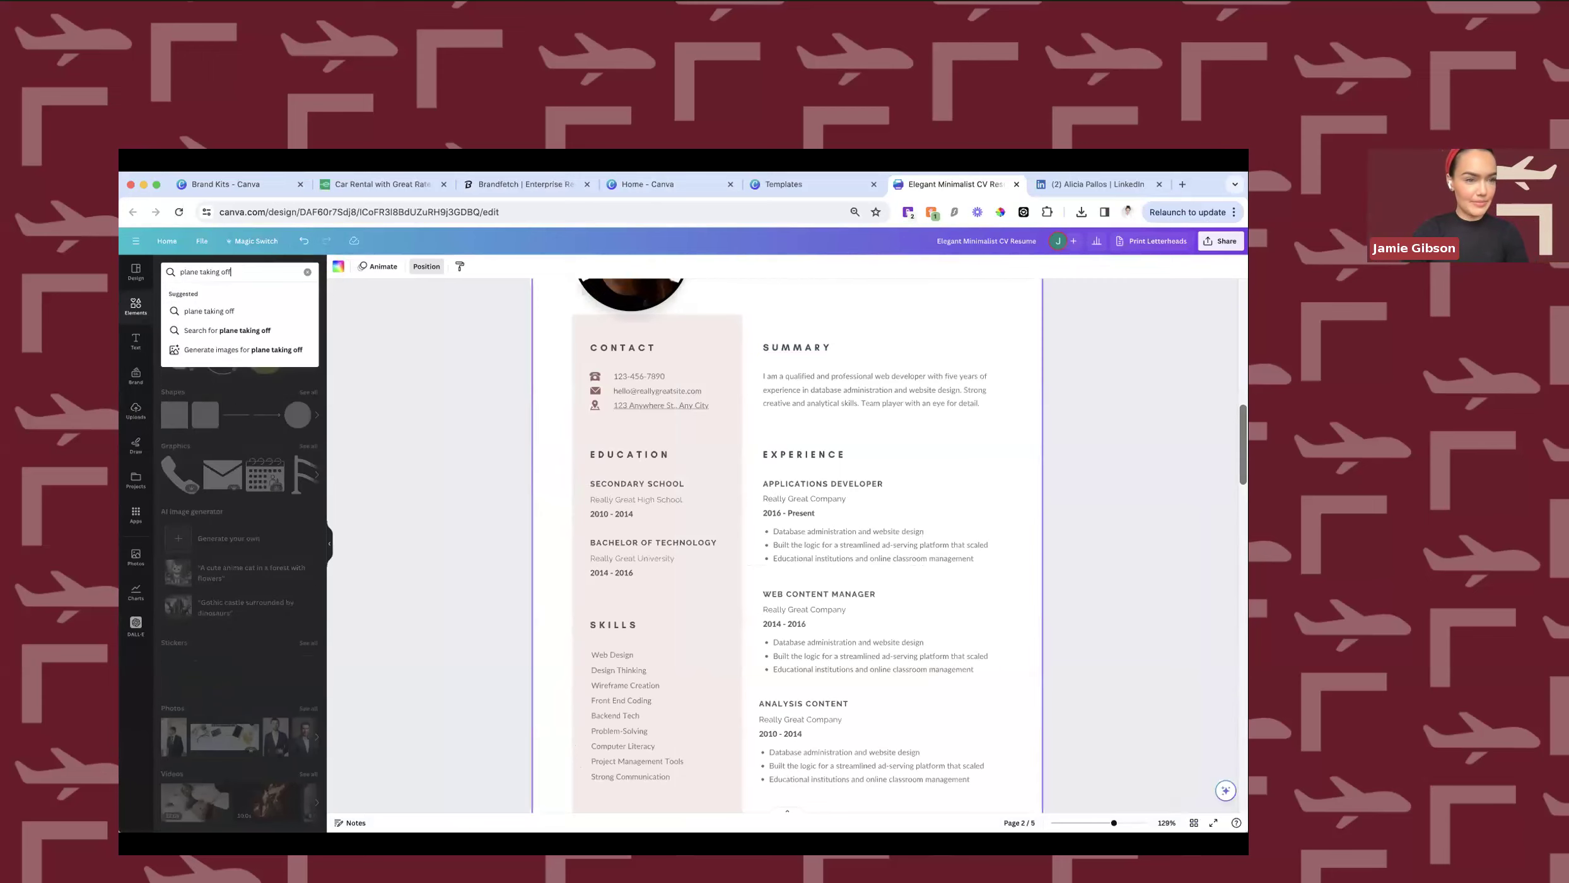
key(Return)
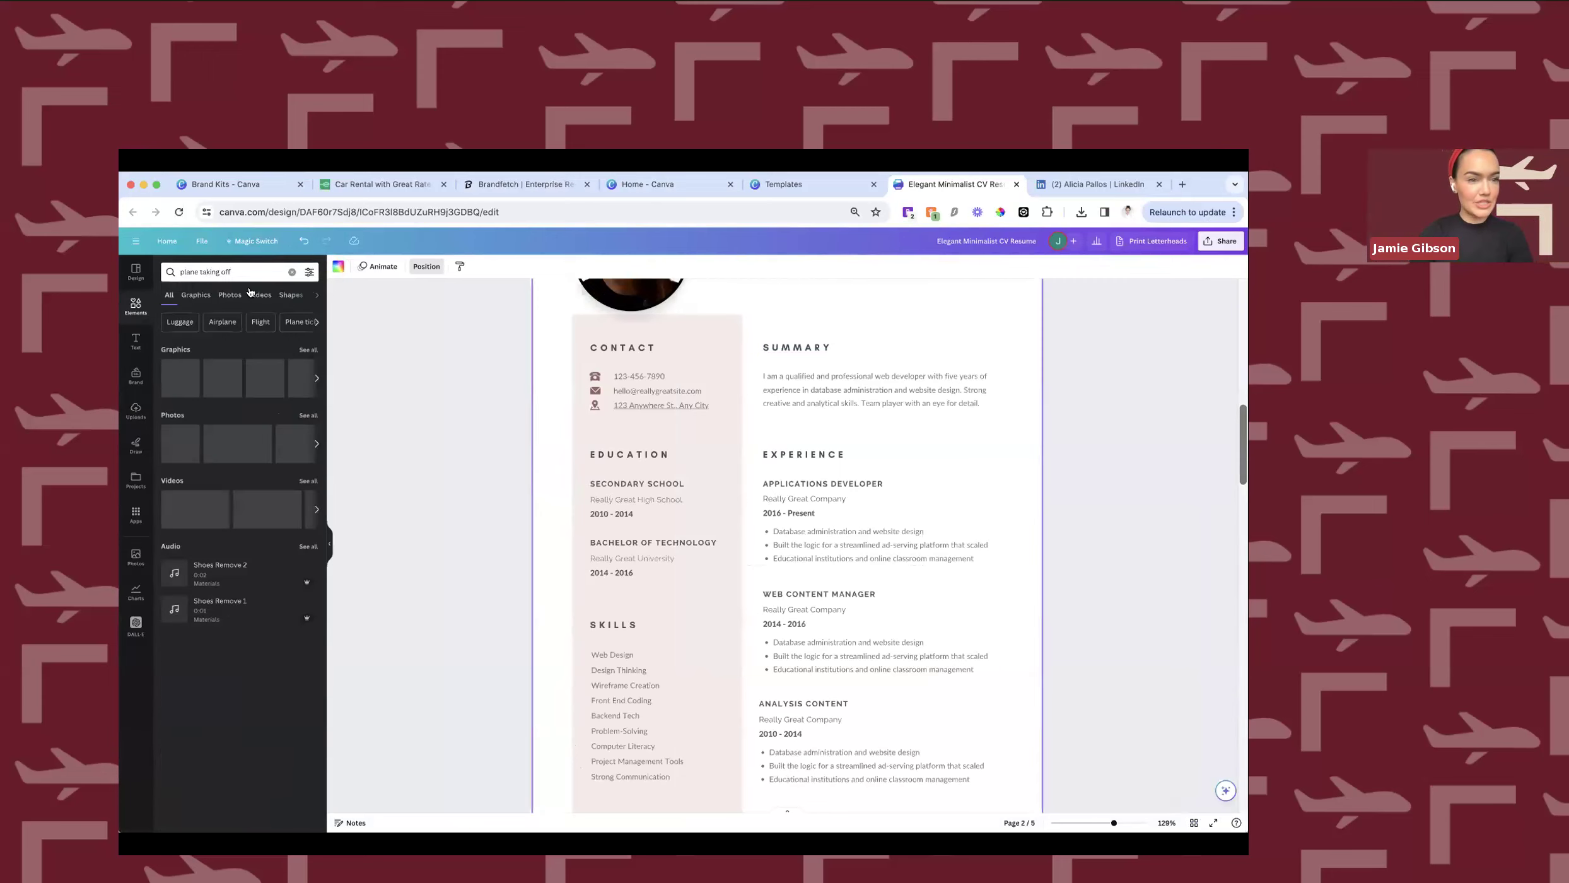
click(260, 296)
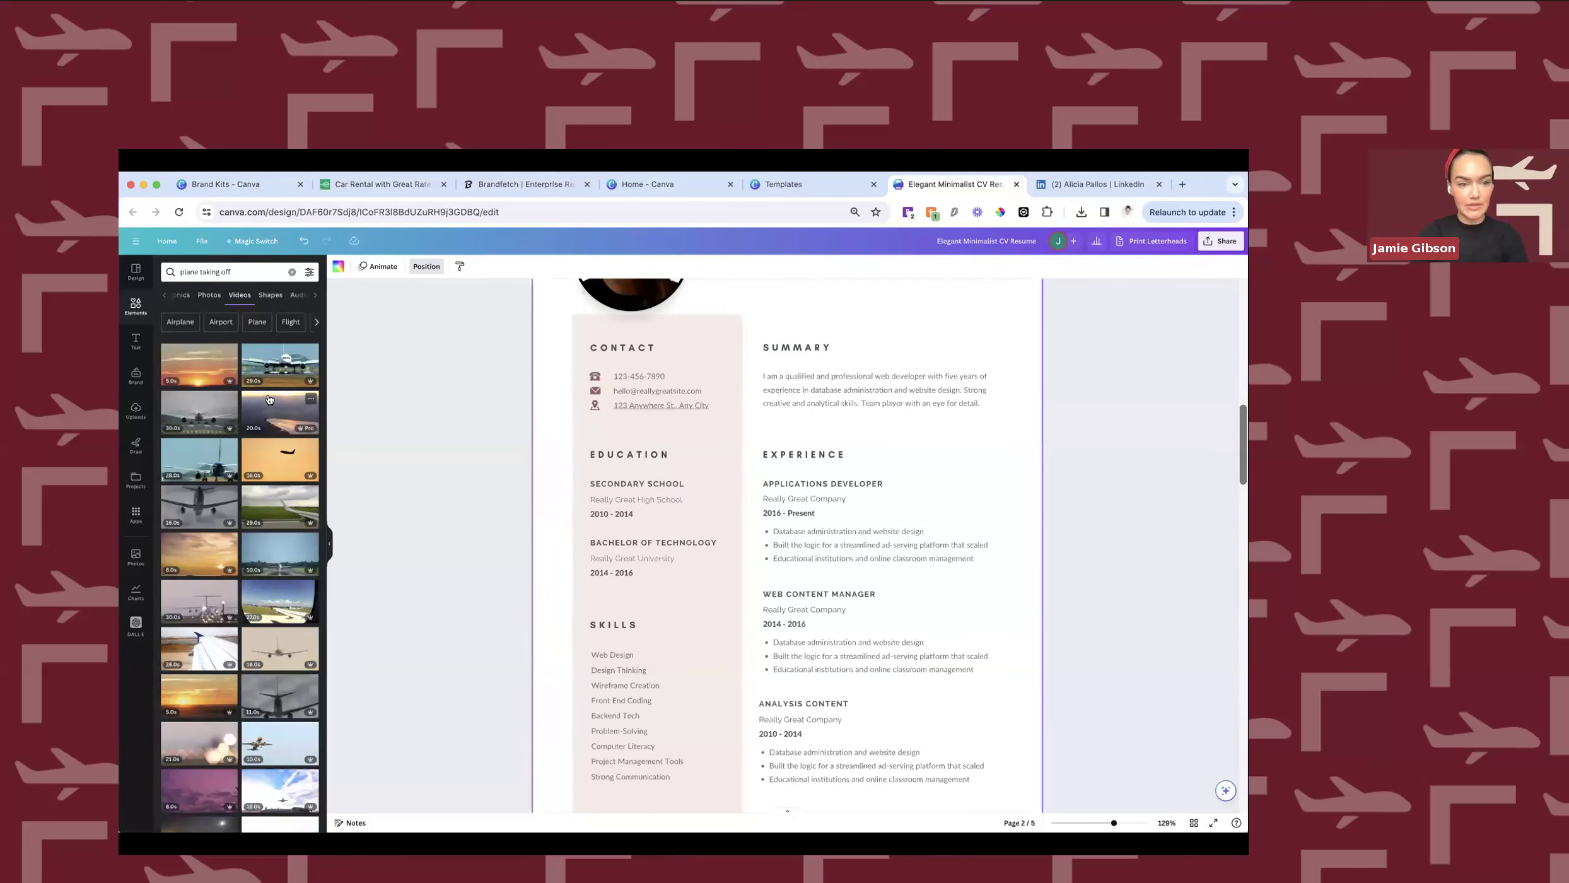
drag(272, 414, 539, 318)
scroll(656, 434, down, 5)
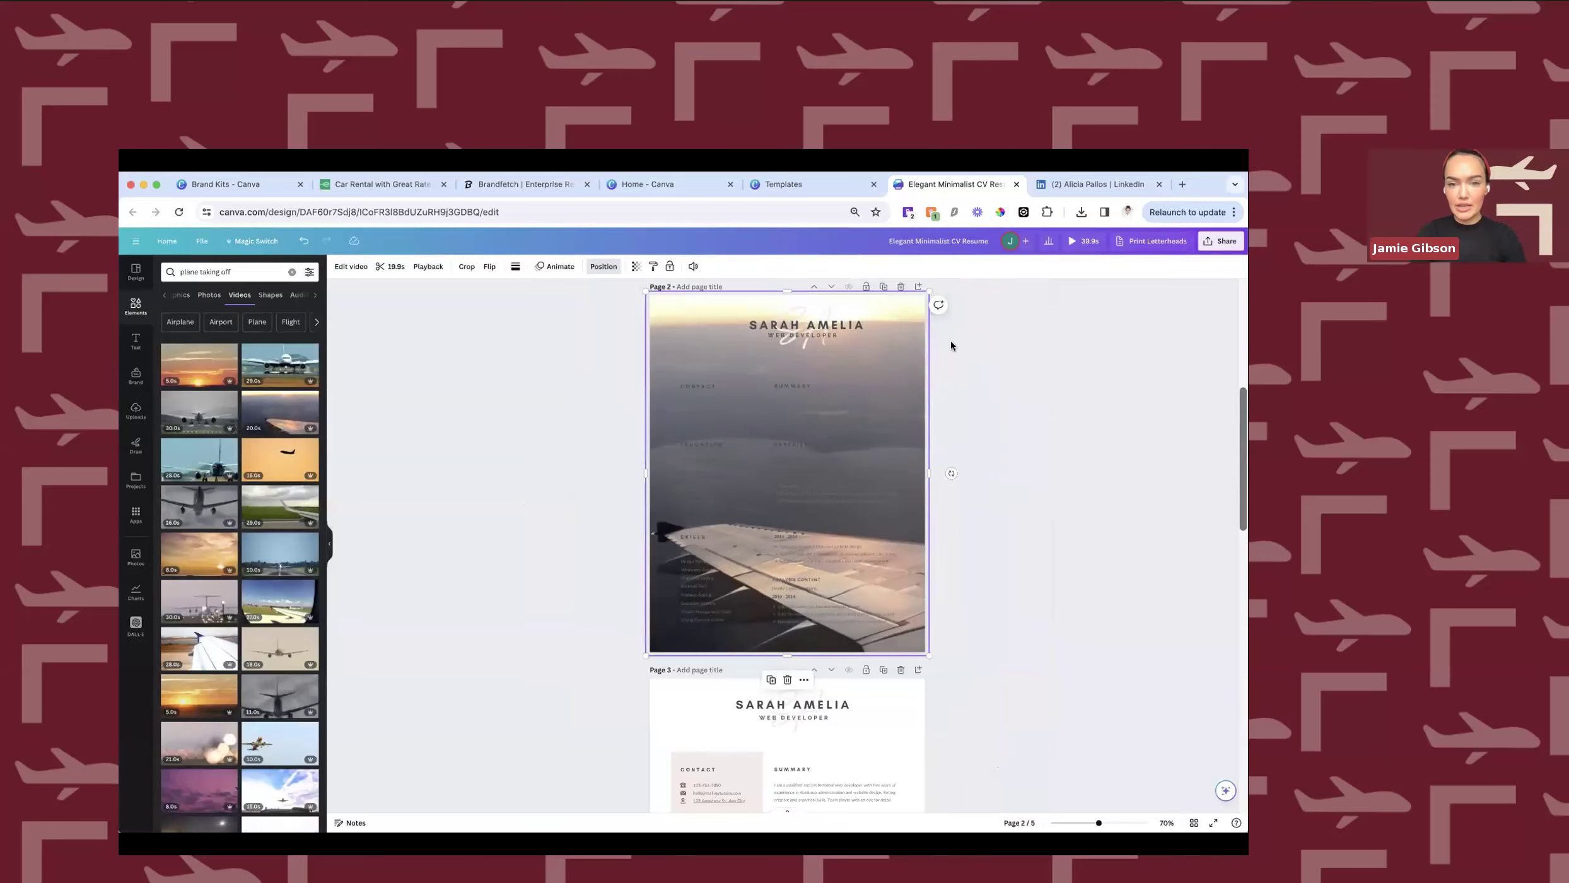
scroll(950, 340, up, 1)
click(788, 538)
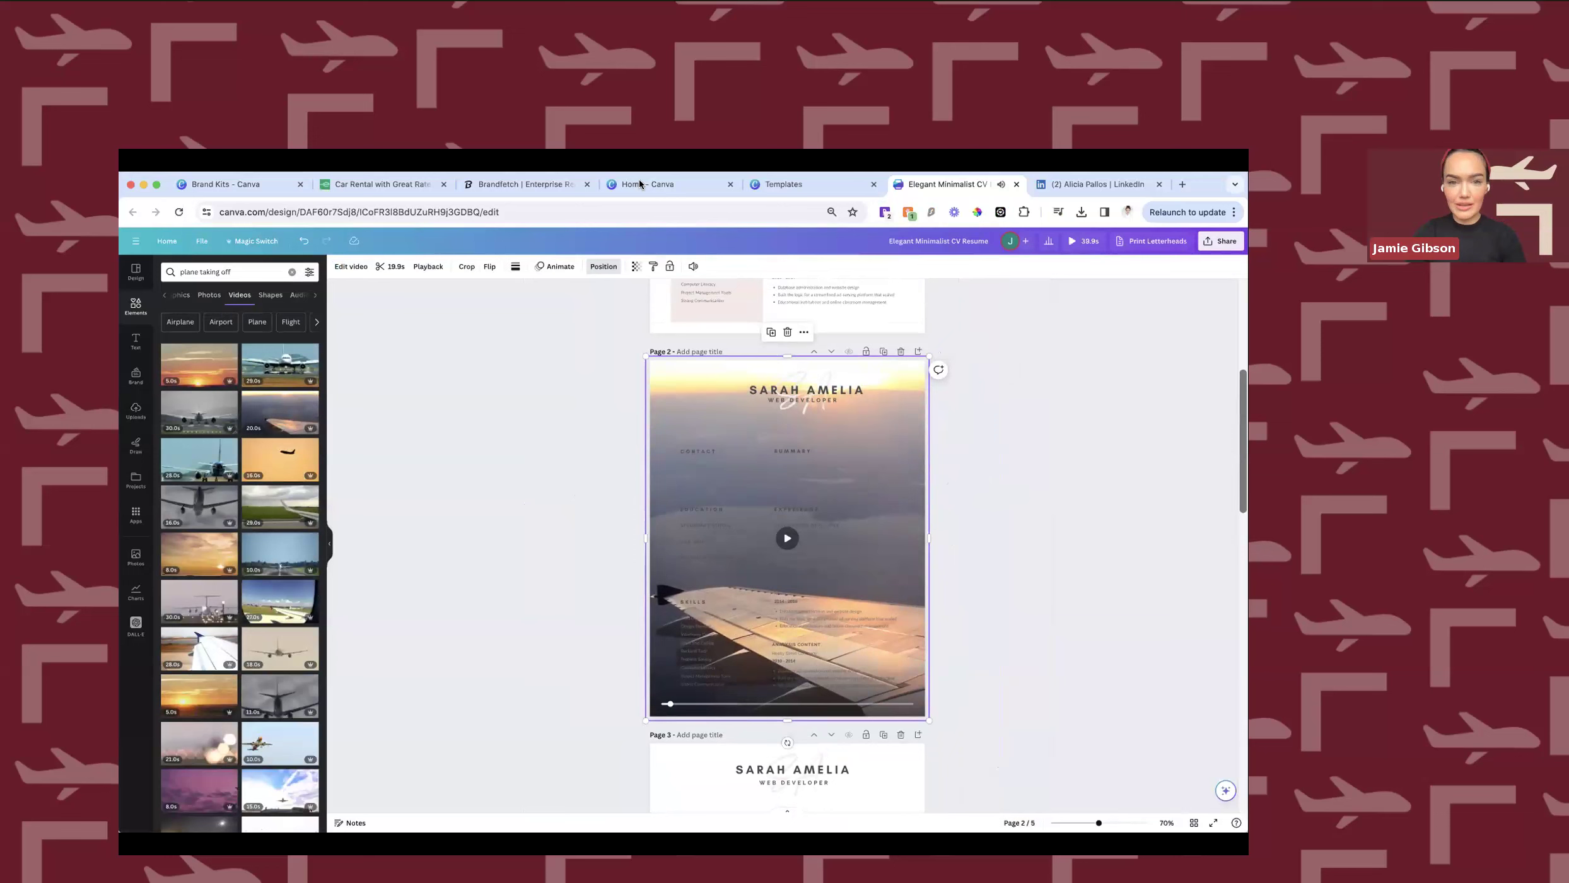
Set the wing video's transparency to 35 and send it behind all other elements on page 2.
click(636, 266)
drag(581, 307, 571, 305)
click(570, 305)
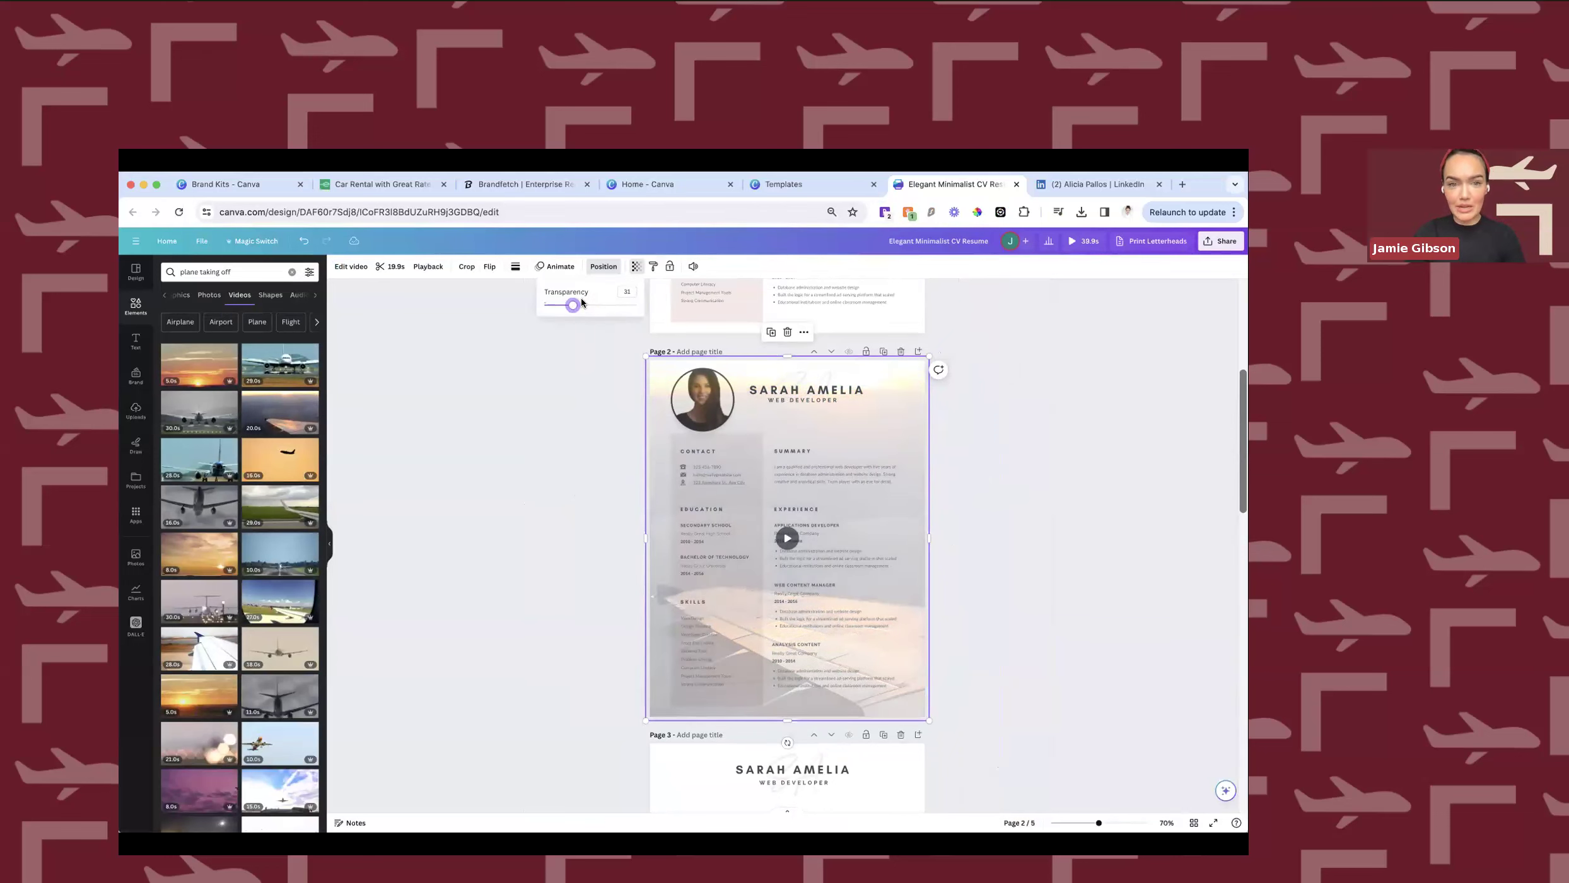
drag(573, 305, 576, 305)
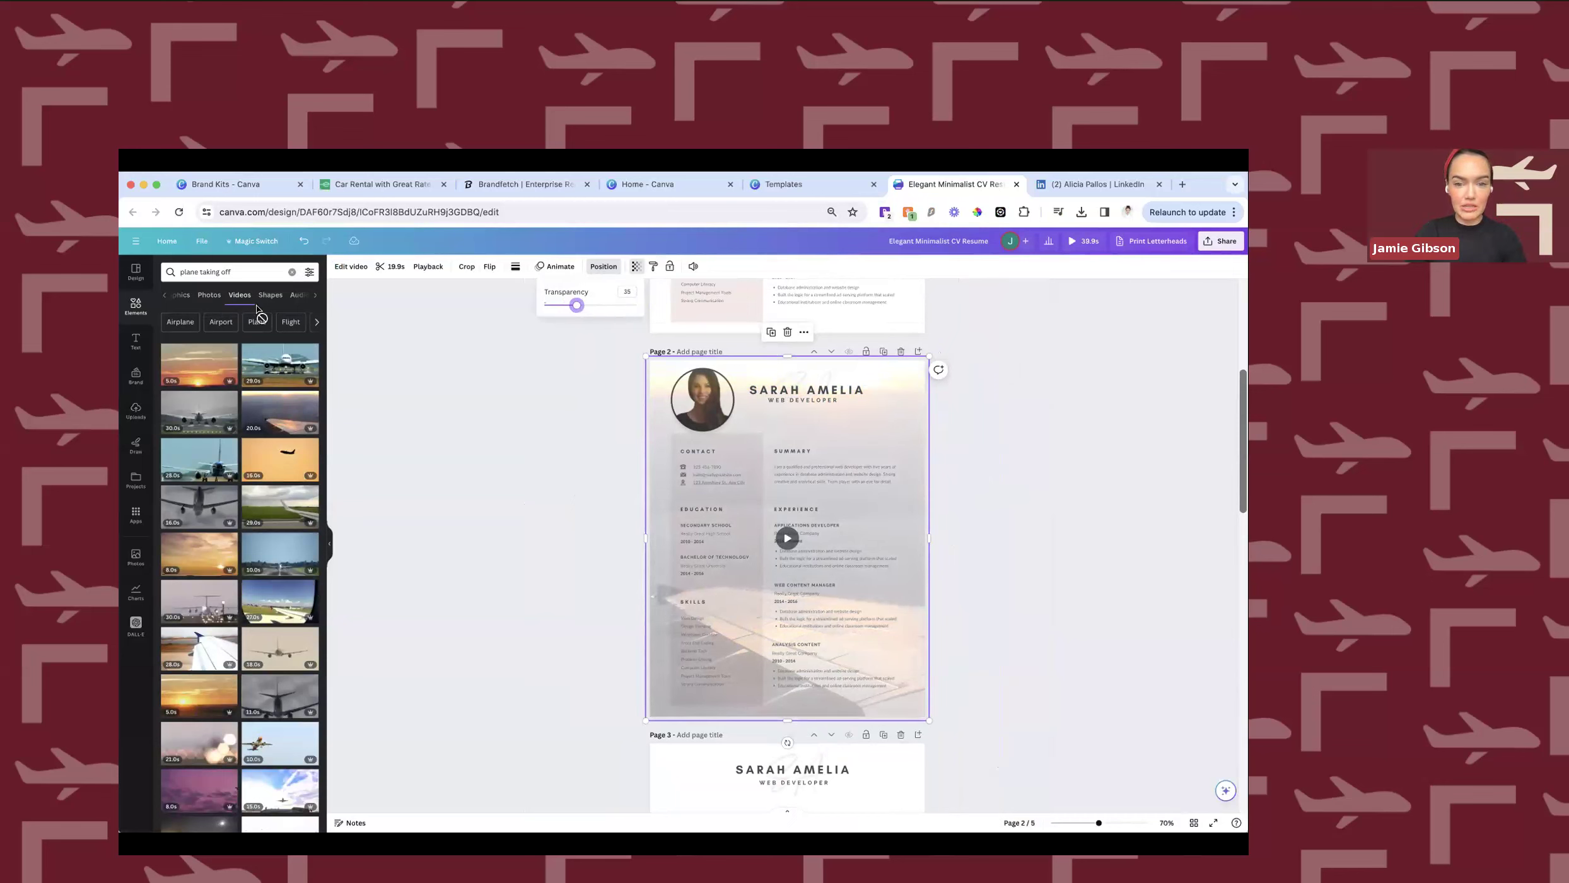
click(604, 266)
click(257, 309)
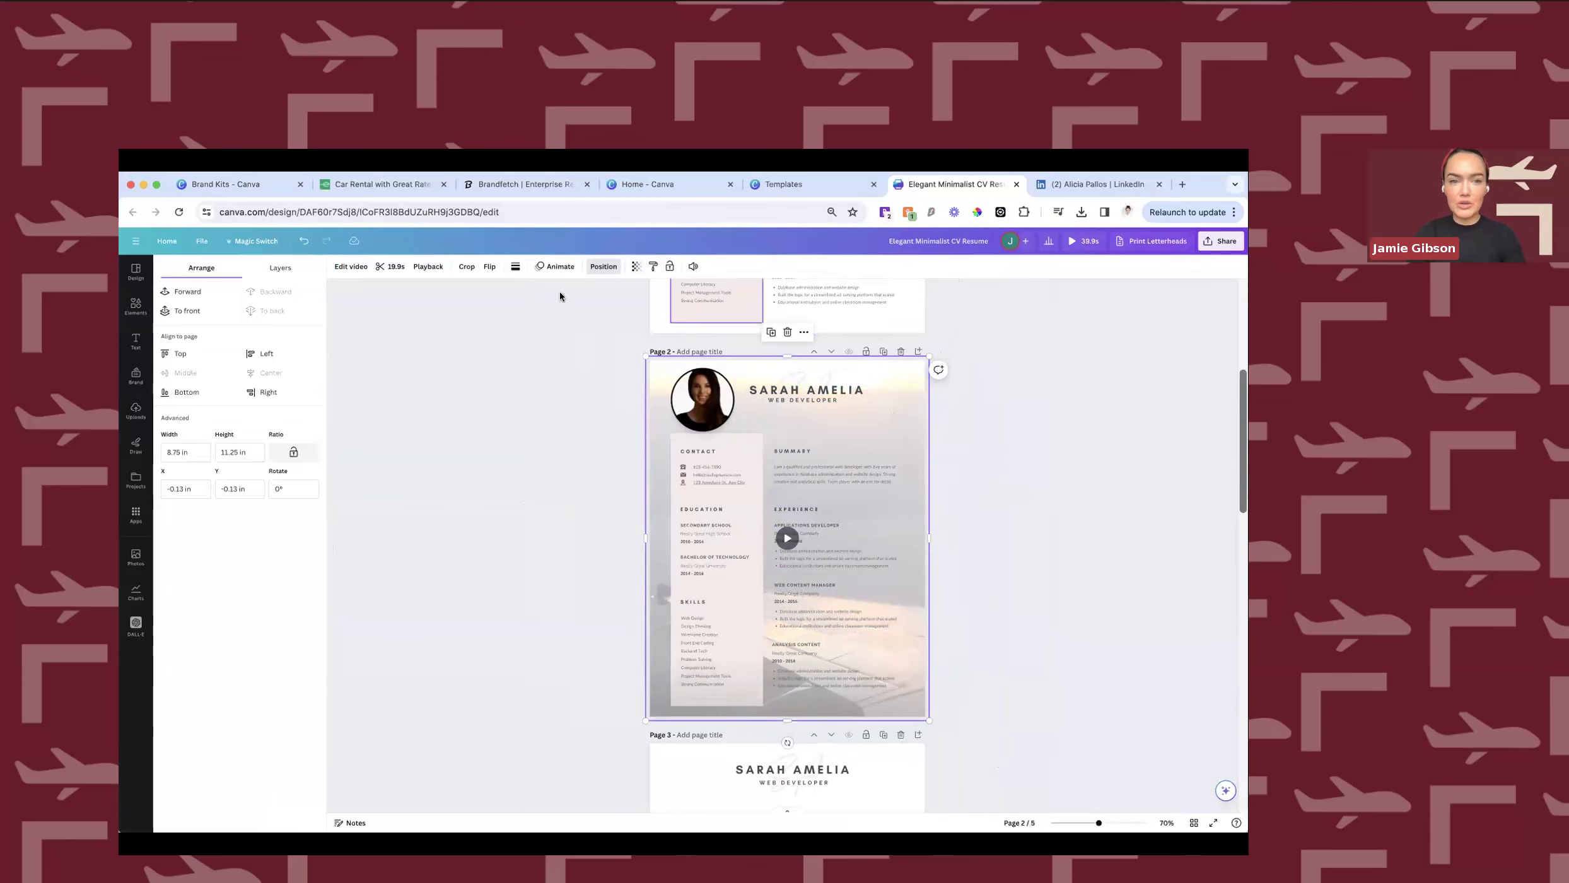
Delete the bullet list under the Analysis Content entry on page 1.
scroll(546, 366, up, 2)
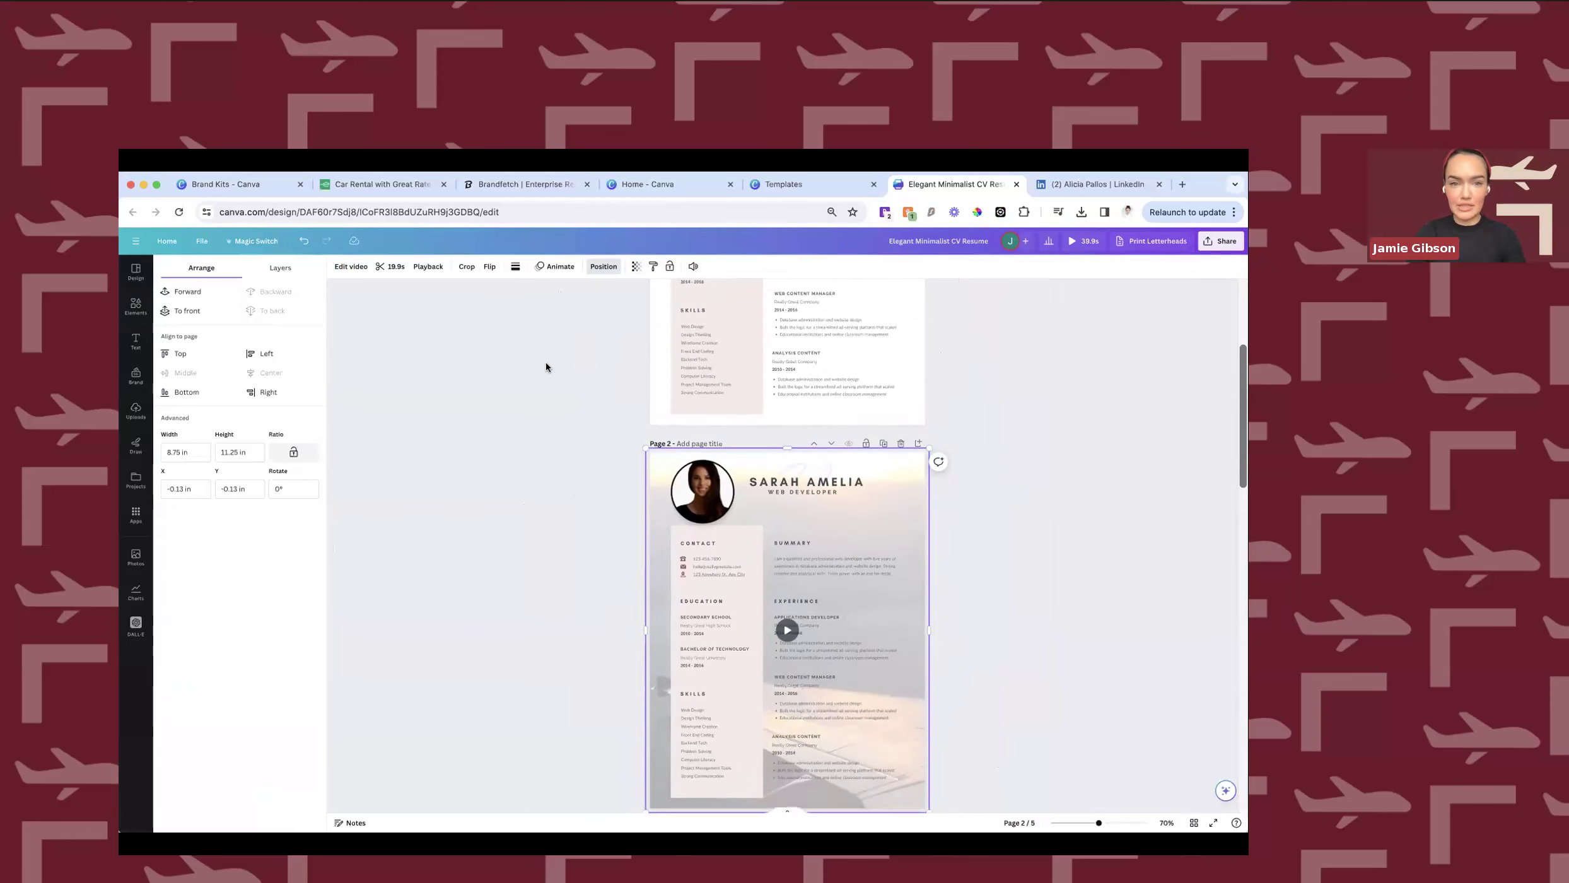
scroll(546, 367, up, 1)
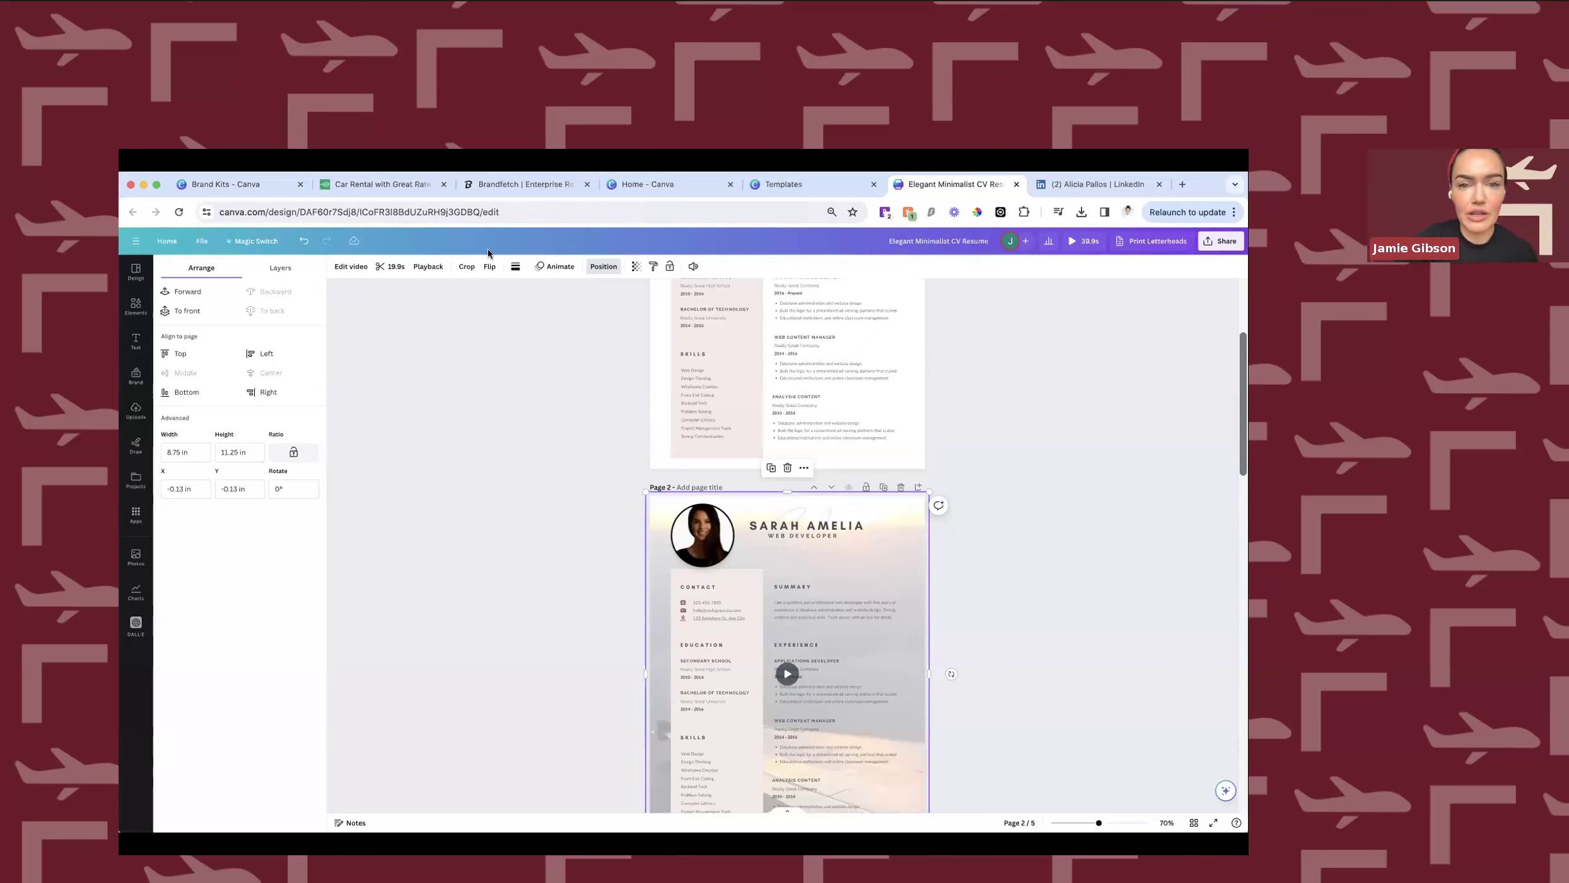
scroll(620, 297, up, 2)
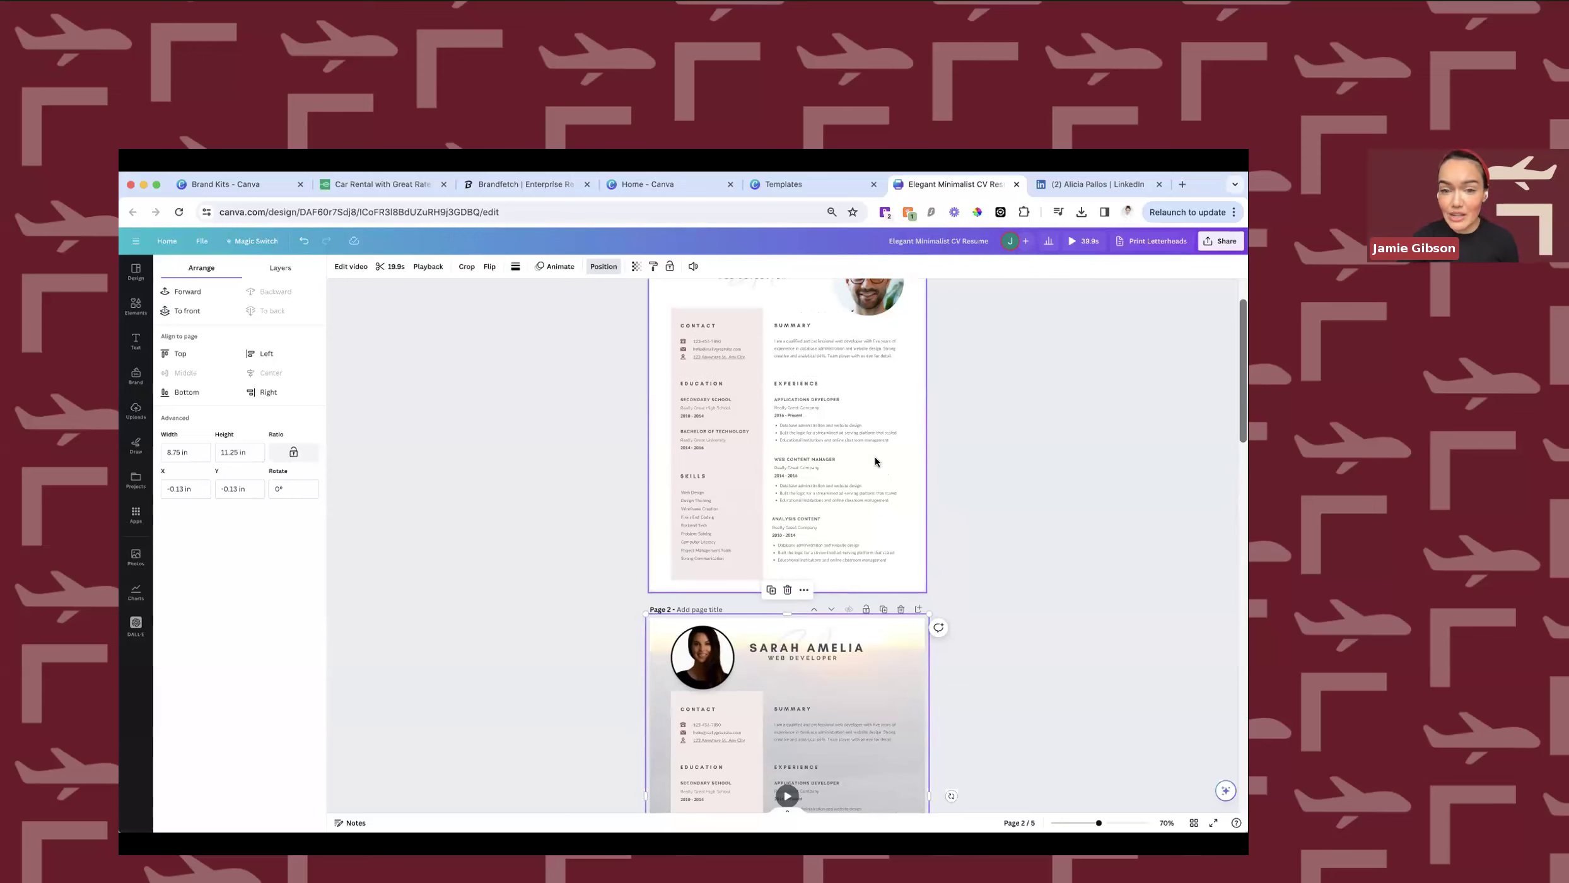
drag(939, 461, 797, 416)
click(912, 405)
scroll(904, 656, up, 5)
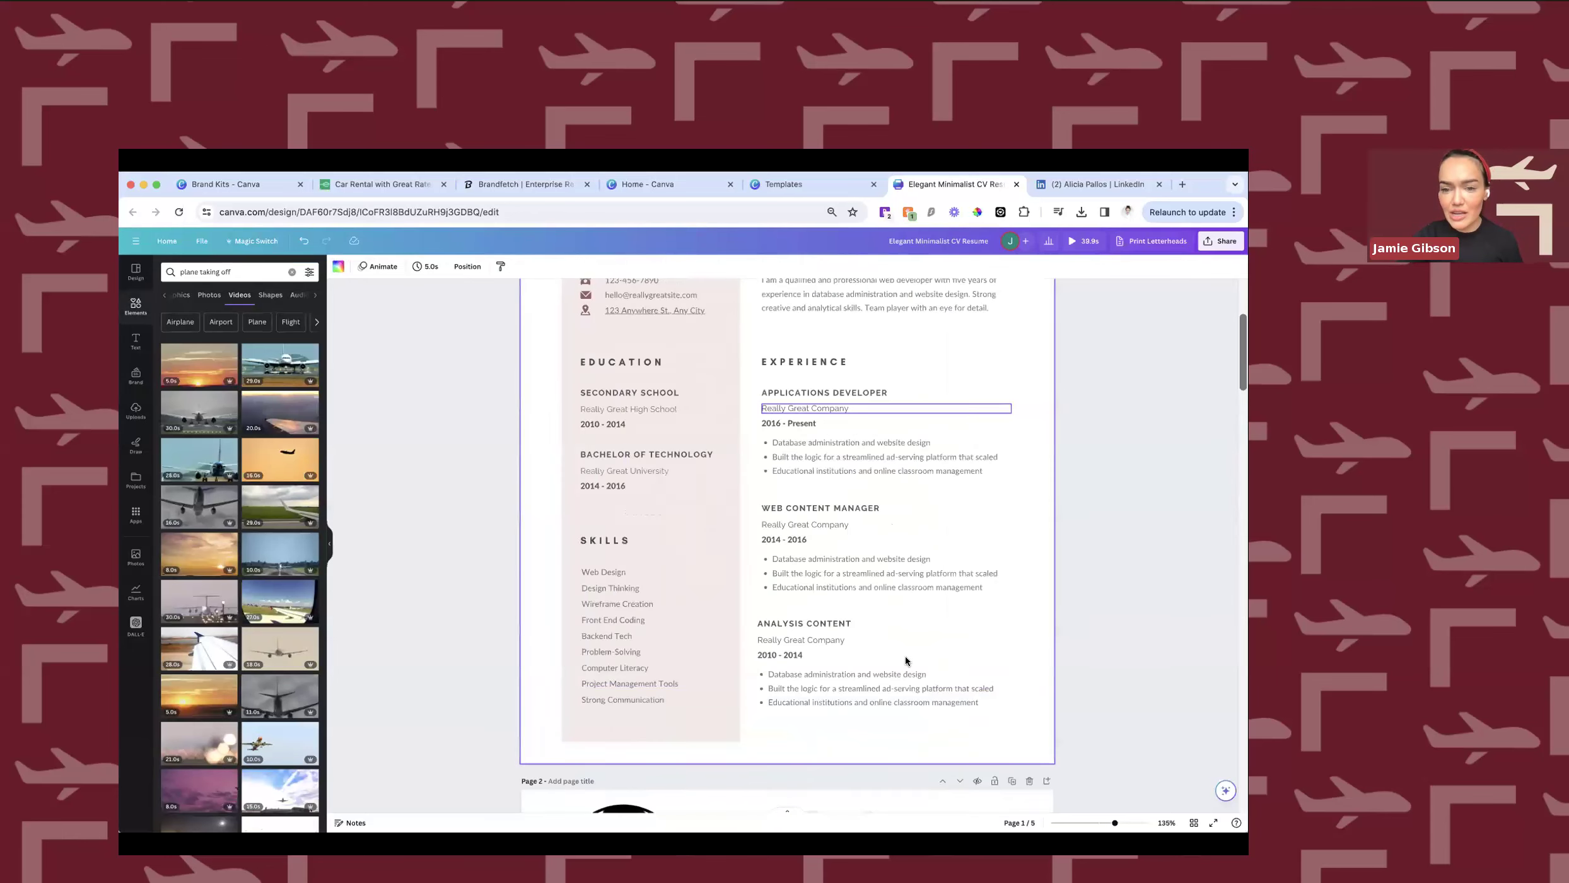
click(896, 676)
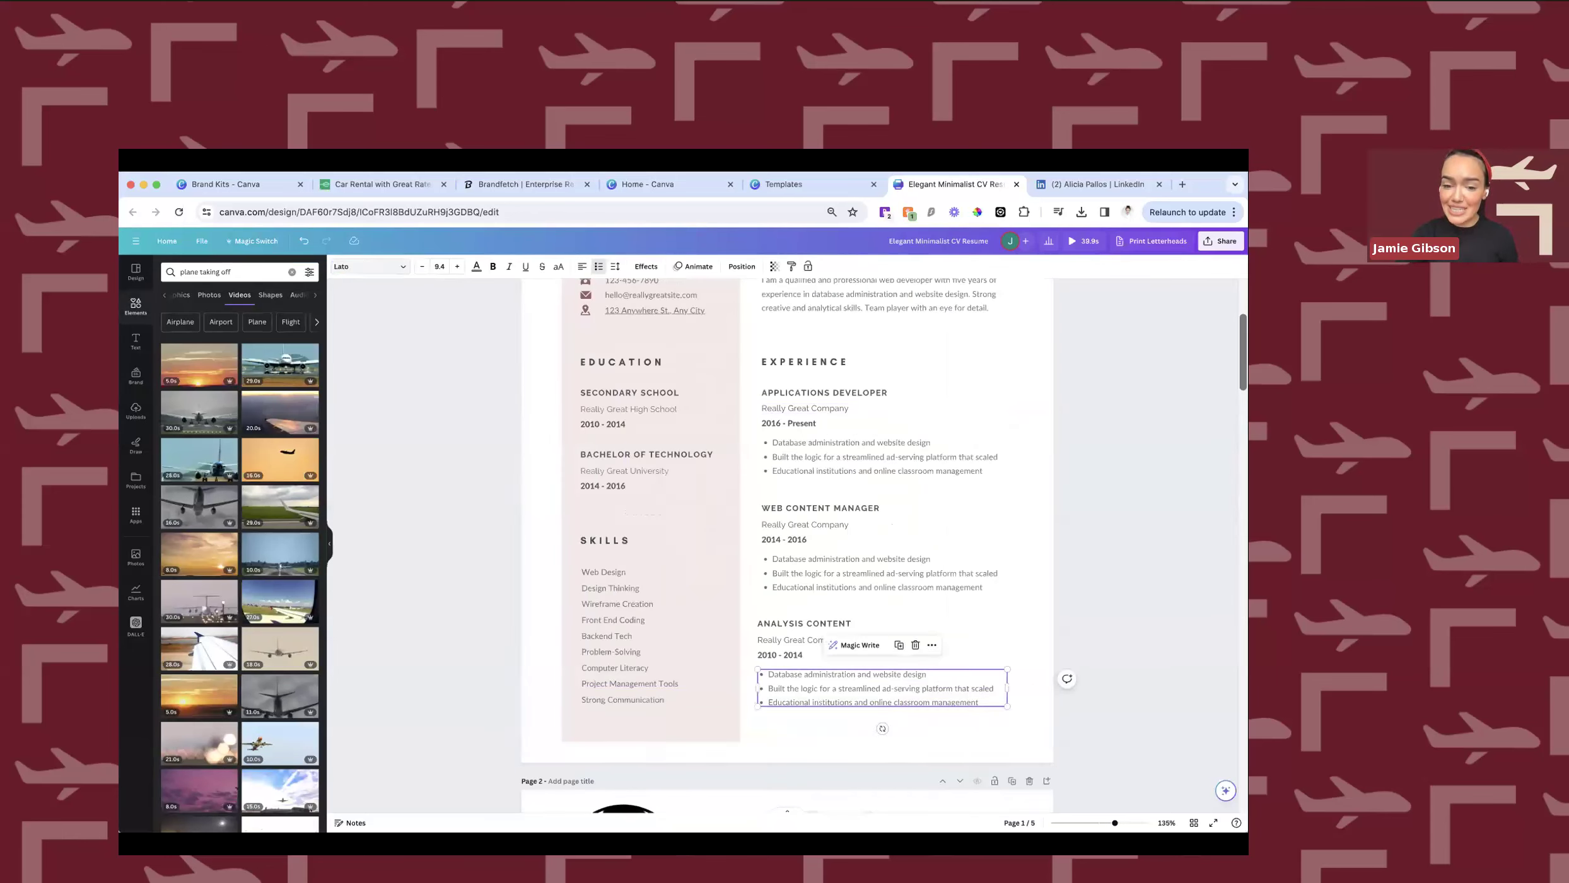
click(916, 645)
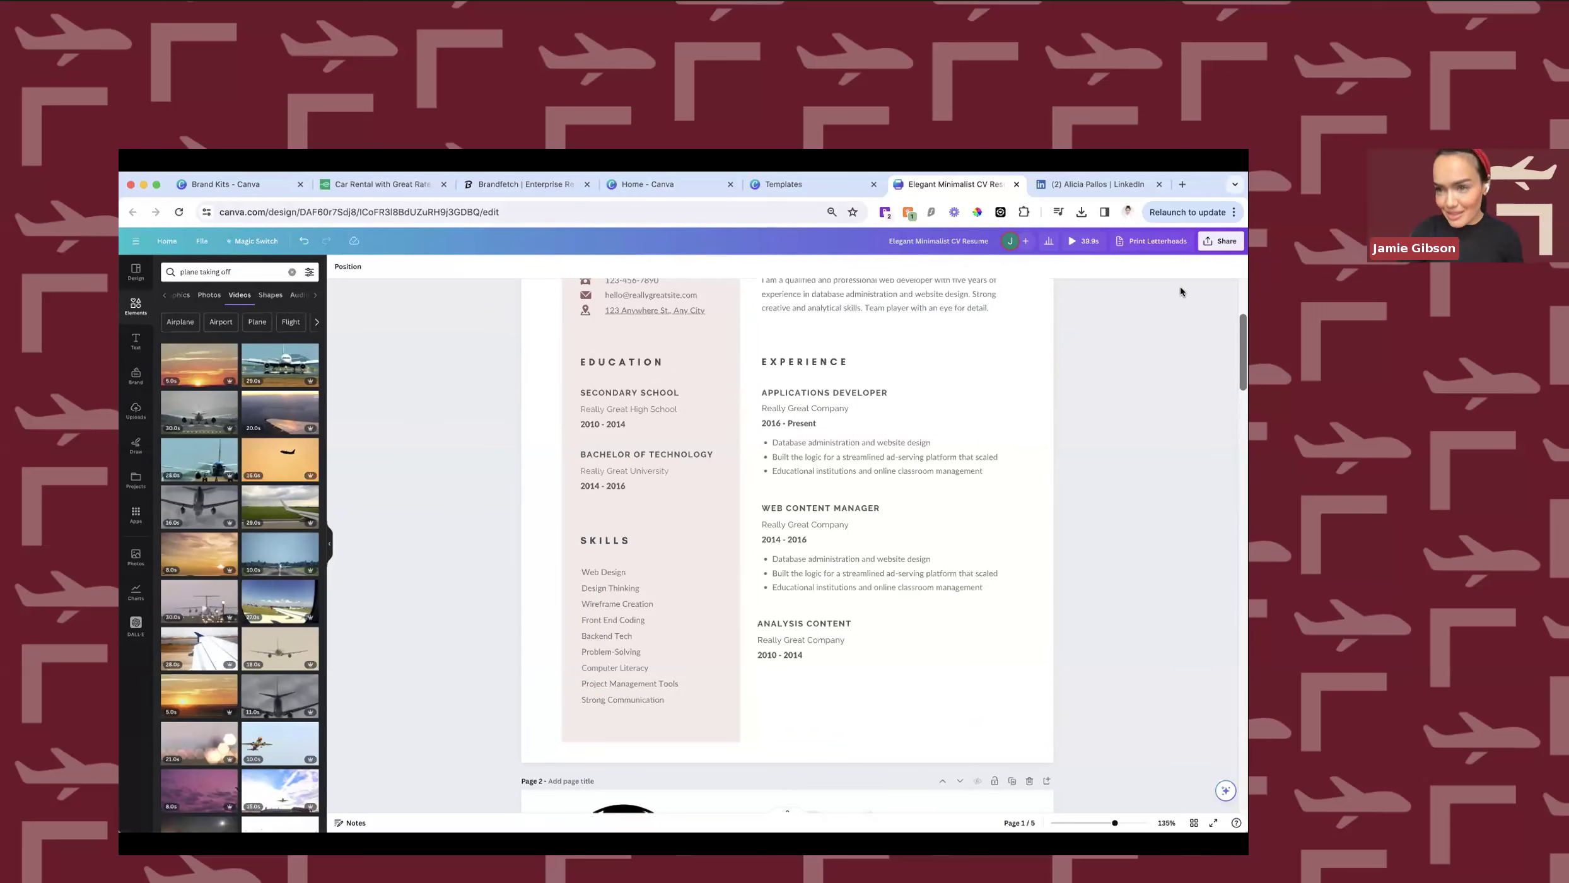
Return to the home page, search the templates for "resume" and browse the available designs.
click(1219, 242)
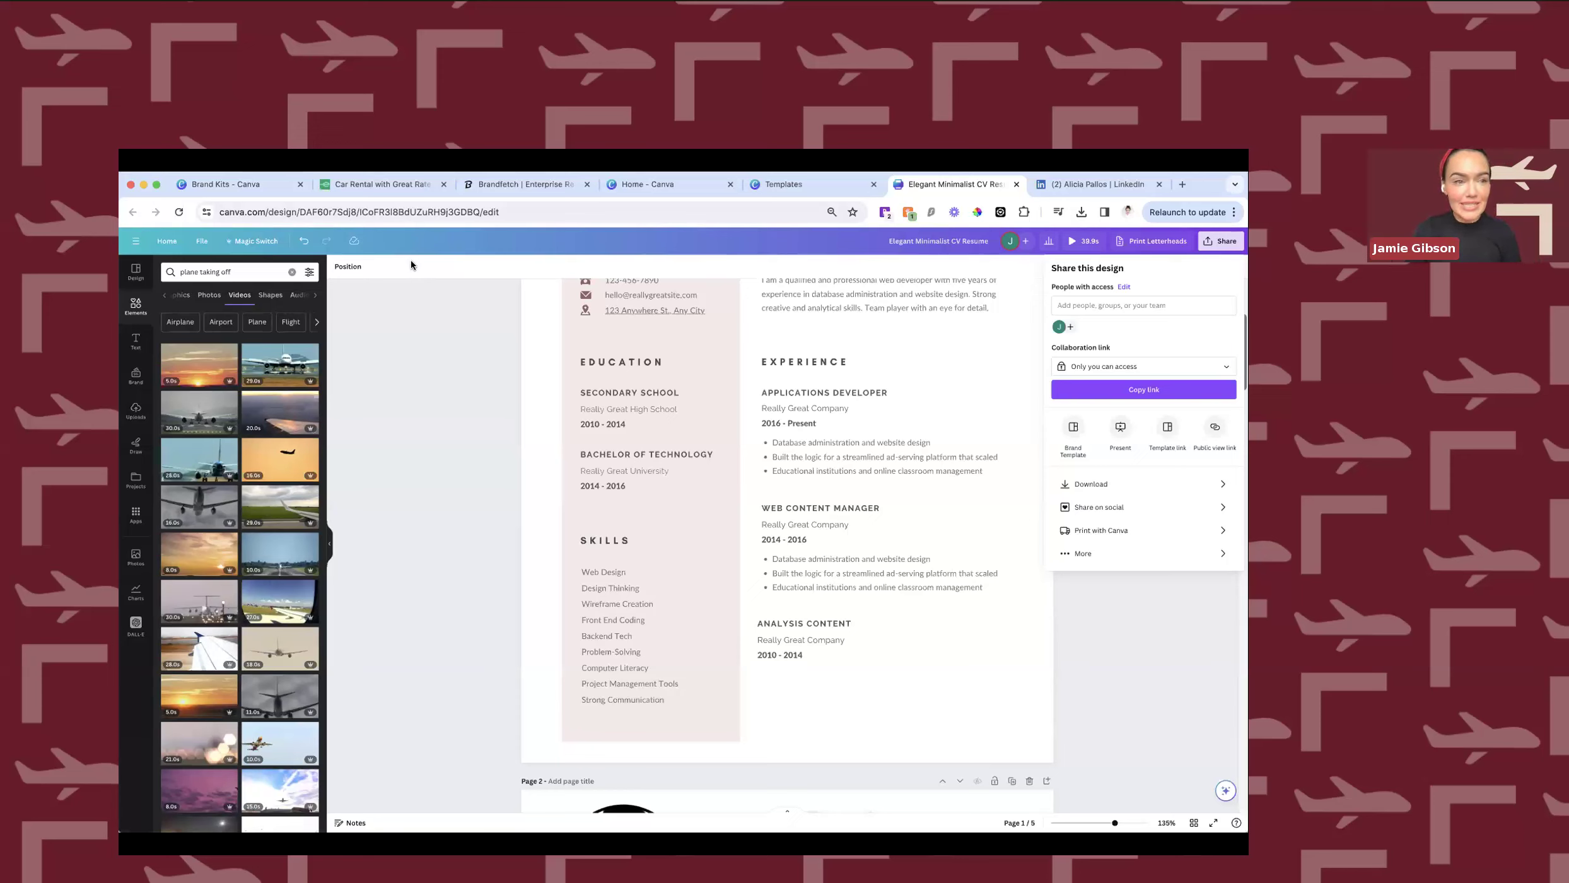
click(165, 242)
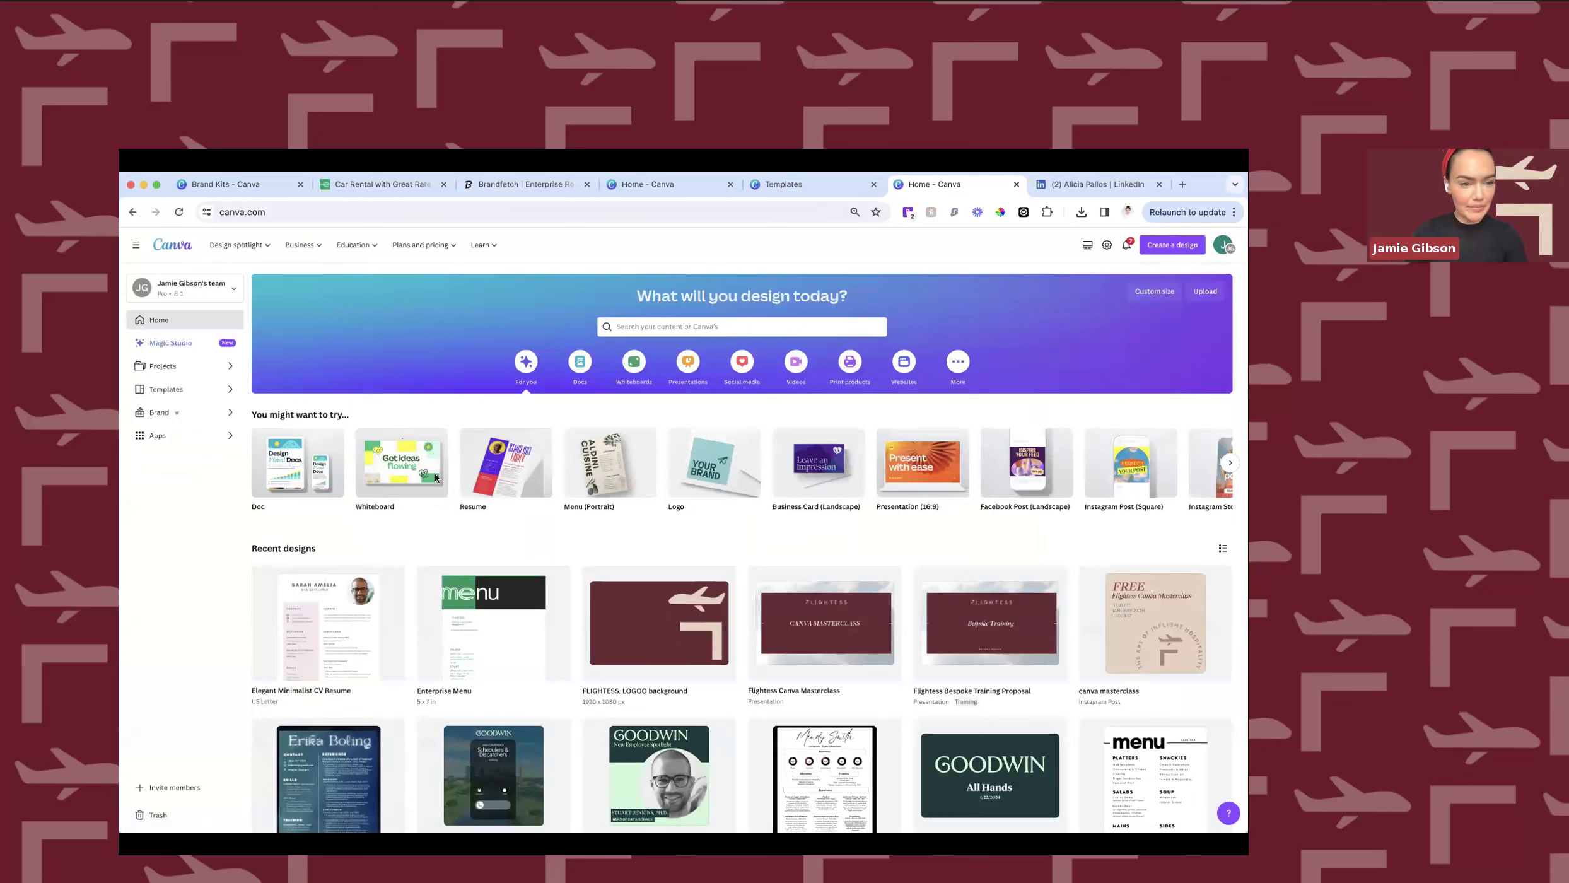
click(680, 326)
text(resume)
key(Return)
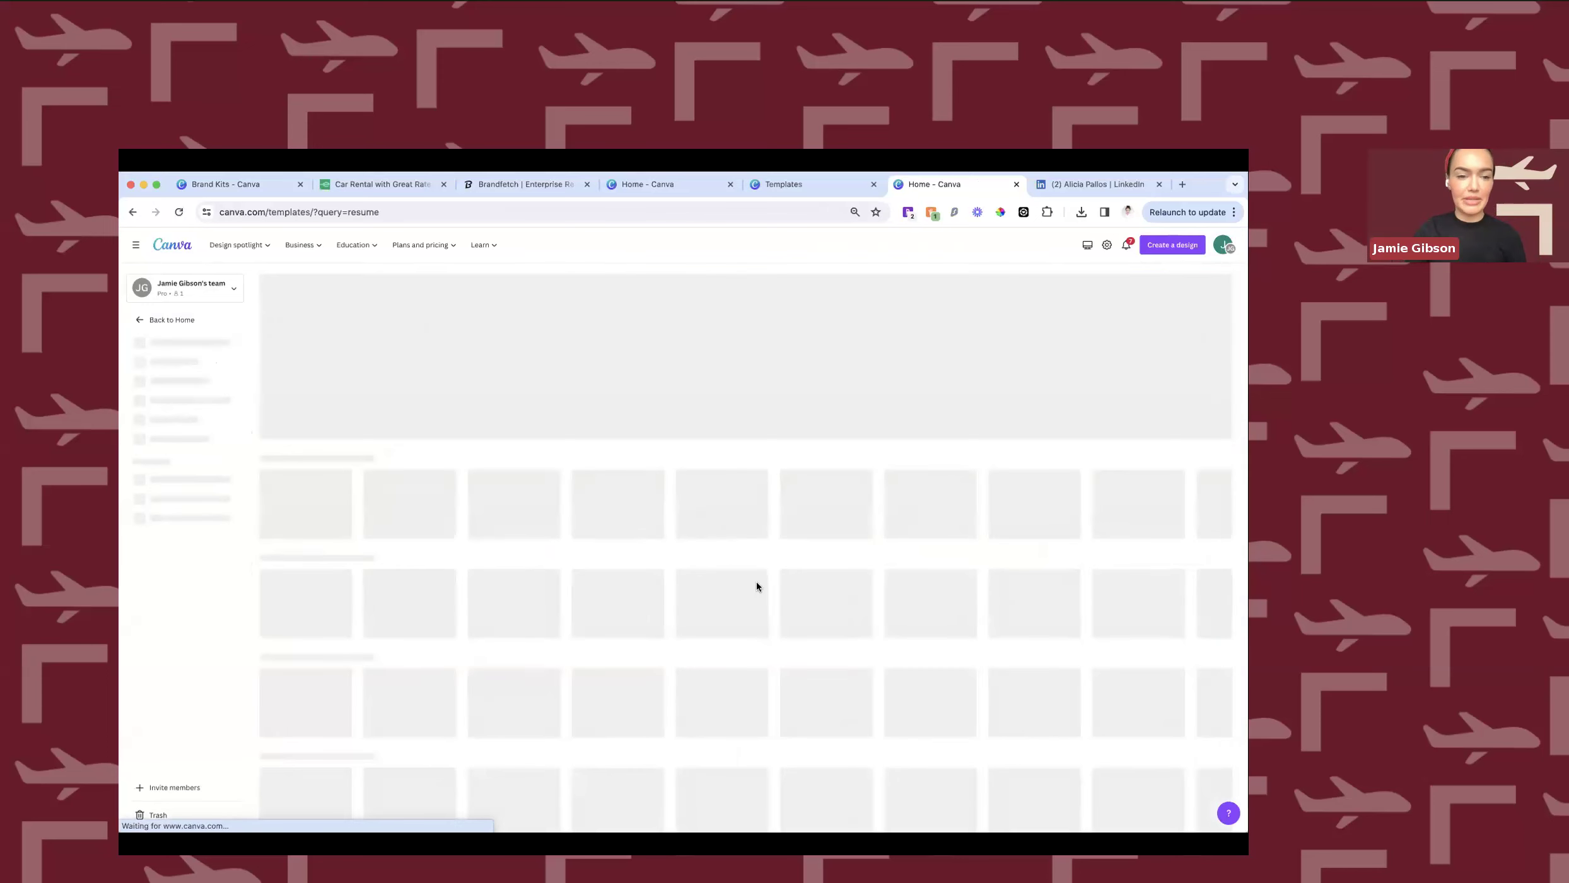
scroll(756, 587, down, 2)
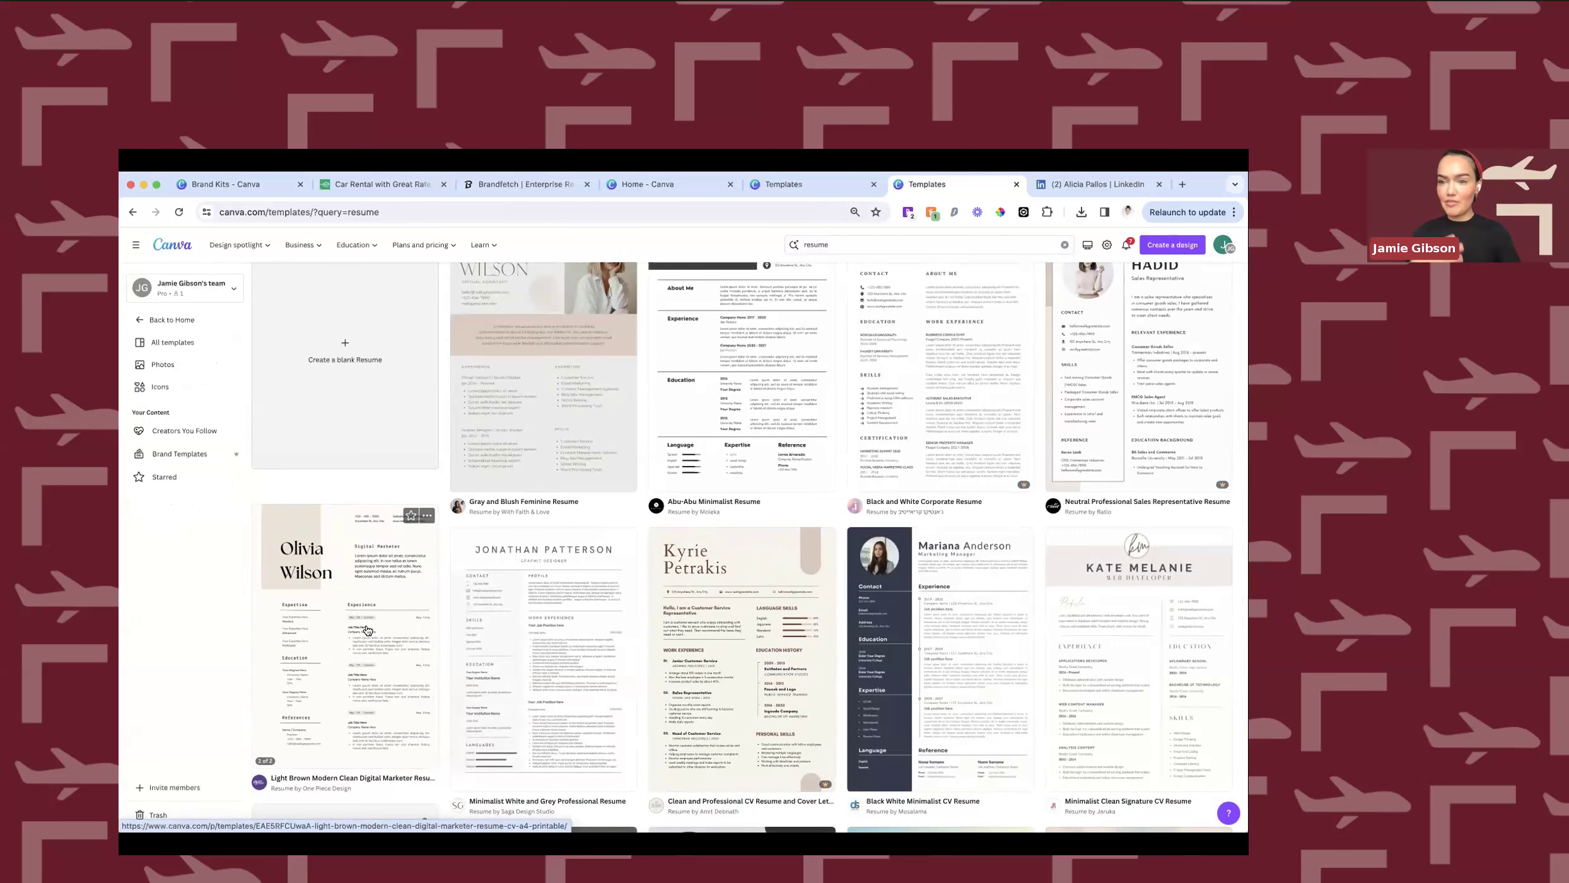
scroll(494, 623, down, 3)
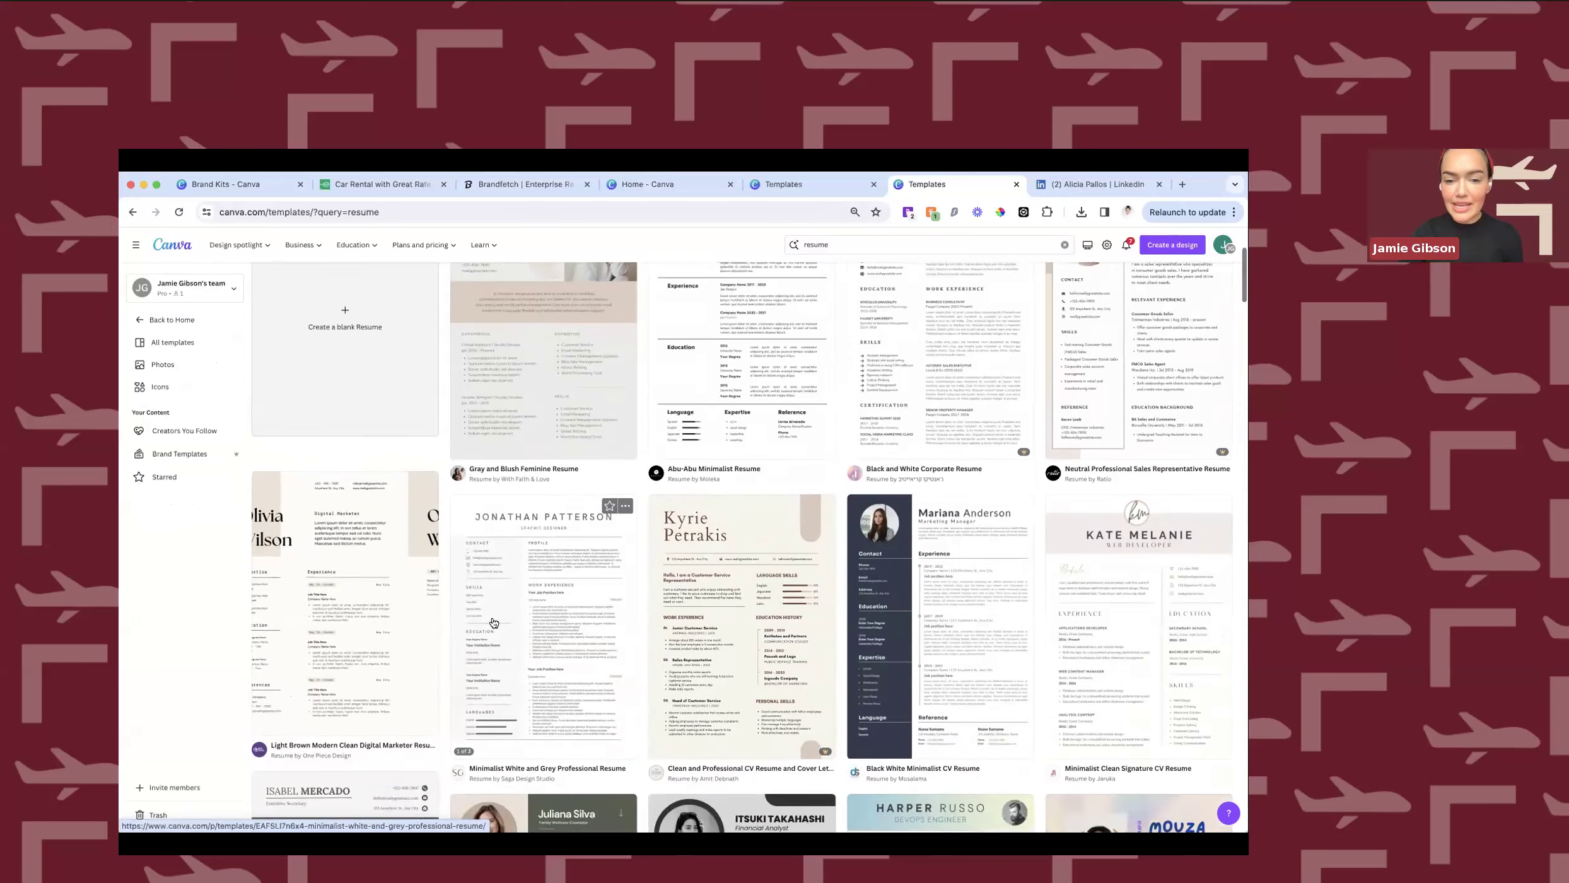
scroll(494, 623, up, 3)
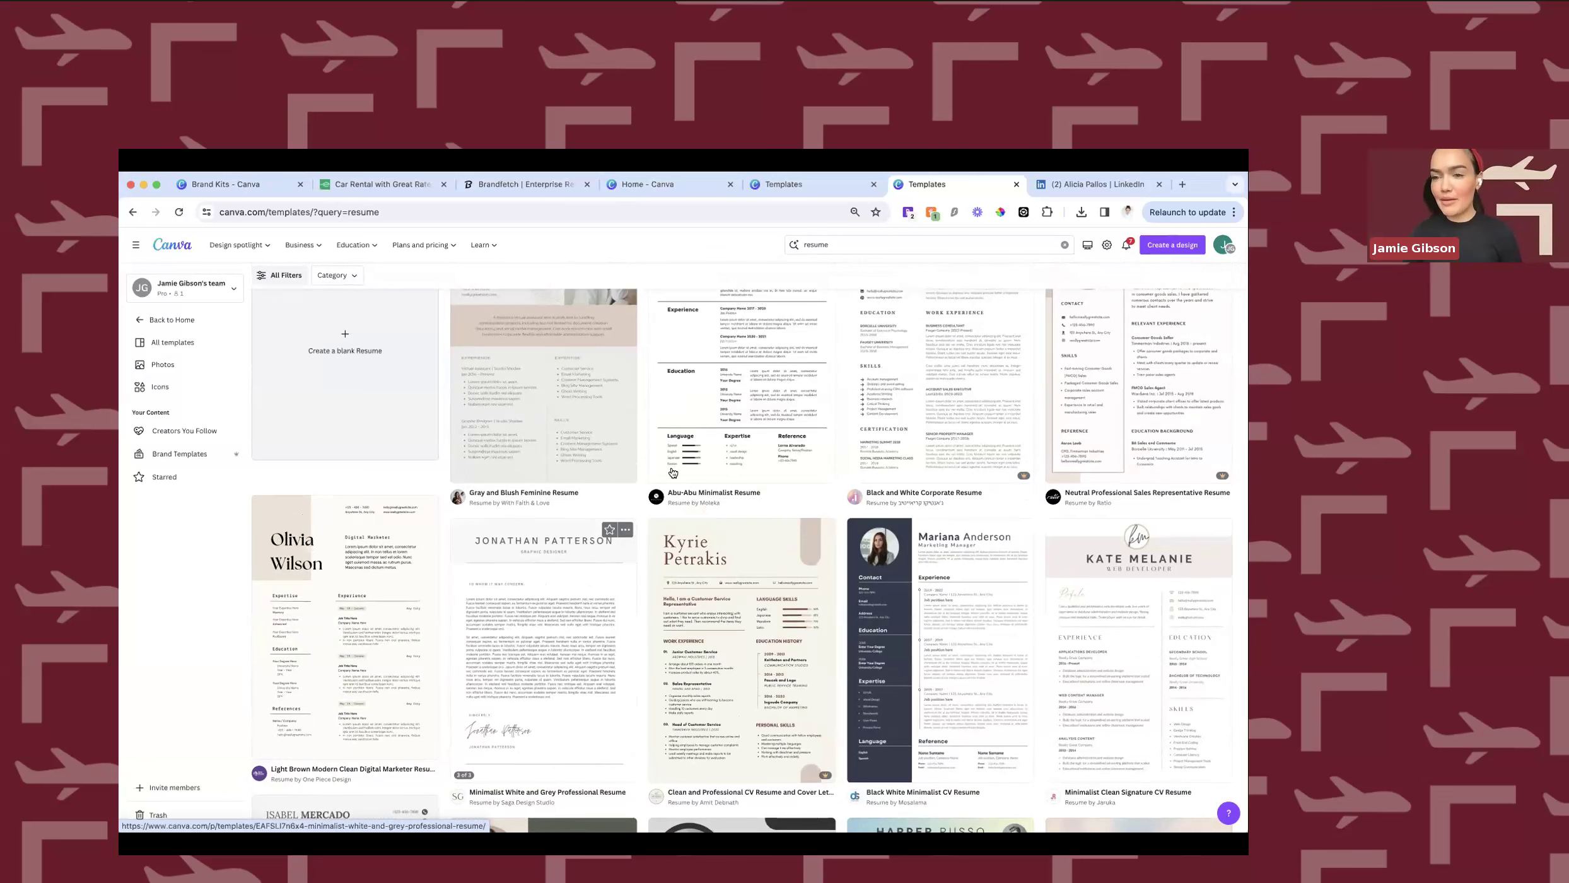
scroll(672, 472, up, 3)
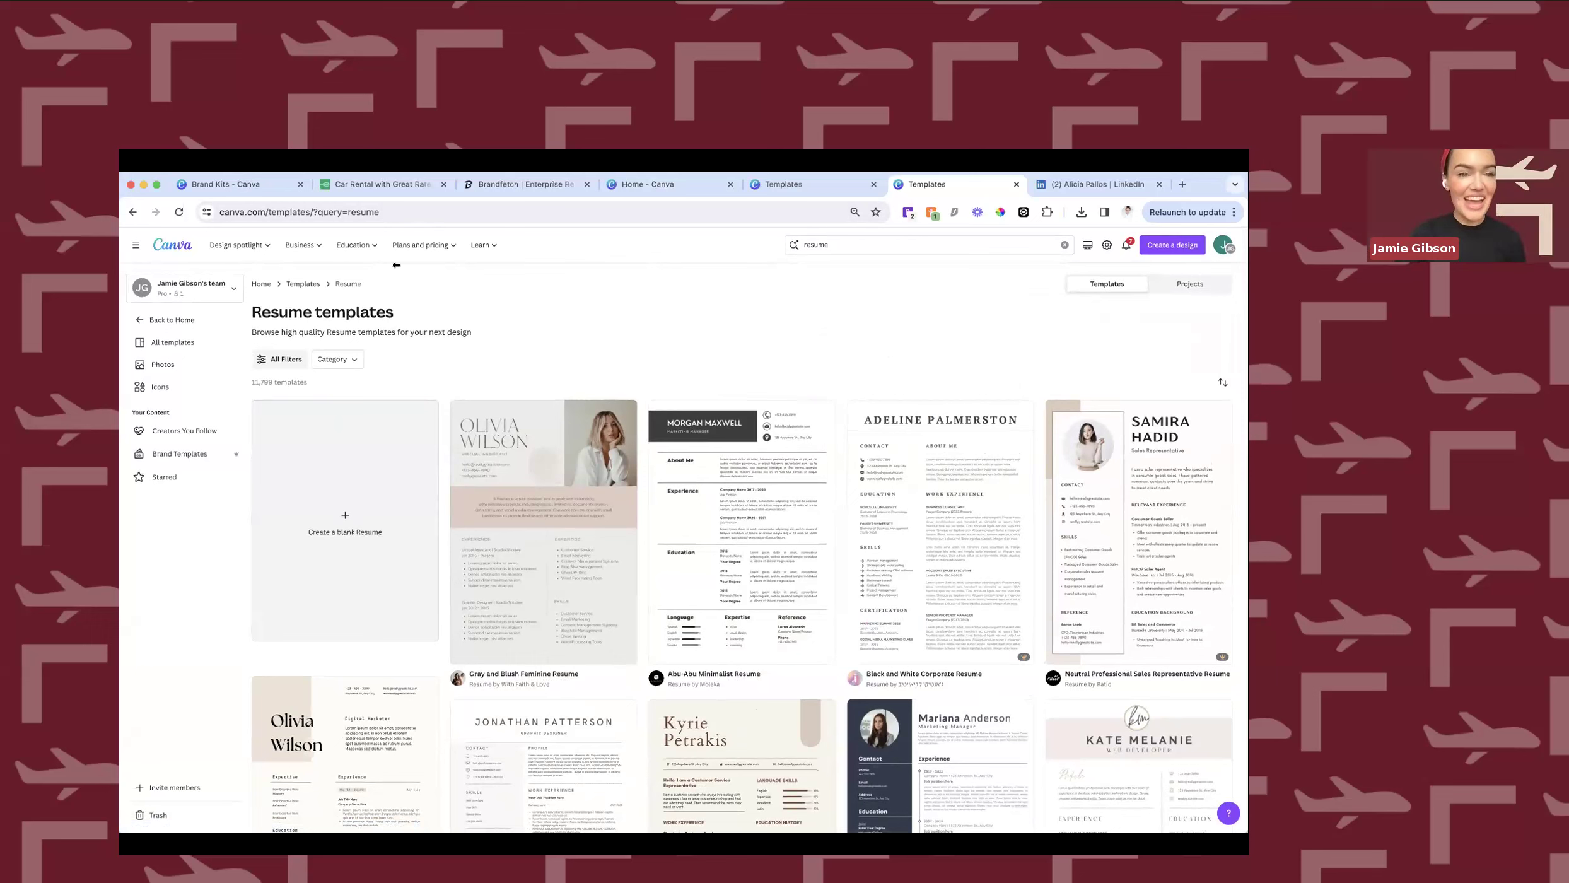
mouse_move(407, 264)
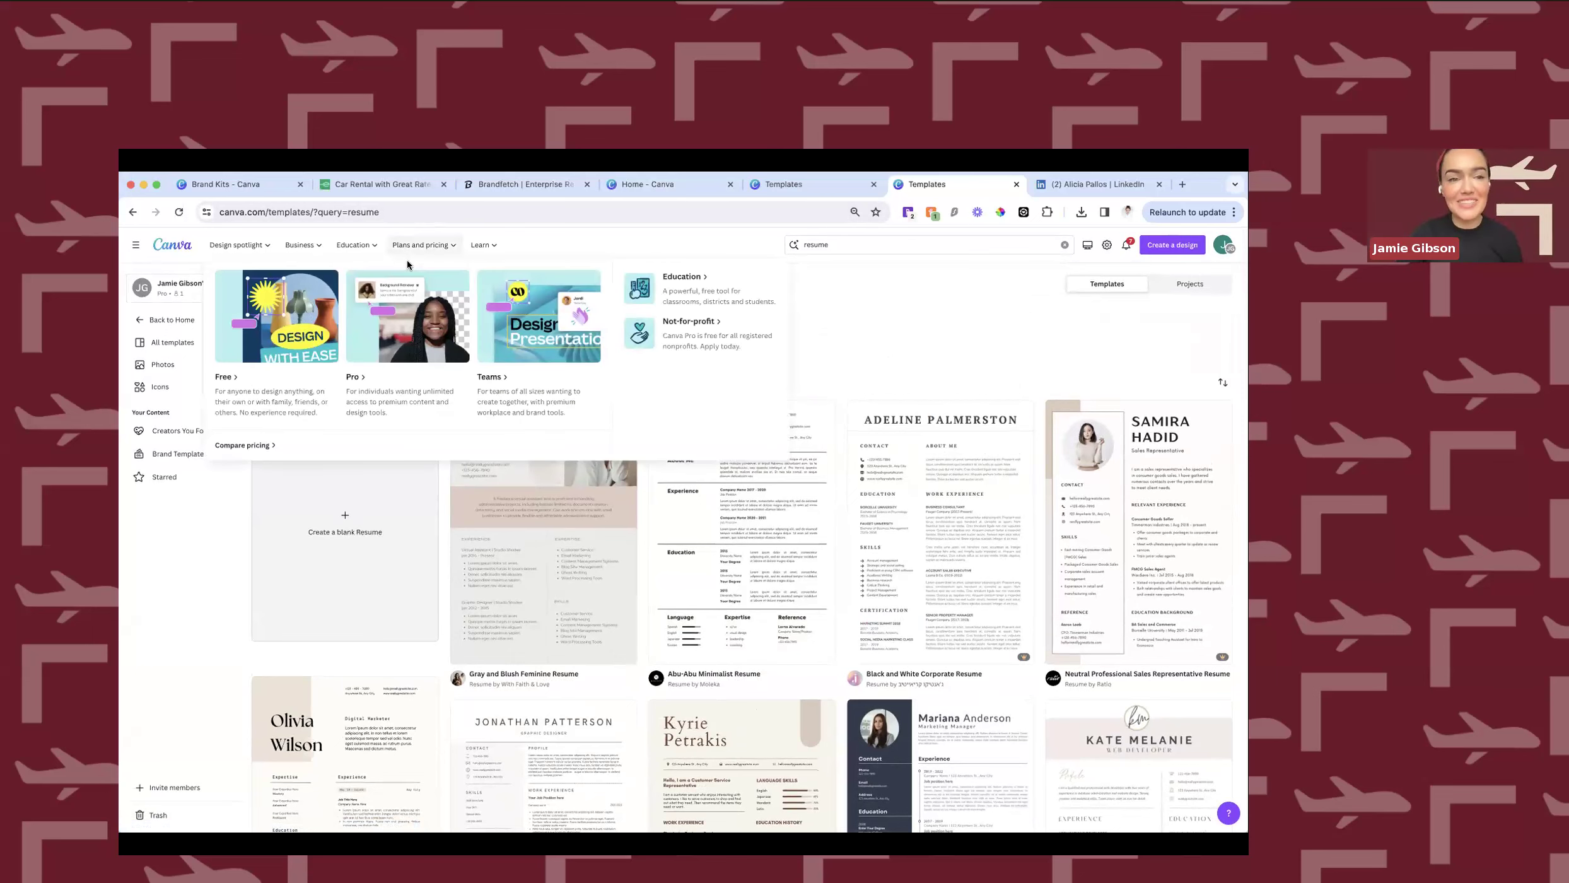